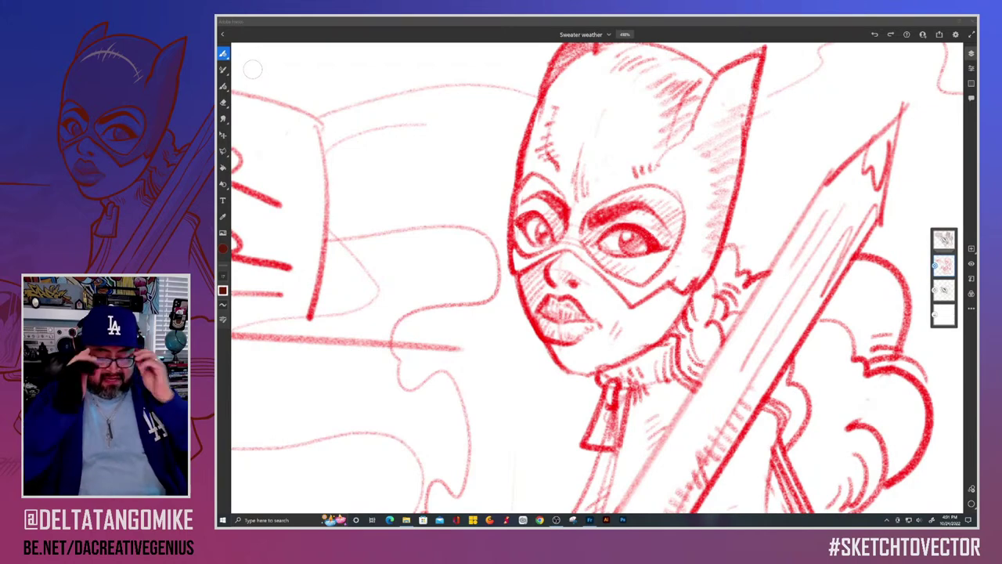
Step: Hide the red pencil sketch layer and show the rough construction sketch layer beneath it
scroll(681, 204, "down", 8)
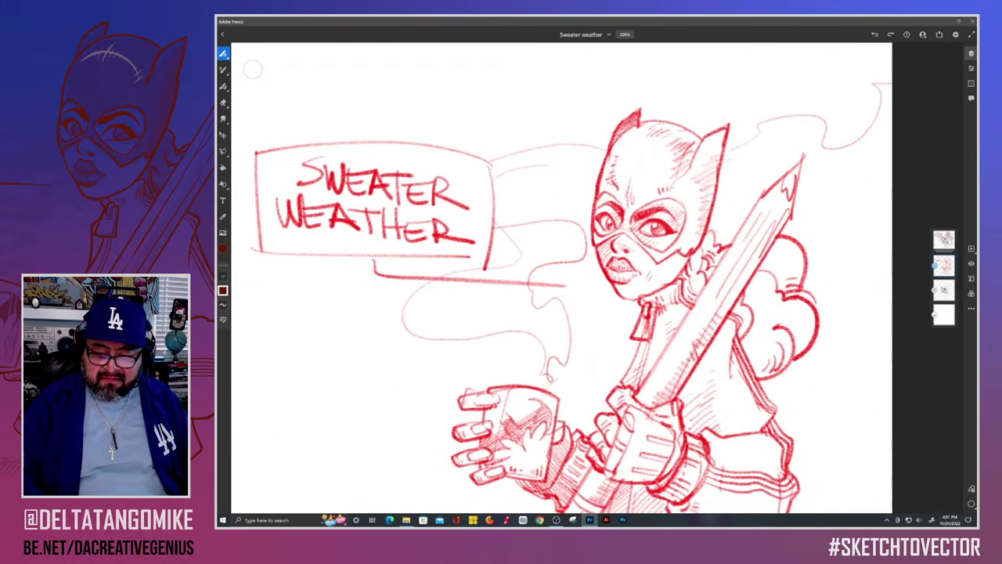
scroll(646, 196, "up", 2)
scroll(779, 251, "up", 1)
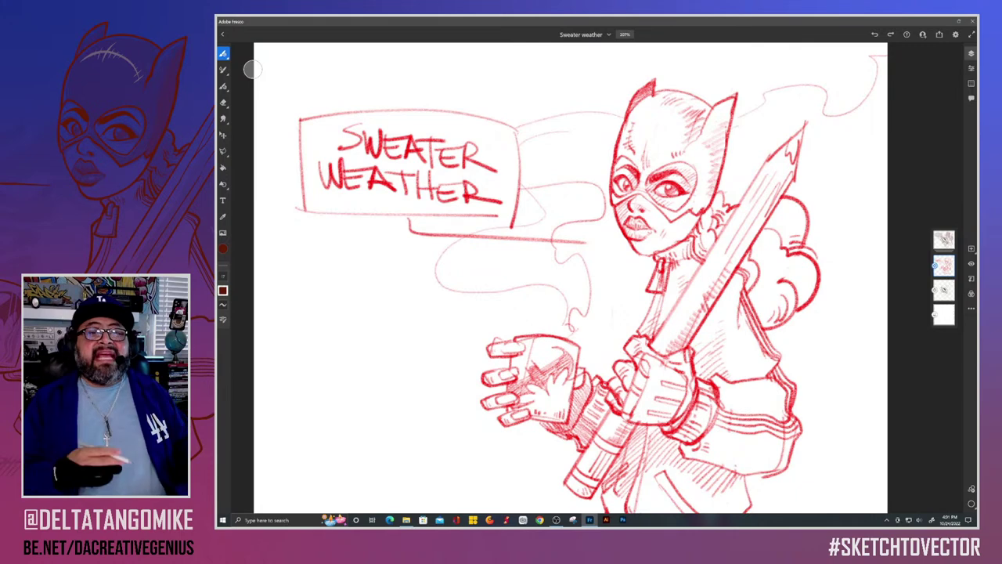
scroll(369, 403, "down", 2)
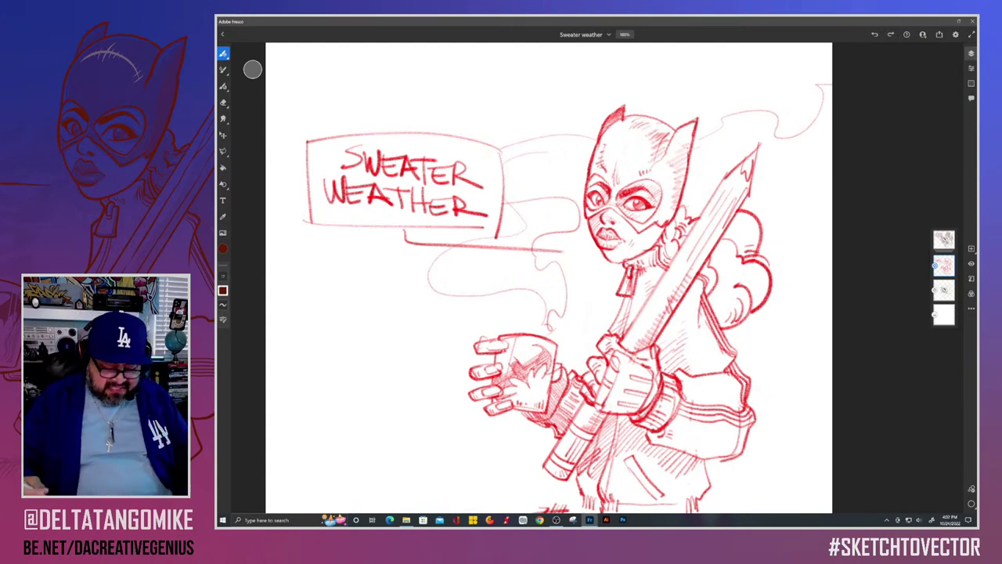
scroll(548, 278, "down", 2)
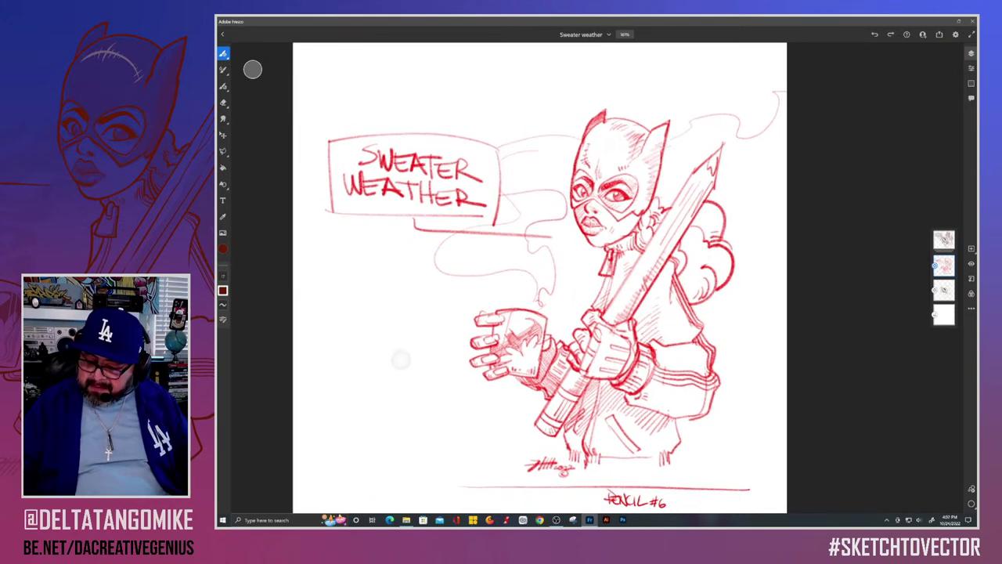
left_click(971, 264)
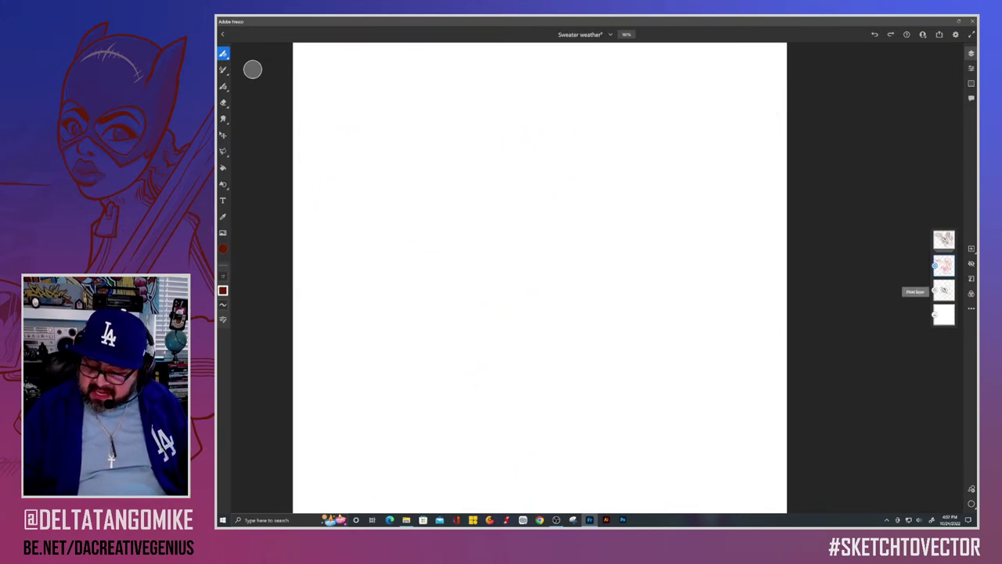
left_click(944, 290)
left_click(971, 263)
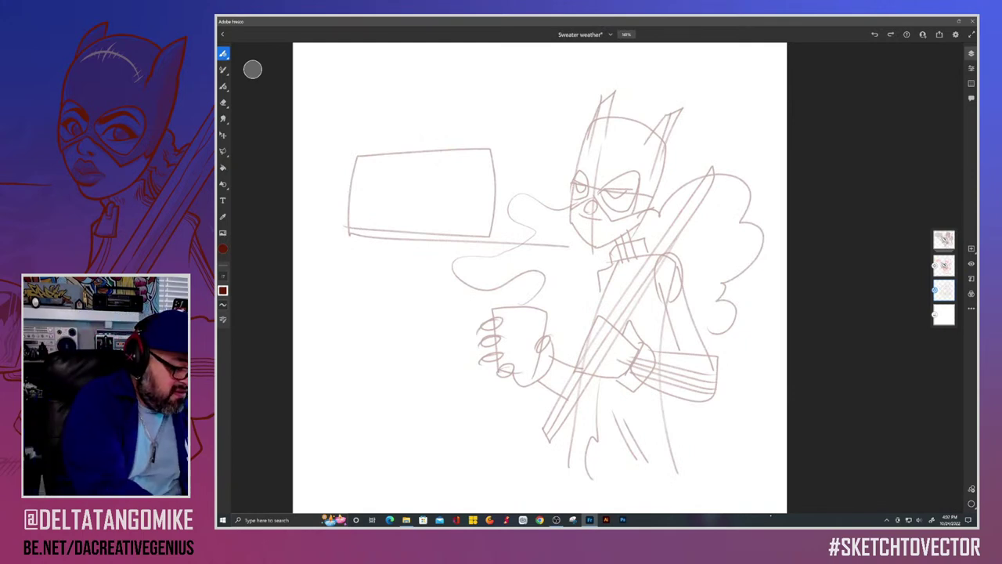
Step: Draw a looping test scribble above the empty title box with the Pencil brush and adjust the brush size
left_click(223, 54)
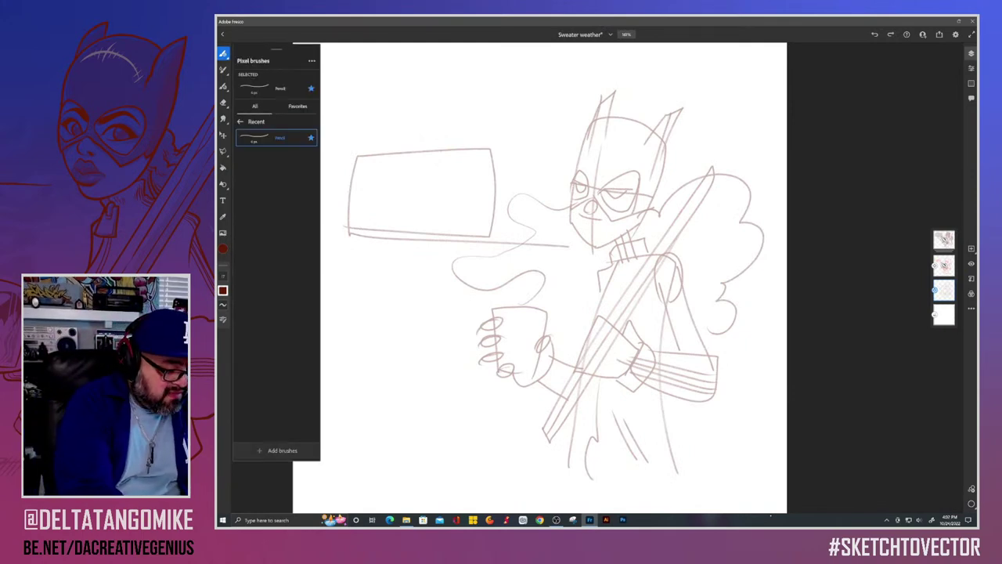
mouse_move(334, 148)
left_mouse_down()
mouse_move(370, 130)
mouse_move(407, 161)
left_mouse_up()
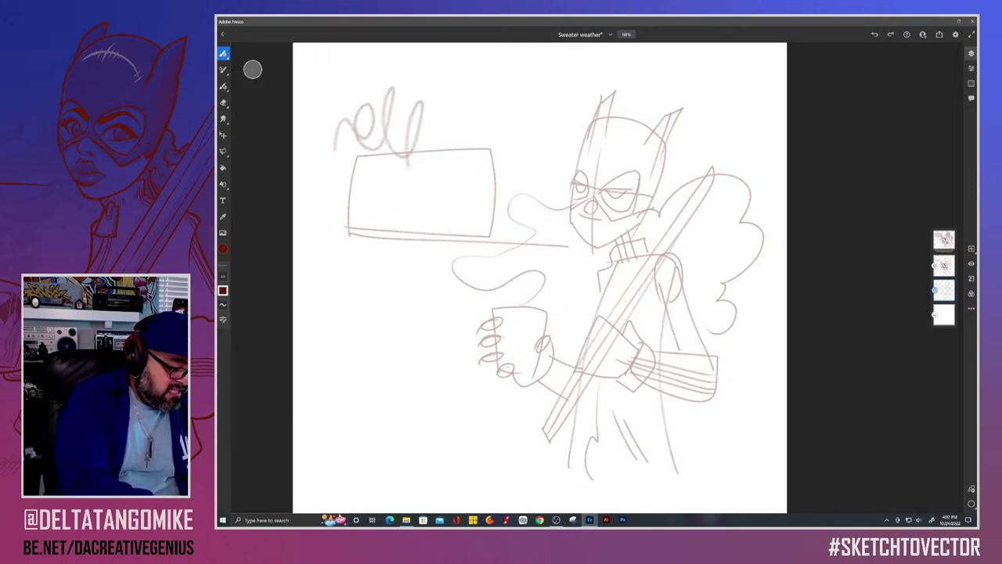
left_click_drag(223, 275, 223, 284)
left_click(223, 275)
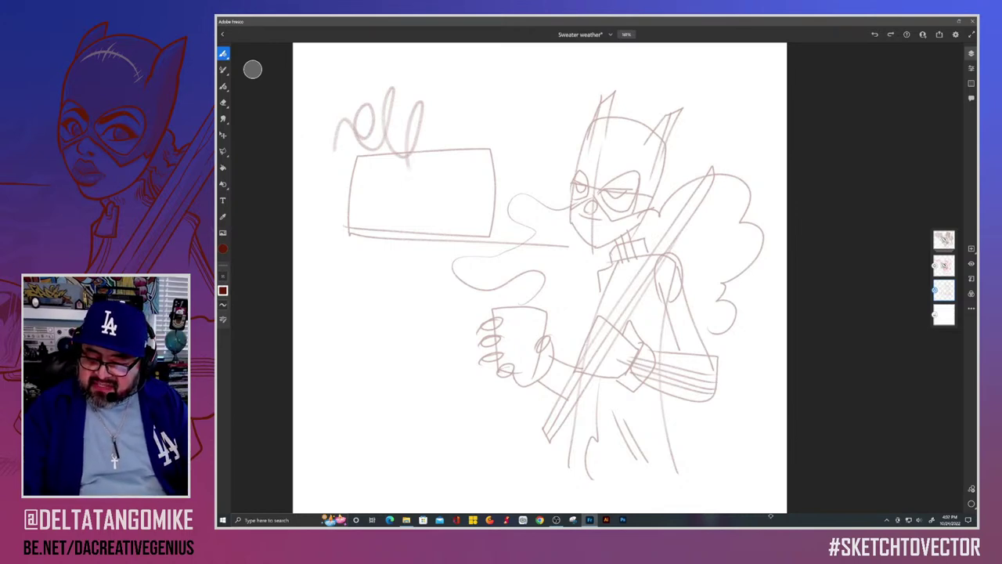
Step: Set the rough sketch layer's opacity to 100 and darken the outlines of the cowl and its ears
left_click(971, 68)
left_click_drag(911, 129, 955, 129)
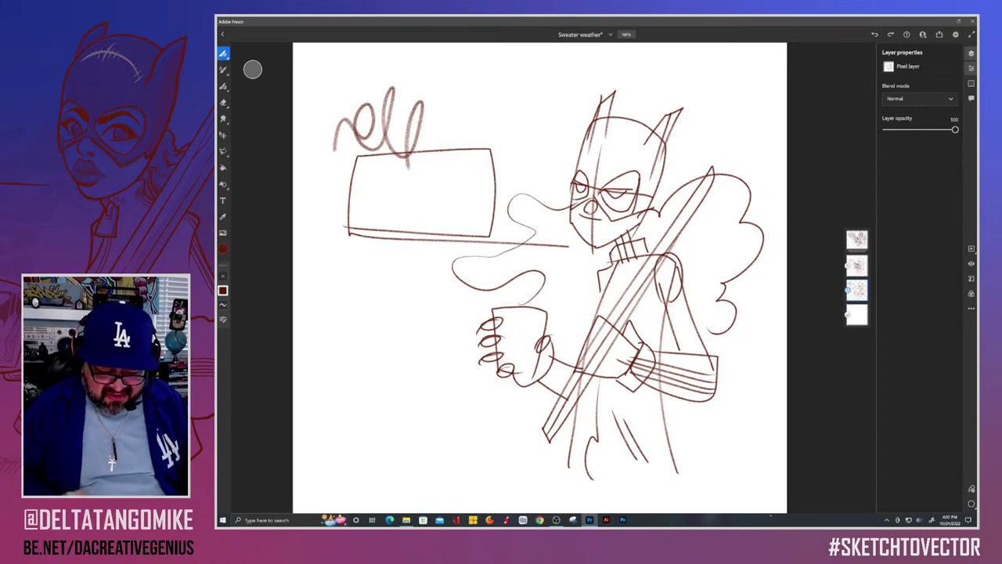
left_click_drag(642, 217, 676, 133)
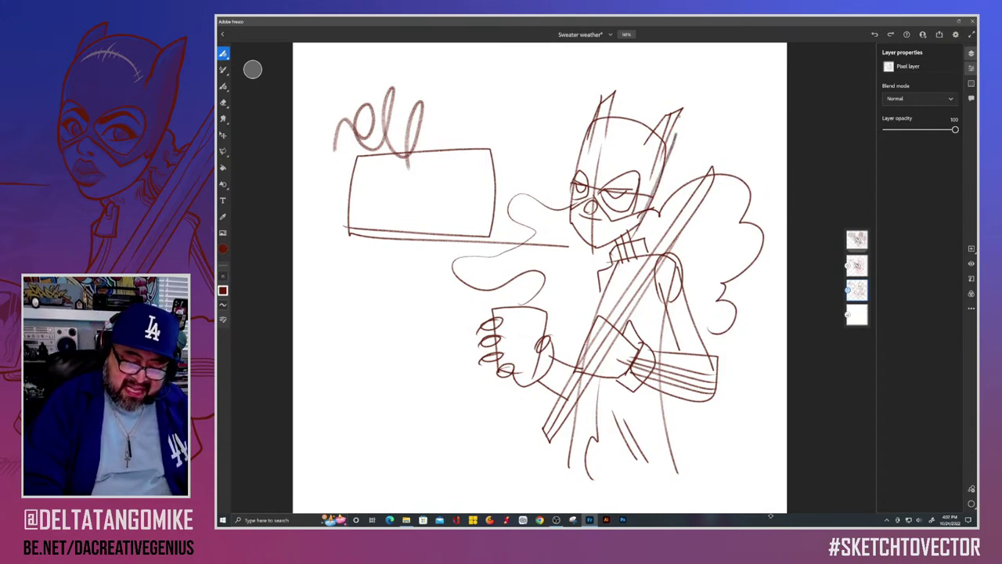
mouse_move(655, 188)
left_mouse_down()
mouse_move(684, 106)
mouse_move(596, 121)
mouse_move(621, 93)
left_mouse_up()
mouse_move(624, 91)
left_mouse_down()
mouse_move(600, 102)
mouse_move(587, 140)
left_mouse_up()
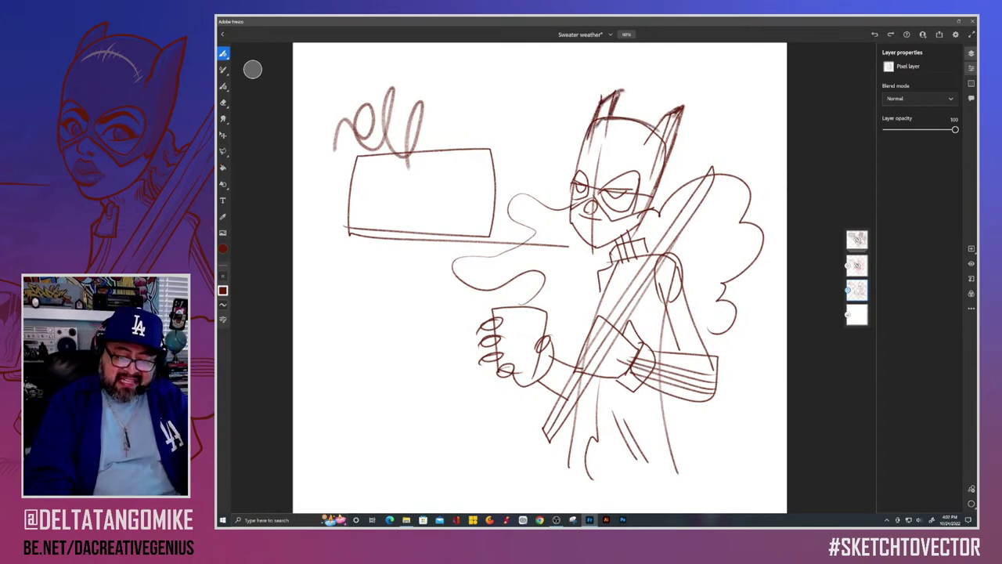
Step: Shade the larger ear, the side of the cowl and the mask's eye area with hatching, and reinforce the sleeve line
left_click_drag(680, 117, 633, 216)
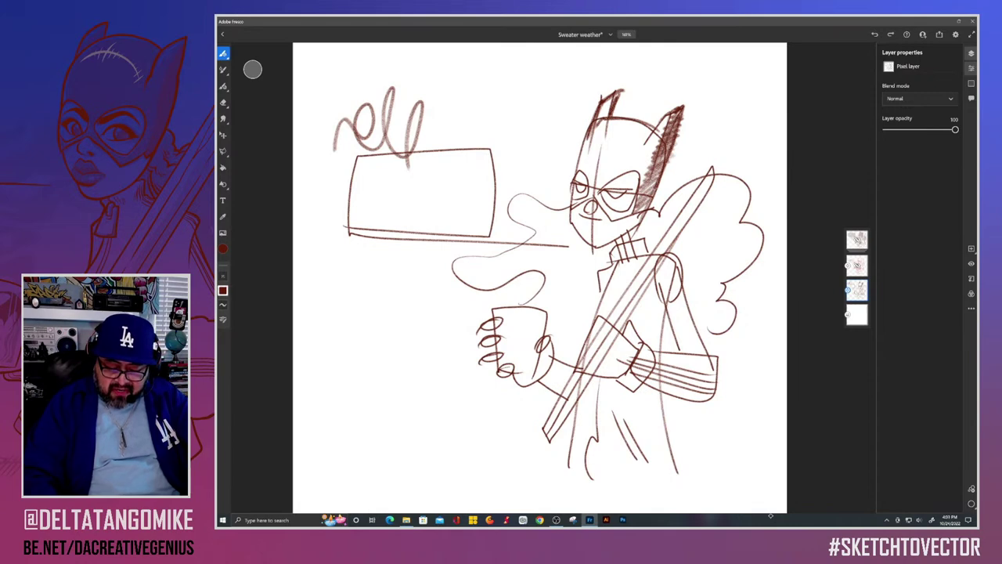
mouse_move(664, 314)
left_mouse_down()
mouse_move(676, 354)
mouse_move(663, 316)
left_mouse_up()
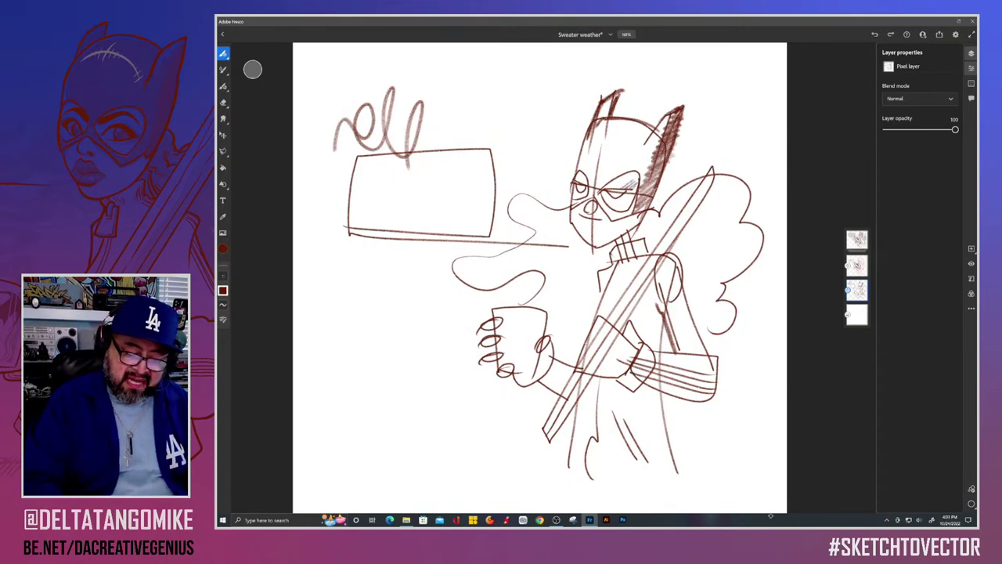
mouse_move(620, 188)
left_mouse_down()
mouse_move(636, 207)
mouse_move(631, 235)
left_mouse_up()
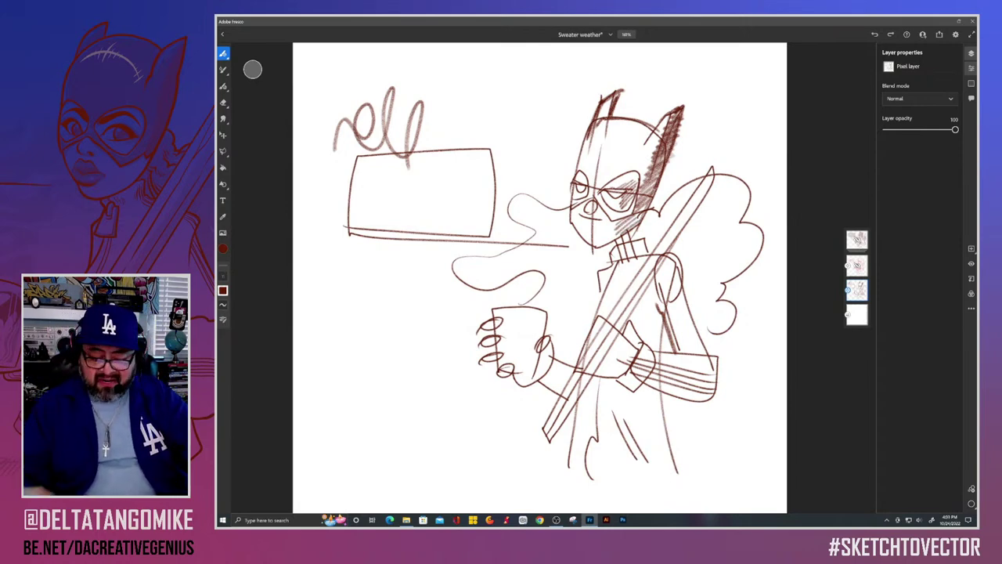
Step: Add a second set of steam curls above the cup and redraw the title box's upper edge
mouse_move(541, 278)
left_mouse_down()
mouse_move(553, 270)
mouse_move(505, 276)
mouse_move(564, 235)
mouse_move(546, 168)
left_mouse_up()
left_click_drag(525, 262, 525, 300)
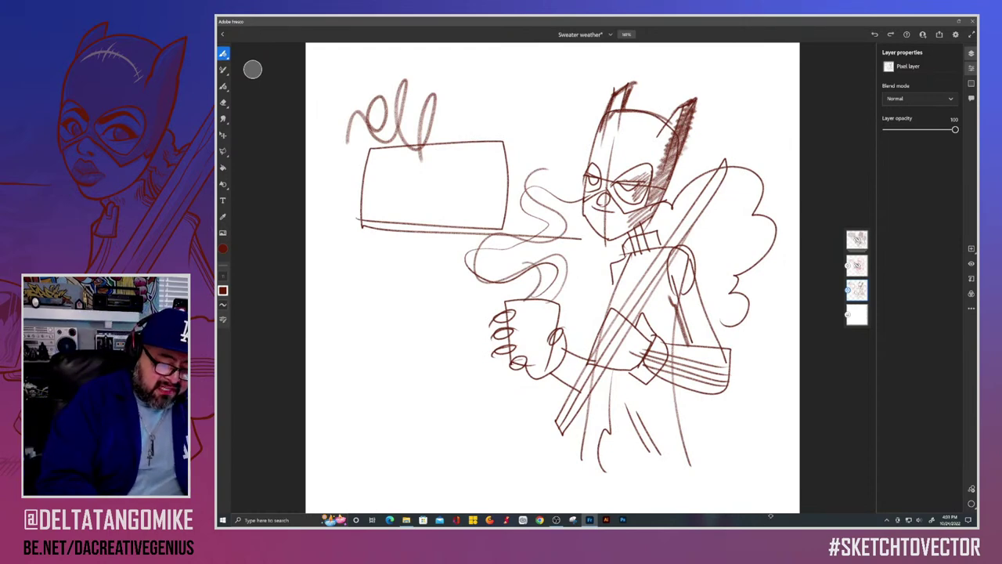
mouse_move(507, 227)
left_mouse_down()
mouse_move(507, 166)
mouse_move(368, 148)
left_mouse_up()
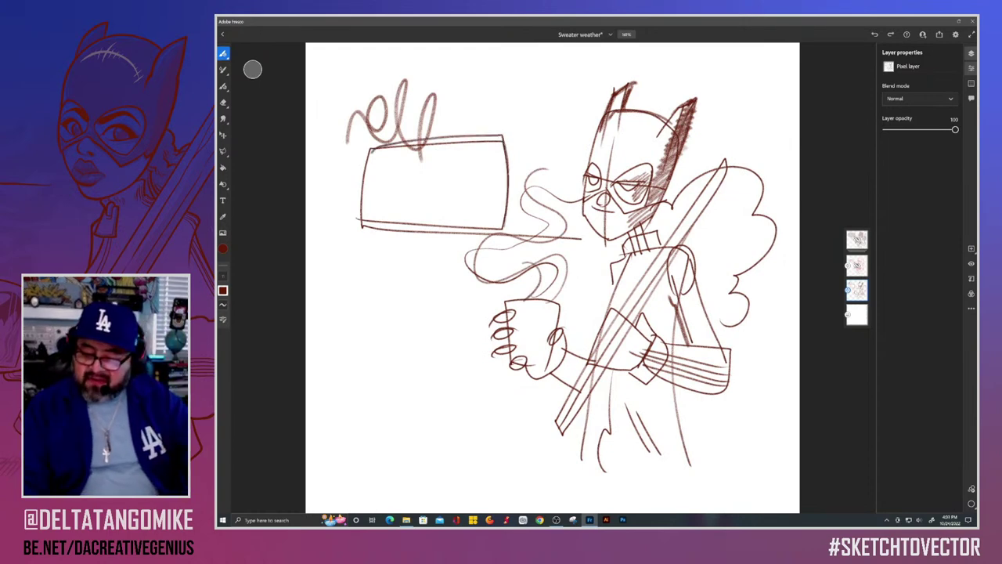
Step: Fade the rough sketch layer to 16 opacity and make the red pencil sketch layer visible over it
left_click_drag(955, 129, 897, 129)
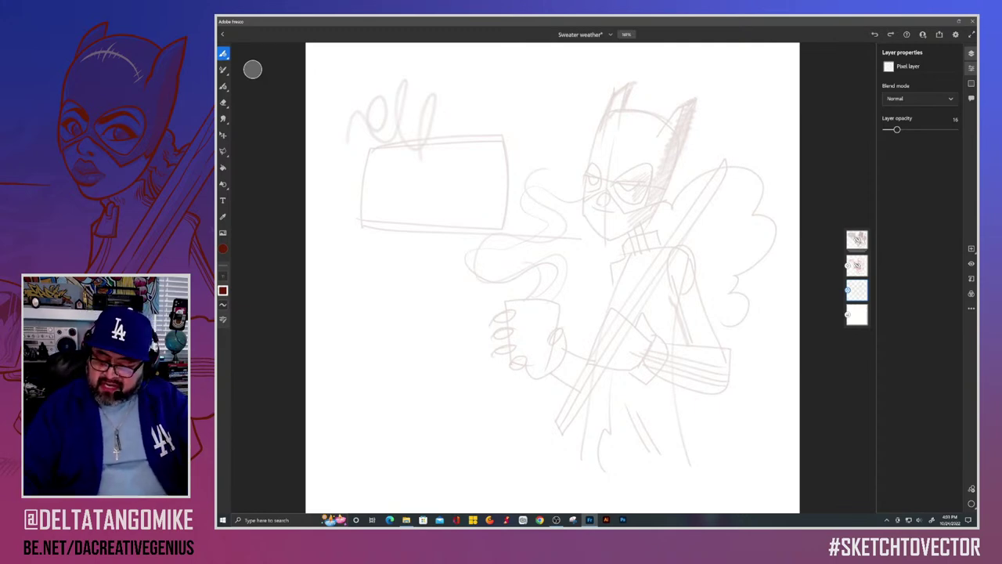
left_click(858, 265)
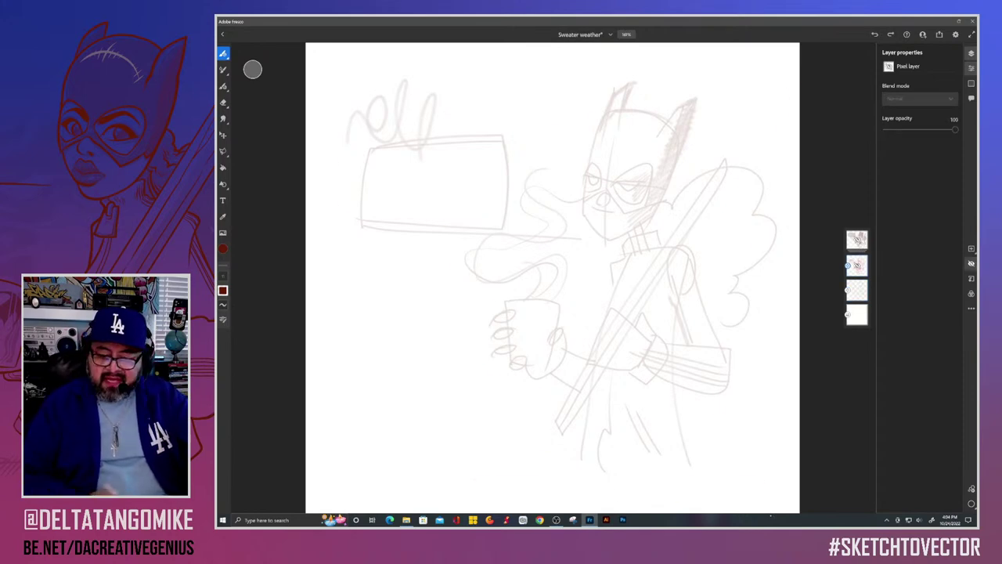
left_click(972, 264)
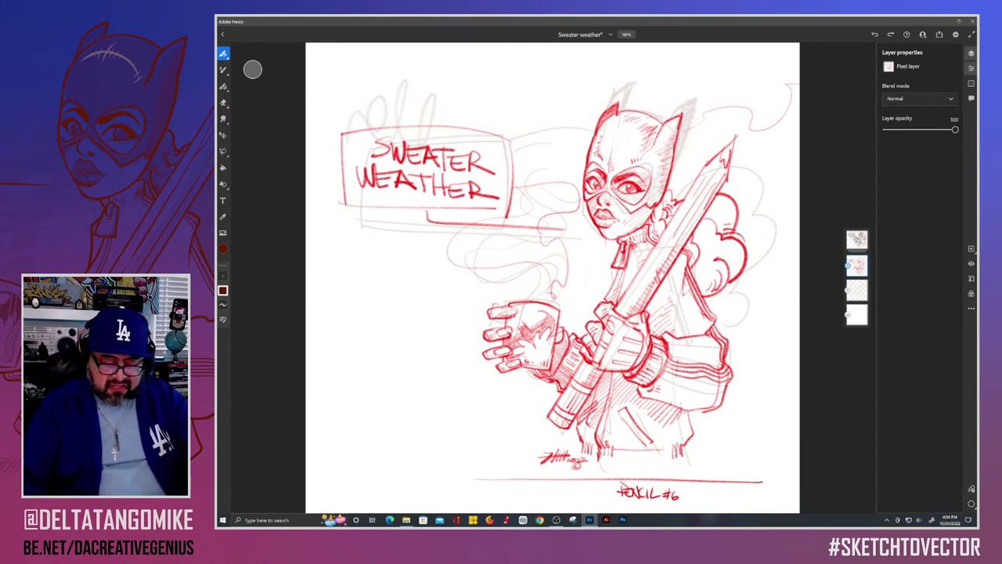
Step: Hide the rough sketch layer and select the red pencil sketch layer for drawing
left_click(857, 291)
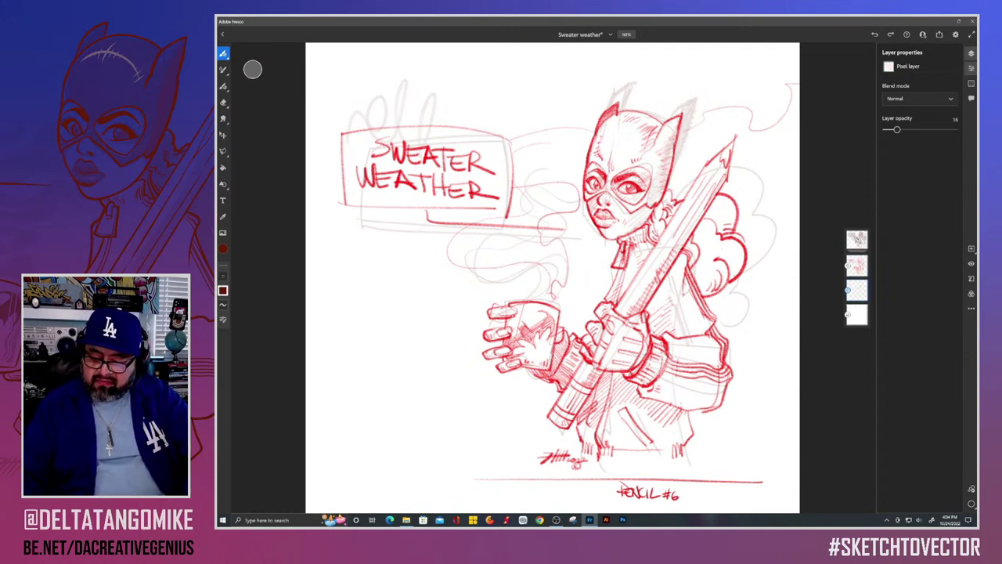
left_click(972, 264)
left_click(858, 266)
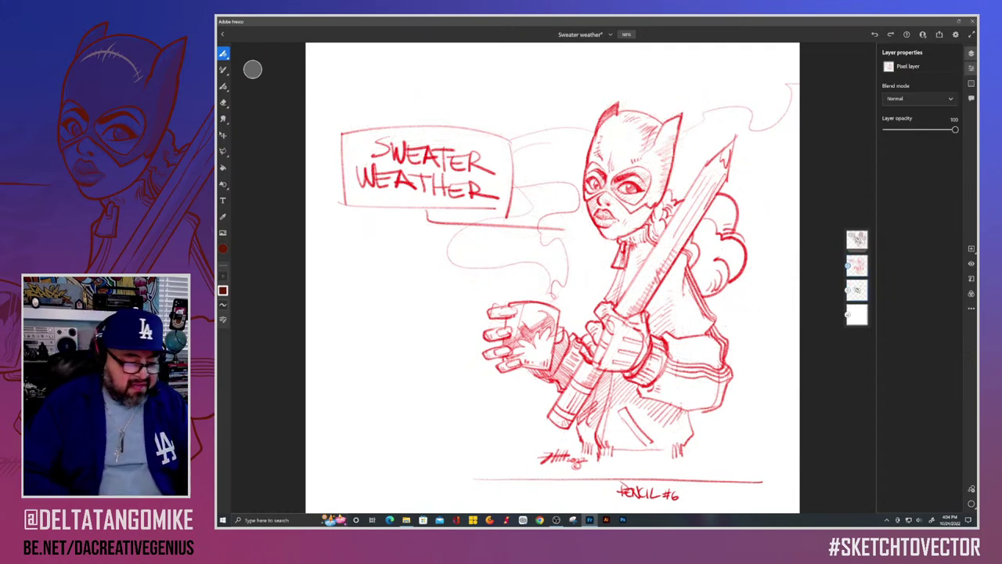
Step: Choose the recent pure red colour and darken the outline of the big pencil's sharpened tip
left_click(223, 248)
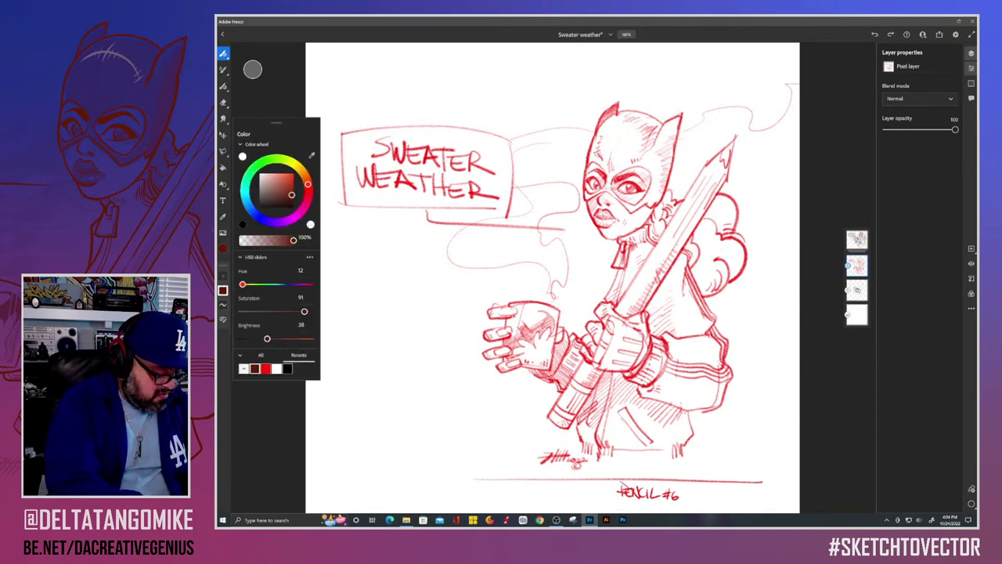
left_click(265, 369)
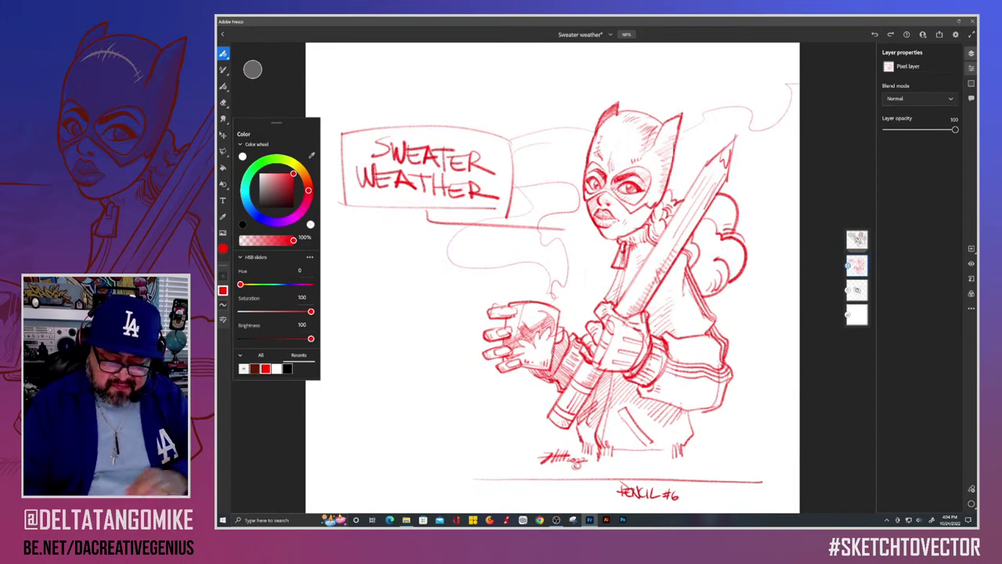
scroll(553, 278, "up", 5)
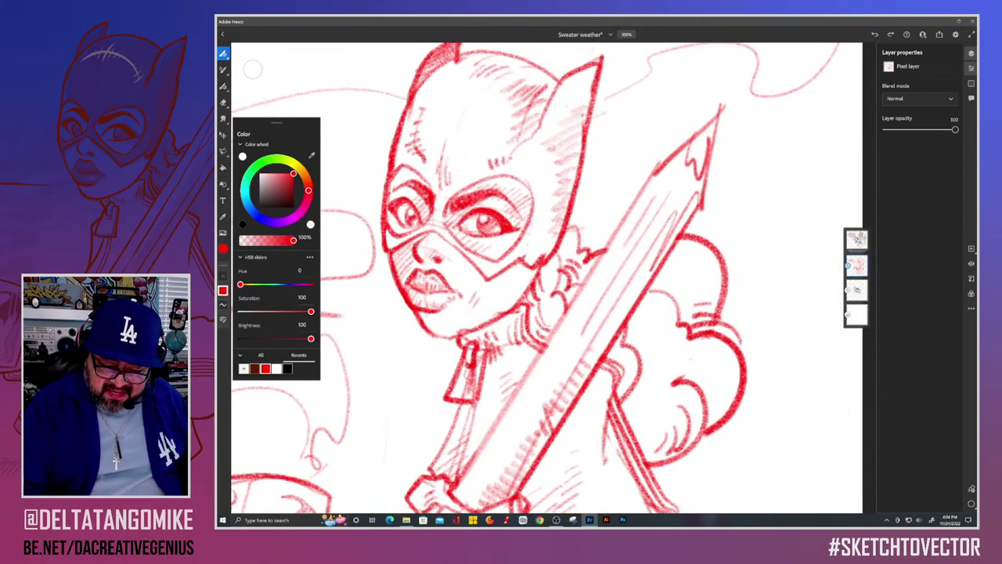
left_click_drag(720, 110, 713, 138)
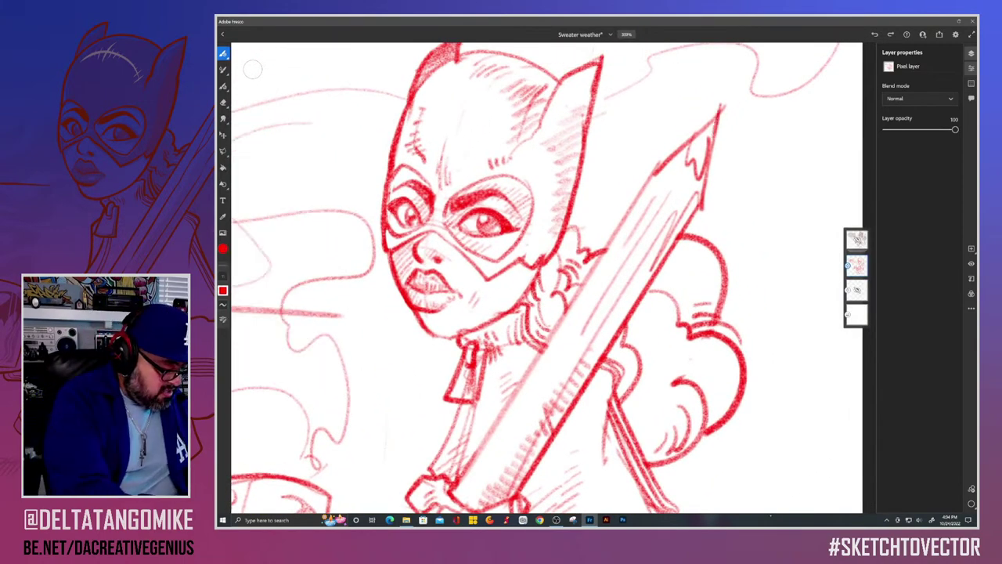
left_click_drag(223, 276, 223, 283)
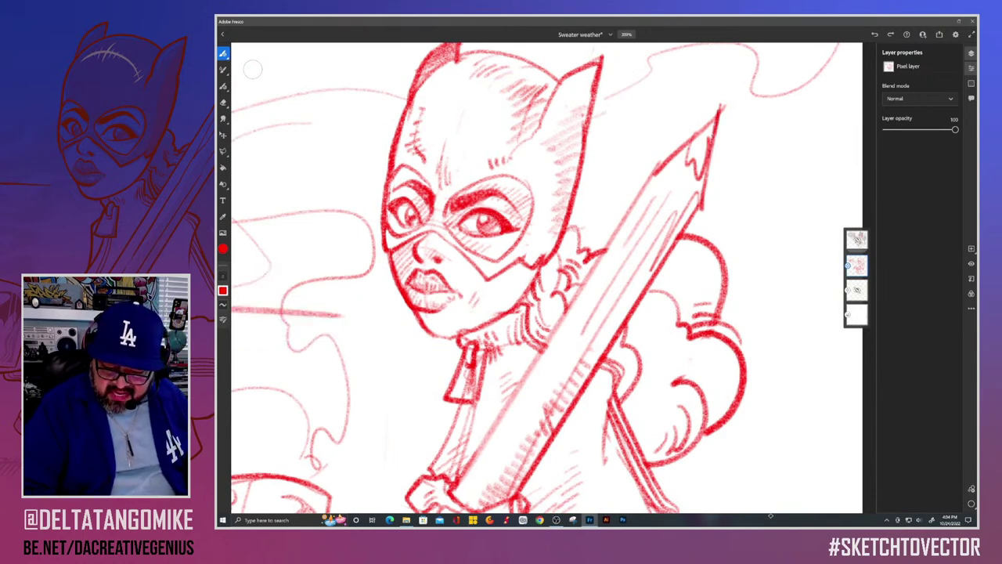
left_click_drag(710, 158, 703, 199)
left_click_drag(716, 118, 656, 168)
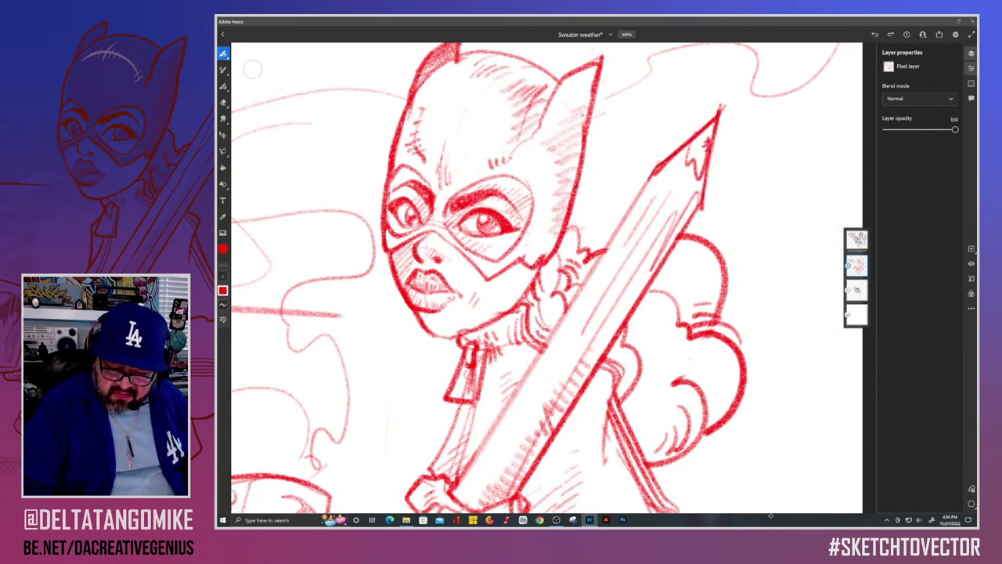
Step: Draw a trial wavy line beside the pencil tip, going from thin to thick, and undo it
mouse_move(734, 189)
left_mouse_down()
mouse_move(746, 162)
mouse_move(777, 157)
mouse_move(760, 124)
mouse_move(801, 142)
left_mouse_up()
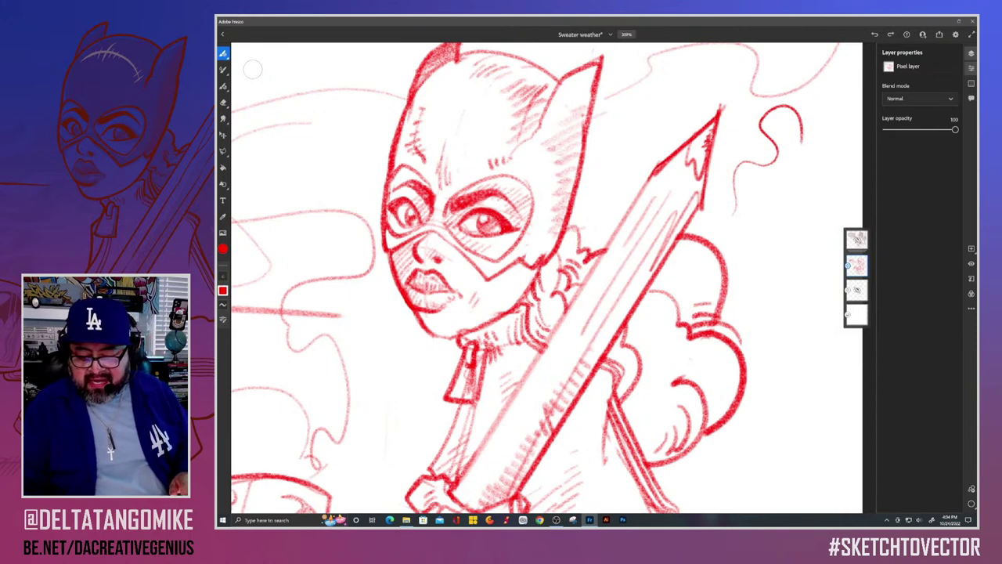
key("ctrl+z")
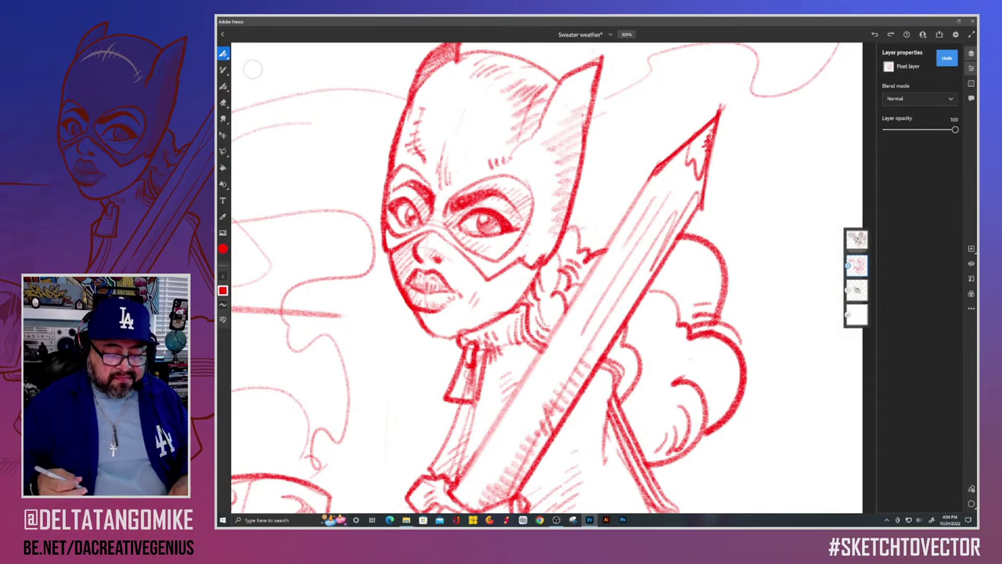
Step: Shade the larger ear and the side of the cowl with hatching, and add a short stroke at the ear's inner edge
scroll(253, 68, "down", 4)
scroll(253, 69, "up", 4)
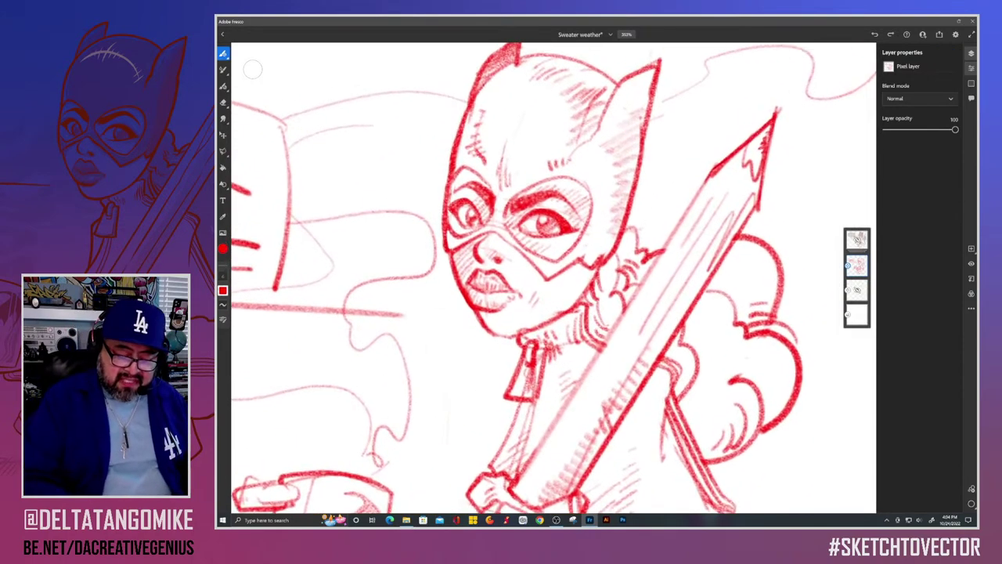
mouse_move(593, 265)
left_mouse_down()
mouse_move(616, 245)
mouse_move(642, 85)
left_mouse_up()
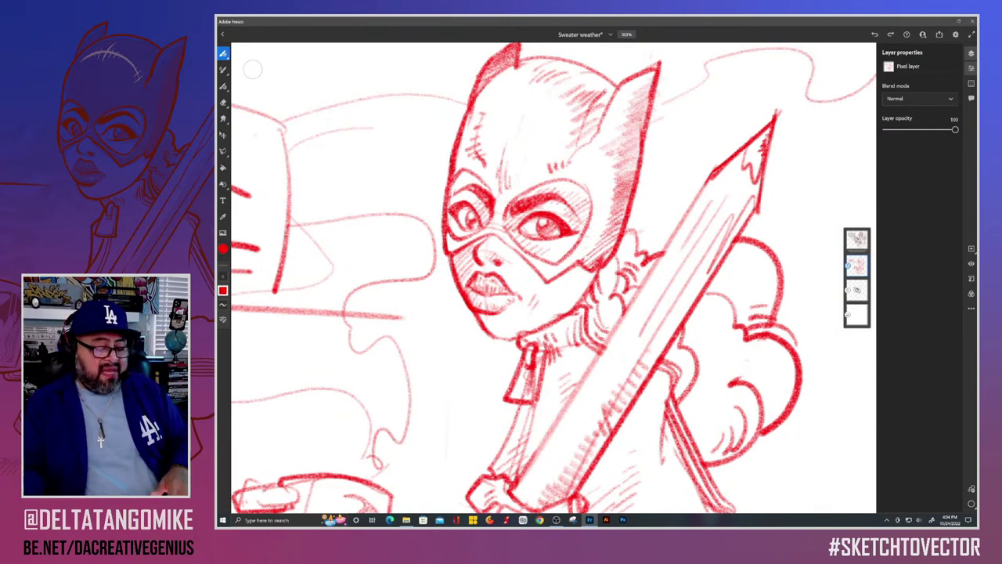
left_click_drag(548, 274, 562, 316)
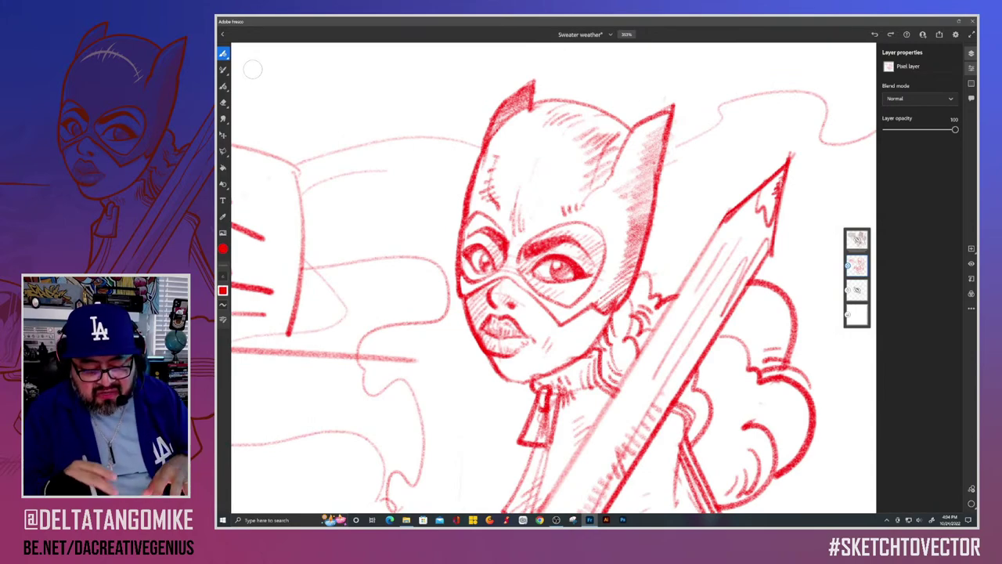
left_click_drag(548, 274, 604, 318)
scroll(554, 278, "up", 2)
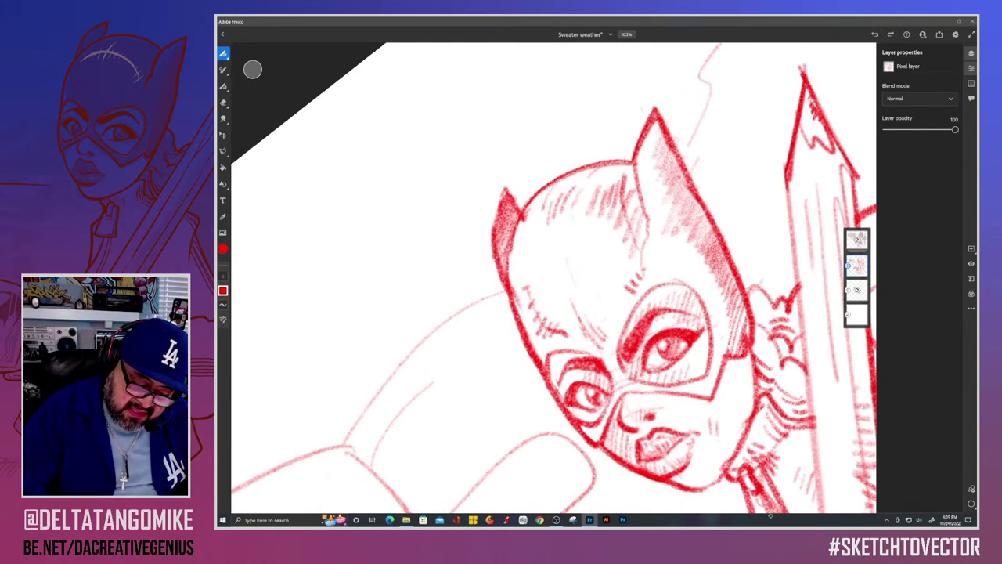
left_click_drag(642, 211, 640, 229)
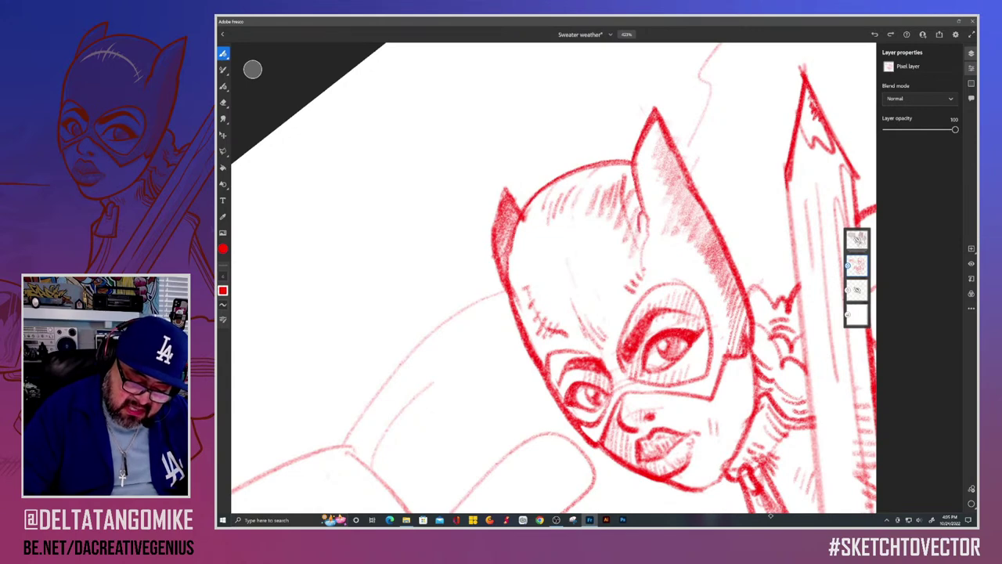
Step: Darken the hatching on the cowl's smaller ear and shade the mask area above the larger eye
scroll(492, 355, "down", 1)
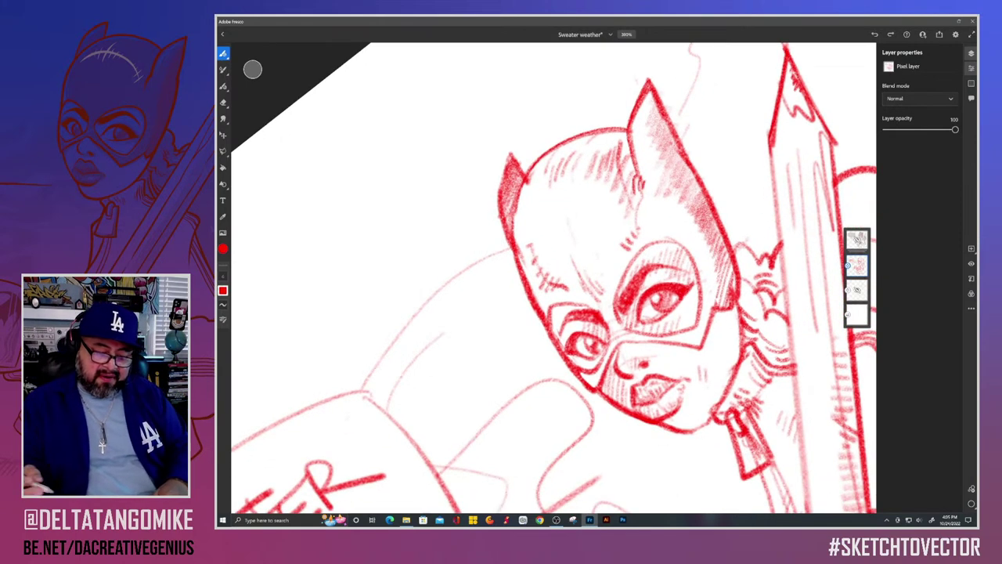
mouse_move(550, 159)
left_mouse_down()
mouse_move(559, 187)
mouse_move(540, 180)
left_mouse_up()
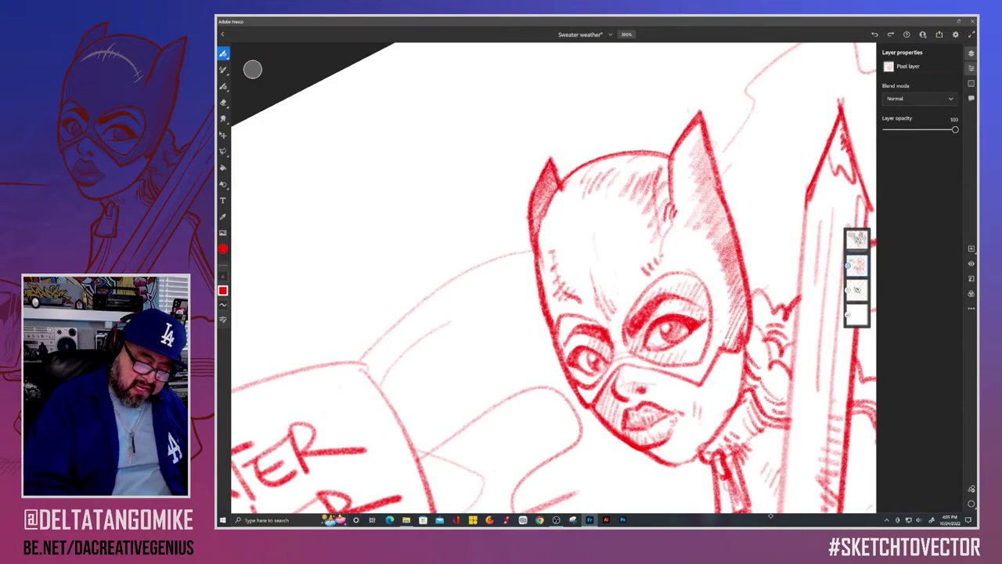
left_click_drag(536, 224, 537, 193)
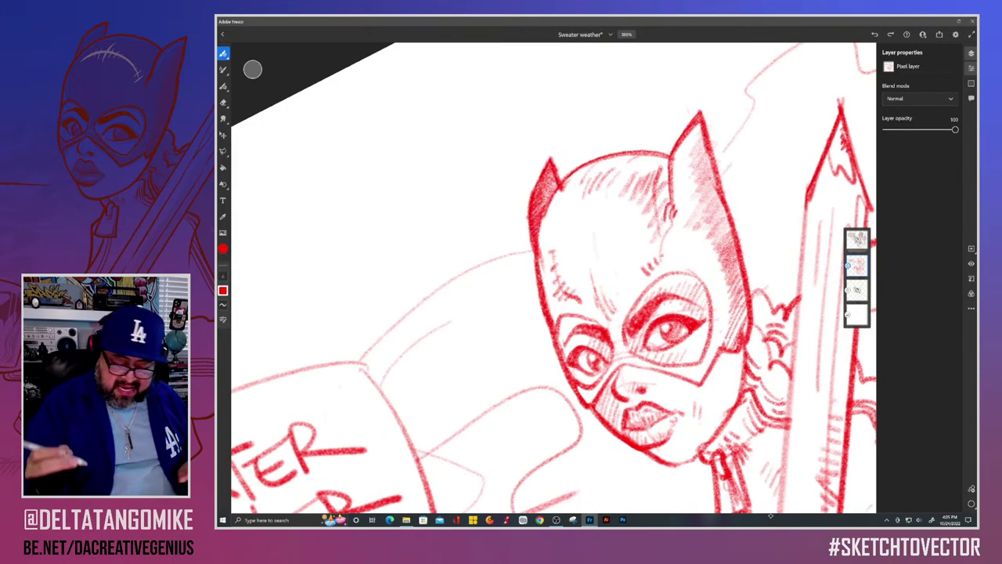
scroll(554, 278, "down", 5)
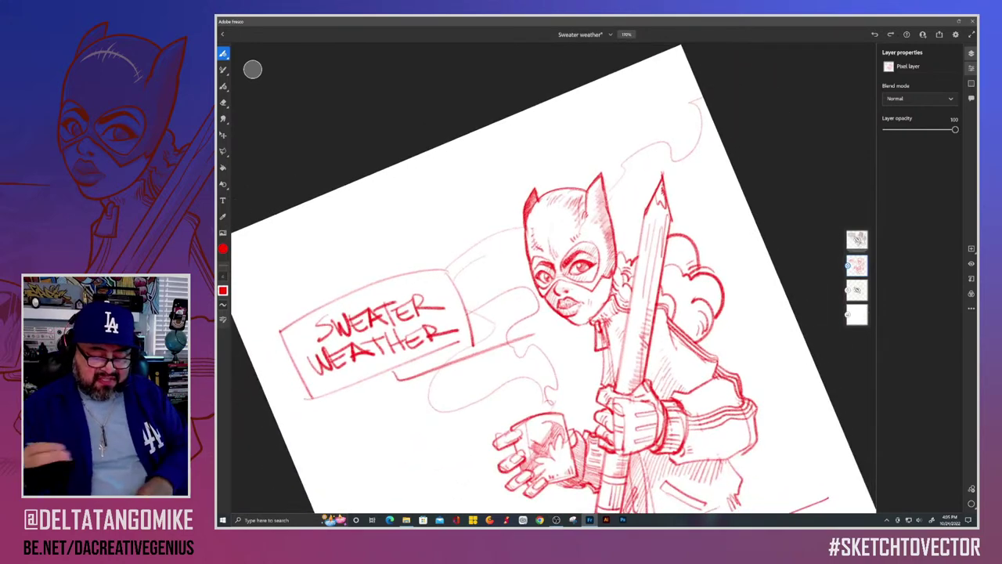
scroll(580, 282, "up", 5)
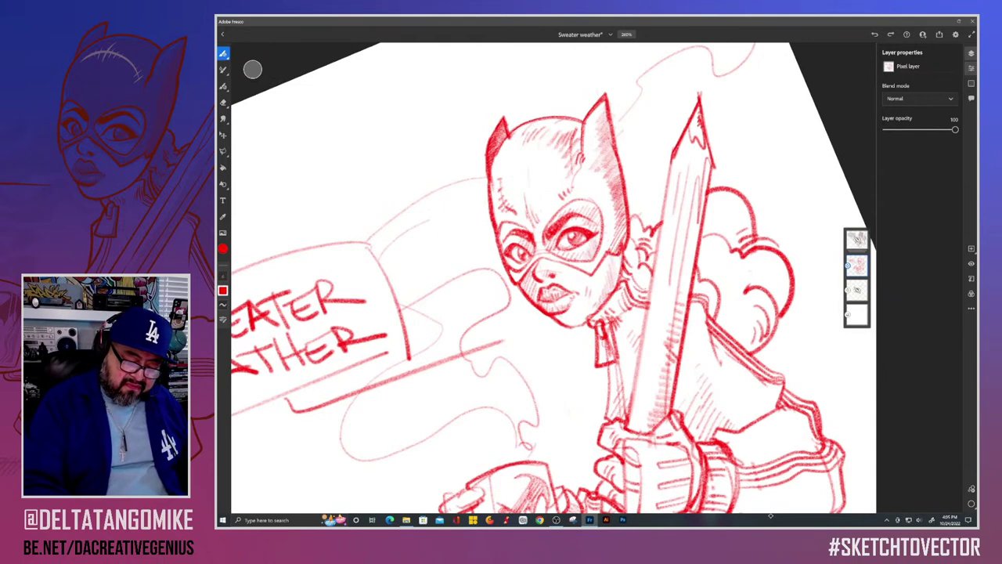
left_click_drag(582, 227, 601, 202)
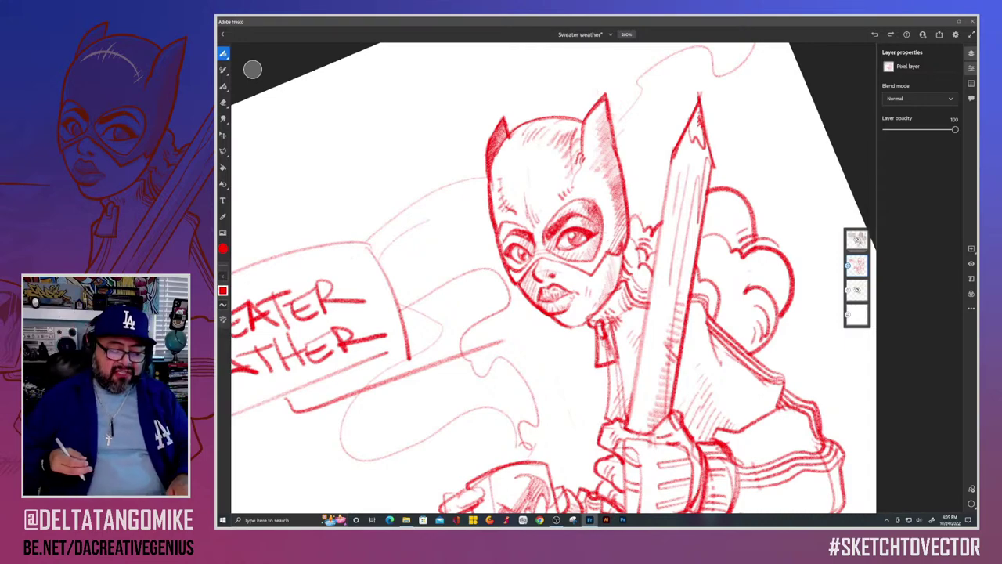
Step: Add a new layer and rough out a figure in the empty area beside the mug: oval head, torso curve, pole, blocky fist, arm line and tilted board
scroll(470, 185, "down", 3)
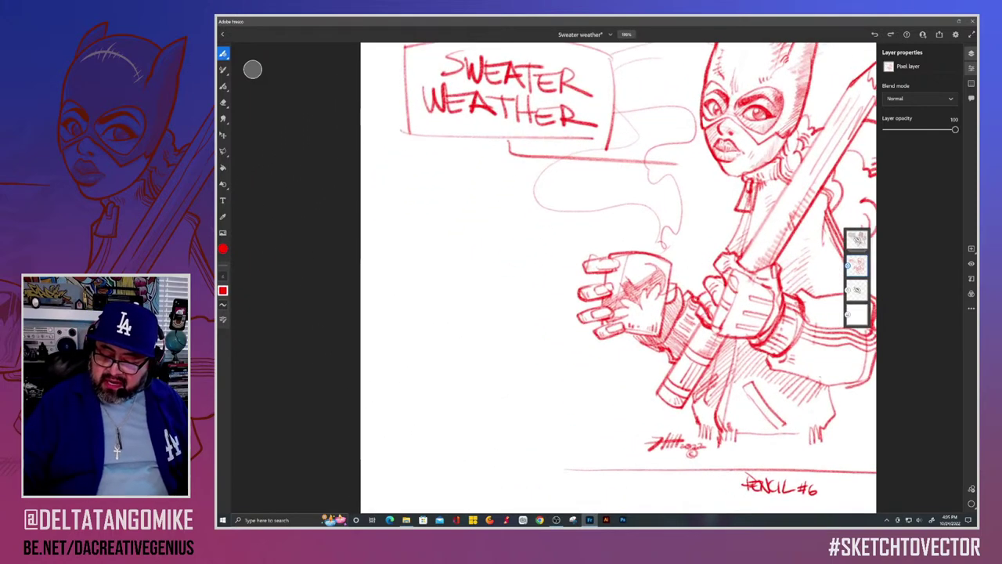
left_click(971, 248)
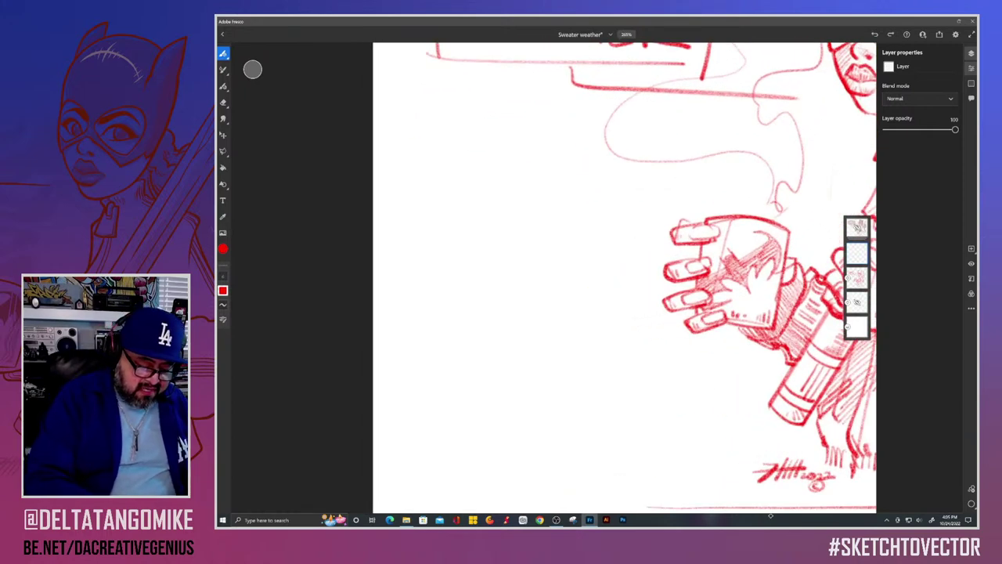
left_click_drag(472, 284, 474, 274)
mouse_move(505, 312)
left_mouse_down()
mouse_move(567, 413)
mouse_move(485, 434)
left_mouse_up()
mouse_move(462, 349)
left_mouse_down()
mouse_move(455, 377)
mouse_move(440, 383)
mouse_move(451, 375)
left_mouse_up()
left_click_drag(459, 245, 440, 443)
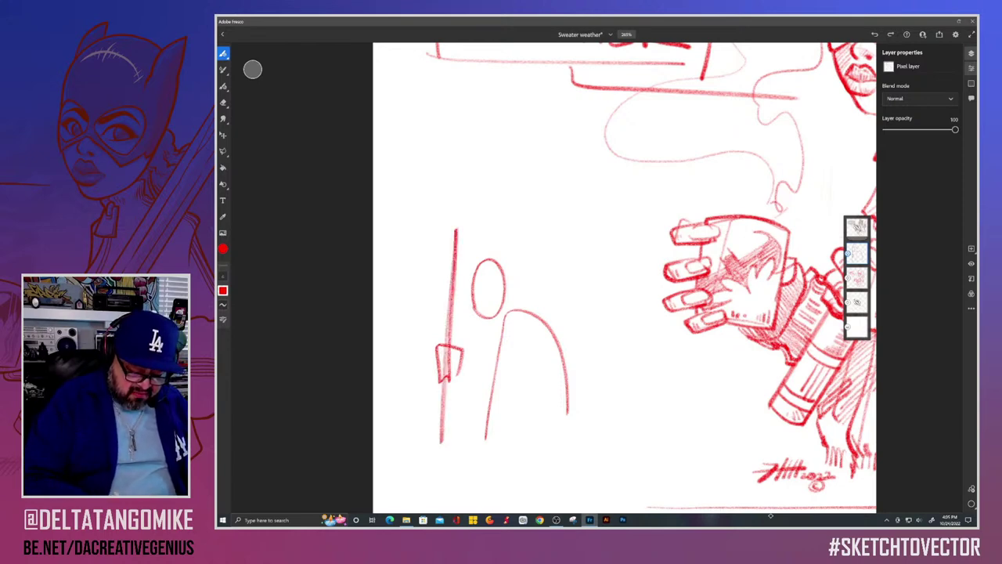
mouse_move(514, 395)
left_mouse_down()
mouse_move(542, 350)
mouse_move(590, 362)
mouse_move(570, 416)
mouse_move(516, 395)
mouse_move(546, 404)
mouse_move(532, 395)
mouse_move(542, 411)
mouse_move(530, 320)
left_mouse_up()
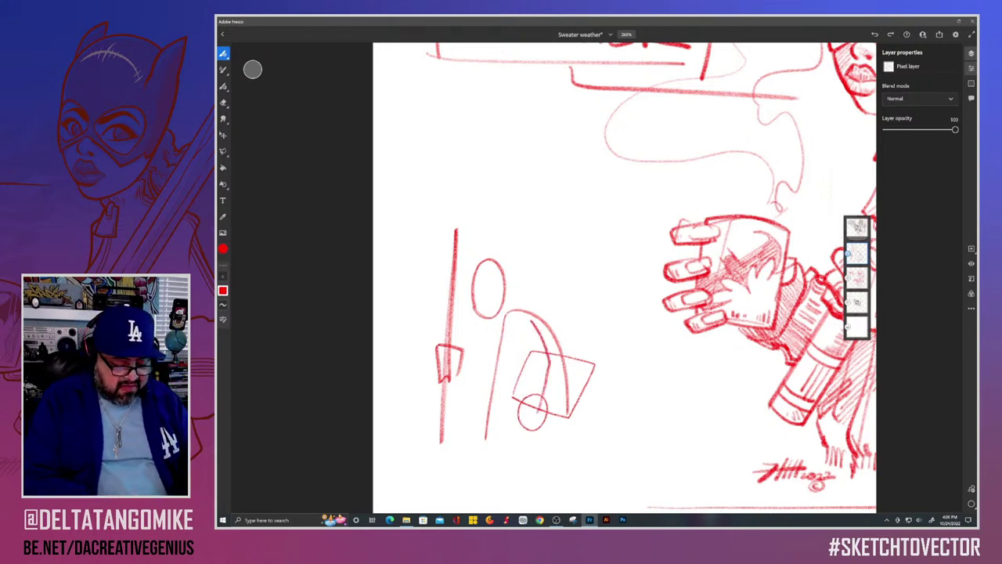
Step: Divide the blocky fist on the pole into fingers and round off its outer edges
mouse_move(431, 377)
left_mouse_down()
mouse_move(459, 377)
mouse_move(463, 358)
left_mouse_up()
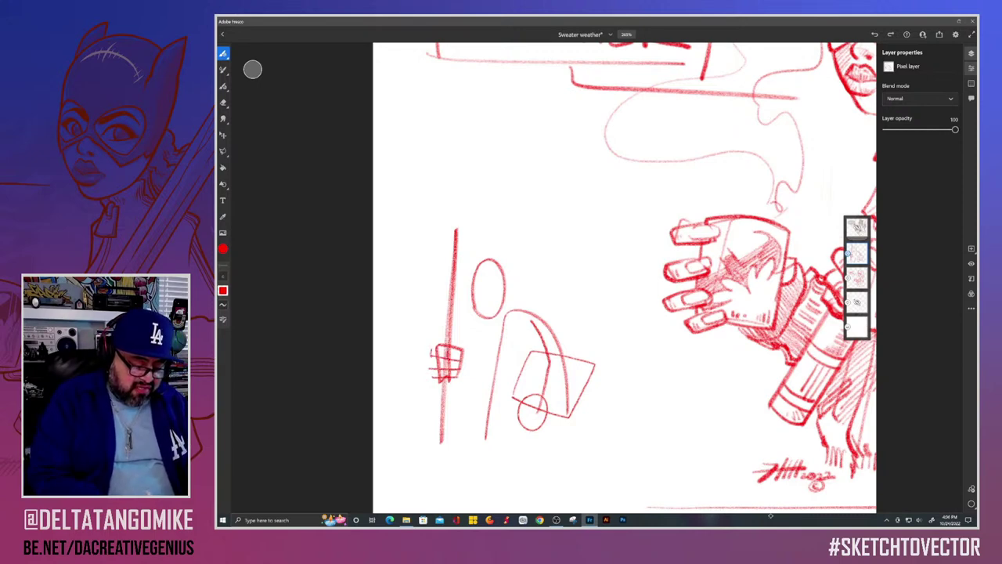
left_click_drag(431, 353, 454, 346)
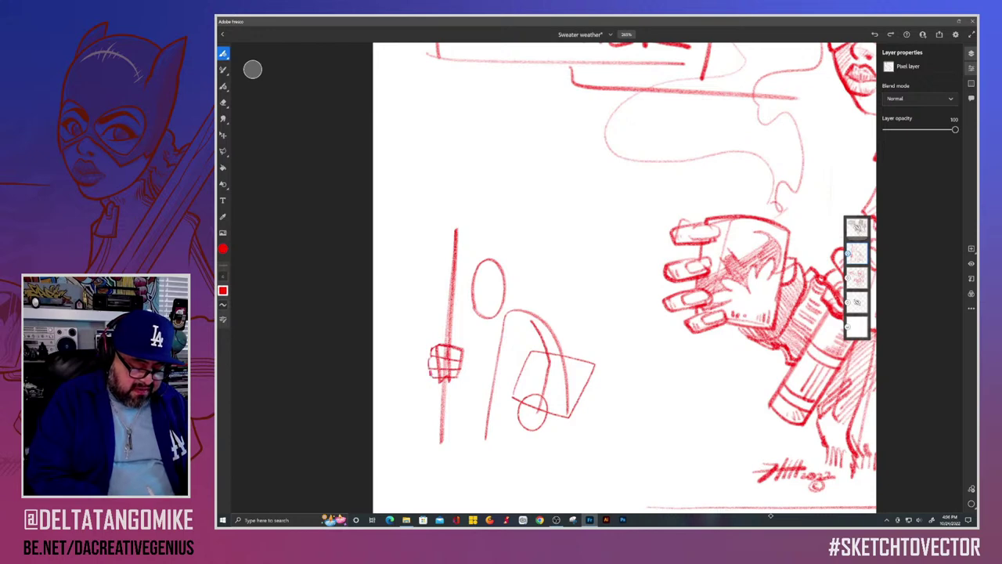
left_click_drag(435, 384, 456, 382)
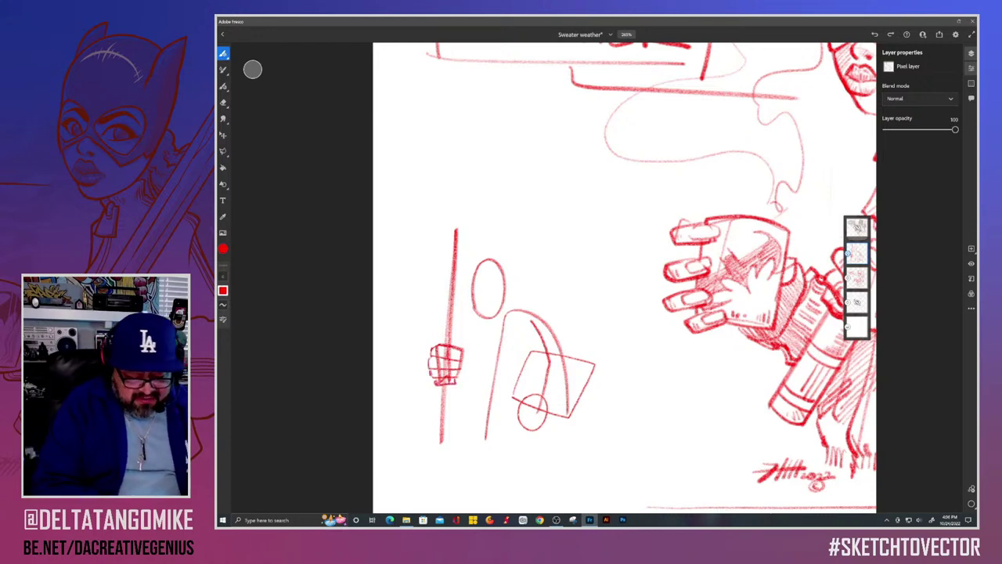
Step: Draw a backward cap with a long brim, an eye and an ear on the oval head
scroll(451, 303, "up", 5)
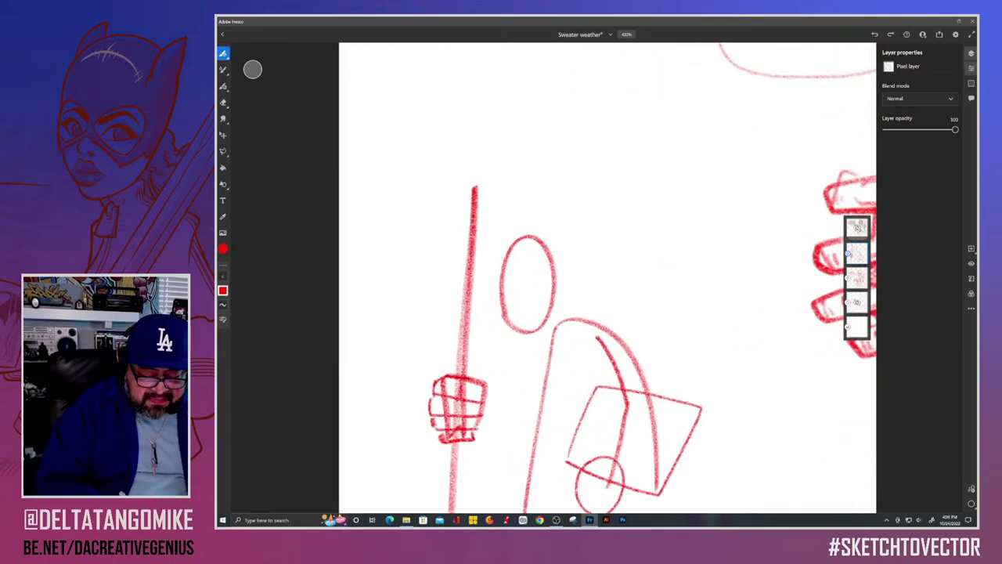
mouse_move(510, 280)
left_mouse_down()
mouse_move(621, 269)
mouse_move(555, 271)
mouse_move(551, 241)
mouse_move(515, 237)
mouse_move(494, 244)
mouse_move(492, 279)
left_mouse_up()
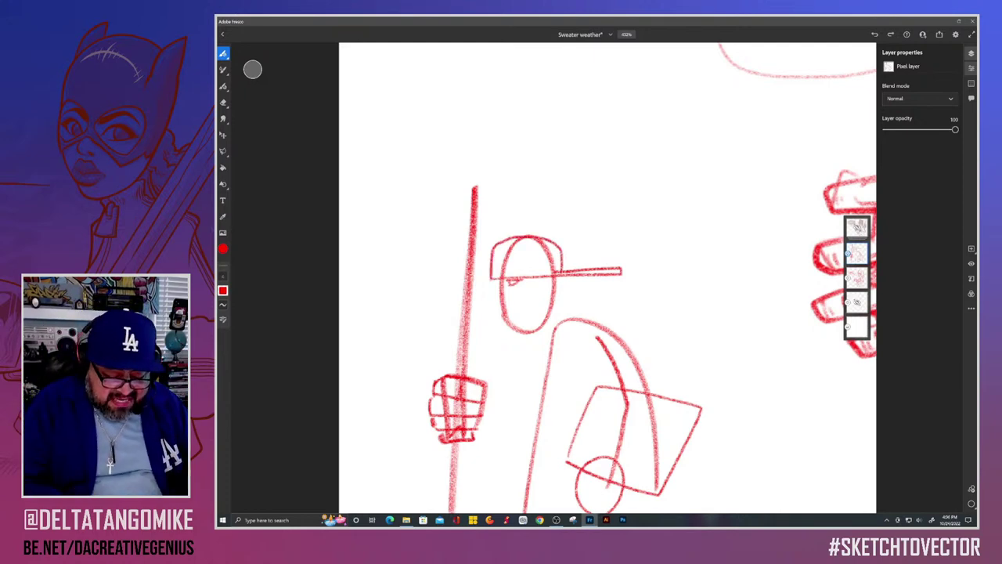
mouse_move(548, 279)
left_mouse_down()
mouse_move(560, 302)
mouse_move(548, 293)
mouse_move(556, 287)
left_mouse_up()
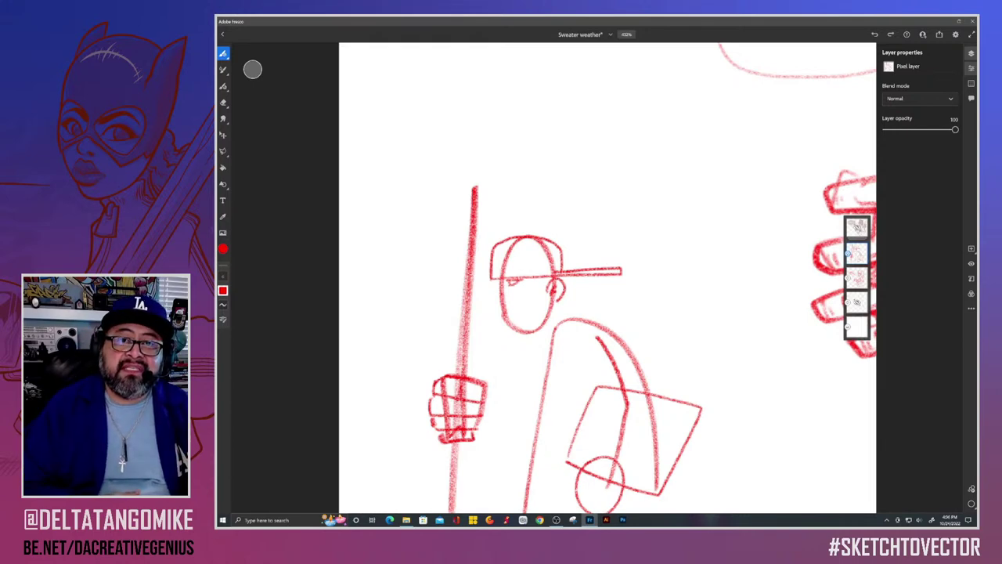
Step: Add the nose and mouth profile and fill the jaw up to the ear with short beard strokes
mouse_move(491, 278)
left_mouse_down()
mouse_move(491, 296)
mouse_move(508, 305)
mouse_move(509, 323)
mouse_move(486, 321)
mouse_move(501, 346)
left_mouse_up()
left_click_drag(504, 318, 512, 346)
left_click_drag(515, 320, 523, 343)
mouse_move(527, 314)
left_mouse_down()
mouse_move(529, 342)
mouse_move(537, 338)
left_mouse_up()
mouse_move(541, 310)
left_mouse_down()
mouse_move(543, 335)
mouse_move(548, 326)
left_mouse_up()
mouse_move(551, 301)
left_mouse_down()
mouse_move(553, 316)
mouse_move(550, 306)
left_mouse_up()
left_click_drag(547, 288, 546, 291)
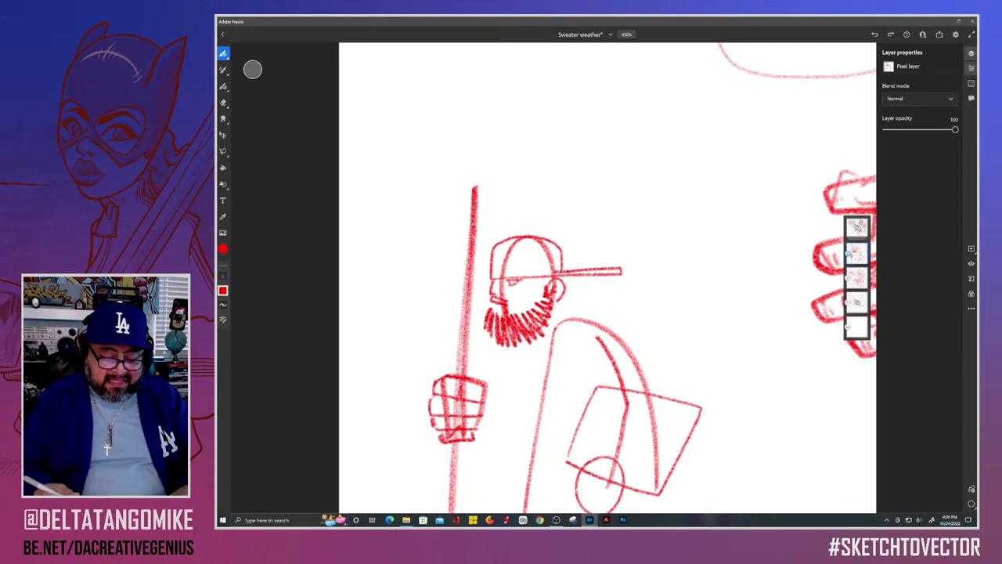
Step: Build the bent arm from tapered forearm and upper-arm tubes joined at an elbow ellipse, with a rounded shoulder on top
scroll(582, 306, "up", 2)
scroll(564, 305, "down", 1)
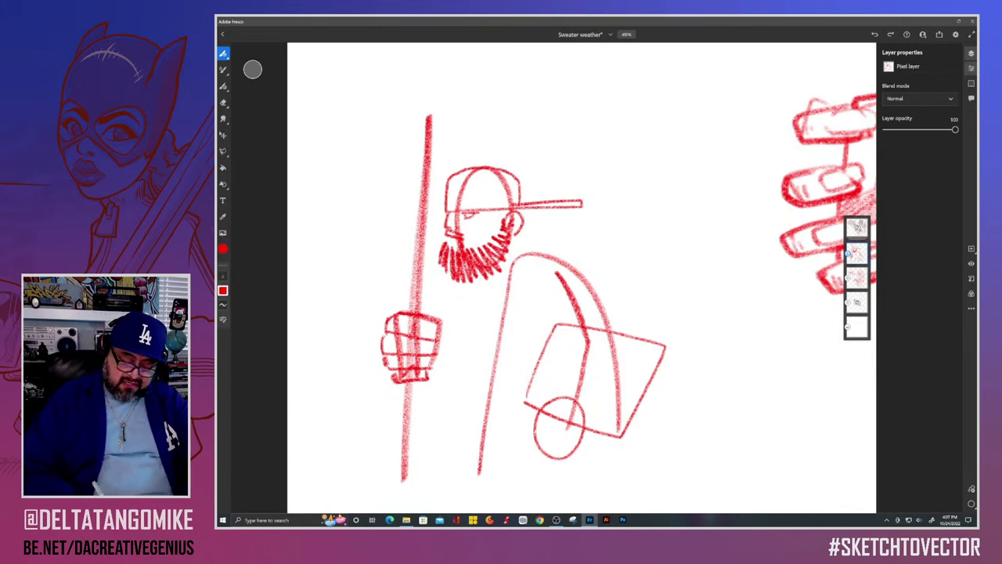
mouse_move(539, 404)
left_mouse_down()
mouse_move(595, 417)
mouse_move(579, 317)
mouse_move(539, 419)
left_mouse_up()
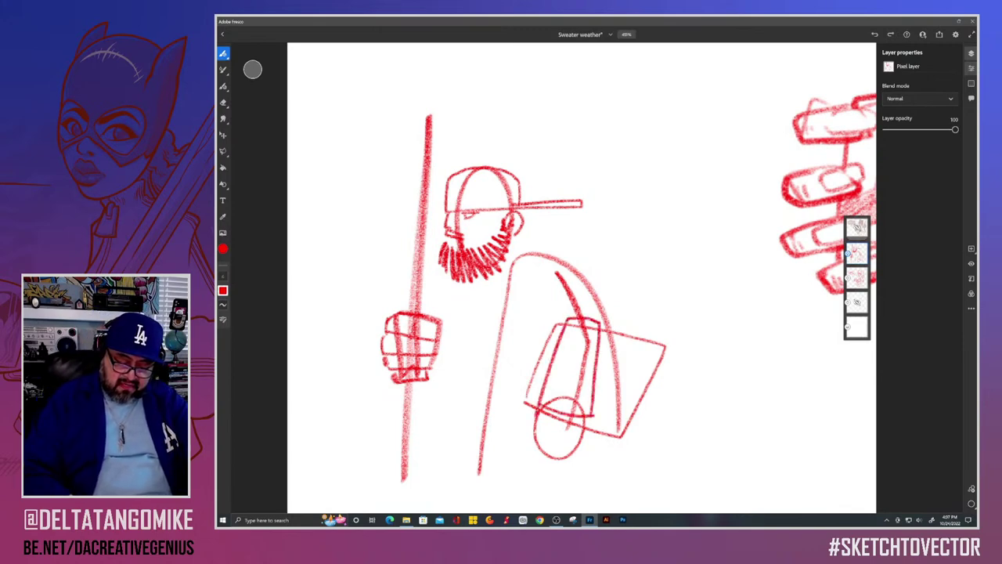
mouse_move(595, 330)
left_mouse_down()
mouse_move(554, 267)
mouse_move(586, 291)
mouse_move(558, 284)
mouse_move(599, 327)
left_mouse_up()
left_click_drag(557, 286, 563, 332)
left_click_drag(565, 328, 586, 330)
mouse_move(571, 327)
left_mouse_down()
mouse_move(589, 323)
mouse_move(596, 333)
left_mouse_up()
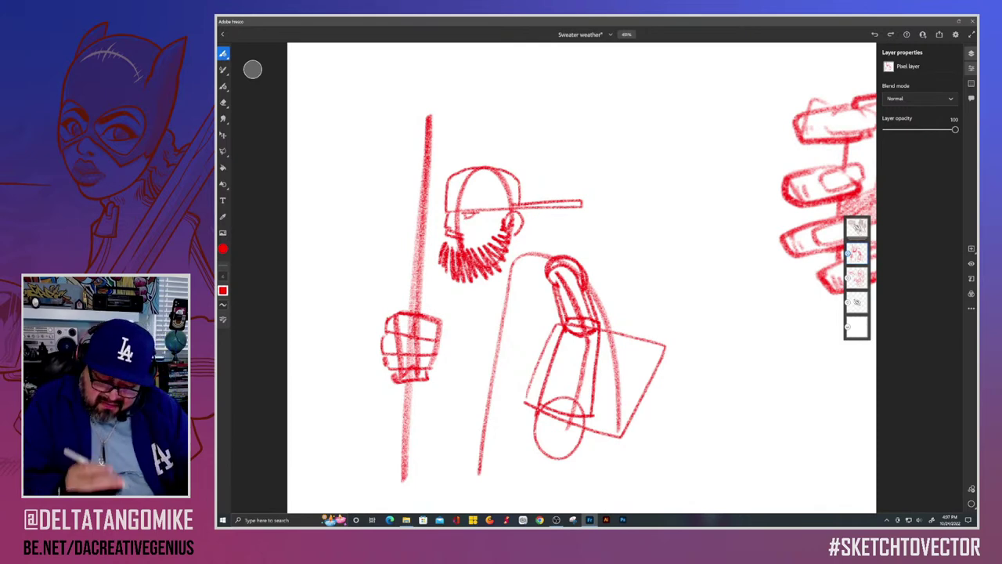
Step: Draw the jacket collar and a bulging front contour, and letter "LA" on the chest
mouse_move(505, 282)
left_mouse_down()
mouse_move(538, 239)
mouse_move(548, 252)
mouse_move(520, 268)
mouse_move(492, 373)
left_mouse_up()
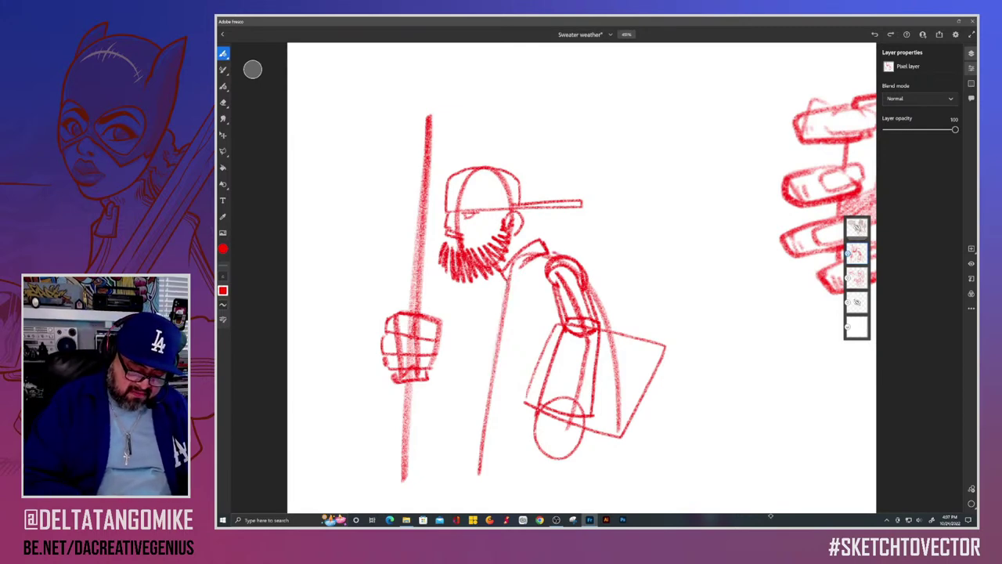
mouse_move(505, 300)
left_mouse_down()
mouse_move(477, 372)
mouse_move(473, 443)
left_mouse_up()
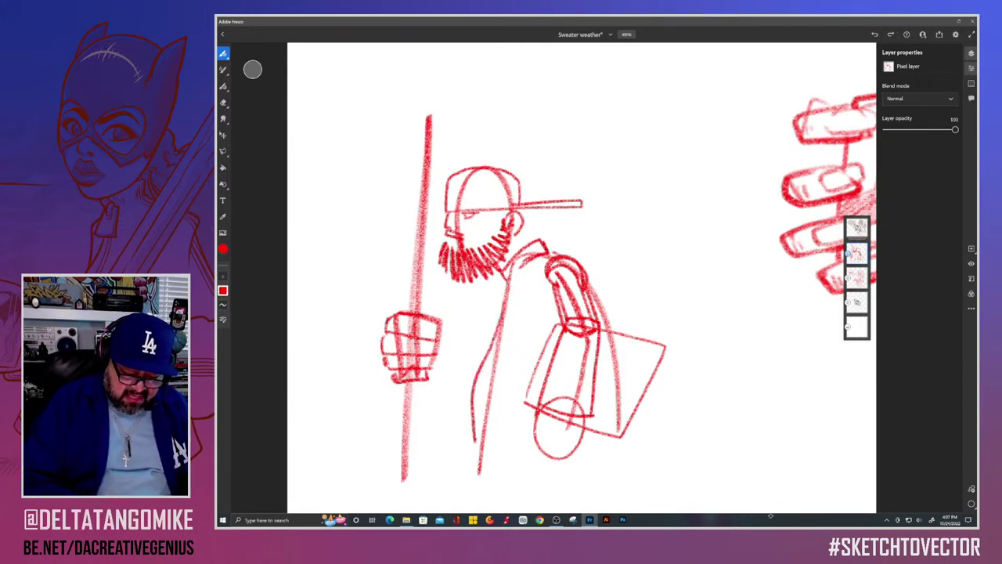
mouse_move(517, 291)
left_mouse_down()
mouse_move(524, 316)
mouse_move(530, 306)
left_mouse_up()
scroll(582, 278, "down", 1)
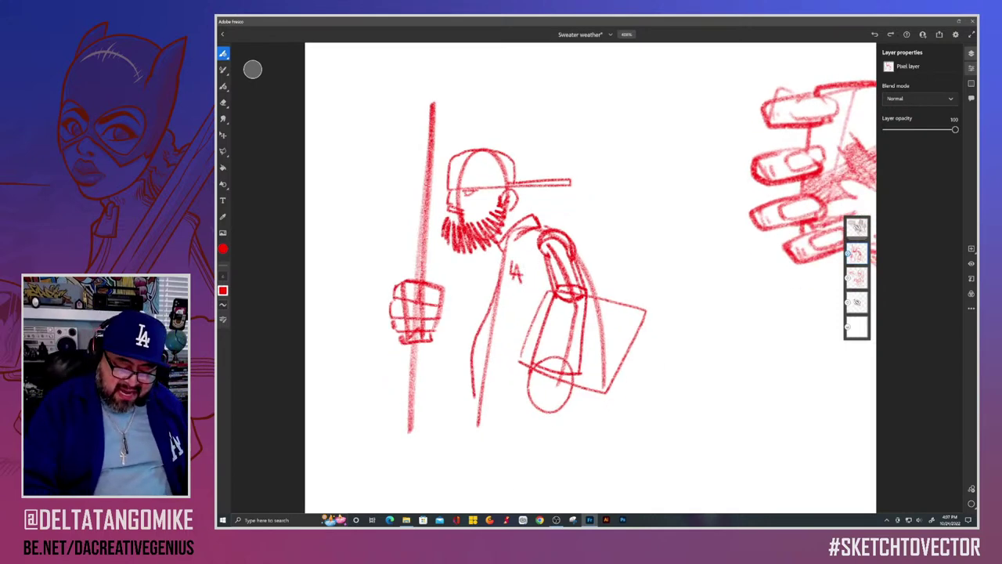
Step: Reinforce the shoulder and back outline, close the torso with a straight hem, and mark the neck behind the beard
left_click_drag(575, 252, 594, 297)
mouse_move(540, 227)
left_mouse_down()
mouse_move(568, 237)
mouse_move(581, 279)
left_mouse_up()
mouse_move(603, 363)
left_mouse_down()
mouse_move(603, 425)
mouse_move(479, 415)
left_mouse_up()
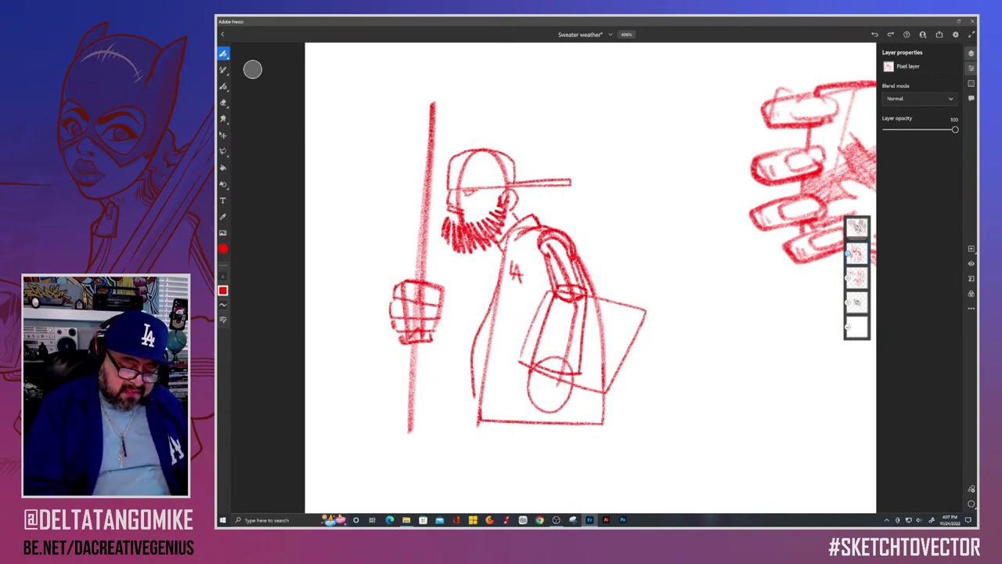
left_click_drag(511, 220, 504, 231)
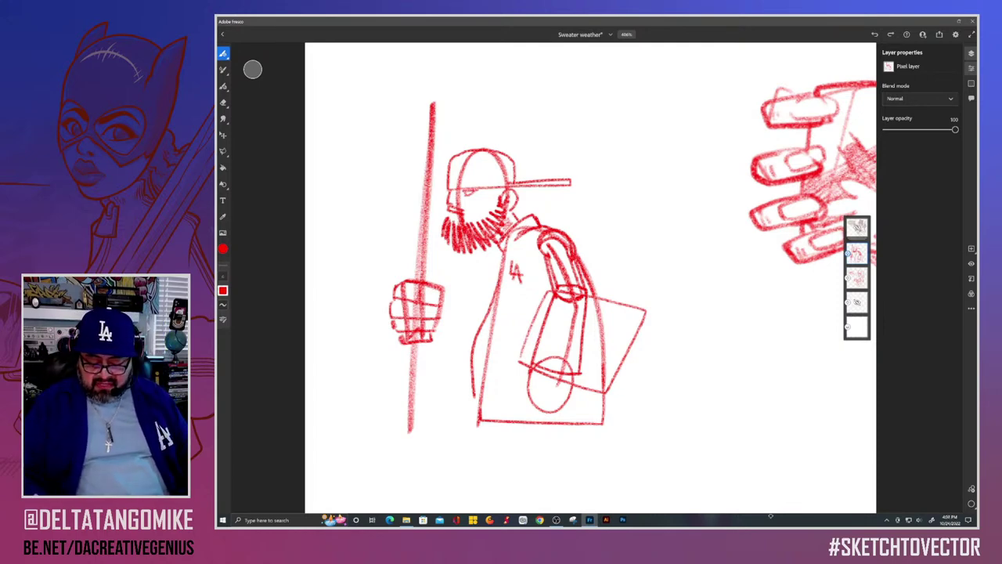
Step: Handwrite two notes beside the figure: a circle with "shapes" and a square with "Elements" below it
mouse_move(675, 388)
left_mouse_down()
mouse_move(671, 415)
mouse_move(689, 393)
mouse_move(694, 410)
mouse_move(762, 393)
left_mouse_up()
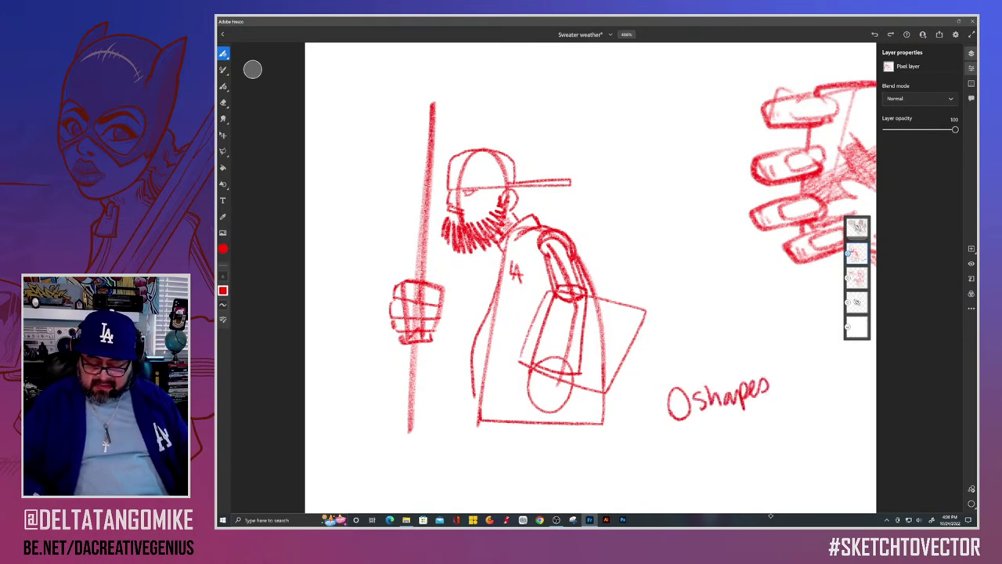
mouse_move(676, 437)
left_mouse_down()
mouse_move(689, 458)
mouse_move(698, 436)
mouse_move(678, 435)
mouse_move(750, 439)
mouse_move(775, 431)
mouse_move(799, 421)
left_mouse_up()
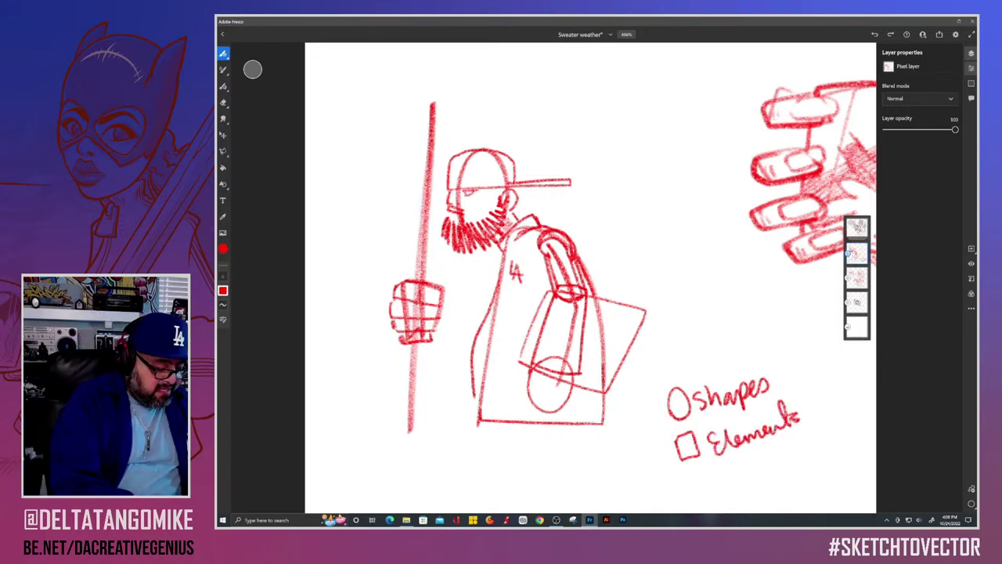
Step: Choose the recent dark brown colour (hue 12, saturation 91, brightness 38) for drawing over the red construction
left_click(223, 248)
left_click(265, 369)
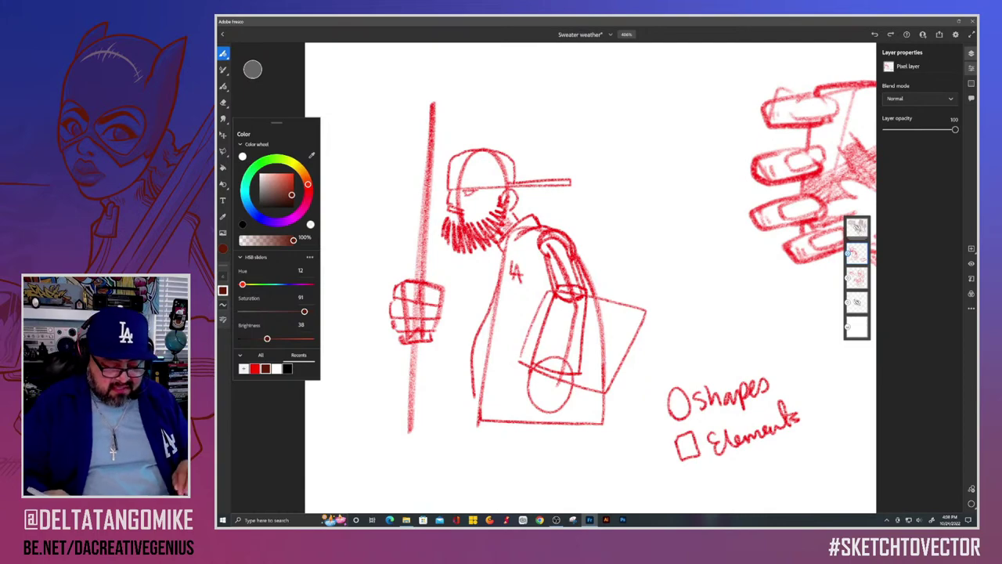
scroll(517, 290, "up", 3)
scroll(517, 289, "down", 2)
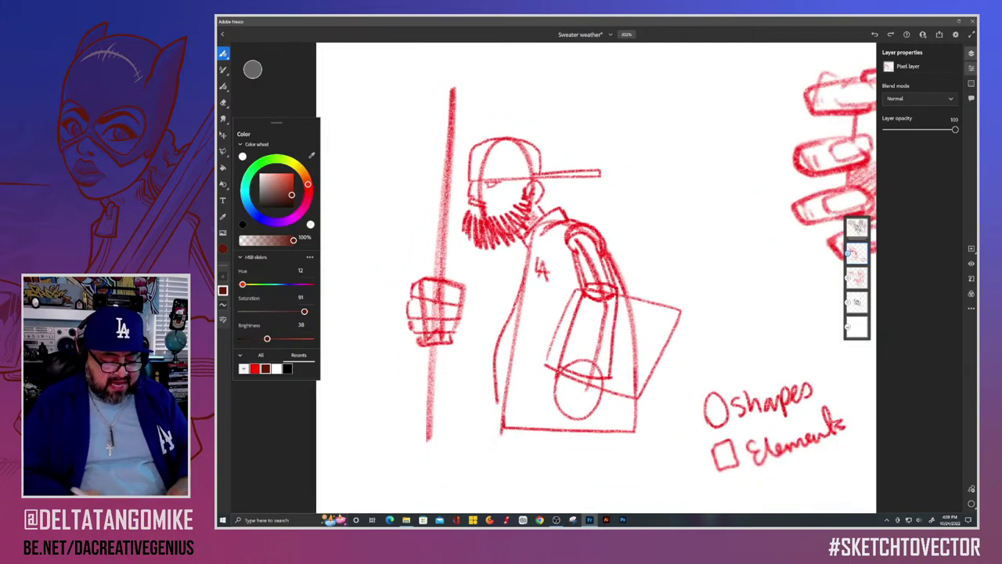
Step: Draw a trial circle around the fist on the pole and undo it
scroll(517, 290, "up", 1)
left_click(392, 296)
mouse_move(423, 258)
left_mouse_down()
mouse_move(397, 334)
mouse_move(482, 327)
left_mouse_up()
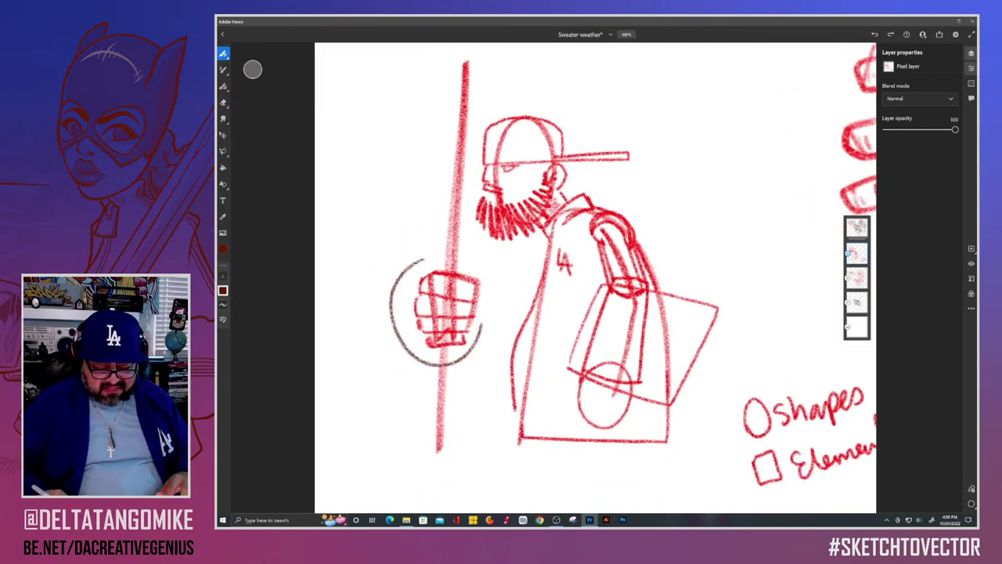
scroll(580, 266, "up", 2)
key("ctrl+z")
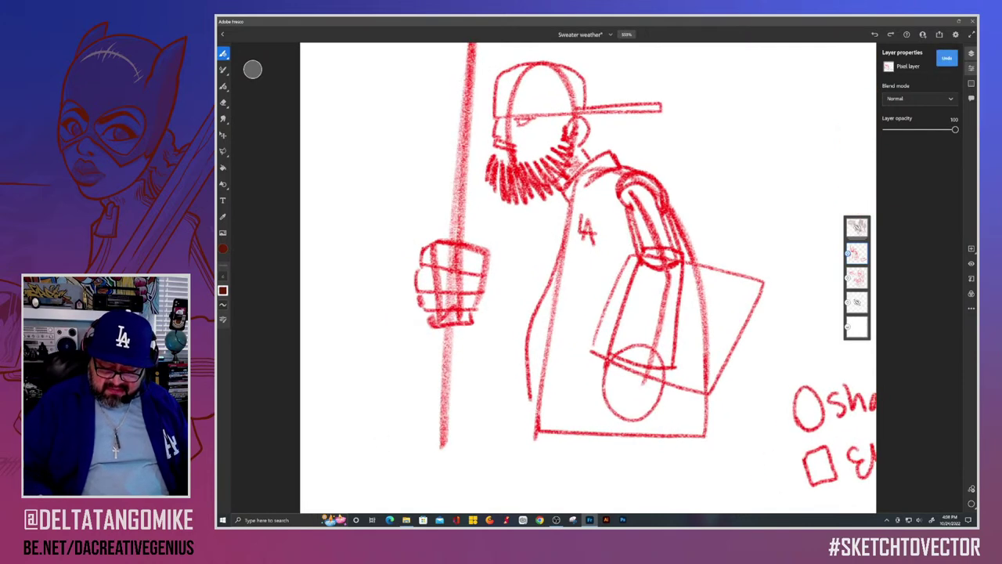
Step: Outline the lowered hand's fingers, the cuff and the bent sleeve in dark brown, and draw a larger tilted board around the forearm
mouse_move(669, 369)
left_mouse_down()
mouse_move(674, 408)
mouse_move(618, 421)
mouse_move(593, 365)
left_mouse_up()
mouse_move(598, 414)
left_mouse_down()
mouse_move(599, 432)
mouse_move(681, 416)
left_mouse_up()
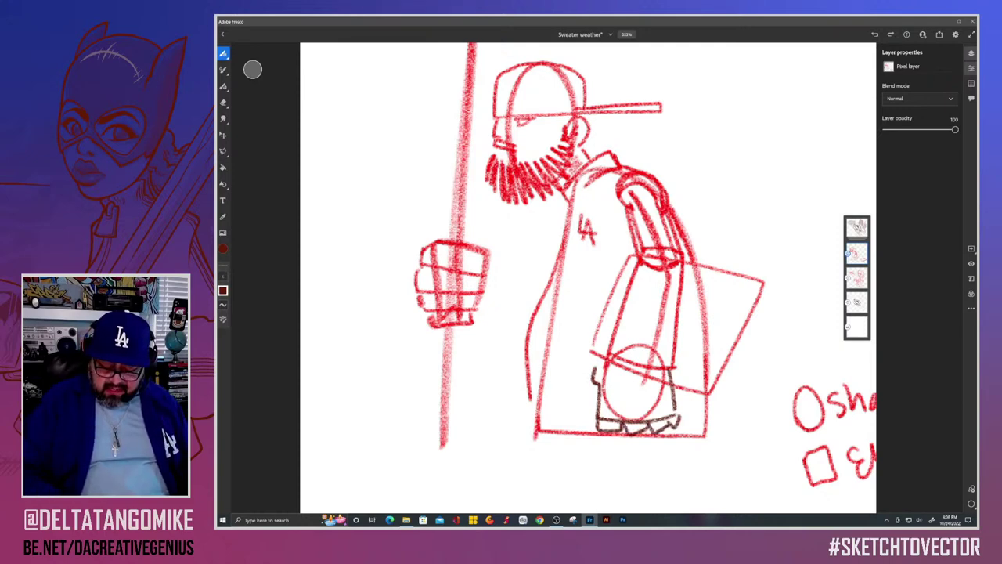
mouse_move(597, 382)
left_mouse_down()
mouse_move(594, 367)
mouse_move(678, 386)
mouse_move(685, 255)
mouse_move(626, 275)
mouse_move(592, 368)
left_mouse_up()
left_click_drag(634, 268, 612, 202)
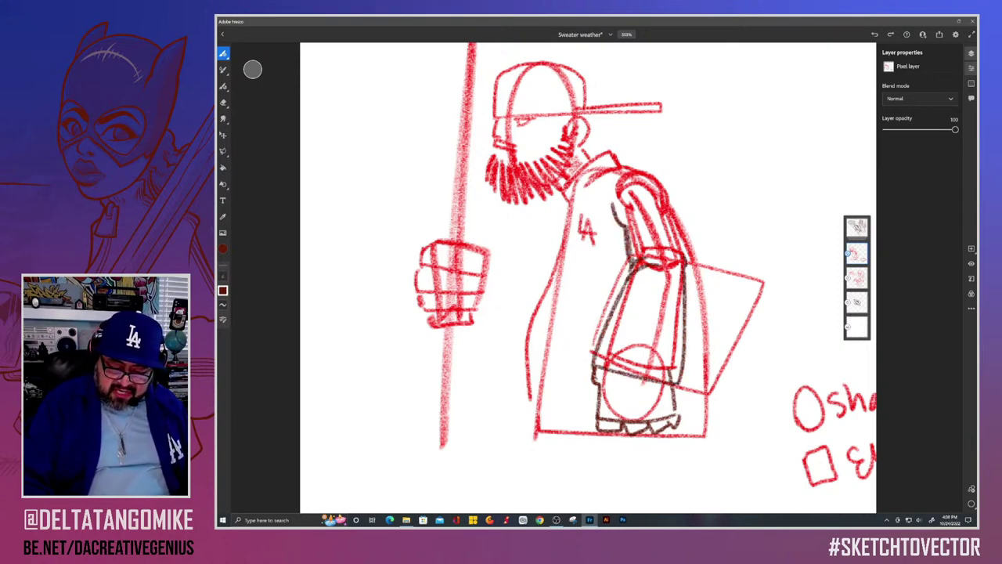
mouse_move(679, 253)
left_mouse_down()
mouse_move(664, 191)
mouse_move(698, 264)
left_mouse_up()
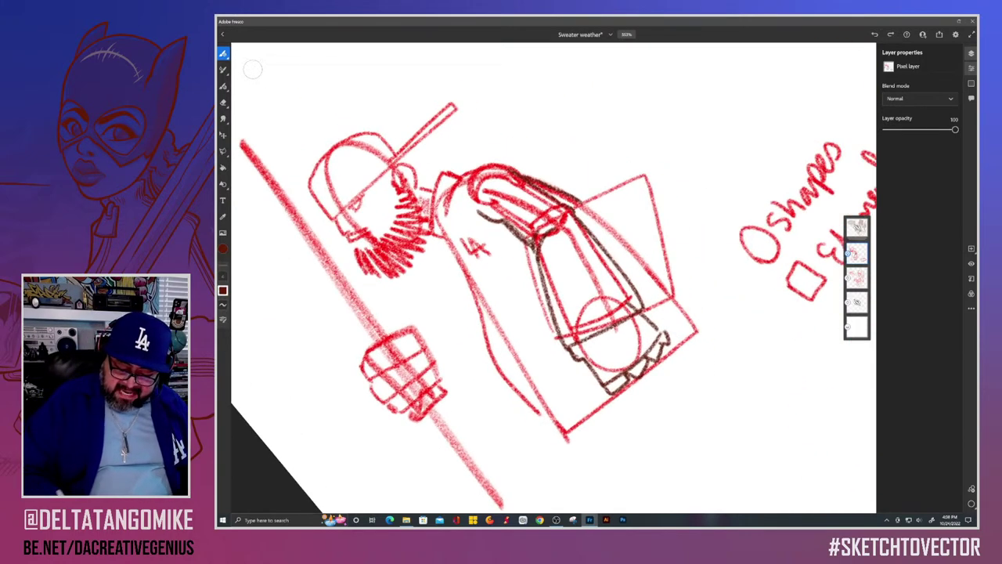
mouse_move(574, 394)
left_mouse_down()
mouse_move(727, 301)
mouse_move(688, 199)
mouse_move(593, 224)
mouse_move(503, 273)
mouse_move(571, 397)
left_mouse_up()
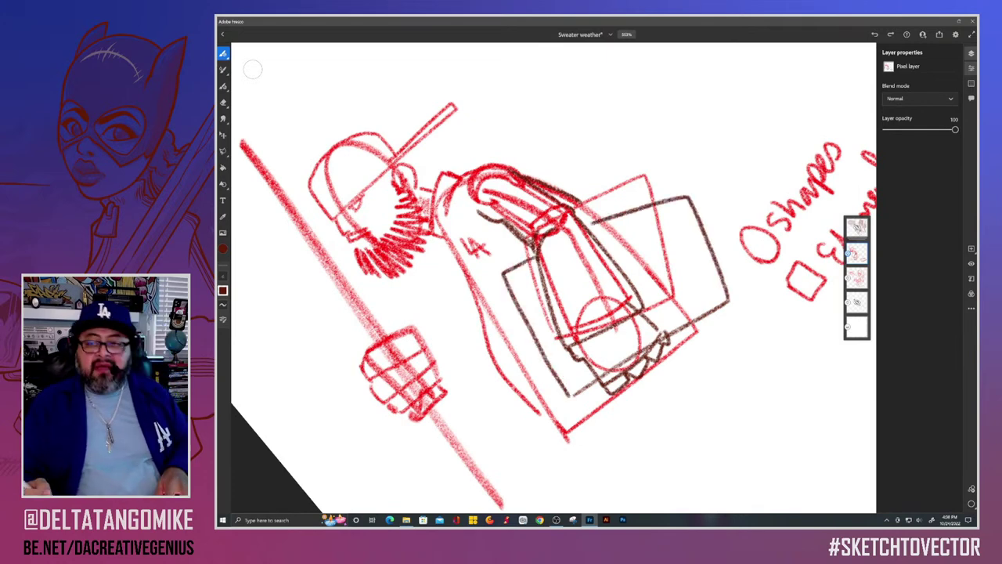
Step: Handwrite the note "ART SLOUCH" in quotation marks in dark brown beside the figure's head and shoulder
scroll(540, 290, "down", 5)
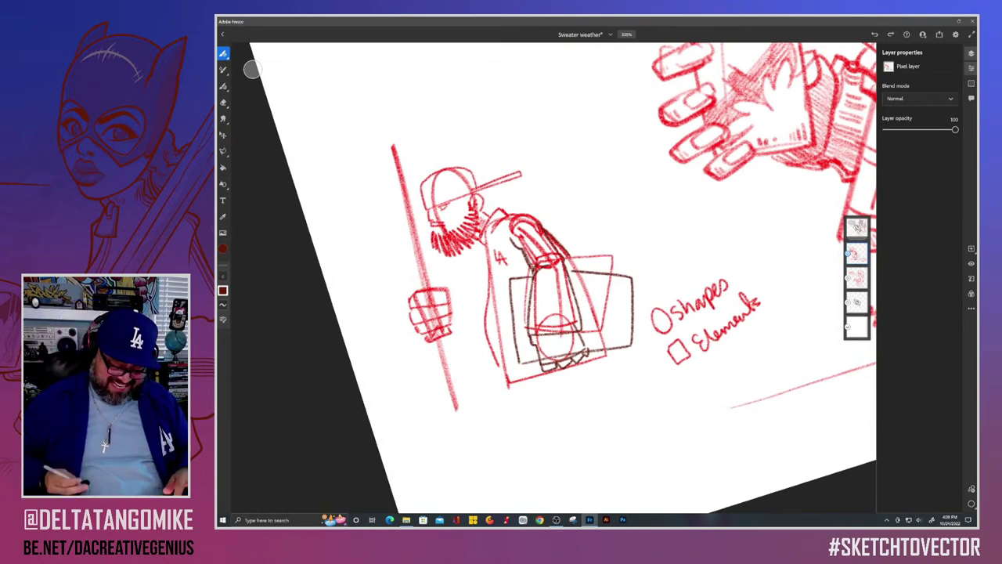
scroll(552, 278, "right", 2)
scroll(411, 163, "up", 3)
mouse_move(573, 241)
left_mouse_down()
mouse_move(572, 260)
mouse_move(584, 255)
left_mouse_up()
left_click_drag(571, 252, 584, 249)
mouse_move(589, 241)
left_mouse_down()
mouse_move(591, 252)
mouse_move(605, 250)
mouse_move(617, 227)
left_mouse_up()
mouse_move(608, 231)
left_mouse_down()
mouse_move(598, 273)
mouse_move(626, 274)
left_mouse_up()
mouse_move(636, 252)
left_mouse_down()
mouse_move(627, 263)
mouse_move(636, 252)
left_mouse_up()
left_click_drag(642, 248, 666, 256)
mouse_move(672, 233)
left_mouse_down()
mouse_move(675, 255)
mouse_move(684, 240)
left_mouse_up()
mouse_move(683, 224)
left_mouse_down()
mouse_move(686, 248)
mouse_move(680, 227)
left_mouse_up()
left_click_drag(687, 216, 686, 225)
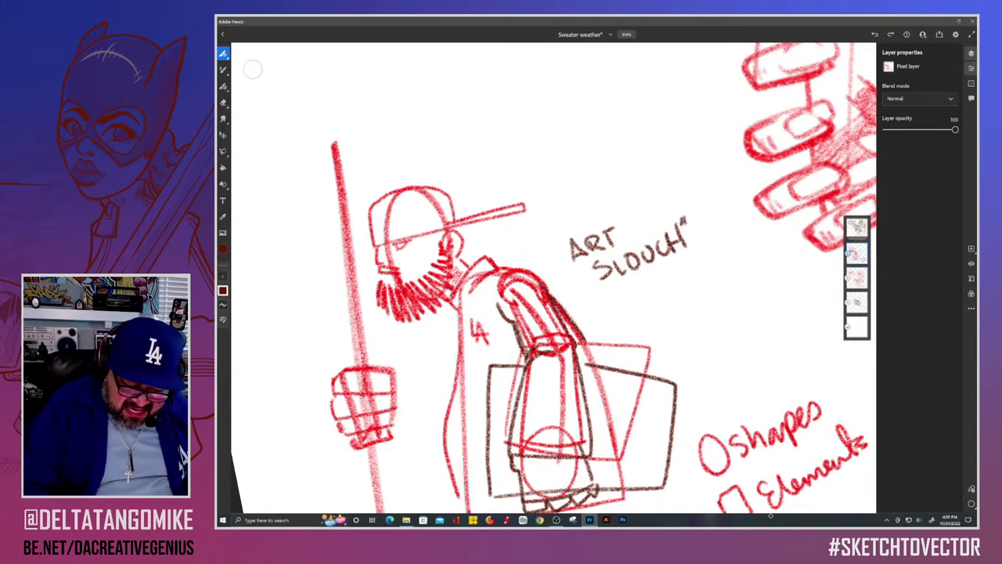
left_click_drag(552, 234, 559, 240)
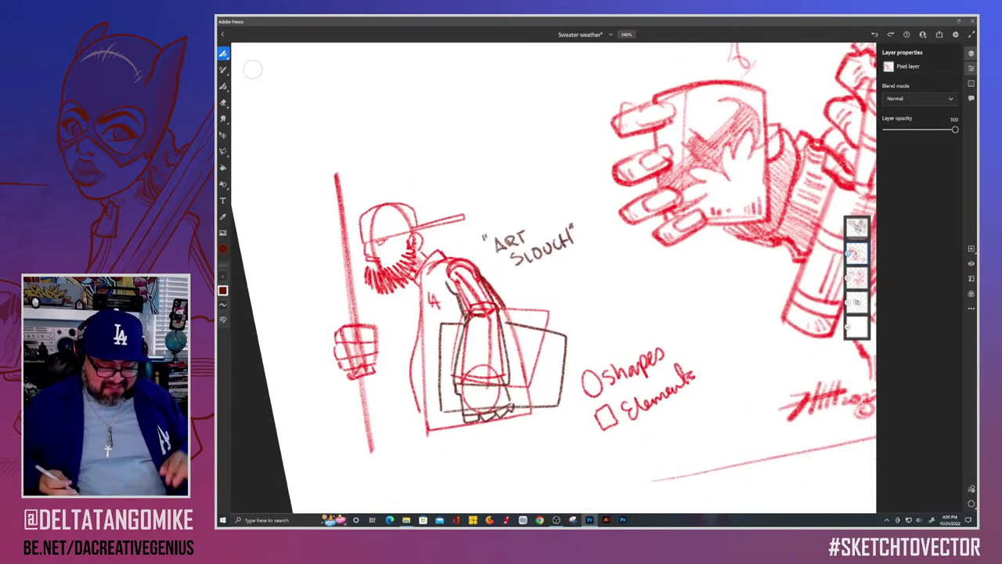
Step: Add a third handwritten note, a small tilted square with "Detail", below the "Elements" note
scroll(553, 278, "up", 3)
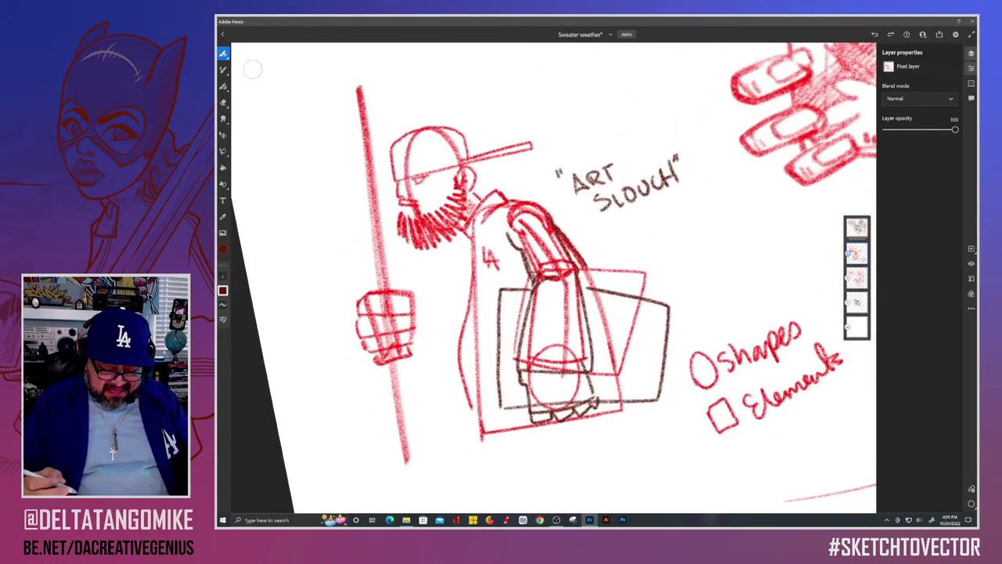
left_click_drag(532, 145, 504, 127)
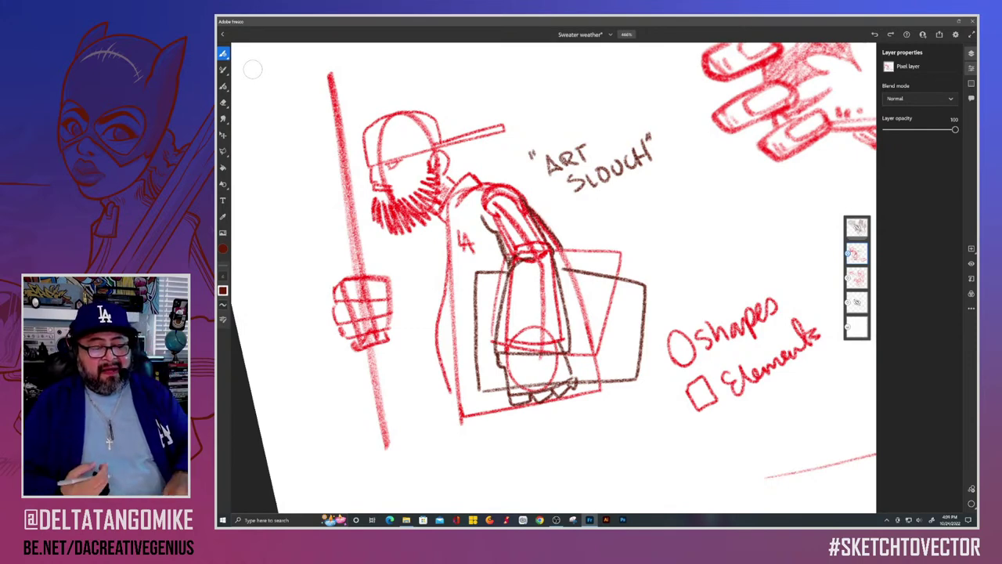
left_click_drag(533, 251, 545, 304)
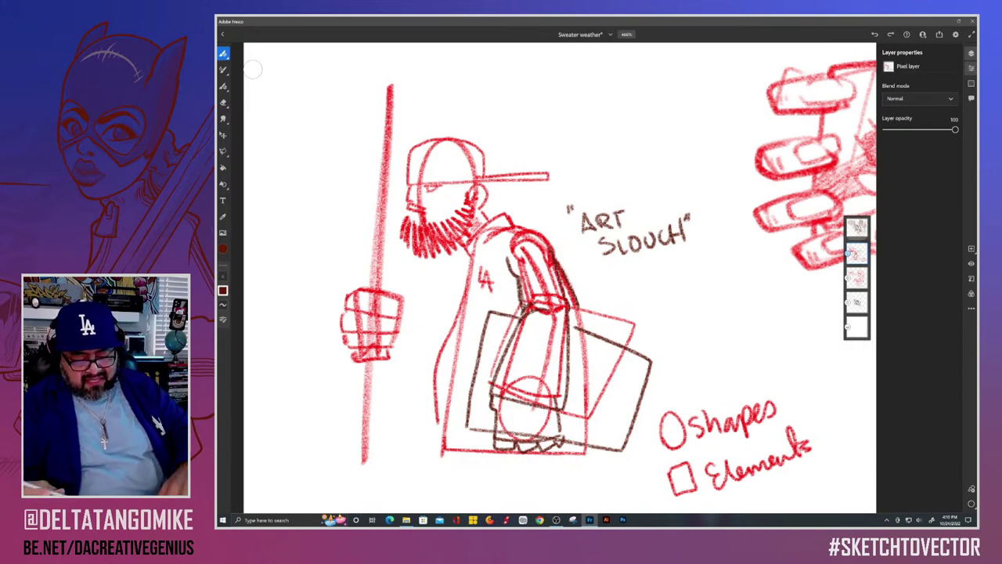
scroll(548, 278, "down", 3)
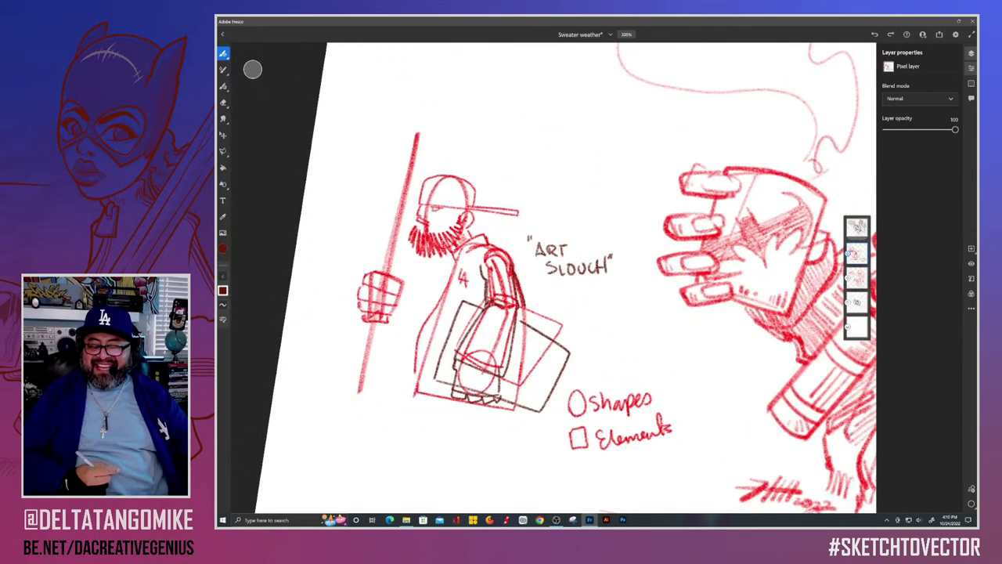
scroll(548, 278, "down", 1)
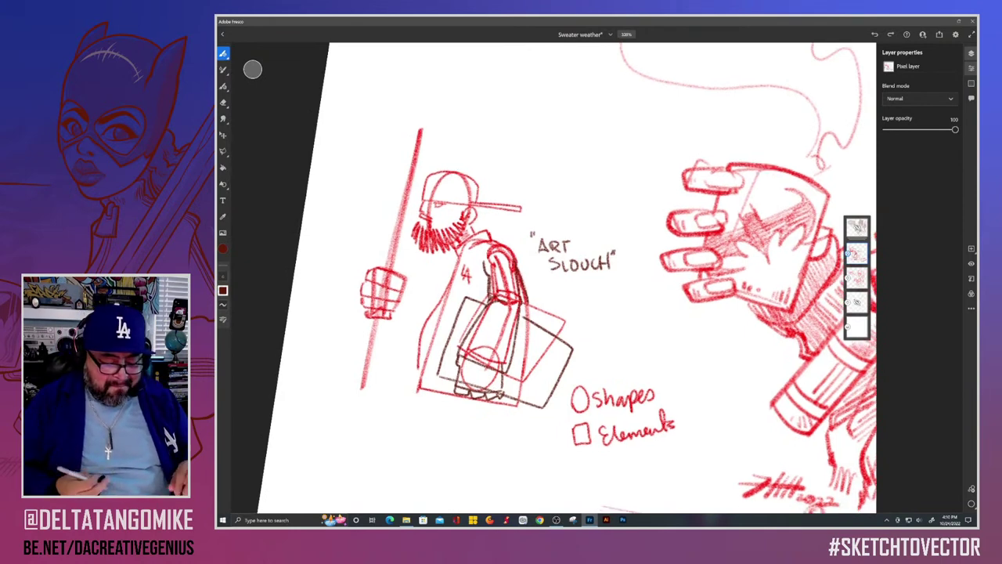
scroll(548, 278, "down", 1)
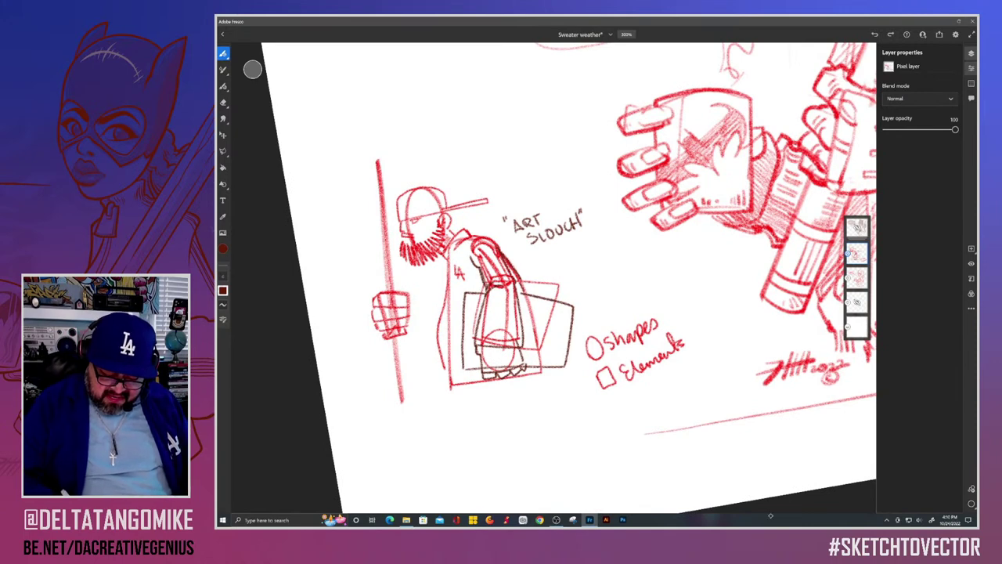
mouse_move(610, 395)
left_mouse_down()
mouse_move(642, 401)
mouse_move(654, 388)
mouse_move(662, 401)
mouse_move(678, 374)
left_mouse_up()
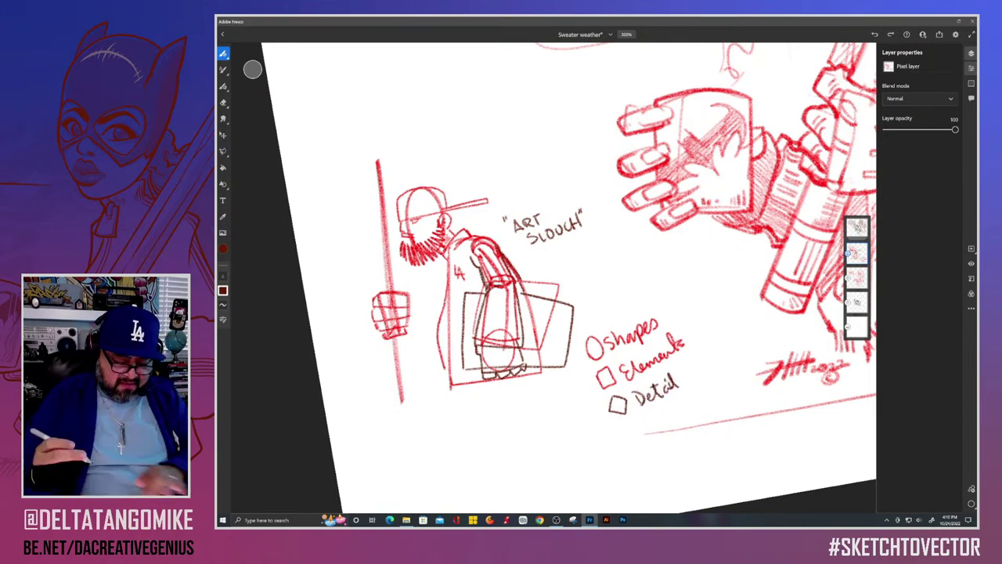
Step: Trace the figure's collar and shoulder, the LA chest logo and the jacket's front and belly edges in dark brown
scroll(548, 278, "up", 5)
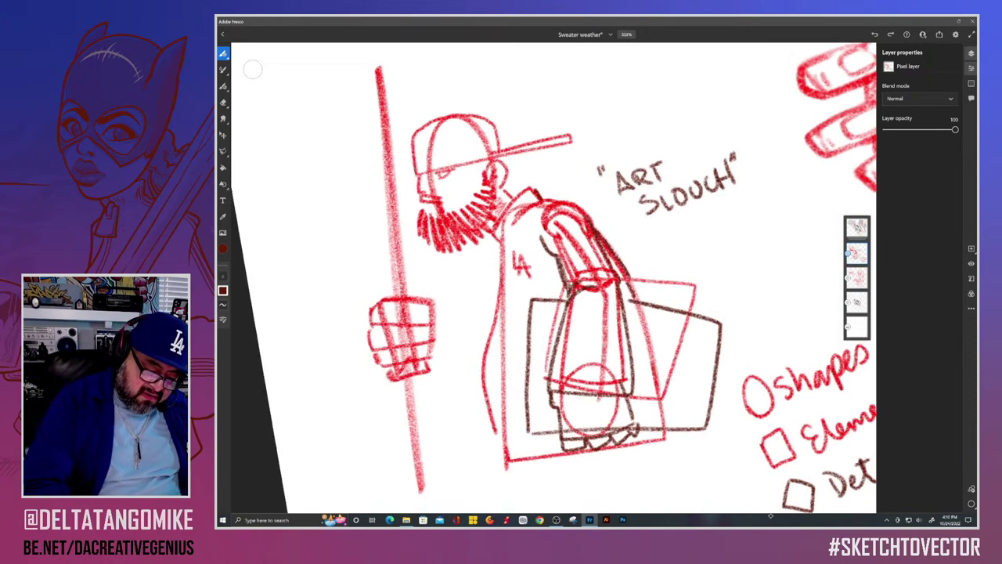
mouse_move(536, 188)
left_mouse_down()
mouse_move(512, 204)
mouse_move(500, 241)
mouse_move(551, 203)
mouse_move(593, 225)
left_mouse_up()
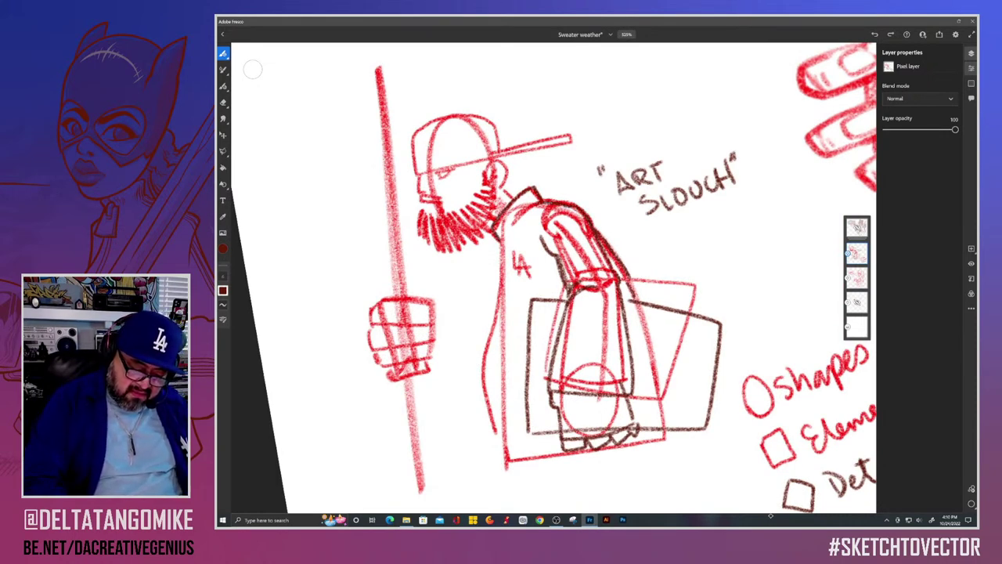
mouse_move(513, 253)
left_mouse_down()
mouse_move(517, 274)
mouse_move(535, 271)
mouse_move(518, 281)
left_mouse_up()
left_click_drag(522, 262, 531, 280)
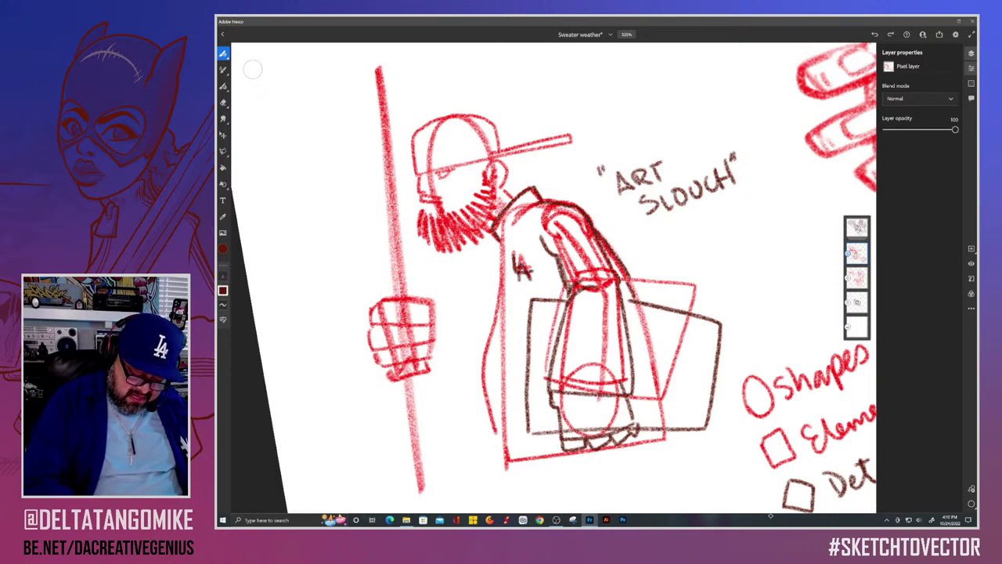
left_click_drag(500, 241, 517, 464)
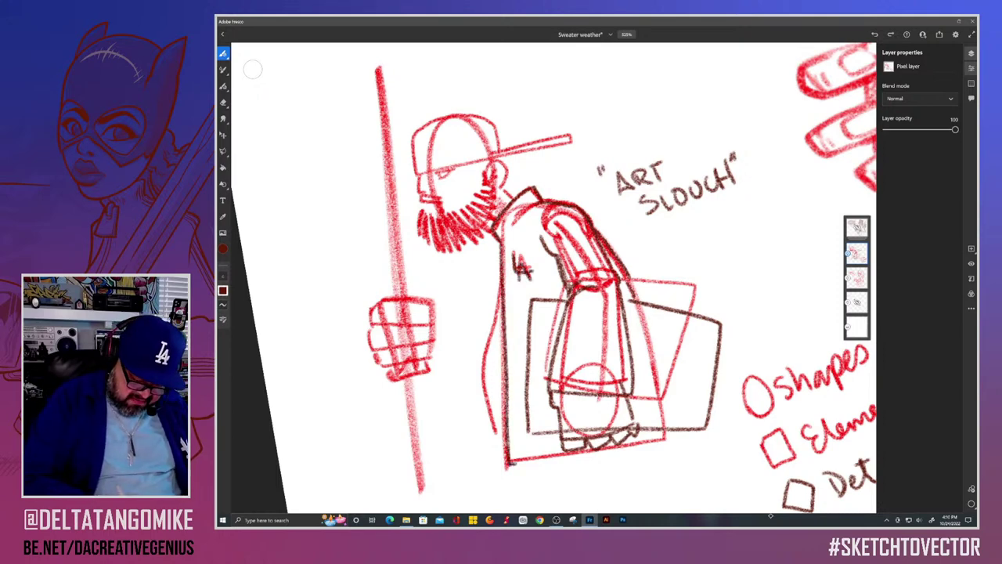
mouse_move(500, 285)
left_mouse_down()
mouse_move(481, 391)
mouse_move(501, 432)
left_mouse_up()
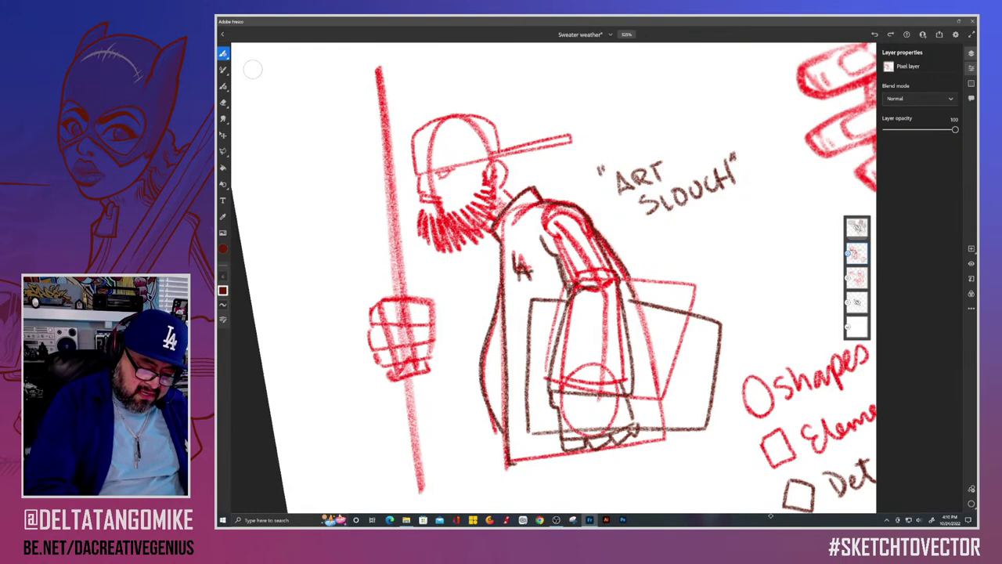
Step: Draw the ear and earring in dark brown, and outline the cap with its brim and top button
mouse_move(487, 177)
left_mouse_down()
mouse_move(501, 160)
mouse_move(506, 184)
mouse_move(491, 175)
mouse_move(497, 193)
left_mouse_up()
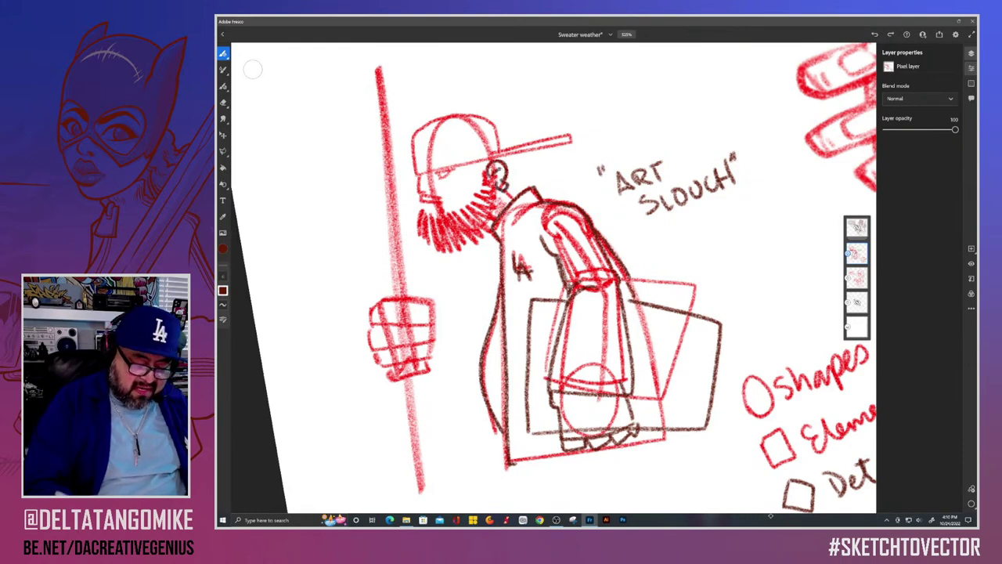
scroll(485, 415, "down", 5)
scroll(470, 266, "up", 7)
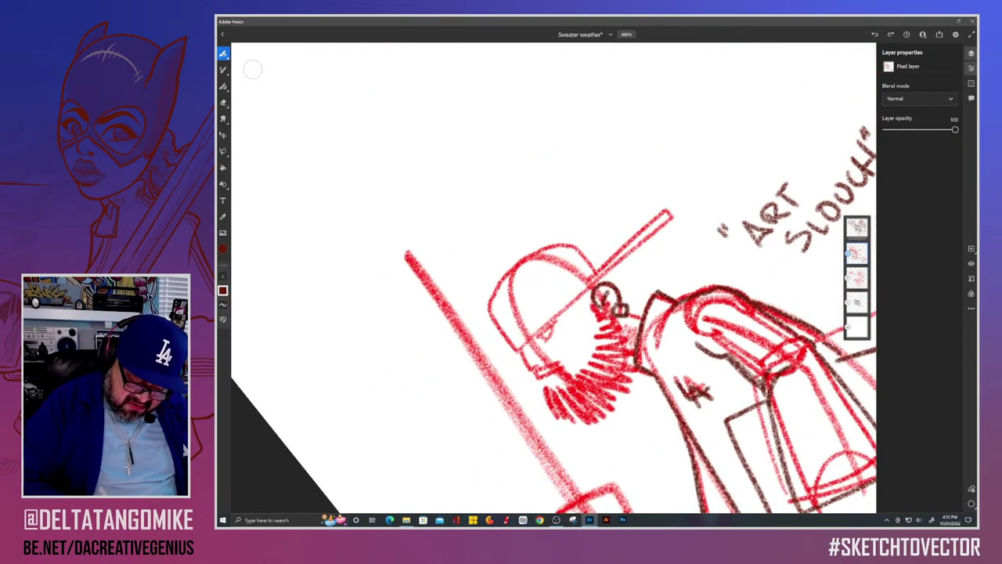
mouse_move(516, 349)
left_mouse_down()
mouse_move(675, 208)
mouse_move(580, 288)
left_mouse_up()
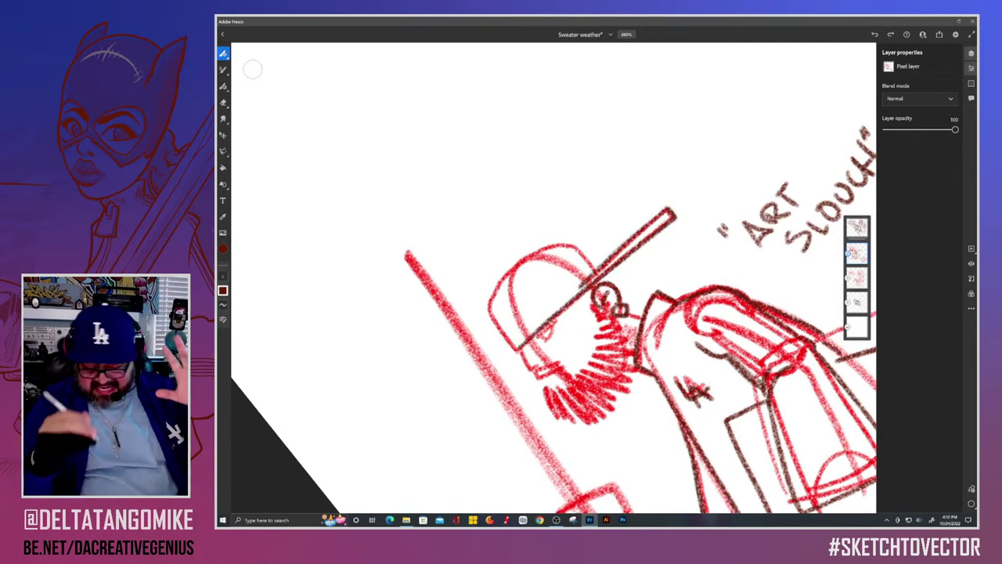
mouse_move(595, 272)
left_mouse_down()
mouse_move(566, 242)
mouse_move(506, 271)
mouse_move(507, 342)
mouse_move(520, 349)
left_mouse_up()
scroll(553, 277, "down", 5)
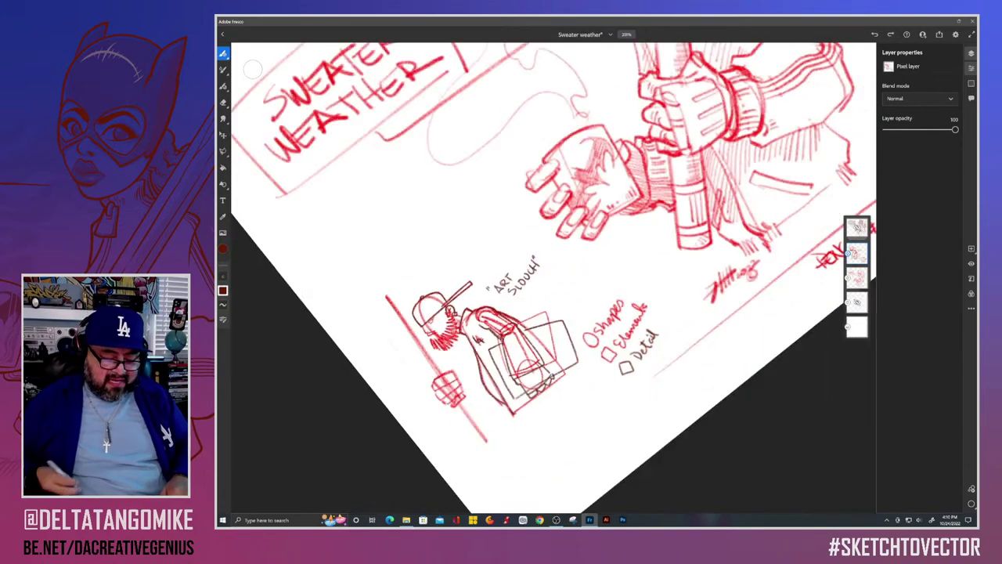
scroll(554, 278, "up", 3)
scroll(487, 291, "up", 3)
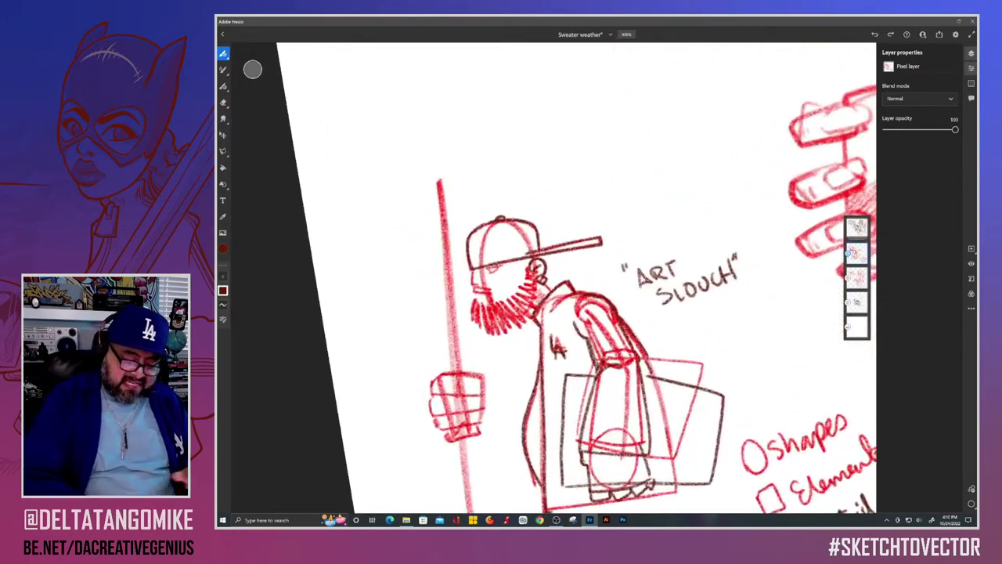
Step: Draw the eye and face profile in dark brown and fill the beard with dense short strokes
mouse_move(503, 278)
left_mouse_down()
mouse_move(514, 270)
mouse_move(486, 296)
mouse_move(516, 306)
mouse_move(508, 338)
mouse_move(487, 336)
mouse_move(500, 357)
left_mouse_up()
mouse_move(528, 318)
left_mouse_down()
mouse_move(513, 359)
mouse_move(523, 352)
left_mouse_up()
mouse_move(557, 310)
left_mouse_down()
mouse_move(531, 341)
mouse_move(540, 323)
left_mouse_up()
mouse_move(562, 288)
left_mouse_down()
mouse_move(545, 307)
mouse_move(545, 288)
left_mouse_up()
left_click_drag(558, 274, 544, 276)
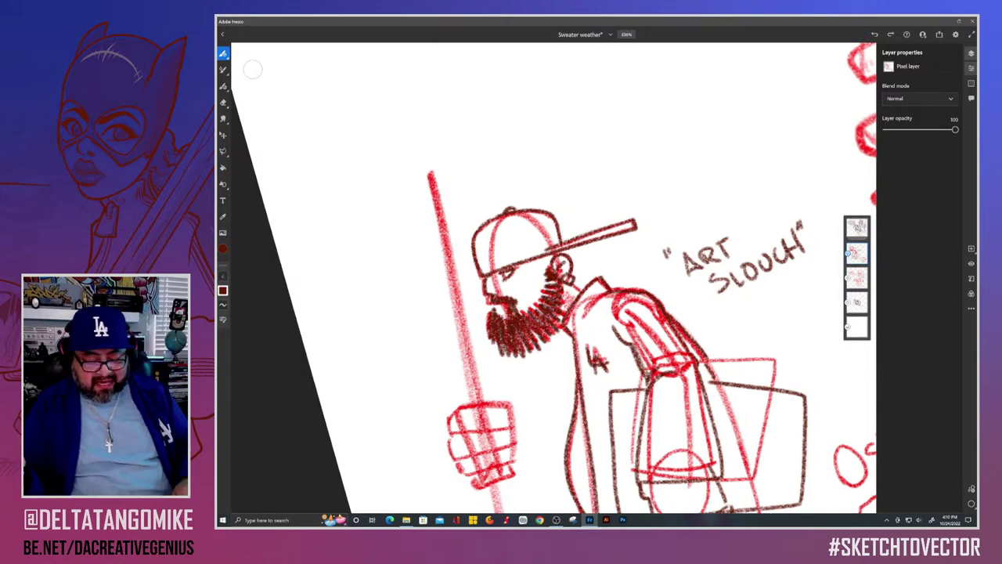
Step: Underline the handwritten "shapes" and "Elements" notes with one dark brown line each
scroll(553, 278, "down", 5)
scroll(553, 278, "up", 3)
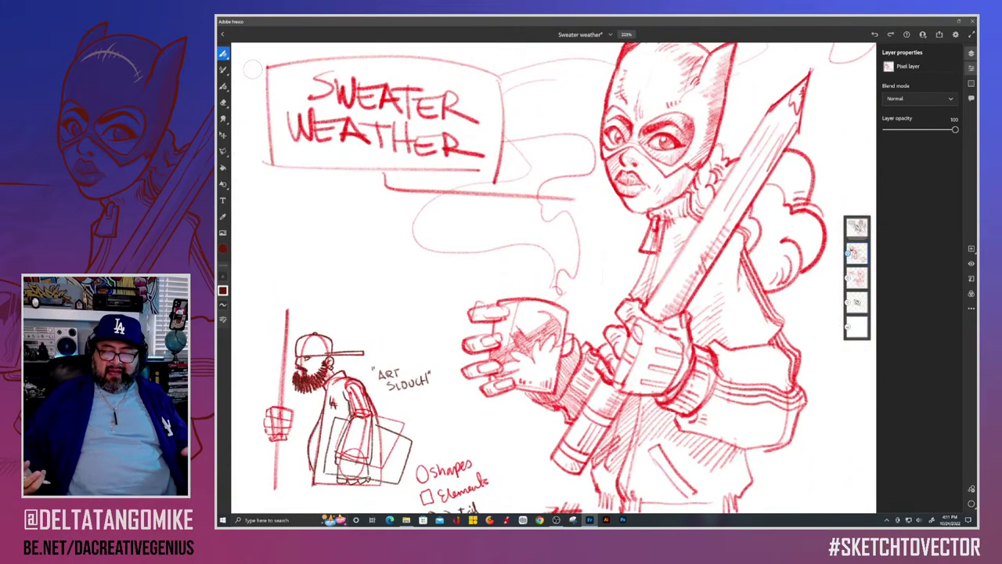
scroll(554, 278, "down", 3)
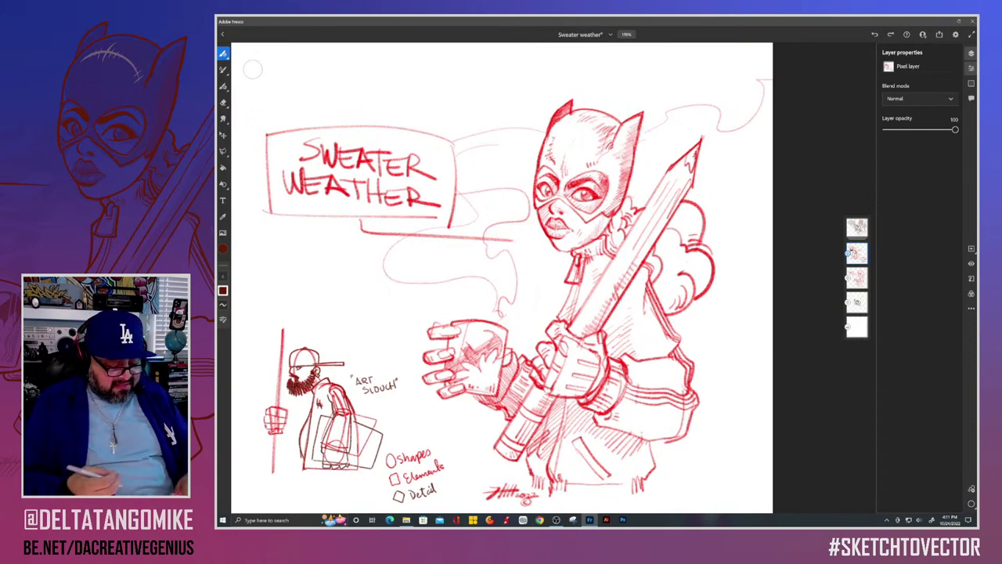
left_click_drag(477, 360, 572, 325)
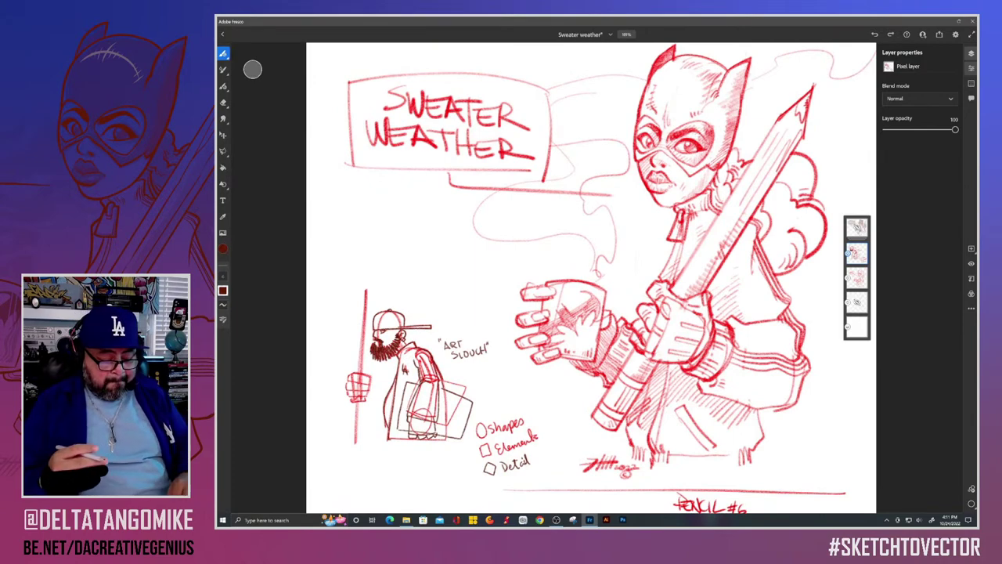
scroll(384, 483, "up", 5)
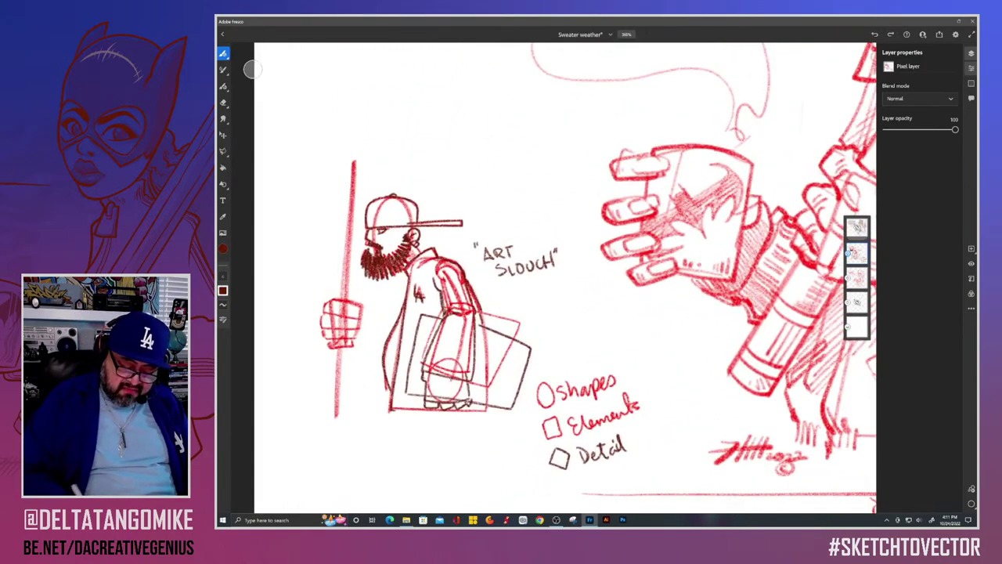
left_click_drag(539, 408, 608, 395)
left_click_drag(556, 444, 617, 427)
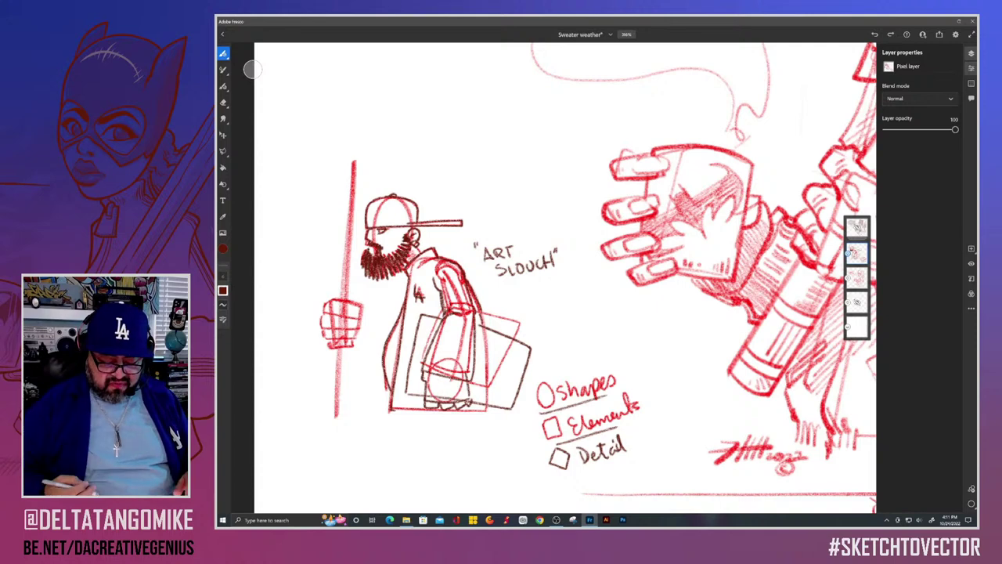
Step: Refine the lowered hand in dark brown with rounded fingertips and a thumb
scroll(565, 277, "up", 2)
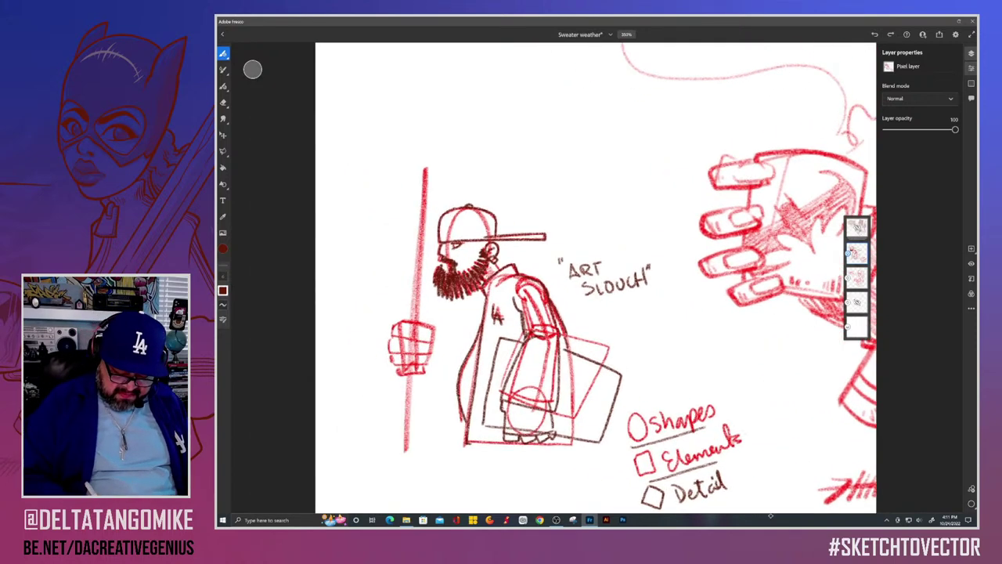
mouse_move(555, 411)
left_mouse_down()
mouse_move(550, 439)
mouse_move(521, 443)
mouse_move(506, 440)
mouse_move(491, 408)
mouse_move(493, 421)
mouse_move(505, 406)
left_mouse_up()
left_click_drag(517, 361, 539, 351)
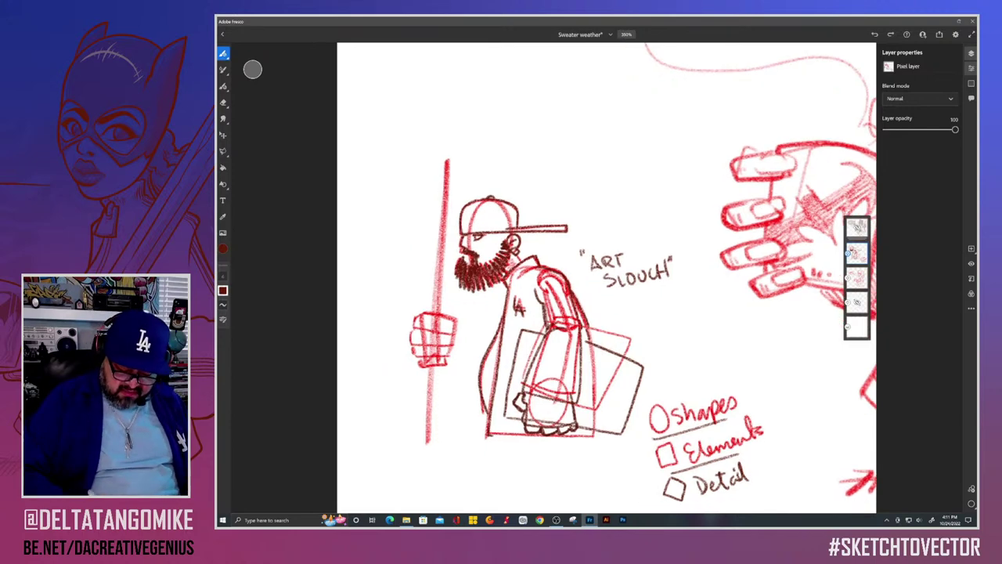
mouse_move(575, 433)
left_mouse_down()
mouse_move(580, 466)
mouse_move(563, 464)
left_mouse_up()
mouse_move(548, 438)
left_mouse_down()
mouse_move(547, 464)
mouse_move(534, 454)
left_mouse_up()
key("ctrl+z")
key("ctrl+z")
key("ctrl+z")
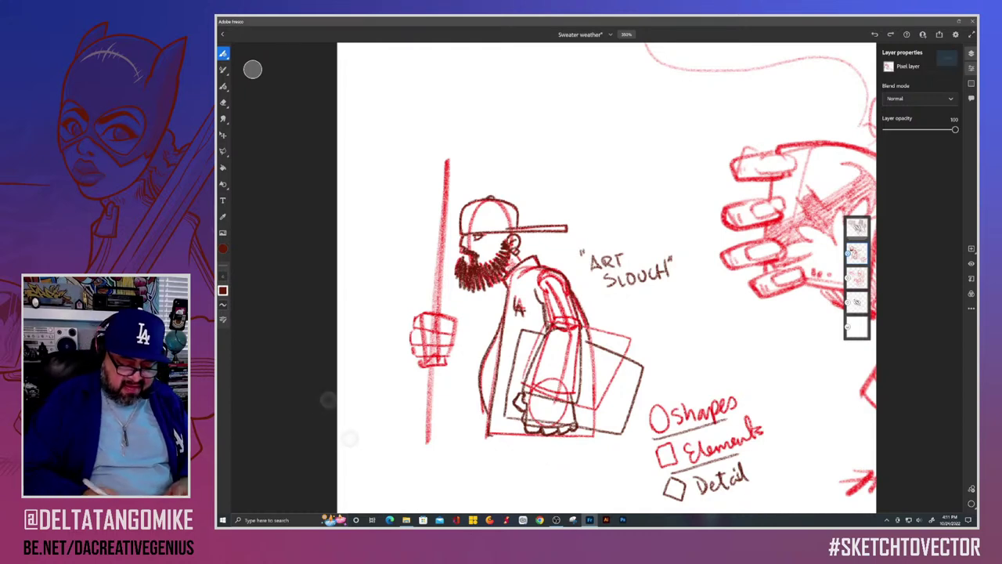
Step: Outline the knuckles and fingers of the fist gripping the pole in dark brown
scroll(370, 449, "up", 3)
mouse_move(432, 272)
left_mouse_down()
mouse_move(480, 267)
mouse_move(479, 288)
mouse_move(427, 303)
mouse_move(458, 307)
left_mouse_up()
mouse_move(461, 291)
left_mouse_down()
mouse_move(461, 305)
mouse_move(482, 301)
mouse_move(435, 322)
left_mouse_up()
mouse_move(437, 323)
left_mouse_down()
mouse_move(472, 324)
mouse_move(439, 335)
left_mouse_up()
left_click_drag(440, 336, 465, 337)
Step: Turn the pole into a giant pencil with two dark brown edges, a sharpened tip and a banded eraser end
scroll(433, 343, "down", 5)
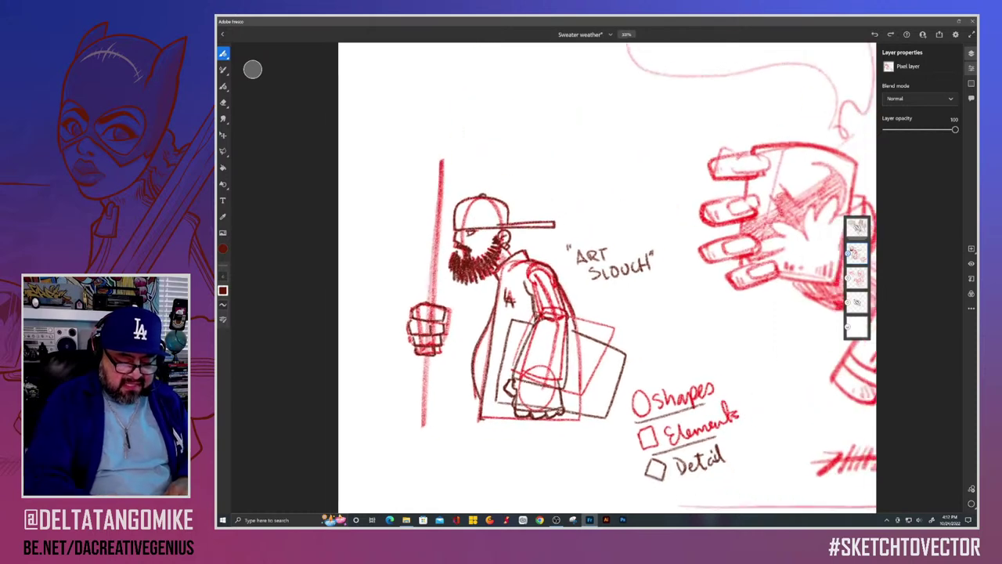
mouse_move(467, 155)
left_mouse_down()
mouse_move(460, 425)
mouse_move(452, 426)
left_mouse_up()
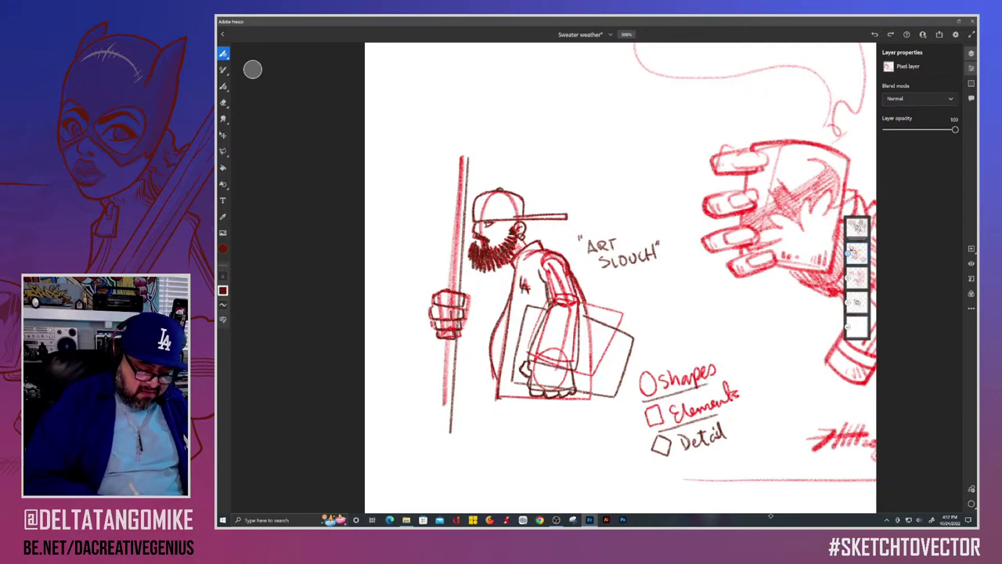
left_click_drag(462, 156, 442, 439)
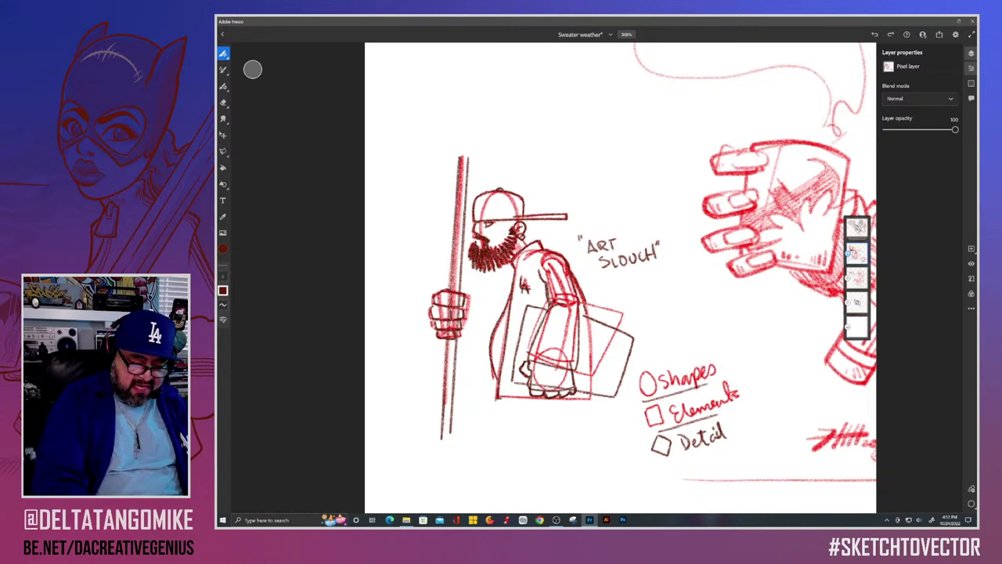
mouse_move(465, 136)
left_mouse_down()
mouse_move(469, 159)
mouse_move(459, 145)
left_mouse_up()
left_click_drag(467, 160, 469, 183)
left_click_drag(442, 421, 455, 422)
left_click_drag(440, 429, 450, 437)
left_click_drag(440, 442, 449, 444)
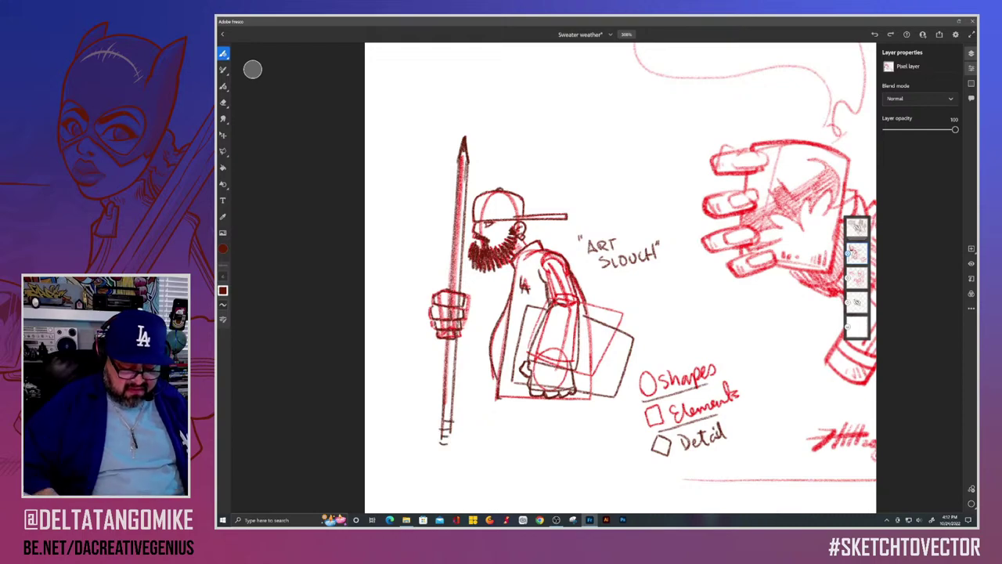
Step: Draw the raised arm's cuff and bent sleeve between the fist and the torso in dark brown, with light hatching
scroll(398, 415, "down", 2)
scroll(501, 313, "up", 2)
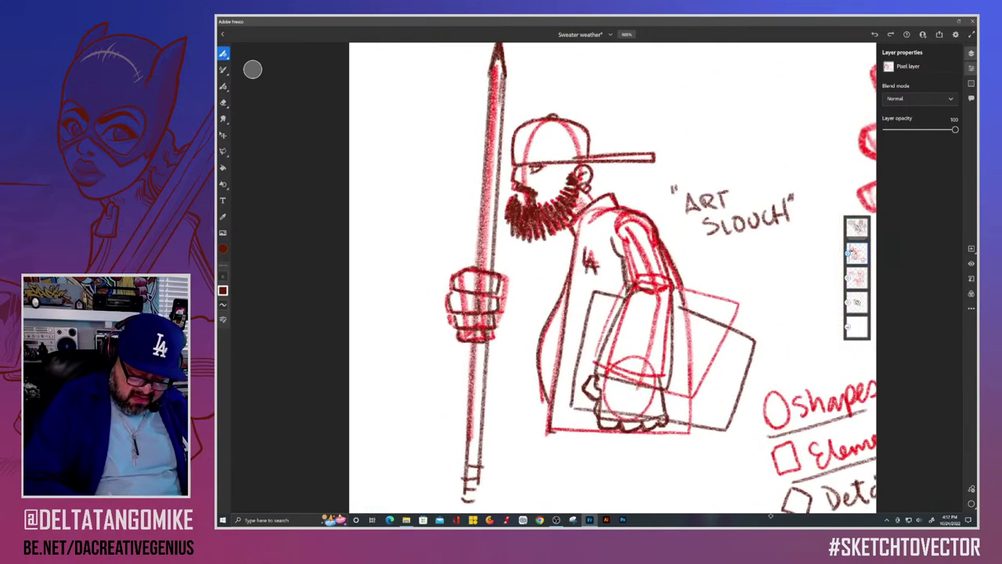
mouse_move(507, 296)
left_mouse_down()
mouse_move(526, 346)
mouse_move(494, 351)
left_mouse_up()
mouse_move(532, 306)
left_mouse_down()
mouse_move(571, 236)
mouse_move(537, 337)
mouse_move(523, 349)
mouse_move(493, 345)
left_mouse_up()
key("ctrl+z")
key("ctrl+z")
scroll(430, 314, "down", 4)
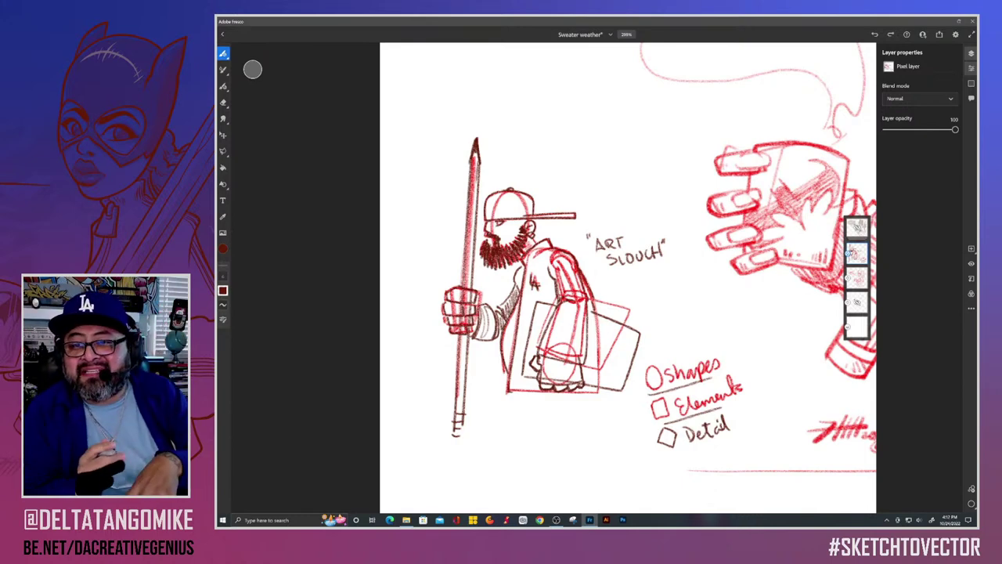
Step: Add dark brown panel seams and small vent marks to the crown of the slouching figure's cap
scroll(548, 278, "right", 1)
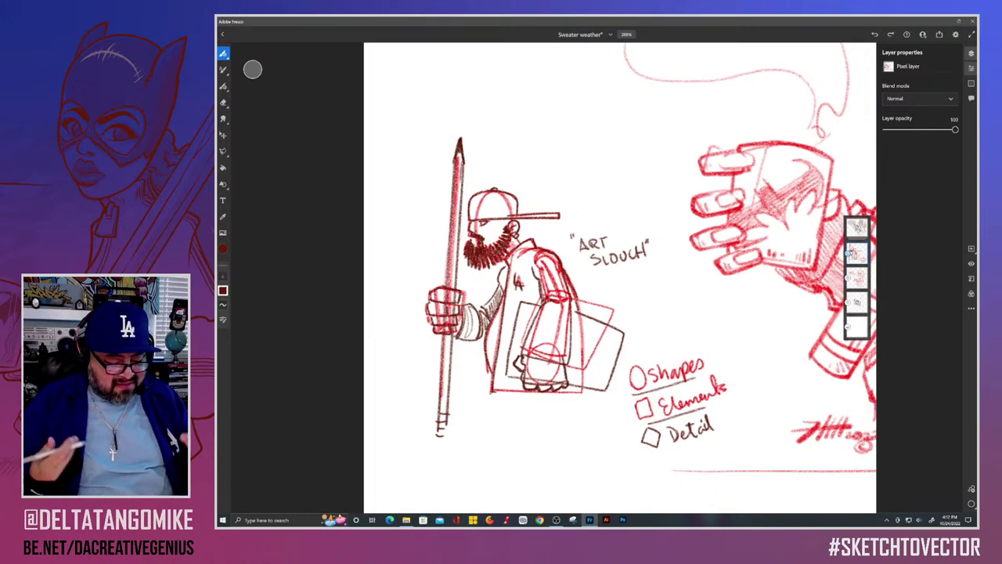
scroll(501, 251, "up", 5)
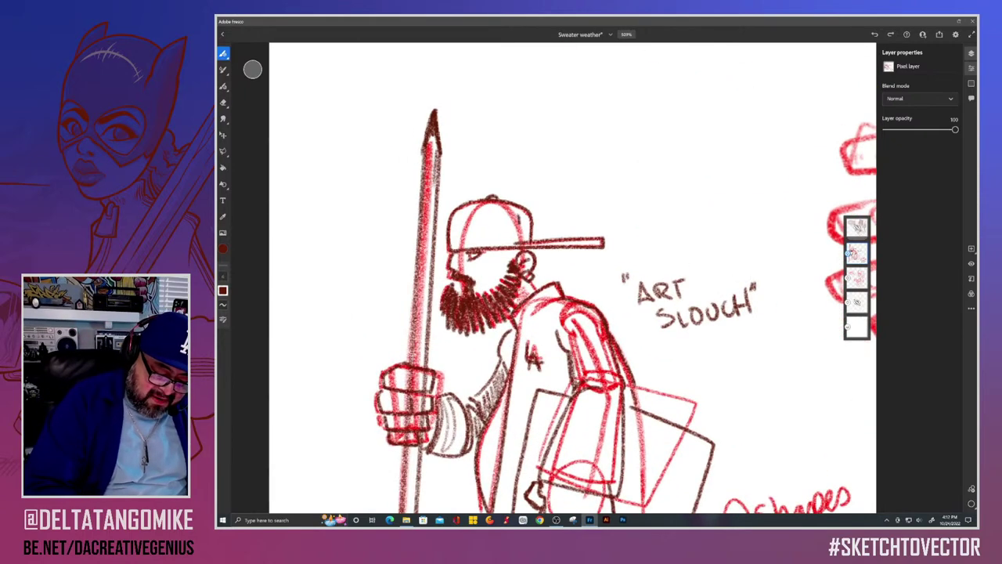
left_click_drag(510, 213, 509, 239)
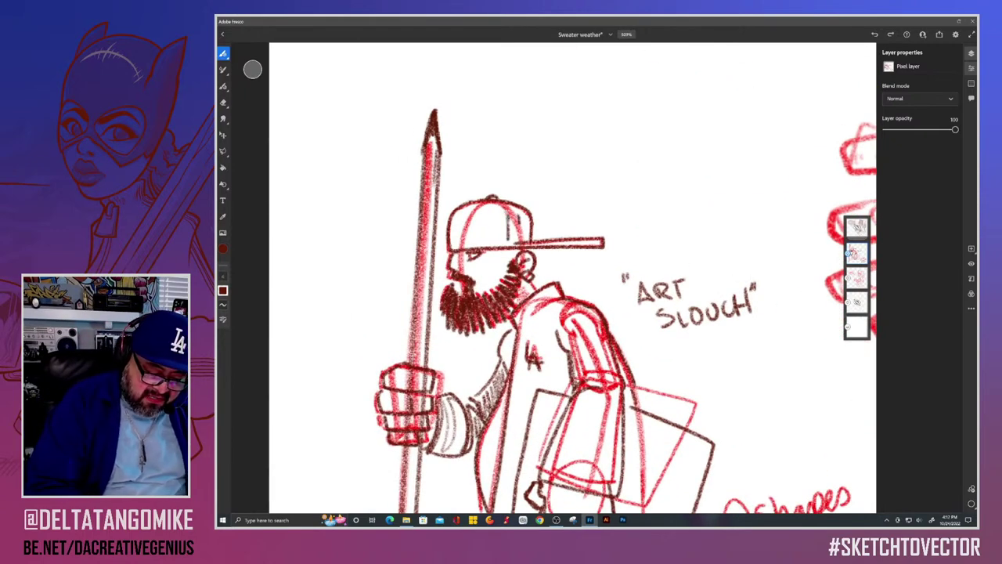
mouse_move(472, 209)
left_mouse_down()
mouse_move(470, 246)
mouse_move(462, 223)
left_mouse_up()
left_click_drag(460, 217, 457, 224)
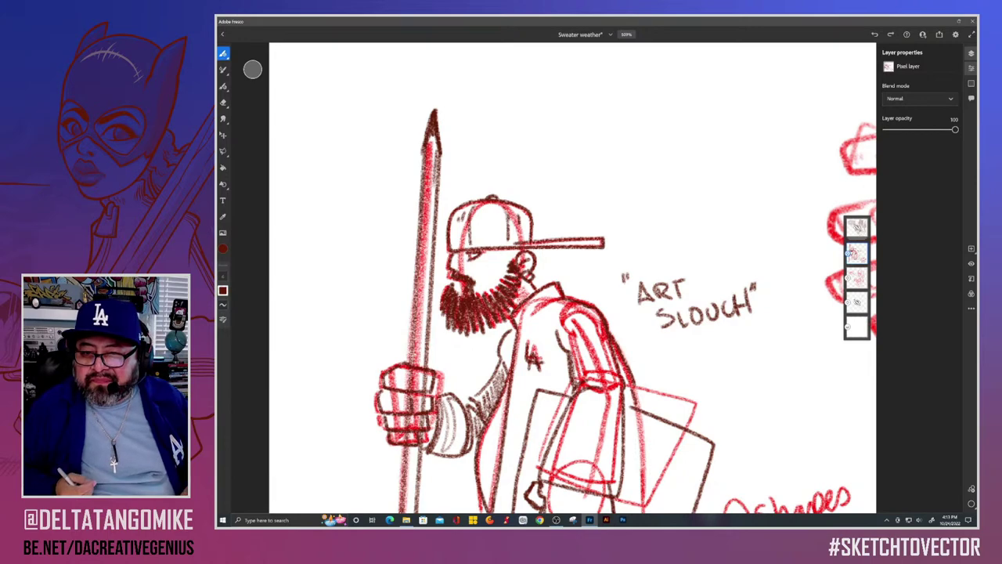
Step: Hide the layer holding the slouching figure demonstration and make the red catwoman sketch layer active
scroll(573, 278, "down", 5)
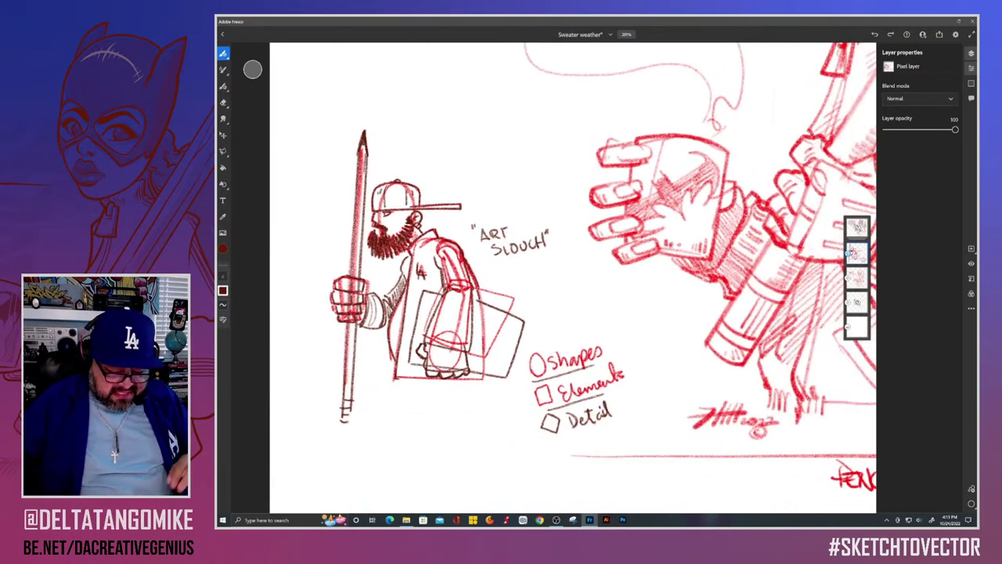
scroll(501, 298, "up", 2)
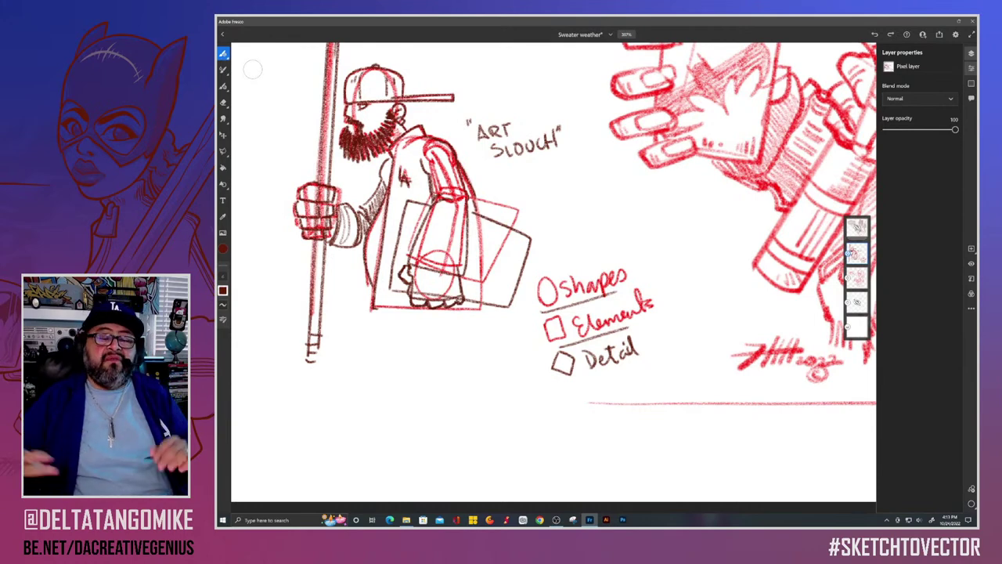
left_click_drag(554, 272, 528, 295)
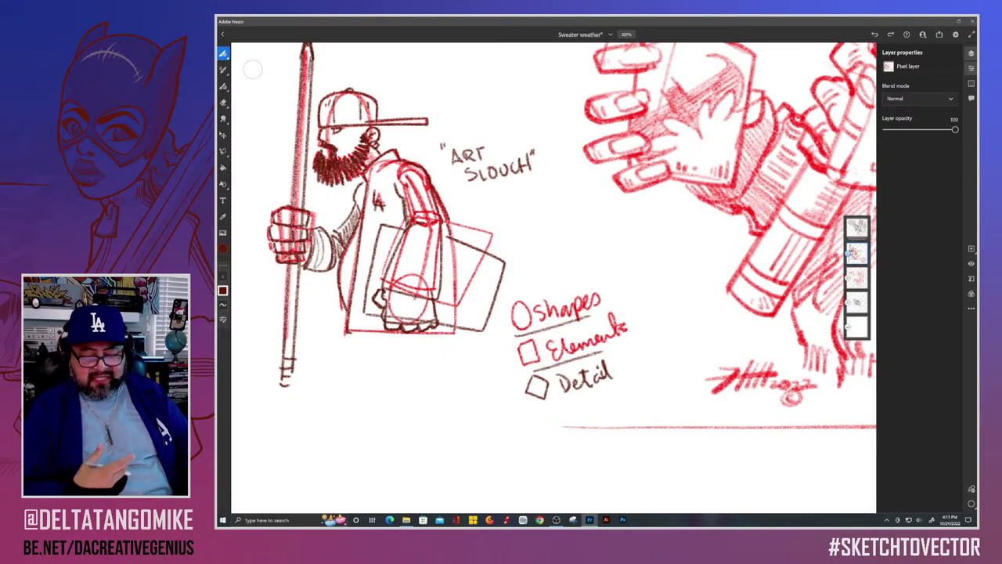
scroll(553, 263, "down", 3)
scroll(554, 263, "up", 2)
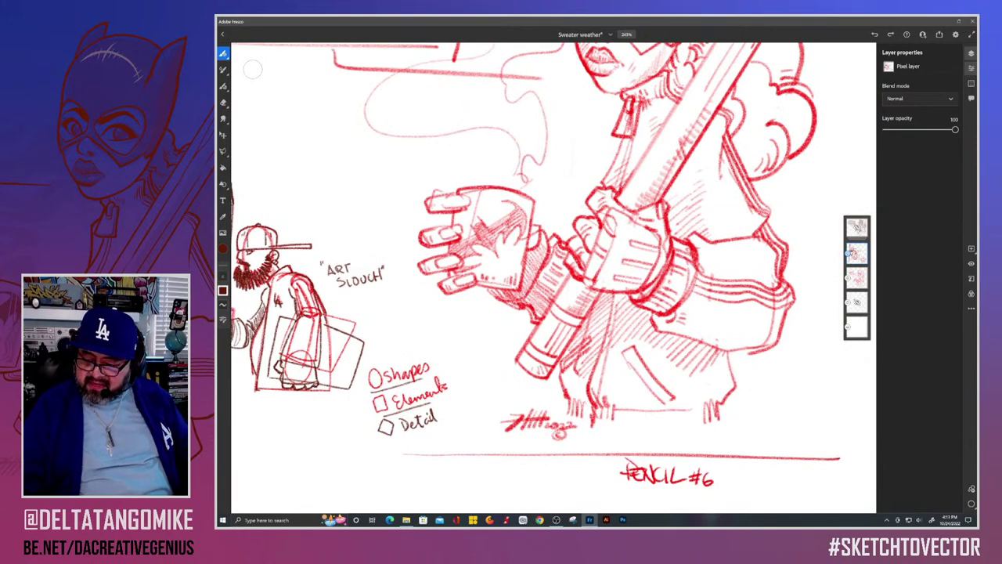
left_click(971, 264)
scroll(554, 263, "down", 2)
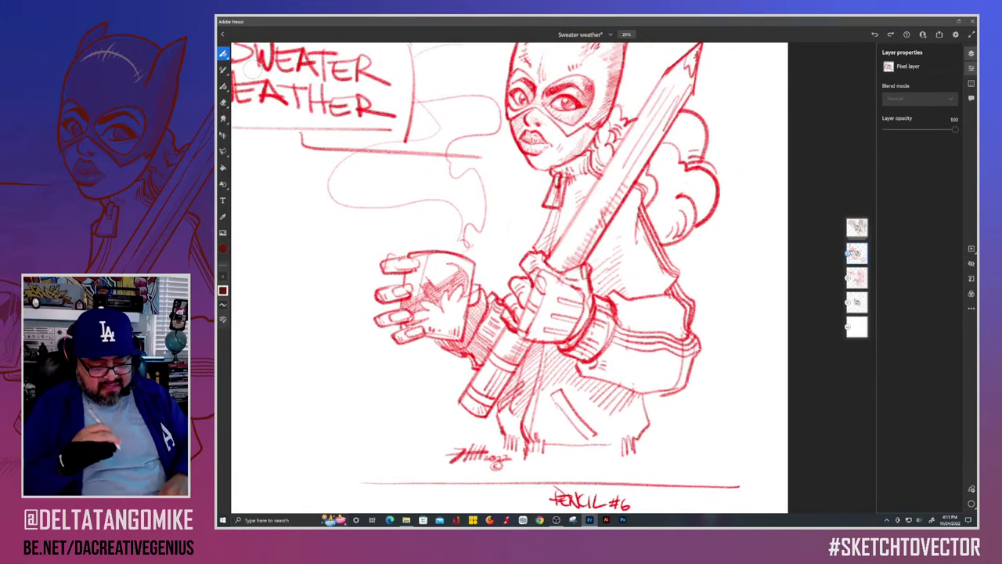
scroll(253, 69, "down", 2)
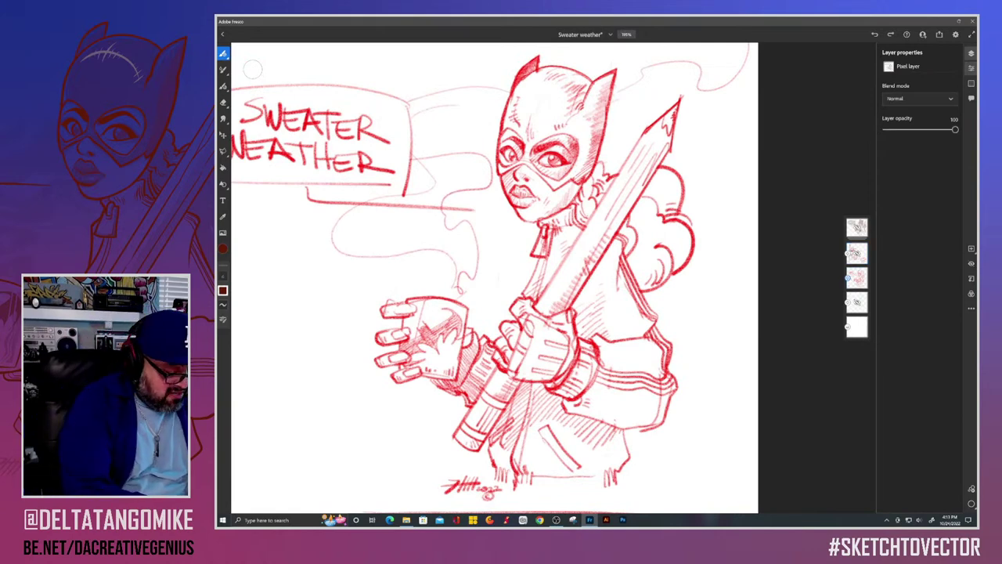
Step: Set the drawing colour to bright red and show the rough underlying sketch layer at 100 opacity
left_click(223, 249)
left_click(265, 369)
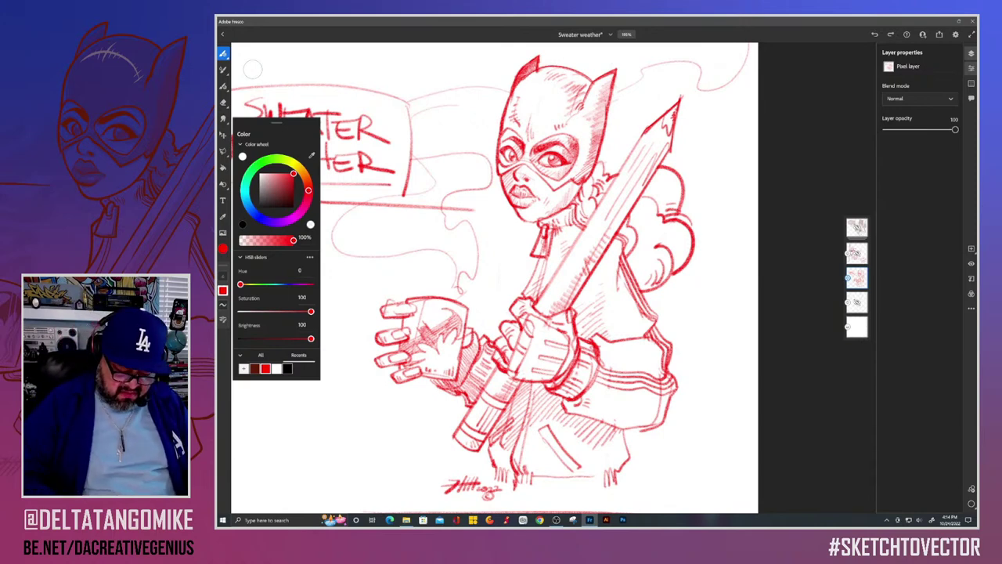
scroll(495, 278, "down", 1)
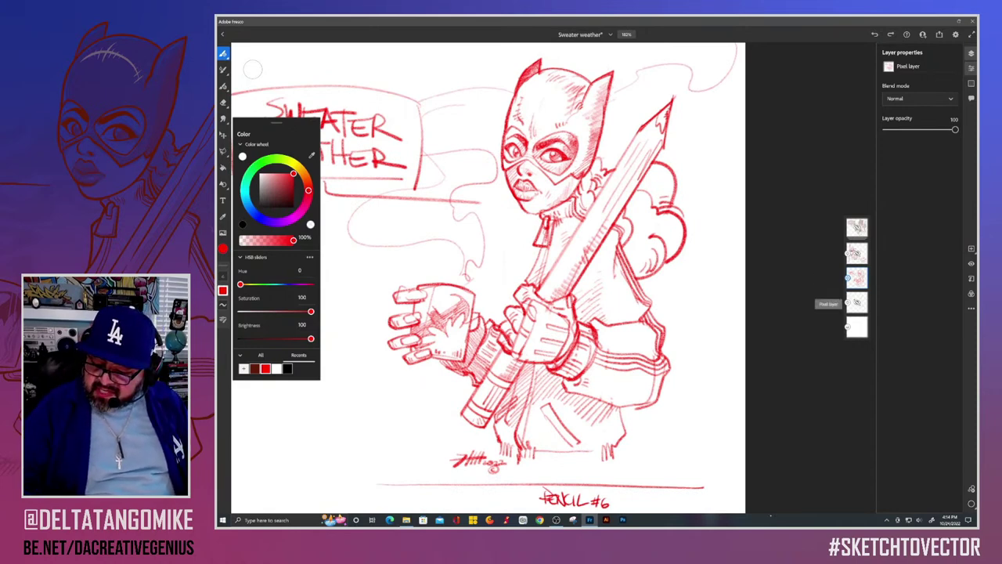
left_click(857, 302)
left_click(971, 264)
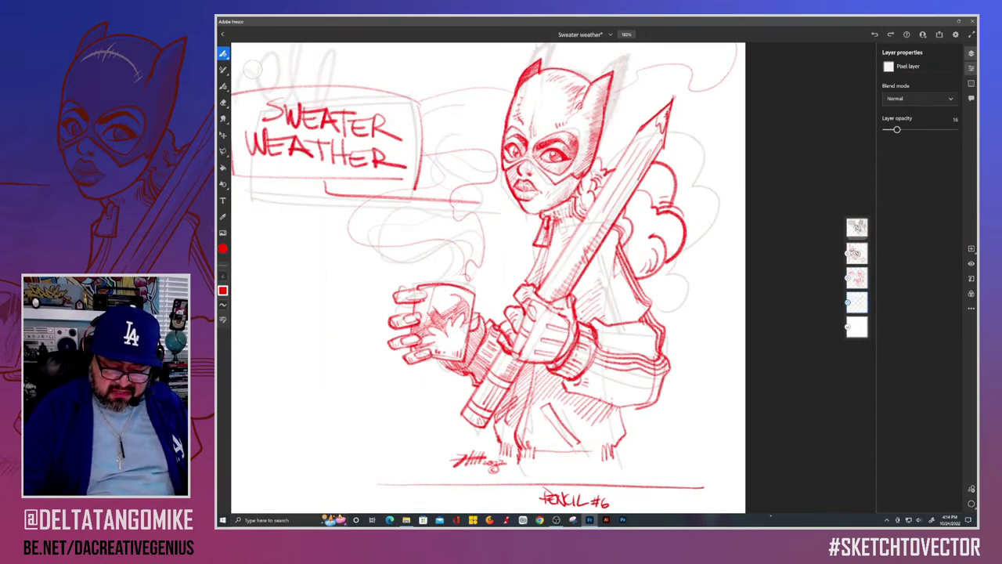
left_click_drag(897, 129, 955, 129)
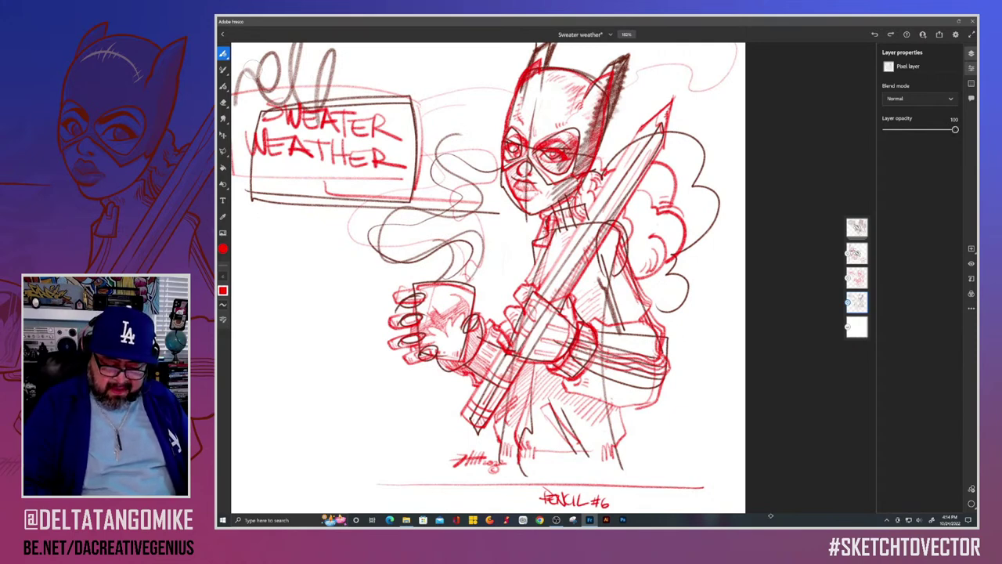
Step: Draw red construction strokes over the shoulder and torso on the rough sketch layer
left_click_drag(612, 264, 604, 419)
left_click_drag(613, 270, 625, 463)
left_click_drag(612, 247, 602, 347)
mouse_move(525, 313)
left_mouse_down()
mouse_move(509, 459)
mouse_move(552, 233)
mouse_move(503, 460)
left_mouse_up()
mouse_move(578, 223)
left_mouse_down()
mouse_move(617, 236)
mouse_move(606, 432)
left_mouse_up()
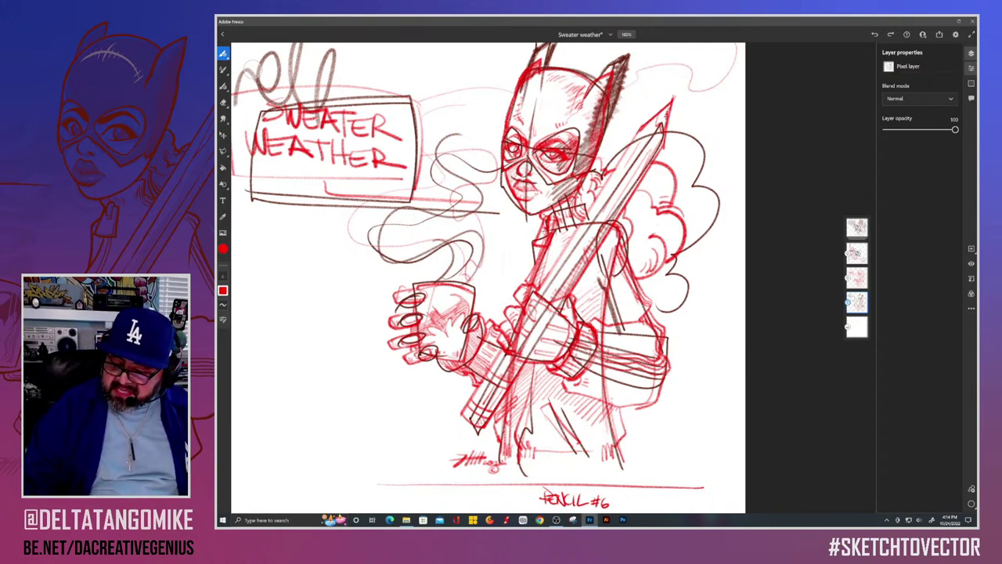
Step: Hide the rough sketch layer, then check the refined red sketch layer by toggling its visibility off and on
left_click(972, 264)
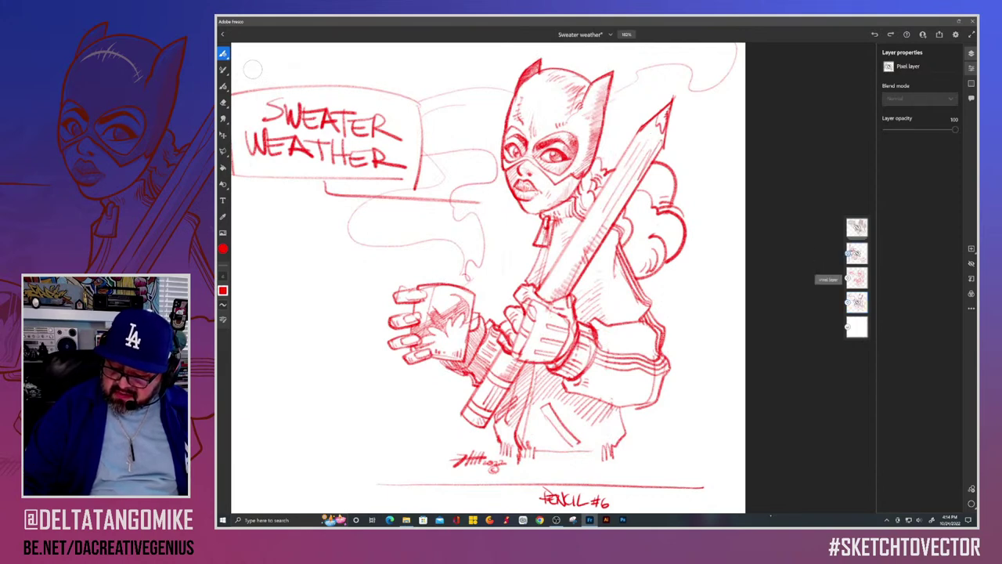
left_click(857, 278)
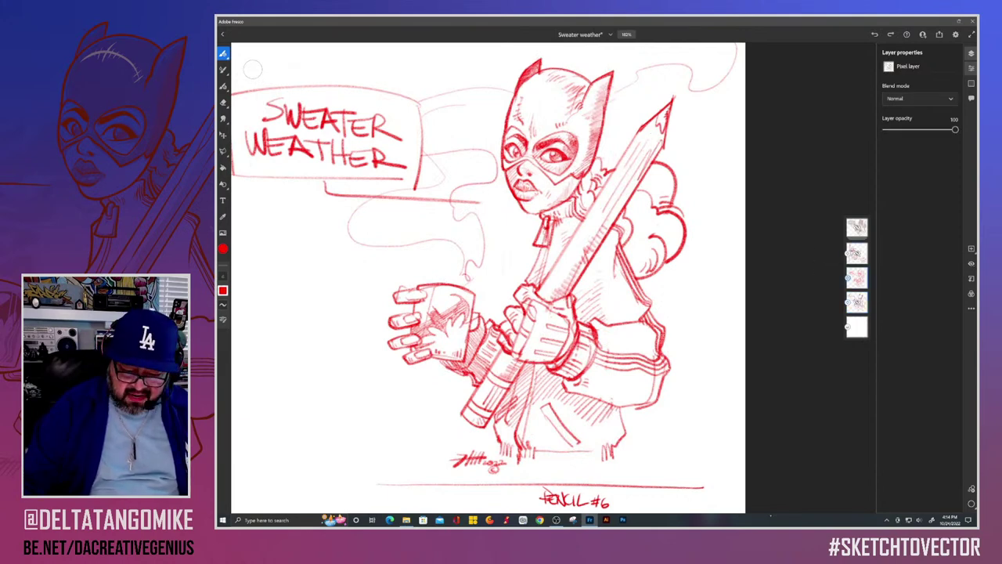
left_click(972, 264)
left_click(972, 263)
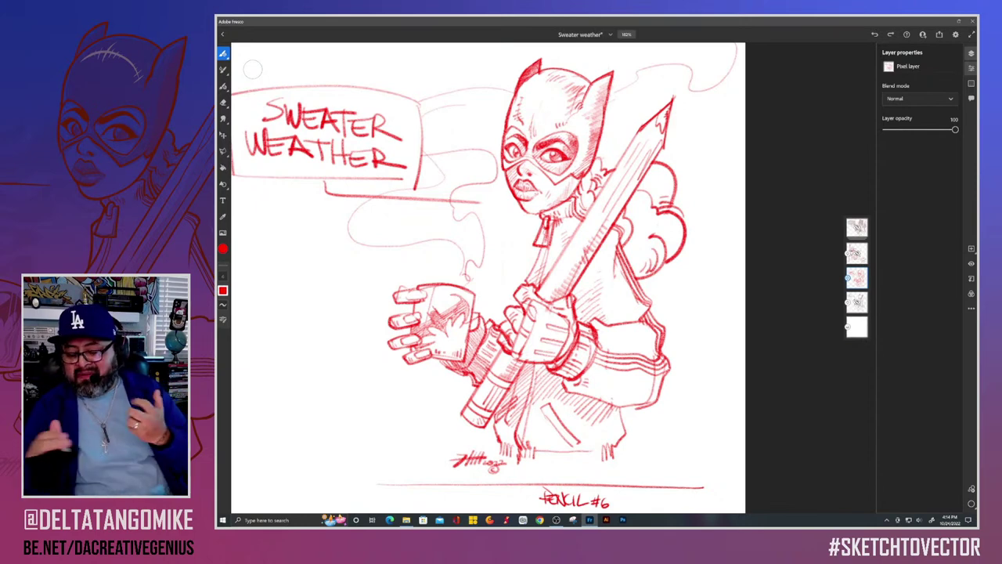
Step: Ungroup the finished artwork's layer group and hide all layers other than the refined red sketch
left_click(858, 227)
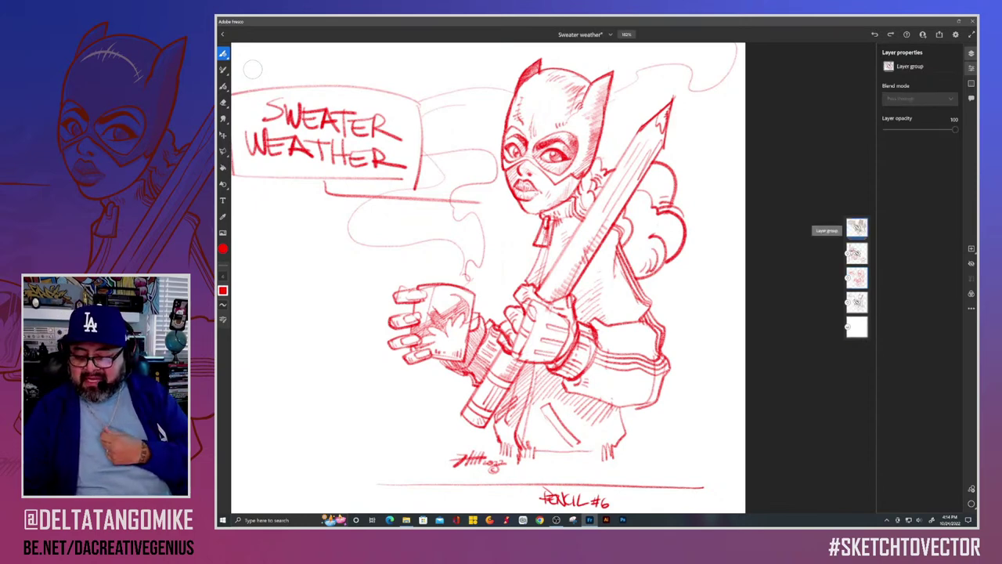
left_click(857, 227)
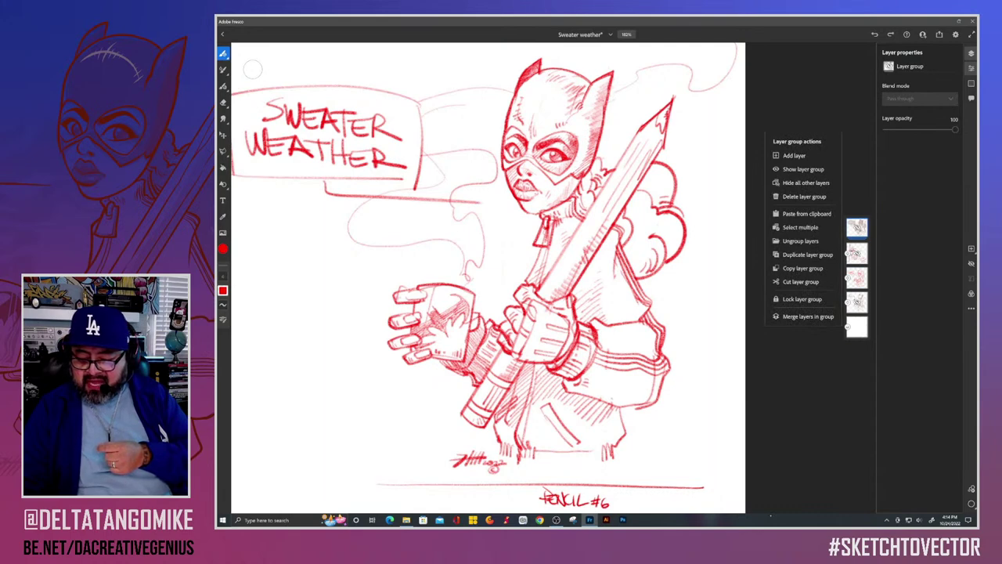
left_click(801, 241)
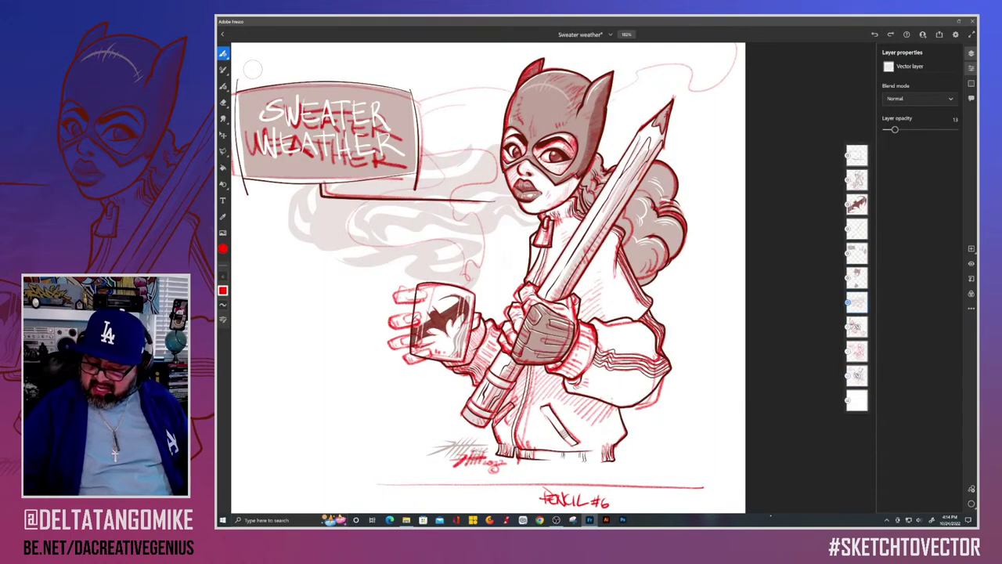
left_click(857, 352)
left_click(858, 351)
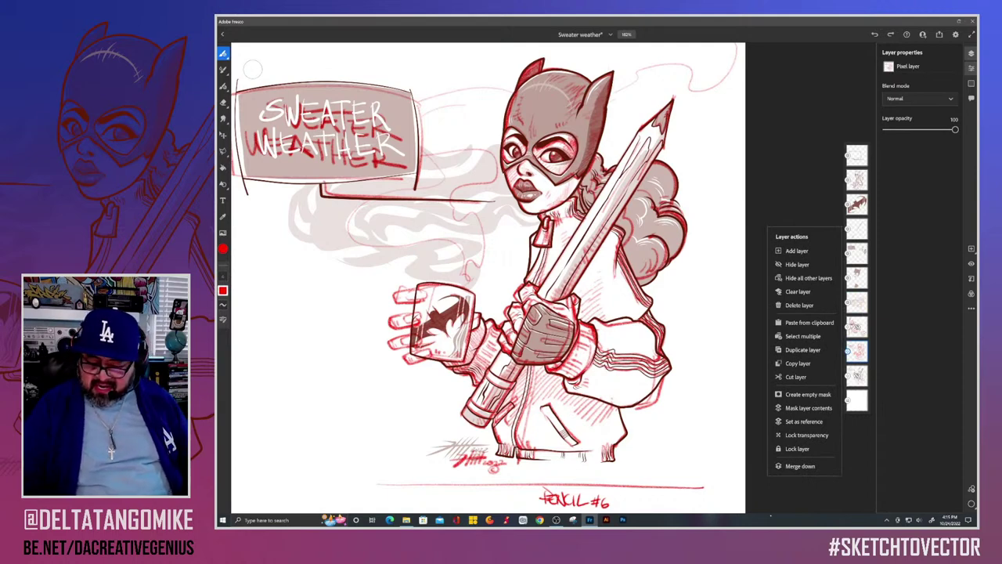
left_click(809, 278)
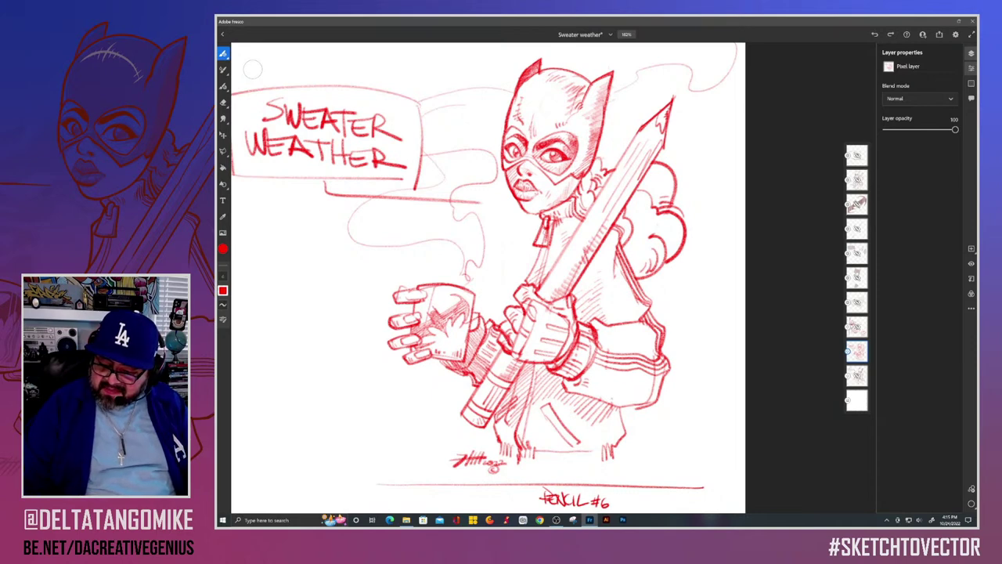
Step: Add a new layer above the red sketch and set the drawing colour to the recent dark brown
left_click(971, 249)
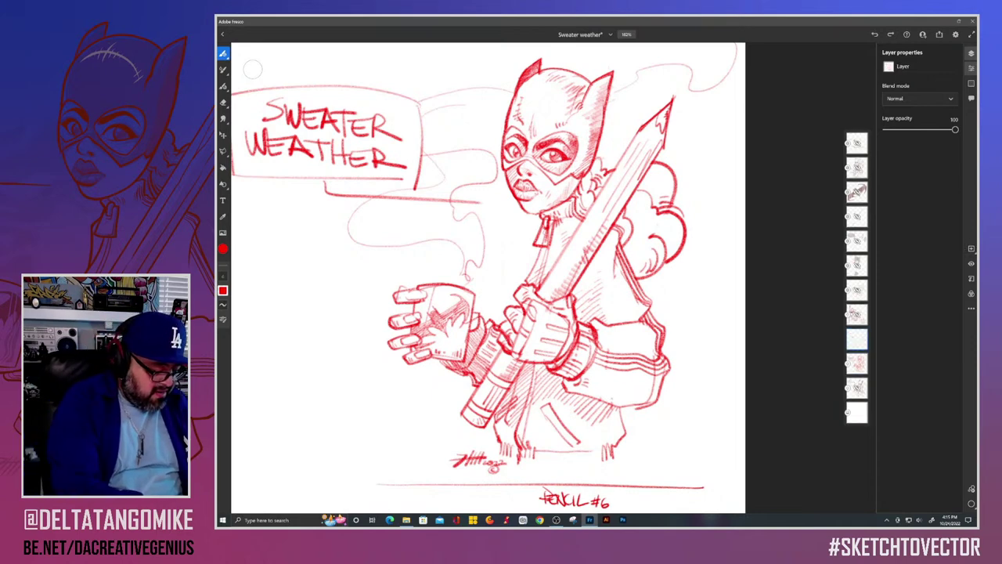
left_click(223, 249)
left_click(223, 249)
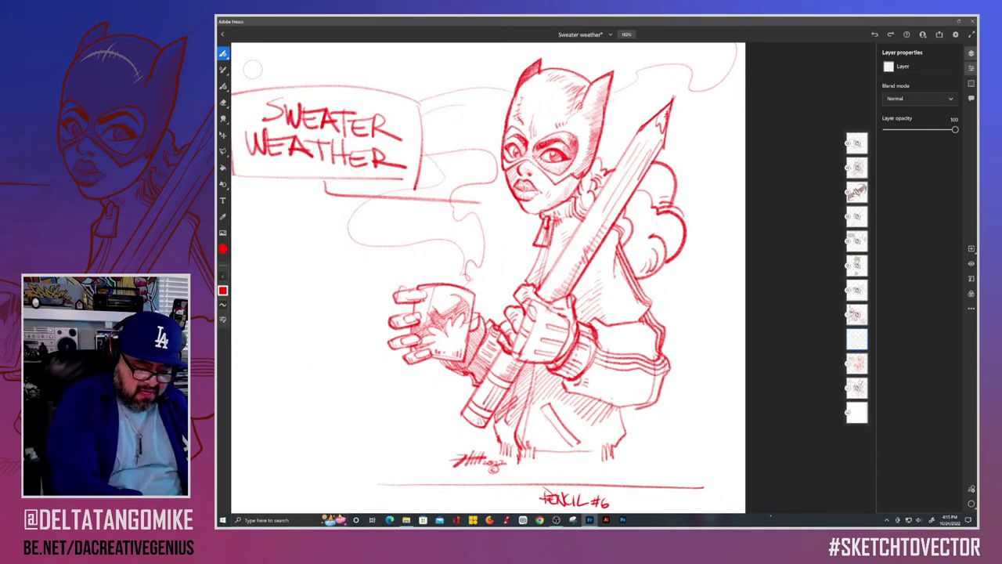
left_click(223, 249)
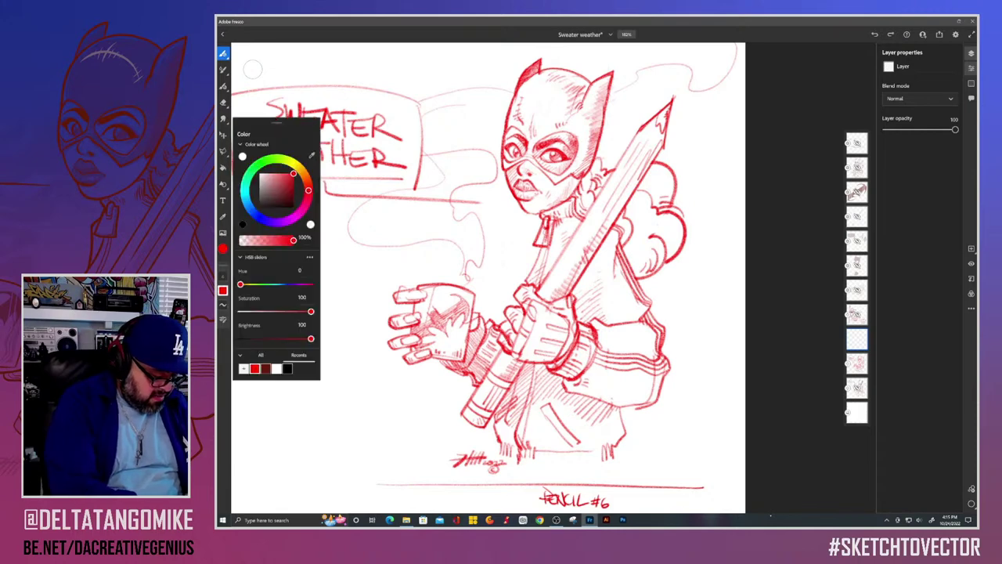
left_click(265, 369)
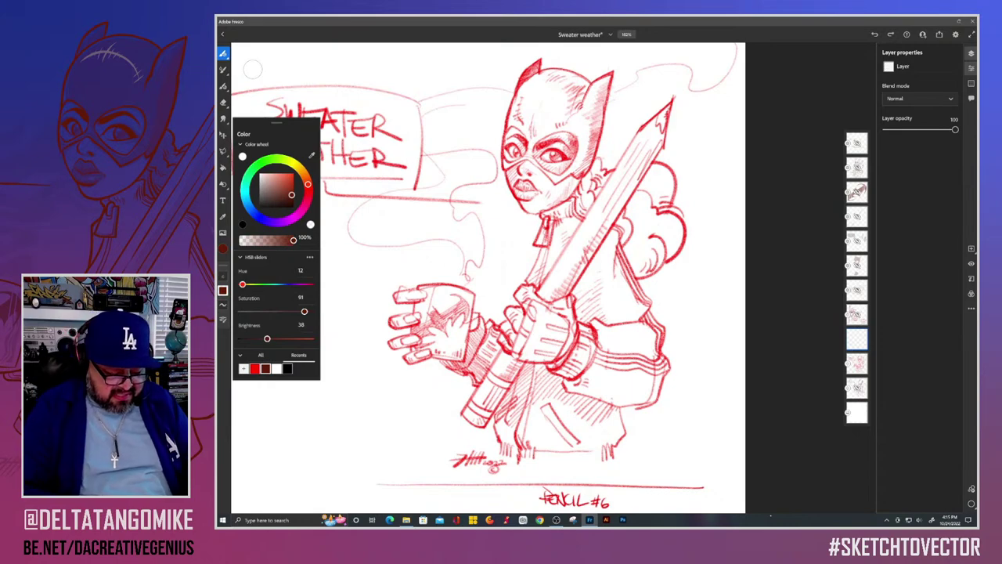
scroll(374, 313, "up", 10)
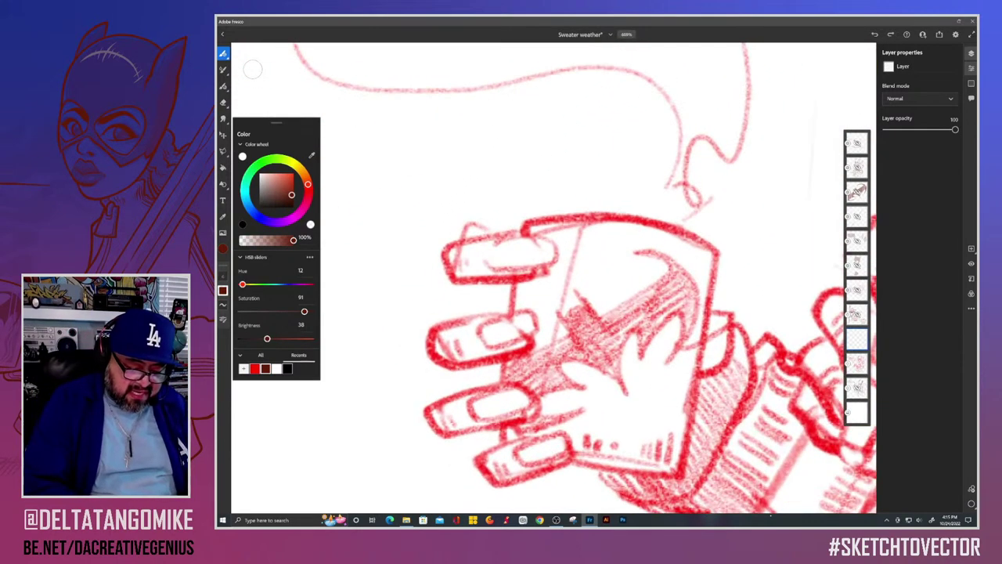
mouse_move(504, 233)
left_mouse_down()
mouse_move(448, 246)
mouse_move(452, 275)
mouse_move(459, 241)
mouse_move(487, 231)
left_mouse_up()
key("ctrl+z")
key("ctrl+z")
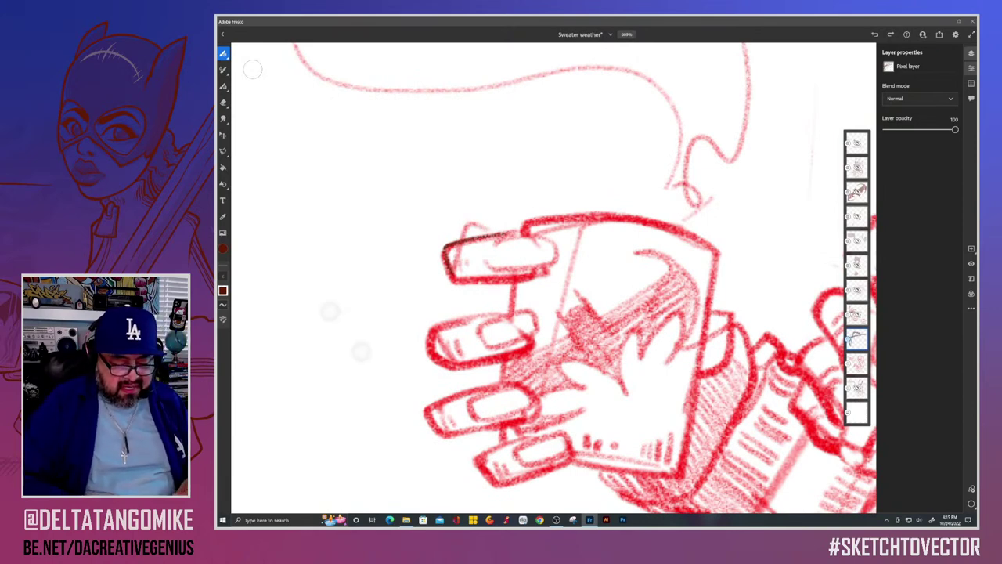
key("ctrl+shift+z")
key("ctrl+shift+z")
key("ctrl+shift+z")
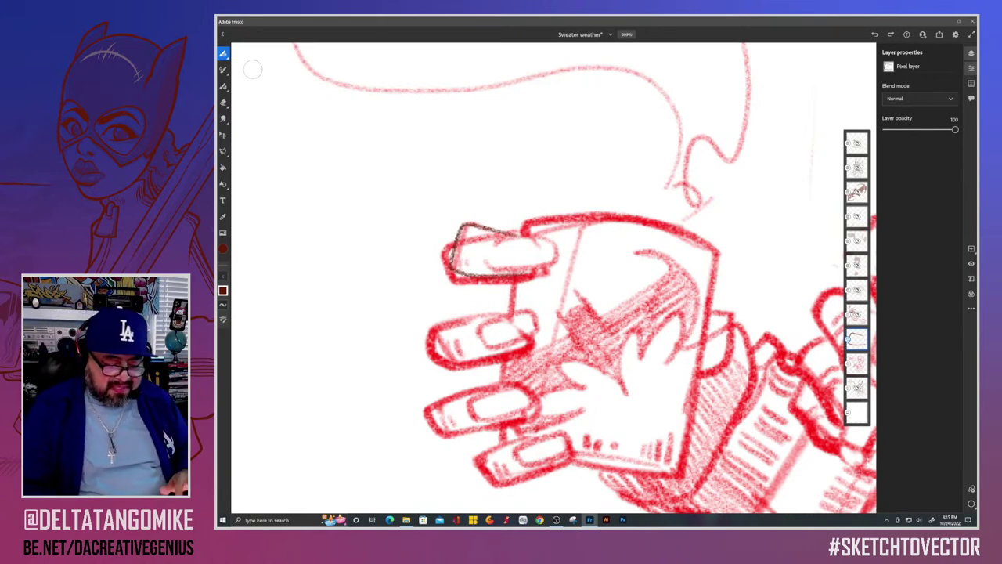
key("ctrl+z")
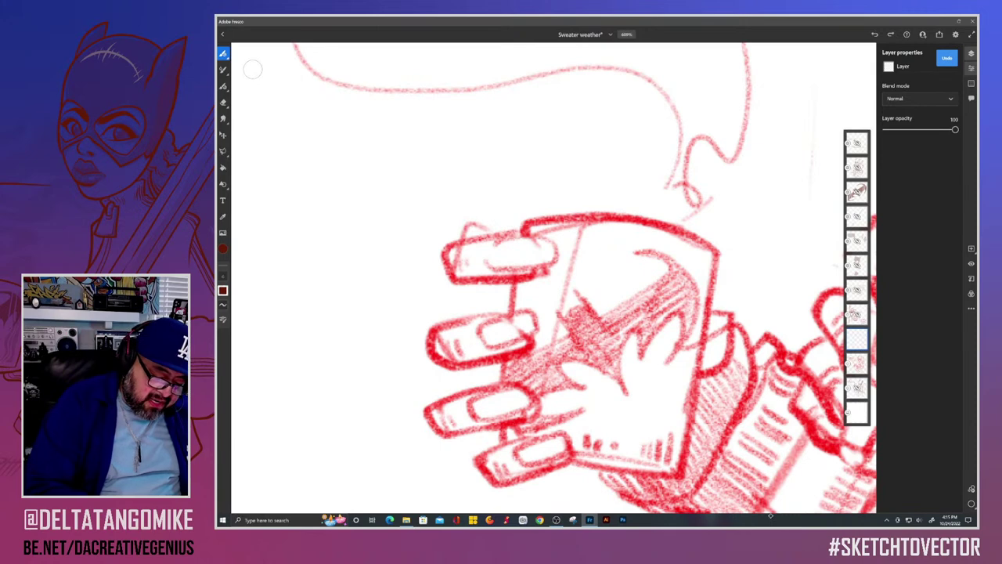
Step: Trace the outline and fingernail of the uppermost finger holding the cup in dark brown
mouse_move(525, 231)
left_mouse_down()
mouse_move(475, 237)
mouse_move(445, 268)
left_mouse_up()
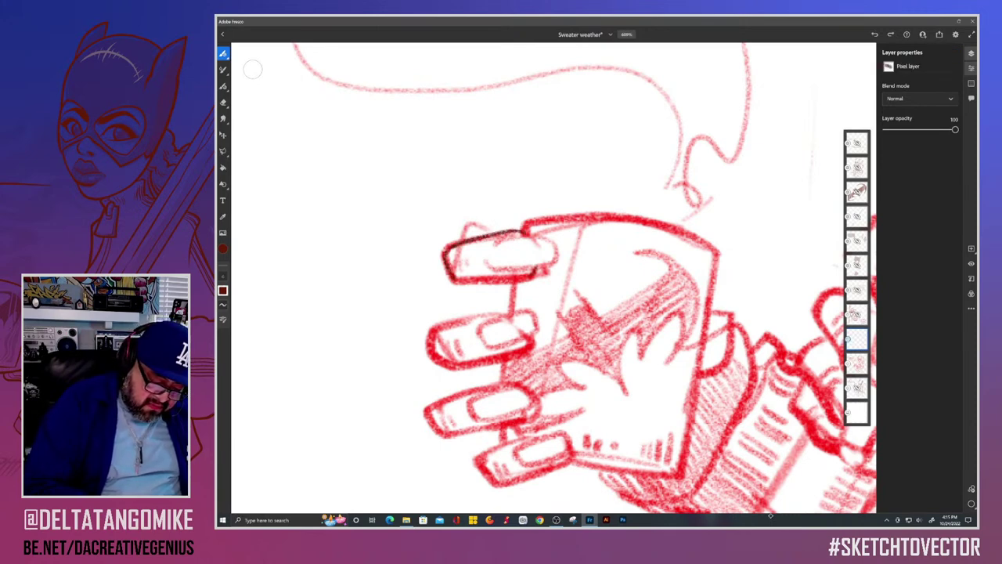
left_click_drag(531, 277, 463, 284)
left_click_drag(556, 261, 489, 260)
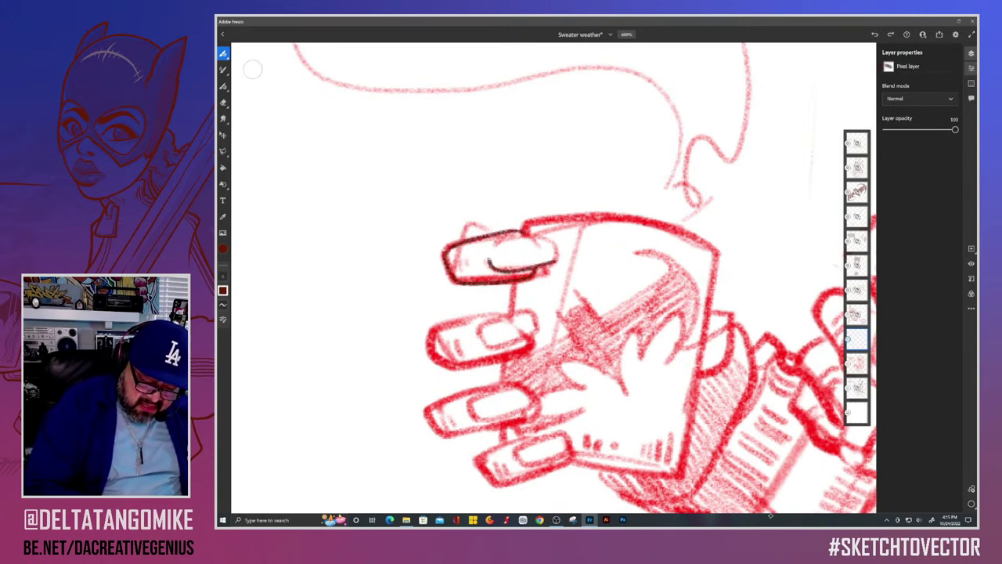
mouse_move(556, 257)
left_mouse_down()
mouse_move(533, 237)
mouse_move(487, 257)
left_mouse_up()
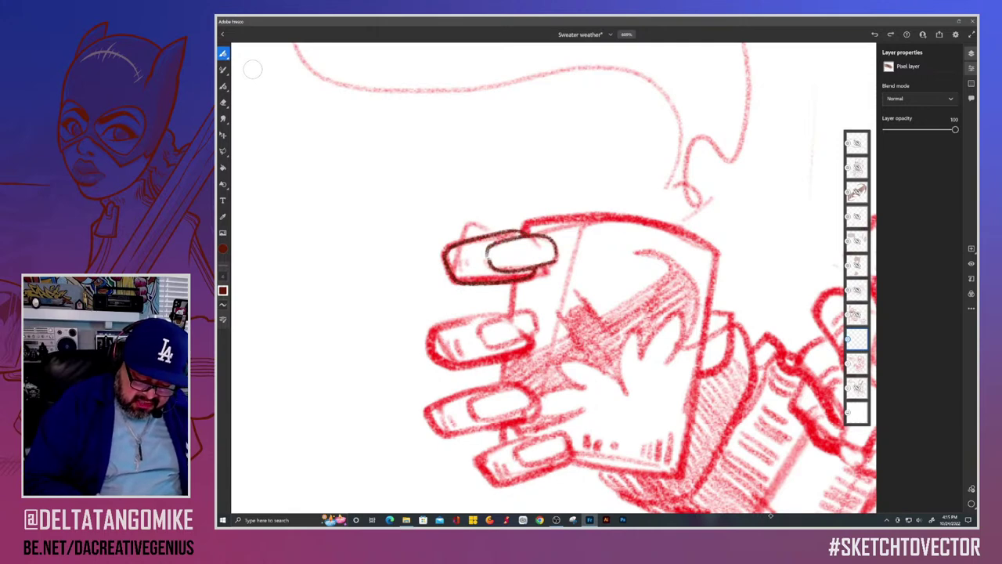
Step: Trace the second finger and its nail, redrawing the finger's lower contour closer to the red sketch
mouse_move(540, 315)
left_mouse_down()
mouse_move(484, 343)
mouse_move(512, 312)
mouse_move(531, 313)
mouse_move(507, 309)
mouse_move(432, 327)
mouse_move(430, 356)
left_mouse_up()
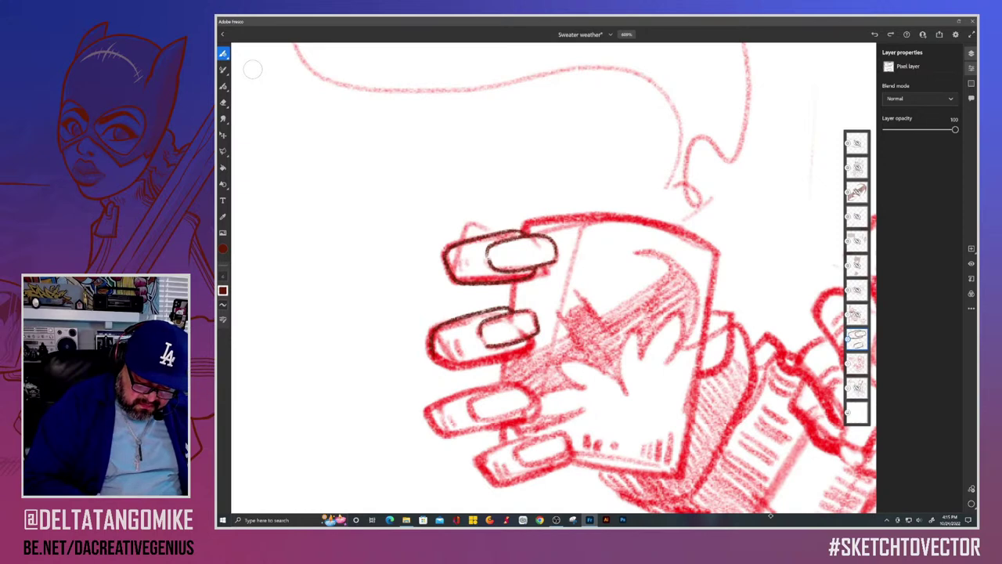
mouse_move(524, 352)
left_mouse_down()
mouse_move(458, 366)
mouse_move(436, 373)
left_mouse_up()
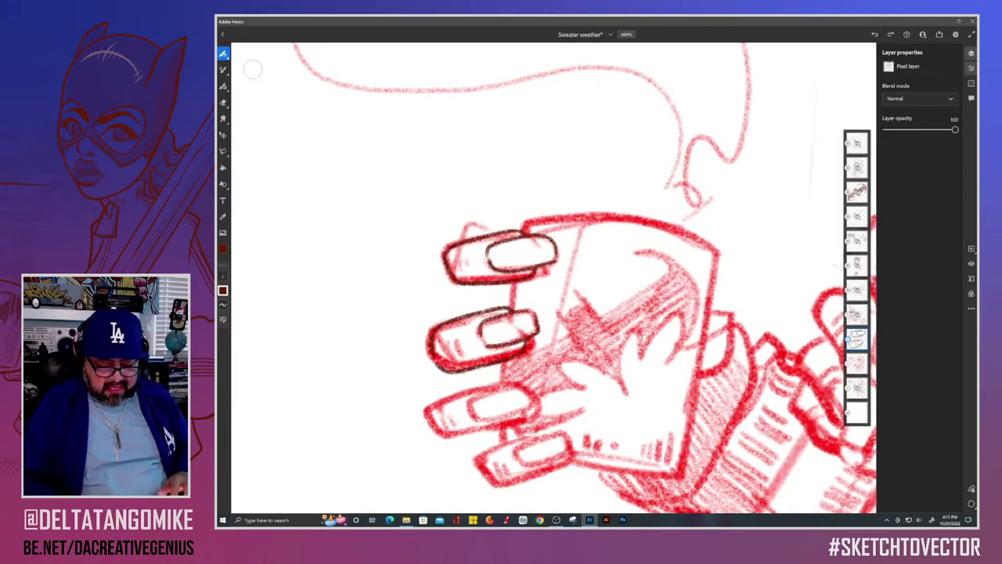
key("ctrl+z")
left_click_drag(501, 357, 440, 369)
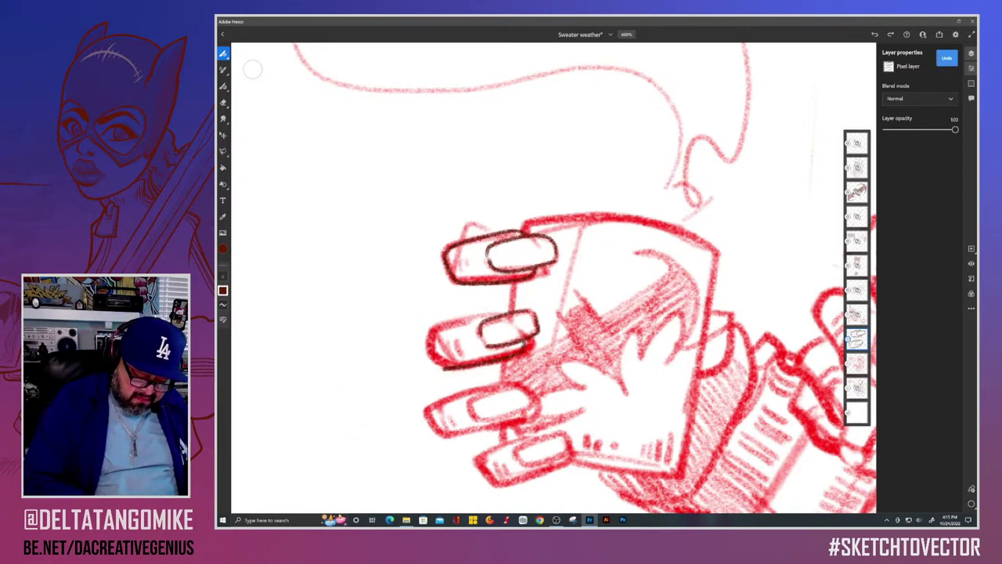
mouse_move(507, 310)
left_mouse_down()
mouse_move(431, 332)
mouse_move(440, 367)
left_mouse_up()
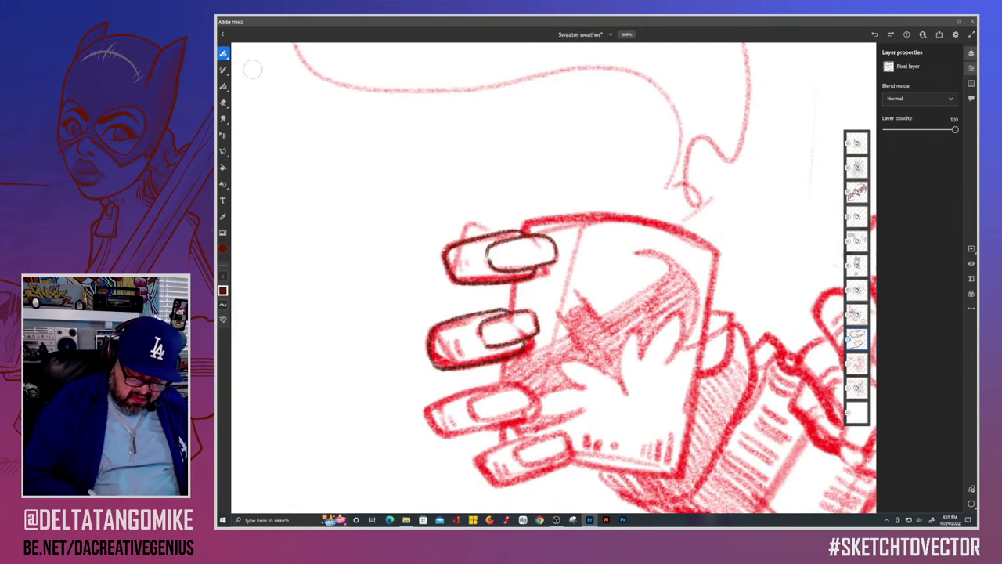
Step: Trace the outlines and nails of the two lowest fingers on the cup
mouse_move(536, 384)
left_mouse_down()
mouse_move(476, 416)
mouse_move(519, 418)
mouse_move(547, 402)
mouse_move(538, 384)
mouse_move(453, 392)
mouse_move(436, 432)
left_mouse_up()
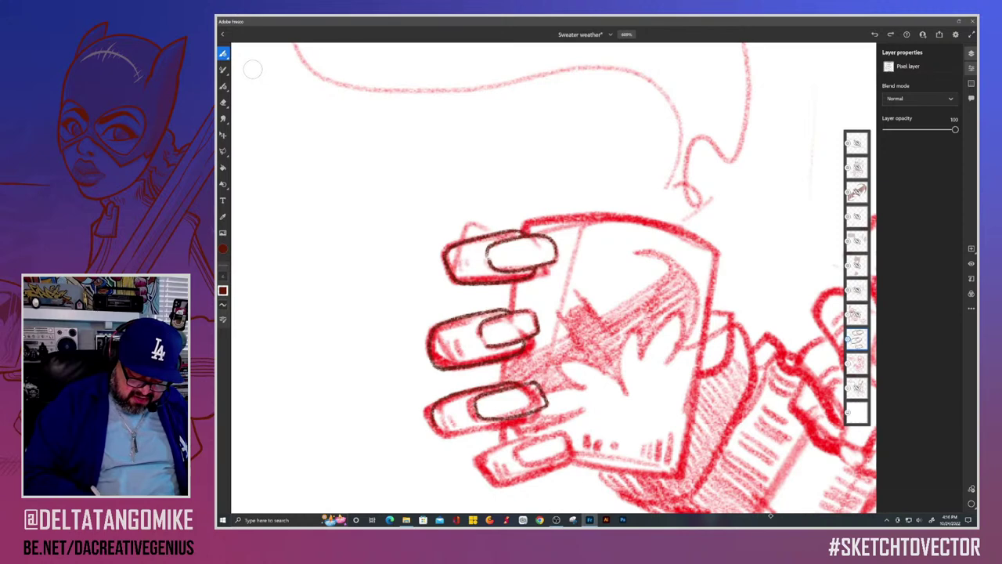
left_click_drag(533, 419, 441, 436)
scroll(548, 313, "down", 2)
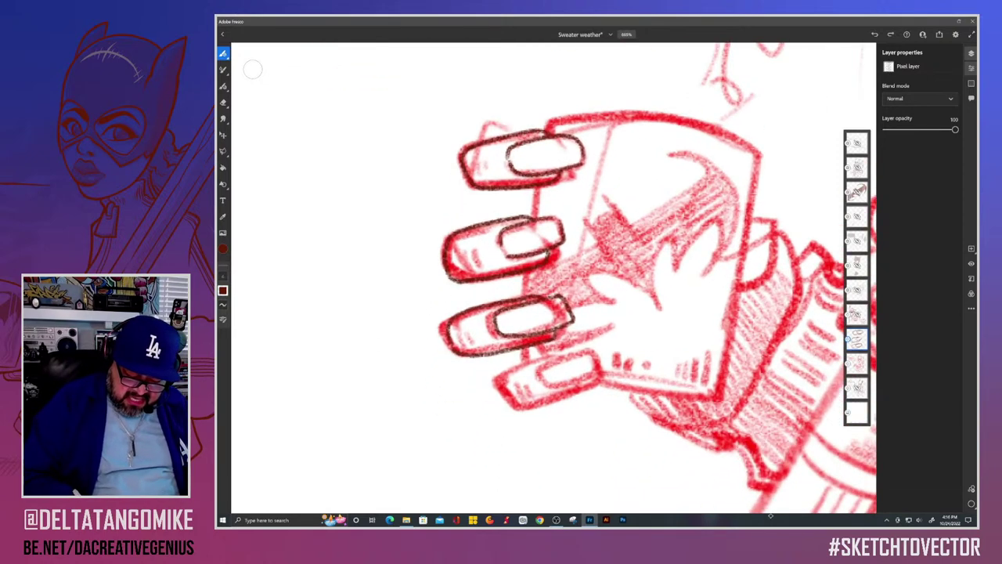
mouse_move(586, 352)
left_mouse_down()
mouse_move(563, 357)
mouse_move(549, 389)
mouse_move(597, 360)
mouse_move(587, 352)
mouse_move(517, 367)
left_mouse_up()
left_click_drag(573, 391, 507, 405)
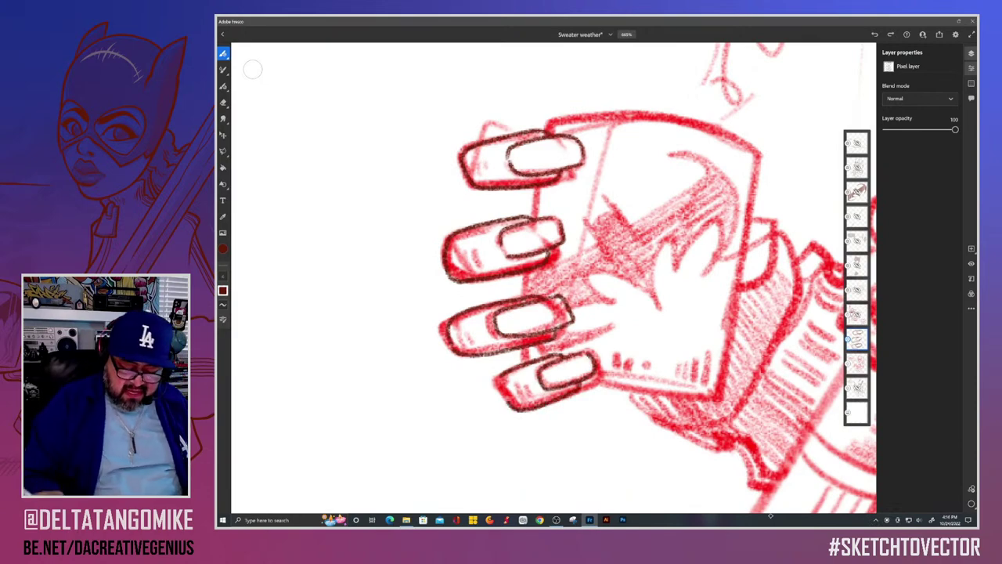
Step: Trace the cup's edge as short segments in the gaps between the fingers
scroll(553, 278, "down", 3)
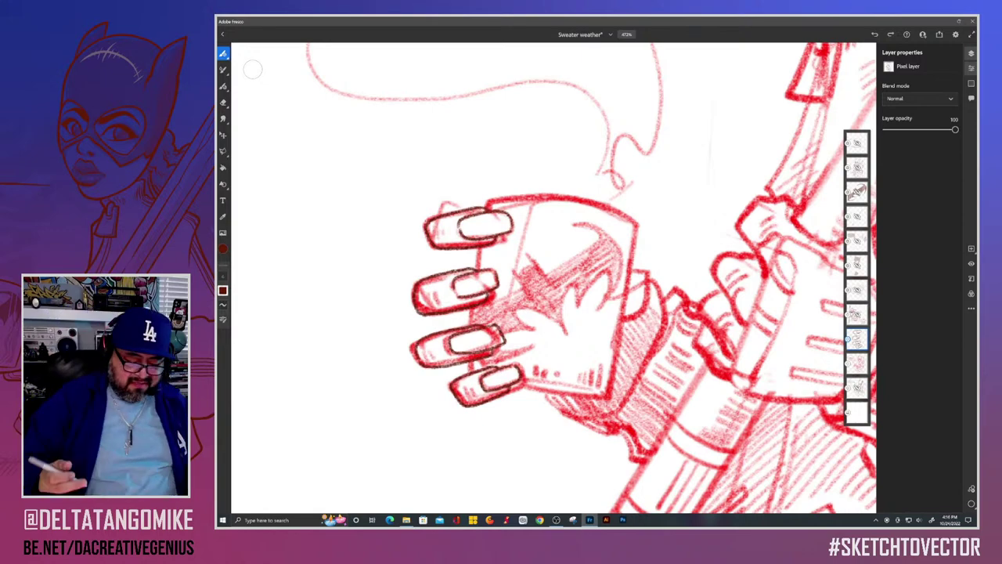
scroll(485, 306, "down", 2)
scroll(486, 305, "up", 5)
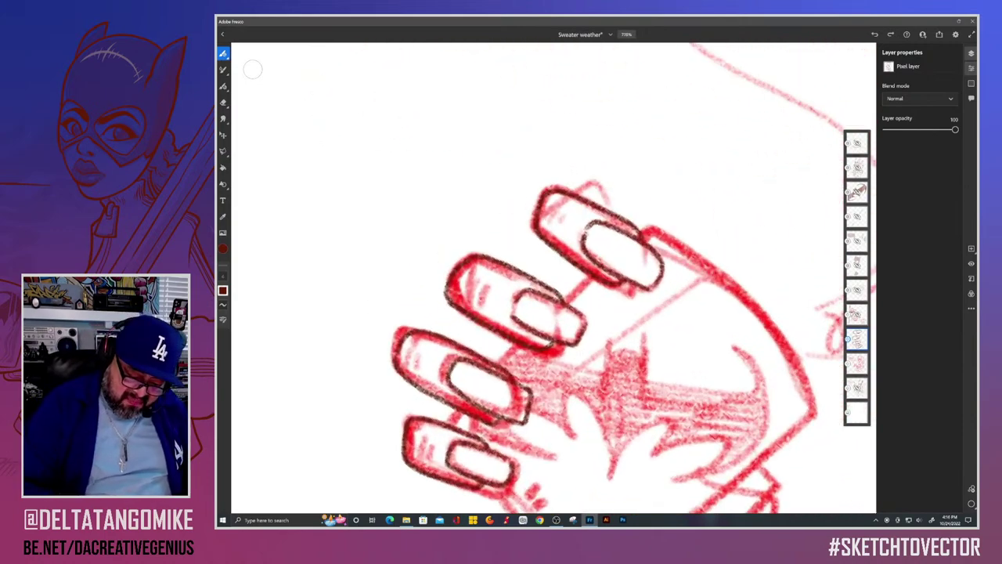
left_click_drag(590, 278, 562, 299)
scroll(548, 313, "down", 4)
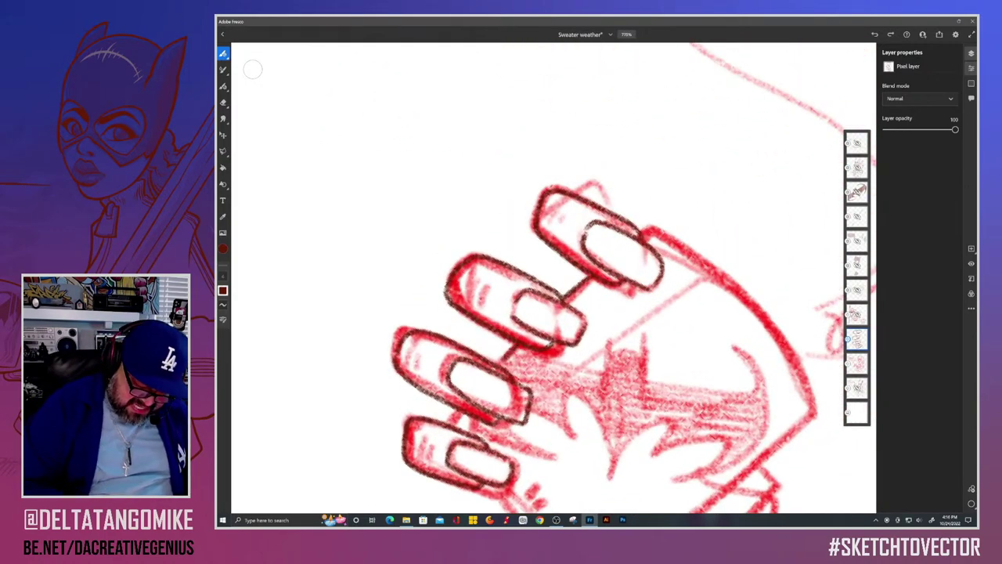
scroll(485, 337, "down", 2)
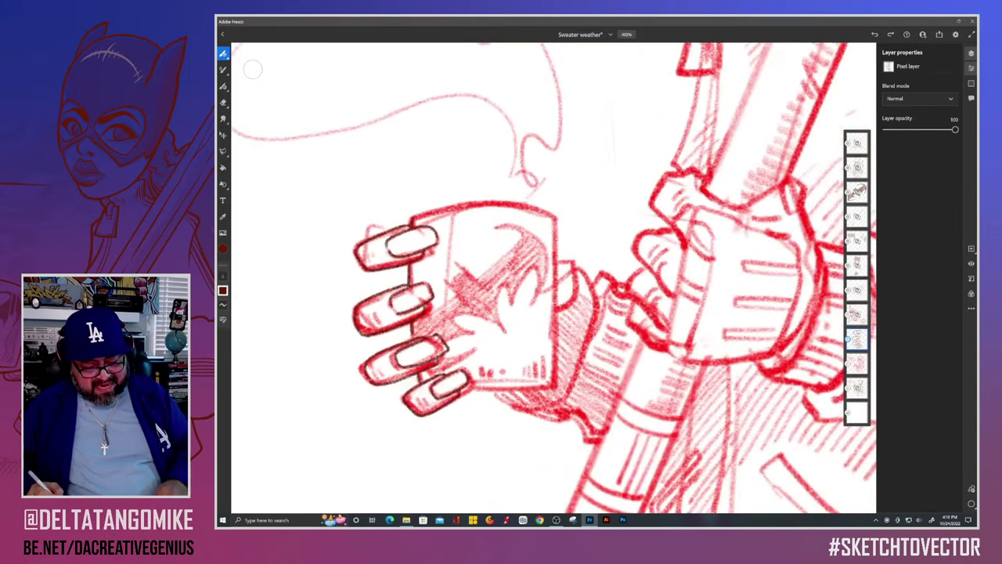
Step: Trace the cup's bottom edge from its far corner to the lowest finger
scroll(438, 337, "up", 5)
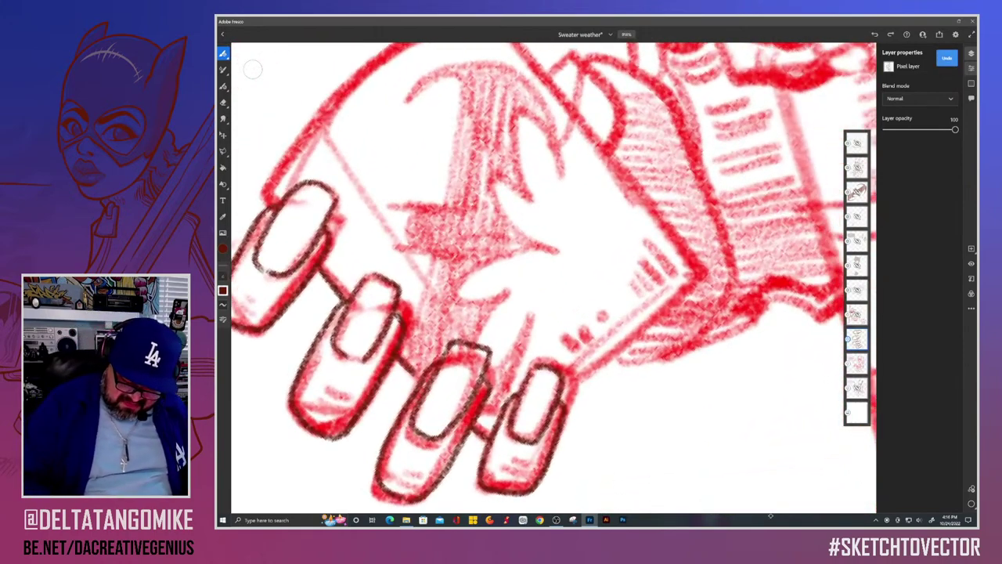
left_click_drag(703, 271, 566, 402)
scroll(548, 313, "up", 2)
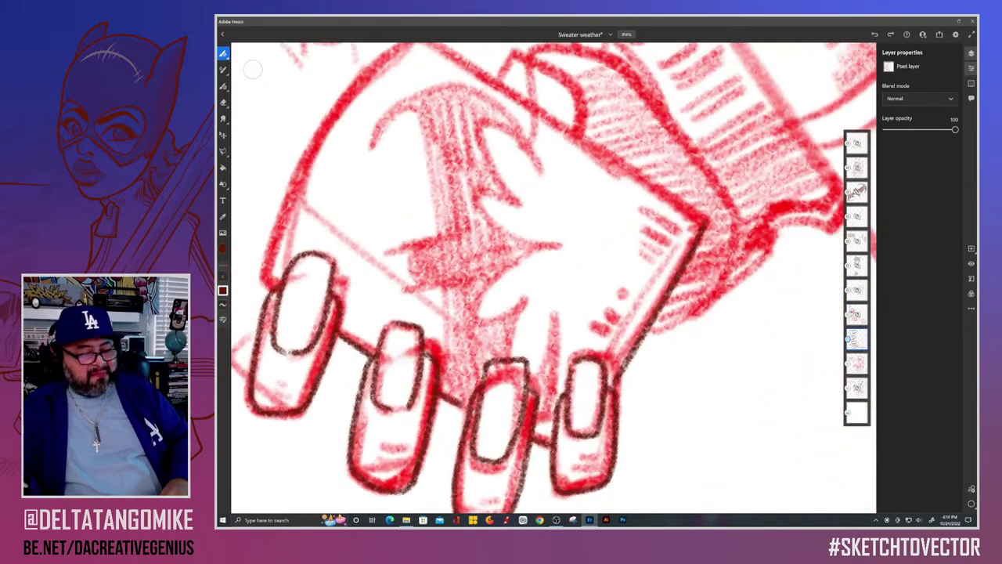
scroll(549, 313, "down", 6)
Step: Trace the cup's long side facing the sleeve and its curved top rim
scroll(486, 337, "up", 3)
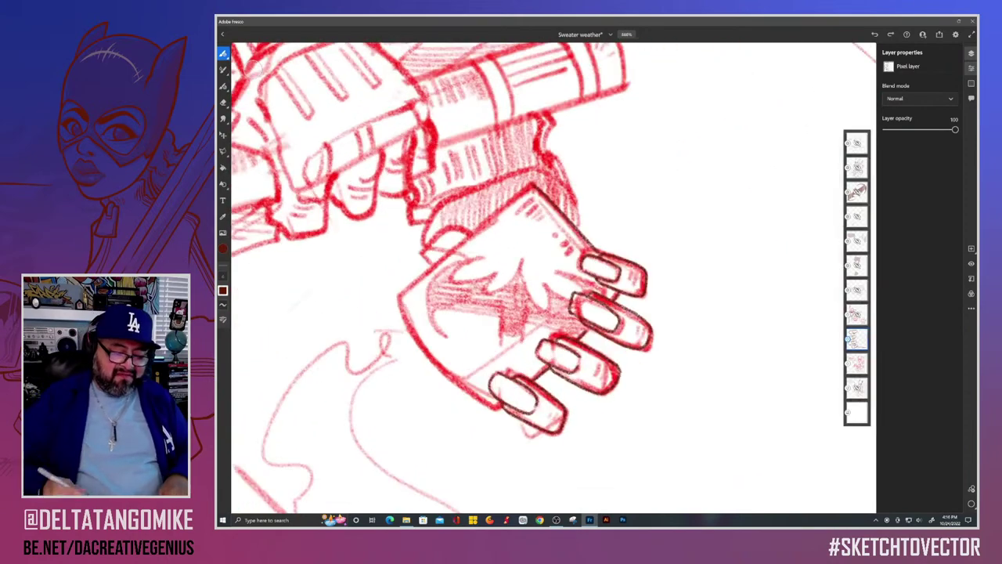
scroll(548, 313, "up", 3)
mouse_move(672, 120)
left_mouse_down()
mouse_move(488, 257)
mouse_move(440, 318)
left_mouse_up()
scroll(548, 313, "down", 5)
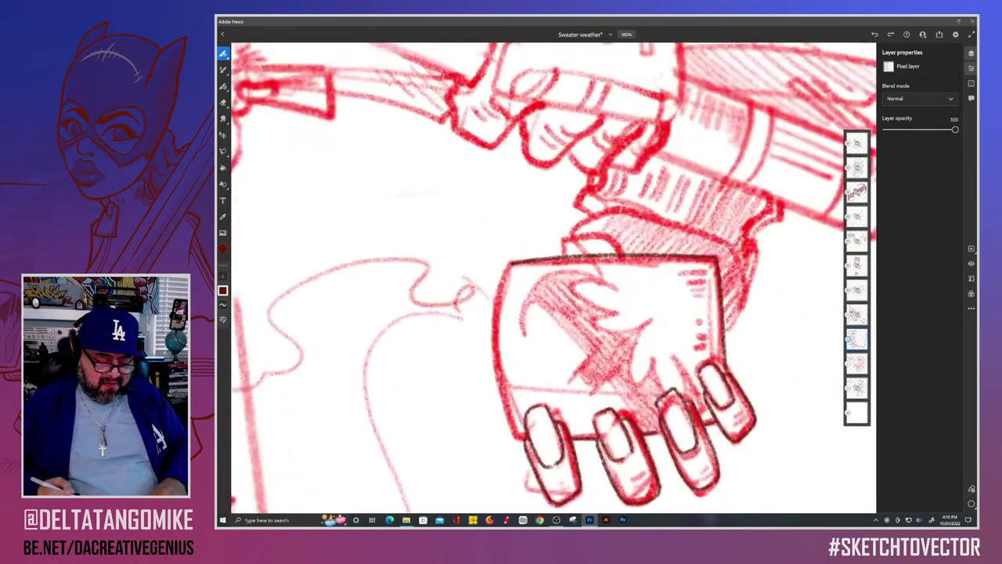
scroll(548, 313, "up", 2)
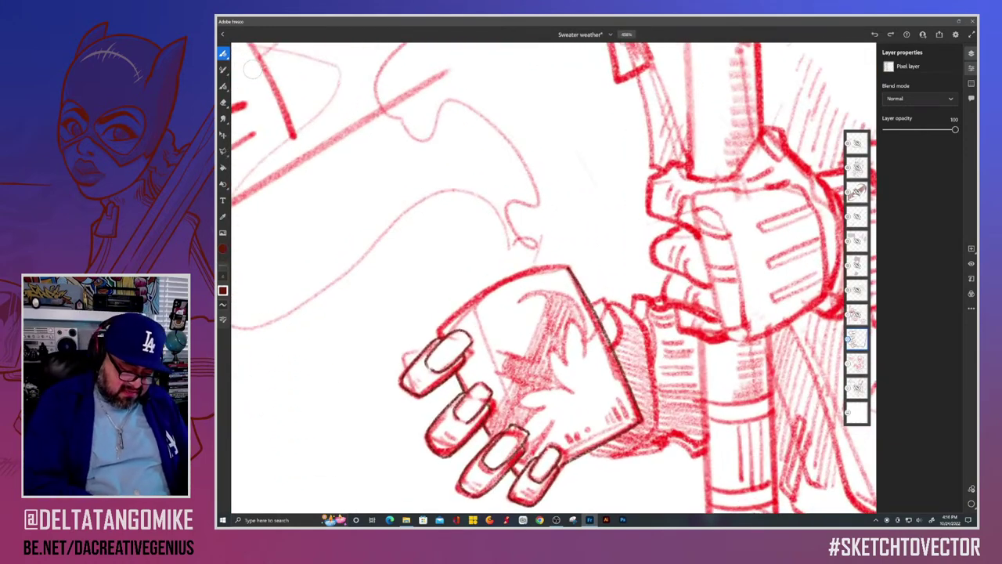
left_click_drag(568, 267, 439, 326)
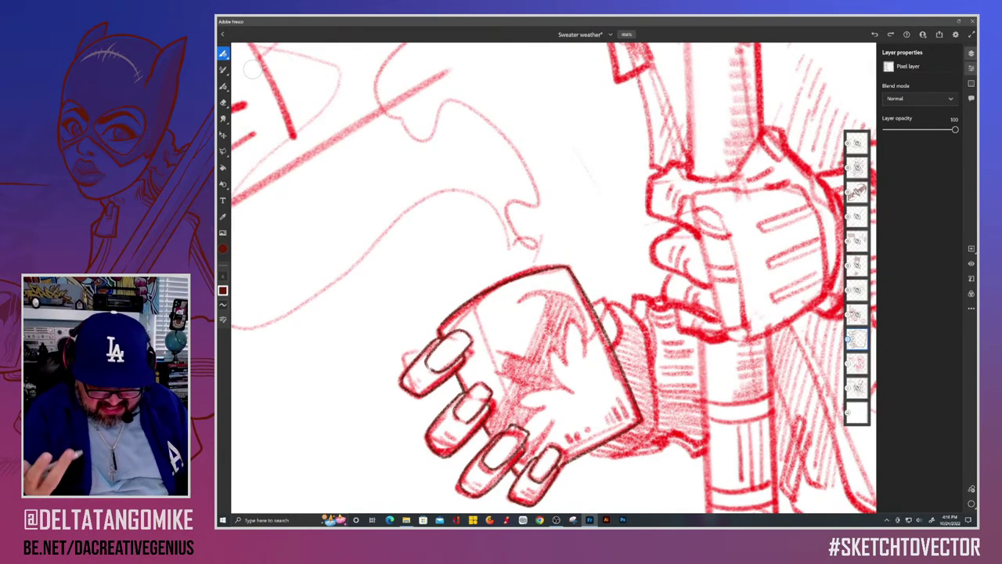
Step: Try sketching the thumb as overlapping ovals across the cup's side edge
scroll(252, 69, "up", 3)
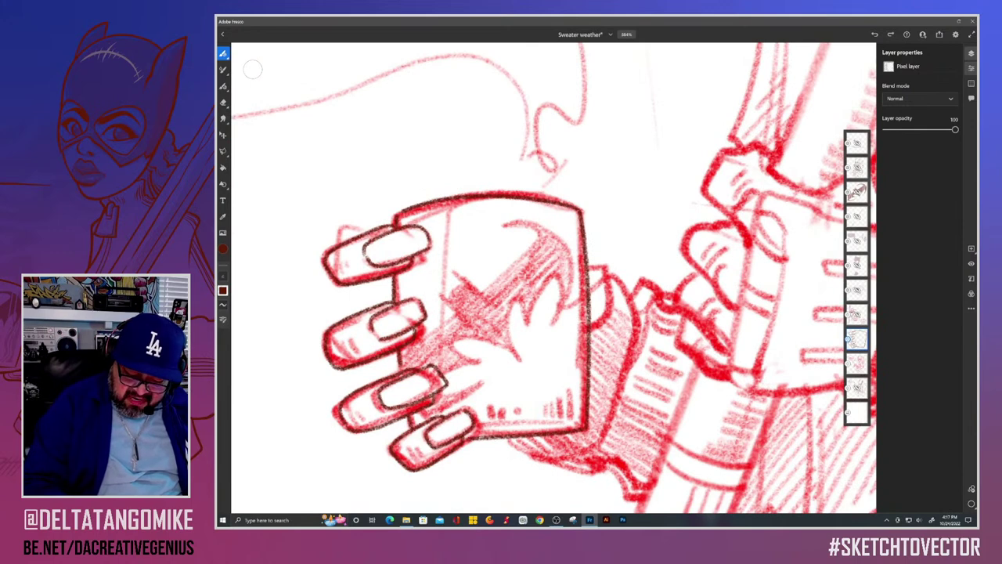
mouse_move(586, 274)
left_mouse_down()
mouse_move(619, 291)
mouse_move(593, 321)
mouse_move(583, 318)
mouse_move(578, 284)
left_mouse_up()
mouse_move(575, 321)
left_mouse_down()
mouse_move(594, 293)
mouse_move(603, 317)
mouse_move(568, 341)
mouse_move(579, 304)
left_mouse_up()
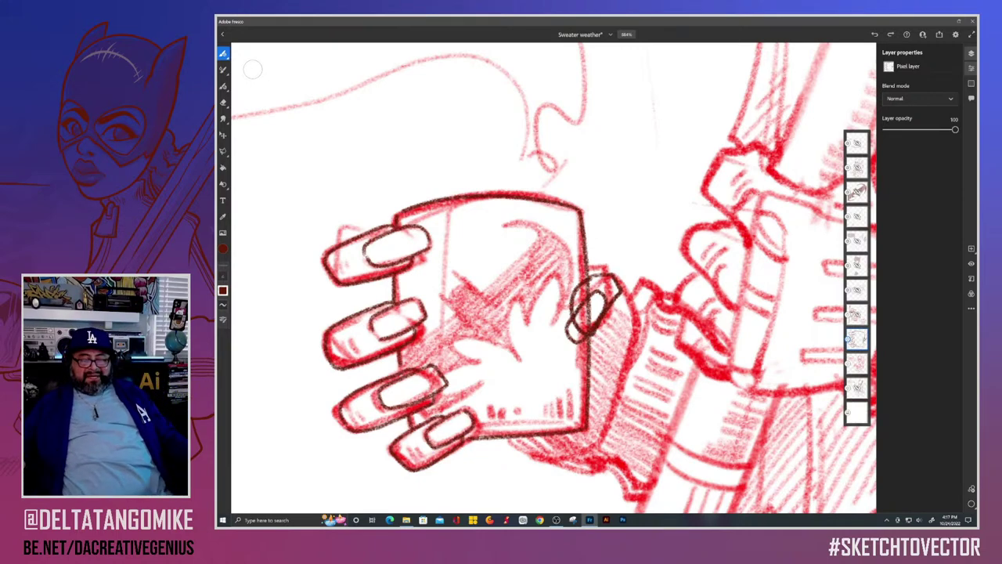
Step: Try drawing the curve of the palm from the thumb around to beneath the cup
scroll(553, 278, "down", 3)
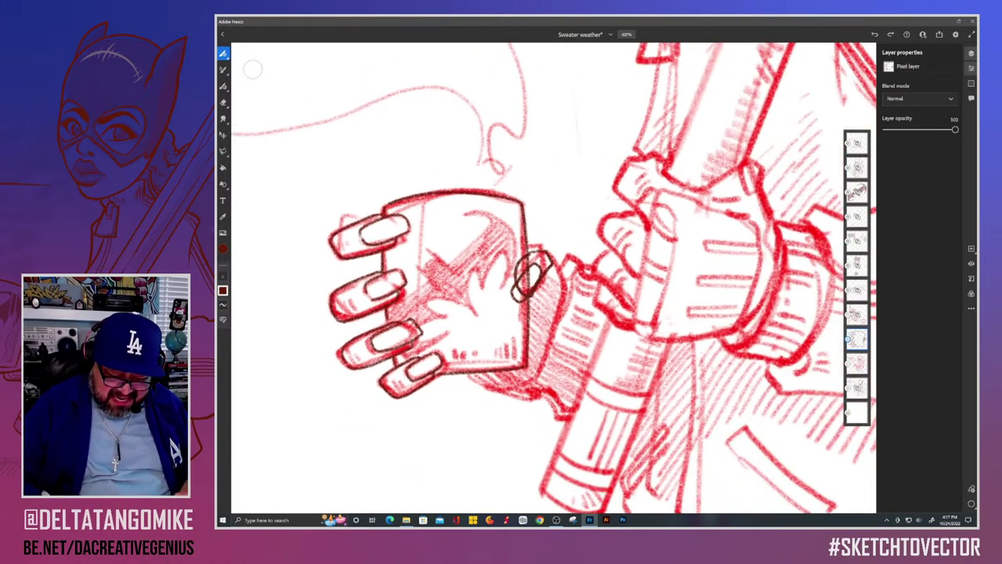
scroll(352, 337, "up", 2)
left_click_drag(603, 244, 589, 332)
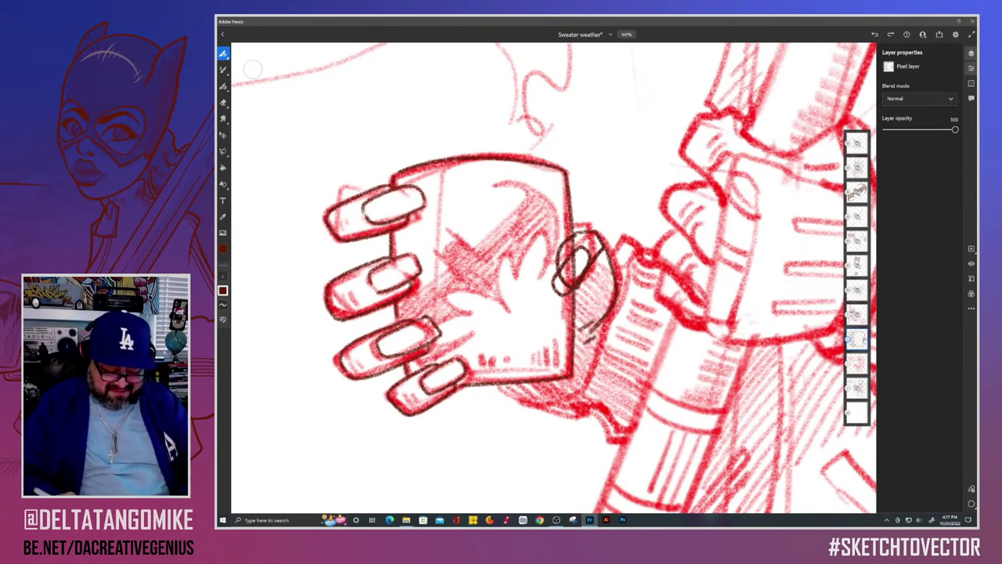
mouse_move(587, 359)
left_mouse_down()
mouse_move(570, 384)
mouse_move(470, 398)
left_mouse_up()
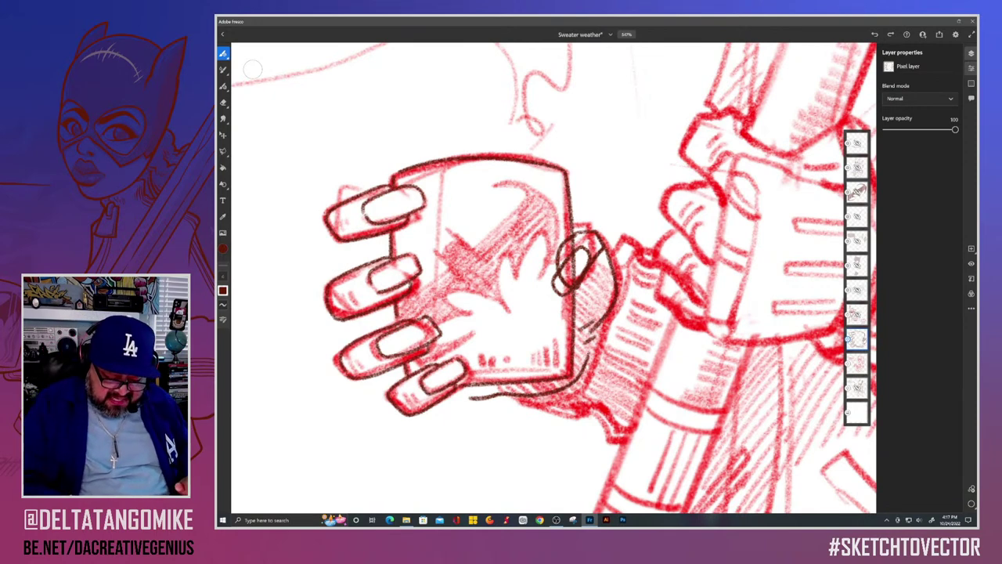
key("ctrl+z")
mouse_move(592, 347)
left_mouse_down()
mouse_move(589, 360)
mouse_move(503, 389)
left_mouse_up()
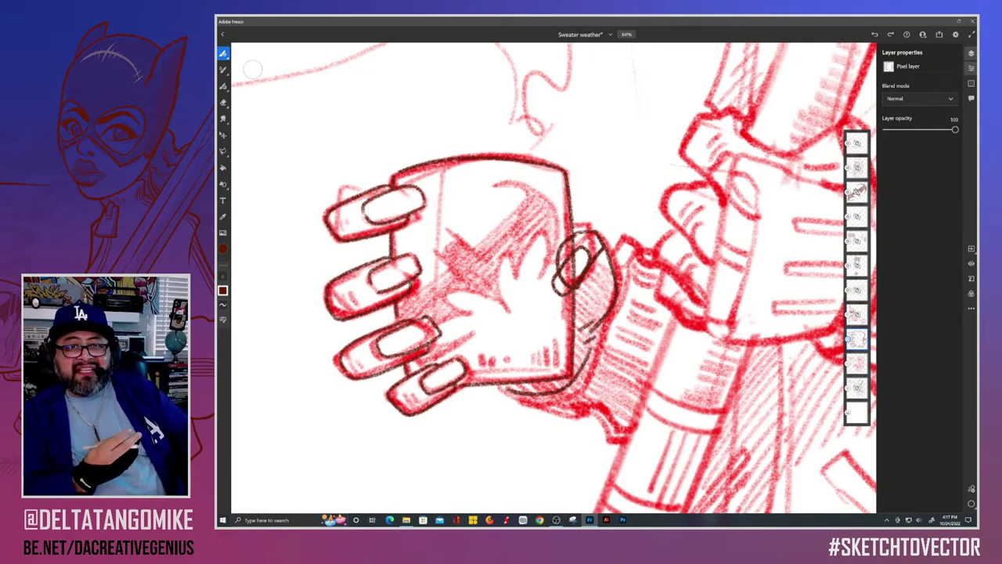
Step: Undo the palm curve and the thumb ovals
scroll(252, 69, "down", 3)
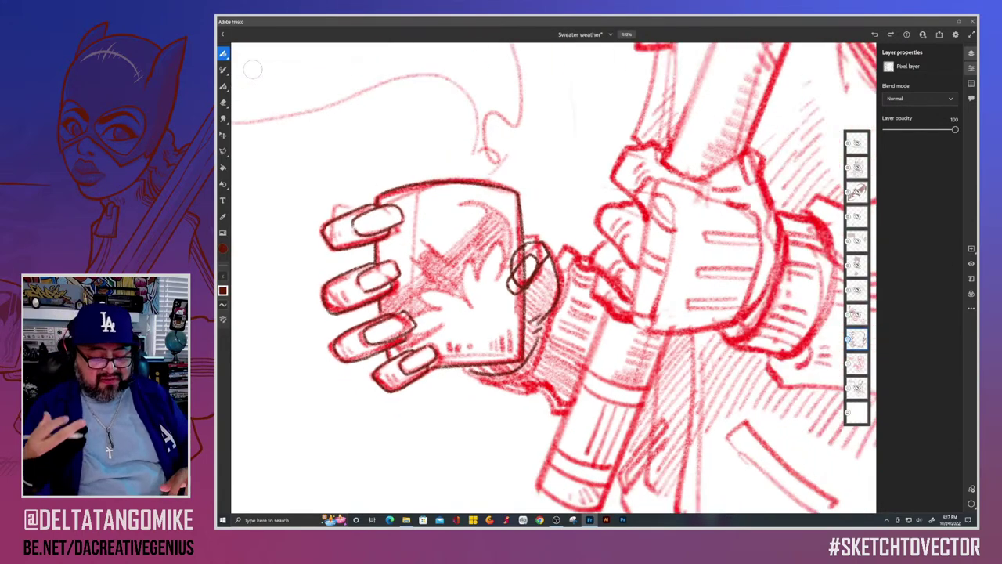
scroll(252, 69, "up", 2)
key("ctrl+z")
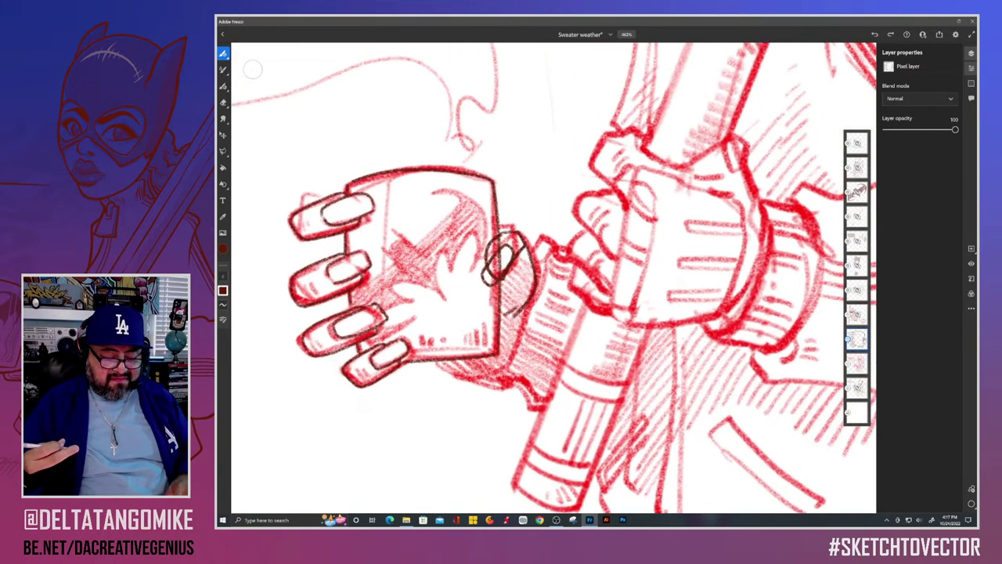
key("ctrl+z")
key("ctrl+z")
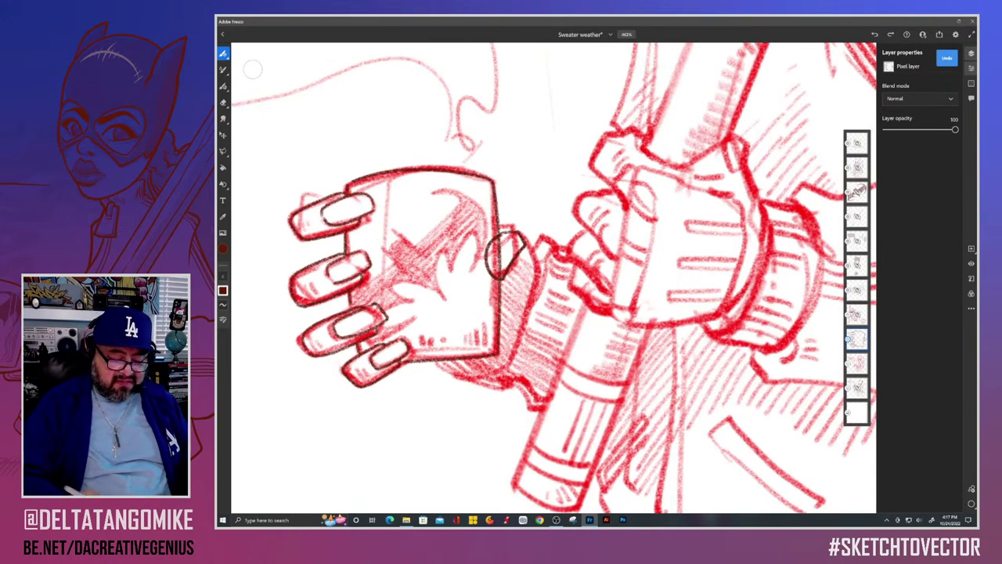
key("ctrl+z")
Step: Redraw the thumb as overlapping loops across the cup's side edge, extending it higher and onto the cup
mouse_move(485, 263)
left_mouse_down()
mouse_move(525, 223)
mouse_move(512, 213)
mouse_move(494, 227)
mouse_move(486, 255)
mouse_move(505, 244)
mouse_move(498, 276)
left_mouse_up()
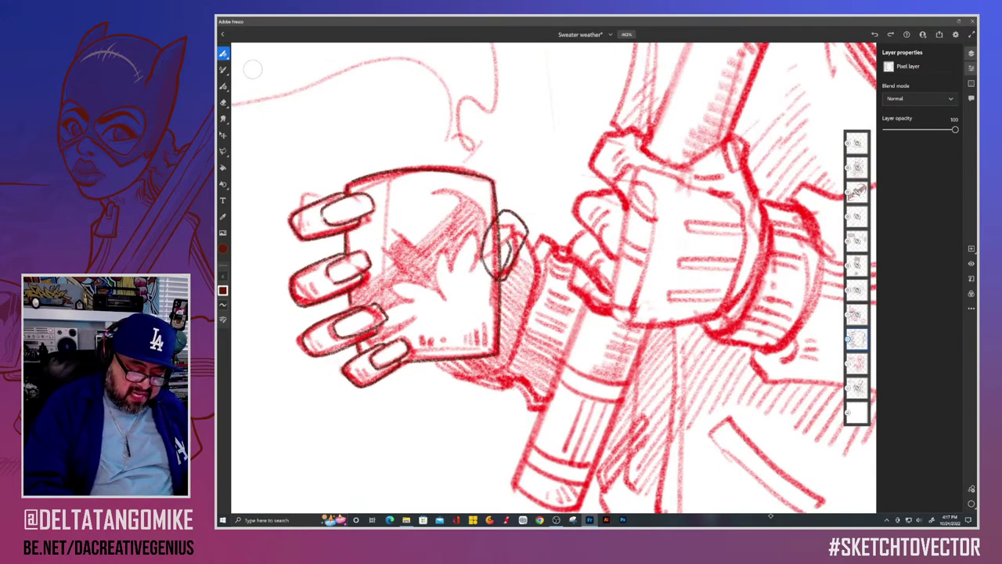
left_click_drag(499, 236, 479, 277)
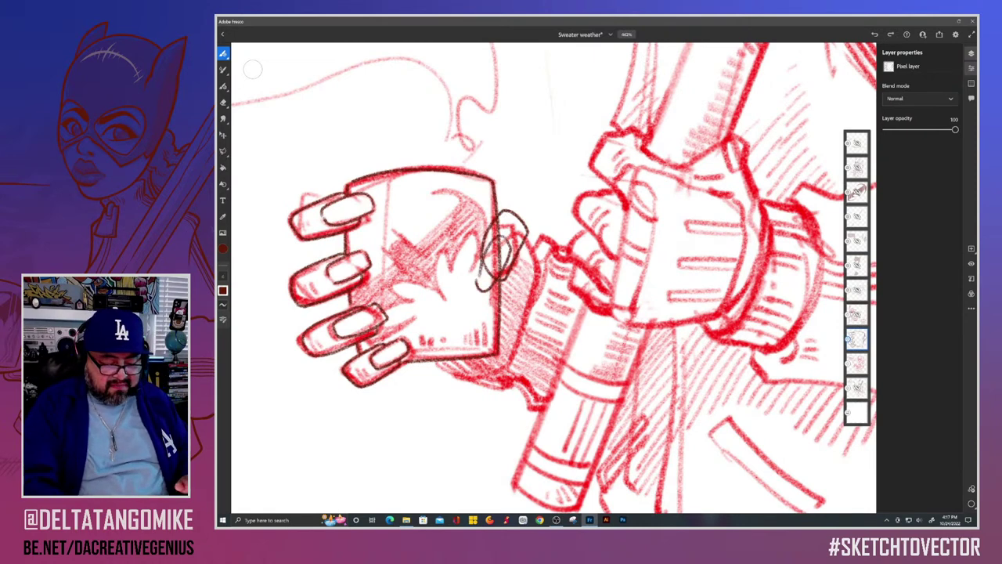
key("ctrl+z")
left_click_drag(493, 243, 477, 275)
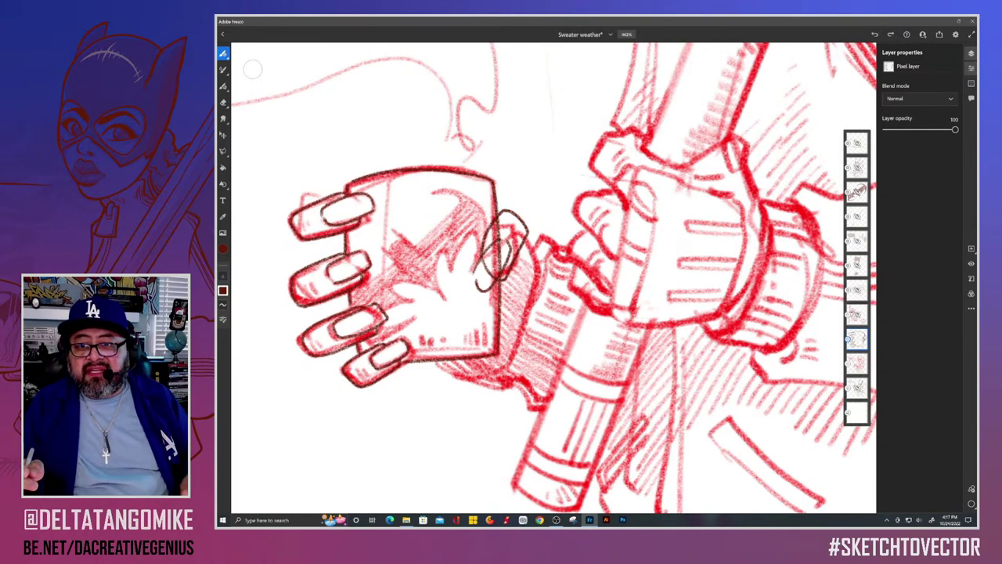
scroll(252, 69, "down", 5)
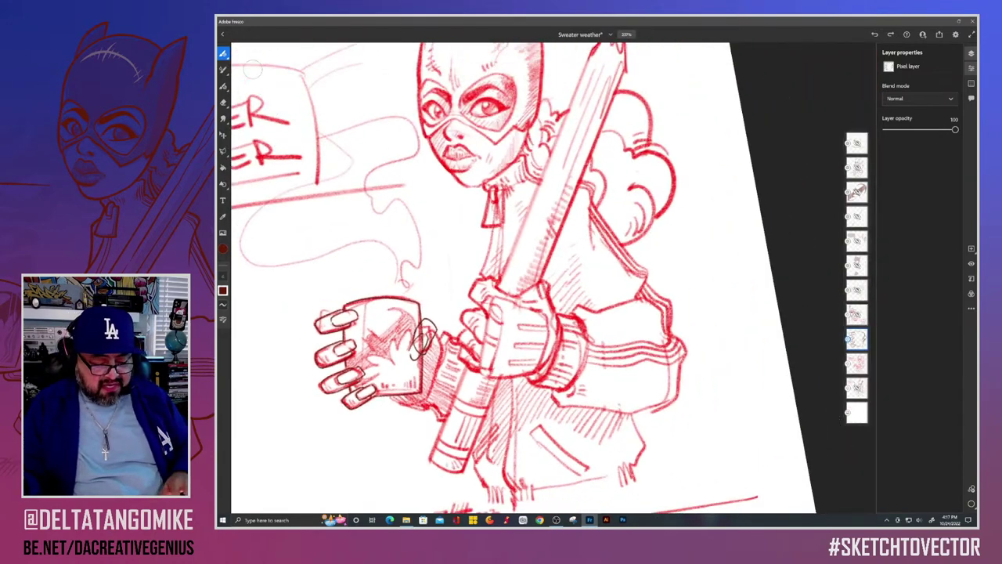
scroll(252, 69, "up", 1)
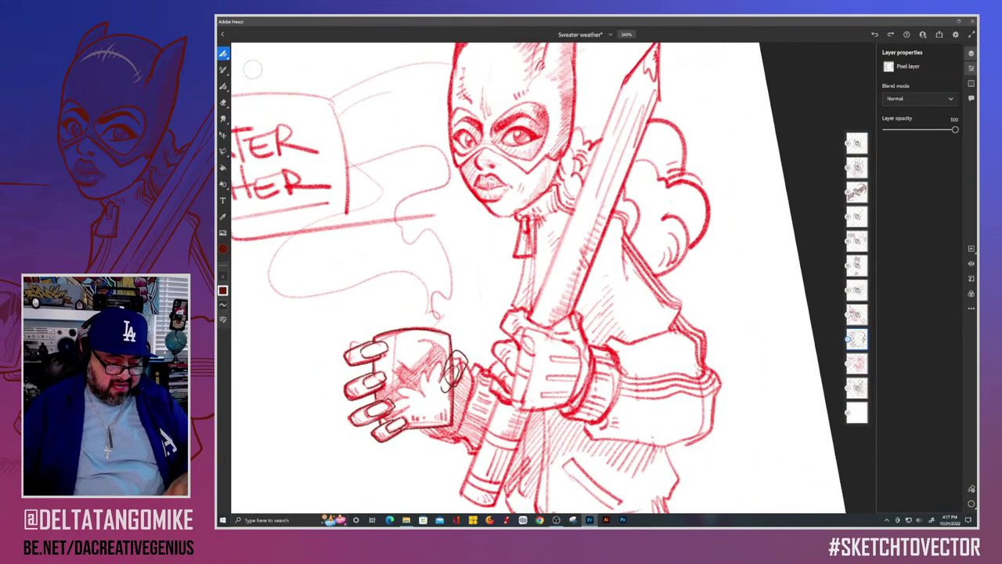
scroll(252, 69, "down", 4)
scroll(252, 69, "up", 1)
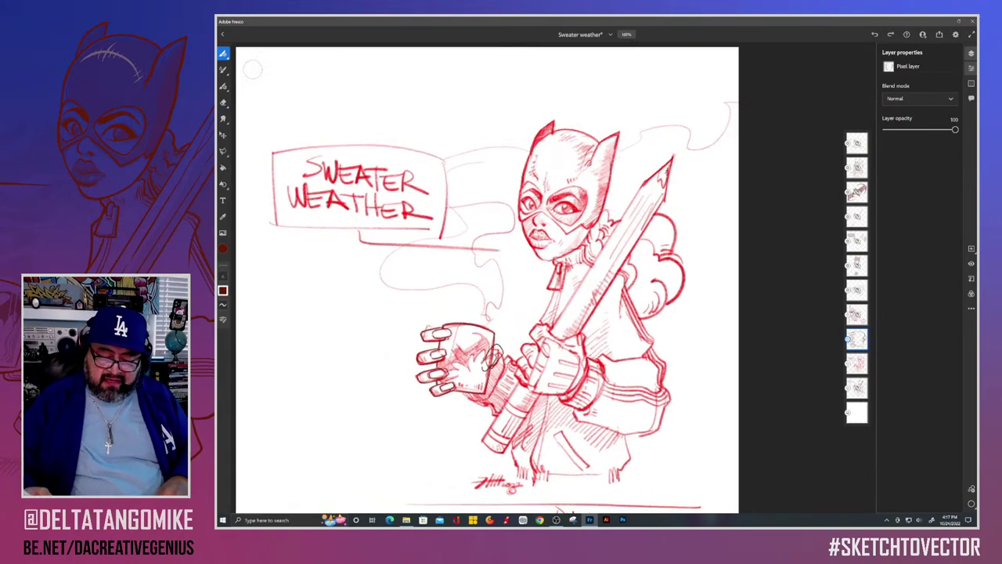
Step: Trace the collar edge and the line running from it across the pencil to the far shoulder
scroll(536, 347, "up", 5)
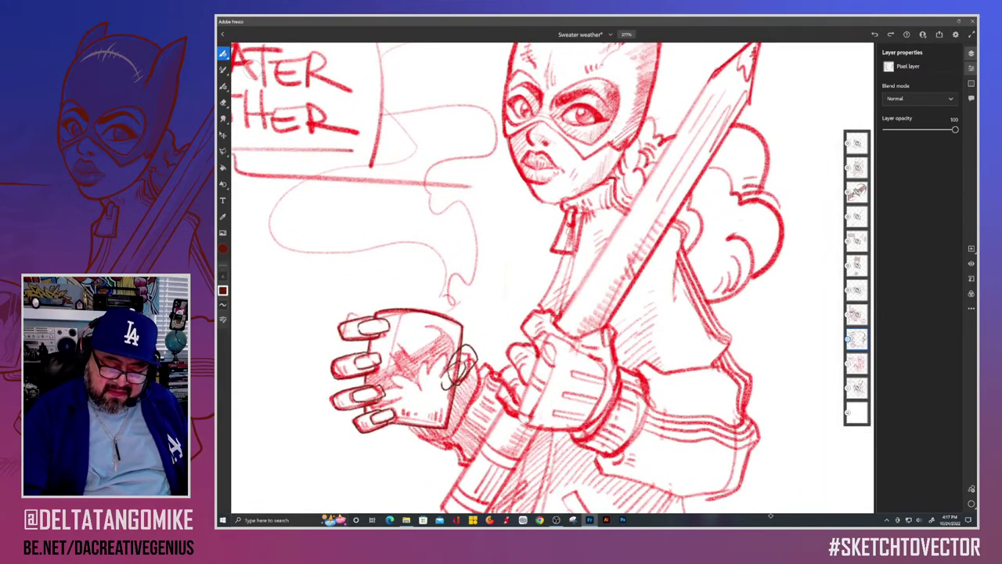
left_click_drag(617, 201, 680, 222)
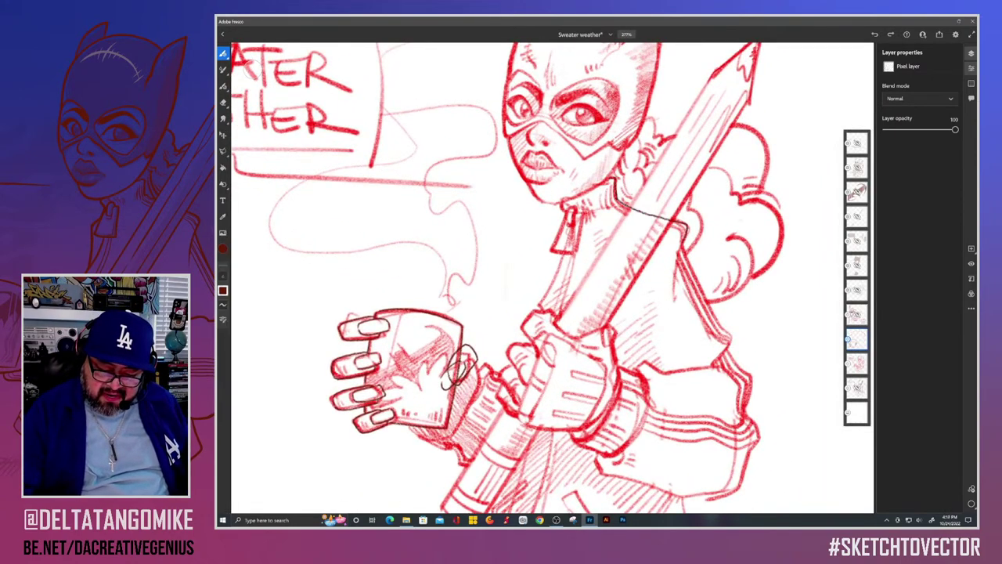
key("ctrl+z")
scroll(252, 69, "up", 3)
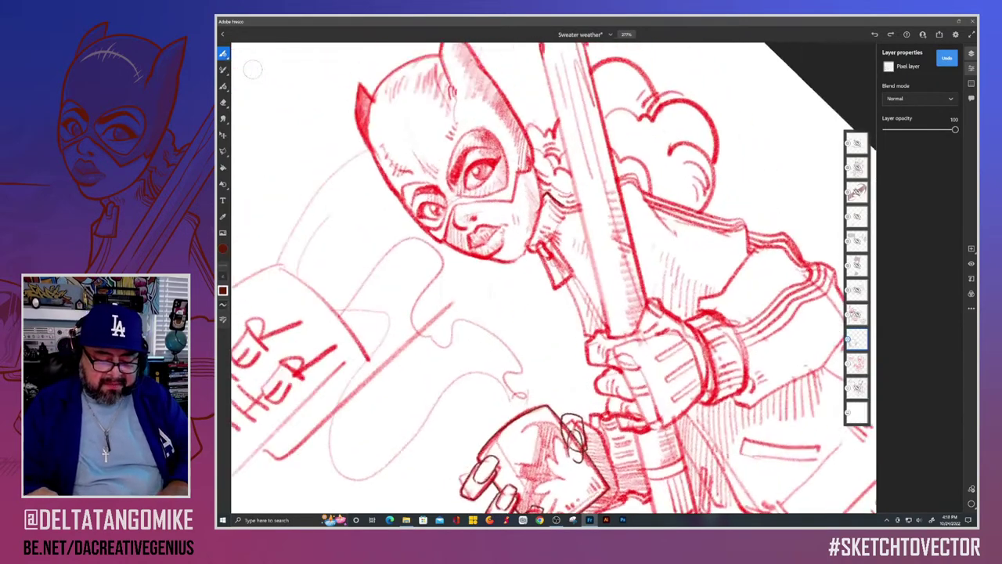
scroll(252, 69, "up", 2)
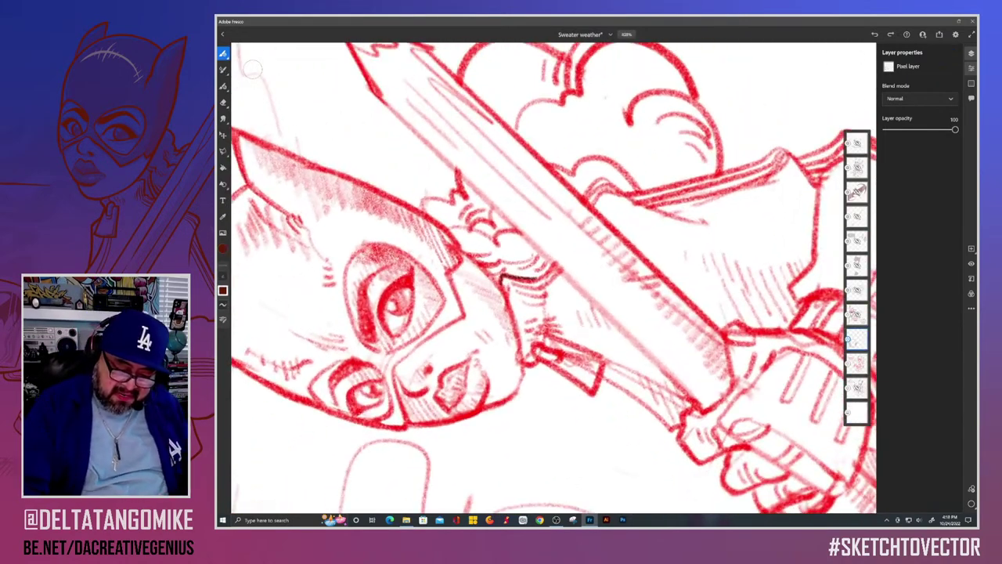
mouse_move(633, 198)
left_mouse_down()
mouse_move(608, 181)
mouse_move(577, 205)
mouse_move(539, 274)
left_mouse_up()
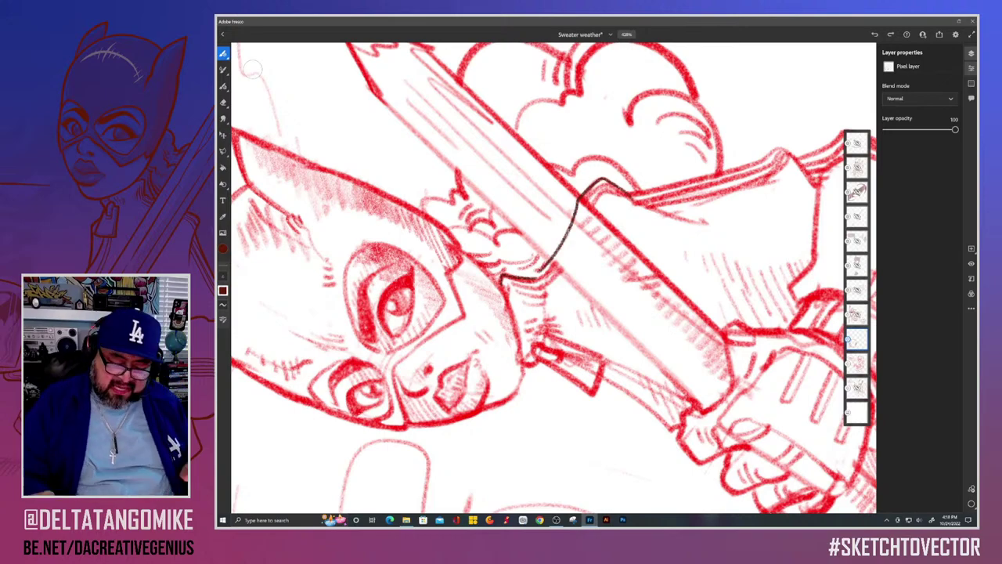
scroll(252, 69, "down", 2)
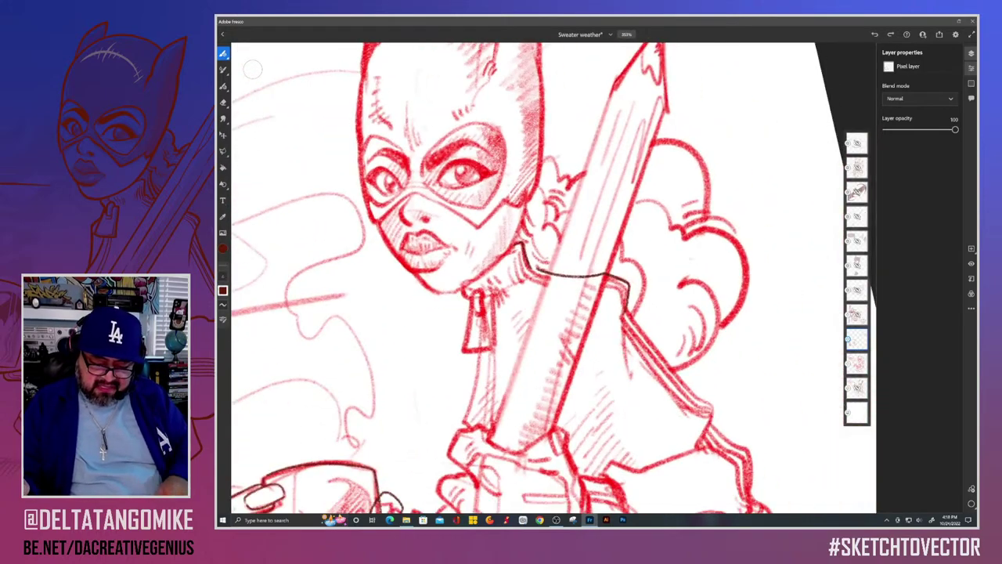
Step: Trace the outer edge of the jacket's shoulder and upper sleeve down to the elbow fold
scroll(252, 69, "down", 4)
scroll(252, 69, "up", 5)
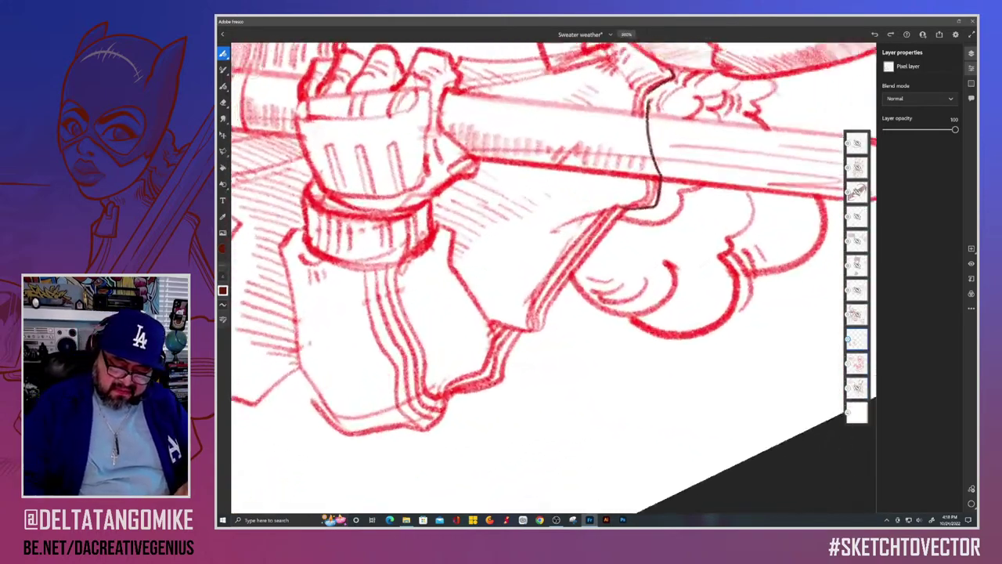
mouse_move(675, 236)
left_mouse_down()
mouse_move(558, 350)
mouse_move(529, 365)
mouse_move(495, 351)
mouse_move(495, 416)
mouse_move(435, 426)
left_mouse_up()
scroll(554, 278, "down", 4)
scroll(554, 278, "up", 5)
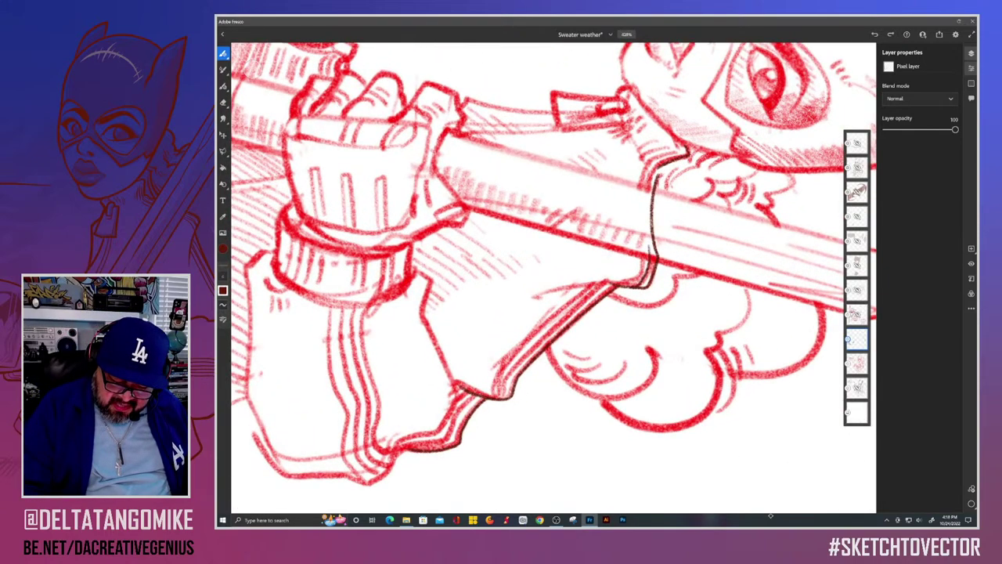
Step: Trace the short inner stripe lines at the shoulder's bend beside the pencil
mouse_move(644, 247)
left_mouse_down()
mouse_move(637, 279)
mouse_move(612, 283)
left_mouse_up()
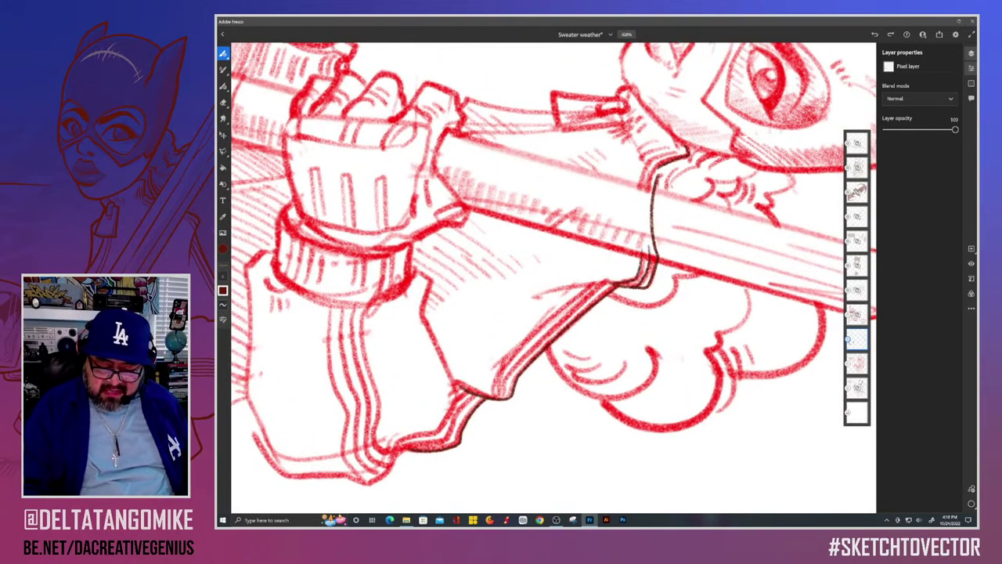
key("ctrl+z")
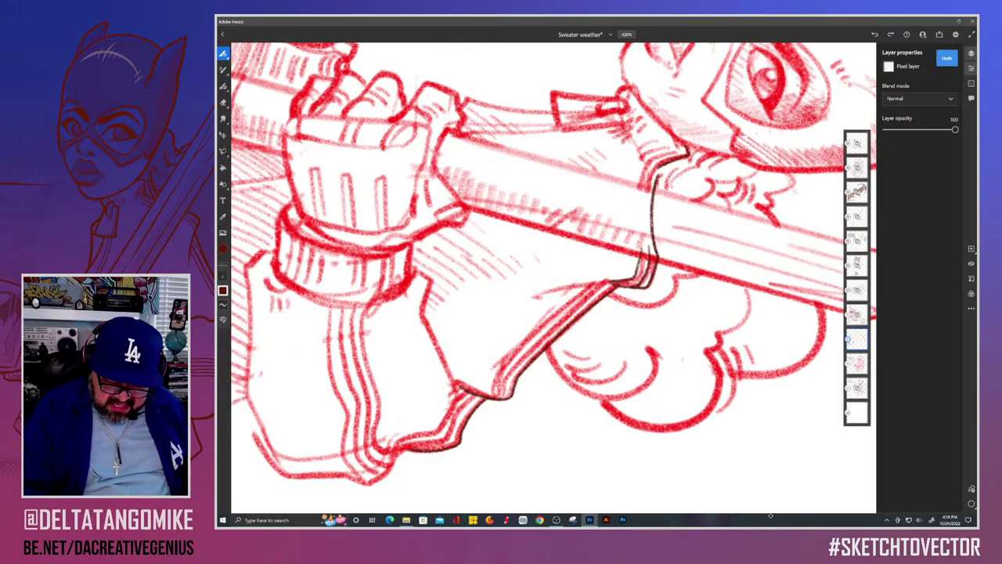
left_click_drag(630, 240, 601, 278)
scroll(553, 278, "up", 2)
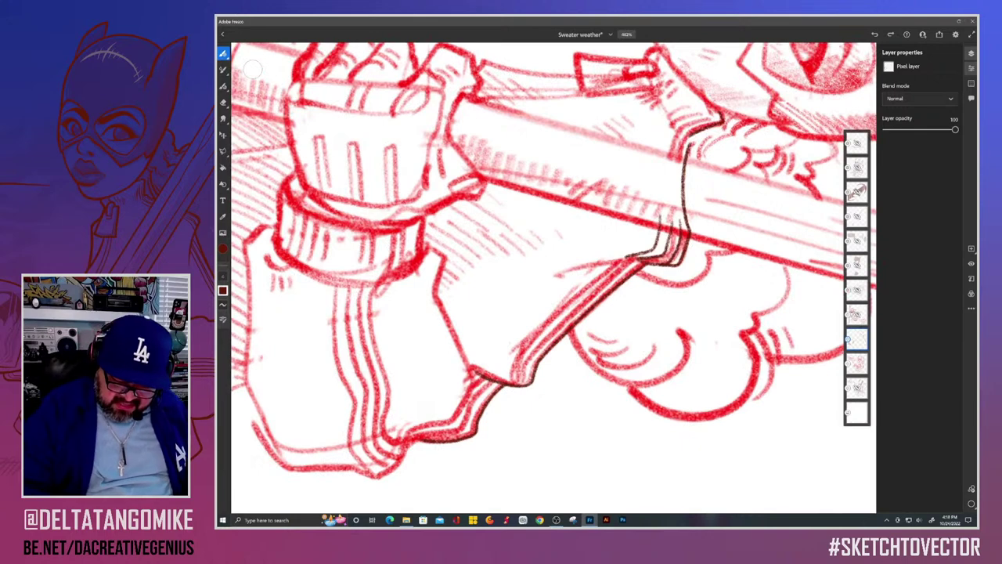
Step: Trace the parallel stripe lines down the upper sleeve to its first fold
mouse_move(625, 267)
left_mouse_down()
mouse_move(543, 343)
mouse_move(523, 383)
left_mouse_up()
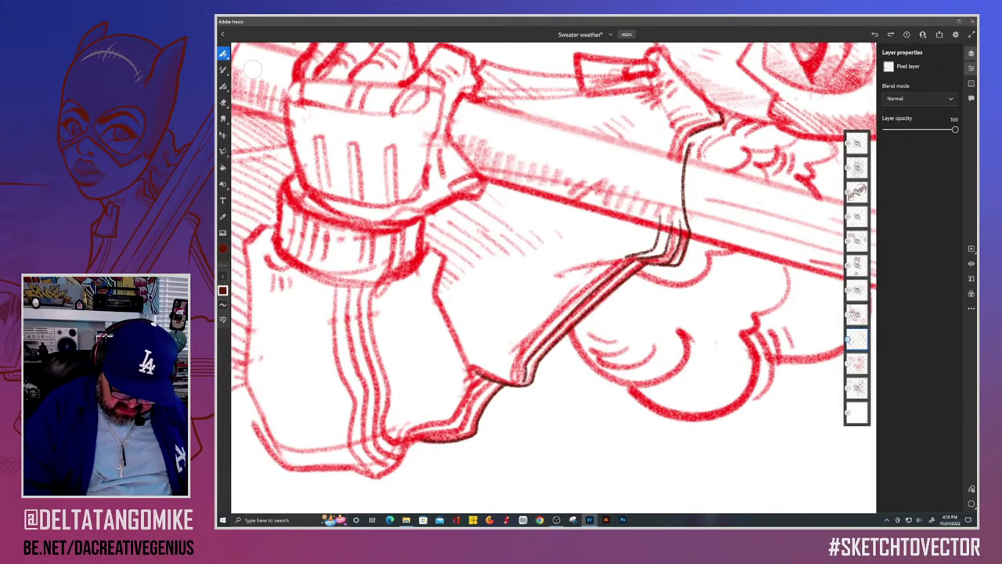
mouse_move(623, 259)
left_mouse_down()
mouse_move(529, 340)
mouse_move(512, 382)
left_mouse_up()
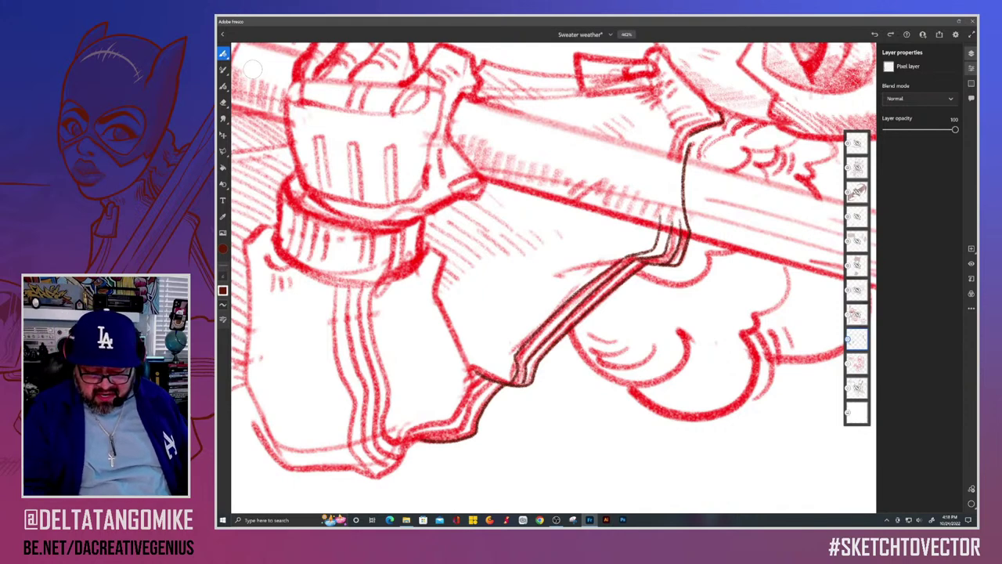
mouse_move(636, 254)
left_mouse_down()
mouse_move(598, 261)
mouse_move(537, 318)
mouse_move(507, 348)
mouse_move(504, 381)
left_mouse_up()
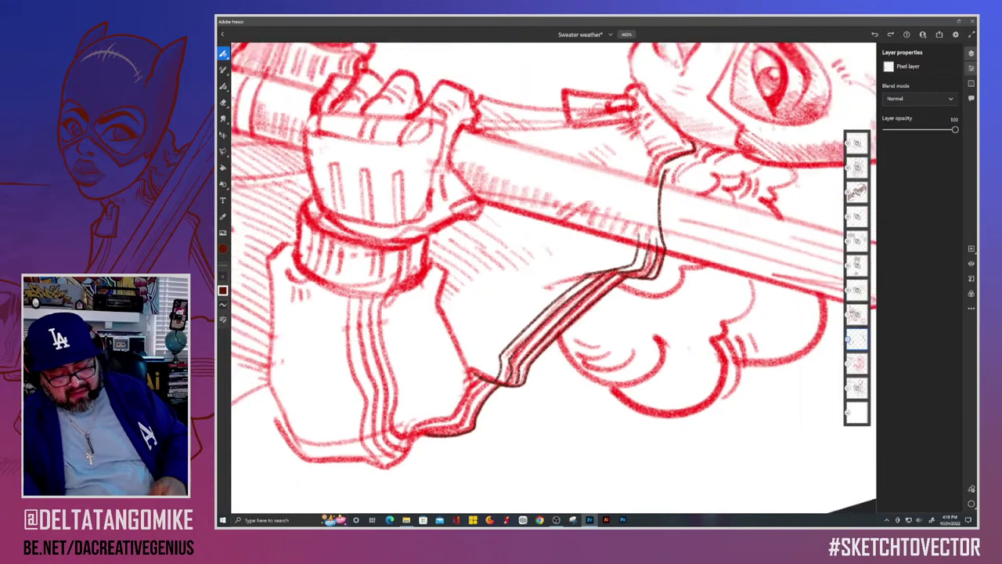
Step: Try drawing the jacket's front contour from the zipper pull past the gripping hand to the waist
scroll(553, 278, "down", 5)
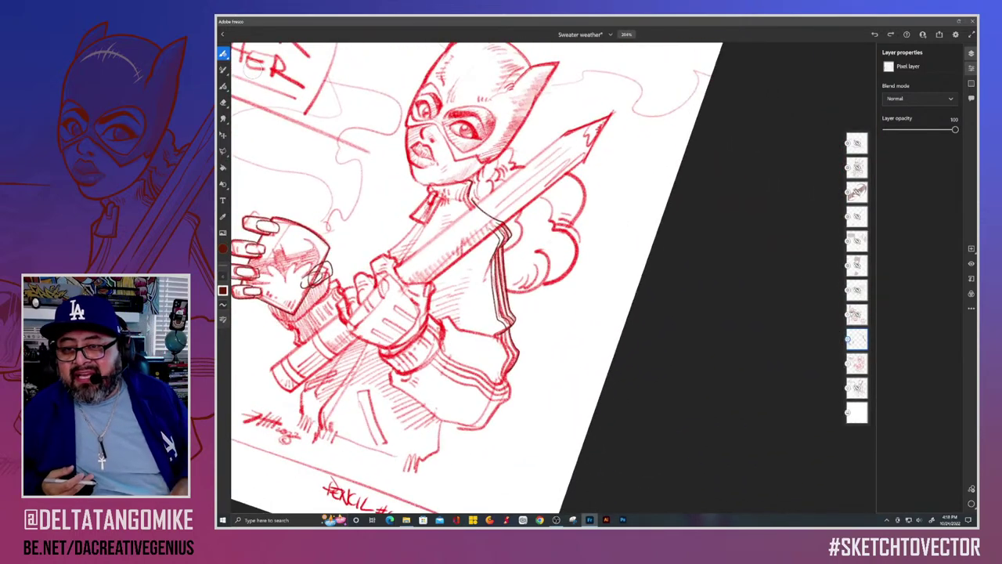
scroll(553, 278, "down", 2)
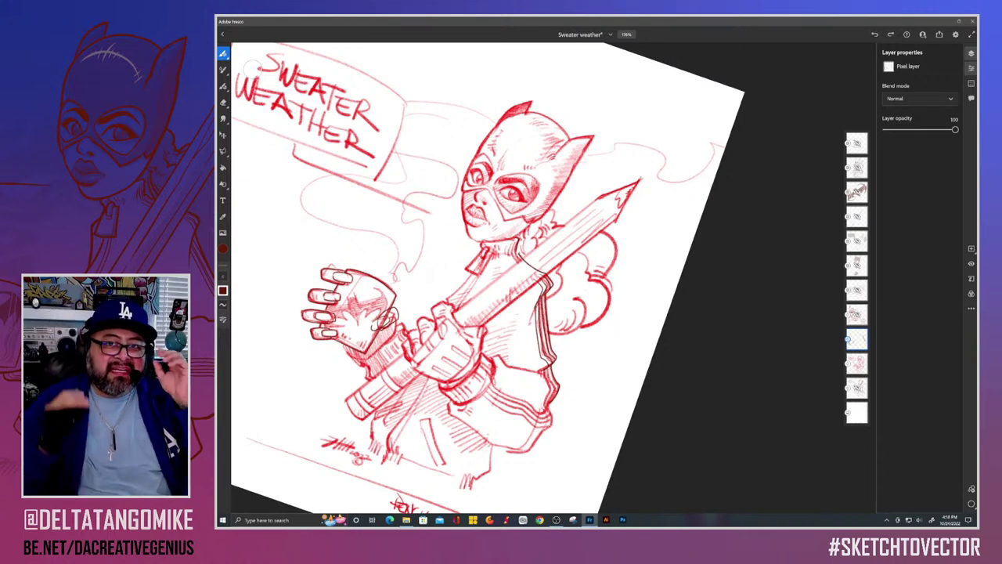
left_click_drag(640, 180, 562, 105)
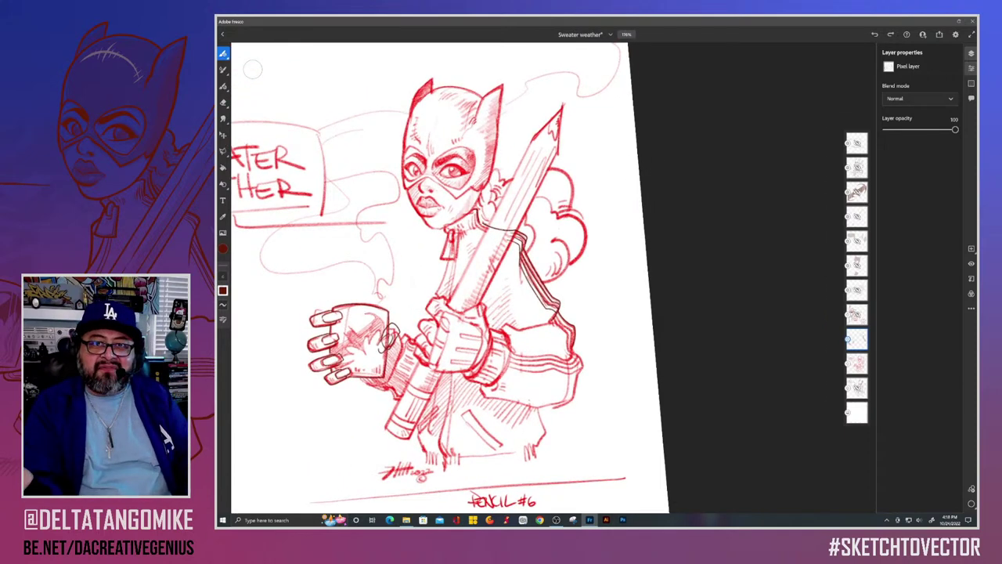
left_click_drag(454, 274, 494, 256)
scroll(478, 278, "up", 1)
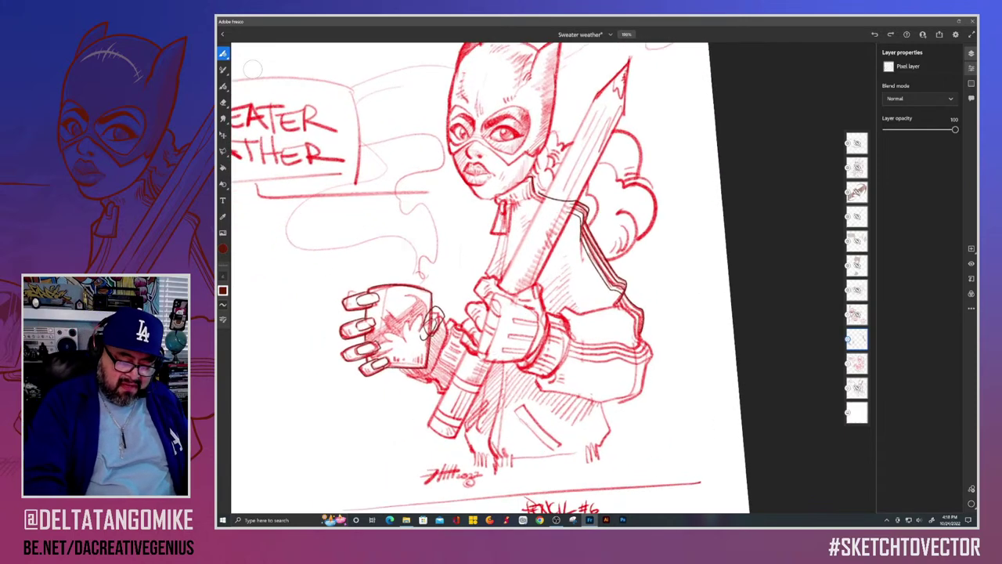
left_click_drag(508, 205, 485, 437)
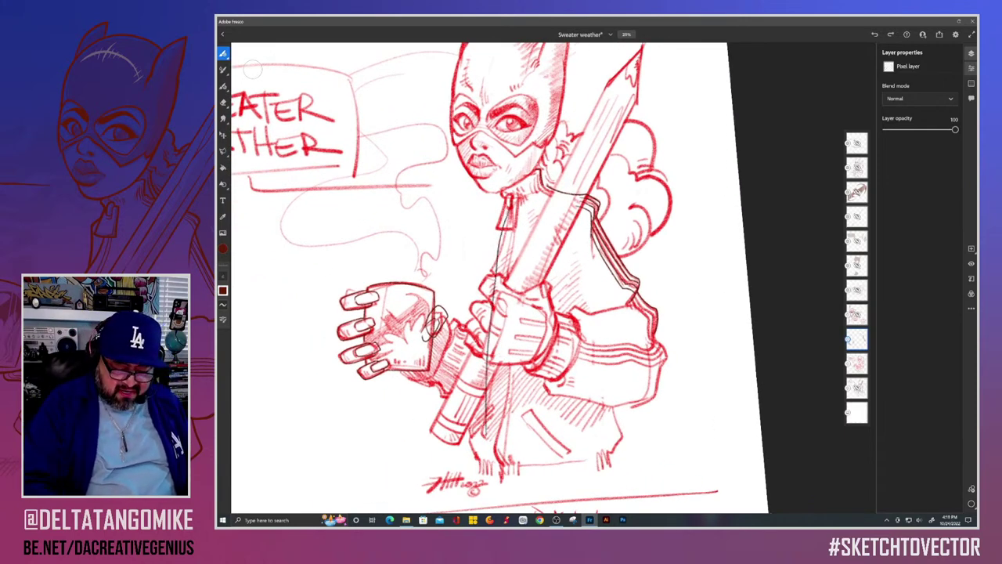
key("ctrl+z")
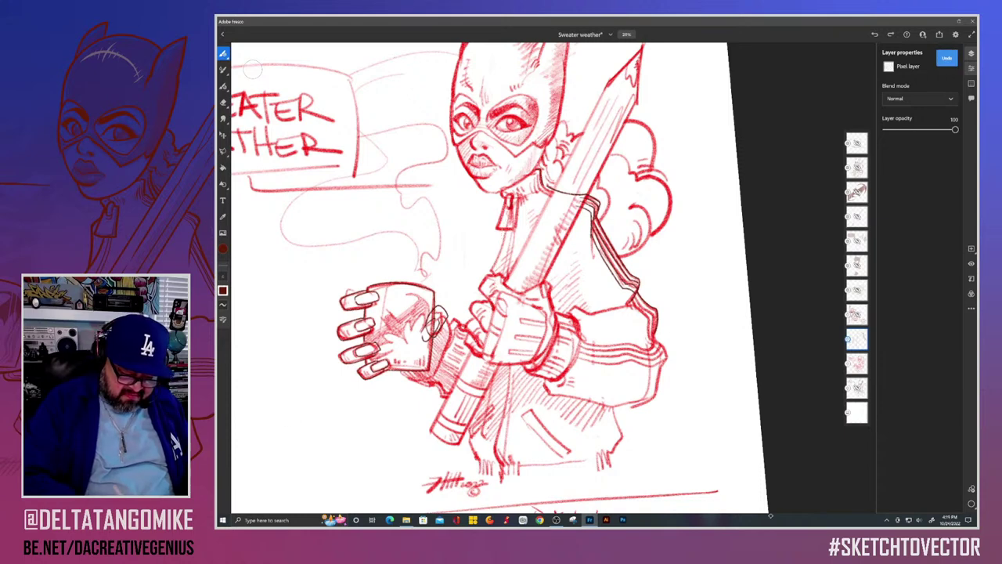
left_click_drag(509, 207, 473, 454)
left_click_drag(502, 237, 487, 269)
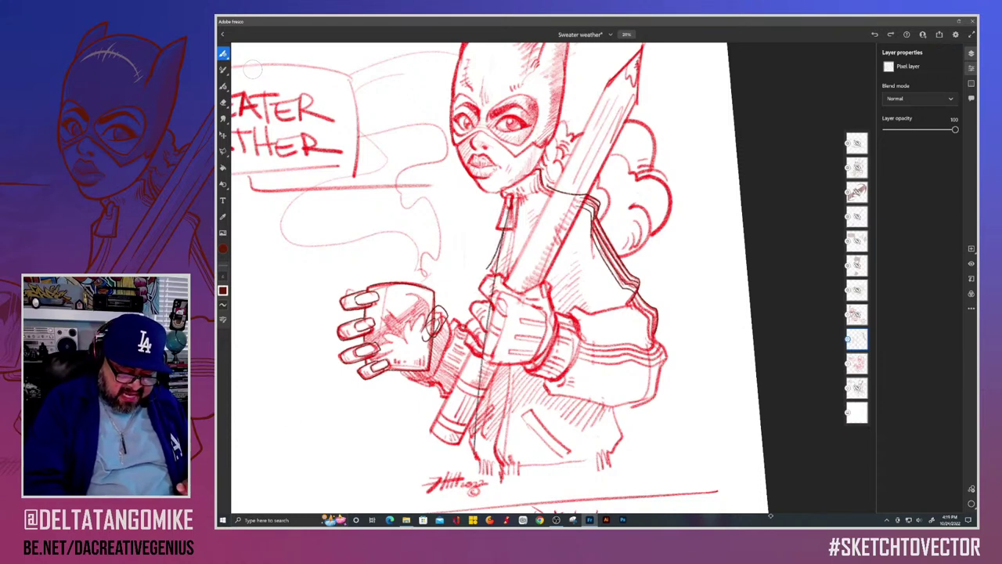
key("ctrl+z")
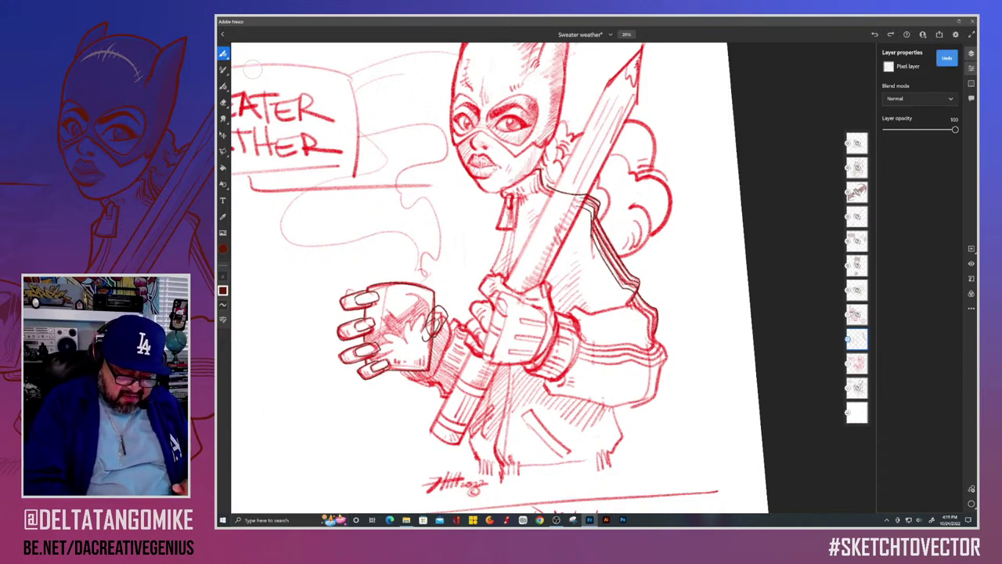
Step: Try the front contour in separate chest and torso sections with a fuller chest outline, and undo all of it
left_click_drag(507, 230, 492, 270)
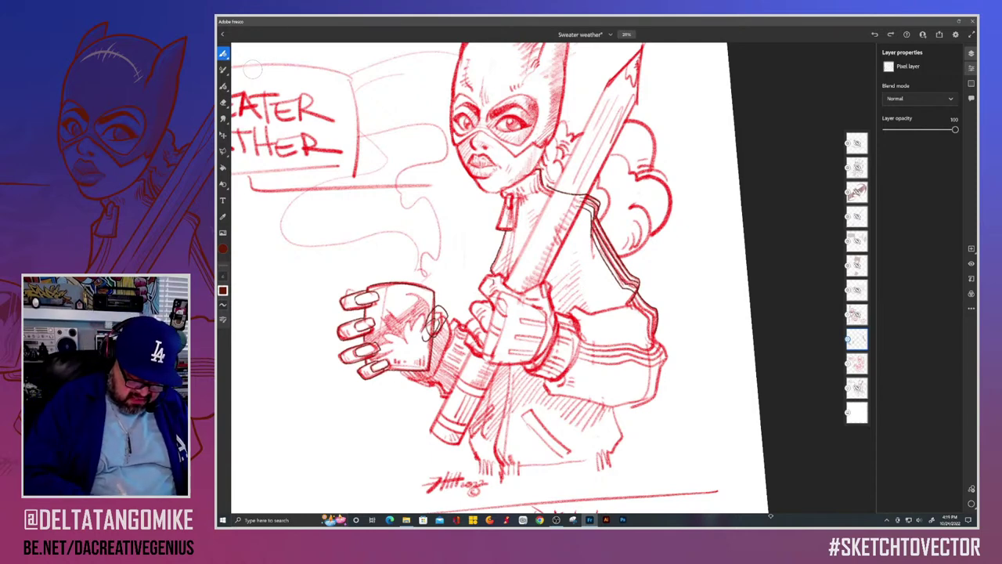
left_click_drag(494, 282, 470, 453)
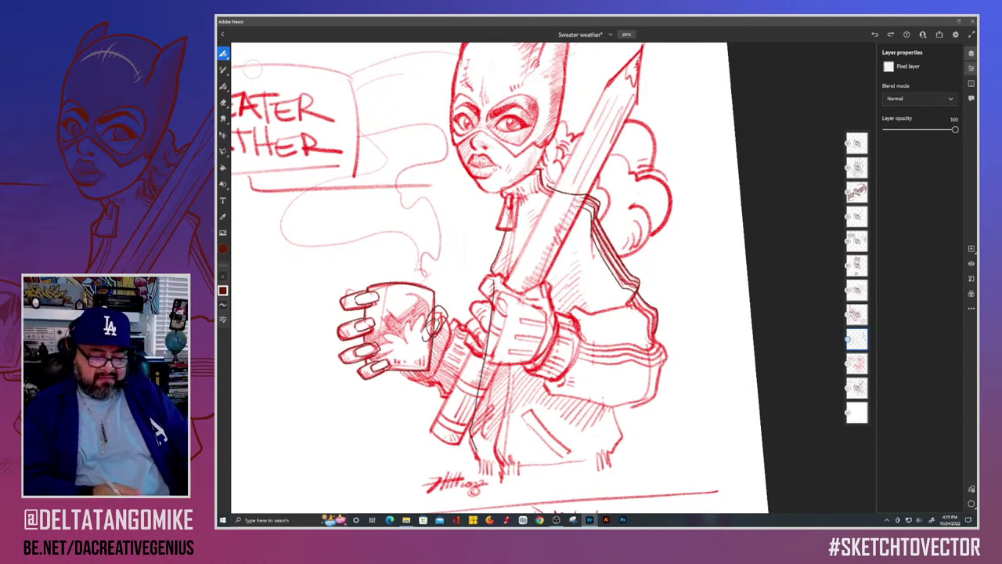
mouse_move(497, 253)
left_mouse_down()
mouse_move(493, 222)
mouse_move(503, 211)
left_mouse_up()
left_click_drag(500, 211, 496, 254)
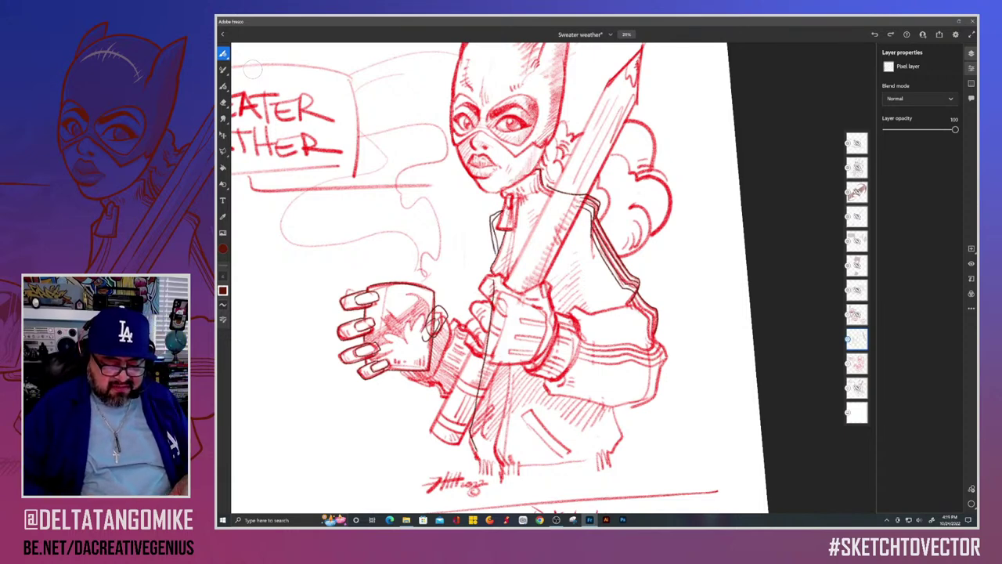
key("ctrl+z")
key("ctrl+z")
key("ctrl+z")
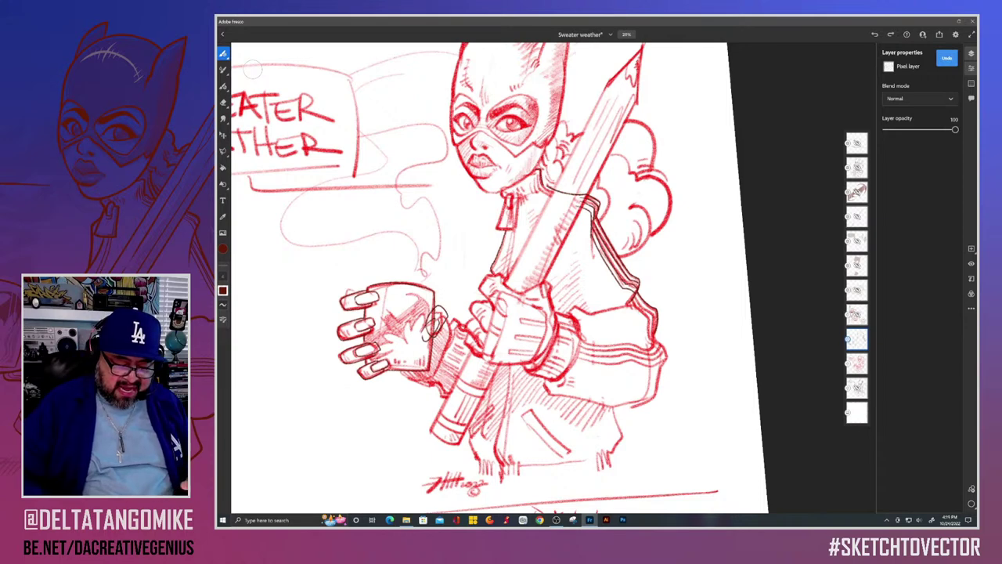
key("ctrl+z")
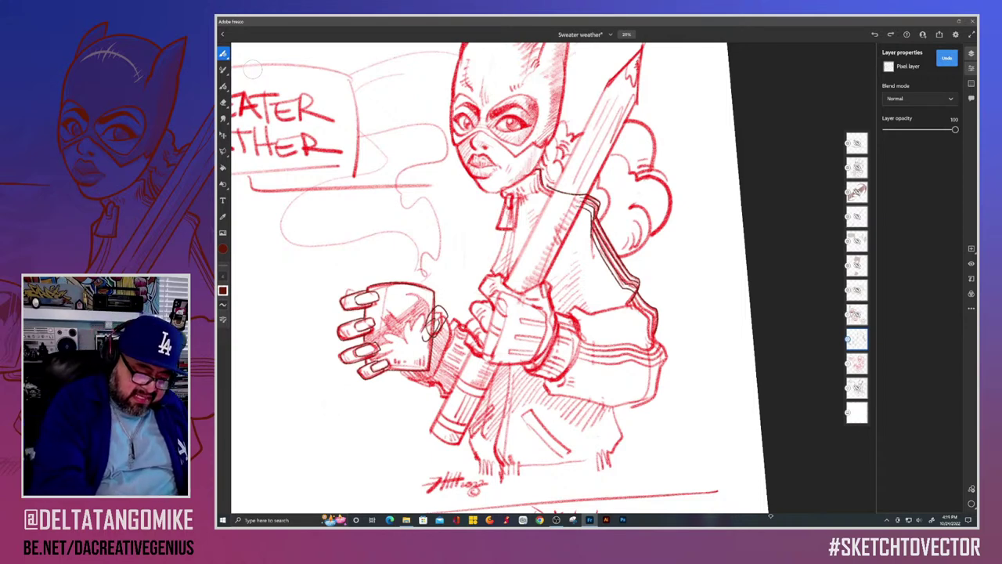
Step: Try outlining the face around the chin and the chest edge below the zipper, and undo both
mouse_move(451, 72)
left_mouse_down()
mouse_move(460, 164)
mouse_move(496, 192)
mouse_move(555, 143)
left_mouse_up()
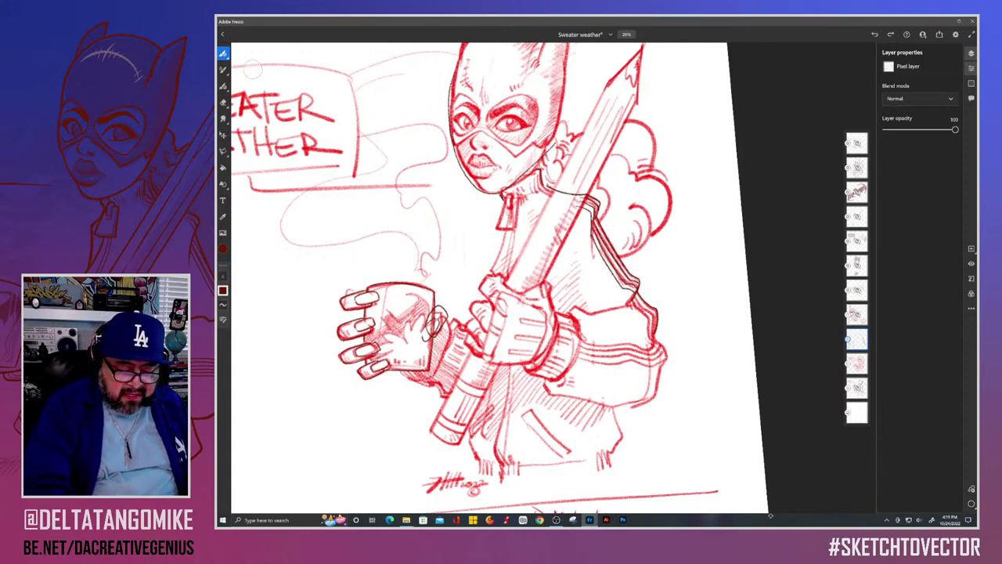
mouse_move(504, 202)
left_mouse_down()
mouse_move(515, 230)
mouse_move(517, 198)
mouse_move(489, 272)
left_mouse_up()
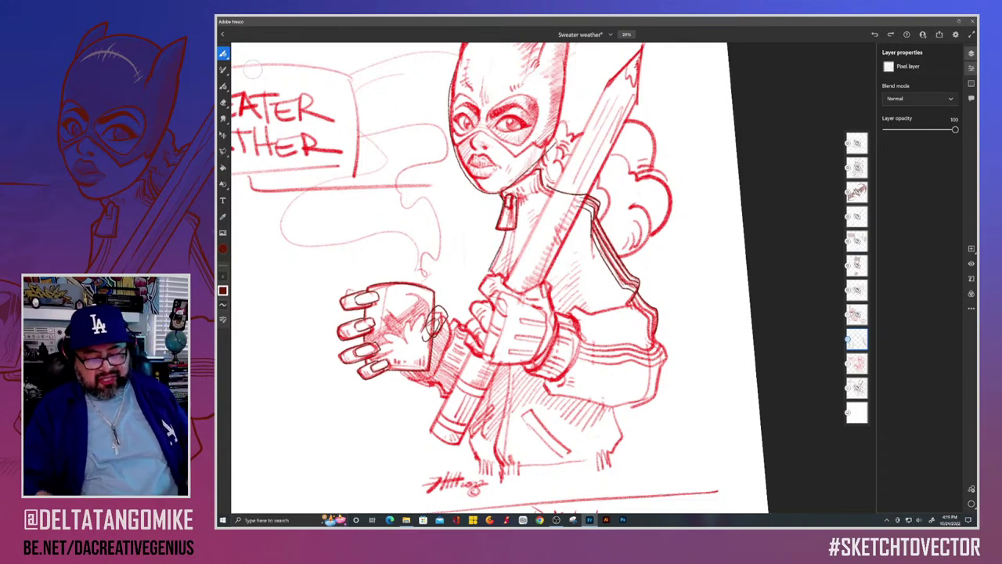
key("ctrl+z")
key("ctrl+z")
key("ctrl+z")
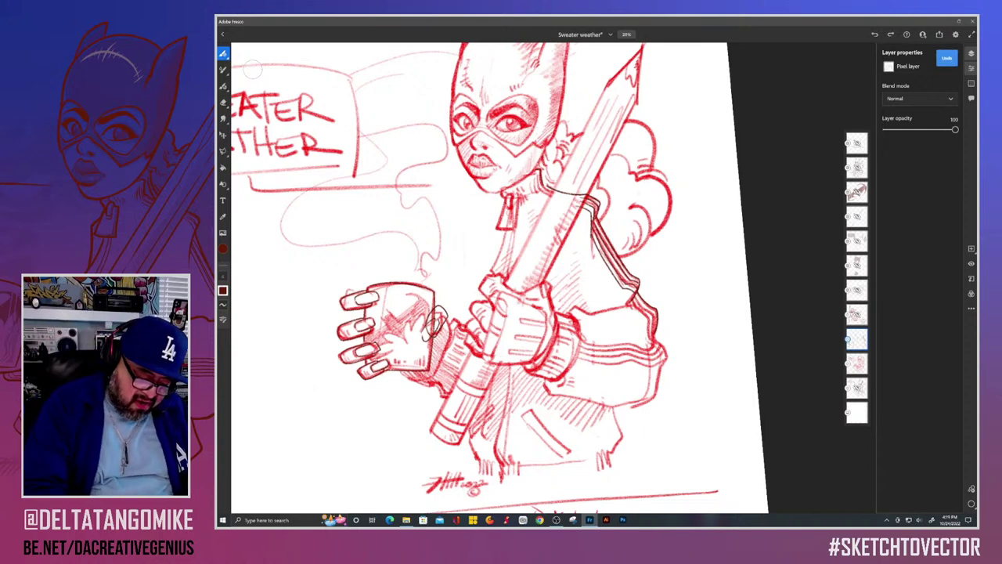
Step: Try a chest outline set outside the sketched jacket front, and undo it
mouse_move(502, 208)
left_mouse_down()
mouse_move(487, 224)
mouse_move(487, 263)
left_mouse_up()
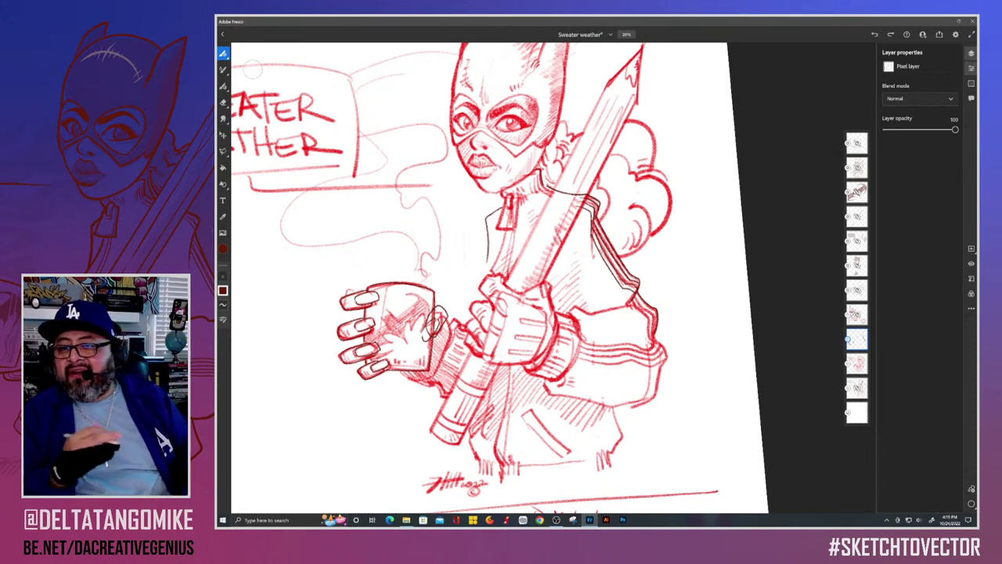
scroll(491, 376, "down", 2)
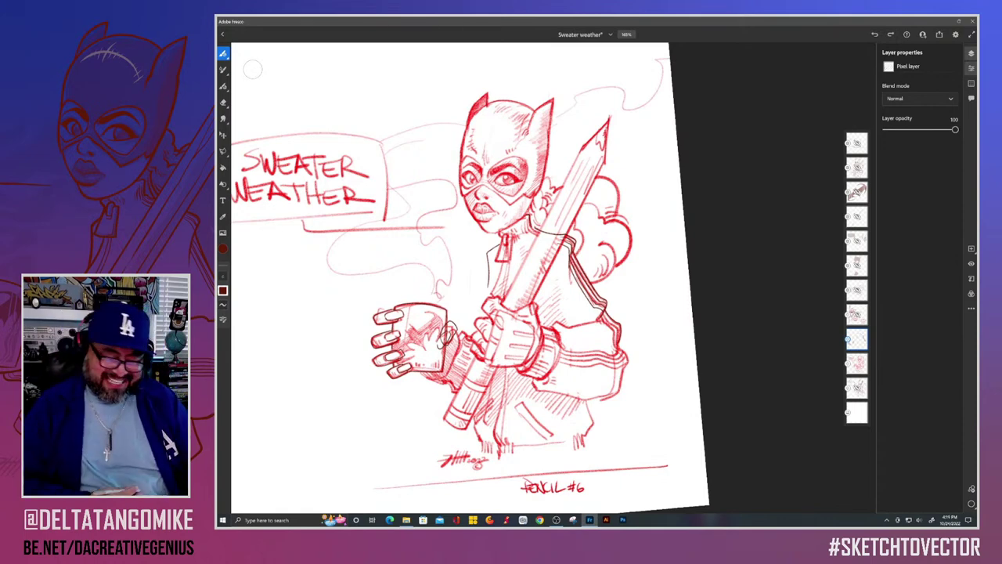
key("super+a")
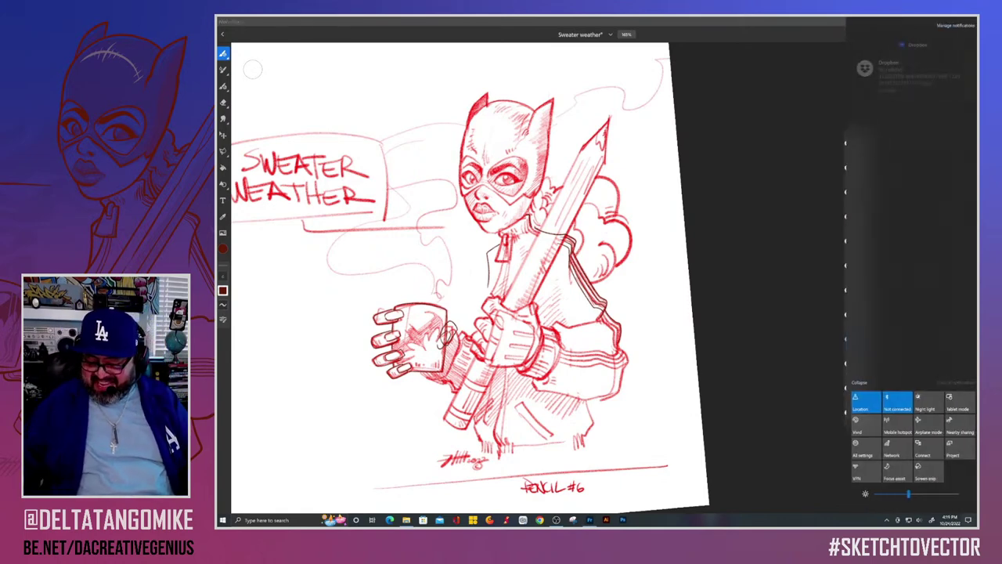
key("super+a")
key("ctrl+z")
Step: Delete the layer holding the dark brown tracing lines
scroll(470, 423, "up", 1)
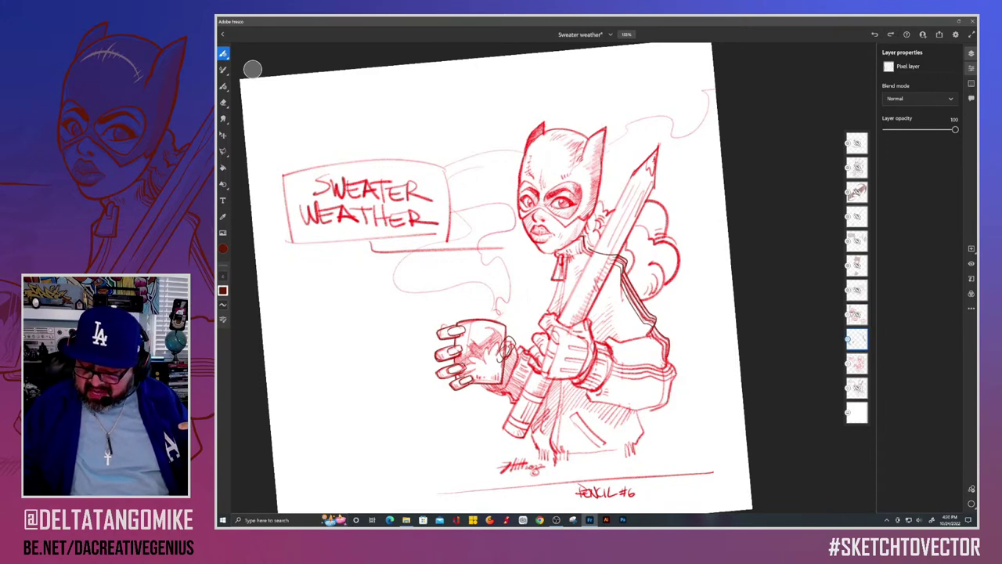
left_click(857, 339)
left_click(799, 455)
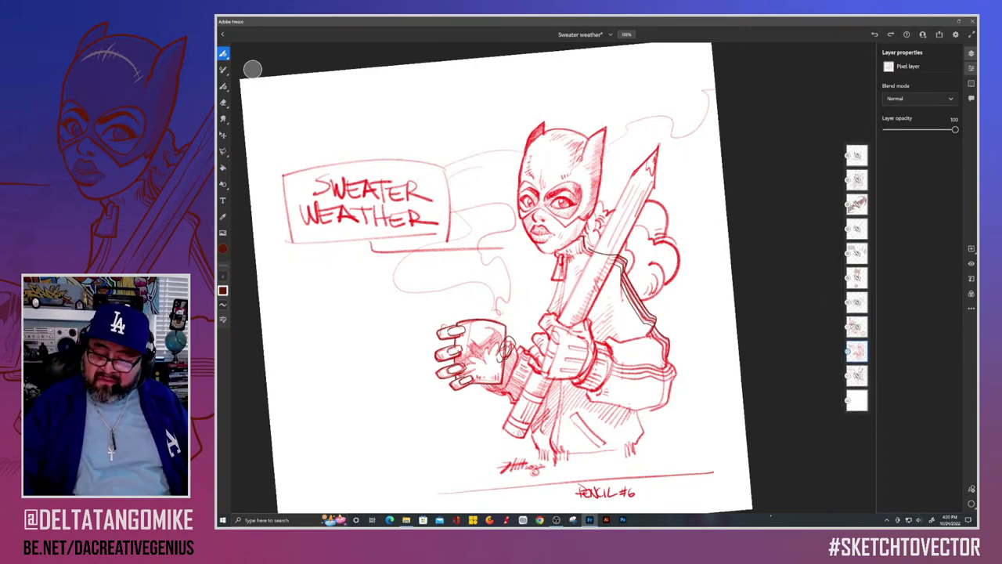
Step: Reduce the opacity of the red pencil sketch layer and show the hidden vector line art layer
left_click_drag(956, 130, 915, 130)
left_click(857, 181)
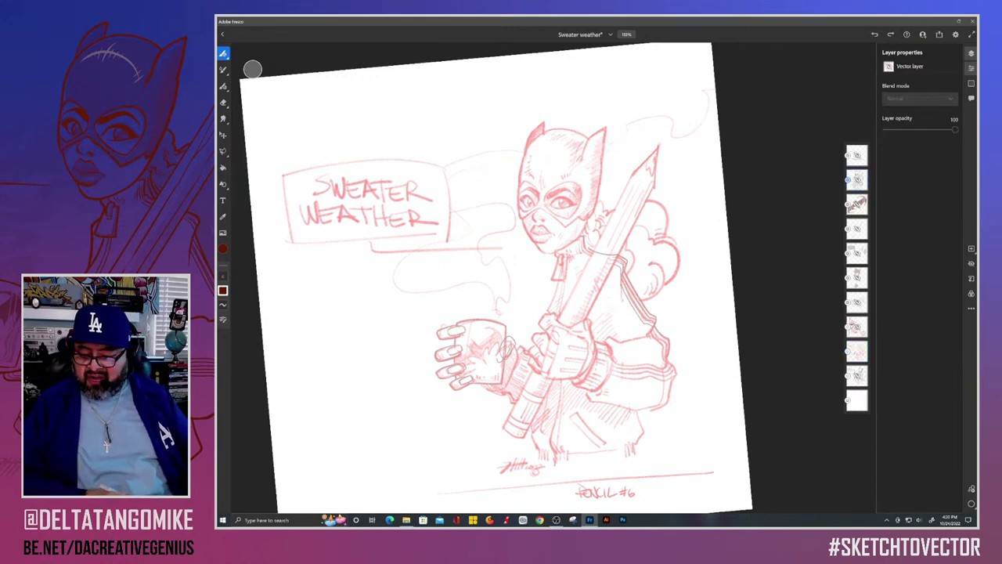
left_click(972, 264)
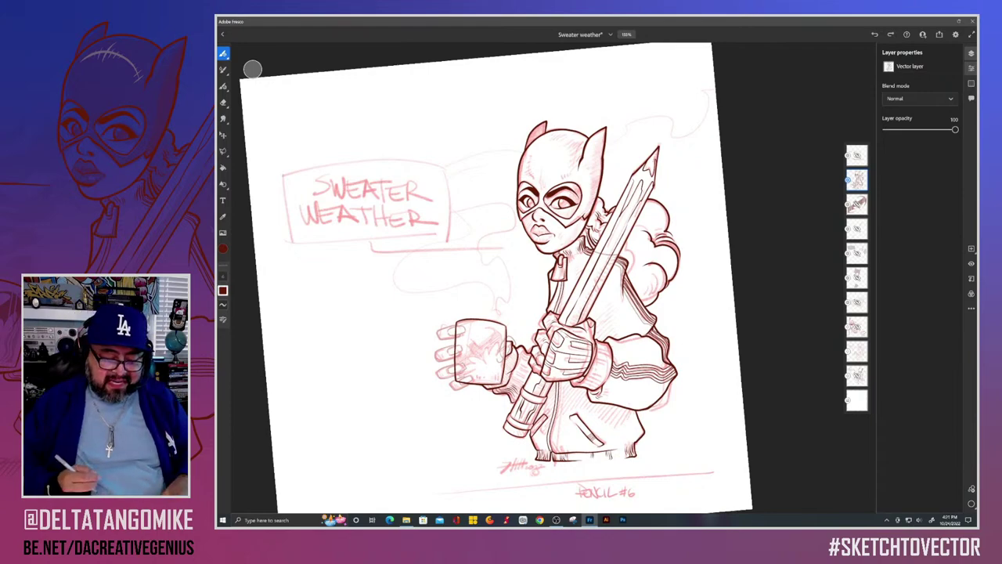
Step: Try an arrow pointing at the jacket front beside the zipper pull, and undo it
scroll(549, 310, "up", 5)
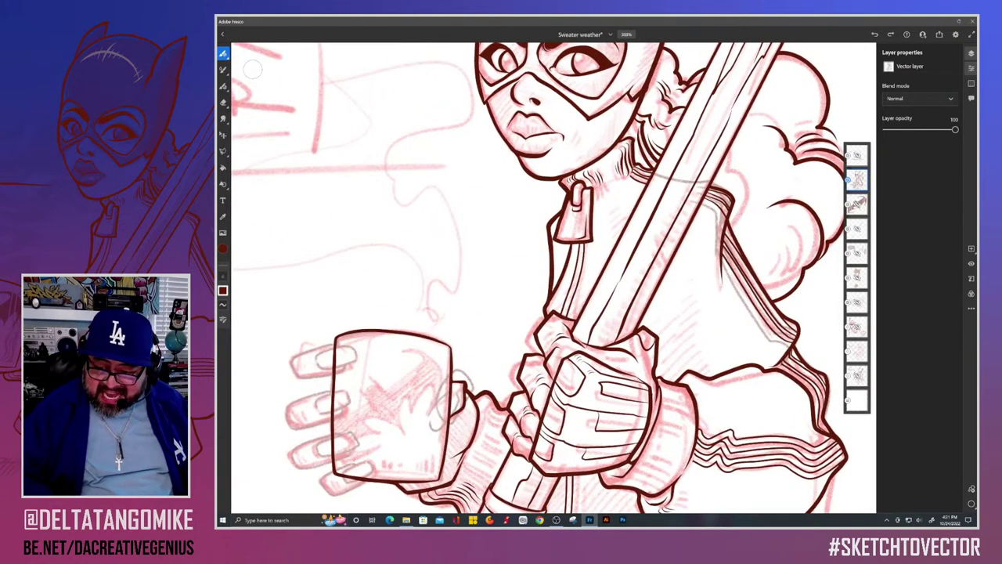
mouse_move(503, 194)
left_mouse_down()
mouse_move(538, 217)
mouse_move(526, 226)
left_mouse_up()
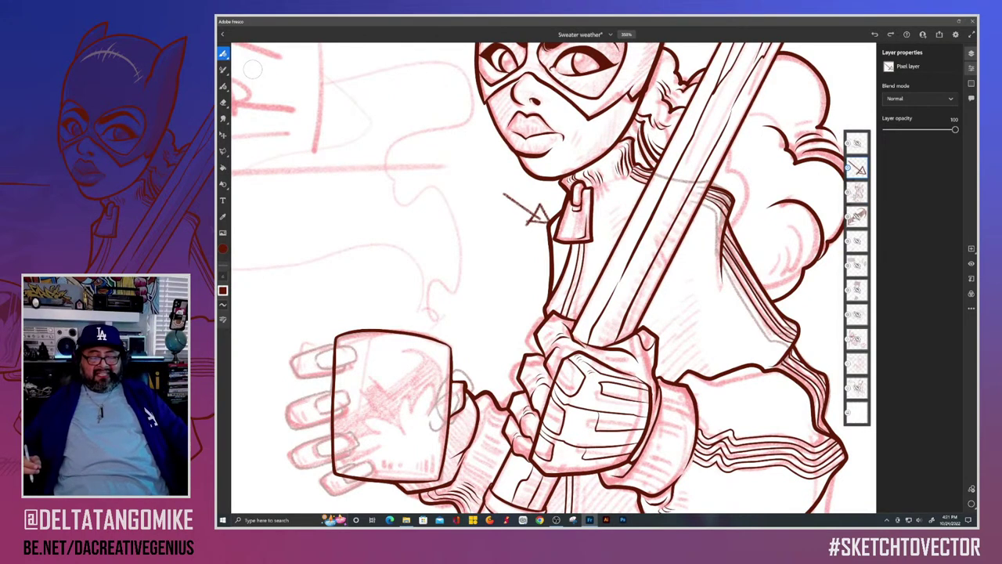
key("ctrl+z")
key("ctrl+z")
key("ctrl+z")
key("ctrl+z")
key("ctrl+z")
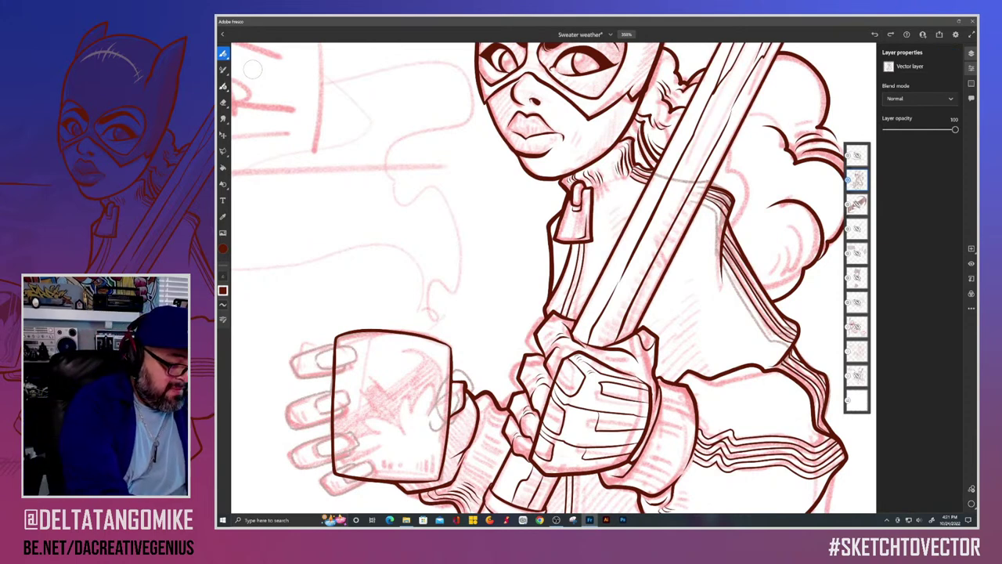
Step: Switch to the vector brush and add a new layer above the line art
left_click(223, 86)
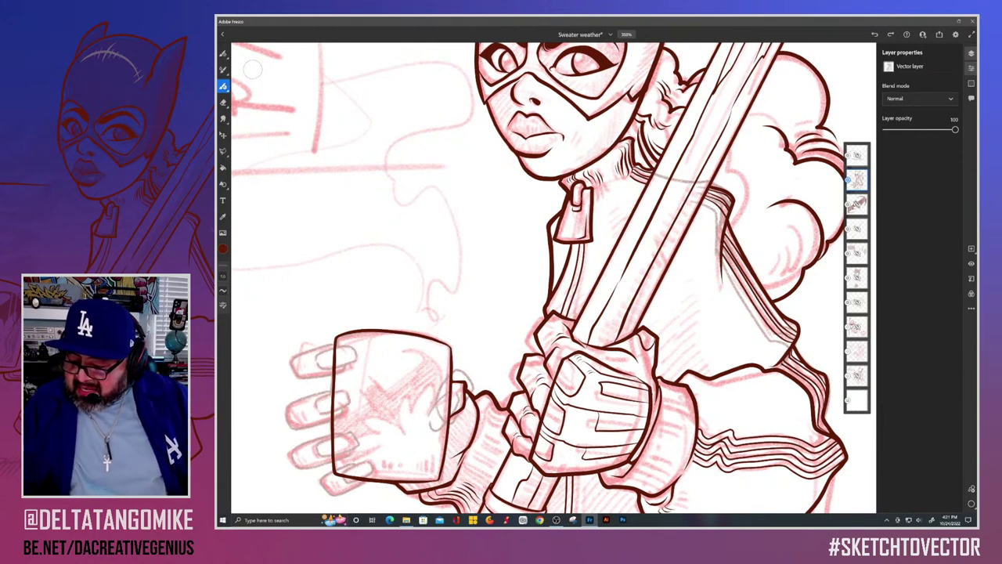
left_click(971, 248)
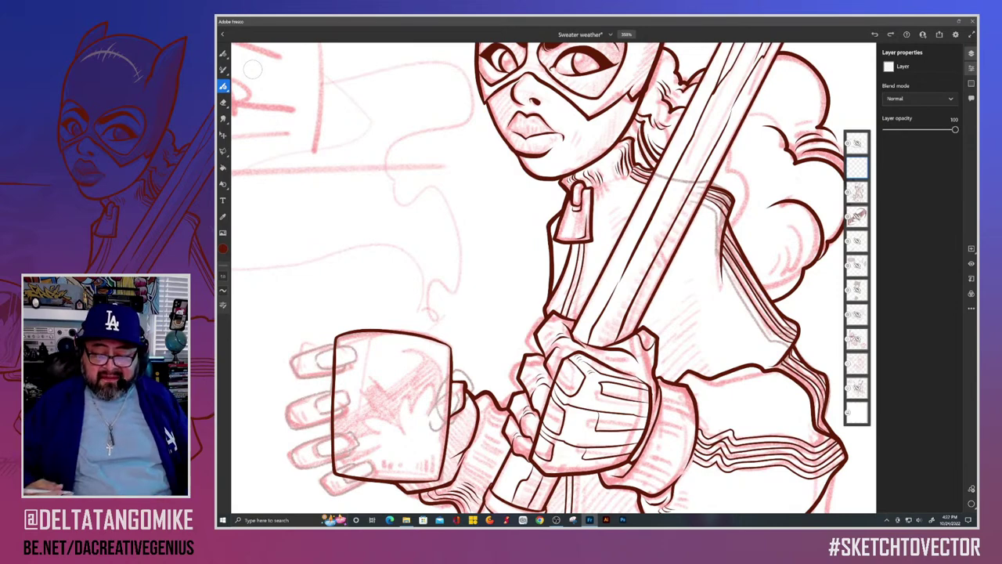
Step: Try tapered vector brush strokes across the pencil and the top of the gloved hand, and undo them
scroll(413, 292, "down", 3)
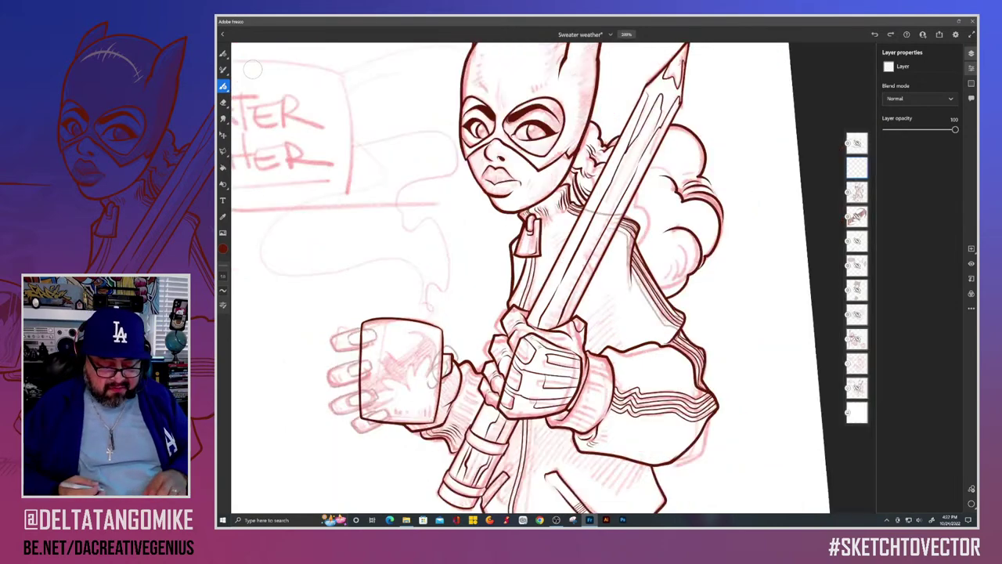
scroll(526, 341, "up", 10)
scroll(553, 278, "up", 1)
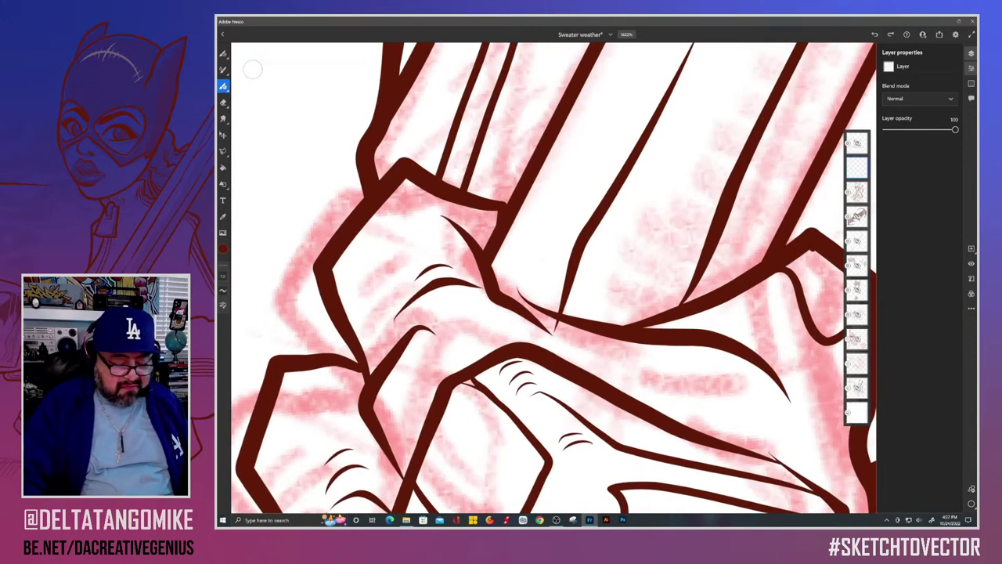
mouse_move(644, 216)
left_mouse_down()
mouse_move(619, 324)
mouse_move(753, 423)
left_mouse_up()
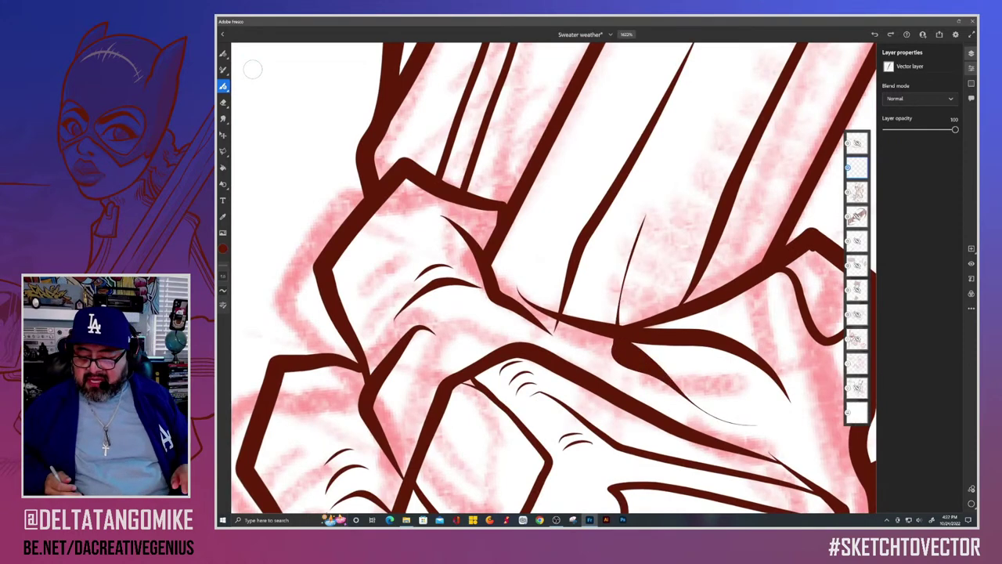
key("ctrl+z")
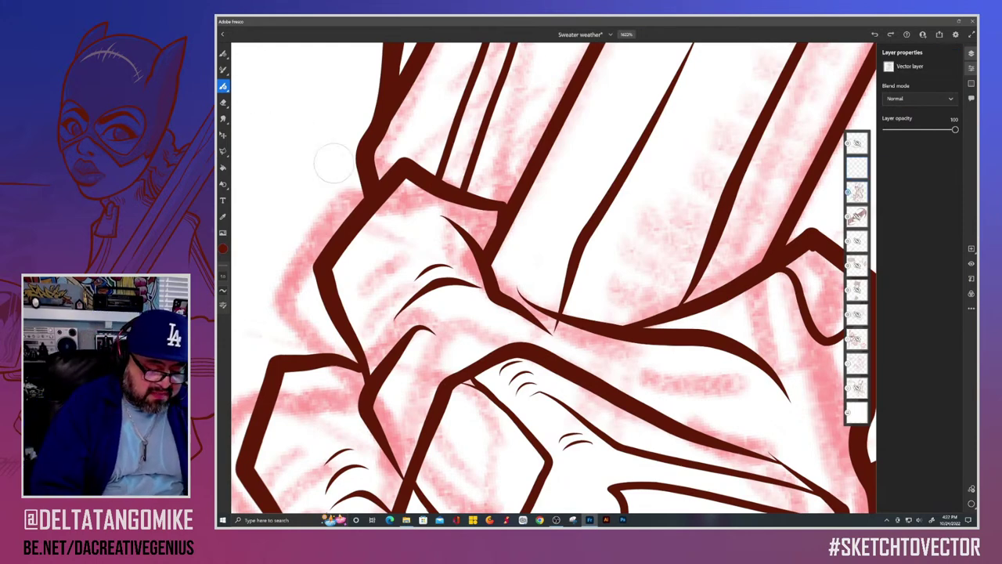
Step: Trim the overshooting line ends on the line art layer where the pencil meets the glove and along the glove's back edge
left_click(392, 247)
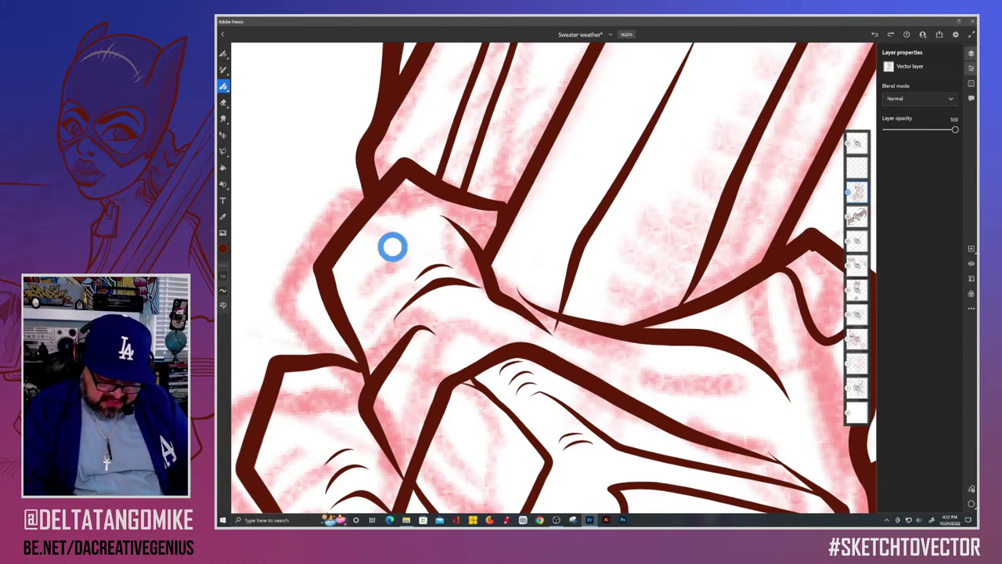
left_click_drag(559, 321, 555, 332)
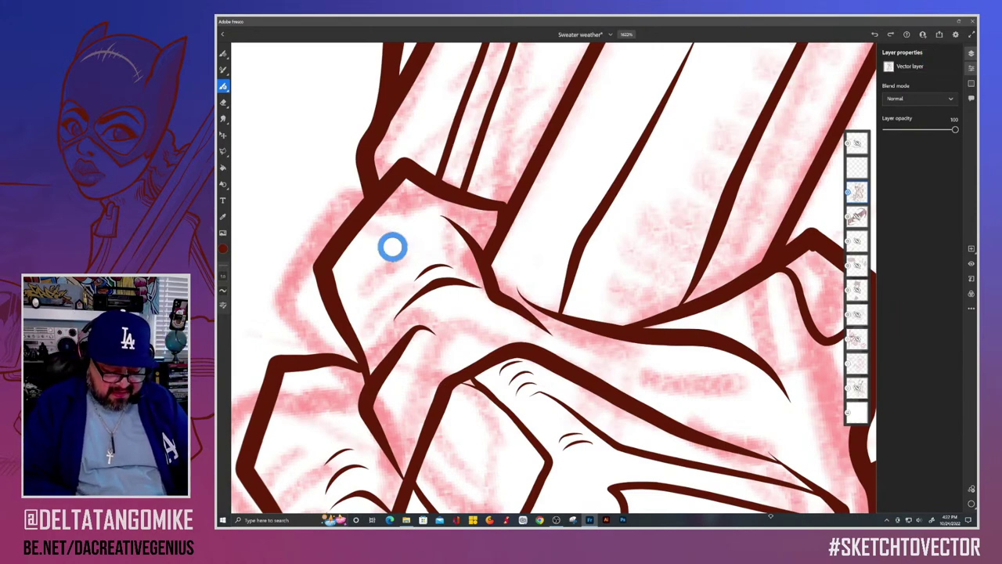
scroll(393, 247, "up", 4)
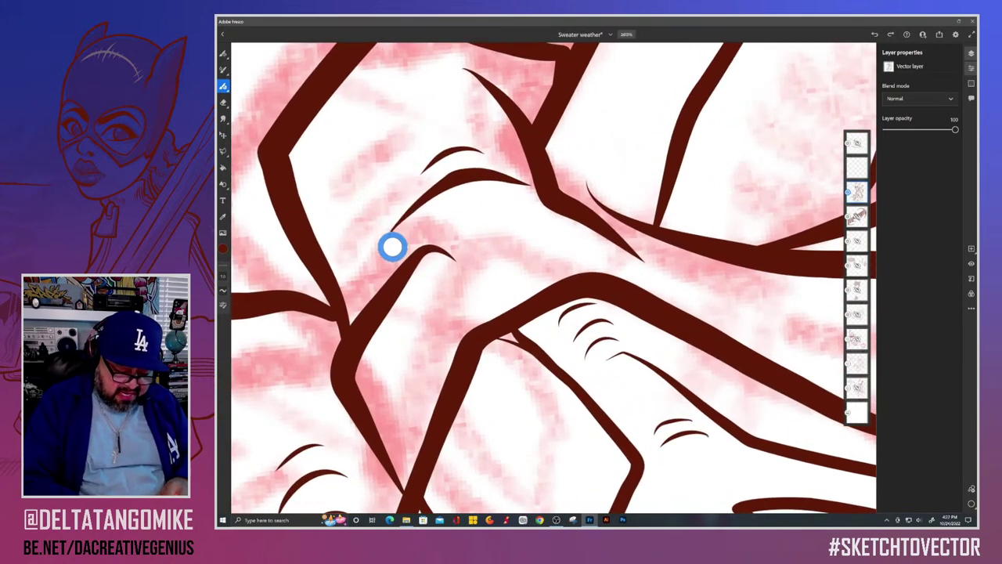
scroll(392, 247, "down", 5)
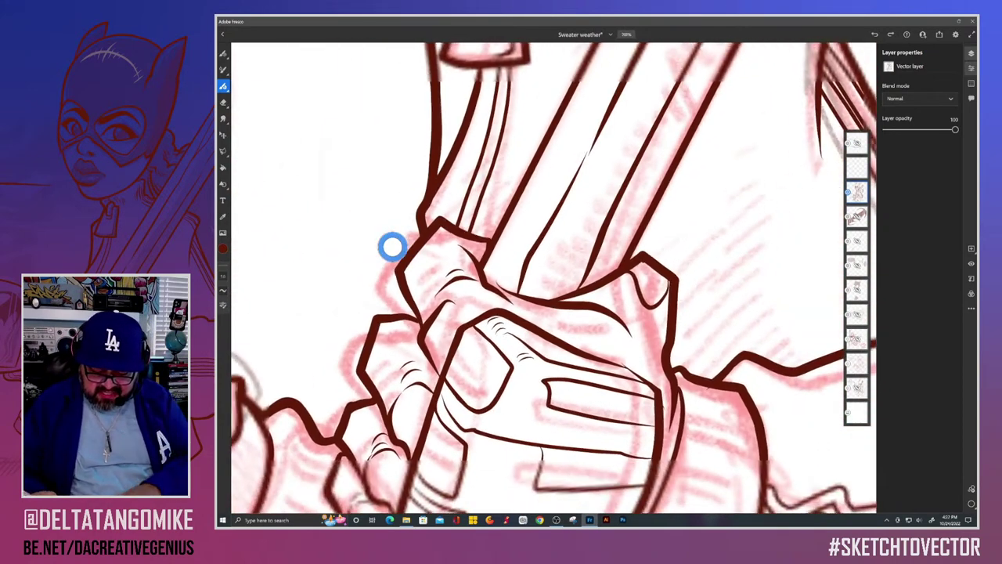
scroll(392, 247, "up", 5)
scroll(554, 278, "up", 1)
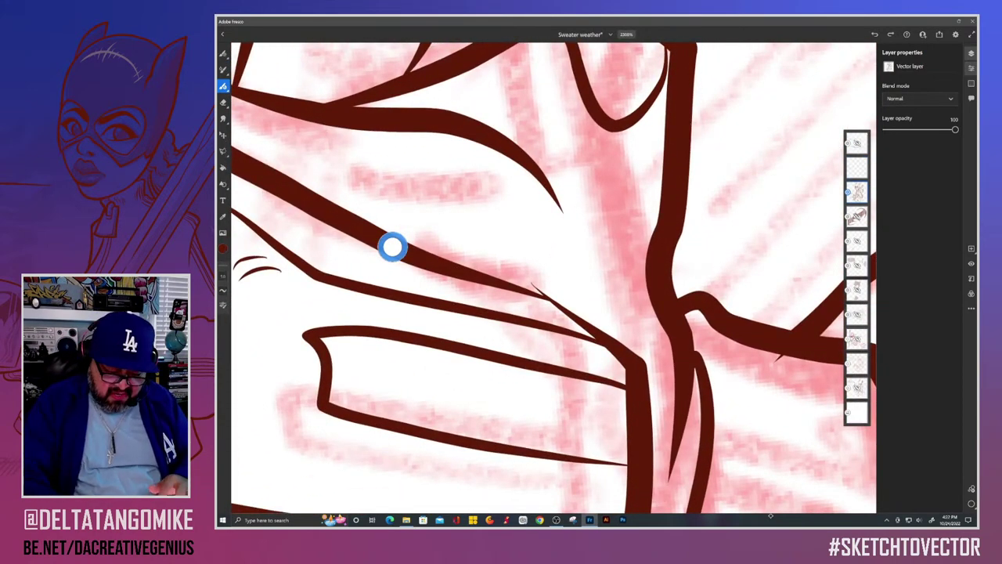
left_click_drag(532, 285, 548, 297)
scroll(392, 247, "down", 2)
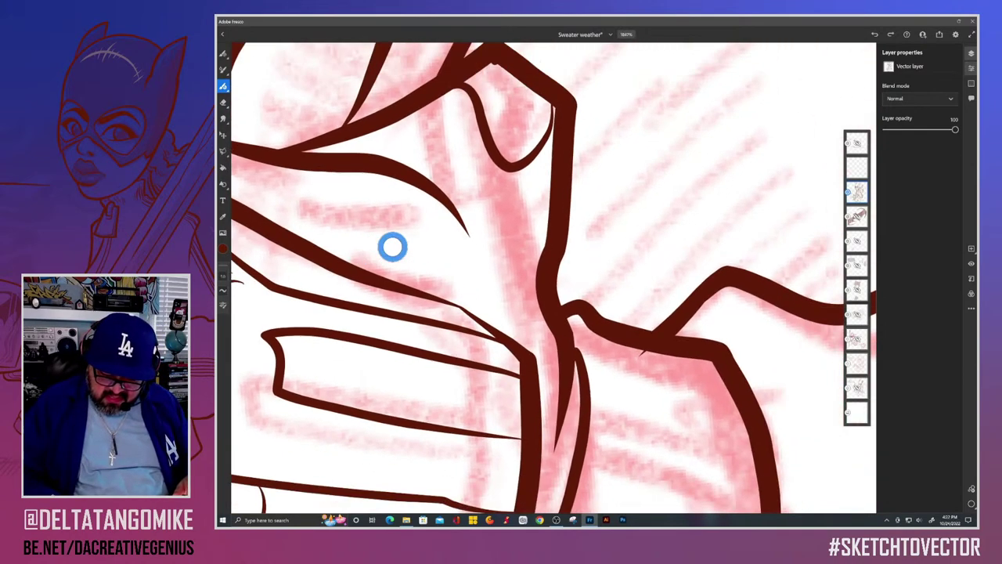
Step: Examine the line work on the jacket, gloved hand, pencil and mug at different magnifications
scroll(392, 247, "down", 5)
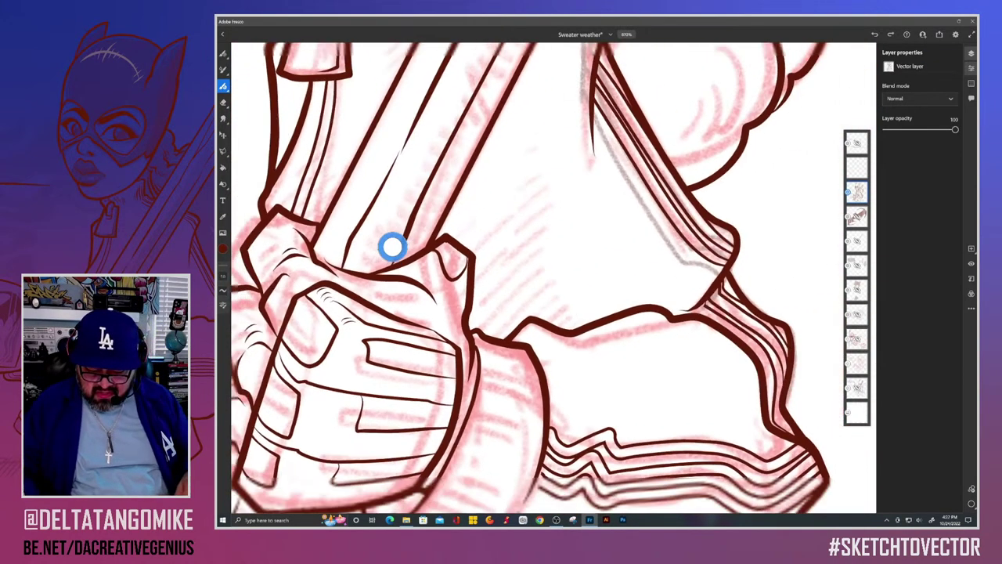
scroll(393, 246, "down", 5)
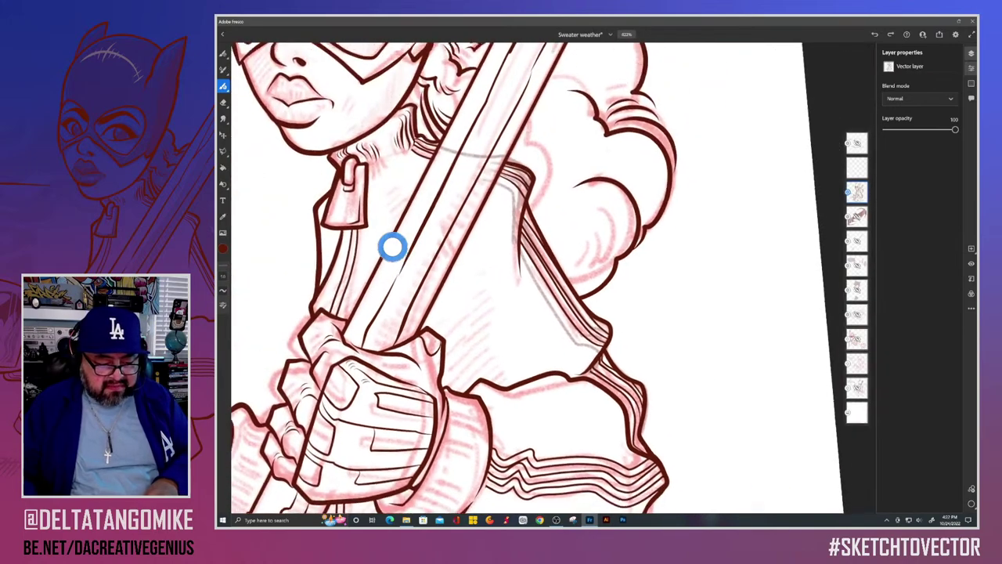
scroll(393, 247, "left", 5)
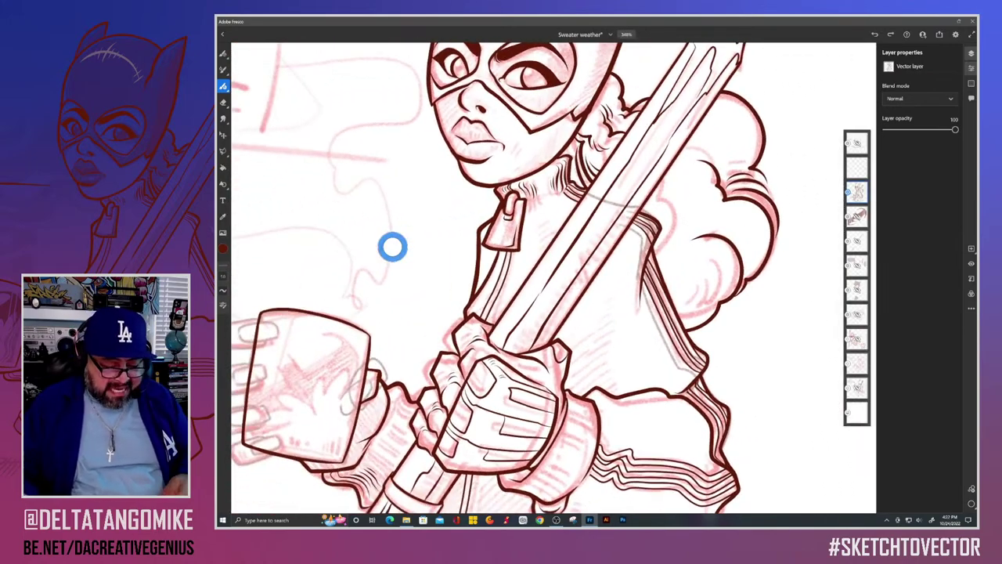
scroll(393, 247, "up", 5)
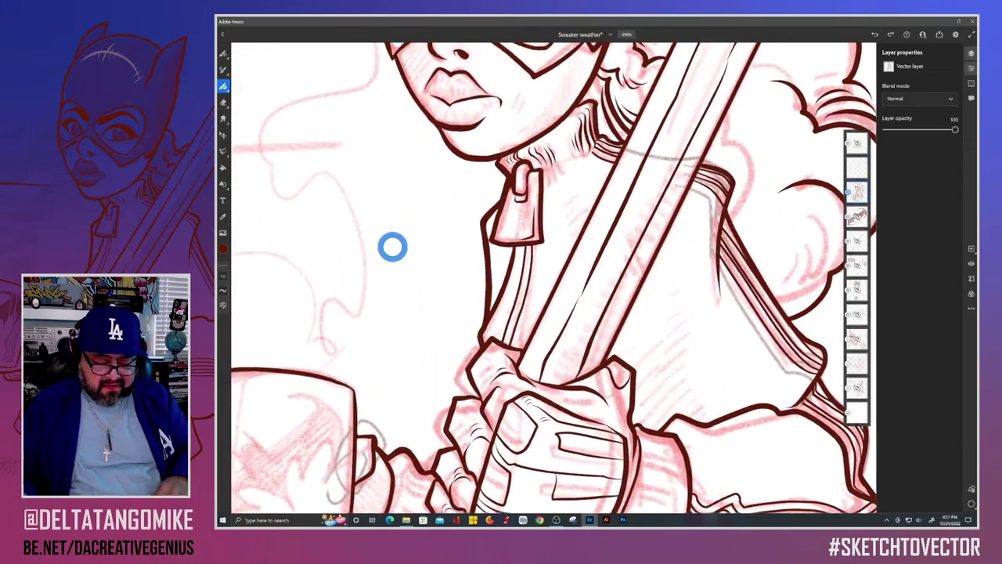
scroll(392, 247, "down", 4)
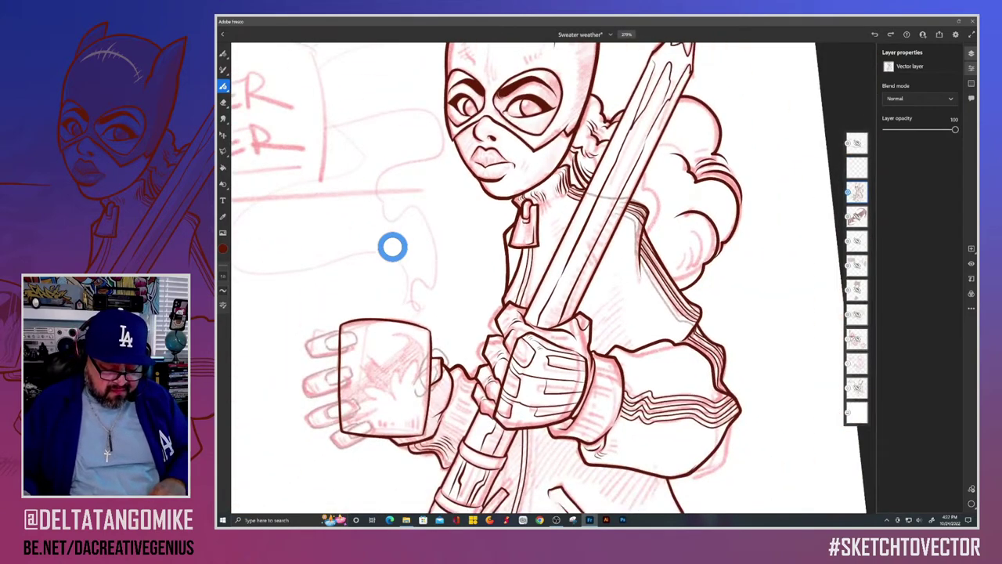
scroll(392, 246, "up", 3)
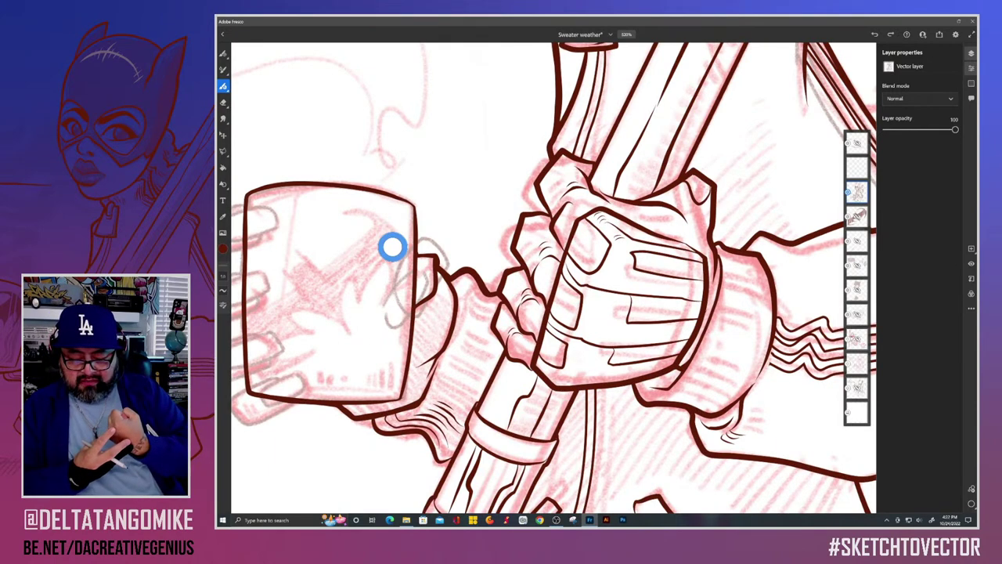
scroll(392, 246, "down", 5)
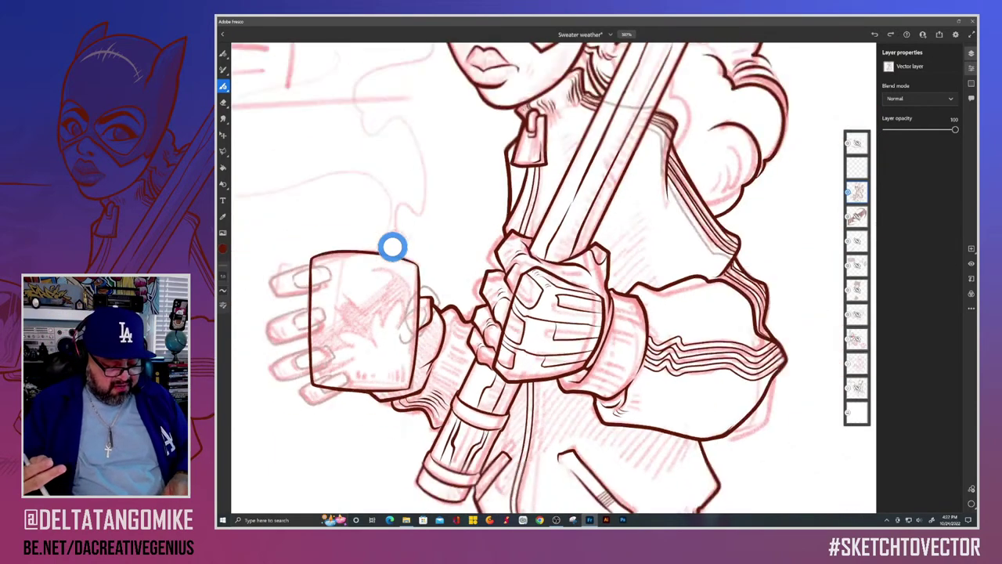
scroll(392, 247, "up", 5)
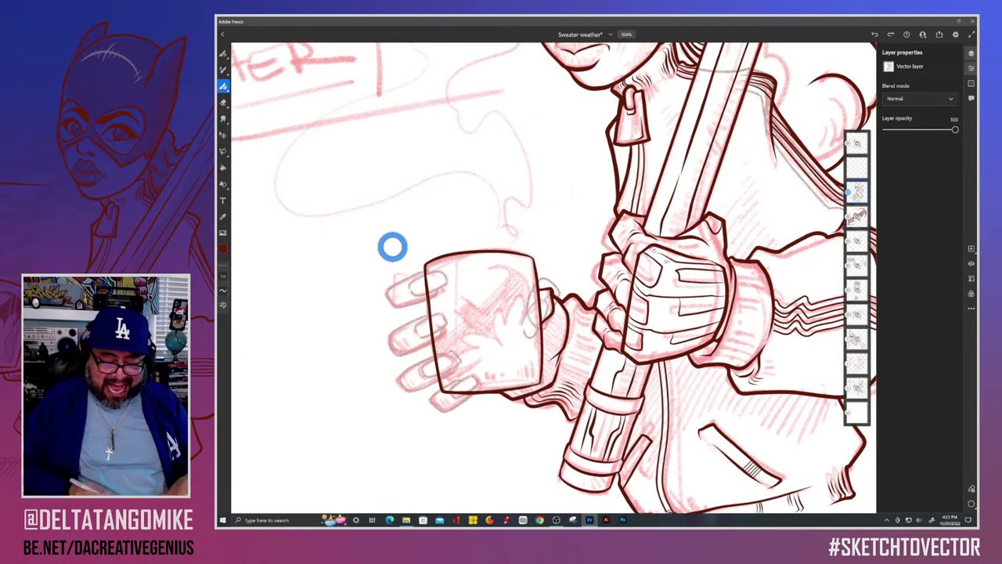
Step: Try a curved vector brush stroke over the mug and fingers, and undo it
scroll(392, 246, "up", 2)
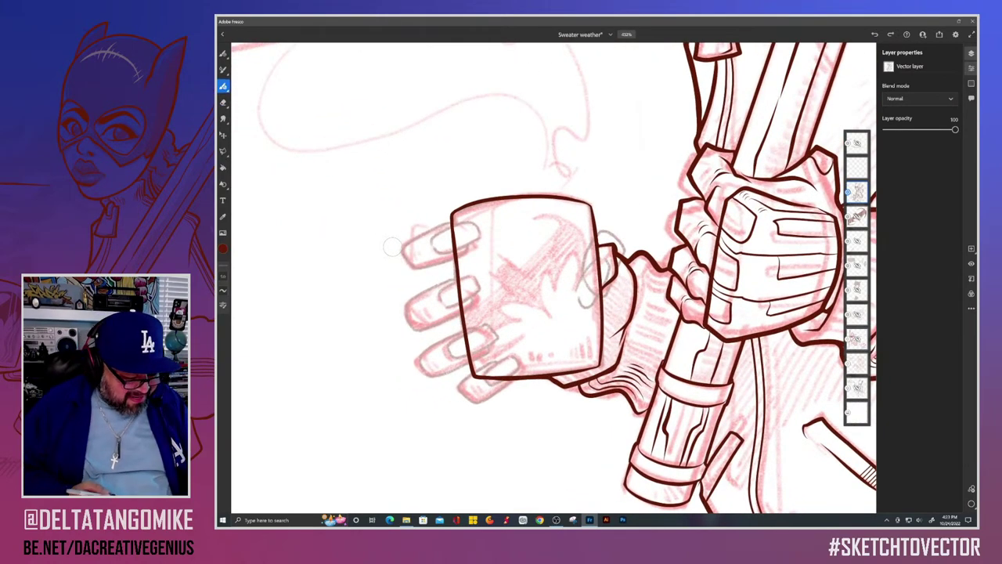
scroll(392, 246, "up", 2)
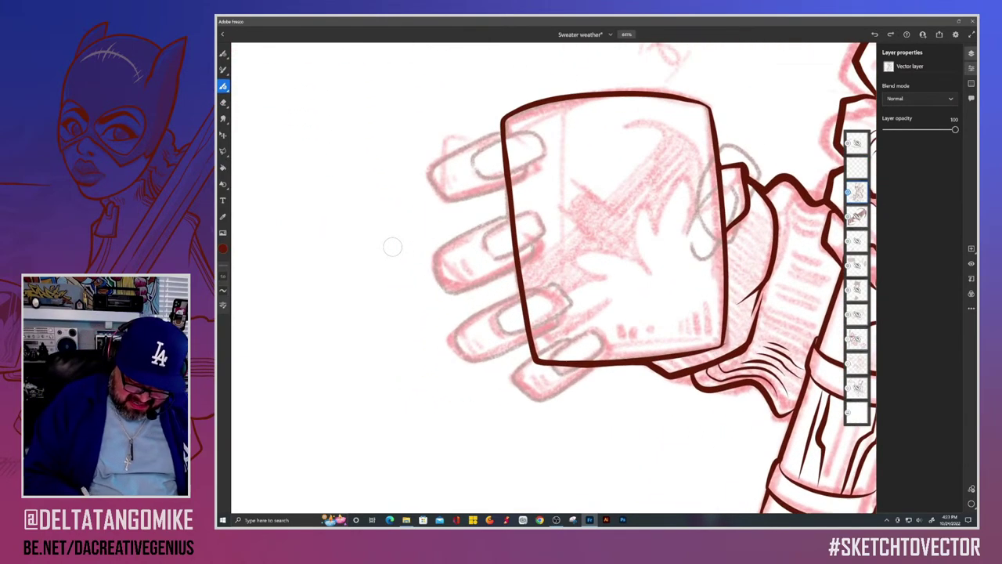
mouse_move(590, 357)
left_mouse_down()
mouse_move(533, 400)
mouse_move(516, 382)
mouse_move(516, 368)
mouse_move(570, 339)
left_mouse_up()
key("ctrl+z")
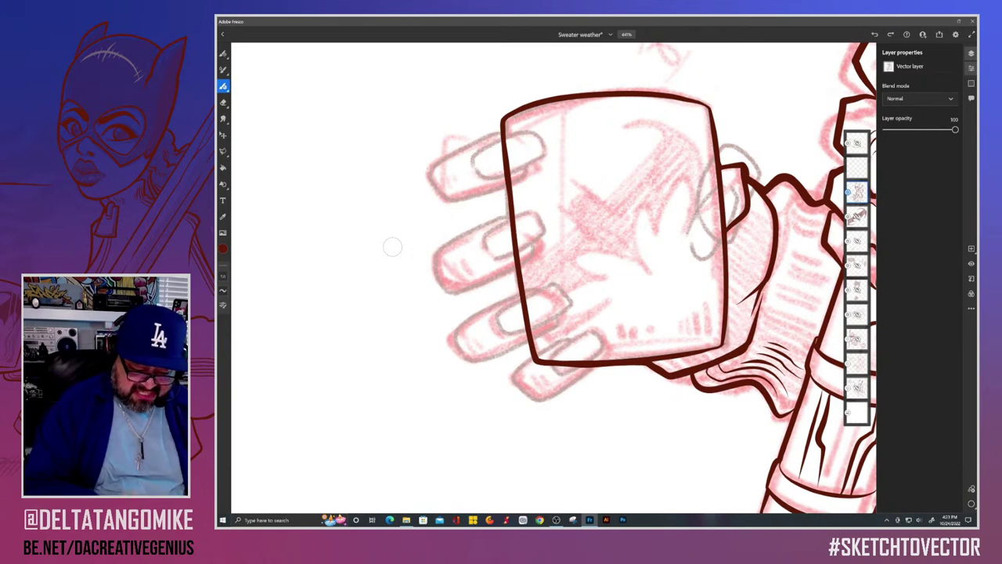
mouse_move(463, 393)
left_mouse_down()
mouse_move(507, 373)
mouse_move(615, 196)
mouse_move(555, 213)
left_mouse_up()
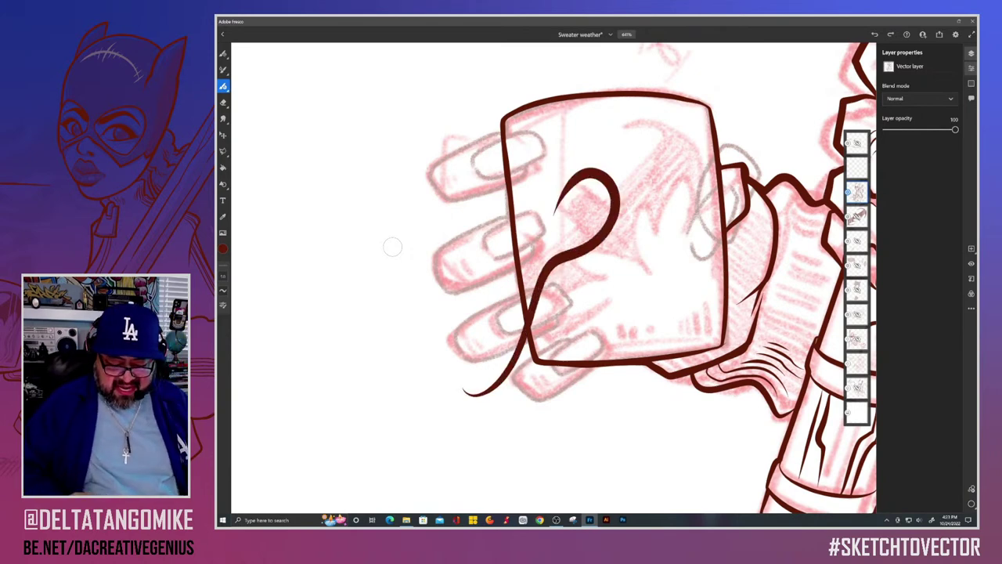
key("ctrl+z")
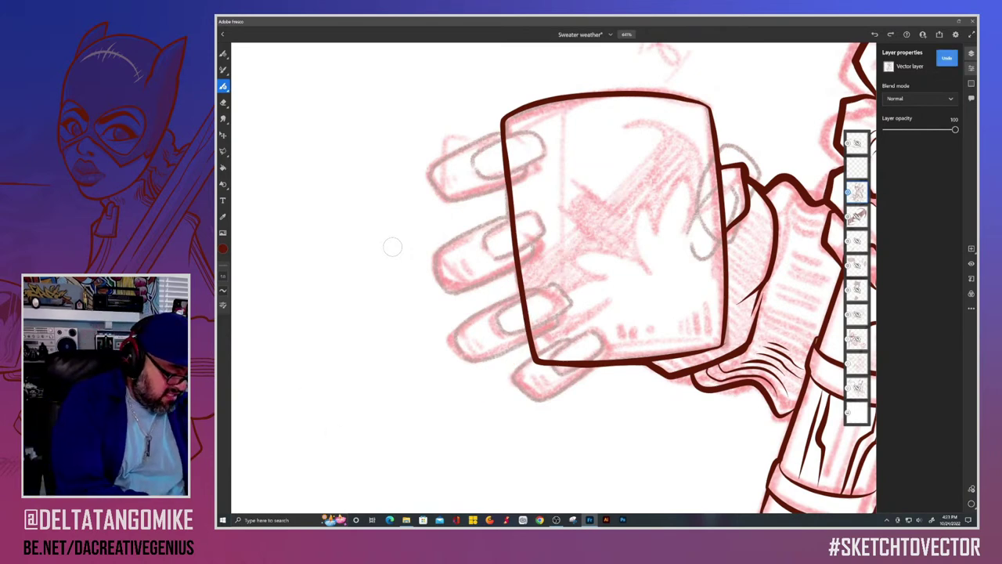
Step: Change the vector brush size and test it with a stroke over the fingers, undoing the stroke
left_click_drag(223, 276, 223, 288)
mouse_move(441, 334)
left_mouse_down()
mouse_move(603, 196)
mouse_move(537, 189)
mouse_move(501, 259)
left_mouse_up()
key("ctrl+z")
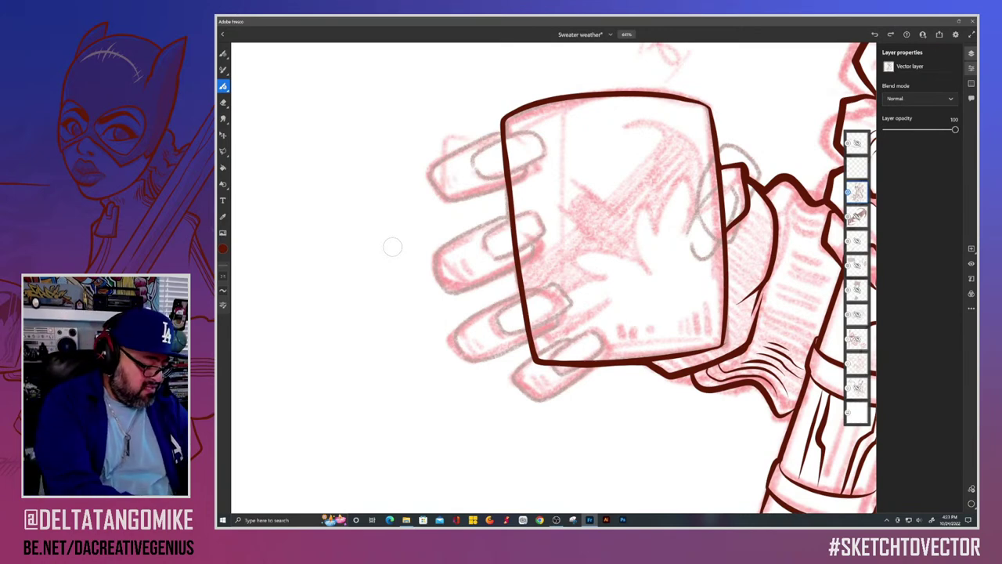
Step: Try looping strokes over the mug with the brush's velocity dynamics off, undo them, and turn velocity dynamics back on
left_click(223, 306)
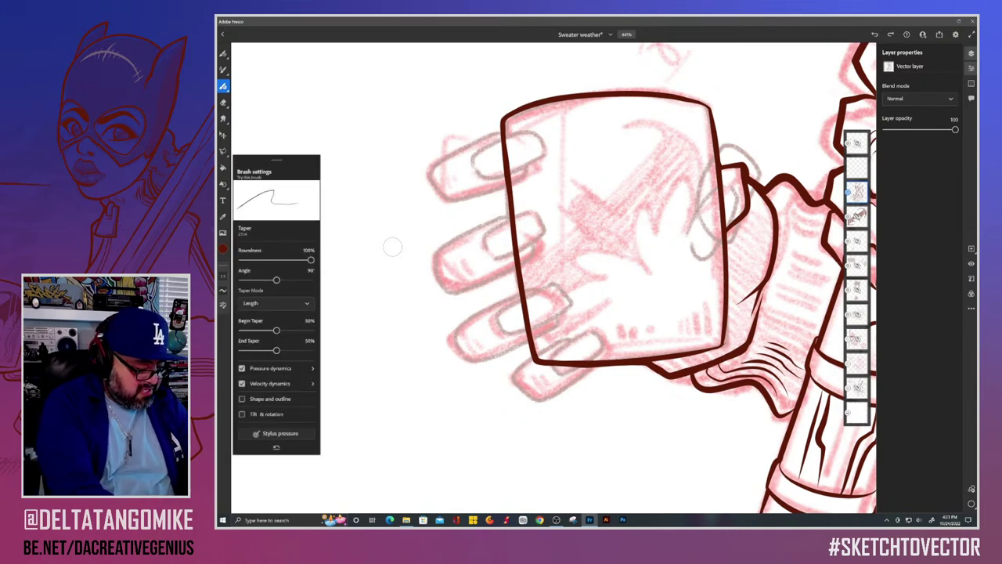
left_click(280, 312)
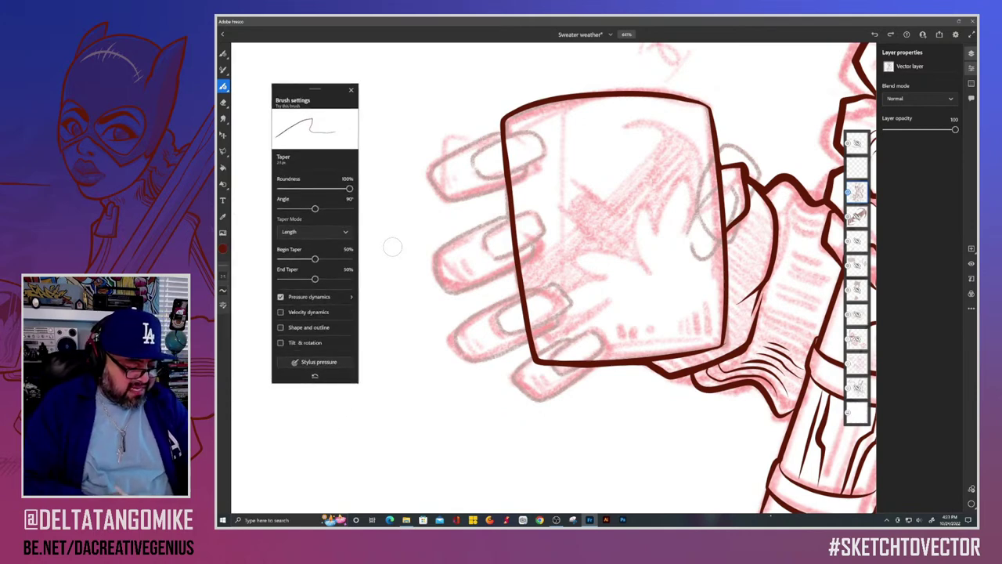
mouse_move(433, 470)
left_mouse_down()
mouse_move(628, 184)
mouse_move(548, 296)
mouse_move(599, 225)
left_mouse_up()
mouse_move(791, 96)
left_mouse_down()
mouse_move(523, 474)
mouse_move(570, 485)
mouse_move(638, 461)
left_mouse_up()
key("ctrl+z")
key("ctrl+z")
key("ctrl+z")
key("ctrl+z")
key("ctrl+z")
key("ctrl+z")
key("ctrl+z")
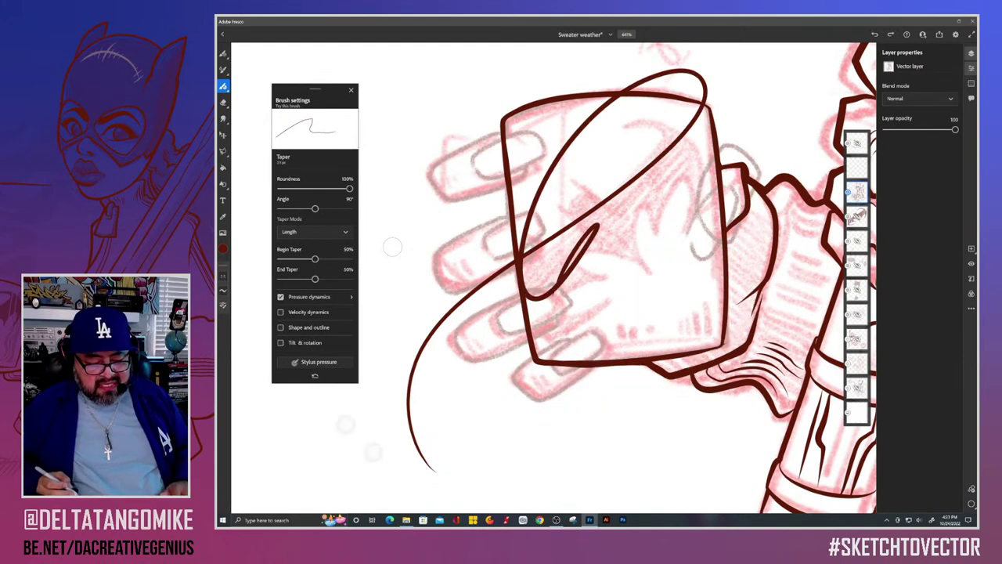
left_click(281, 312)
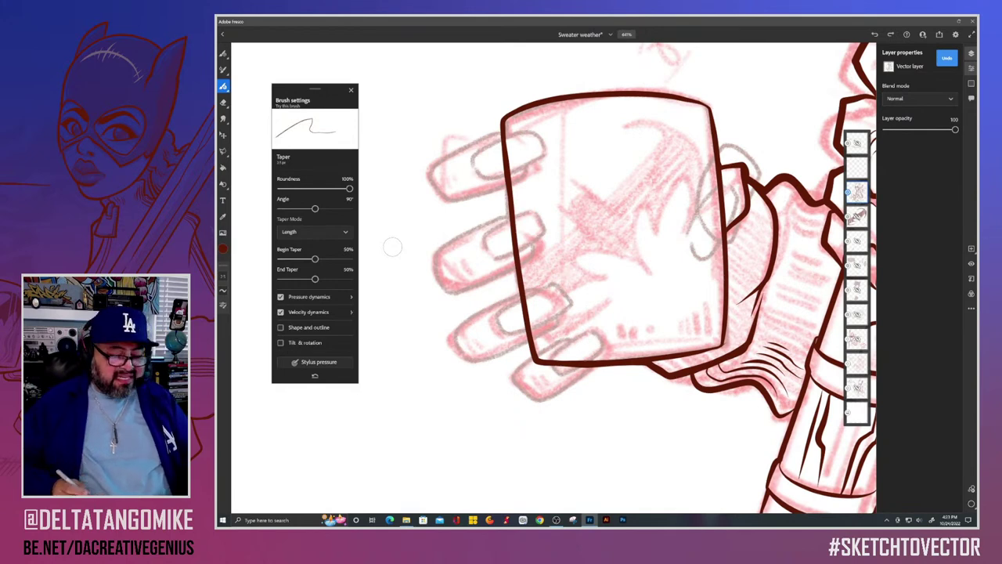
Step: Try long diagonal vector brush strokes across the mug and undo them
mouse_move(438, 468)
left_mouse_down()
mouse_move(651, 147)
mouse_move(721, 92)
left_mouse_up()
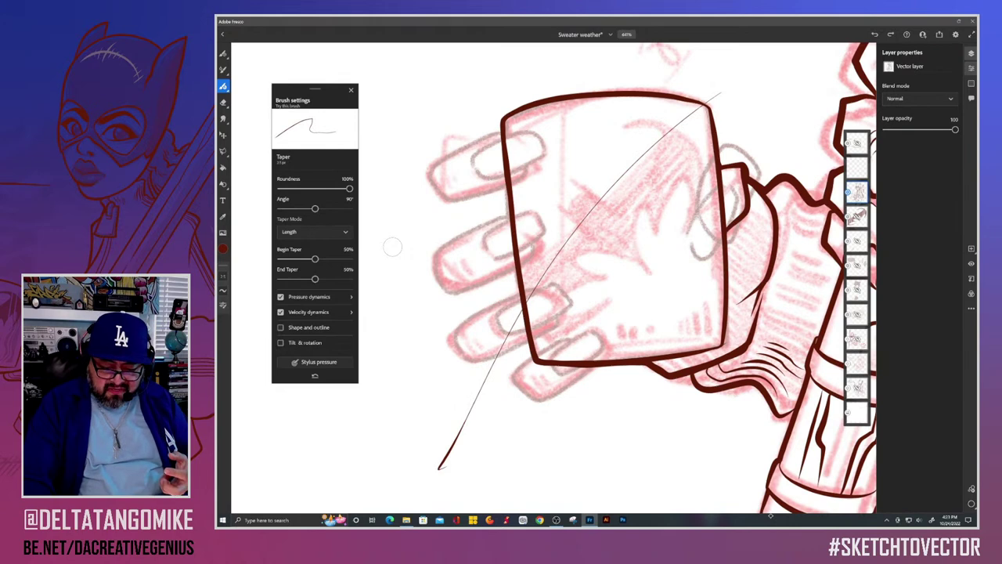
left_click_drag(670, 204, 619, 305)
key("ctrl+z")
key("ctrl+z")
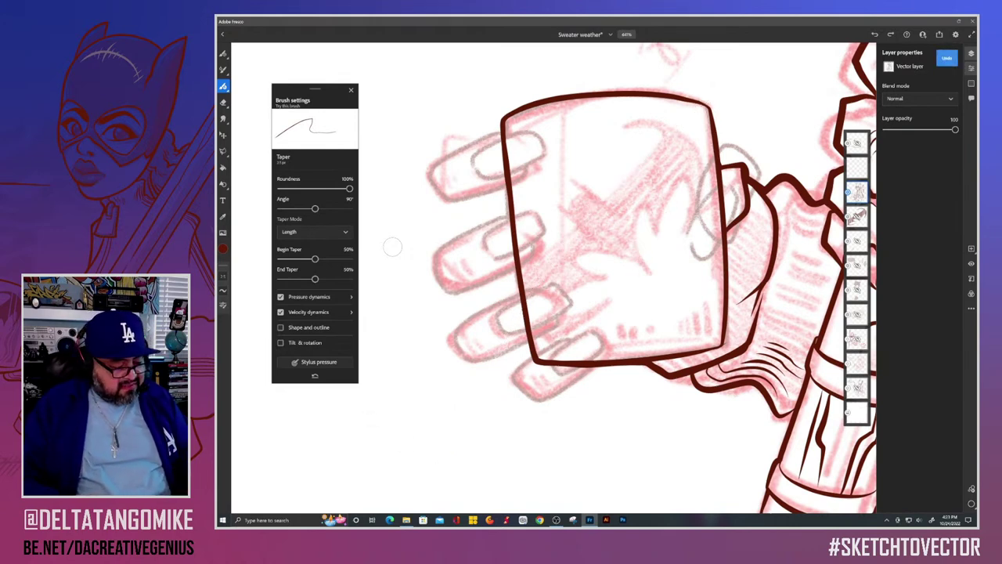
Step: Turn off the brush's velocity dynamics and set the pressure dynamics size to 46%
left_click(281, 313)
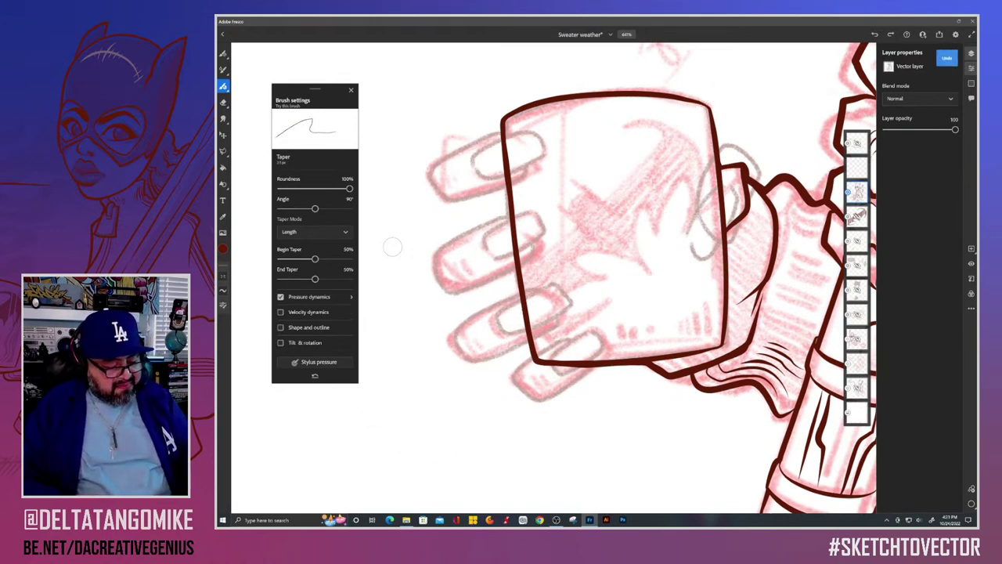
left_click(352, 297)
left_click_drag(349, 198, 331, 197)
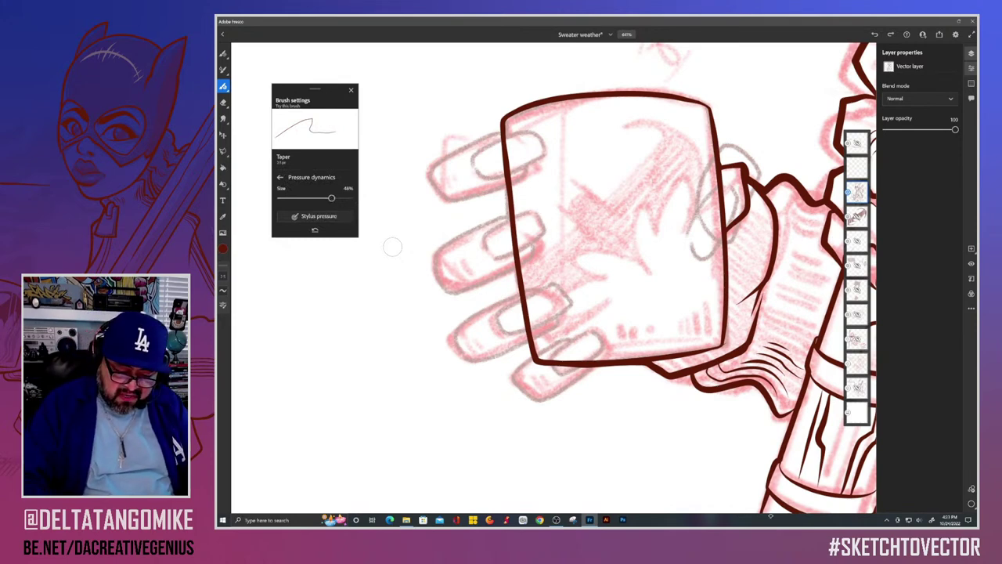
Step: Try zigzag and straight strokes over the mug and fingers at different brush sizes, and undo them
mouse_move(656, 162)
left_mouse_down()
mouse_move(552, 378)
mouse_move(578, 397)
mouse_move(595, 466)
mouse_move(695, 278)
left_mouse_up()
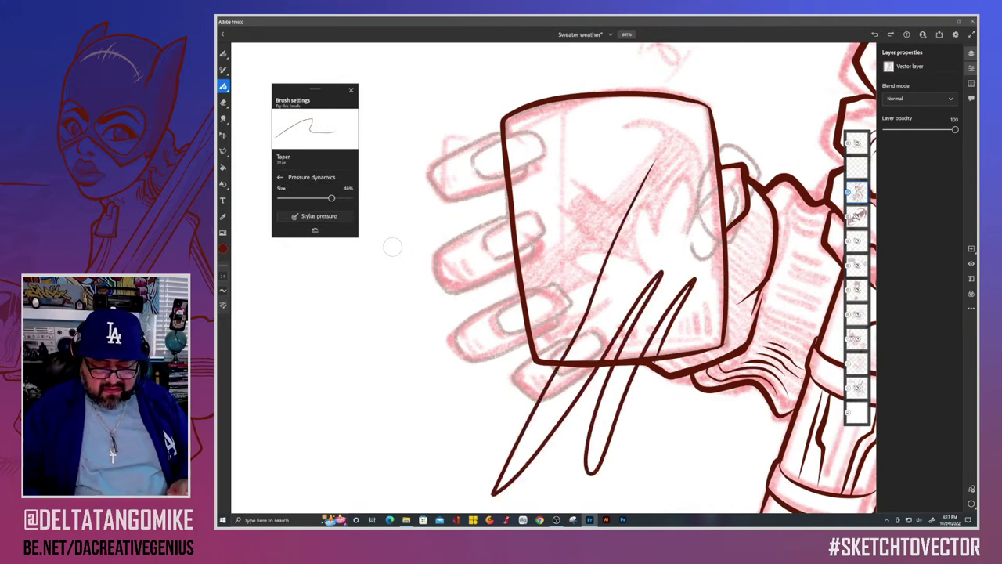
key("ctrl+z")
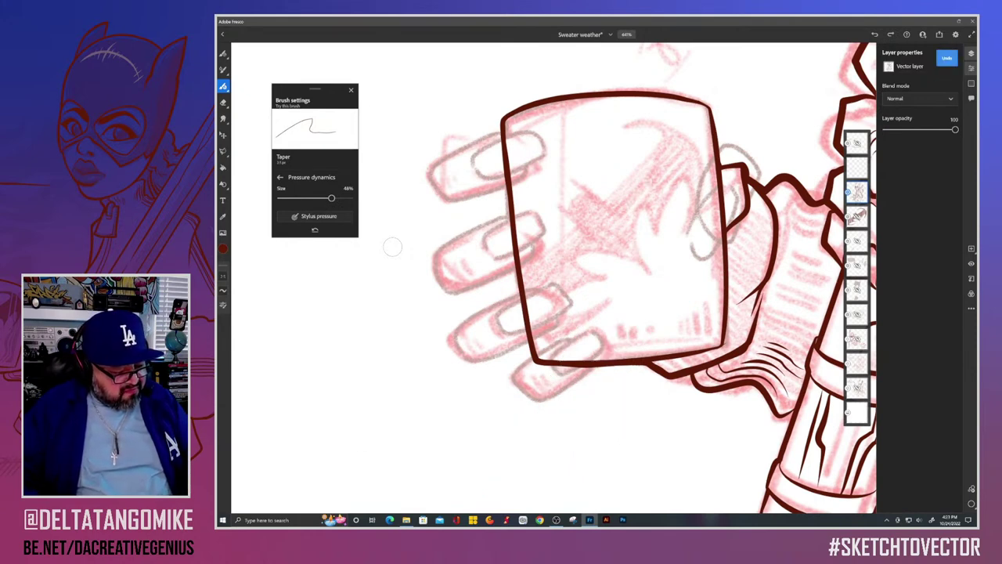
left_click_drag(649, 163, 523, 453)
left_click_drag(223, 275, 223, 280)
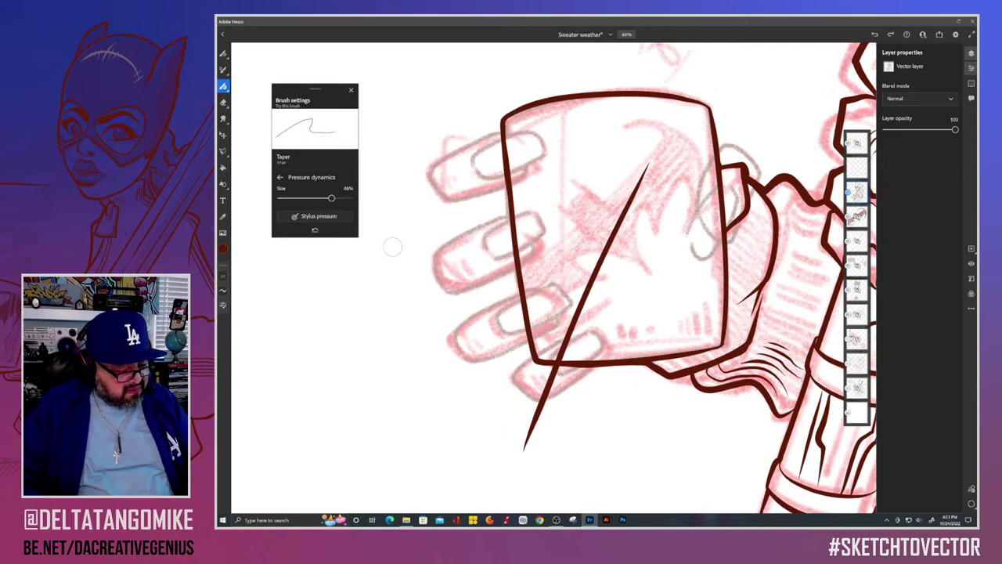
left_click_drag(223, 276, 223, 269)
left_click_drag(690, 145, 543, 476)
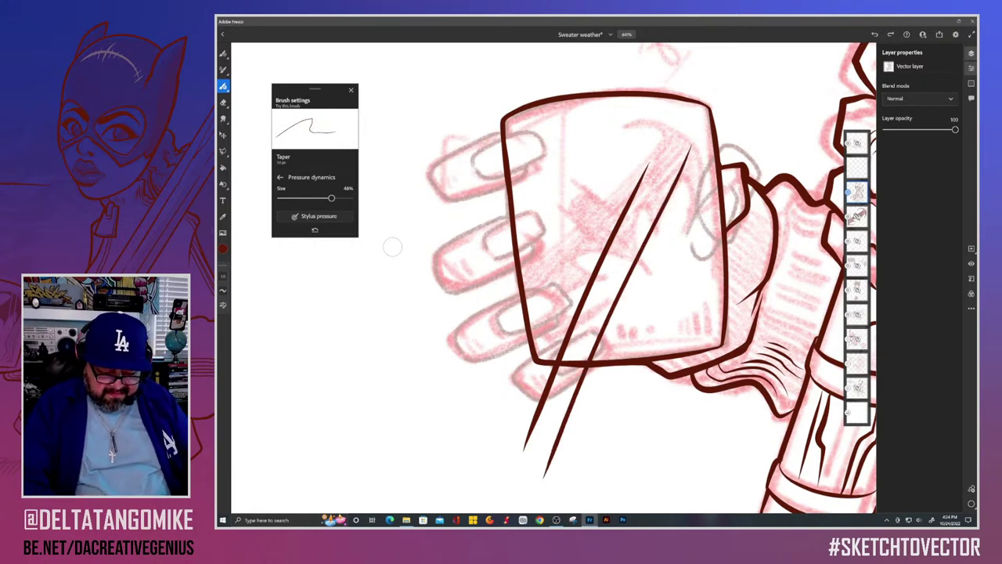
mouse_move(491, 167)
left_mouse_down()
mouse_move(517, 364)
mouse_move(578, 385)
left_mouse_up()
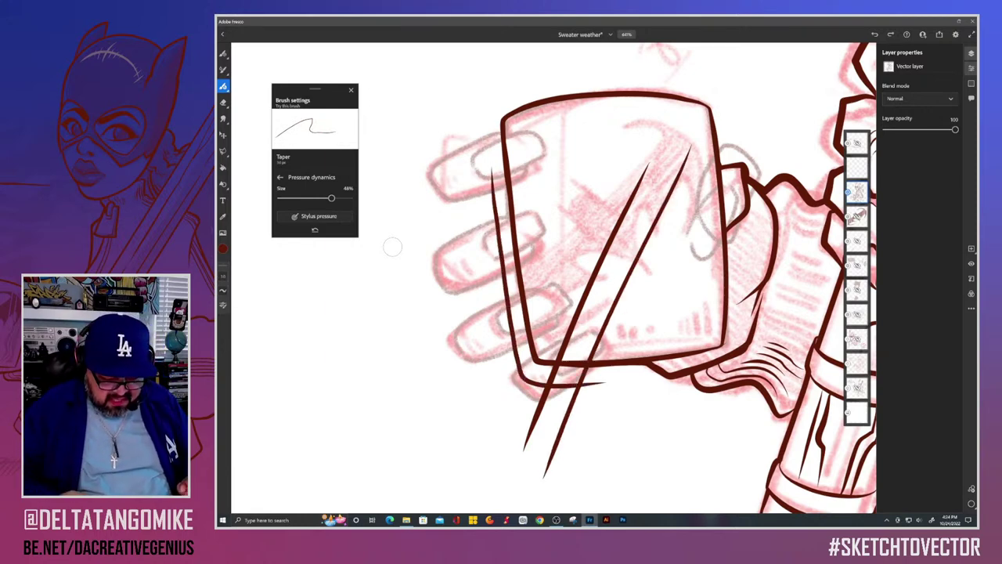
key("ctrl+z")
key("ctrl+z")
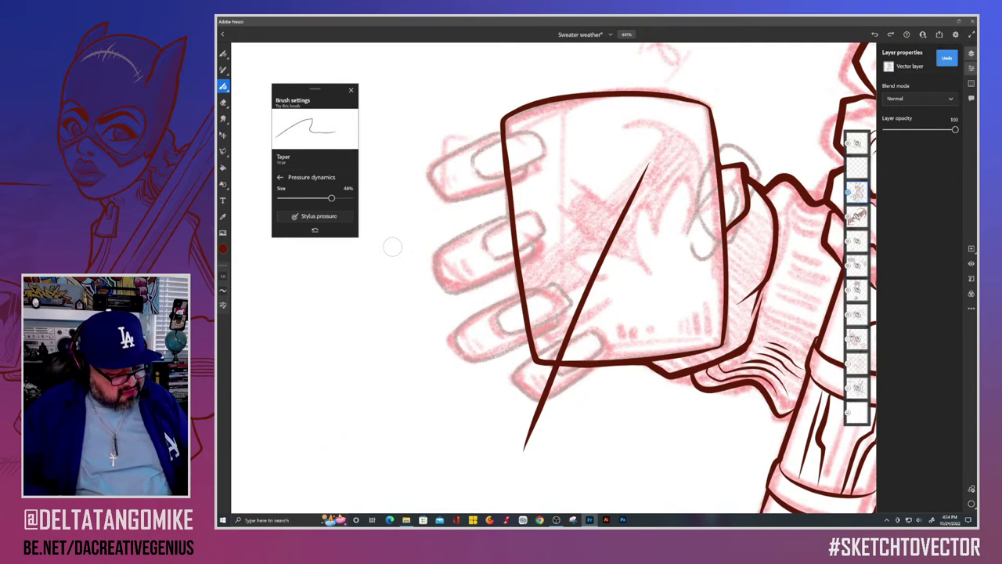
key("ctrl+z")
Step: Set the vector brush size to 11 pt and test it with a stroke below the fingers, undoing the stroke
left_click(223, 276)
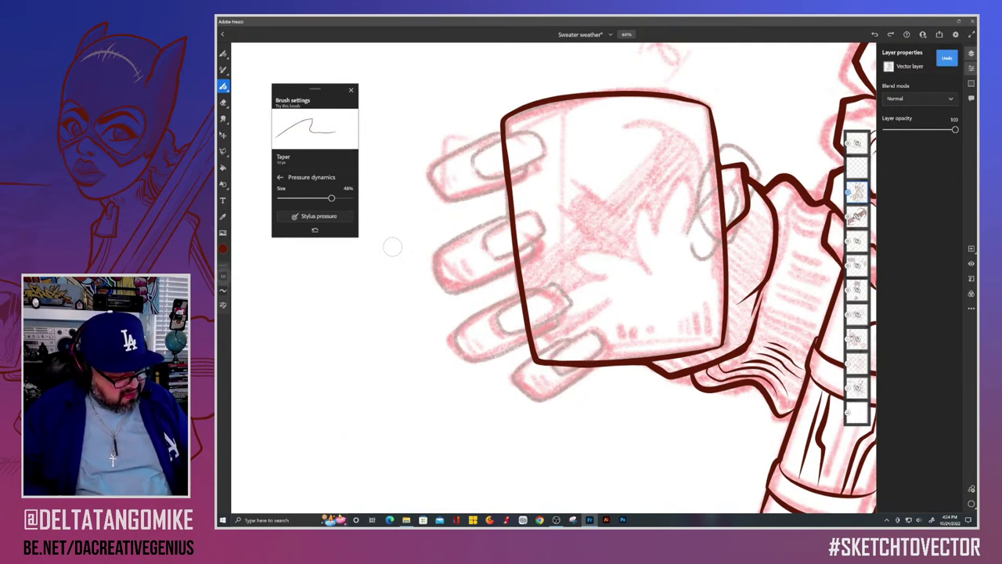
key("bracketright")
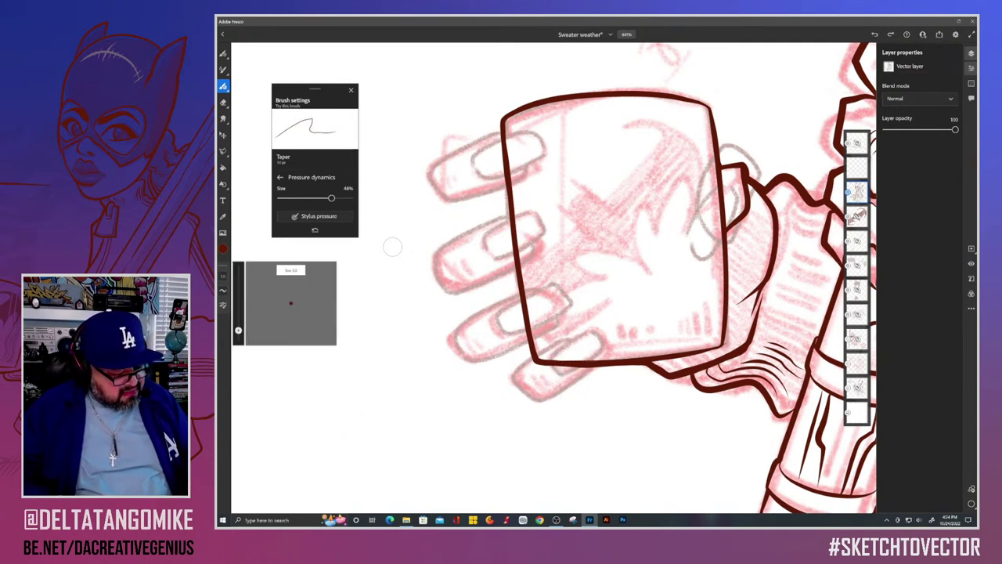
mouse_move(492, 440)
left_mouse_down()
mouse_move(520, 294)
mouse_move(607, 137)
mouse_move(468, 374)
left_mouse_up()
key("ctrl+z")
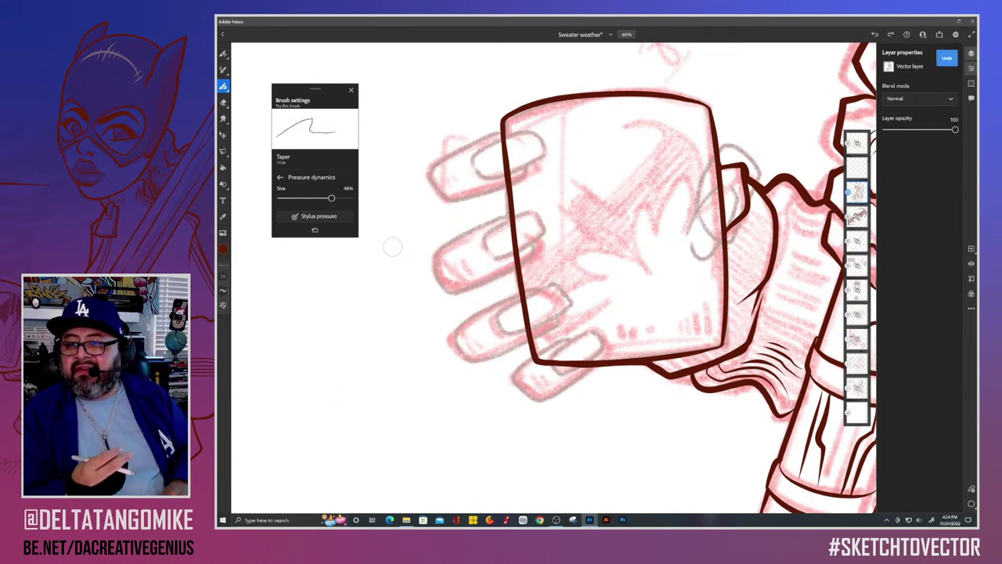
Step: Try a vector brush stroke over the jacket sleeve and undo it
scroll(393, 247, "down", 3)
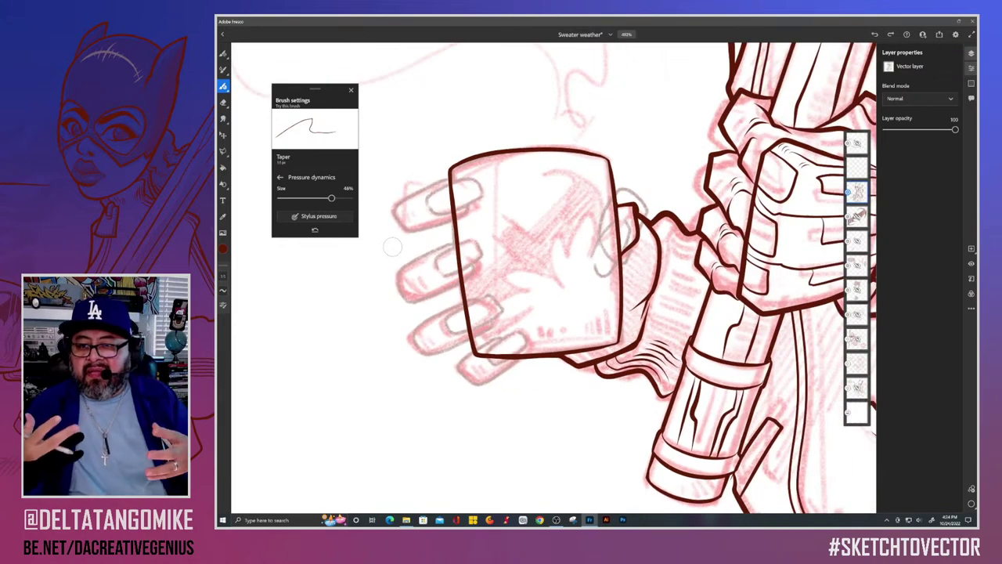
scroll(393, 248, "down", 2)
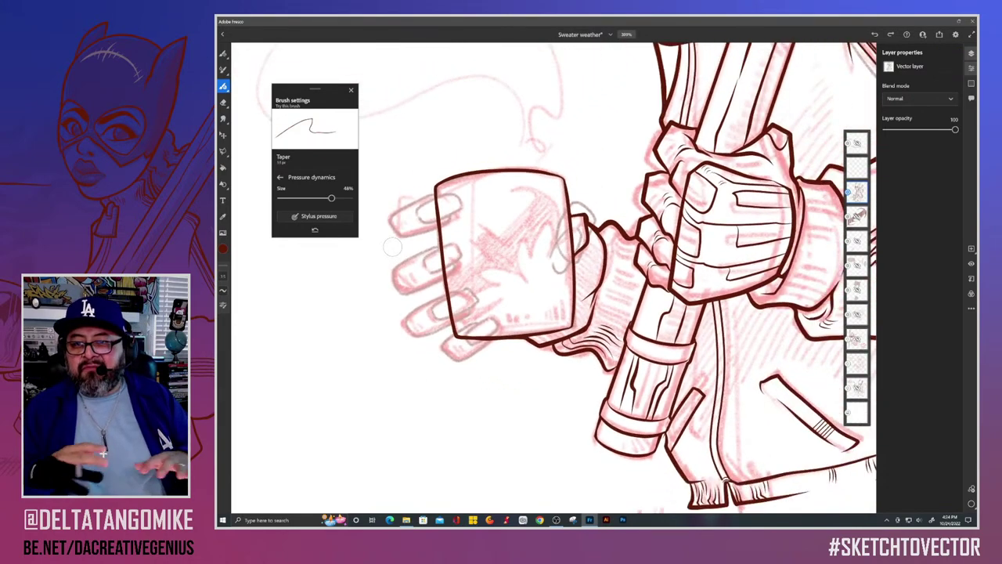
scroll(392, 248, "down", 2)
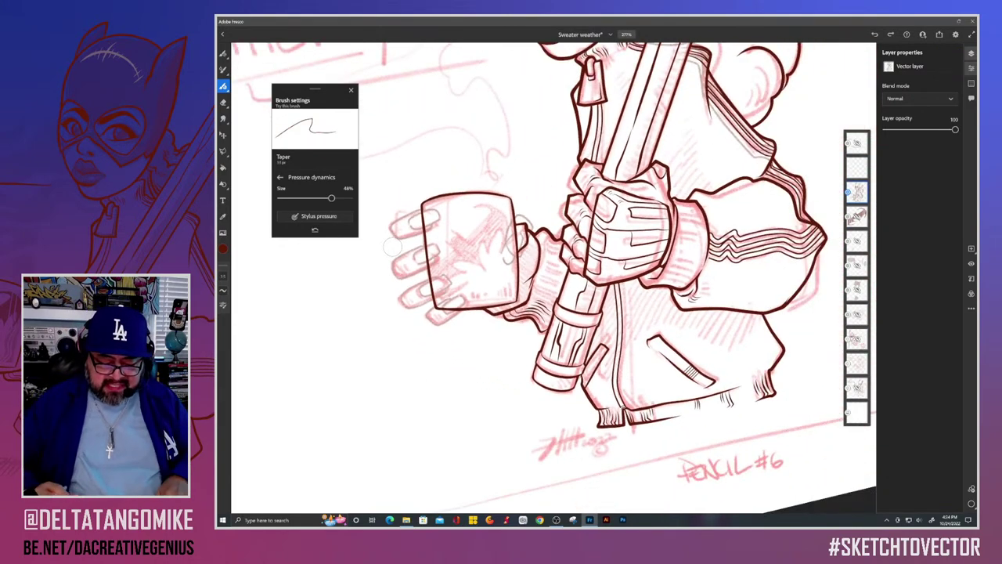
scroll(392, 247, "up", 3)
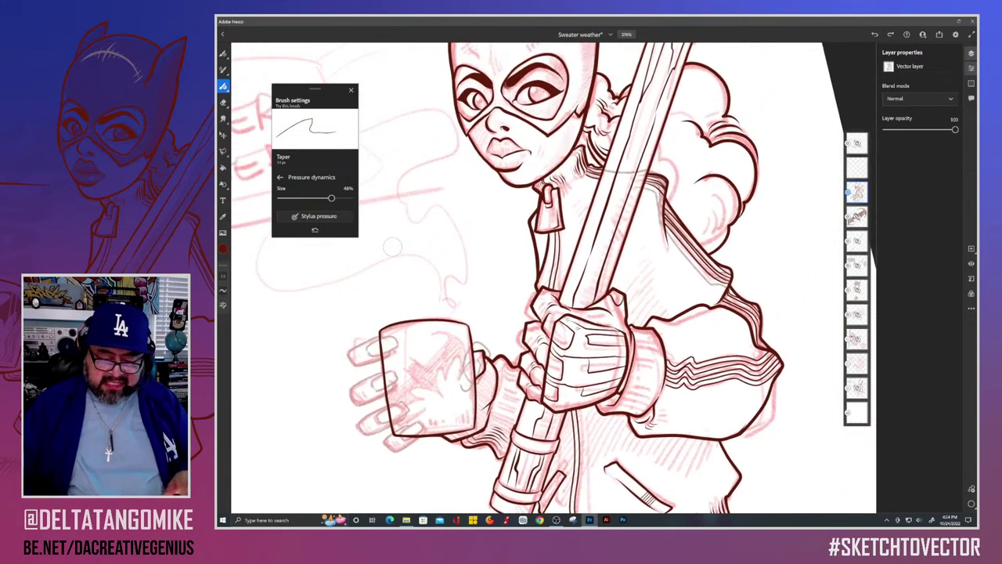
mouse_move(728, 254)
left_mouse_down()
mouse_move(772, 321)
mouse_move(791, 387)
mouse_move(761, 443)
left_mouse_up()
key("ctrl+z")
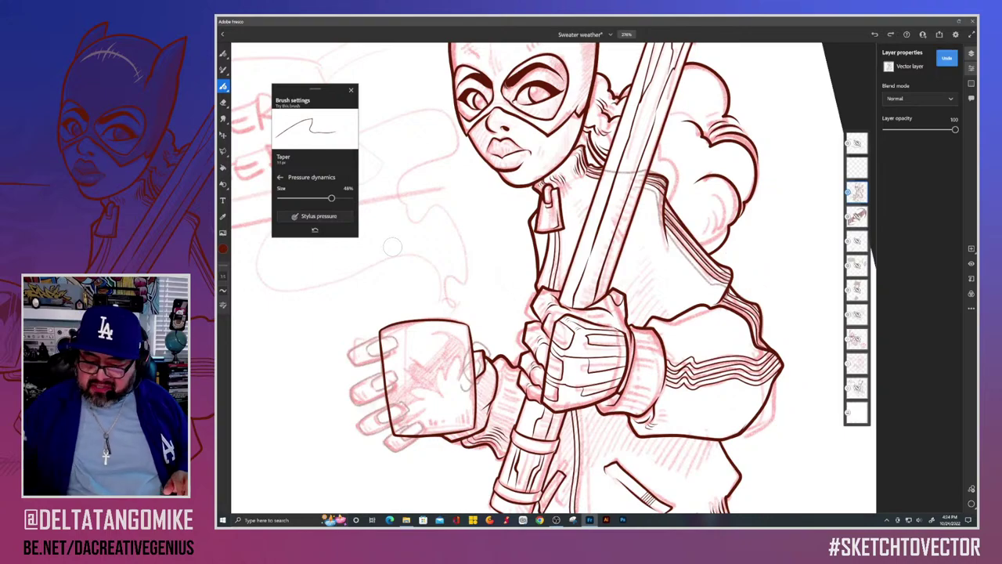
Step: Ink small crease lines on the lowest finger of the gloved hand holding the pencil
scroll(393, 247, "up", 5)
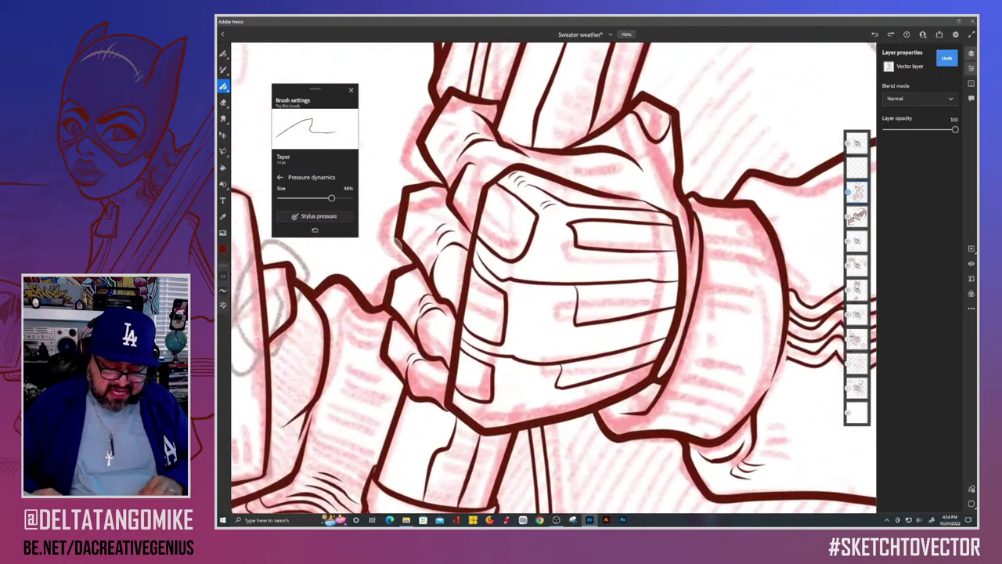
scroll(392, 246, "down", 3)
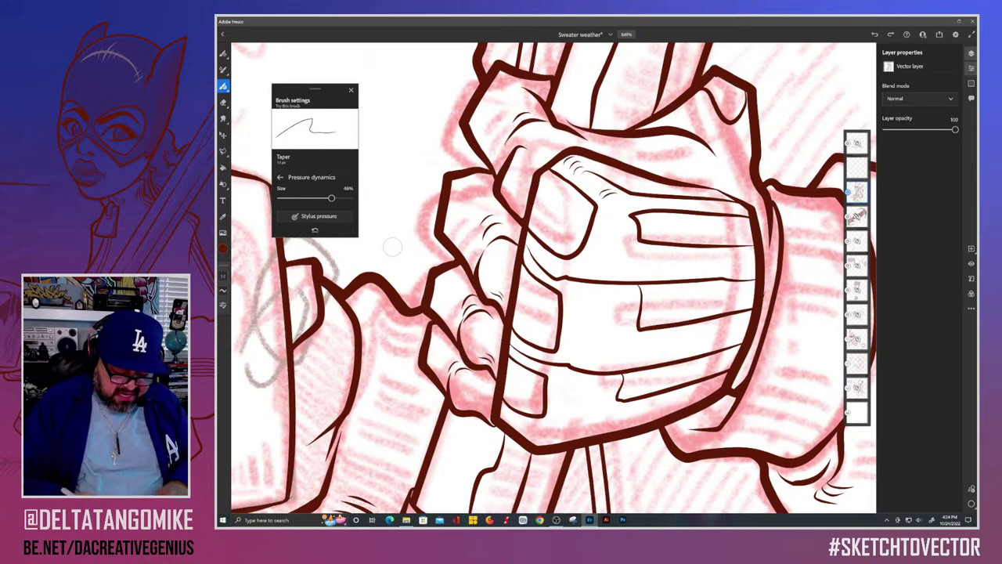
scroll(393, 246, "left", 1)
scroll(393, 246, "down", 1)
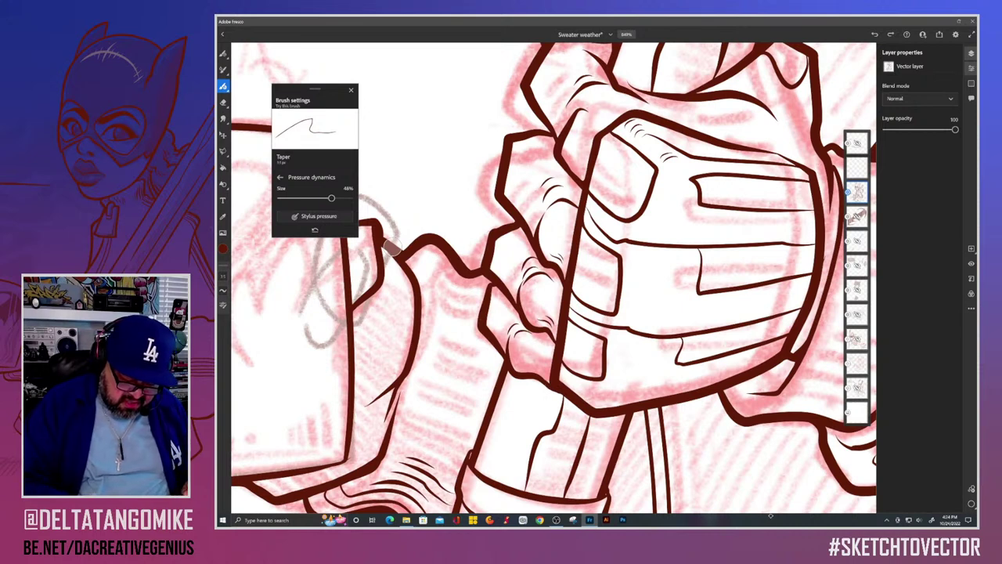
key("ctrl+z")
mouse_move(549, 360)
left_mouse_down()
mouse_move(537, 374)
mouse_move(528, 367)
left_mouse_up()
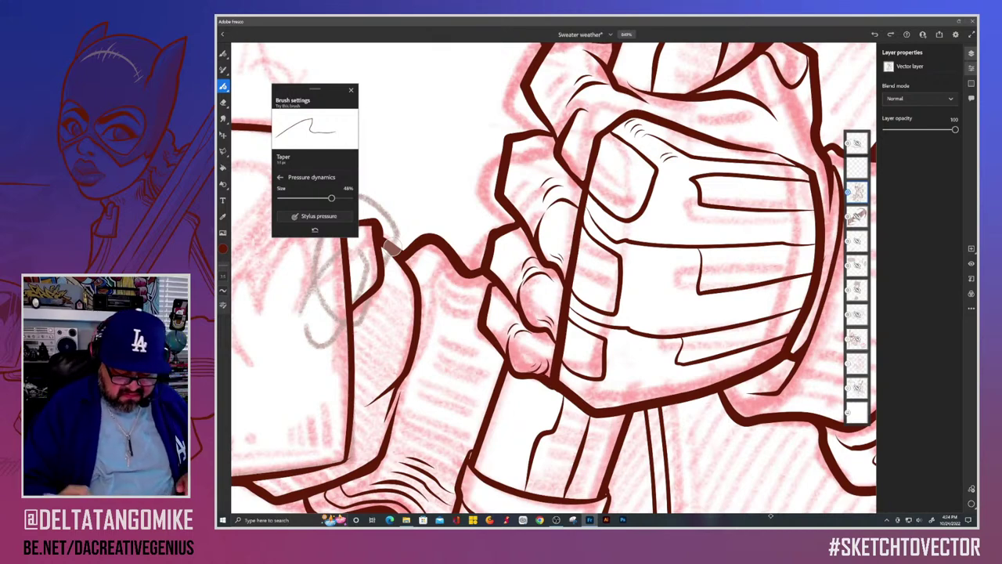
Step: Ink the thumb and its long nail over the mug's edge, and clear the mug outline where it crosses them
scroll(392, 247, "down", 5)
scroll(393, 247, "up", 2)
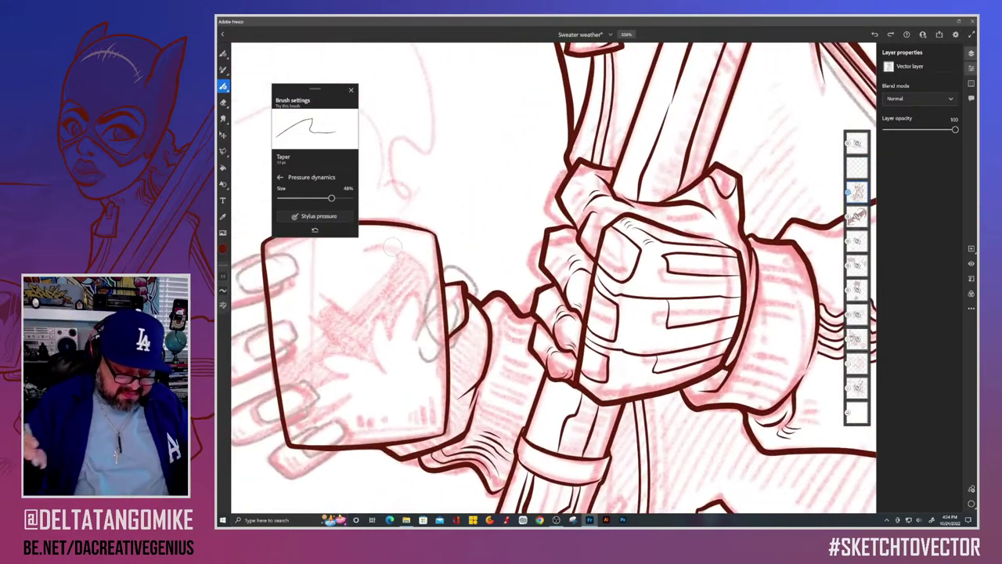
scroll(393, 246, "left", 2)
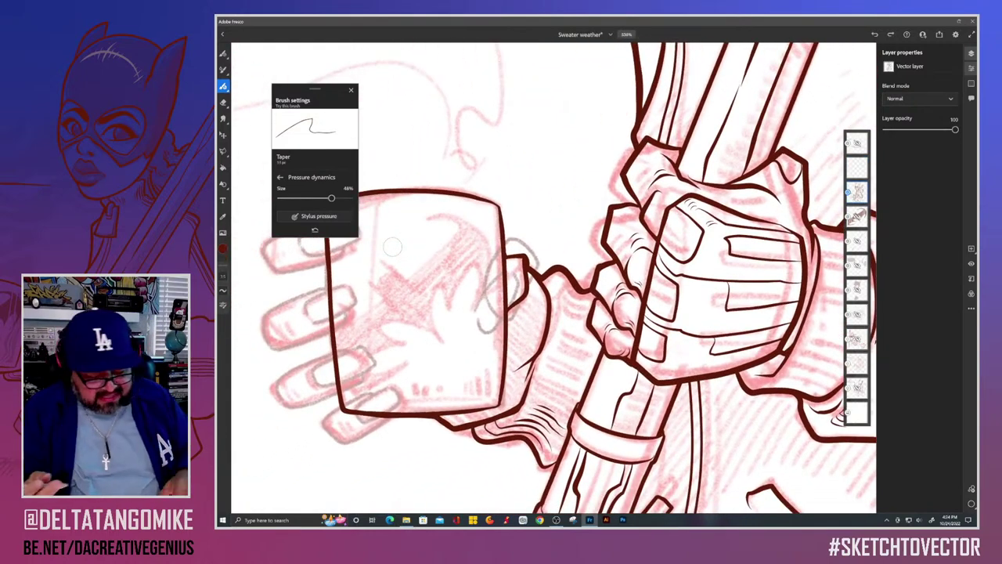
scroll(392, 246, "up", 4)
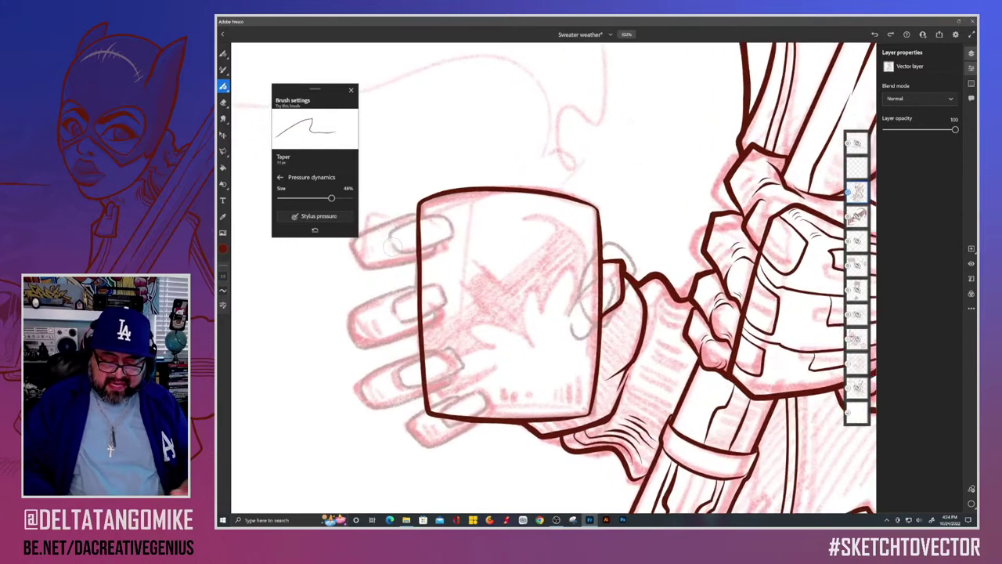
scroll(392, 246, "up", 5)
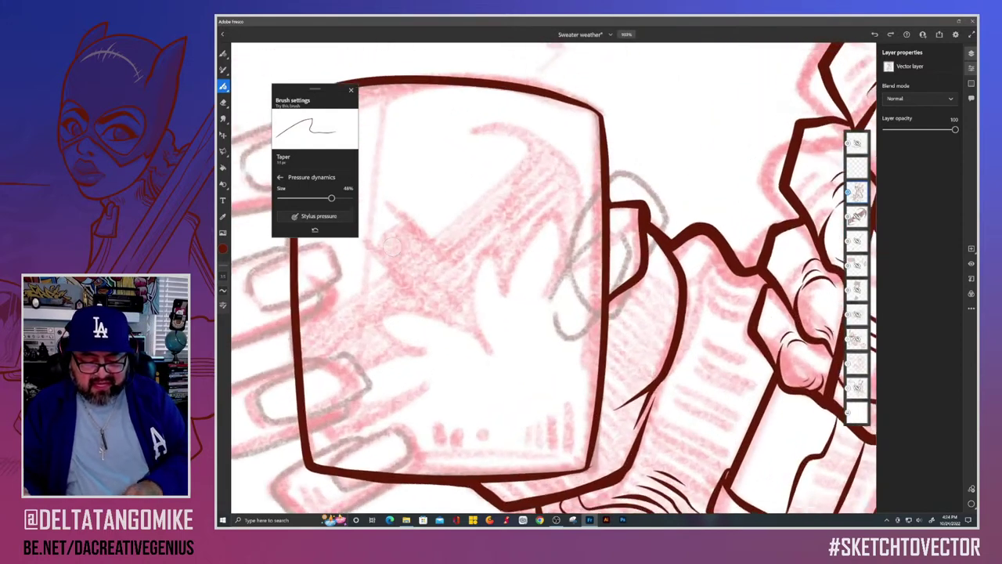
scroll(392, 246, "down", 5)
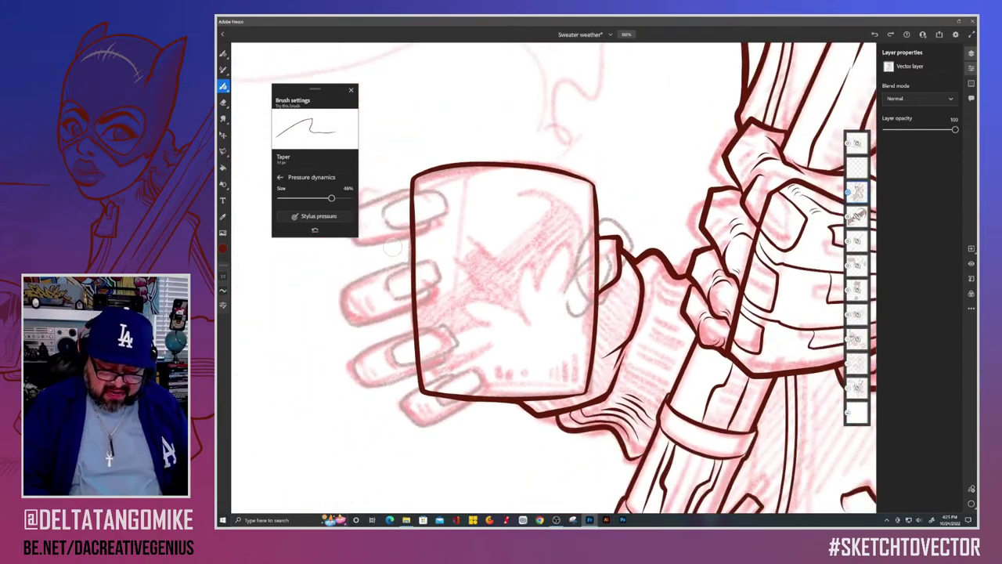
mouse_move(604, 301)
left_mouse_down()
mouse_move(633, 228)
mouse_move(599, 221)
mouse_move(570, 297)
mouse_move(584, 304)
mouse_move(617, 283)
left_mouse_up()
mouse_move(581, 314)
left_mouse_down()
mouse_move(611, 268)
mouse_move(565, 295)
mouse_move(571, 317)
mouse_move(587, 300)
left_mouse_up()
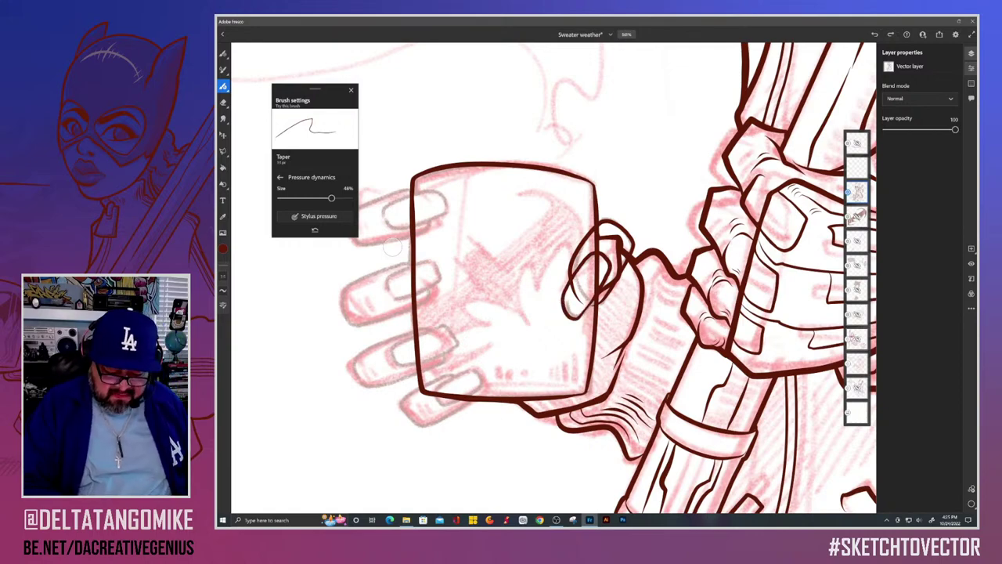
scroll(644, 254, "up", 4)
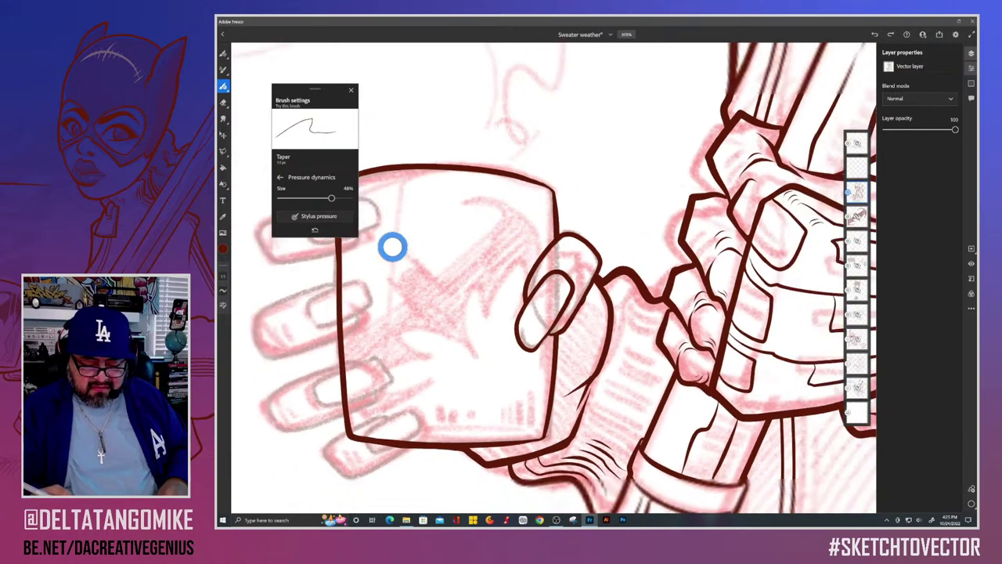
Step: Check the inked thumb at different magnifications and close the brush settings
key("ctrl+equal")
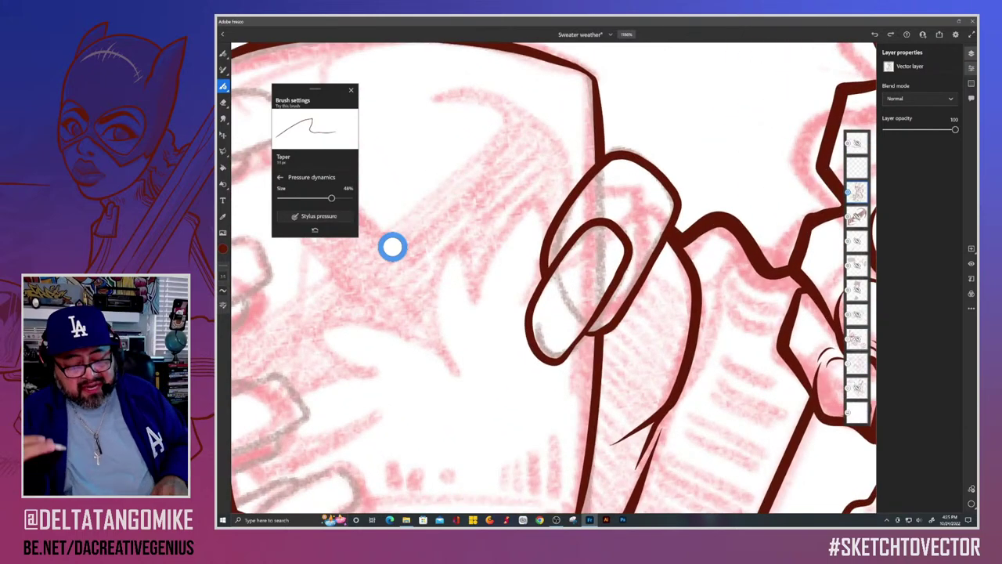
key("ctrl+minus")
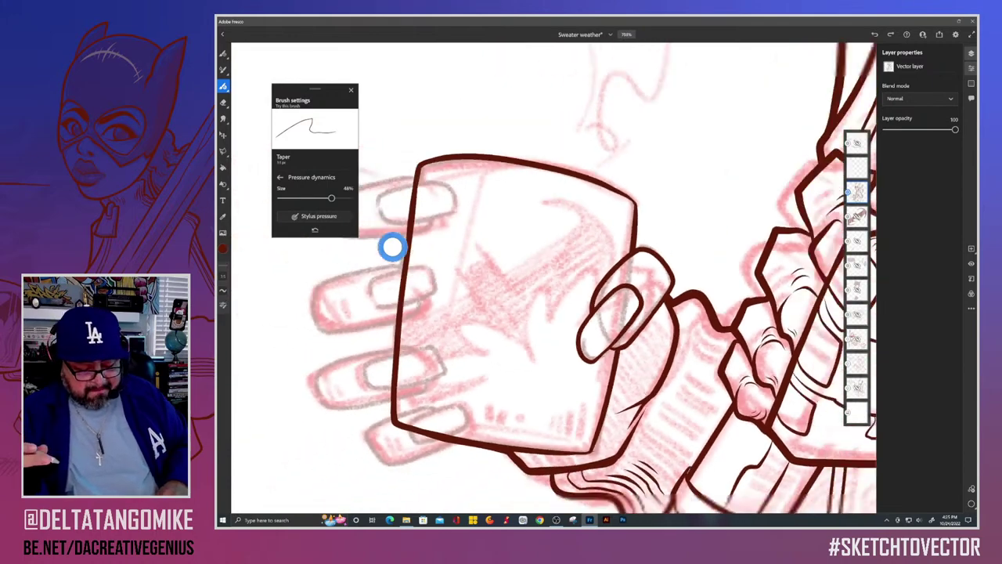
scroll(548, 290, "down", 3)
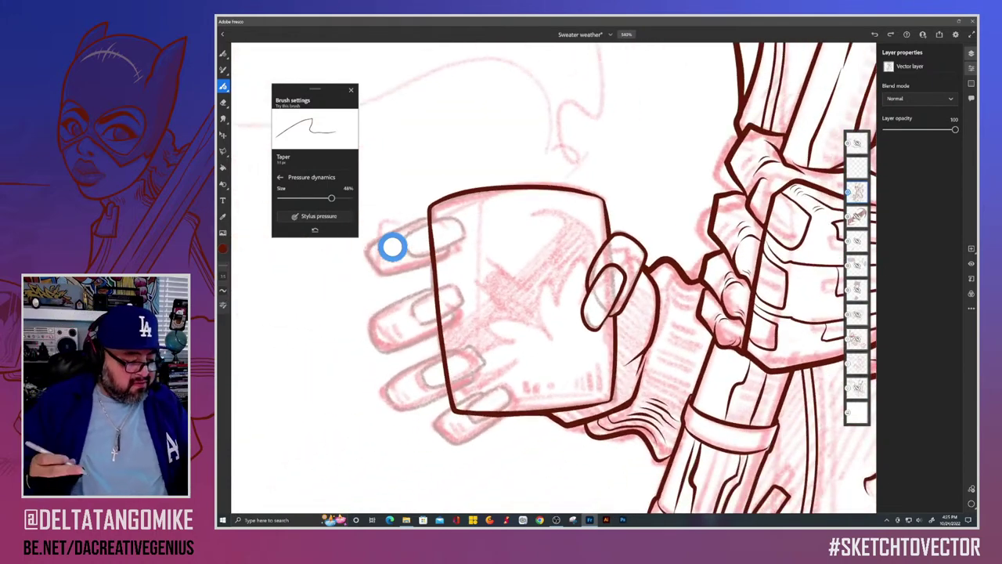
left_click(393, 247)
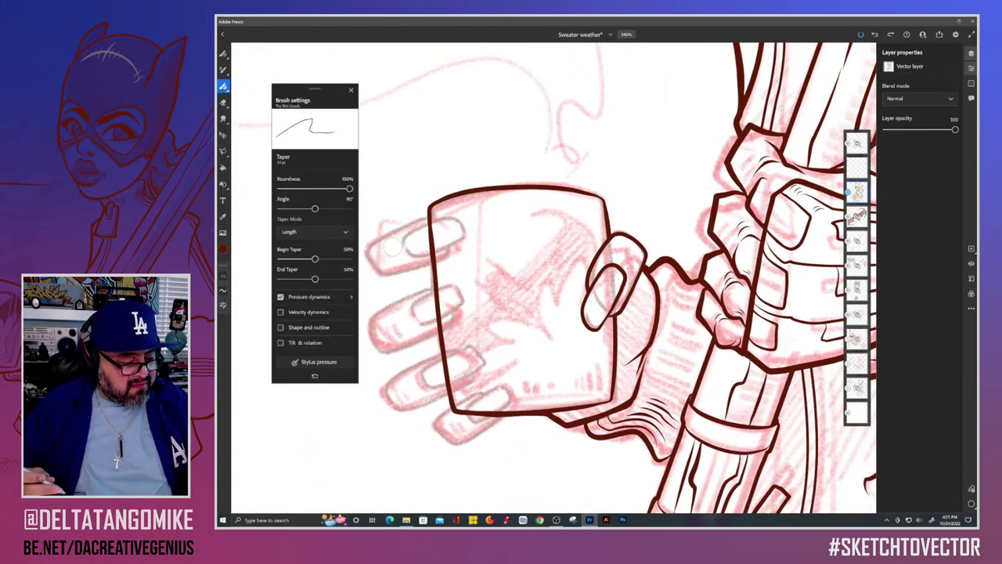
left_click(351, 90)
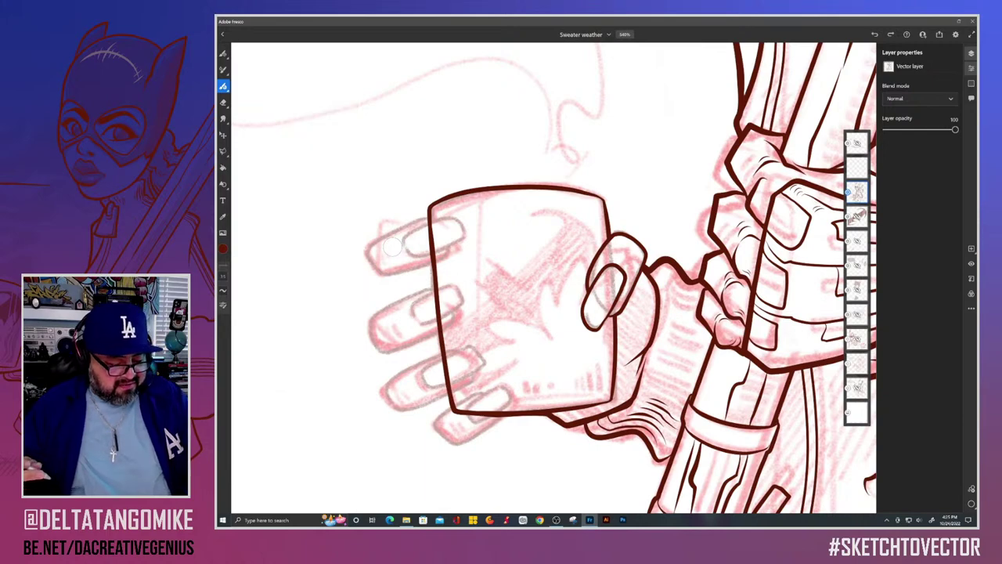
scroll(392, 247, "down", 2)
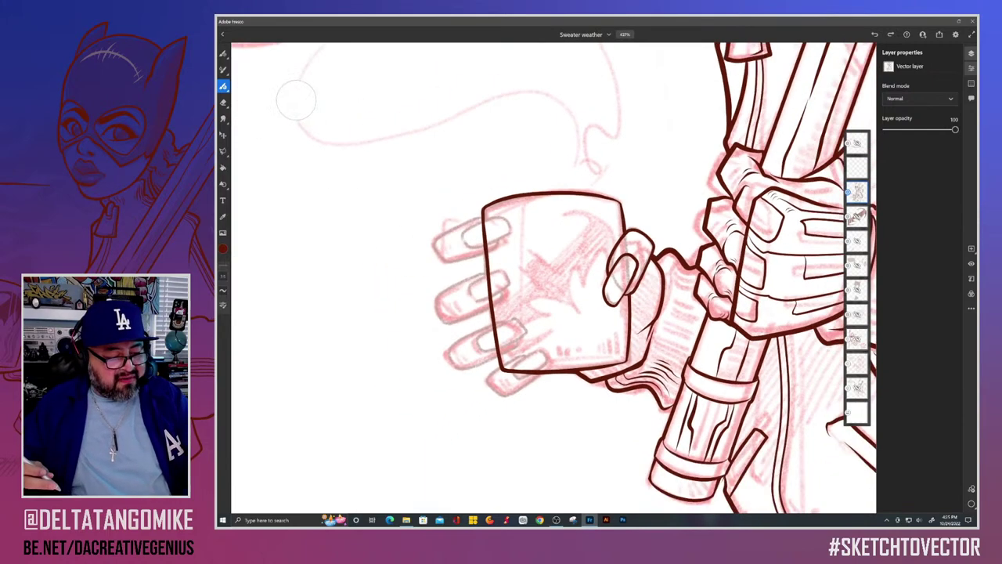
Step: Ink the outlines and long nails of the four fingers wrapped around the mug's side, following the sketch
scroll(294, 97, "up", 5)
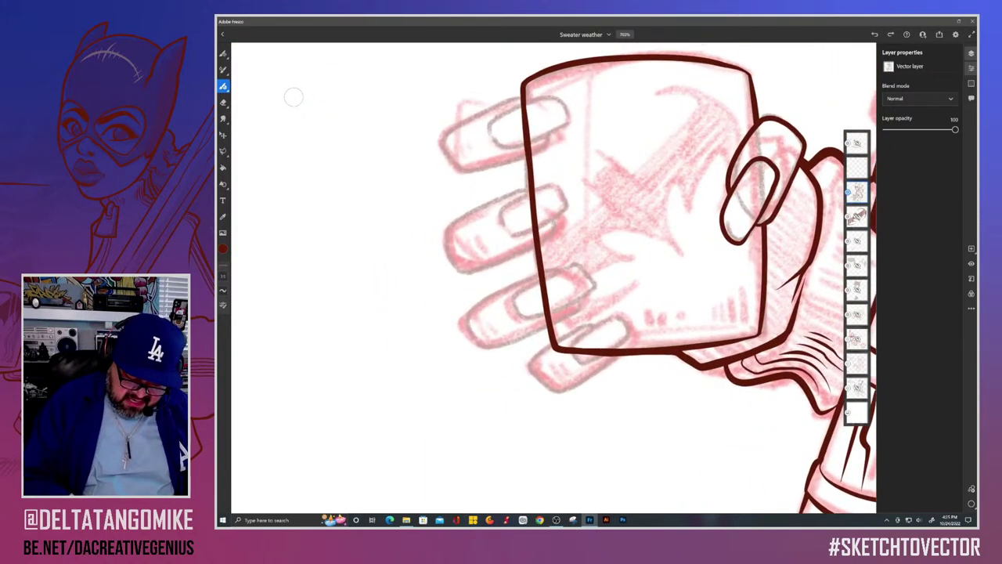
mouse_move(612, 338)
left_mouse_down()
mouse_move(616, 350)
mouse_move(558, 392)
mouse_move(531, 362)
mouse_move(597, 324)
mouse_move(612, 335)
mouse_move(574, 346)
mouse_move(601, 364)
mouse_move(633, 319)
mouse_move(595, 330)
left_mouse_up()
left_click_drag(548, 274, 564, 281)
mouse_move(565, 319)
left_mouse_down()
mouse_move(600, 279)
mouse_move(544, 296)
mouse_move(548, 322)
left_mouse_up()
mouse_move(590, 301)
left_mouse_down()
mouse_move(579, 324)
mouse_move(517, 353)
mouse_move(484, 318)
mouse_move(574, 276)
mouse_move(552, 279)
mouse_move(586, 328)
left_mouse_up()
mouse_move(606, 282)
left_mouse_down()
mouse_move(570, 297)
mouse_move(619, 249)
mouse_move(552, 274)
mouse_move(572, 296)
mouse_move(541, 329)
mouse_move(501, 317)
mouse_move(548, 259)
mouse_move(583, 251)
mouse_move(574, 355)
mouse_move(628, 275)
mouse_move(640, 238)
mouse_move(578, 257)
mouse_move(595, 286)
mouse_move(564, 307)
mouse_move(525, 291)
mouse_move(571, 246)
mouse_move(603, 242)
left_mouse_up()
scroll(293, 97, "down", 4)
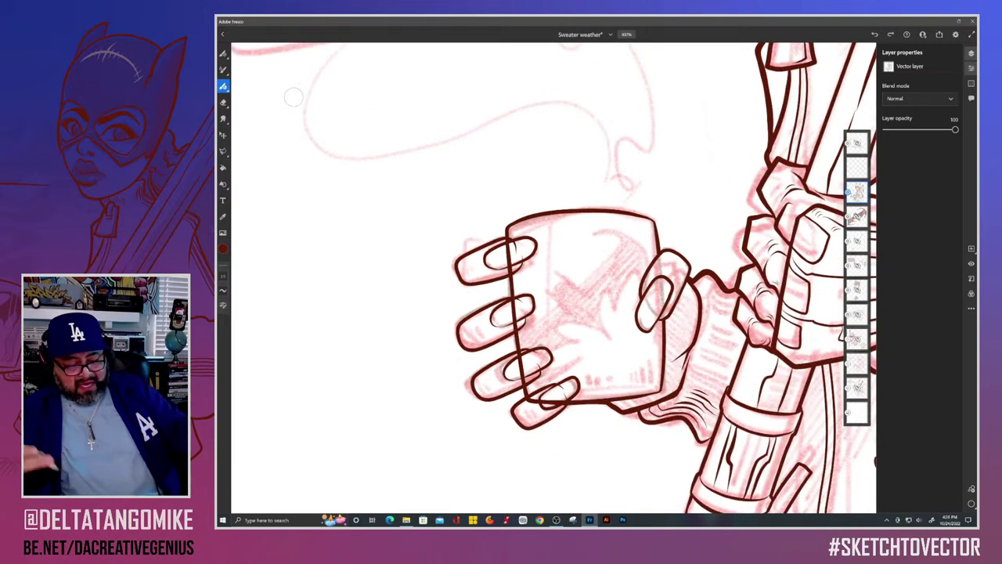
Step: Trim the mug outline where it crosses the upper fingers and their nails, including the small leftovers at the top finger
left_click(294, 97)
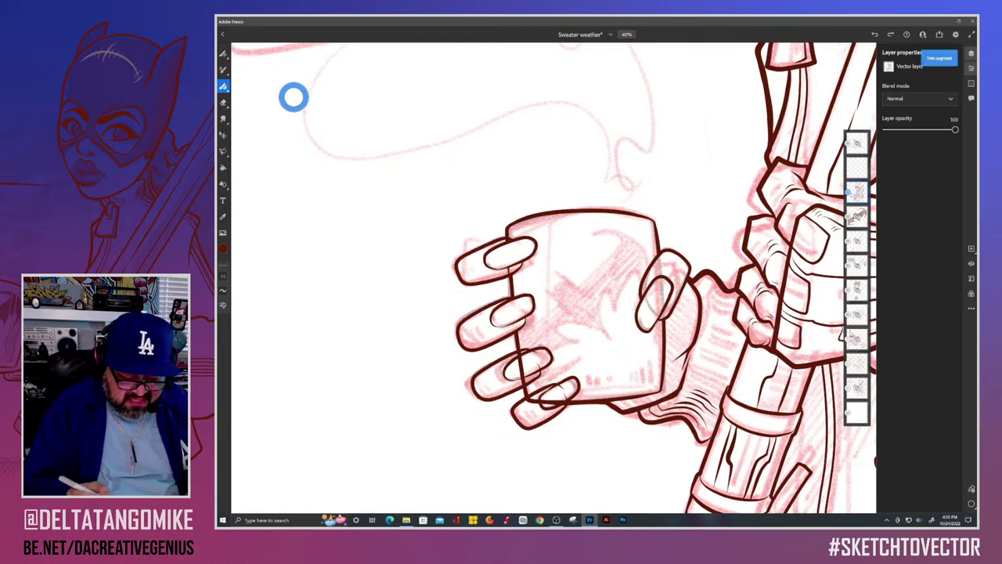
scroll(468, 247, "up", 6)
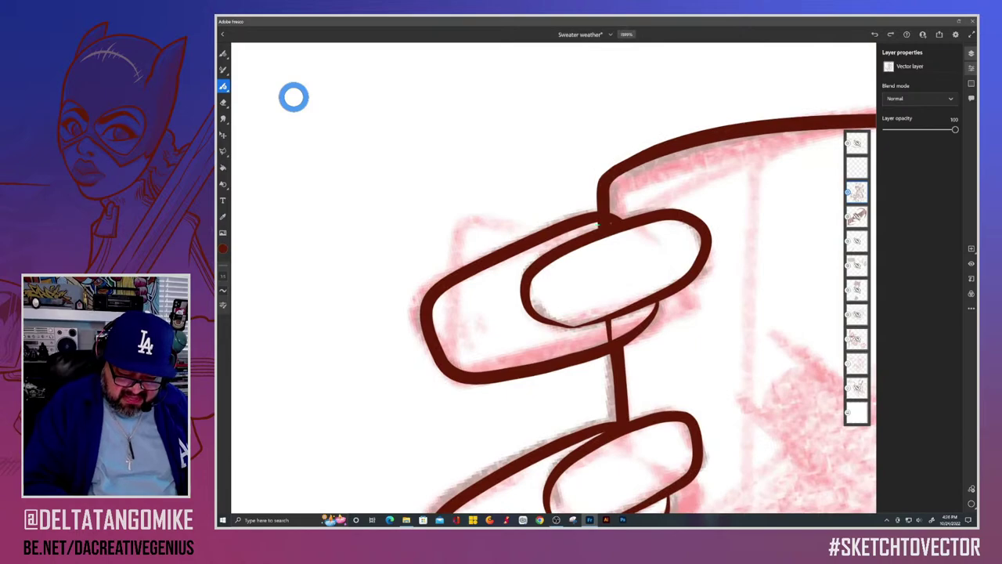
left_click_drag(608, 322, 612, 338)
left_click_drag(608, 224, 605, 222)
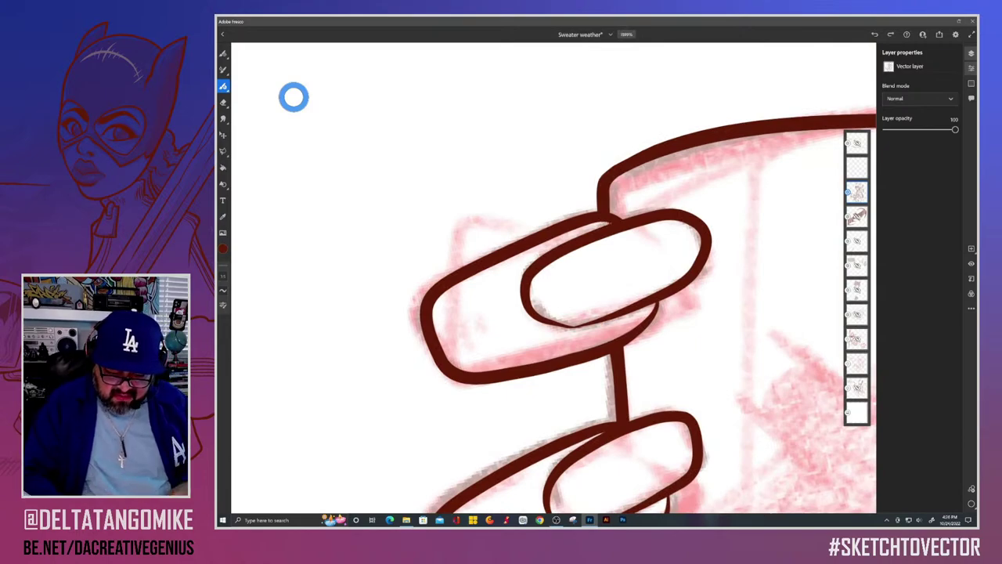
scroll(586, 250, "up", 2)
scroll(554, 278, "down", 5)
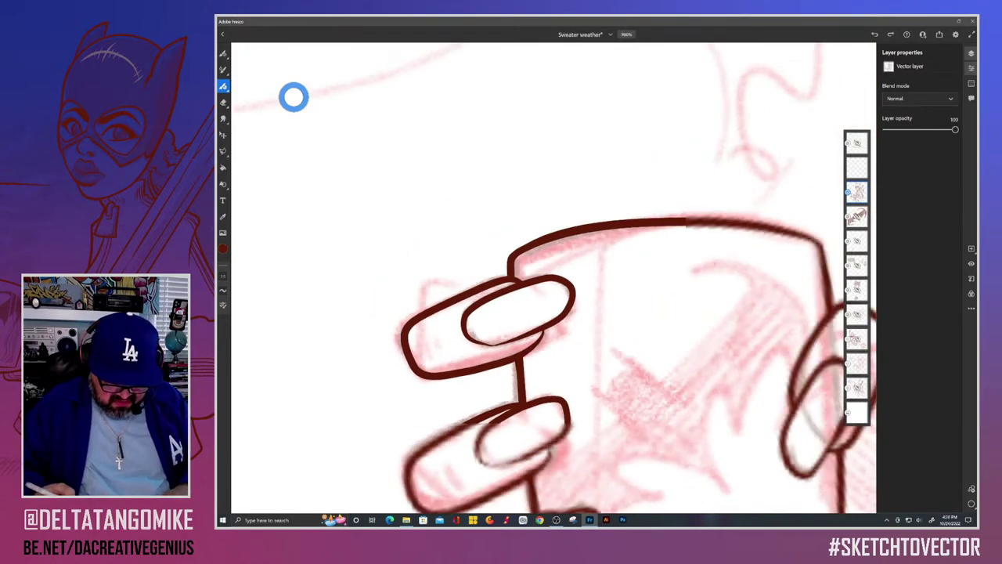
Step: Trim the mug outline and overlapping finger lines inside the two lowest fingers and their nails
scroll(554, 278, "up", 2)
scroll(554, 278, "down", 3)
key("ctrl+equal")
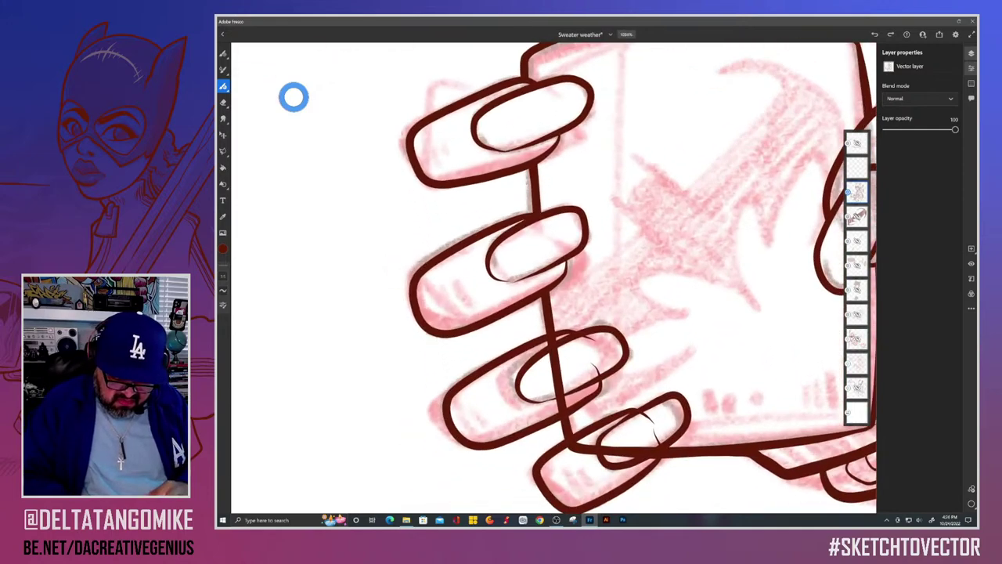
key("ctrl+equal")
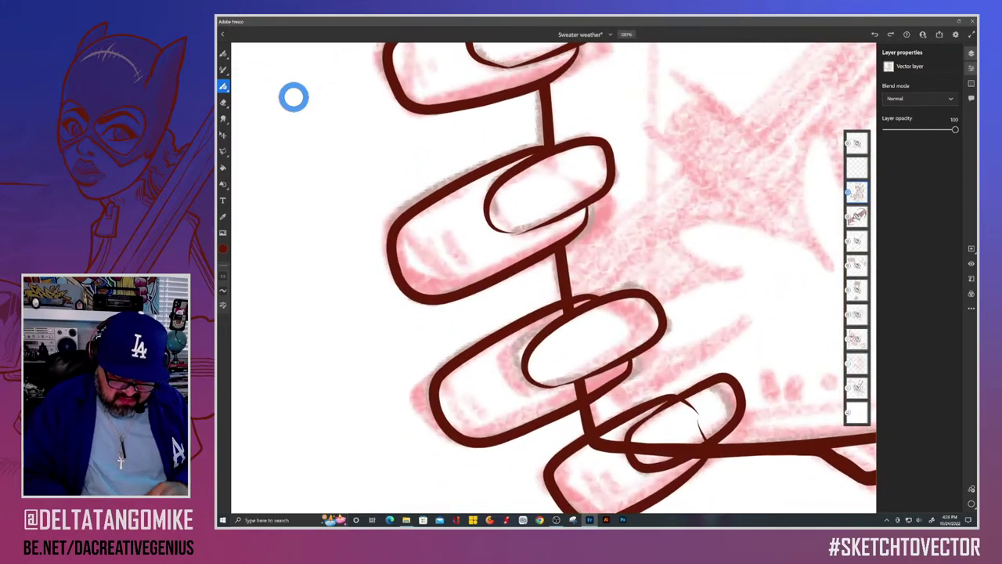
scroll(554, 278, "up", 2)
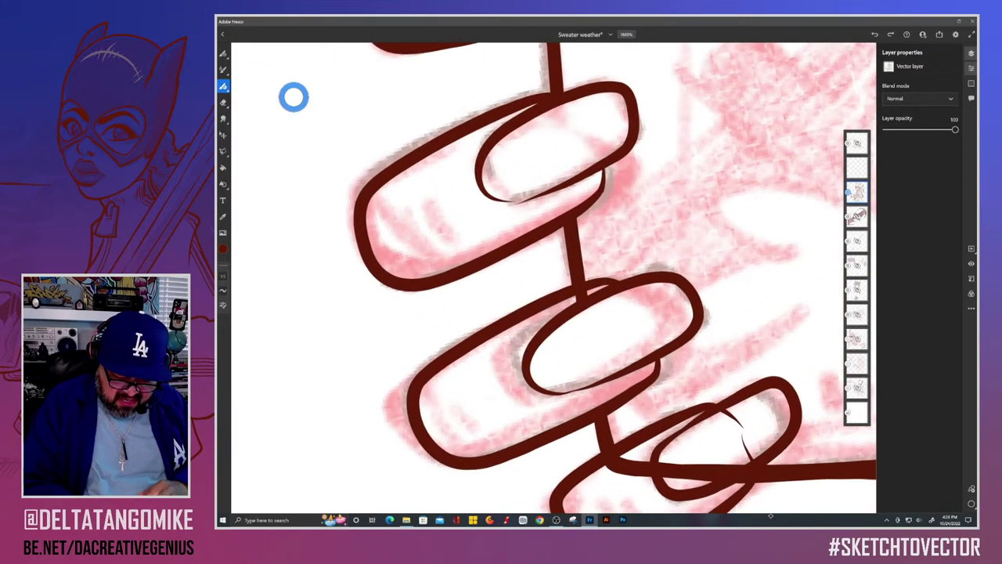
scroll(553, 278, "down", 1)
mouse_move(695, 352)
left_mouse_down()
mouse_move(688, 363)
mouse_move(698, 383)
mouse_move(661, 413)
left_mouse_up()
mouse_move(607, 393)
left_mouse_down()
mouse_move(606, 410)
mouse_move(635, 402)
mouse_move(587, 407)
mouse_move(585, 396)
left_mouse_up()
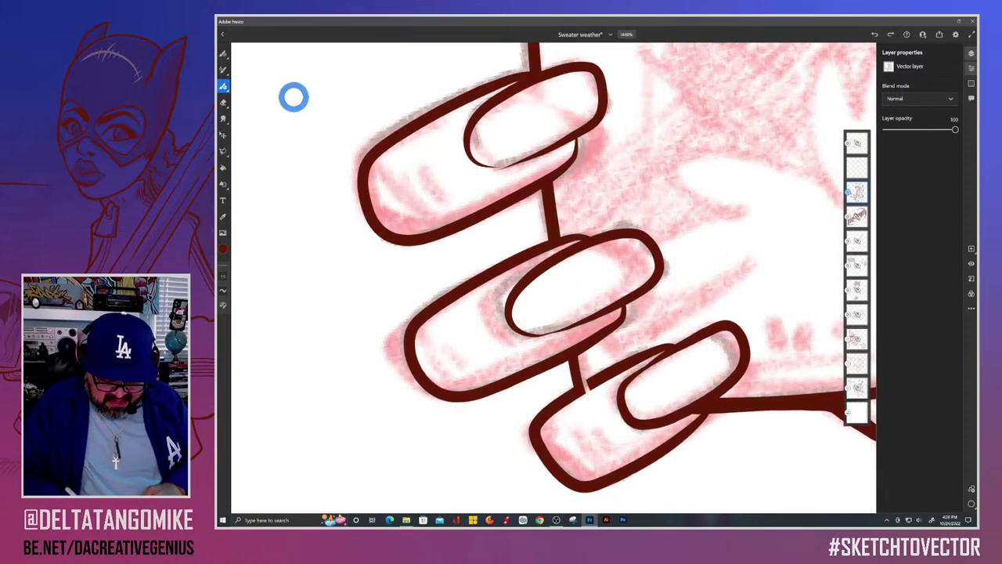
Step: Undo the last trim and clean up the stray line ends around the lowest finger's outline
key("ctrl+z")
scroll(564, 403, "up", 5)
left_click_drag(635, 367, 625, 377)
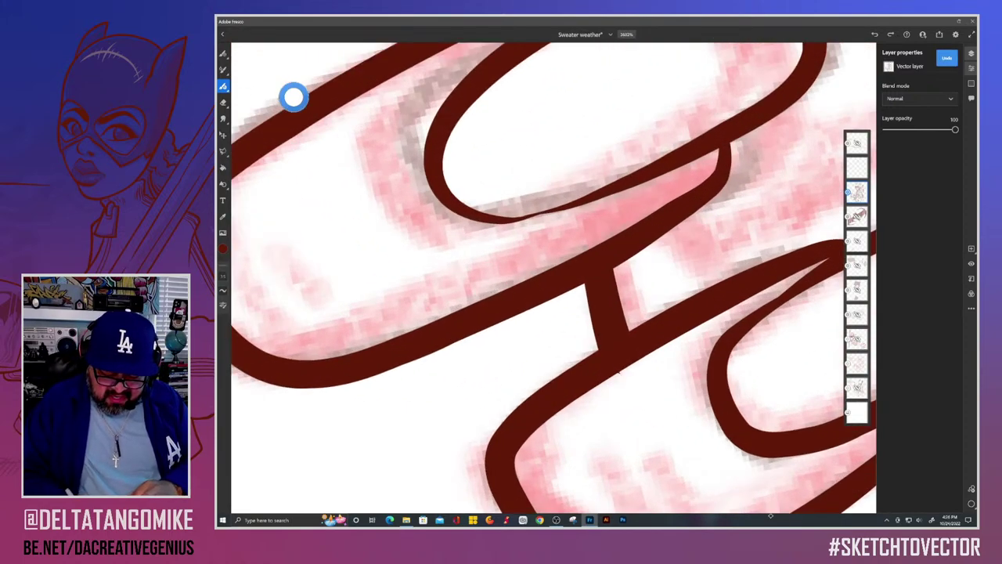
scroll(540, 378, "down", 5)
scroll(646, 423, "up", 3)
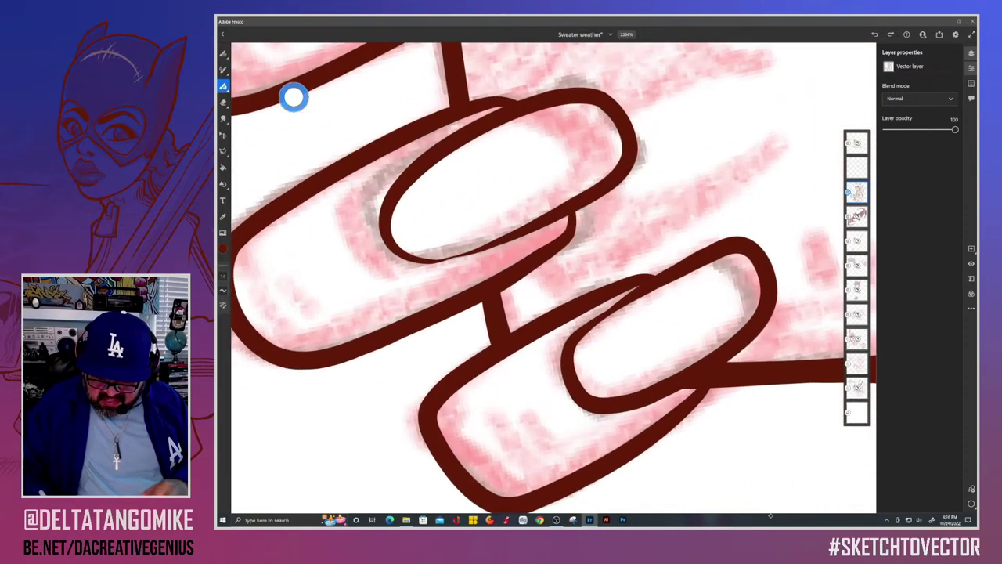
left_click_drag(697, 379, 690, 391)
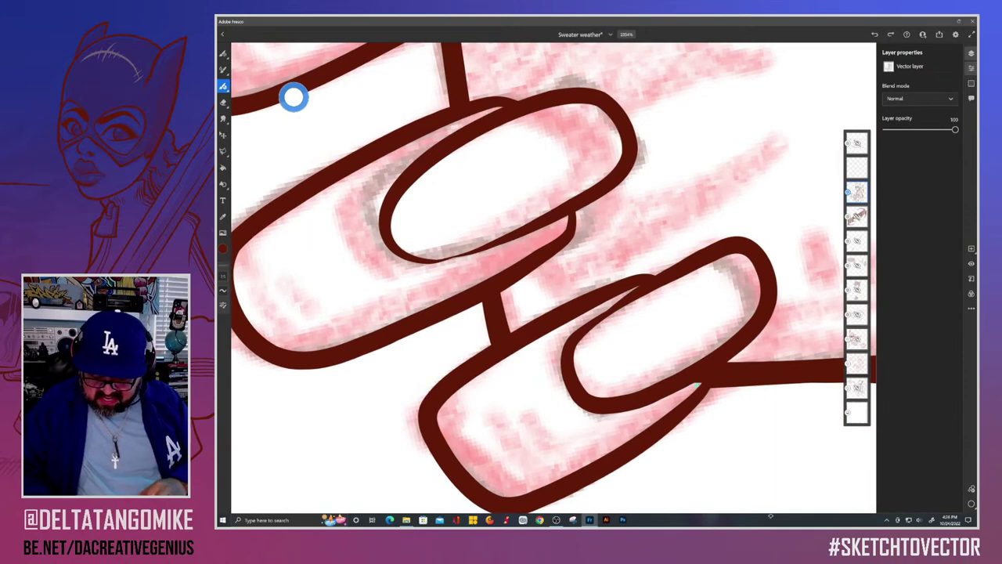
scroll(294, 96, "down", 5)
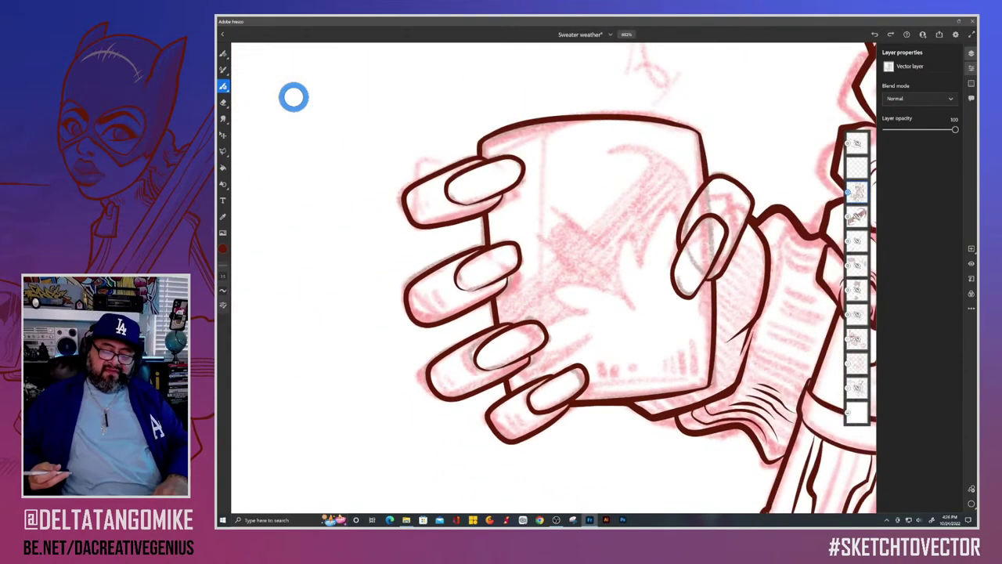
Step: Review the inked hand, the jacket hem and the whole figure at different magnifications
scroll(554, 278, "down", 1)
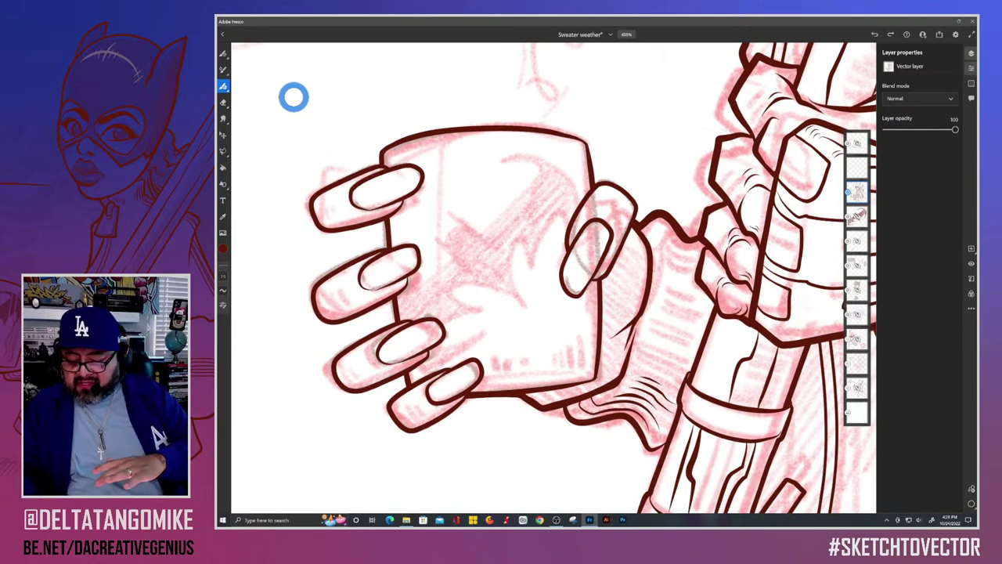
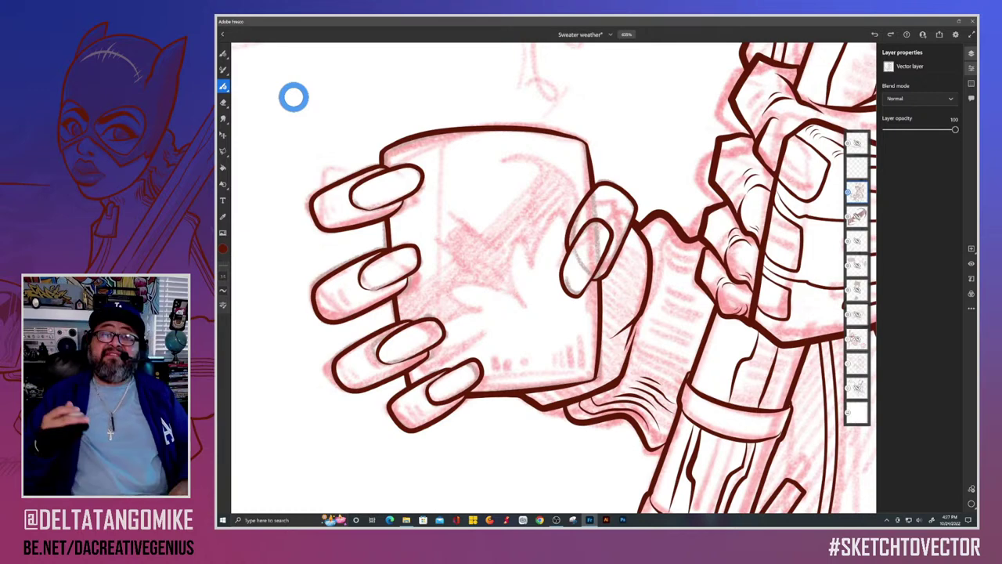
scroll(554, 278, "down", 3)
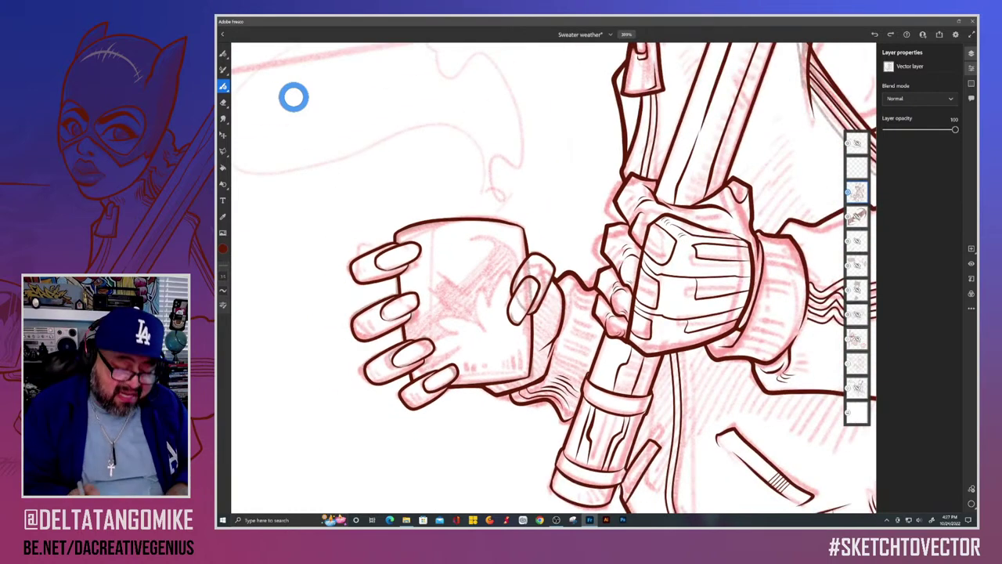
scroll(293, 97, "down", 2)
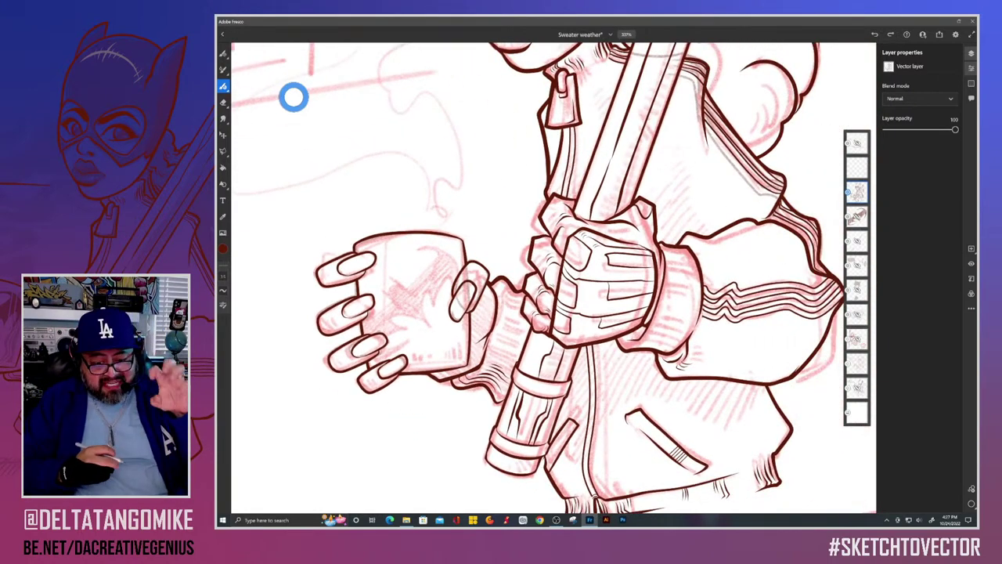
scroll(293, 97, "down", 4)
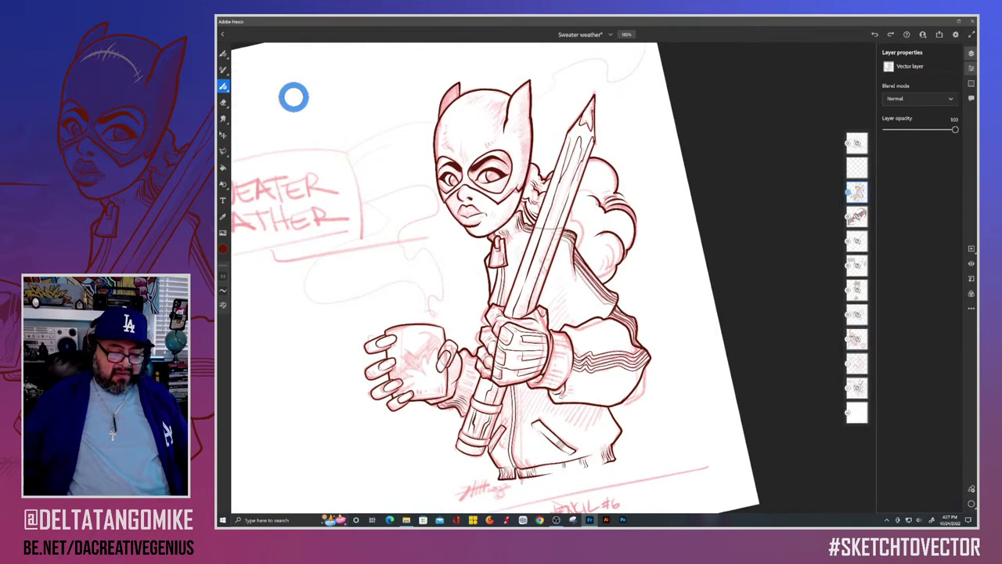
scroll(554, 278, "down", 2)
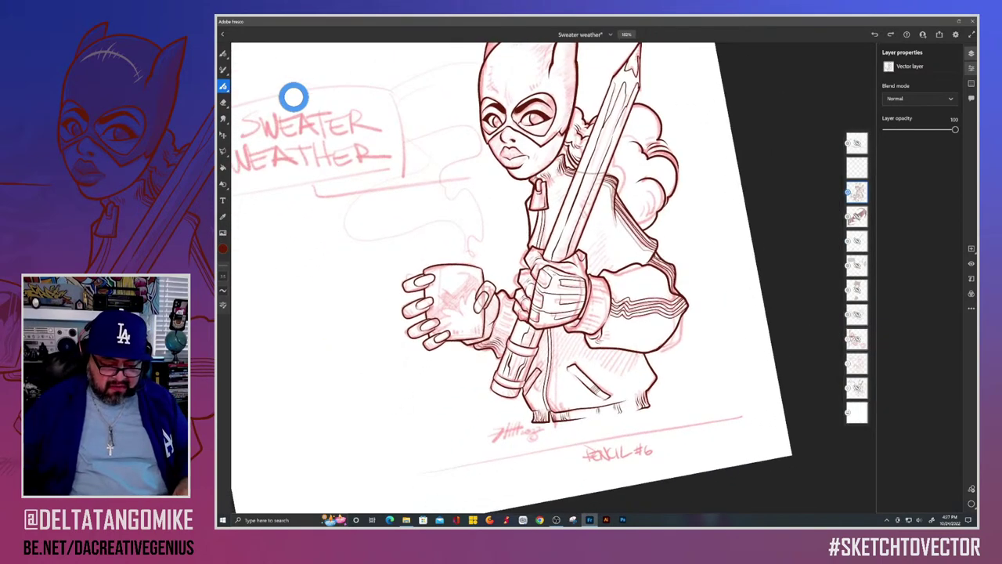
scroll(294, 97, "up", 5)
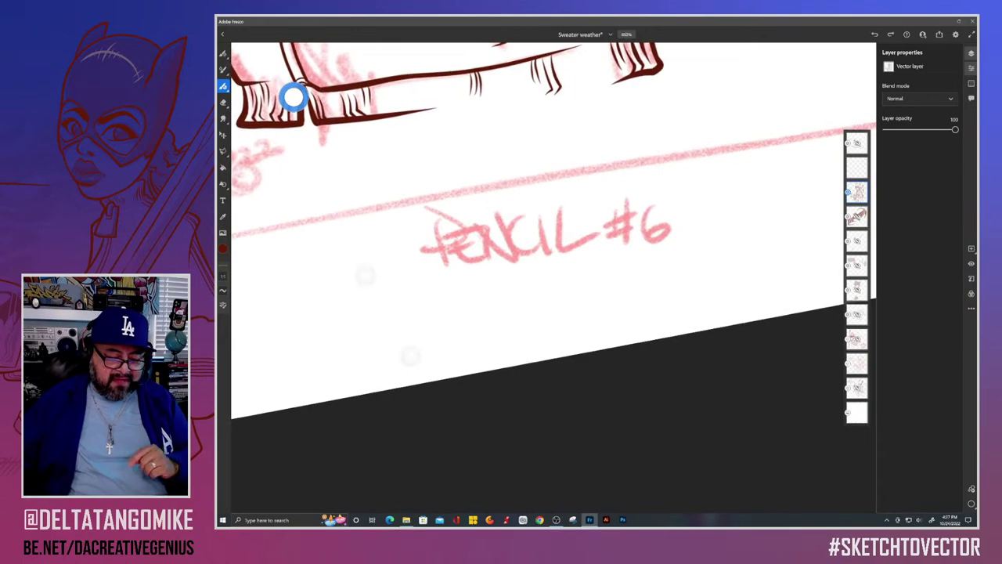
scroll(294, 97, "down", 6)
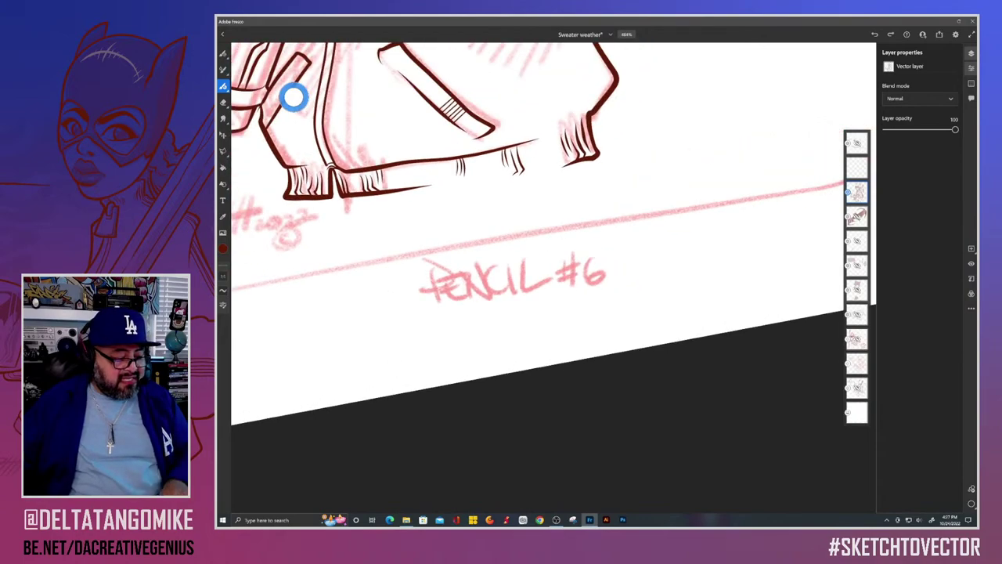
scroll(470, 274, "down", 3)
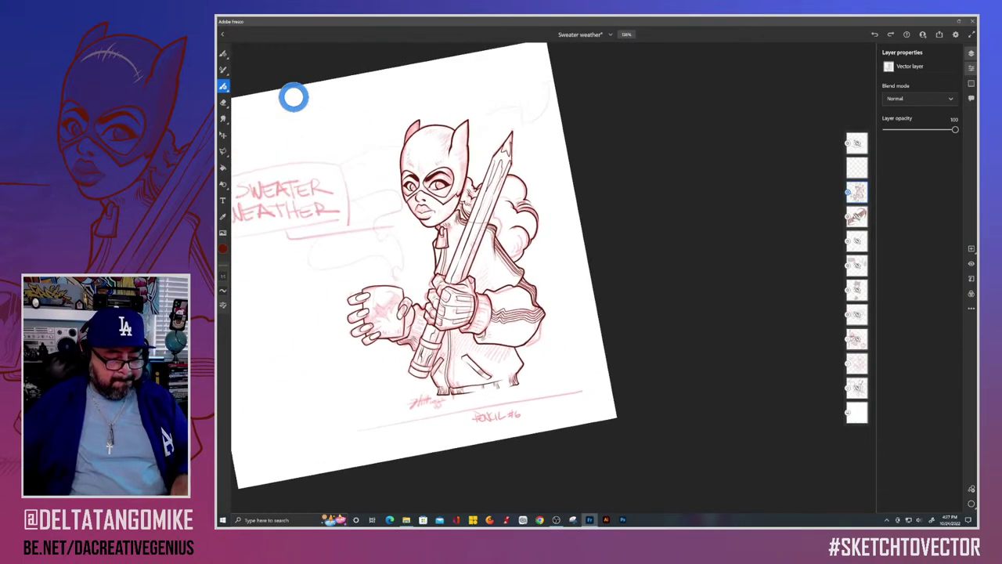
scroll(293, 97, "up", 2)
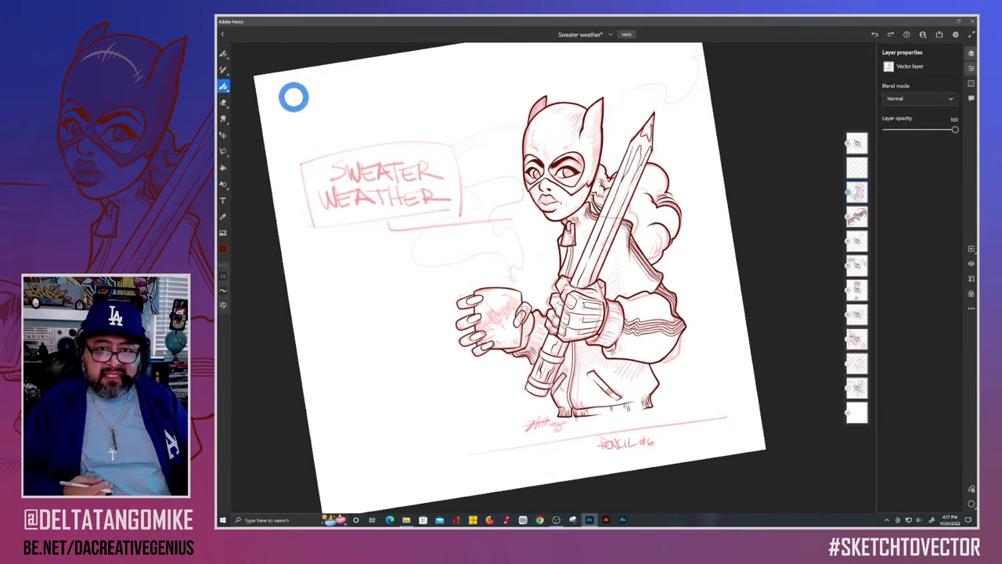
scroll(294, 97, "up", 3)
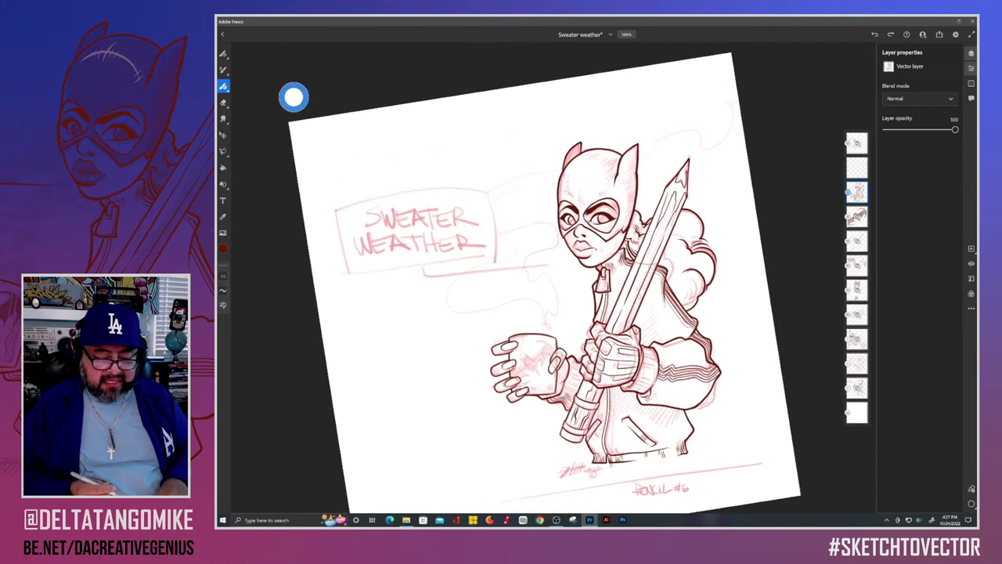
Step: Straighten the canvas view and lower the sketch pixel layer's opacity to 22
scroll(554, 278, "right", 2)
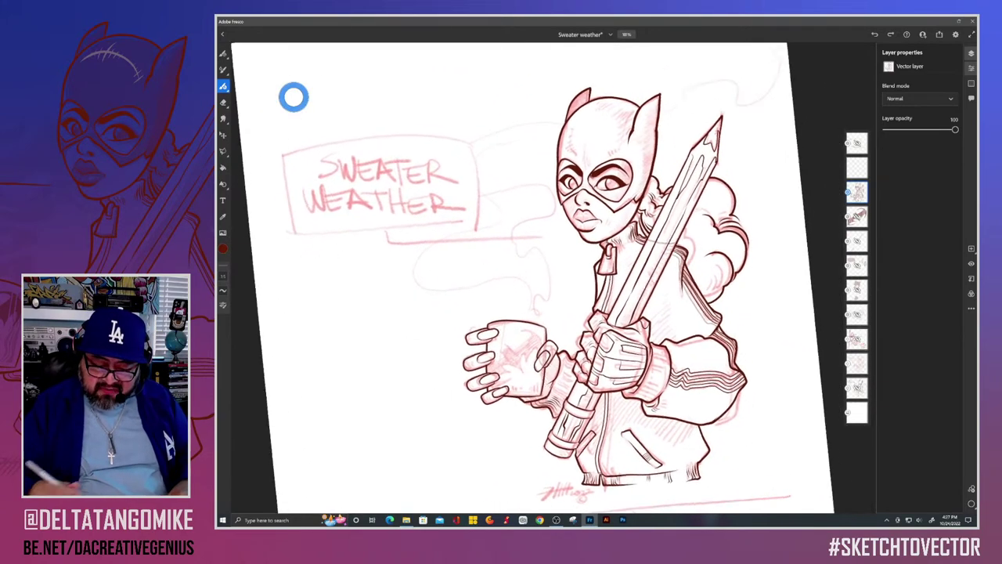
scroll(554, 278, "right", 2)
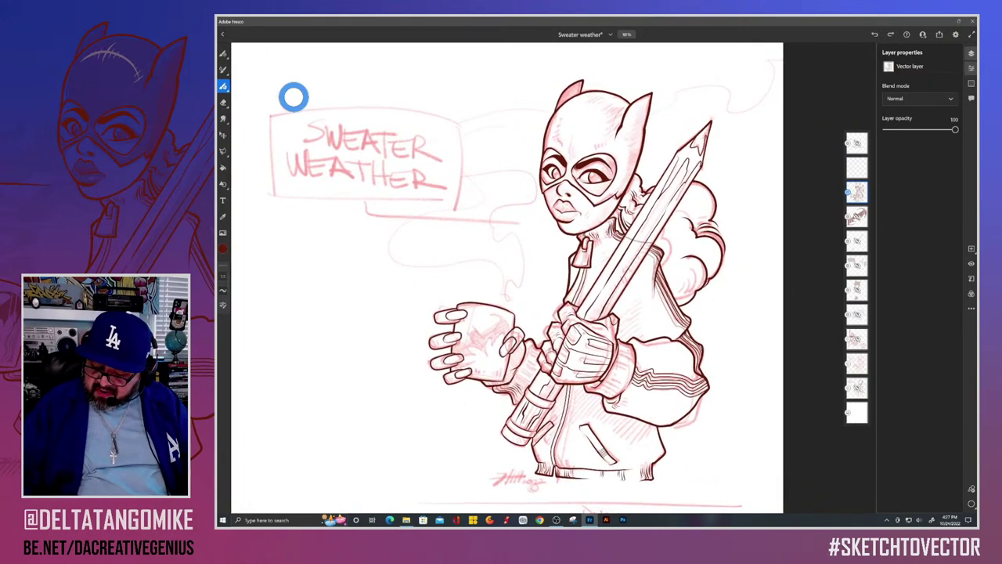
left_click(857, 363)
left_click_drag(914, 130, 900, 129)
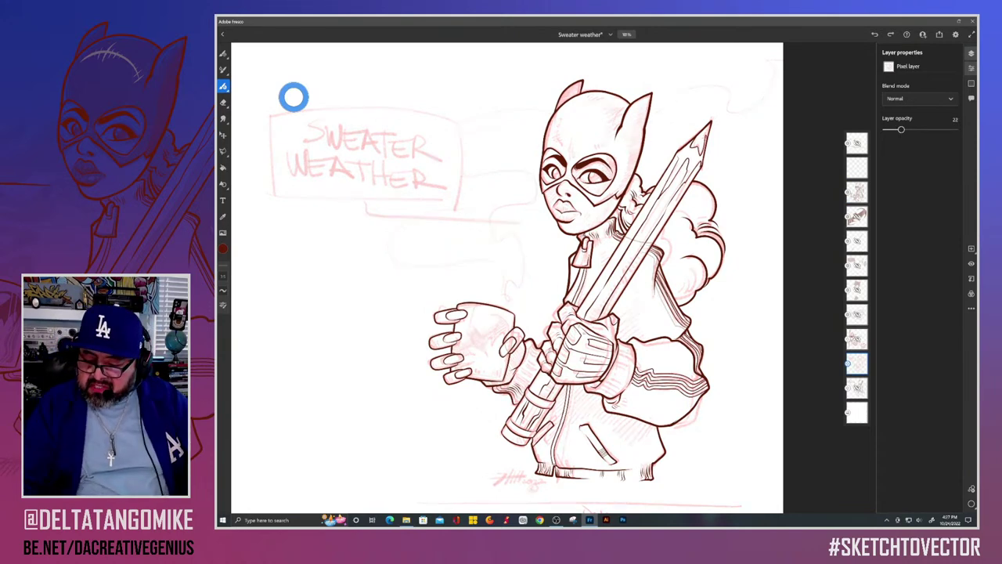
Step: Show the vector layer with the bat emblem on the mug and set its opacity to 48
left_click(856, 216)
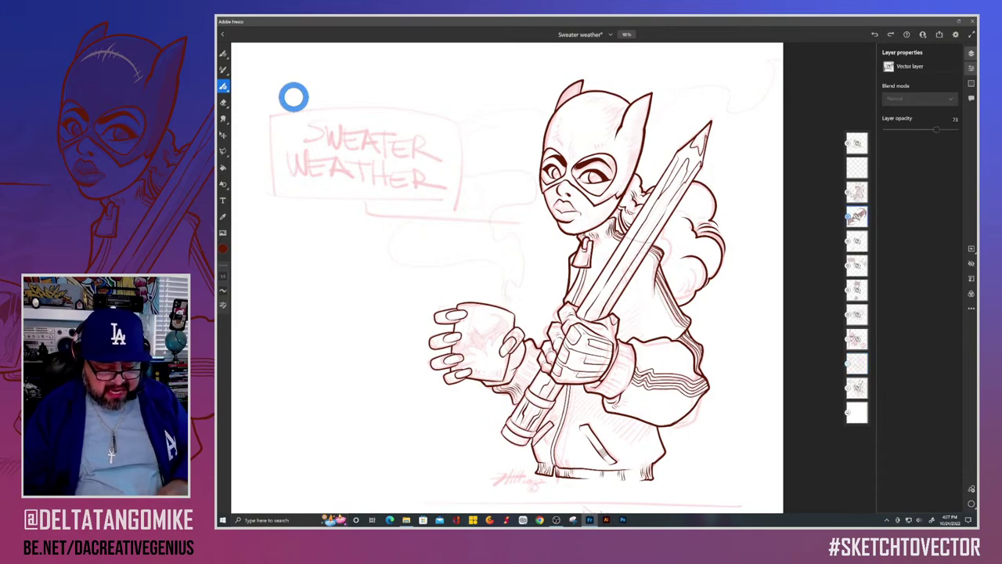
scroll(470, 376, "up", 5)
scroll(437, 383, "up", 4)
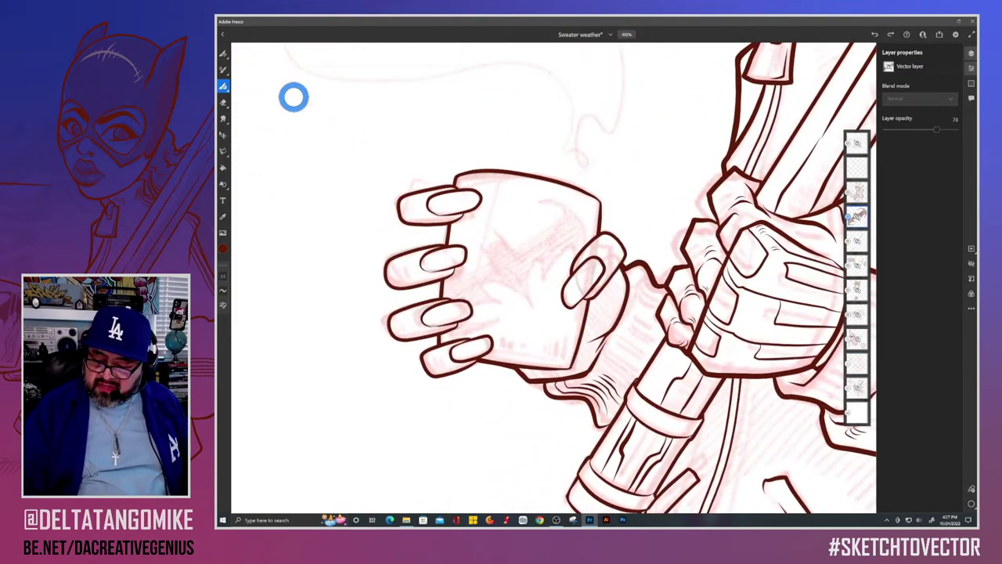
left_click(971, 264)
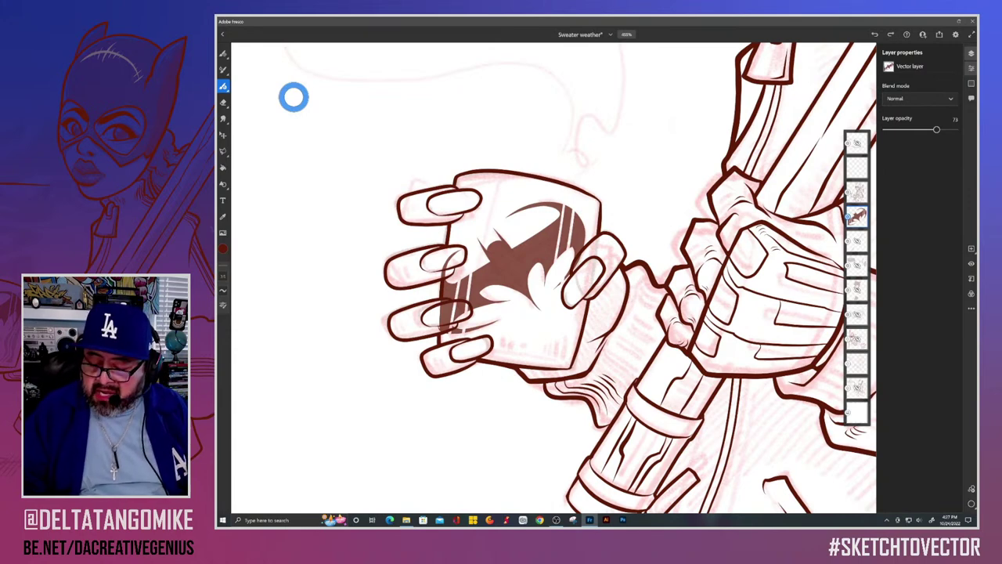
left_click_drag(937, 130, 918, 129)
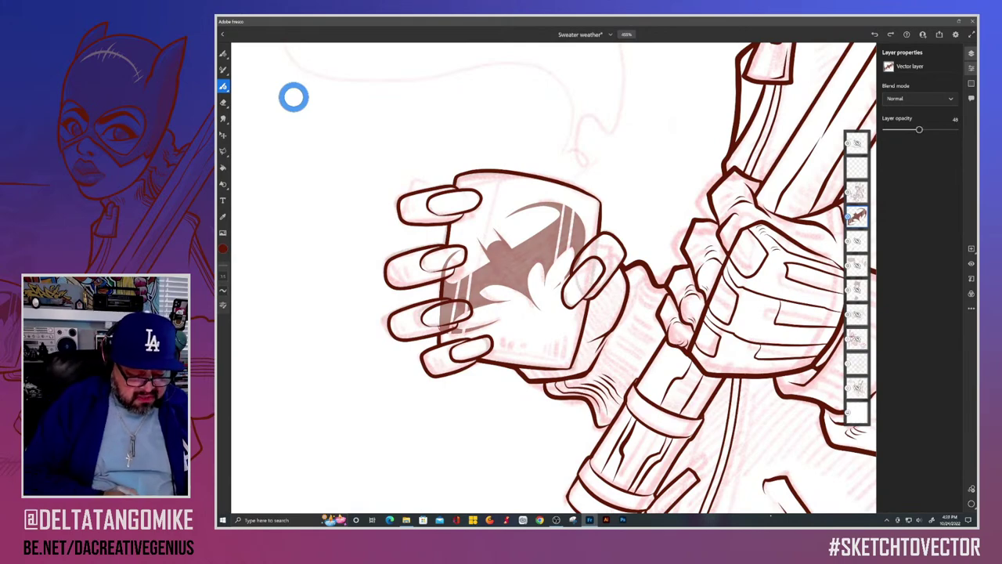
Step: Erase the bat emblem's fill along the upper part of the third finger's nail on the mug
key("e")
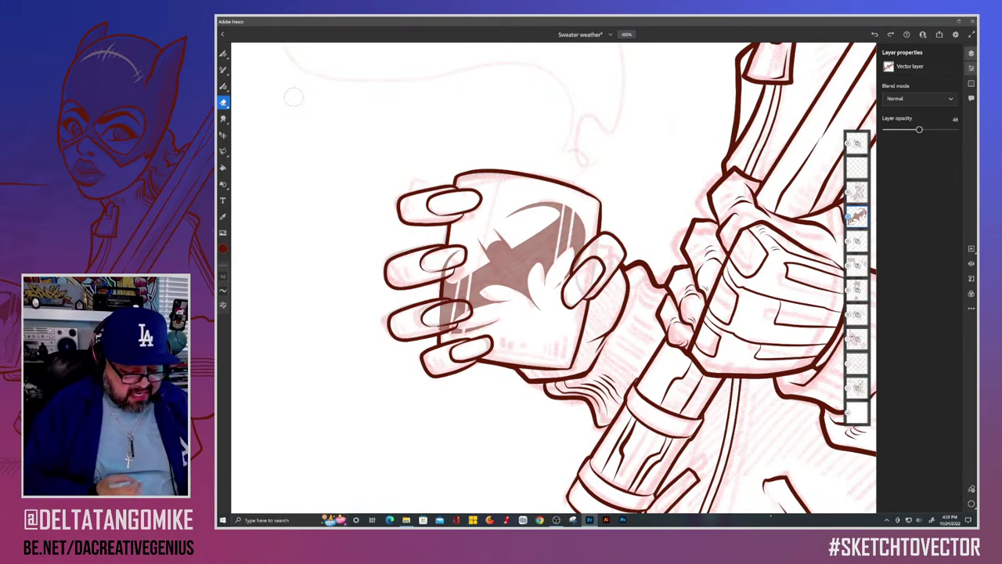
scroll(294, 97, "up", 5)
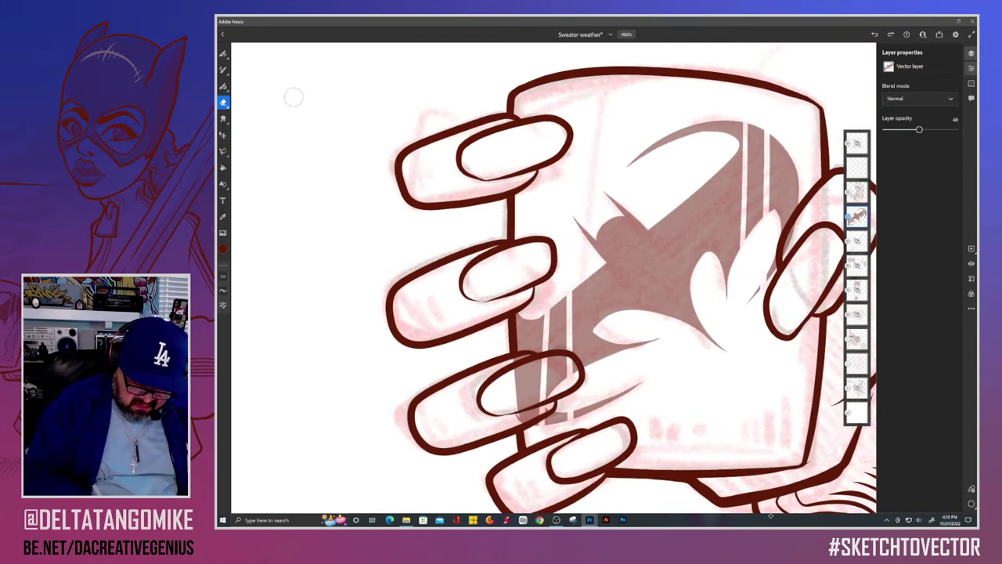
scroll(423, 431, "up", 3)
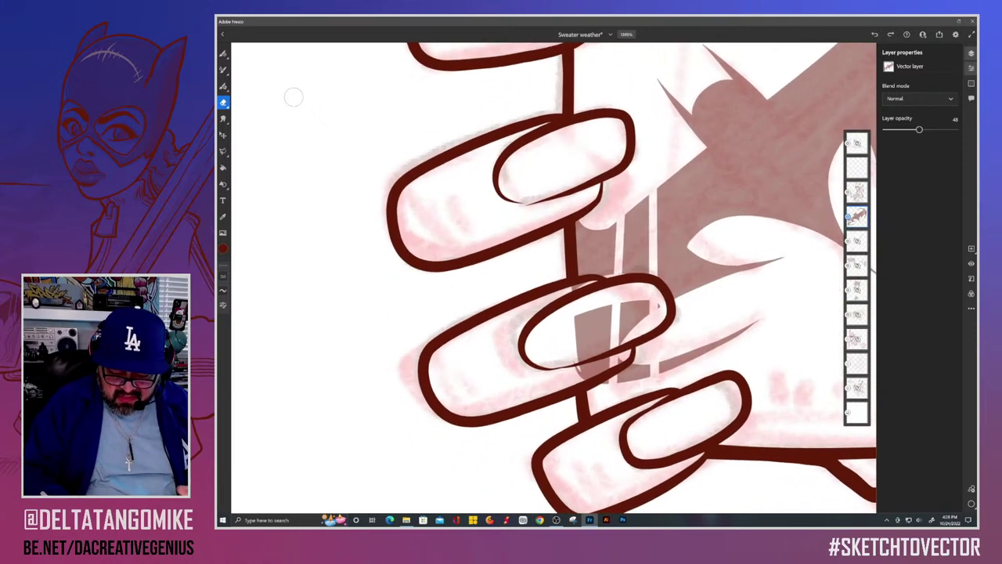
key("ctrl+z")
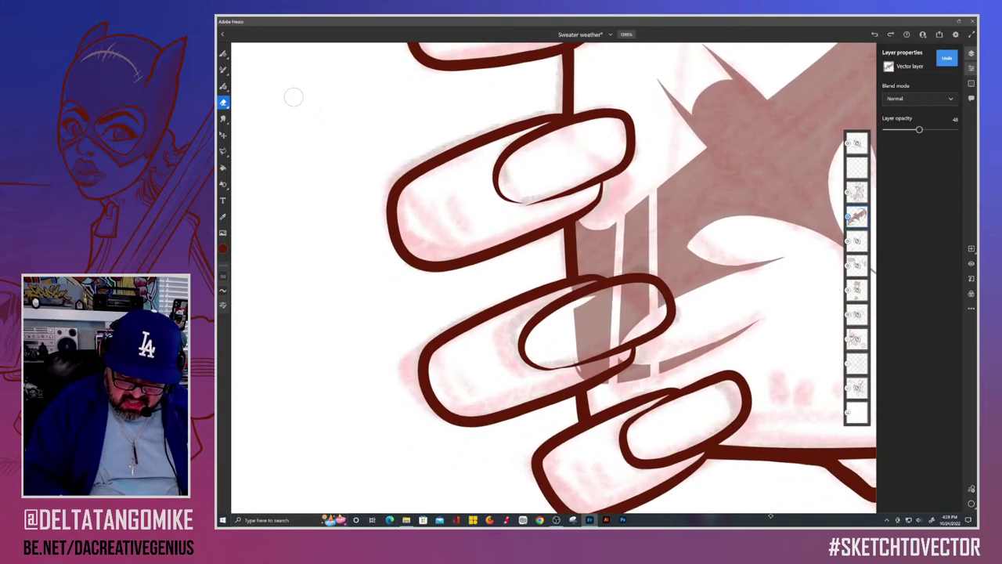
mouse_move(578, 301)
left_mouse_down()
mouse_move(642, 289)
mouse_move(663, 300)
left_mouse_up()
left_click_drag(582, 358, 623, 342)
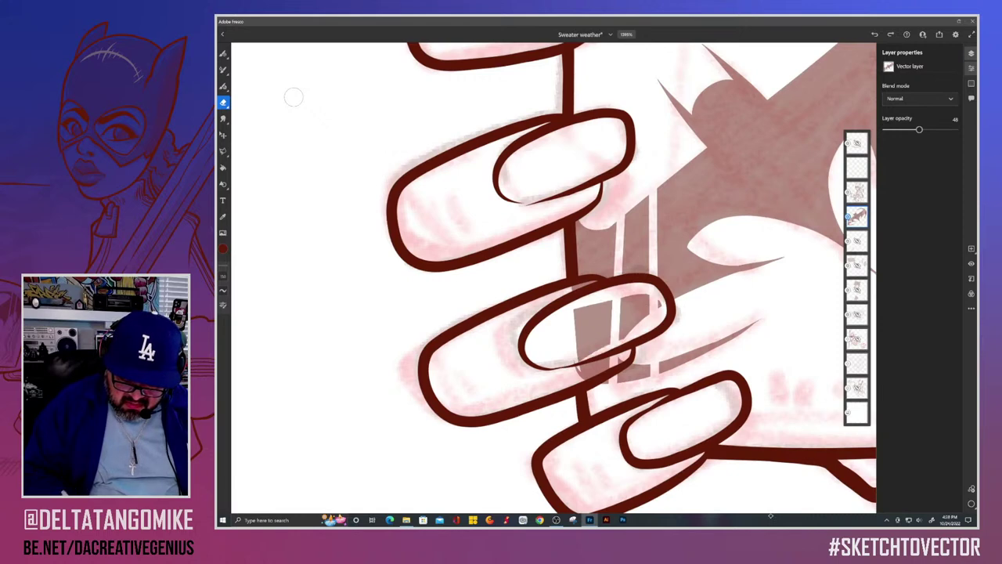
Step: Clear the remaining emblem fill inside the third fingernail and just beneath it, reducing the eraser size for the small remnants
key("ctrl+z")
key("ctrl+z")
key("ctrl+z")
key("ctrl+z")
key("ctrl+z")
key("ctrl+z")
key("ctrl+z")
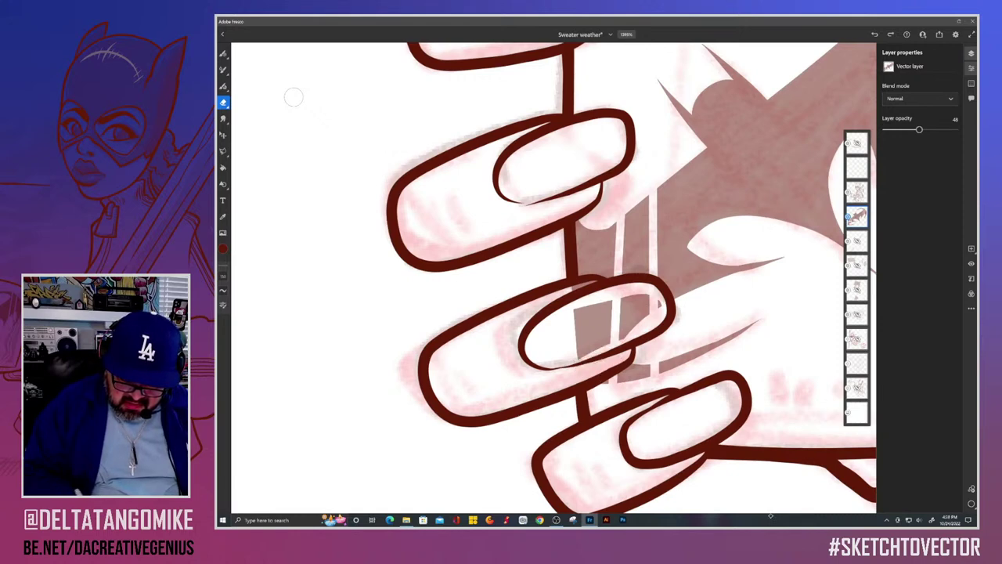
key("ctrl+z")
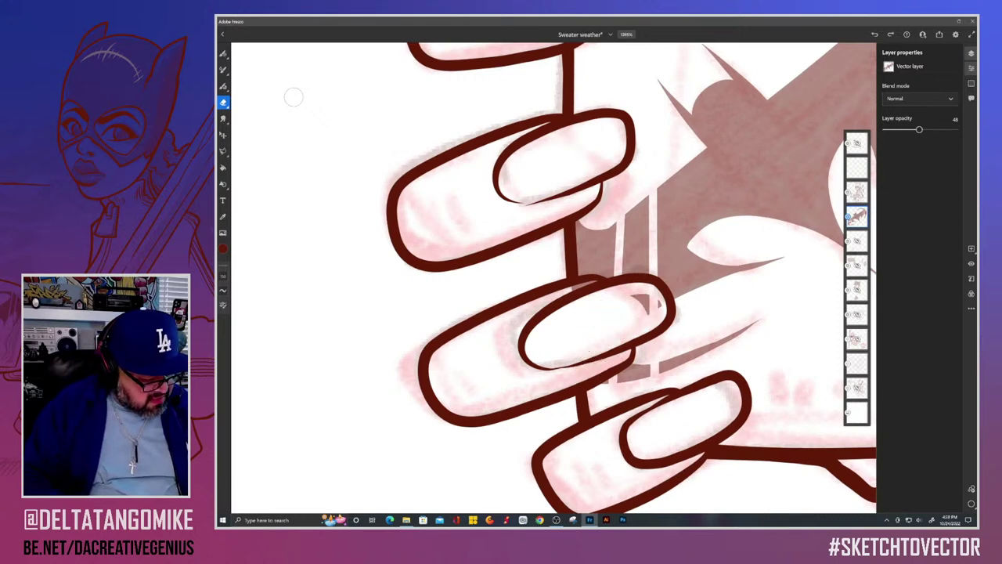
mouse_move(223, 291)
left_mouse_down()
mouse_move(223, 317)
mouse_move(223, 272)
left_mouse_up()
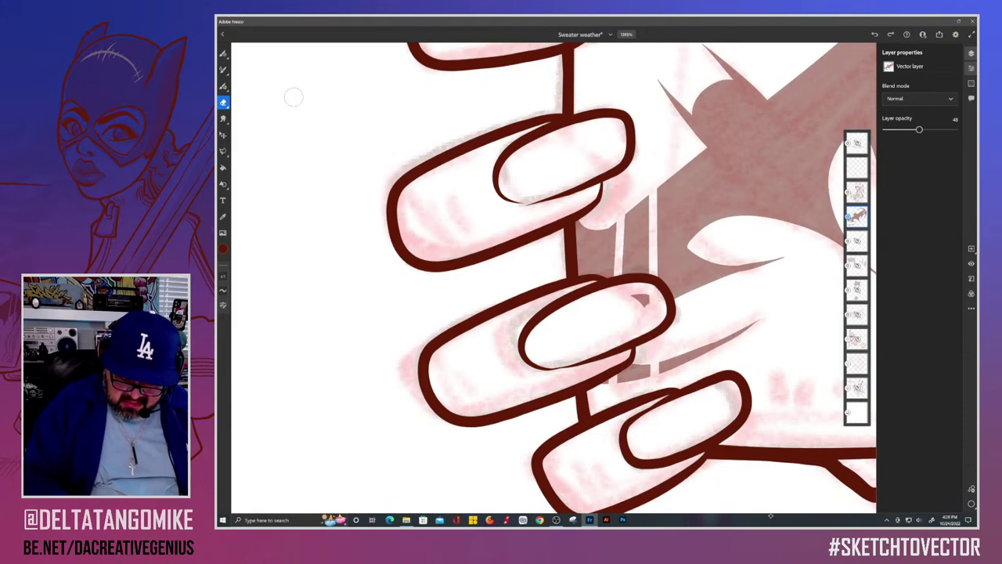
scroll(294, 97, "down", 5)
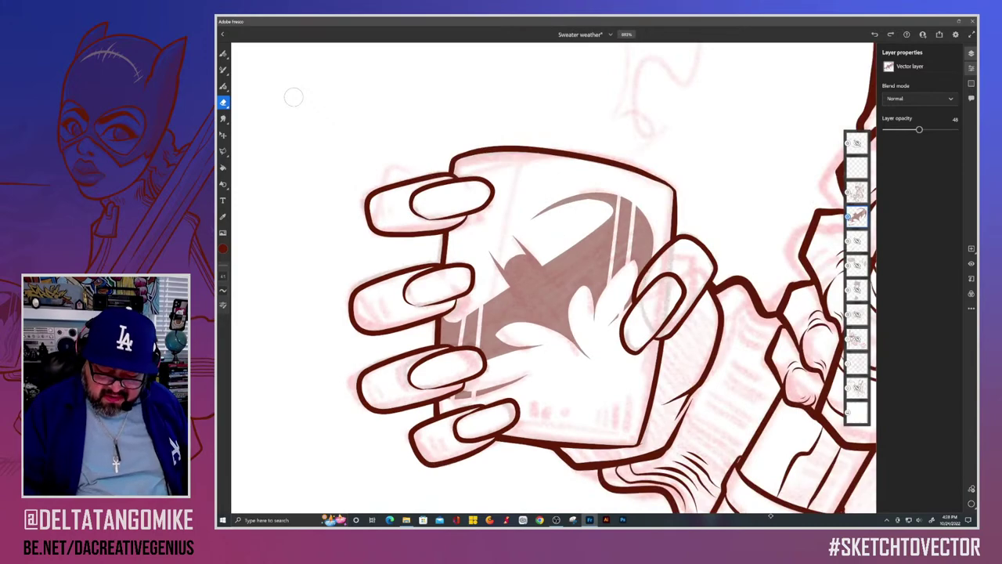
Step: Show the vector layer with the pencil's shading and hide the sketch pixel layer
left_click(857, 241)
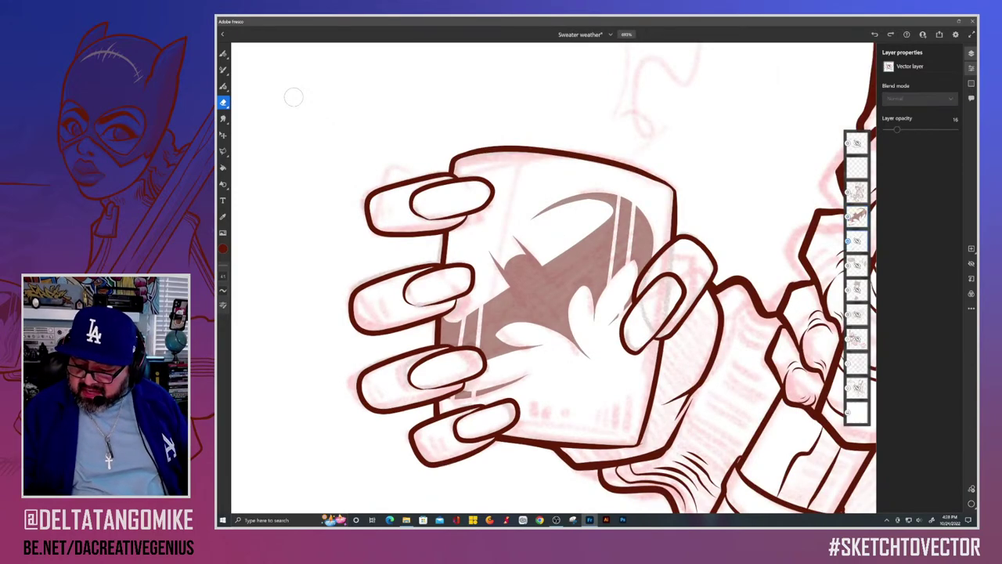
scroll(294, 97, "down", 10)
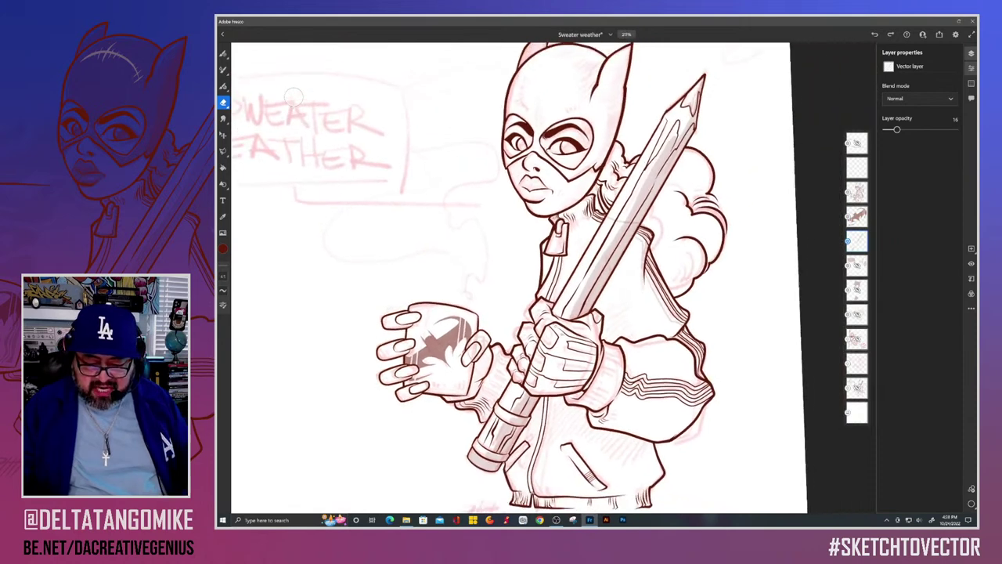
left_click(858, 364)
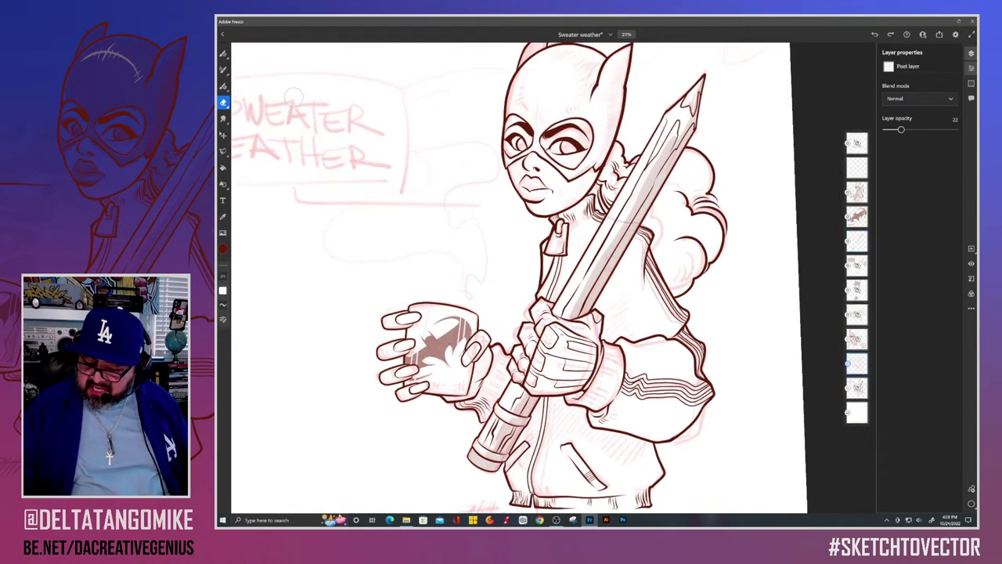
left_click(972, 264)
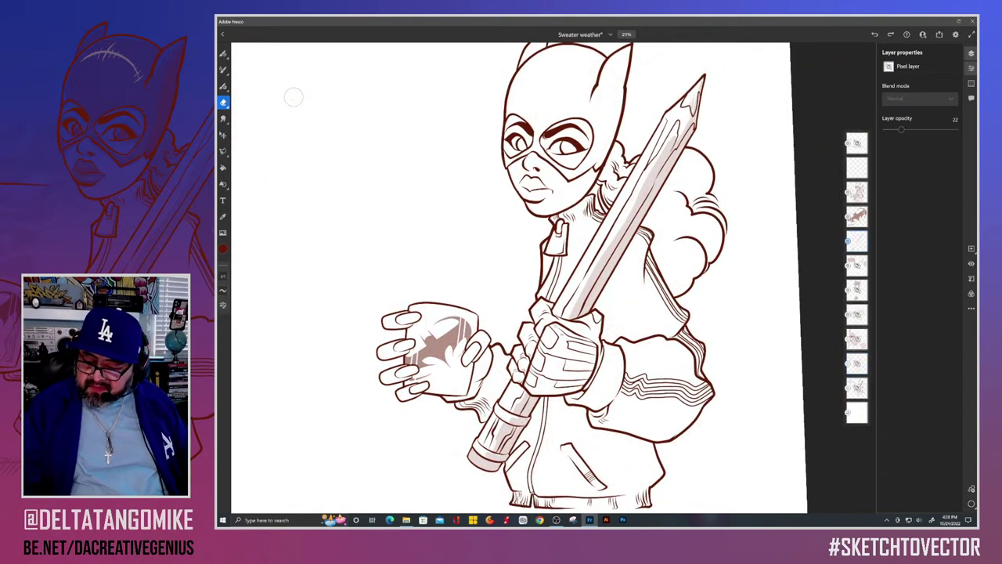
Step: Toggle the pencil shading layer's visibility and try the layer at opacity 100
key("alt+bracketright")
key("alt+bracketright")
key("alt+bracketright")
key("alt+bracketright")
key("alt+bracketright")
left_click(972, 264)
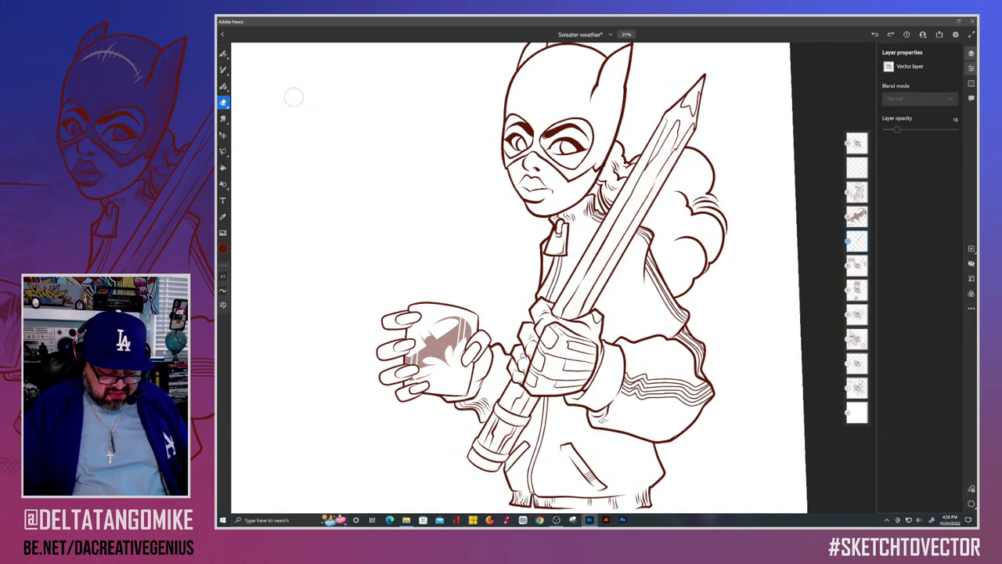
left_click(972, 264)
left_click_drag(898, 130, 947, 130)
key("0")
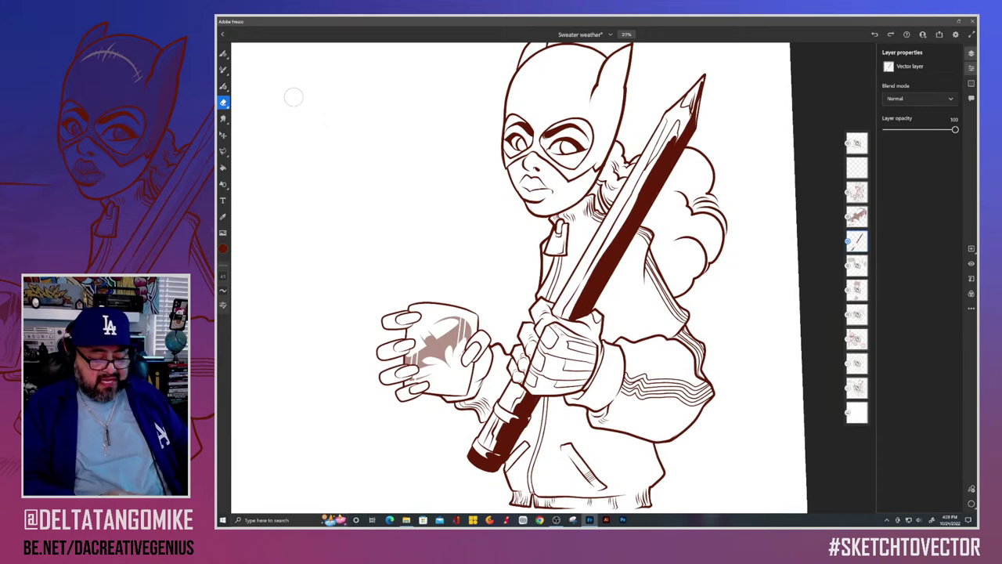
Step: Set the bat emblem layer's opacity to 45 and the pencil shading layer's opacity to 32
left_click(857, 217)
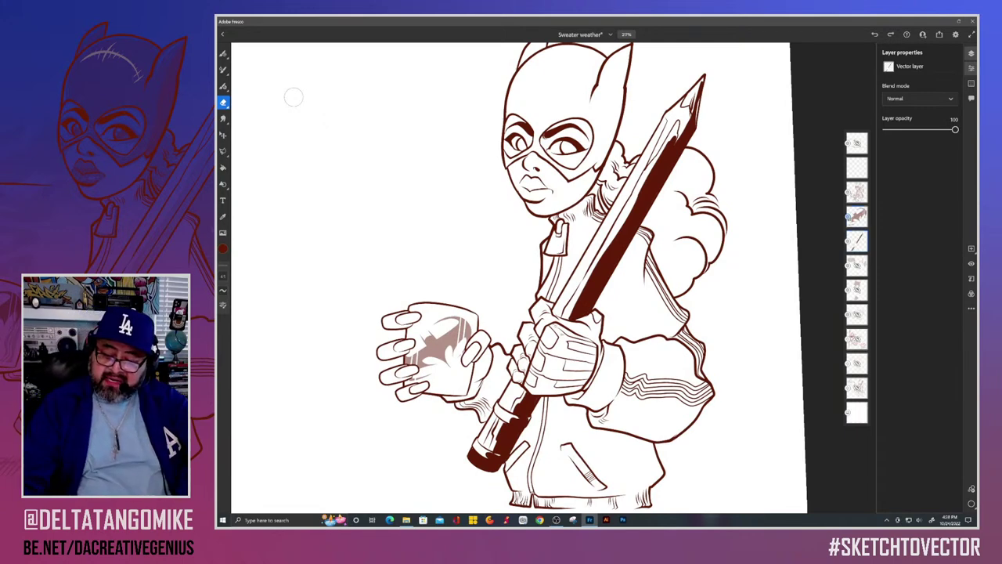
left_click_drag(920, 130, 955, 130)
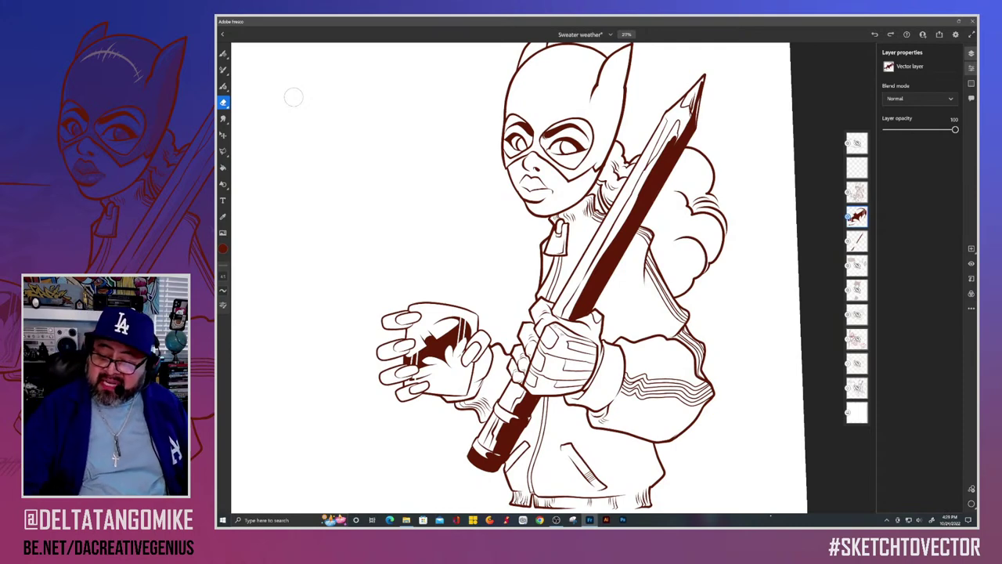
left_click_drag(955, 129, 917, 129)
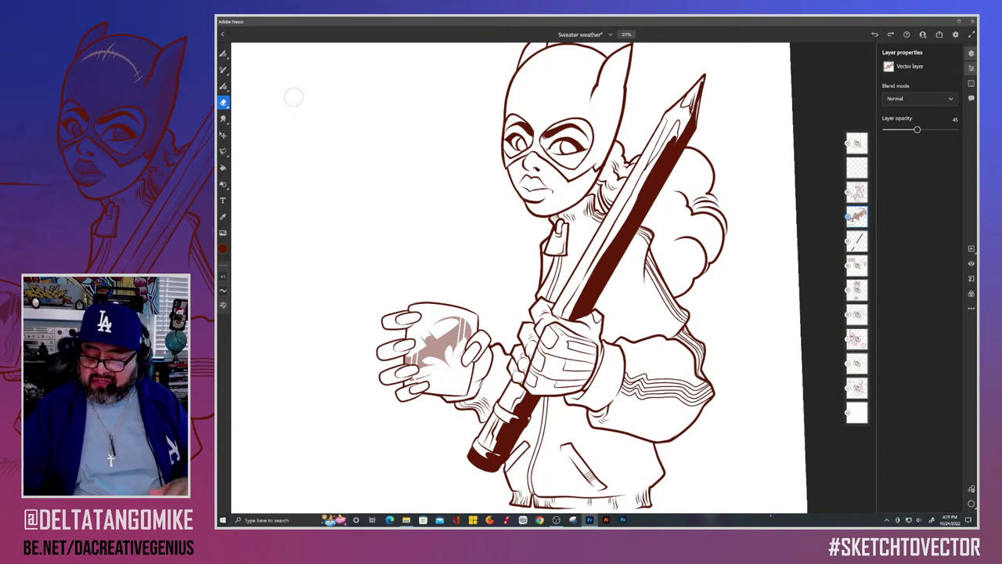
left_click(856, 241)
left_click_drag(956, 130, 908, 129)
Step: Show the vector layer with the sign, cowl and hair shading and set its opacity to 28
left_click(857, 266)
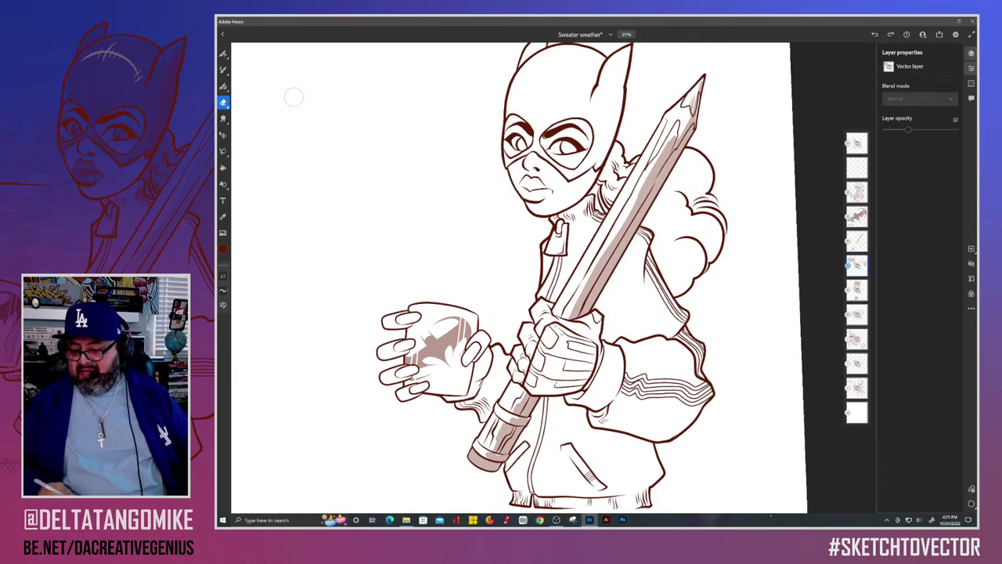
left_click(857, 266)
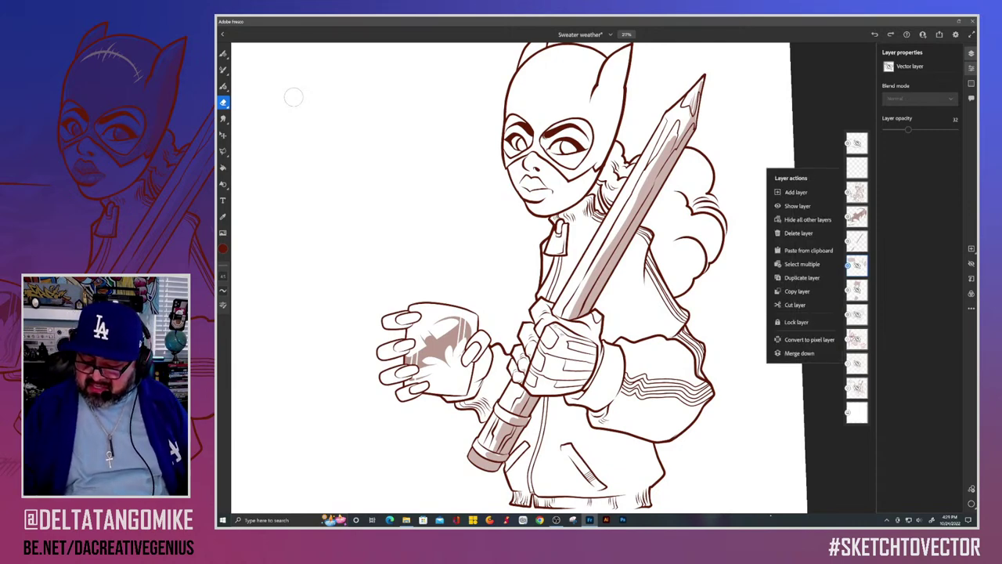
left_click(971, 264)
left_click(970, 264)
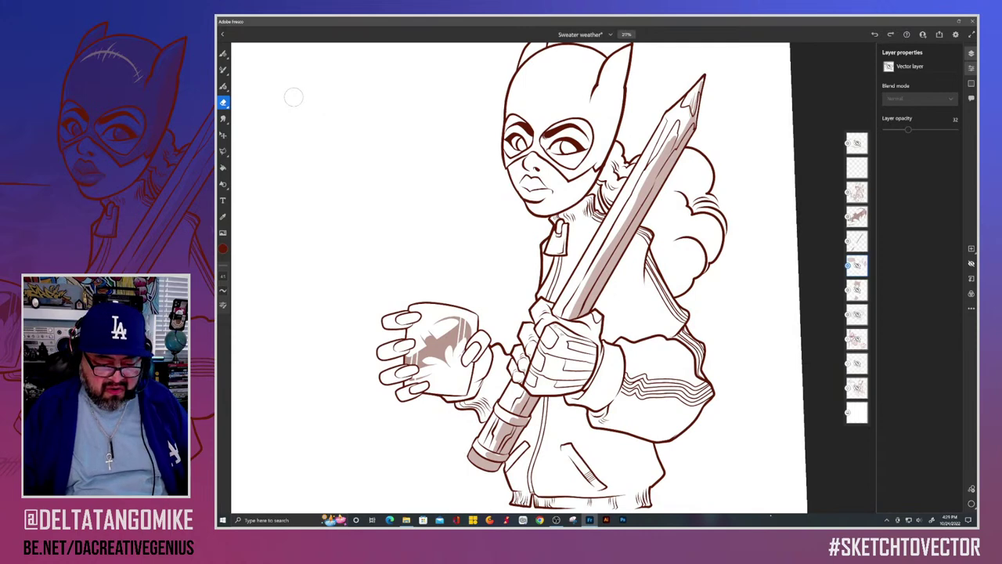
left_click(971, 264)
left_click(971, 264)
left_click(971, 264)
scroll(427, 413, "down", 2)
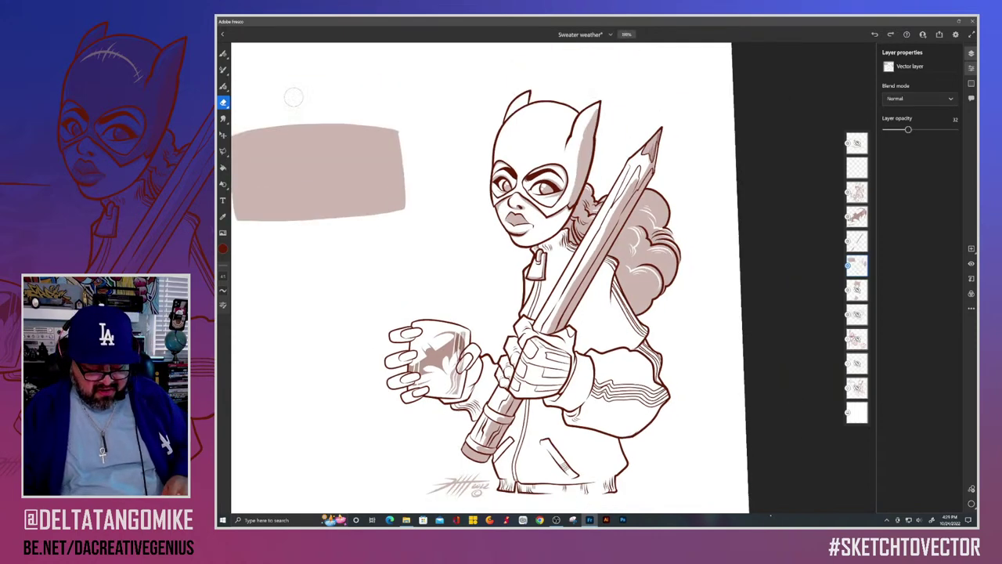
scroll(553, 282, "down", 3)
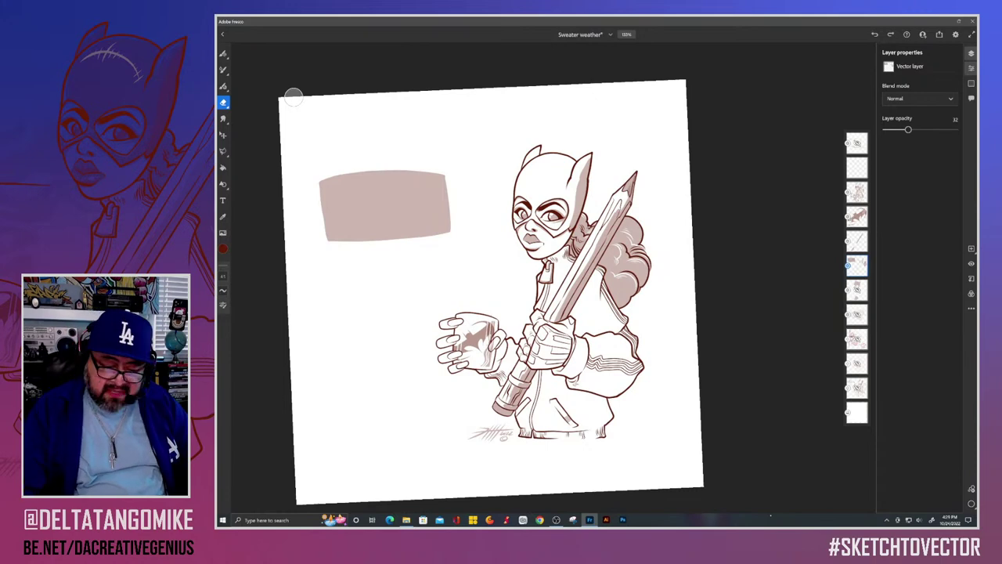
mouse_move(908, 130)
left_mouse_down()
mouse_move(947, 129)
mouse_move(906, 129)
left_mouse_up()
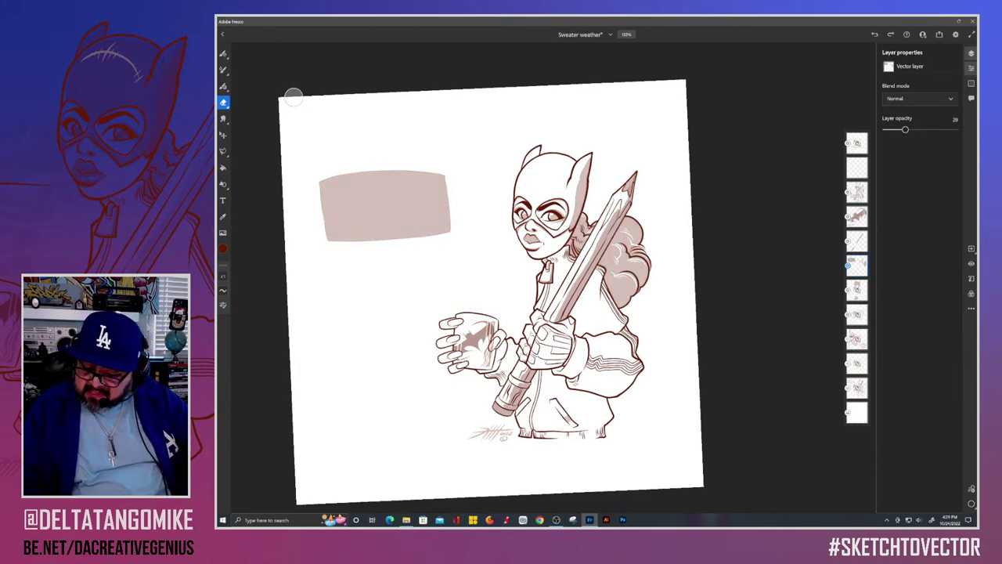
Step: Show the steam layer at opacity 32 and the layer with the sign outline and "Sweater Weather" lettering
left_click(857, 314)
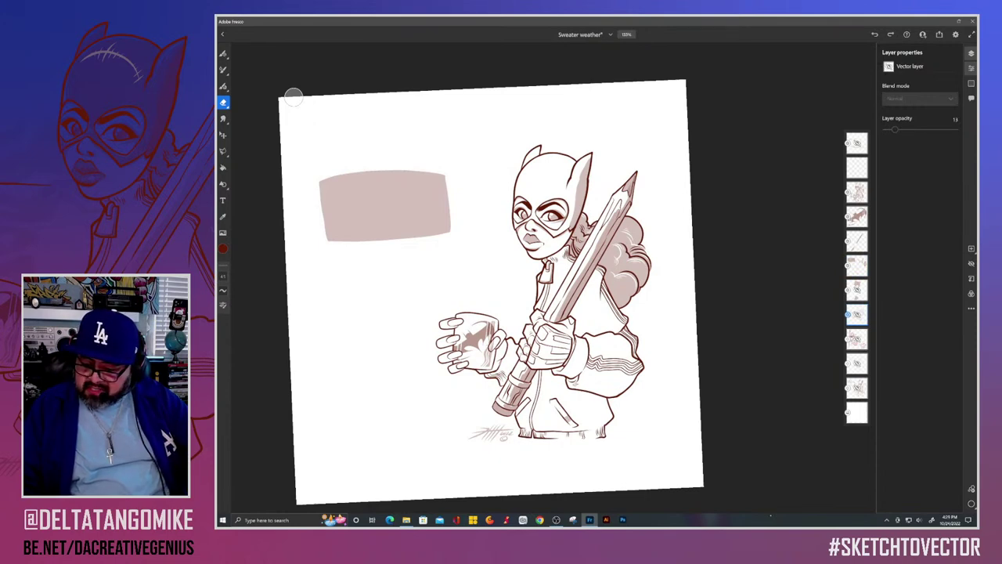
left_click(971, 264)
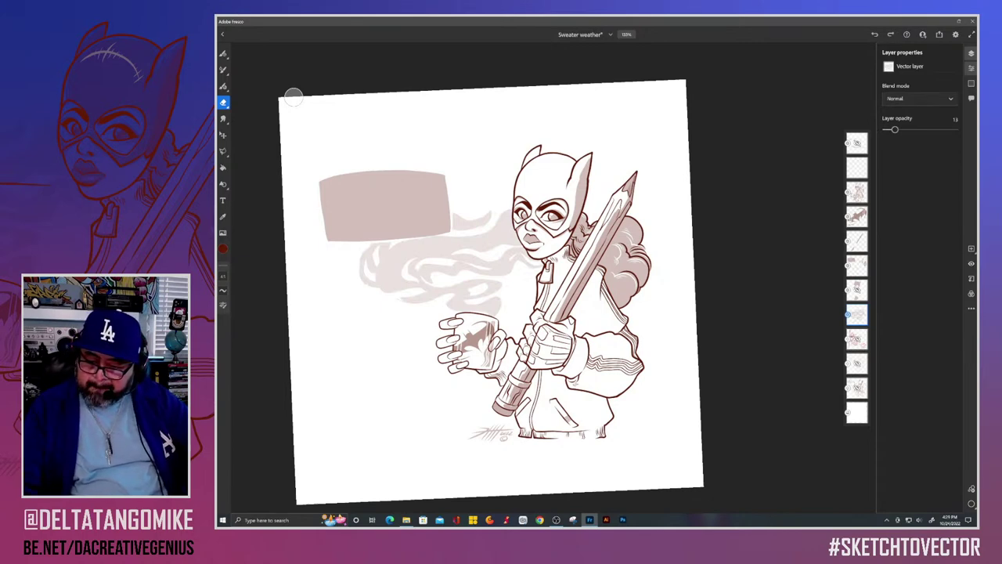
mouse_move(895, 129)
left_mouse_down()
mouse_move(957, 130)
mouse_move(908, 129)
left_mouse_up()
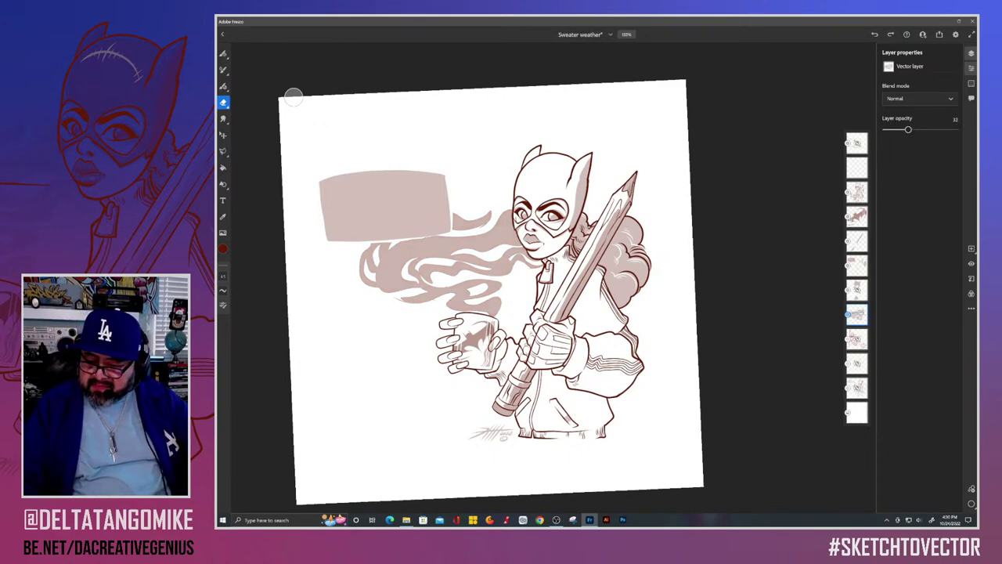
left_click(857, 143)
left_click(971, 264)
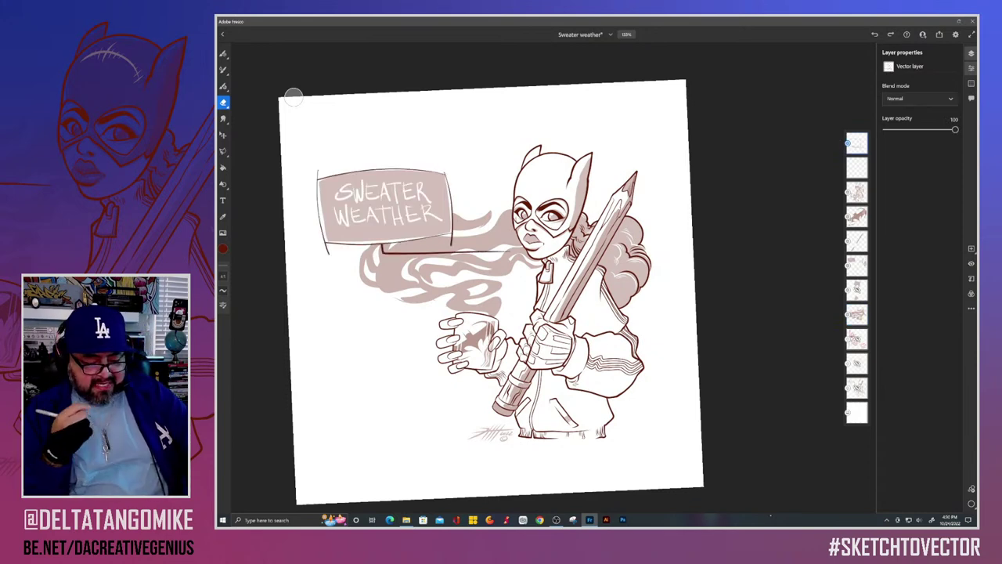
Step: Select the steam vector layer and examine its edges around the face and mask at different magnifications
scroll(293, 97, "up", 10)
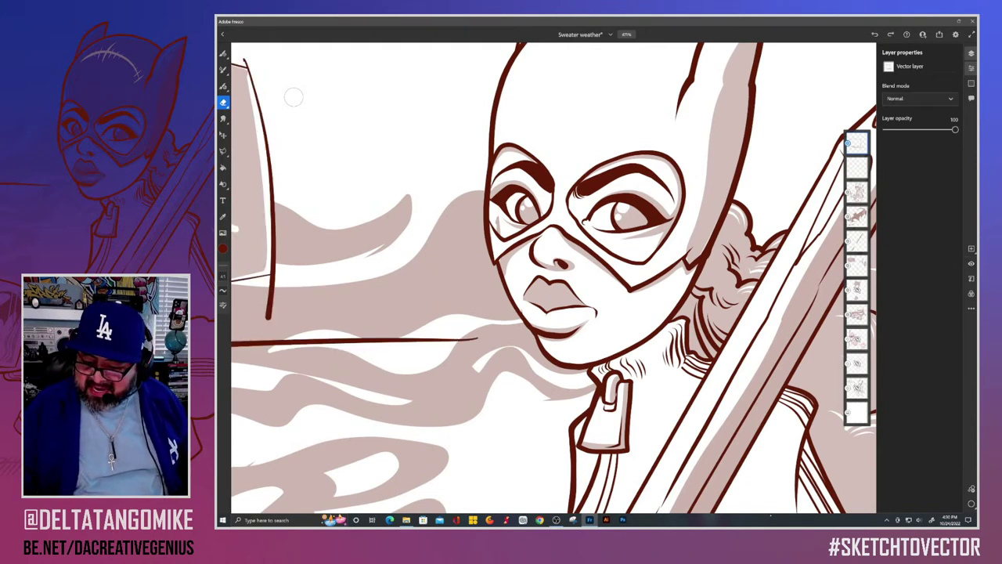
left_click(857, 192)
key("alt+bracketleft")
key("alt+bracketleft")
key("alt+bracketleft")
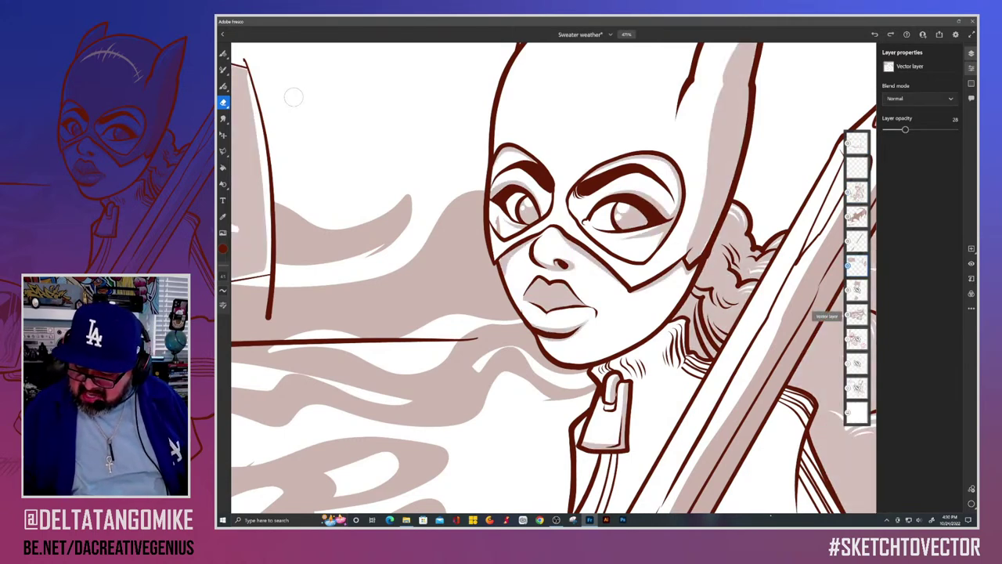
key("alt+bracketleft")
key("alt+bracketleft")
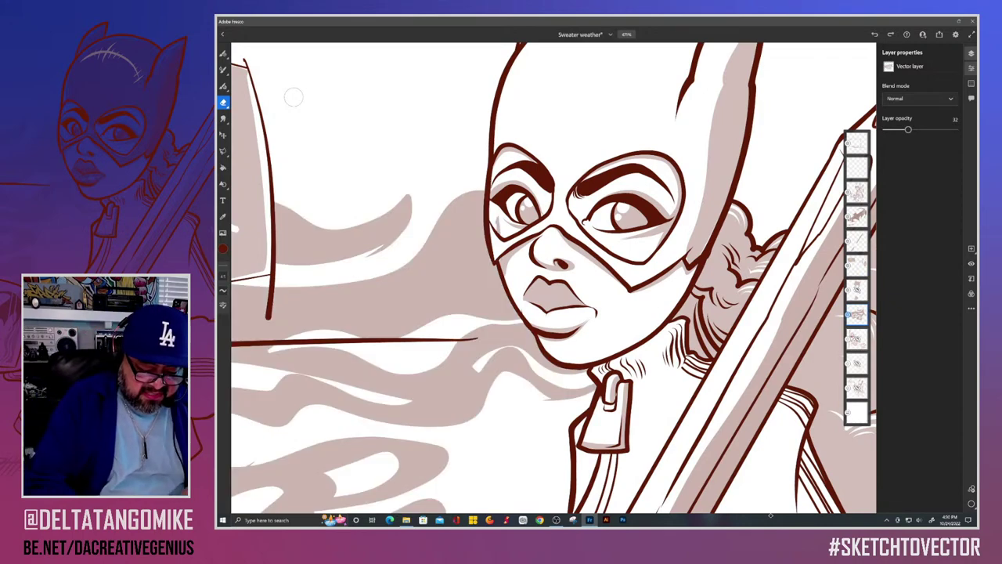
scroll(293, 97, "up", 5)
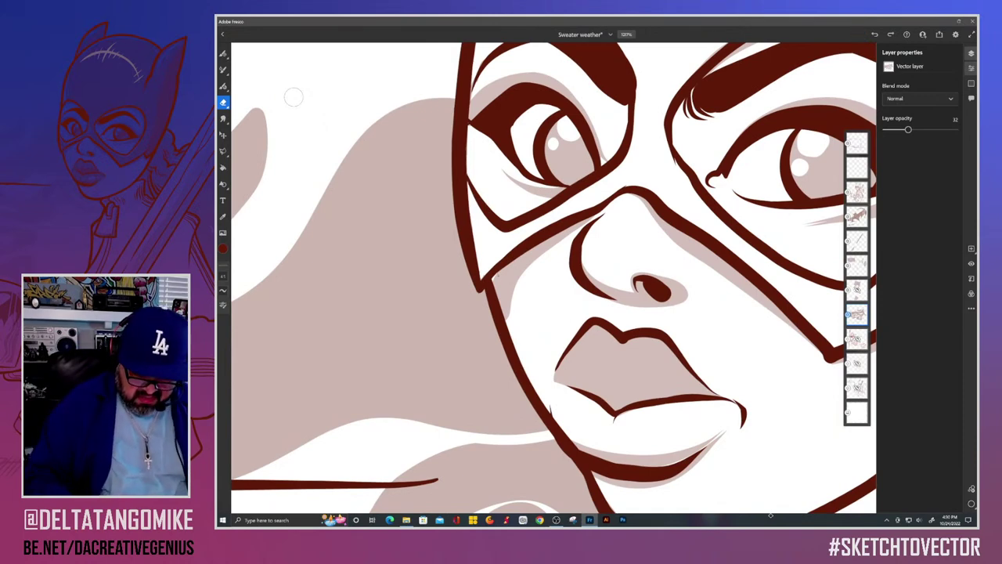
scroll(294, 97, "down", 3)
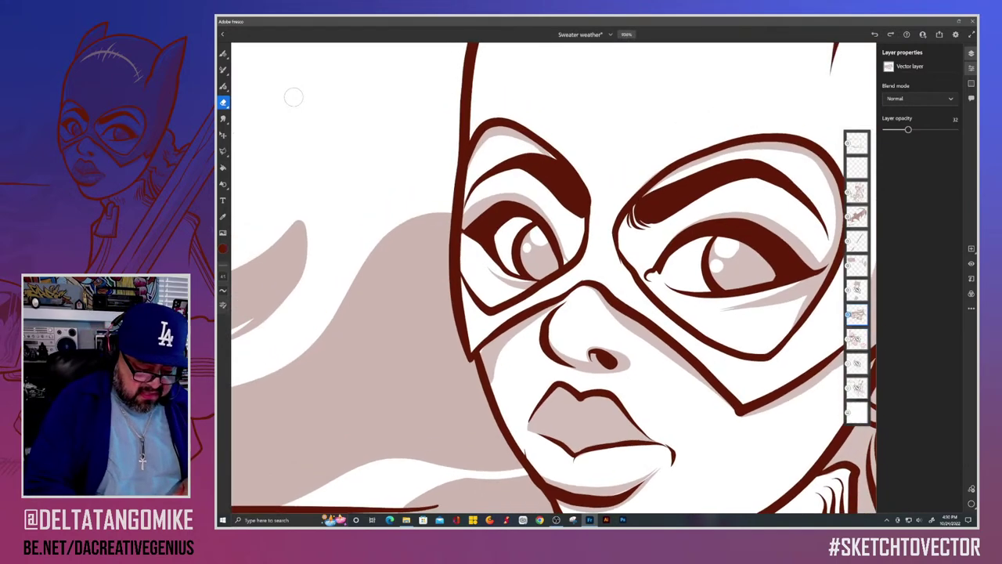
scroll(294, 96, "down", 2)
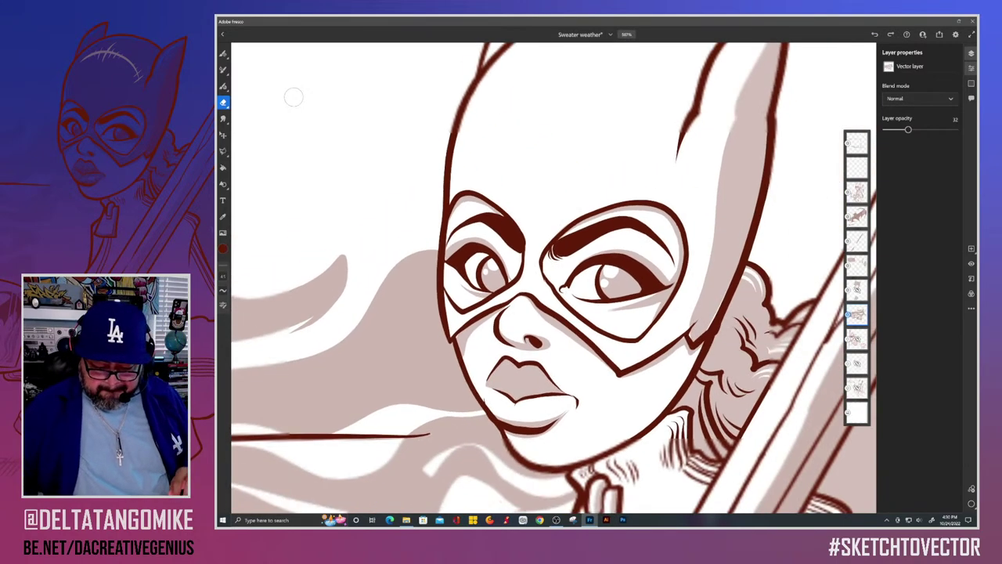
scroll(294, 97, "up", 2)
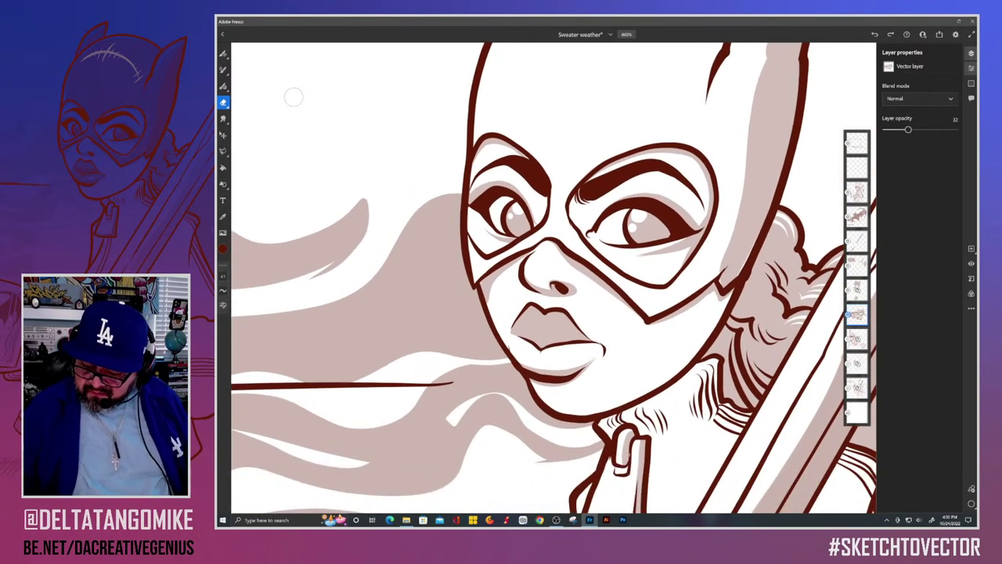
Step: Show the vector layer with the flat cowl, mask and glove fill and set its opacity to 28
left_click(857, 290)
scroll(294, 97, "down", 3)
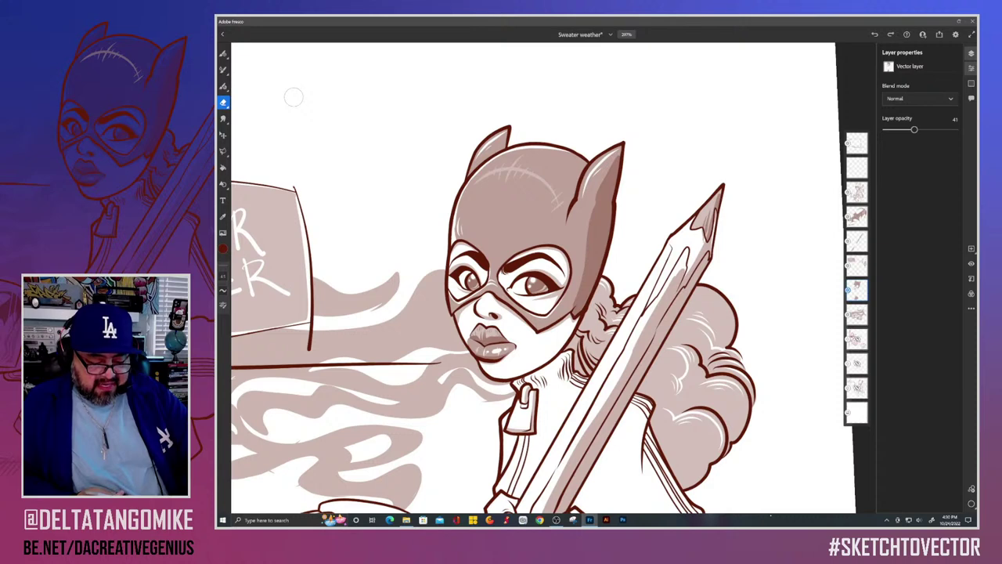
left_click_drag(914, 130, 905, 130)
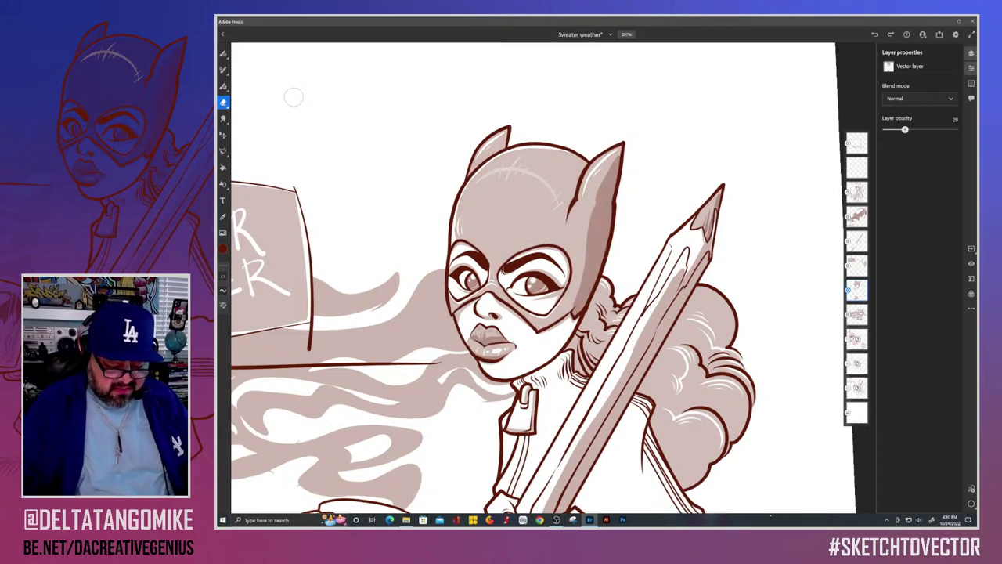
Step: Review the whole illustration and hide the vector layer with the flat cowl and glove fill
scroll(294, 97, "down", 3)
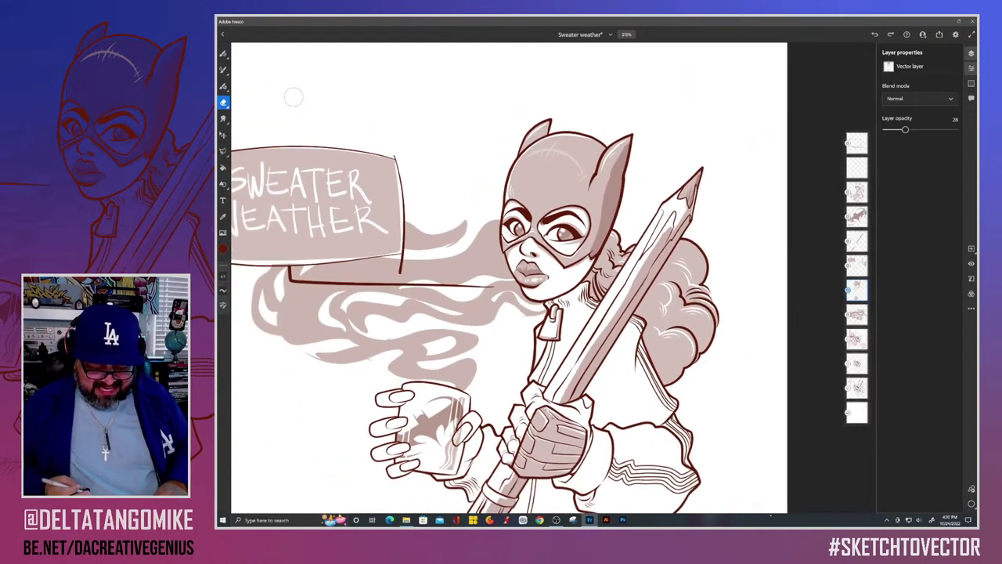
scroll(293, 96, "down", 1)
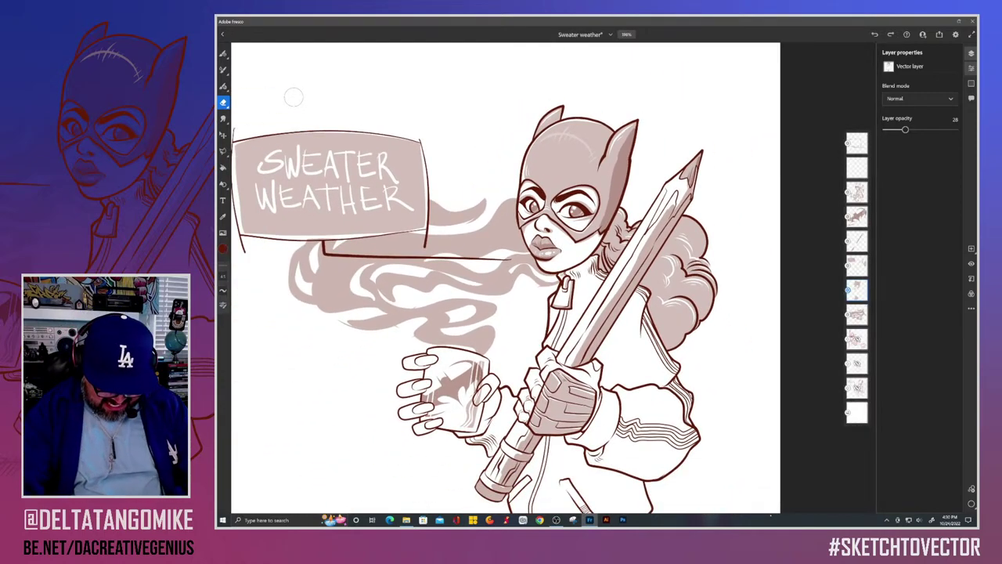
scroll(293, 97, "down", 1)
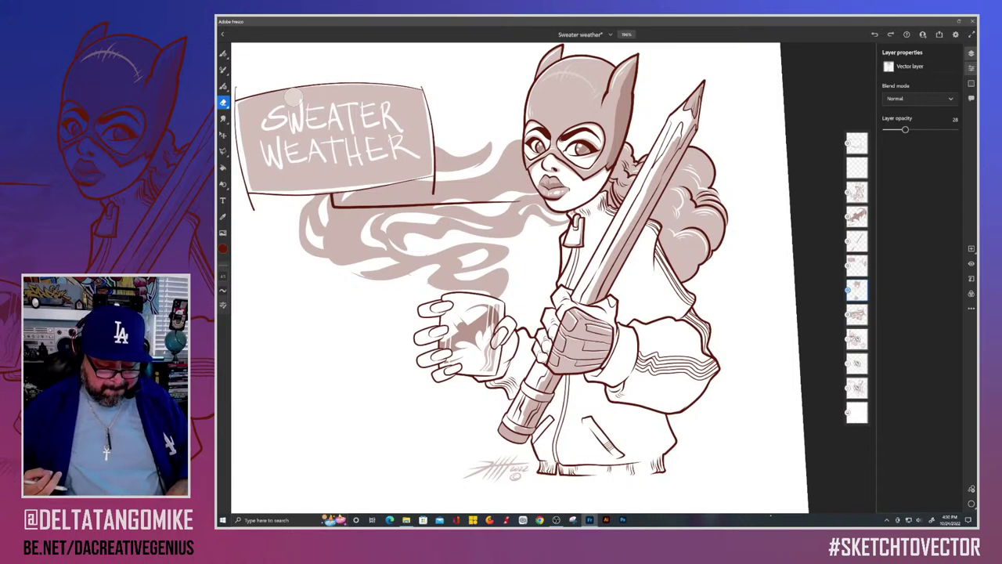
scroll(293, 97, "up", 1)
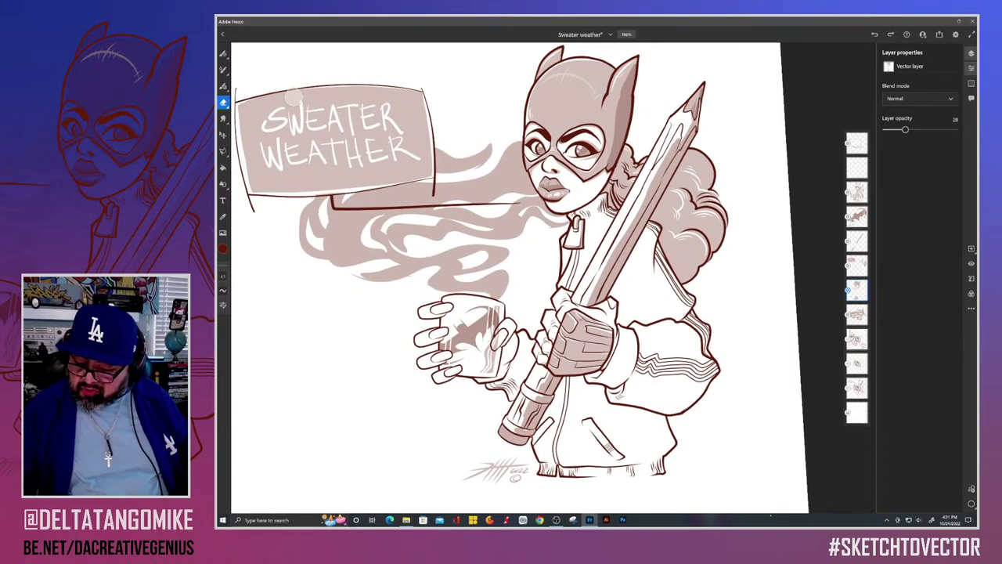
left_click(972, 264)
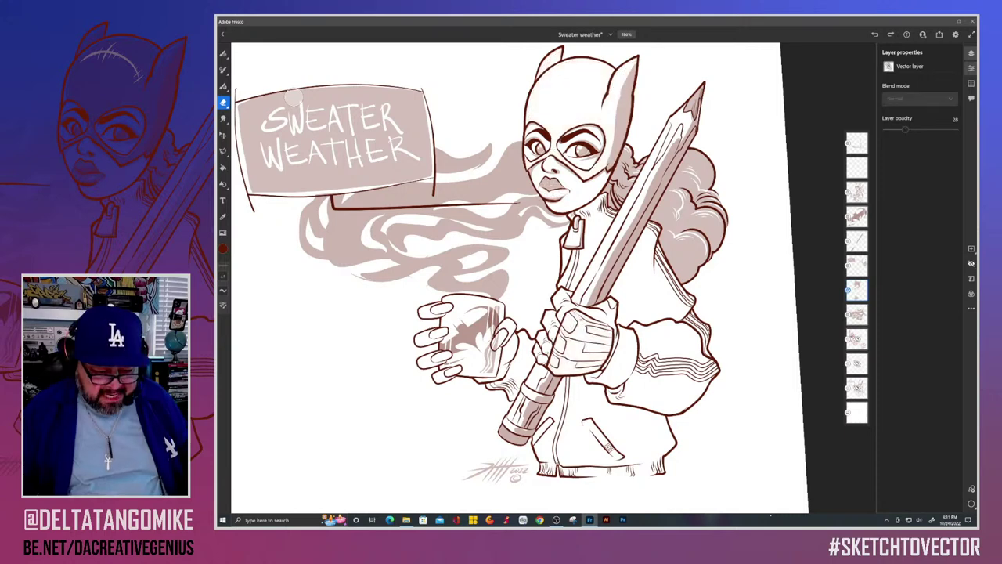
Step: Toggle the mask-and-glove shading layer to check its coverage and leave it visible
left_click(972, 264)
left_click(972, 264)
left_click(971, 264)
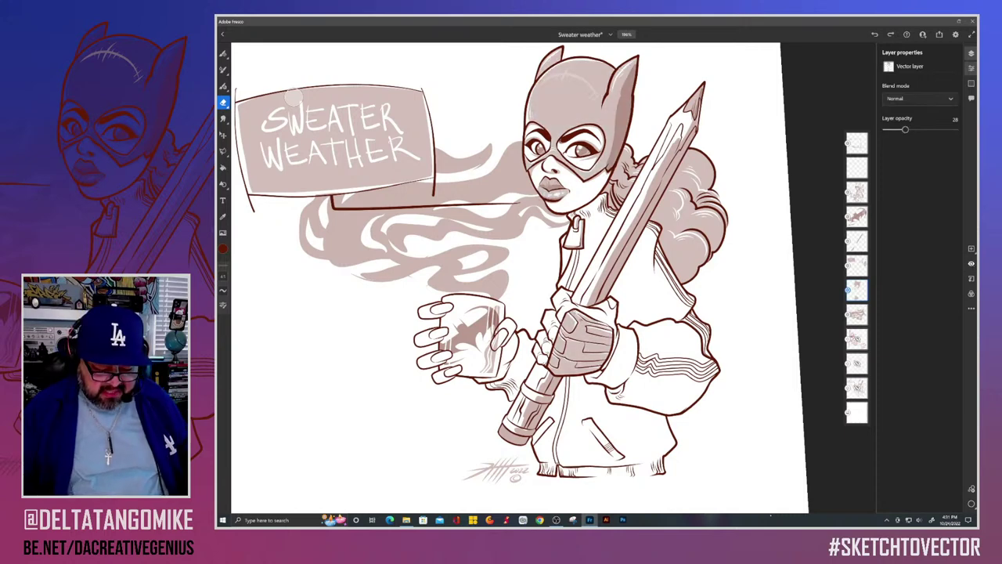
Step: Paint the thumb's nail on the mug-holding hand with the vector brush on the mask-and-glove shading layer
key("b")
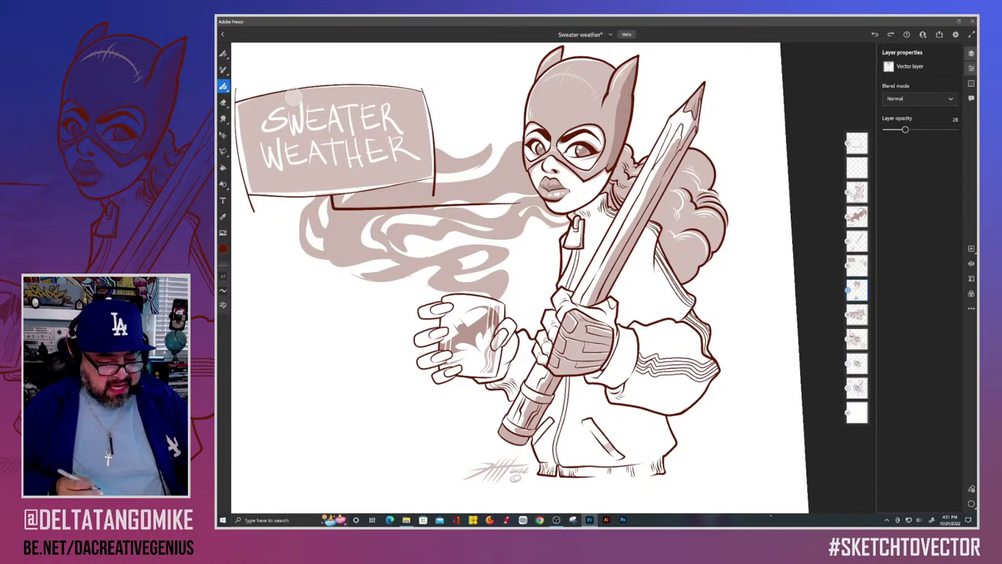
scroll(293, 97, "up", 5)
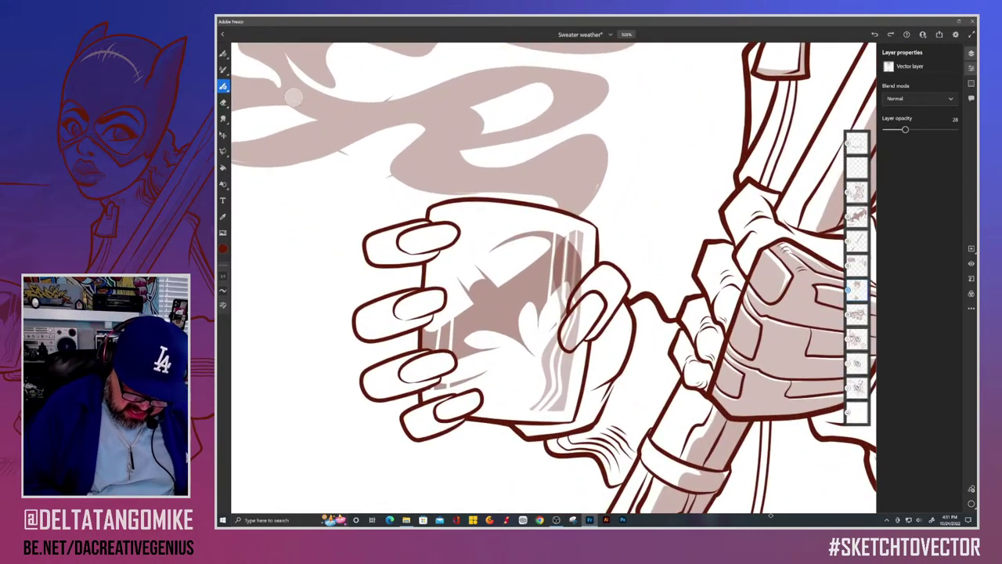
mouse_move(565, 340)
left_mouse_down()
mouse_move(567, 322)
mouse_move(596, 301)
mouse_move(570, 342)
mouse_move(595, 297)
mouse_move(594, 310)
mouse_move(591, 295)
mouse_move(595, 318)
mouse_move(584, 335)
left_mouse_up()
mouse_move(601, 301)
left_mouse_down()
mouse_move(568, 349)
mouse_move(571, 341)
left_mouse_up()
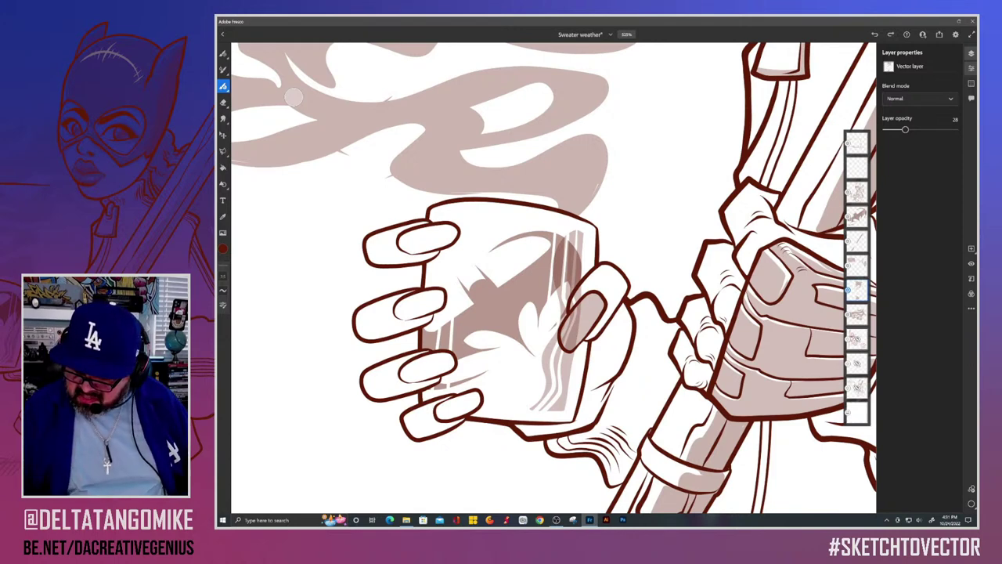
Step: On the shading layer just above, lasso the tone along the mug's thumb side, erase it and clear the selection
left_click(857, 265)
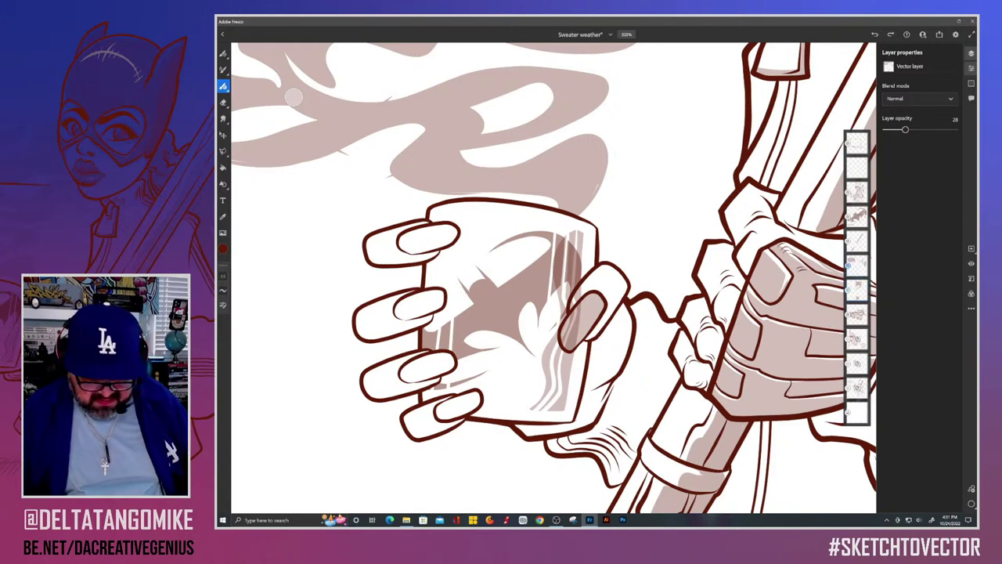
left_click(972, 264)
left_click(971, 263)
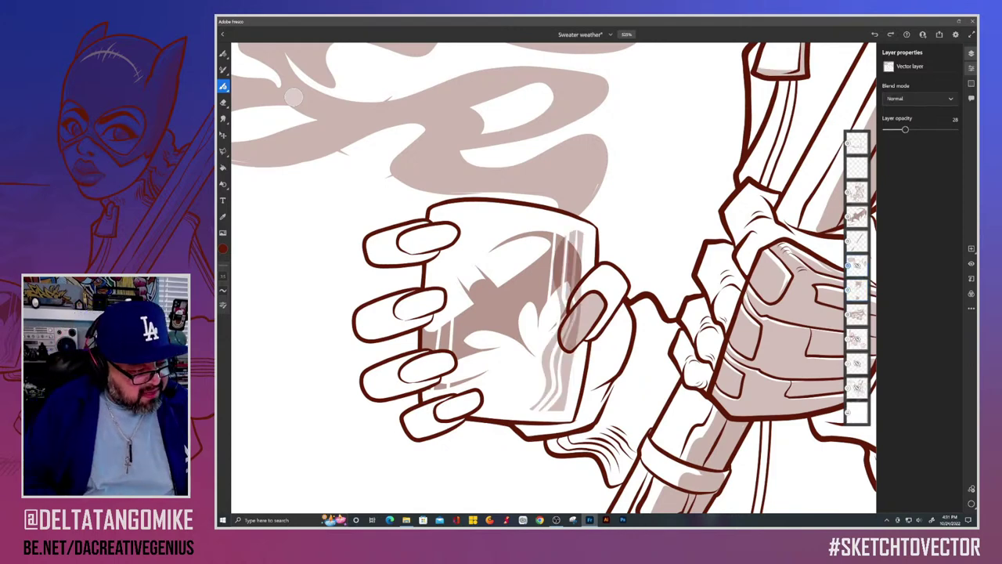
key("e")
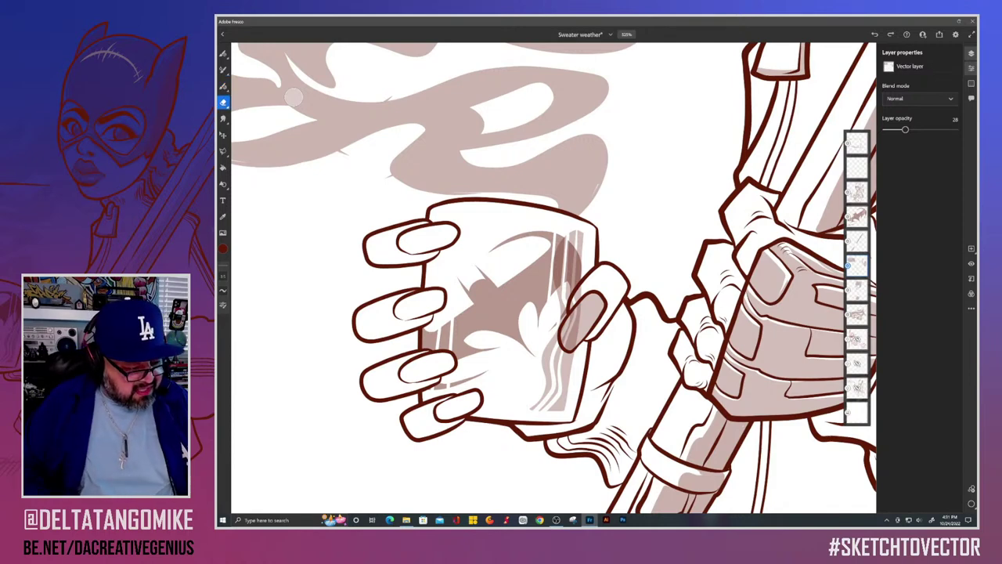
key("l")
mouse_move(532, 330)
left_mouse_down()
mouse_move(527, 279)
mouse_move(589, 220)
mouse_move(622, 318)
mouse_move(564, 433)
mouse_move(520, 382)
mouse_move(531, 333)
left_mouse_up()
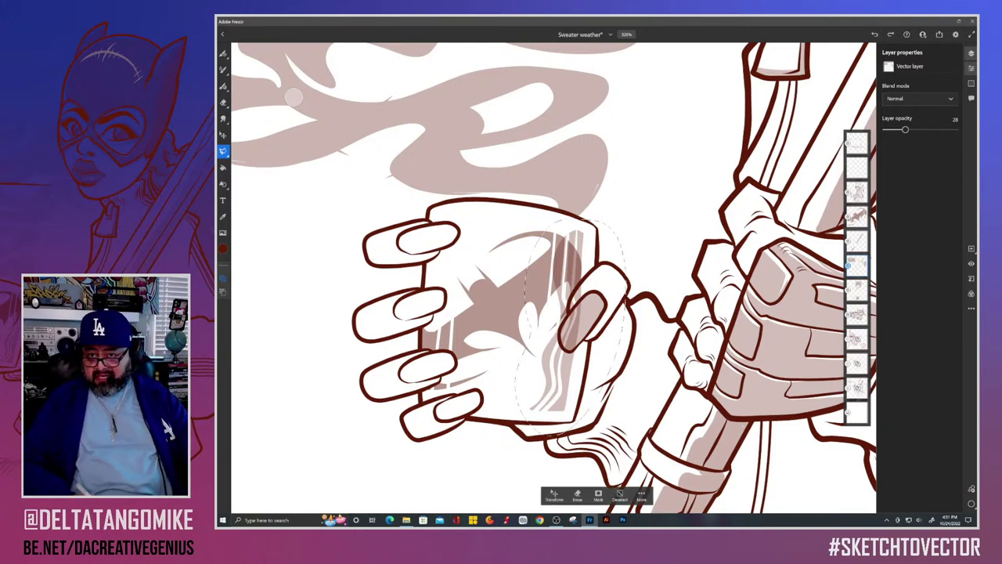
left_click(577, 495)
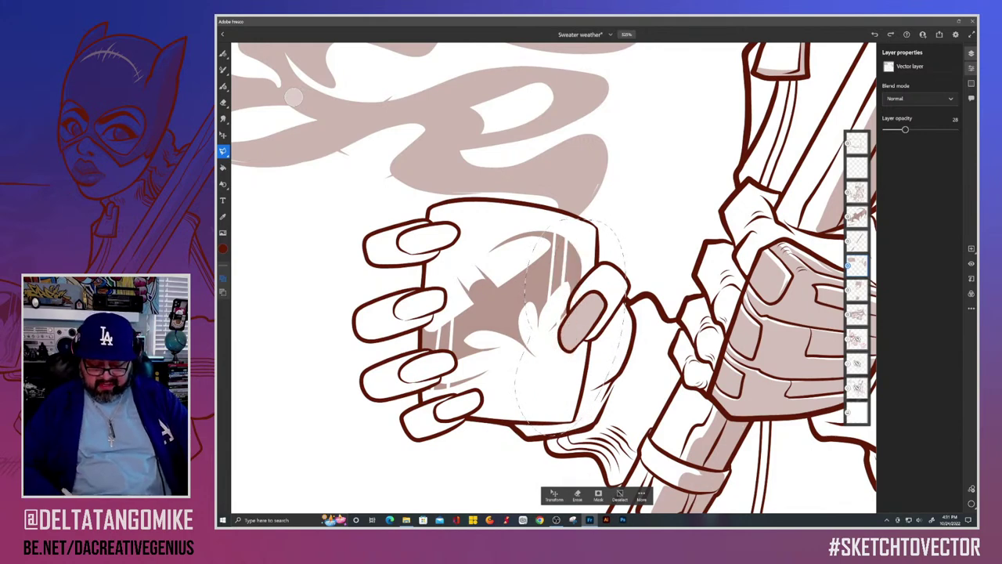
left_click(619, 494)
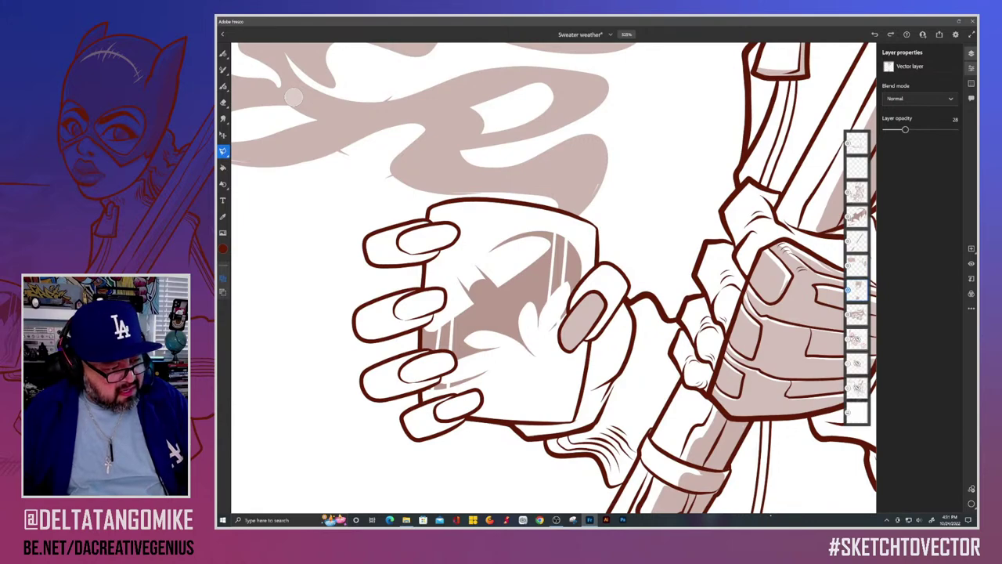
Step: Back on the mask-and-glove shading layer, brush tone around the inner edges of the little and ring fingernails
left_click(223, 86)
scroll(554, 278, "up", 3)
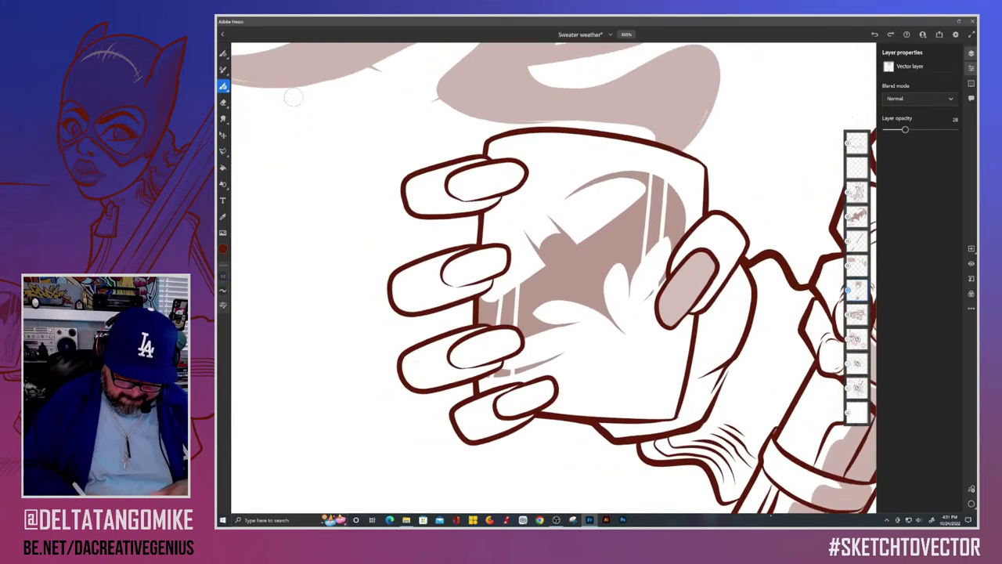
scroll(554, 278, "up", 2)
mouse_move(556, 405)
left_mouse_down()
mouse_move(602, 382)
mouse_move(578, 406)
mouse_move(562, 406)
mouse_move(593, 387)
mouse_move(614, 396)
mouse_move(560, 412)
mouse_move(573, 390)
left_mouse_up()
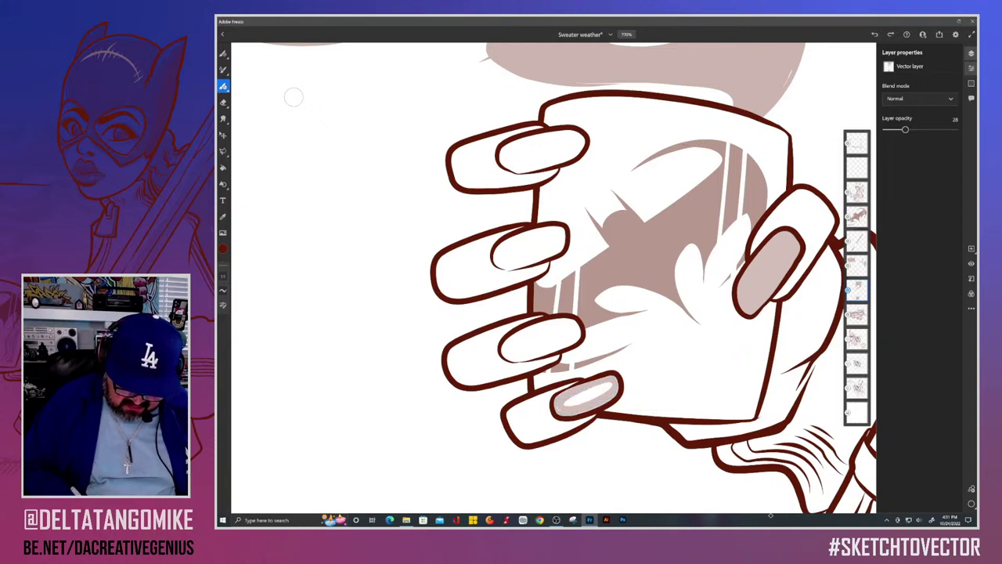
mouse_move(567, 347)
left_mouse_down()
mouse_move(580, 332)
mouse_move(523, 329)
mouse_move(507, 355)
left_mouse_up()
scroll(554, 278, "up", 2)
scroll(570, 313, "up", 3)
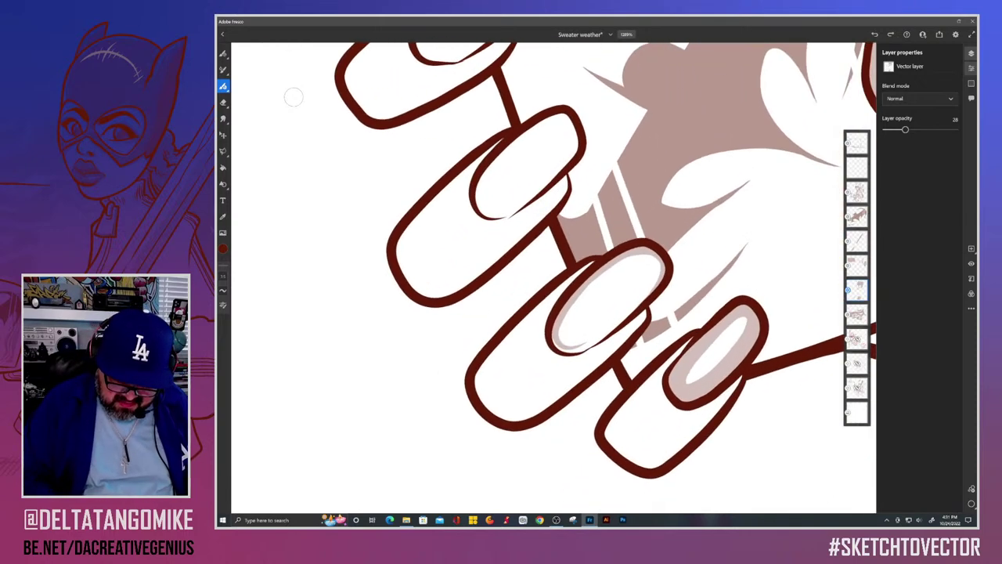
left_click_drag(656, 282, 580, 348)
left_click_drag(615, 318, 559, 351)
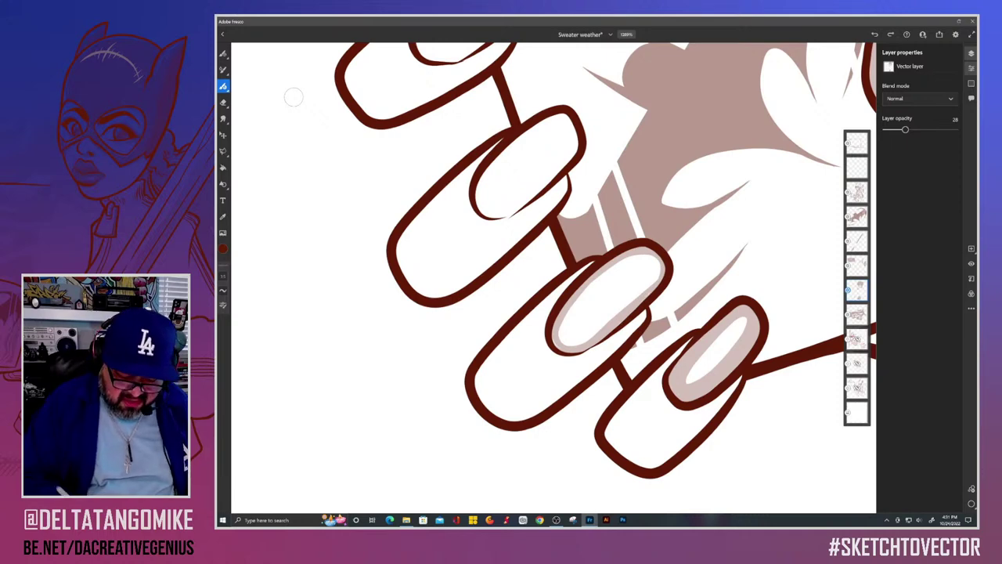
Step: Brush closed tone outlines inside the middle and index fingernails on the mug-holding hand
scroll(554, 278, "up", 2)
mouse_move(562, 297)
left_mouse_down()
mouse_move(597, 244)
mouse_move(566, 228)
mouse_move(527, 248)
mouse_move(507, 295)
mouse_move(515, 317)
mouse_move(602, 254)
mouse_move(590, 230)
mouse_move(576, 227)
mouse_move(509, 310)
left_mouse_up()
scroll(554, 278, "up", 2)
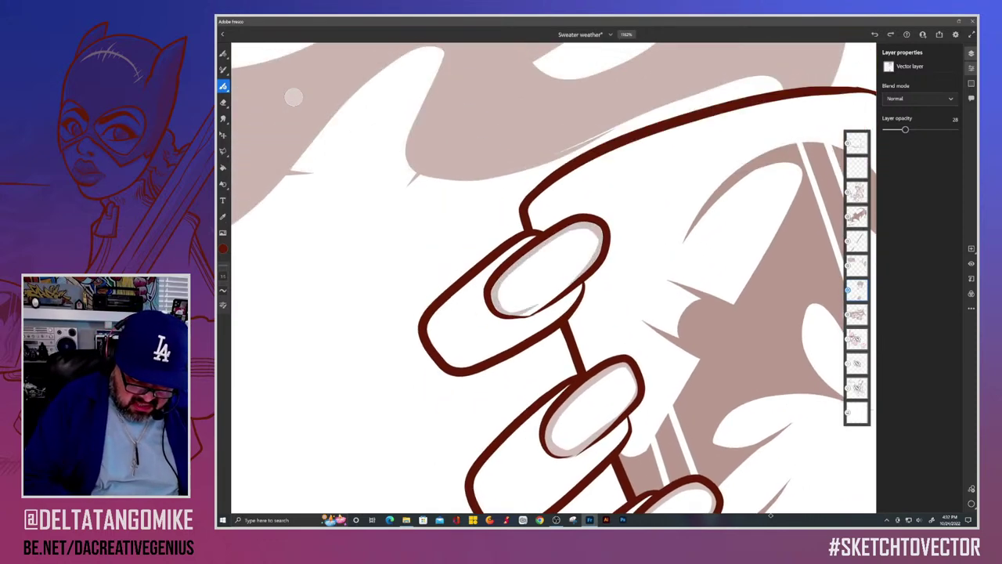
left_click_drag(580, 273, 522, 313)
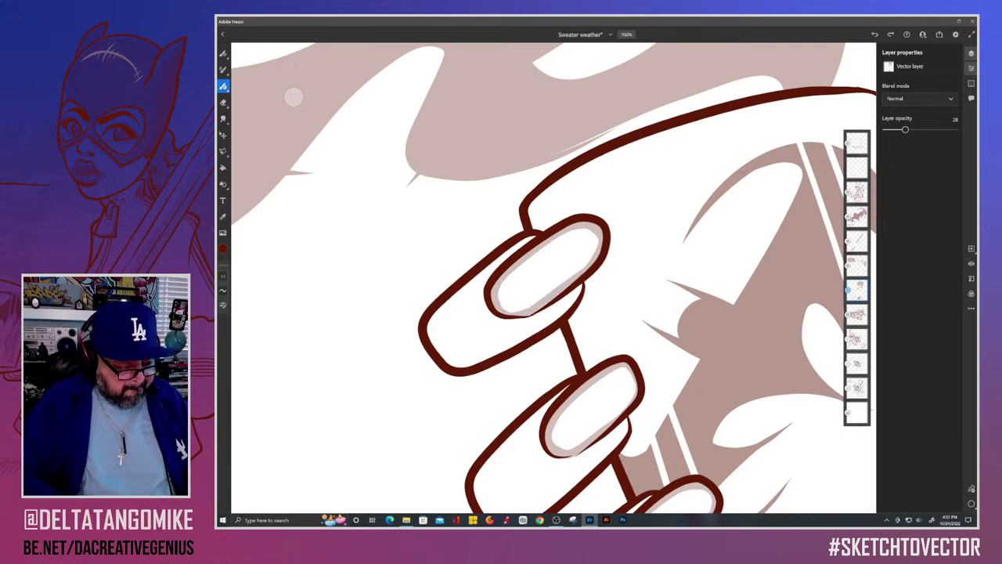
Step: Fill the outlined interiors of all four fingernails on the mug-holding hand with the shading tone
key("g")
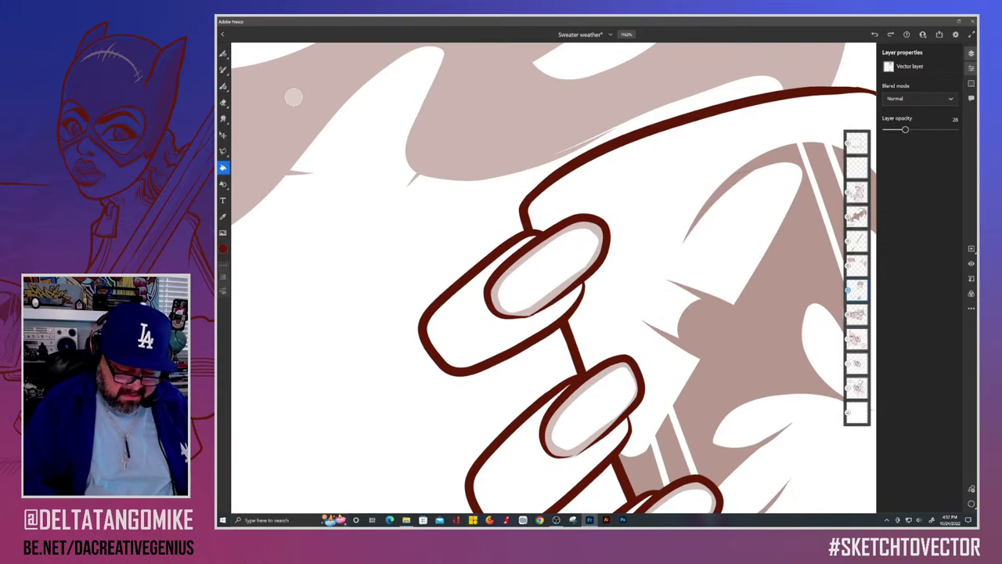
left_click(548, 270)
left_click(591, 407)
scroll(501, 275, "down", 5)
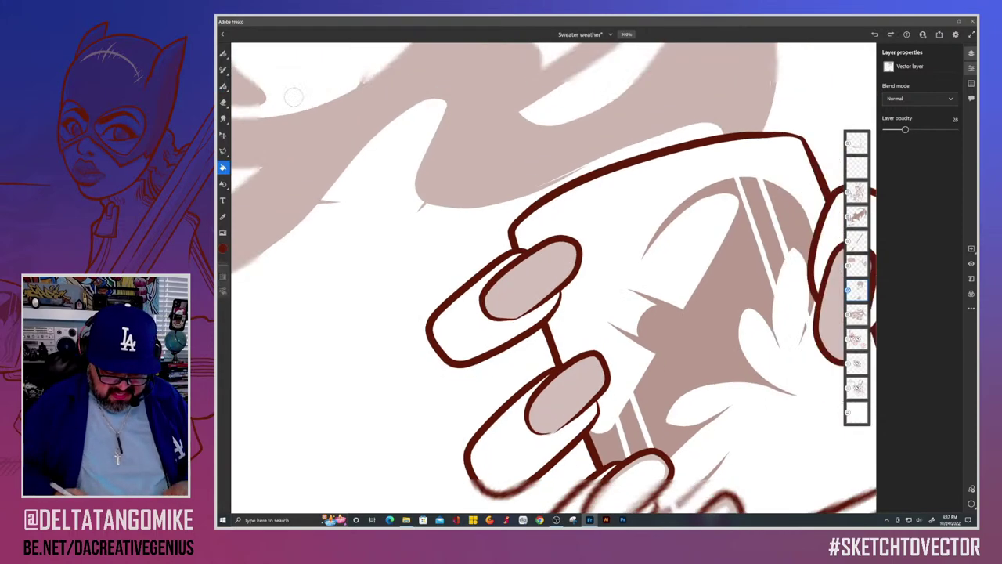
left_click(524, 368)
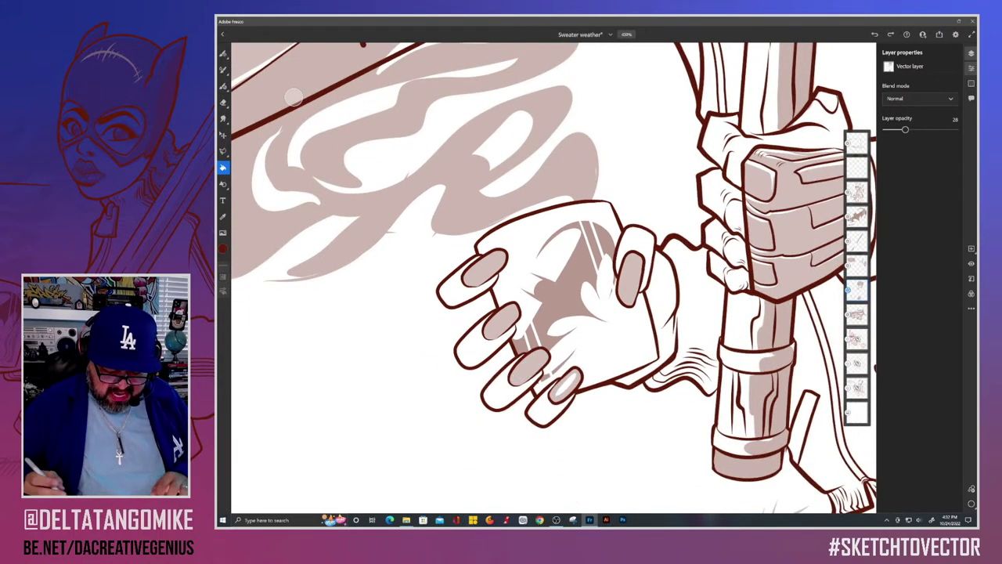
left_click(565, 385)
Step: Erase thin highlight streaks out of the shading on the fingernails and thumbnail of the mug-holding hand
scroll(293, 96, "down", 4)
scroll(294, 97, "up", 2)
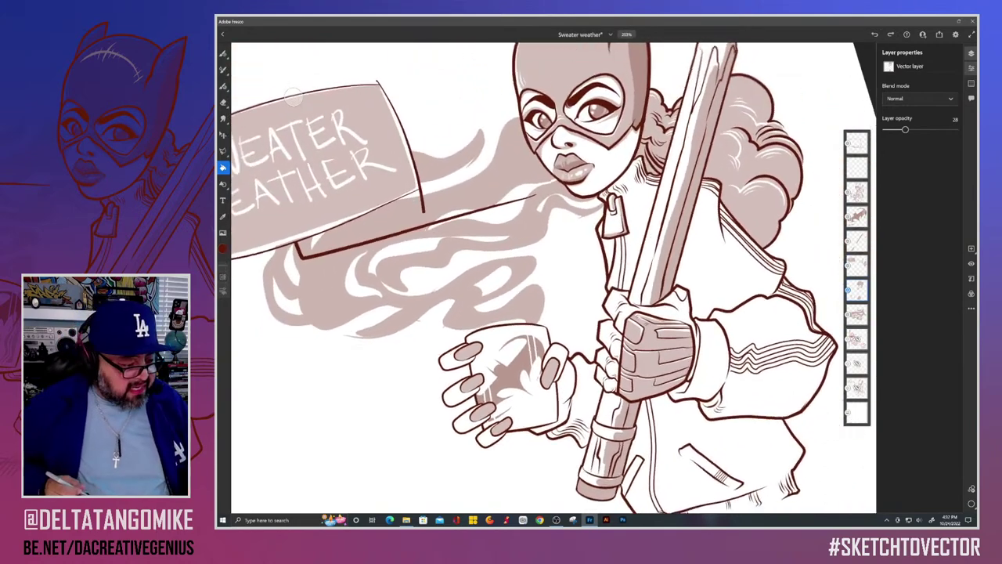
key("e")
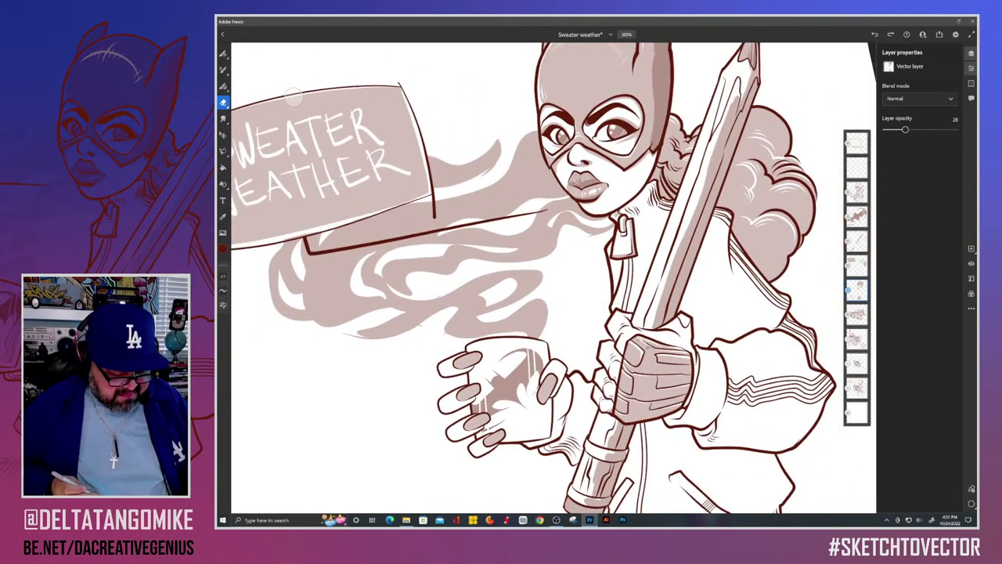
scroll(294, 96, "up", 6)
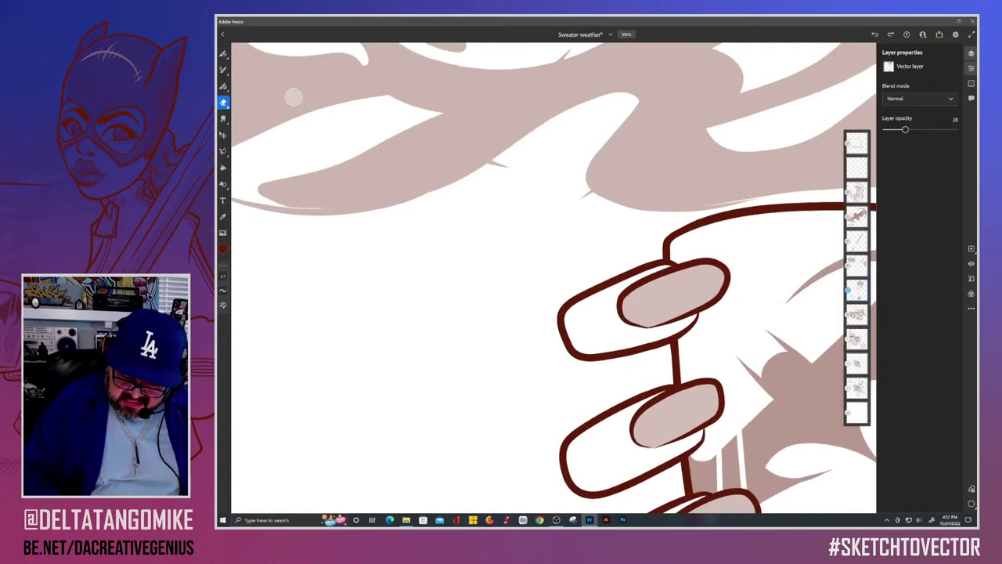
left_click_drag(717, 269, 625, 296)
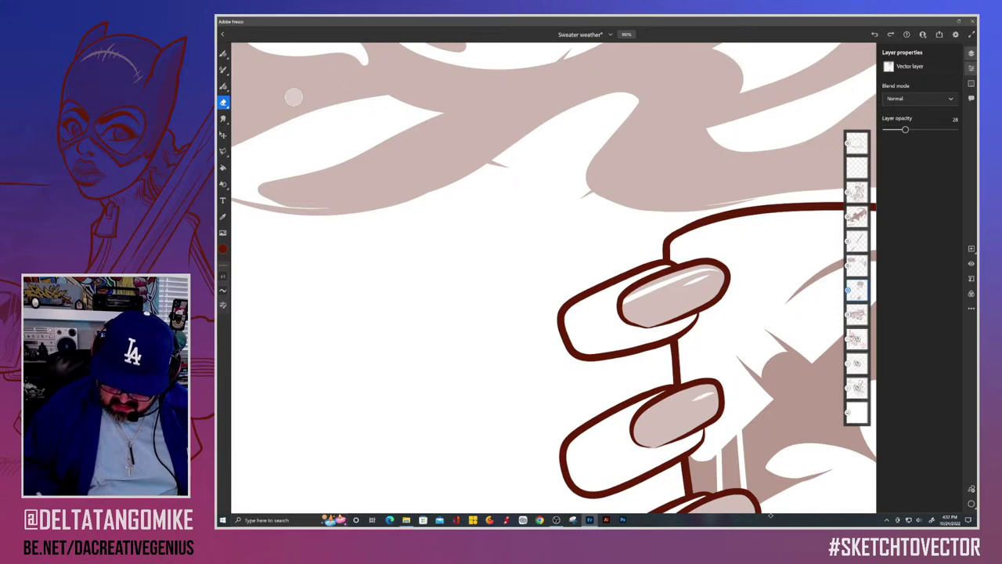
left_click_drag(639, 422, 700, 388)
scroll(293, 97, "down", 3)
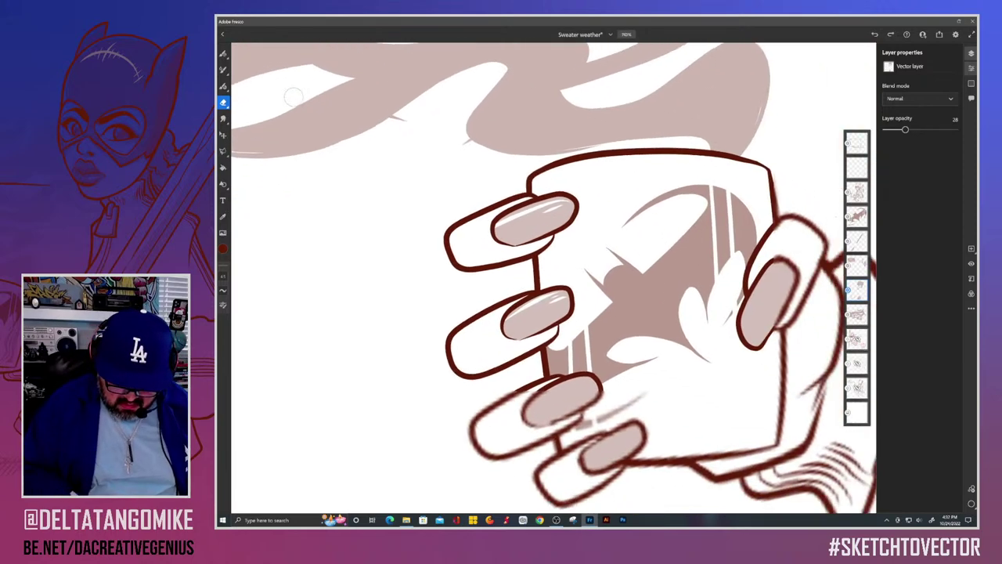
left_click_drag(539, 399, 584, 379)
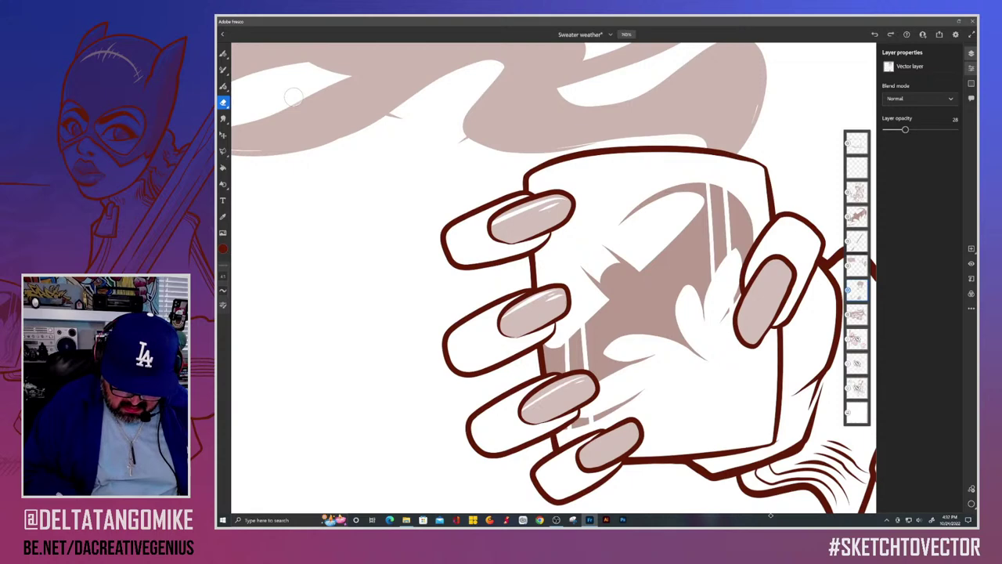
left_click_drag(582, 456, 636, 428)
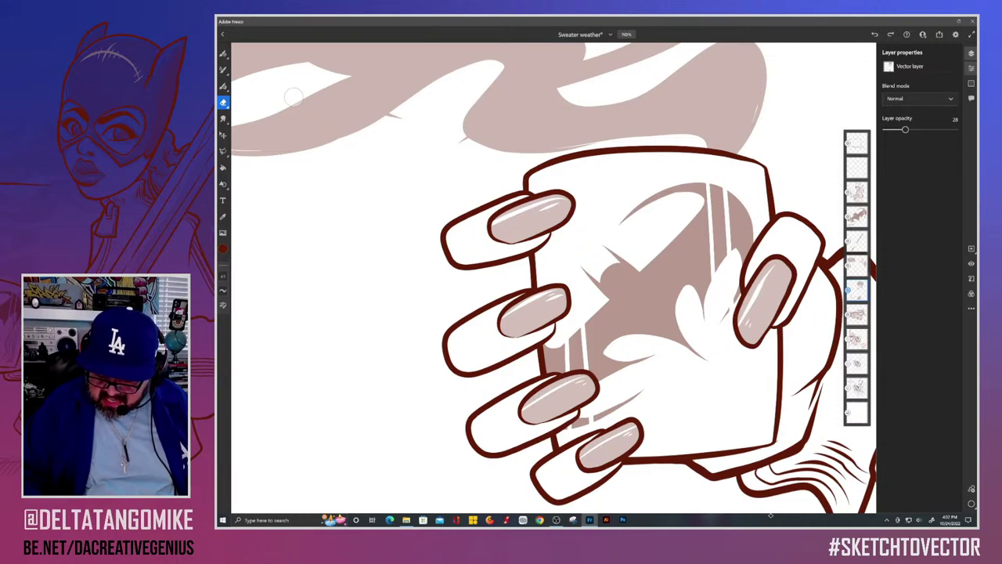
Step: Toggle the visibility of the nail shading layer and the layer above it to examine which areas each one covers
scroll(294, 97, "down", 5)
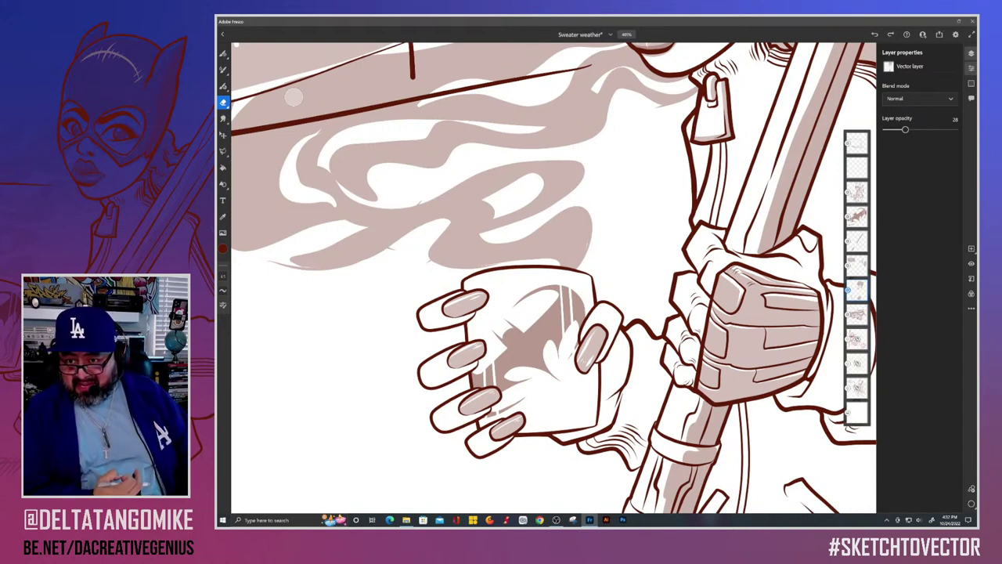
scroll(294, 97, "down", 4)
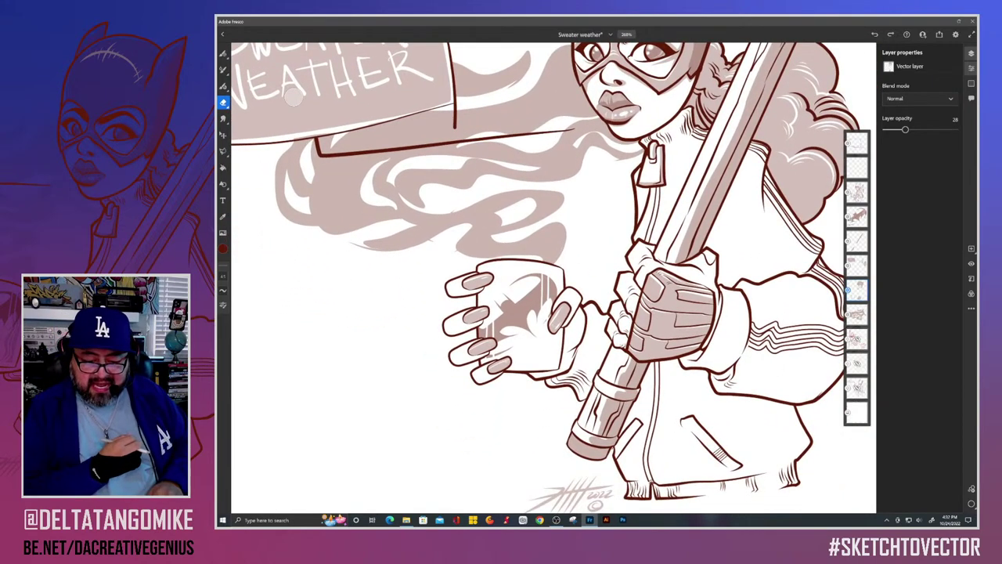
scroll(294, 96, "down", 2)
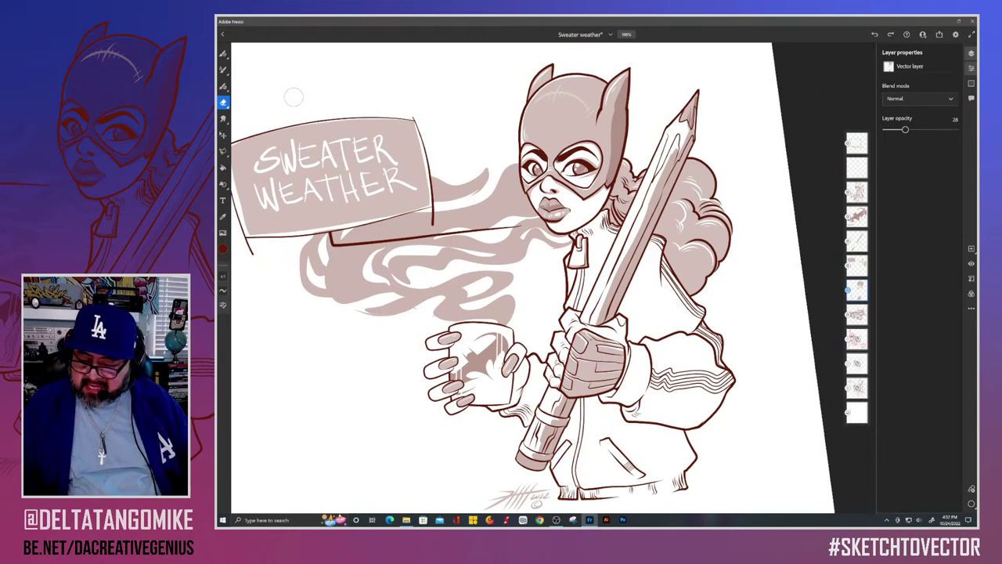
left_click(972, 263)
left_click(972, 264)
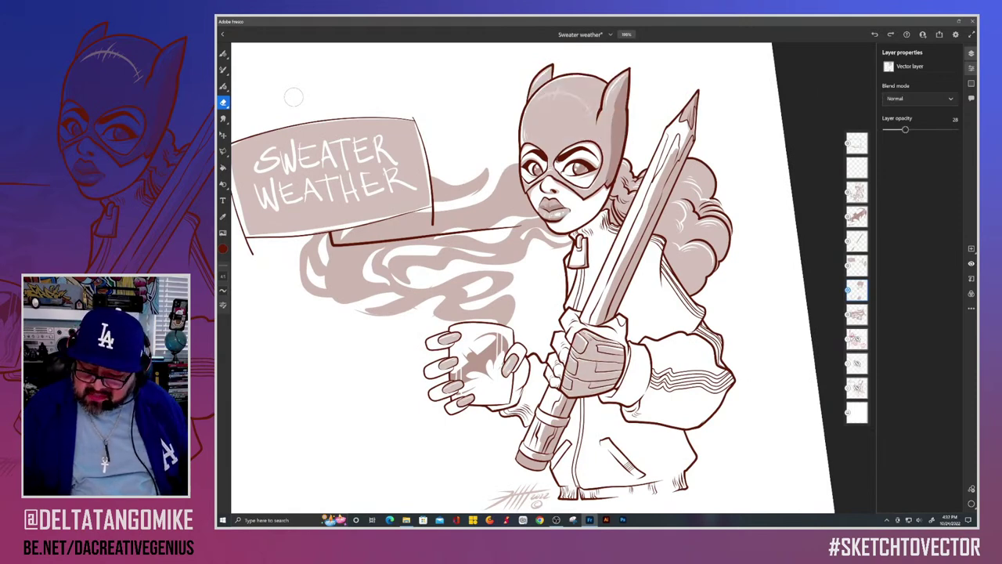
left_click(972, 263)
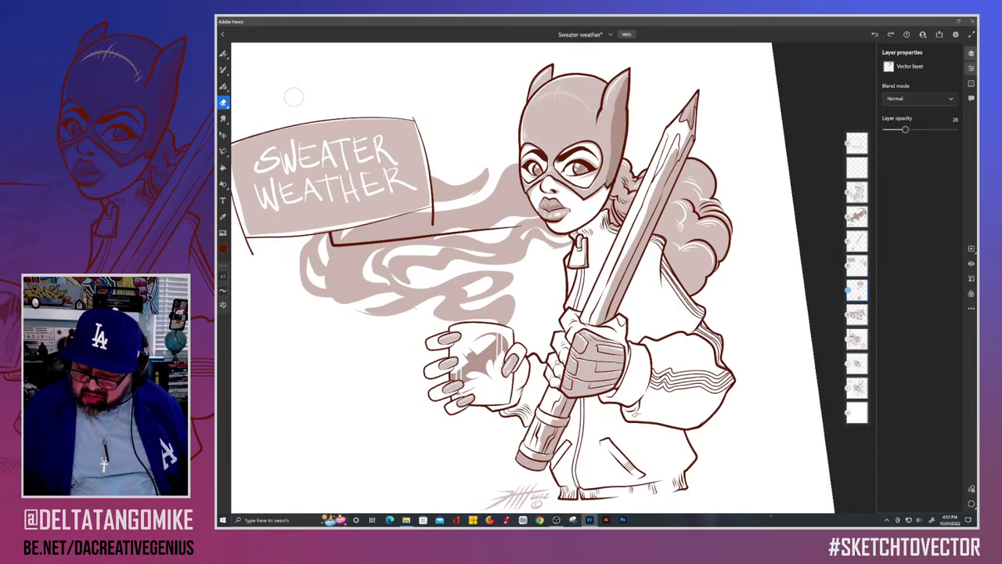
left_click(857, 265)
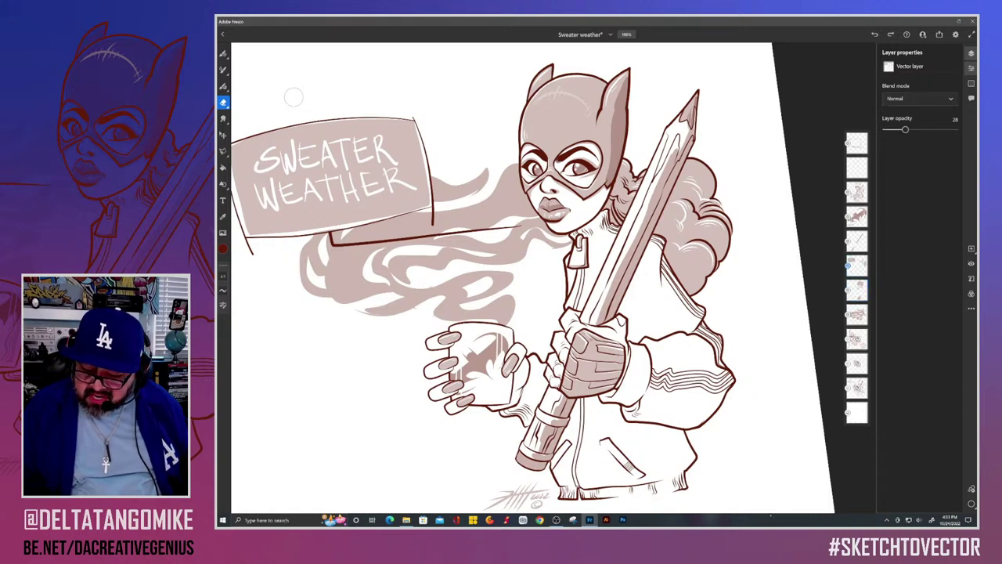
left_click(972, 264)
left_click(971, 264)
left_click(972, 264)
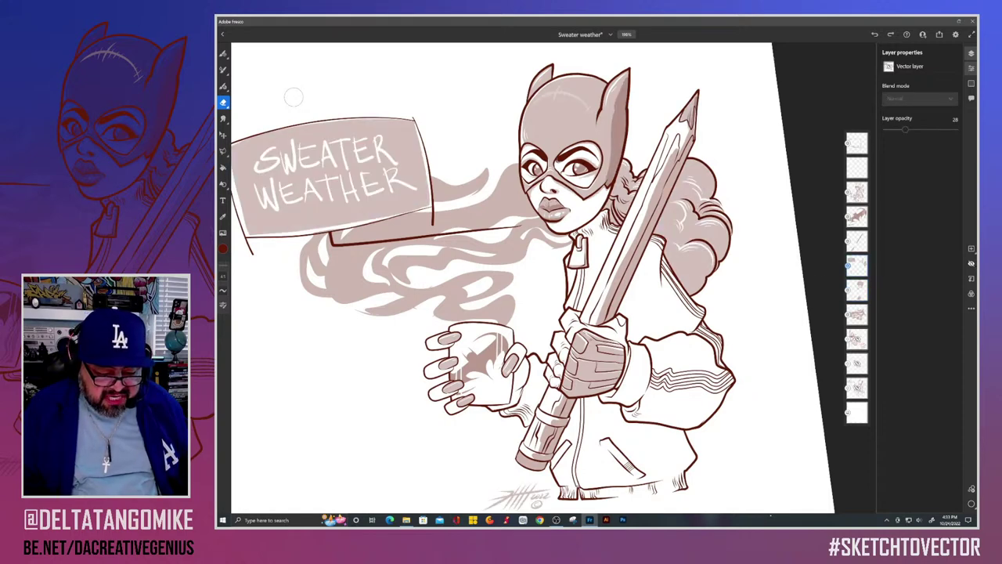
left_click(971, 263)
left_click(971, 264)
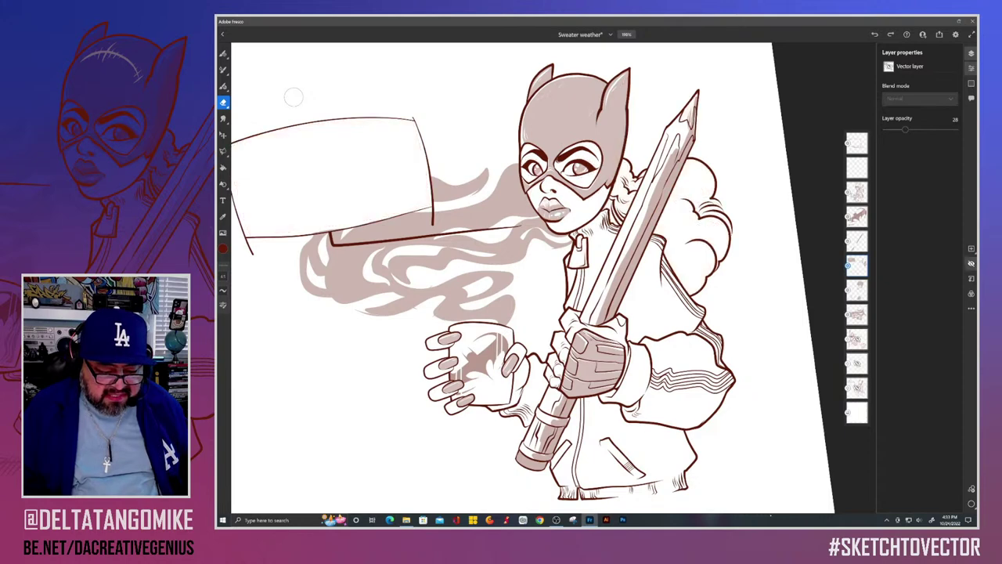
left_click(972, 264)
left_click(972, 264)
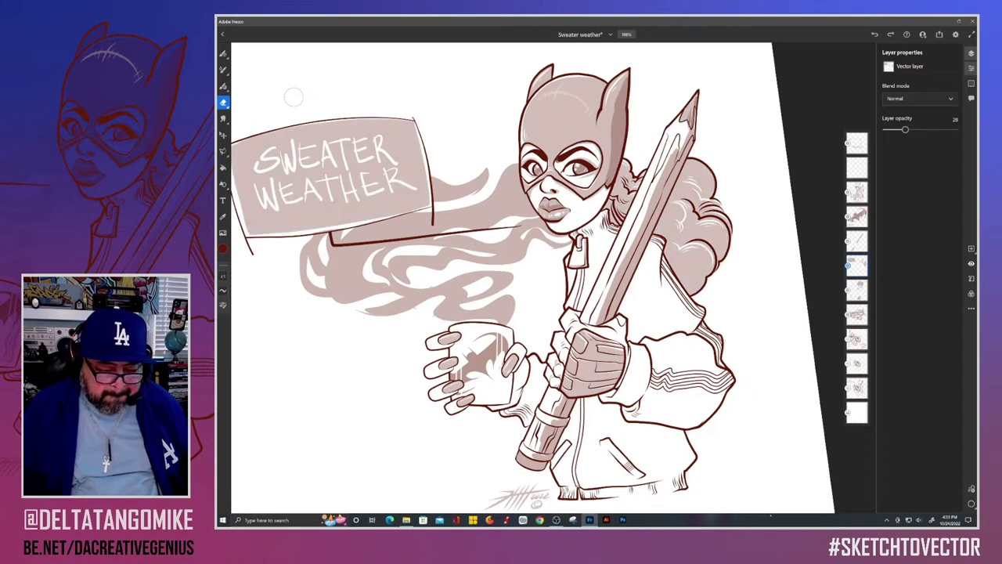
left_click(972, 264)
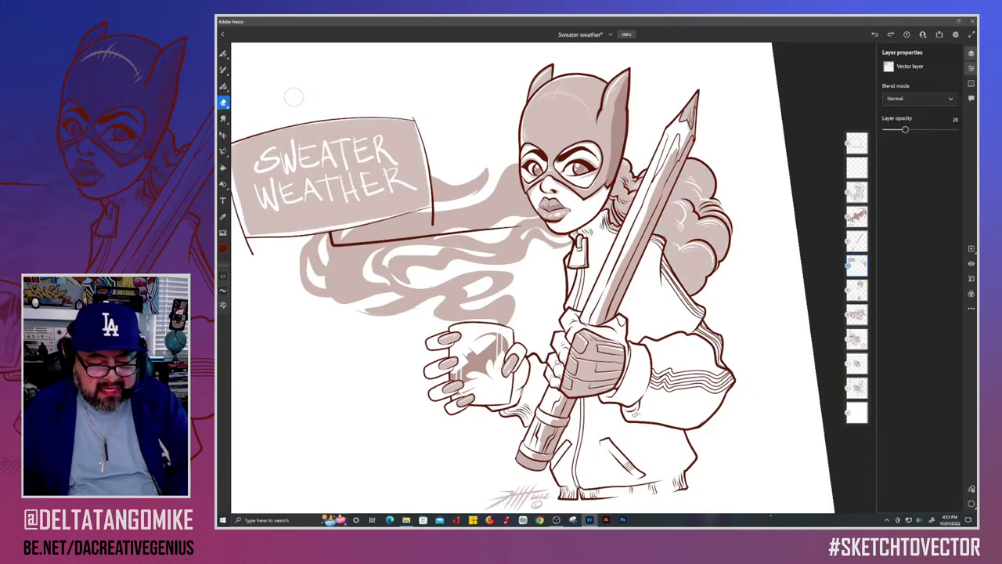
scroll(553, 278, "up", 5)
scroll(294, 96, "up", 3)
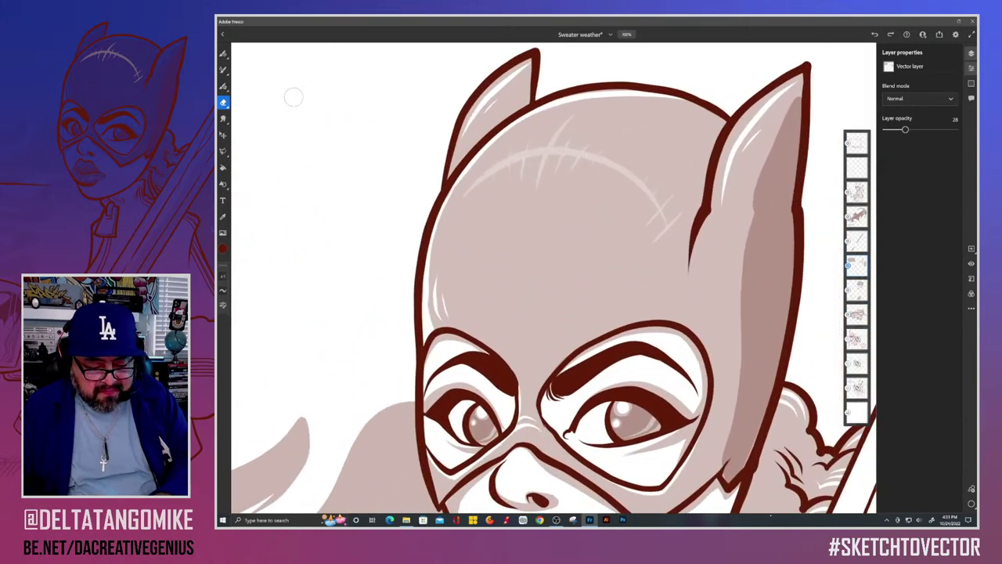
scroll(293, 96, "down", 5)
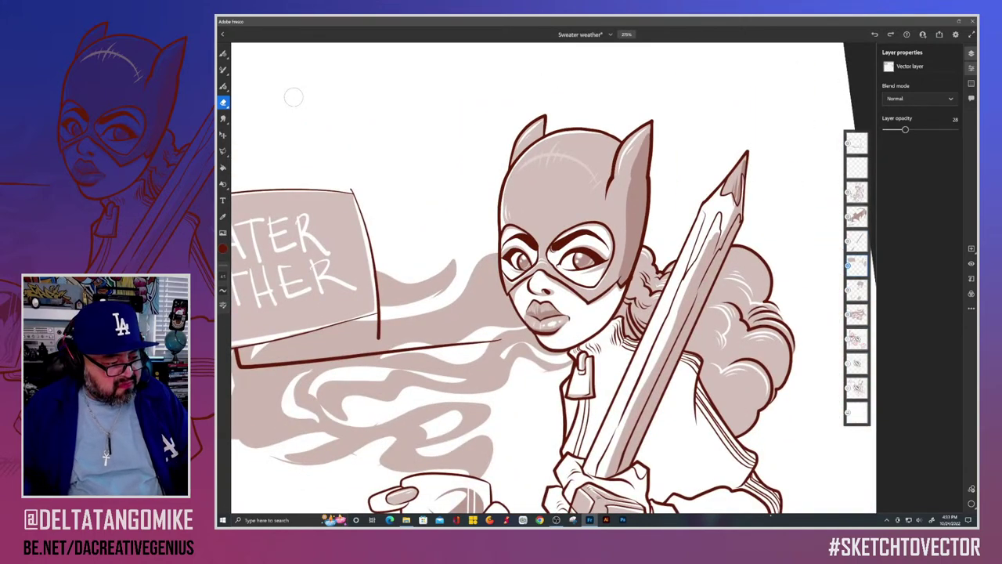
Step: Brush the shading tone along the narrow jacket edge directly beneath the collar's zipper pull
key("b")
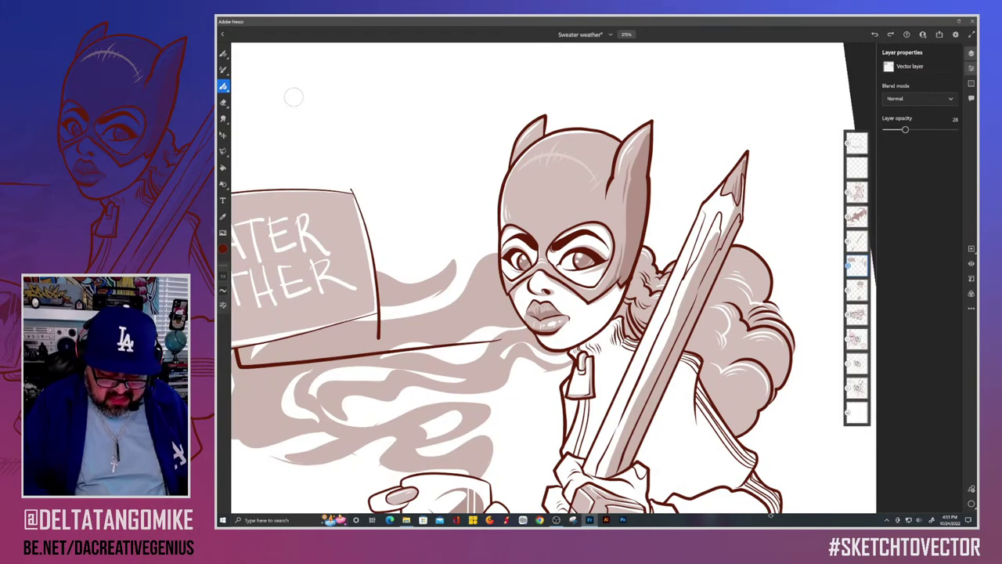
key("ctrl+minus")
key("ctrl+minus")
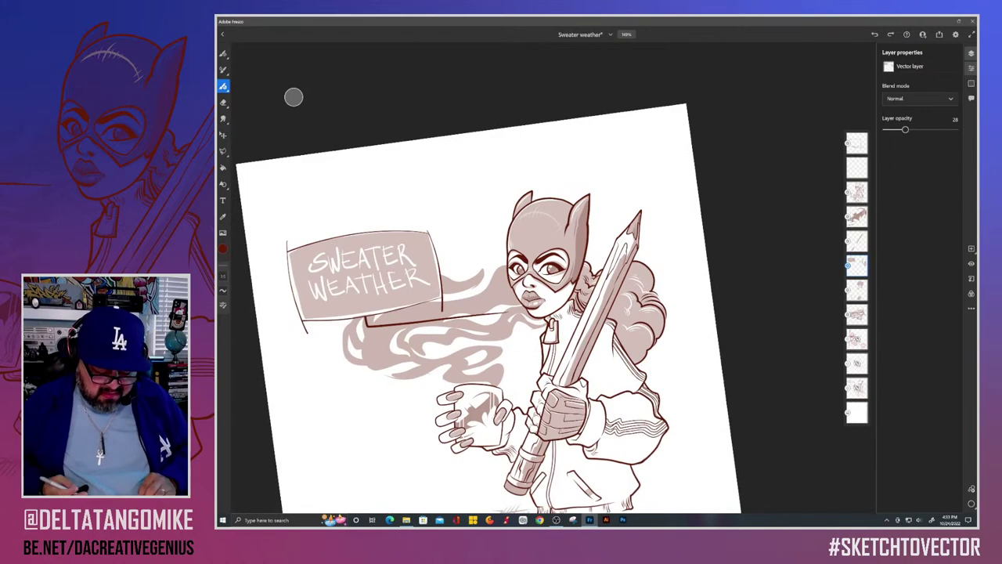
scroll(294, 96, "up", 3)
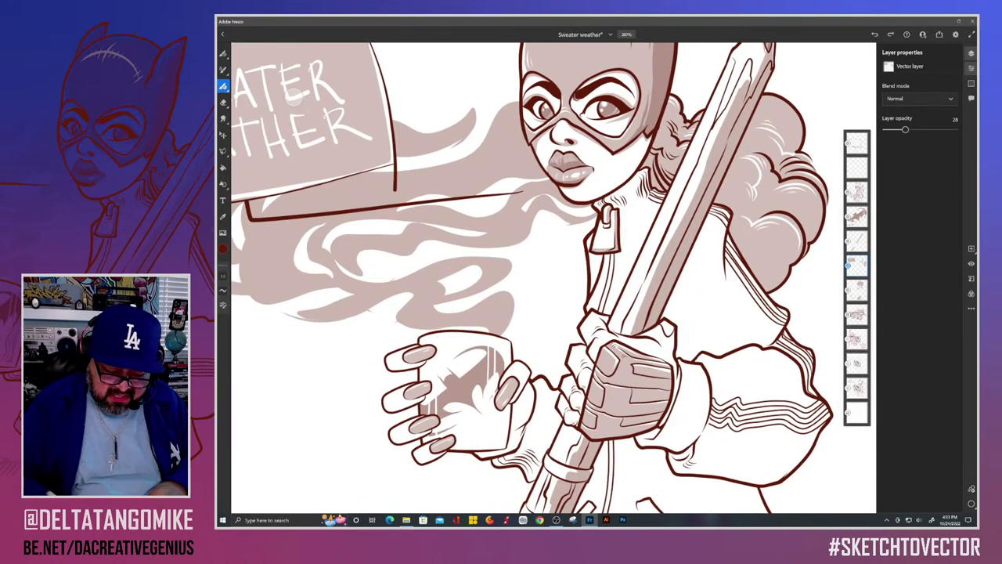
scroll(293, 96, "up", 3)
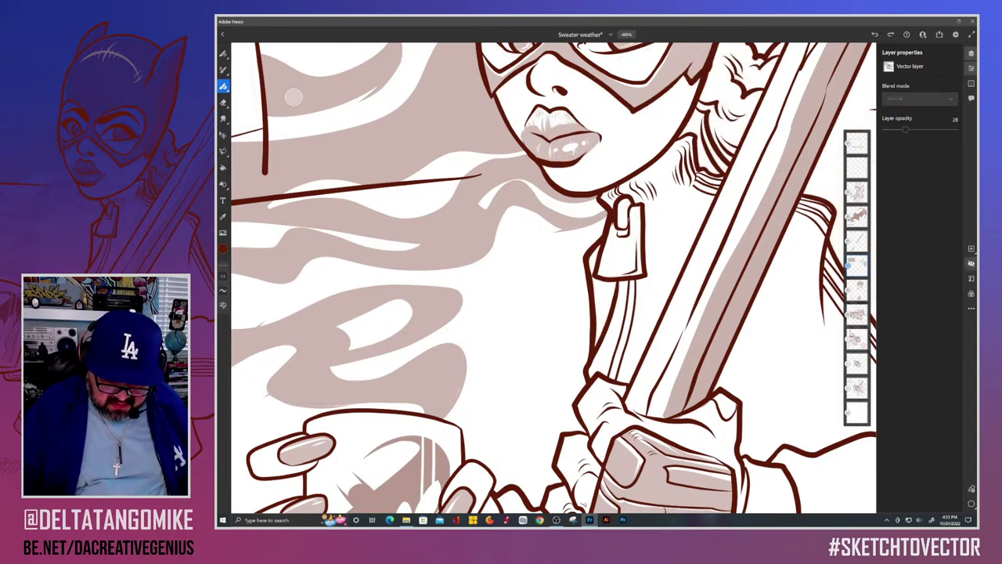
mouse_move(600, 286)
left_mouse_down()
mouse_move(606, 310)
mouse_move(609, 302)
left_mouse_up()
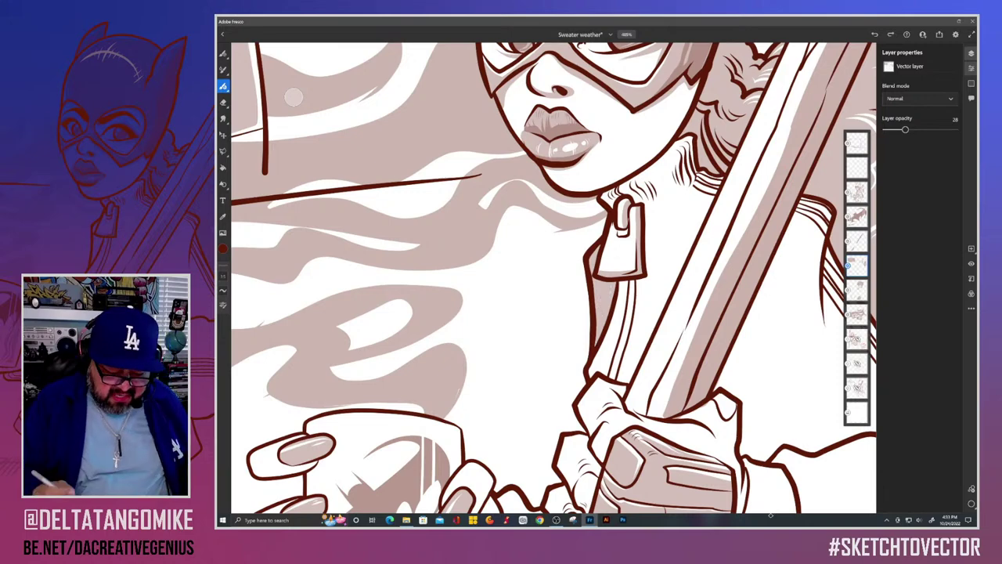
scroll(294, 96, "down", 5)
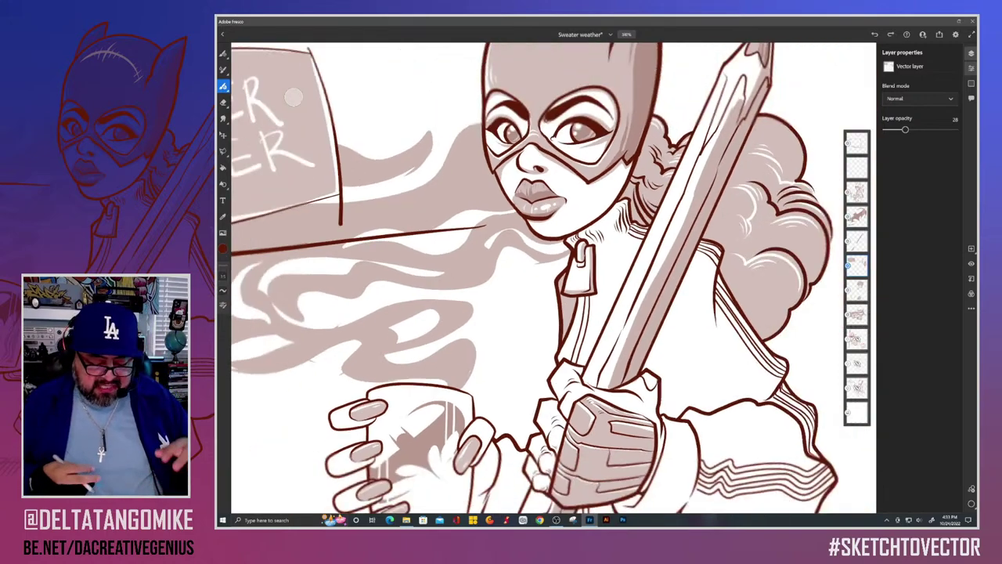
Step: Brush tone outlines for shadows on the ring and little fingers of the mug-holding hand
scroll(293, 96, "up", 1)
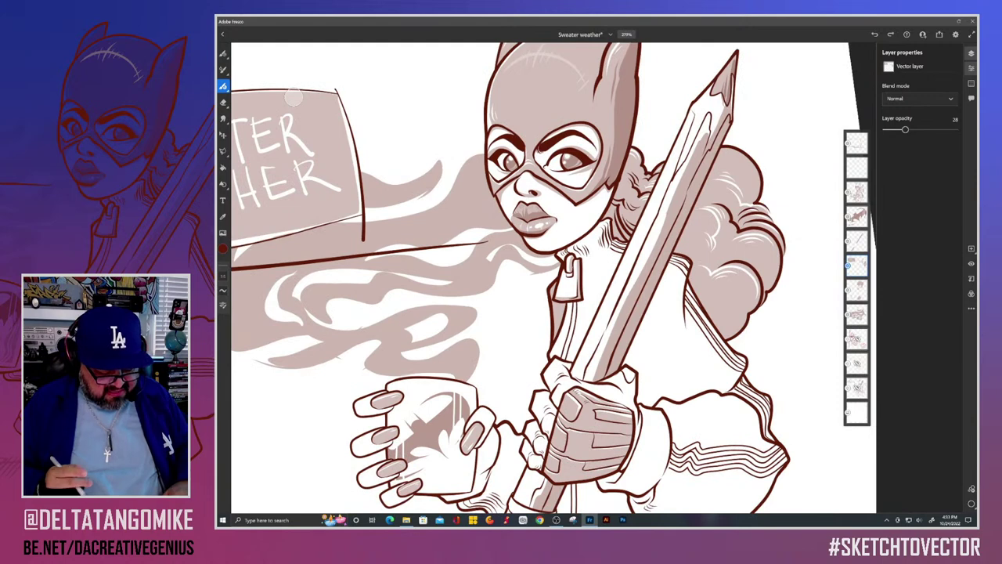
scroll(294, 97, "down", 1)
scroll(293, 96, "left", 1)
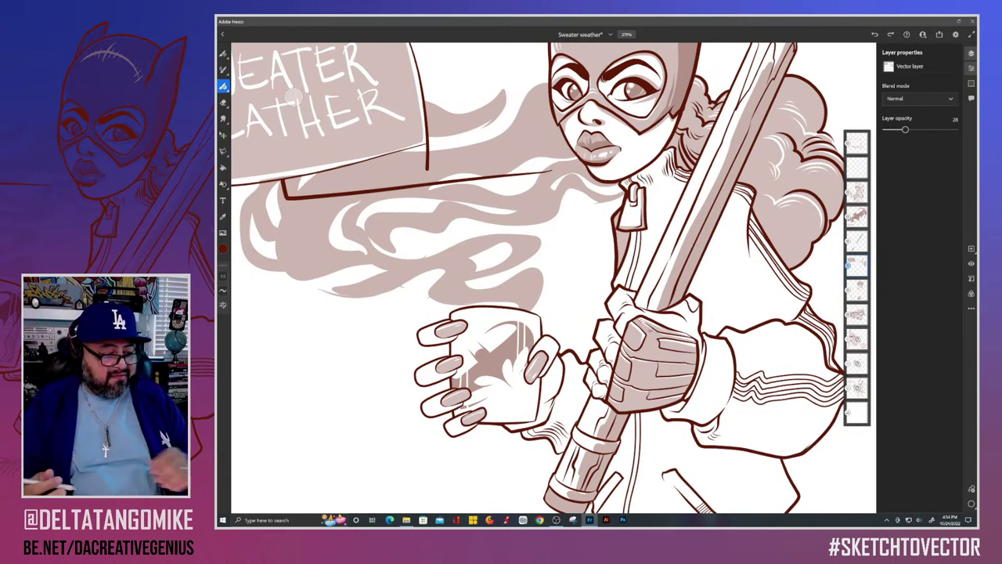
scroll(477, 407, "up", 5)
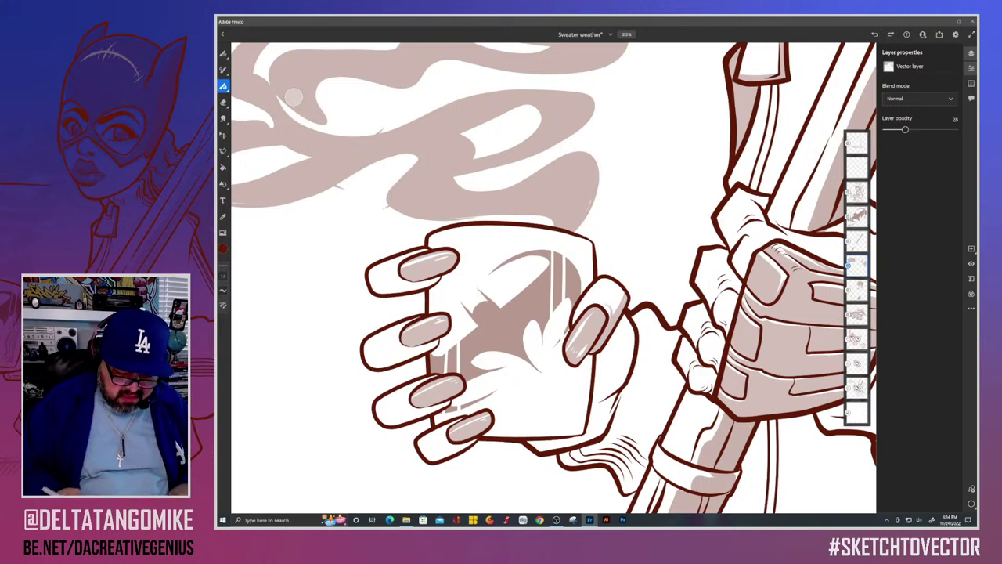
scroll(293, 98, "left", 1)
scroll(293, 97, "down", 1)
mouse_move(498, 412)
left_mouse_down()
mouse_move(480, 430)
mouse_move(528, 414)
mouse_move(498, 409)
left_mouse_up()
scroll(294, 97, "up", 5)
mouse_move(603, 324)
left_mouse_down()
mouse_move(571, 335)
mouse_move(532, 329)
mouse_move(541, 314)
mouse_move(497, 359)
mouse_move(606, 323)
mouse_move(592, 328)
left_mouse_up()
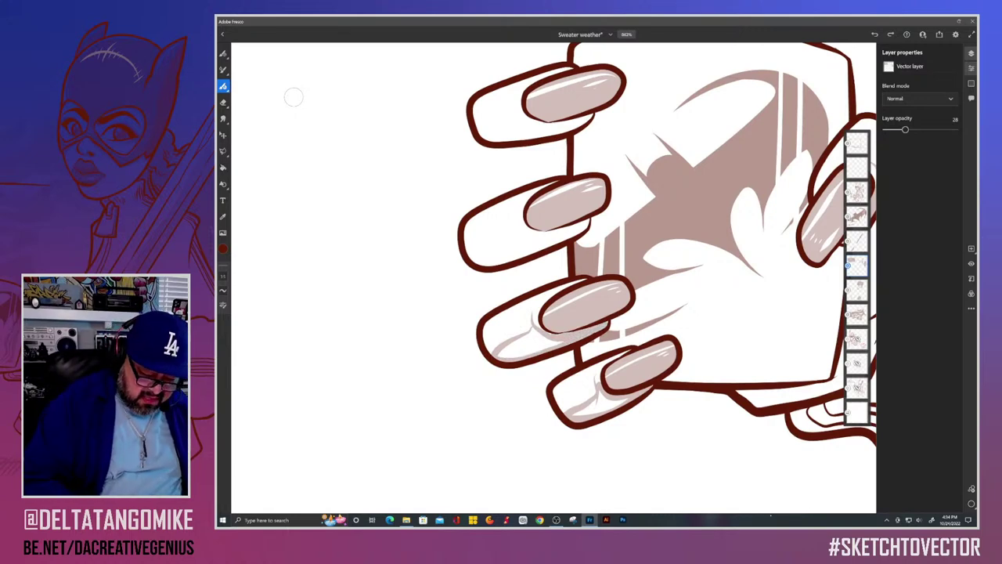
Step: Fill the outlined shadow areas on the ring and little fingers with the shading tone
key("g")
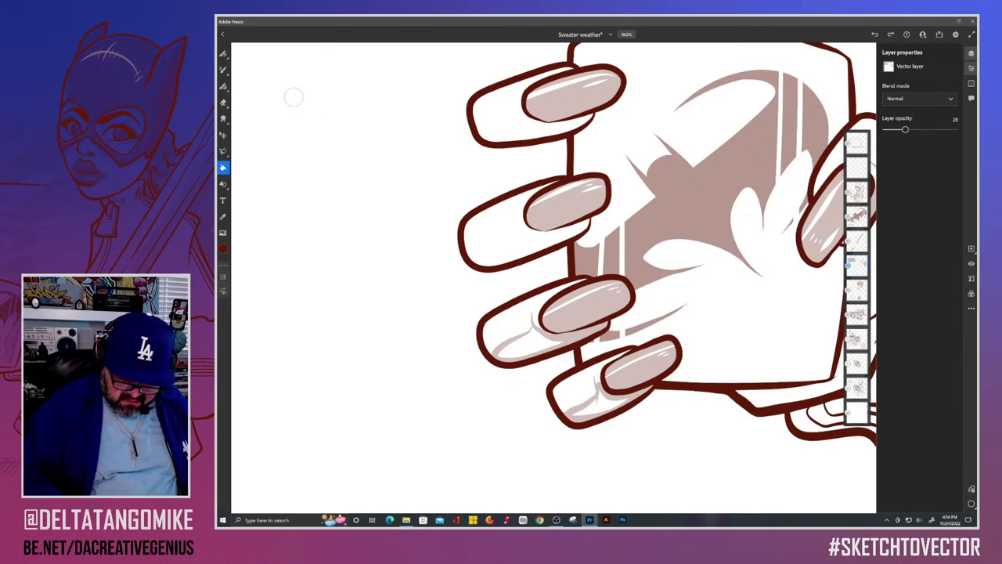
left_click(524, 349)
left_click(599, 406)
scroll(554, 278, "down", 2)
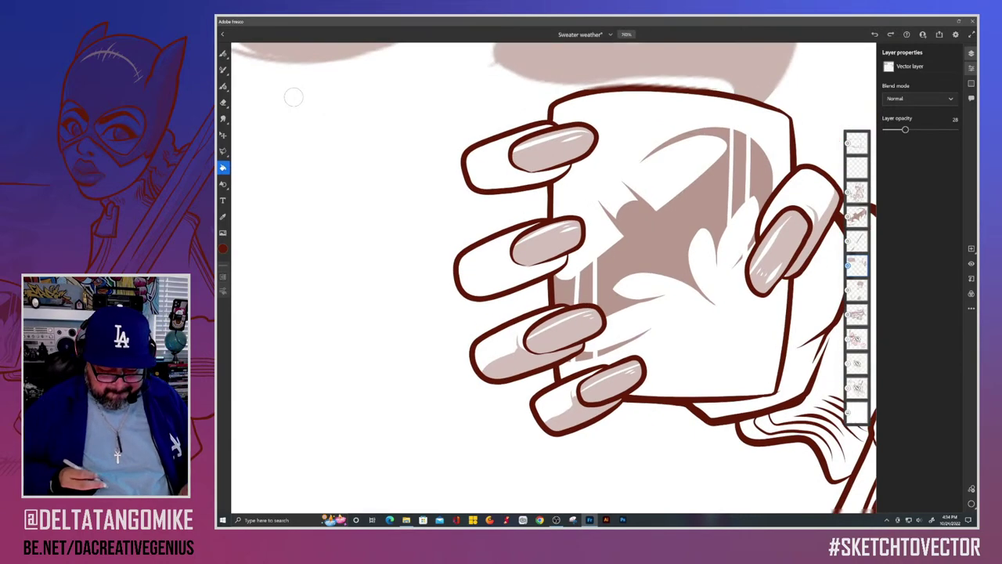
scroll(293, 96, "down", 3)
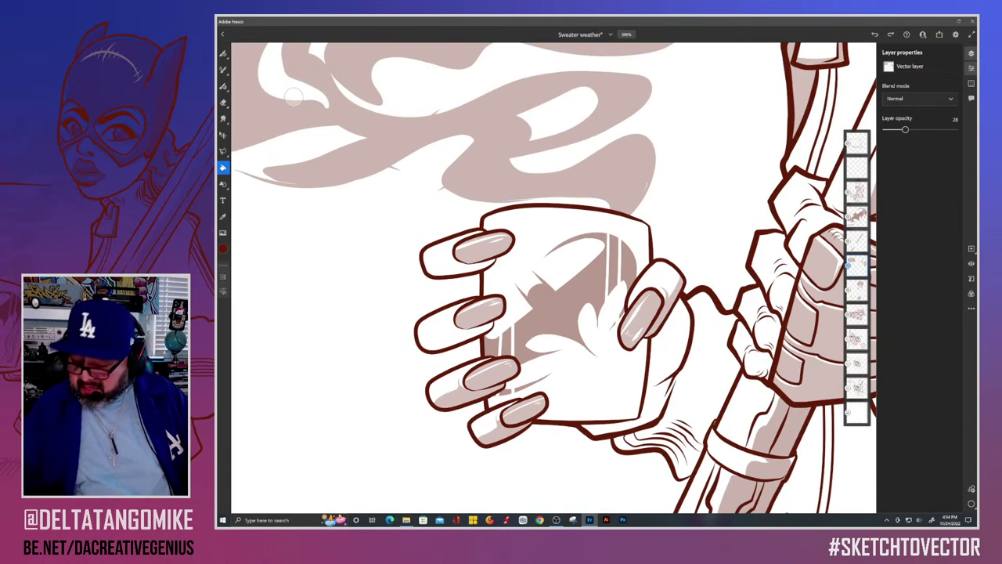
Step: Brush a shadow outline on the middle finger and lower-edge shading on the index finger of the mug-holding hand
key("l")
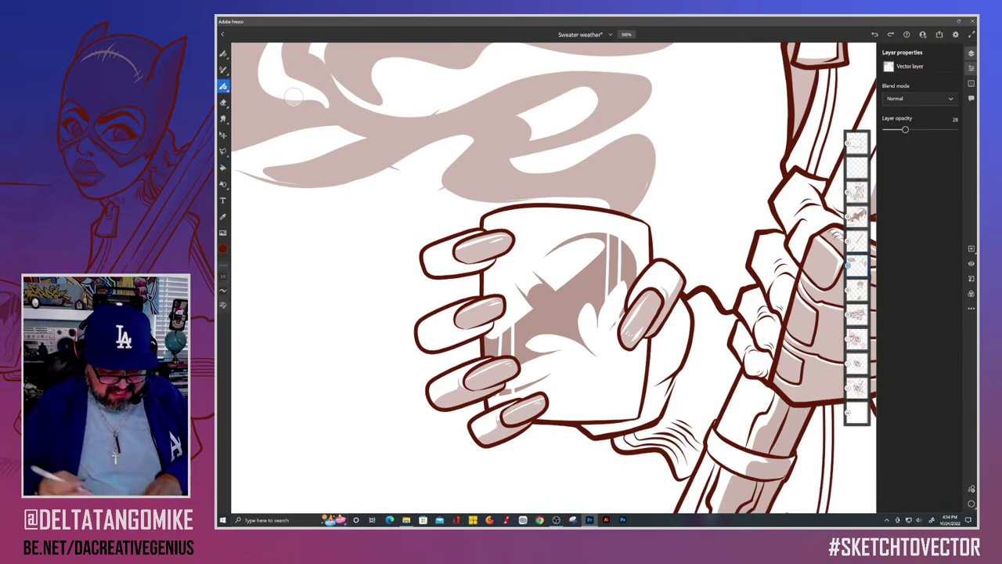
scroll(294, 96, "up", 5)
mouse_move(596, 278)
left_mouse_down()
mouse_move(621, 246)
mouse_move(577, 355)
mouse_move(542, 385)
mouse_move(568, 307)
mouse_move(596, 279)
left_mouse_up()
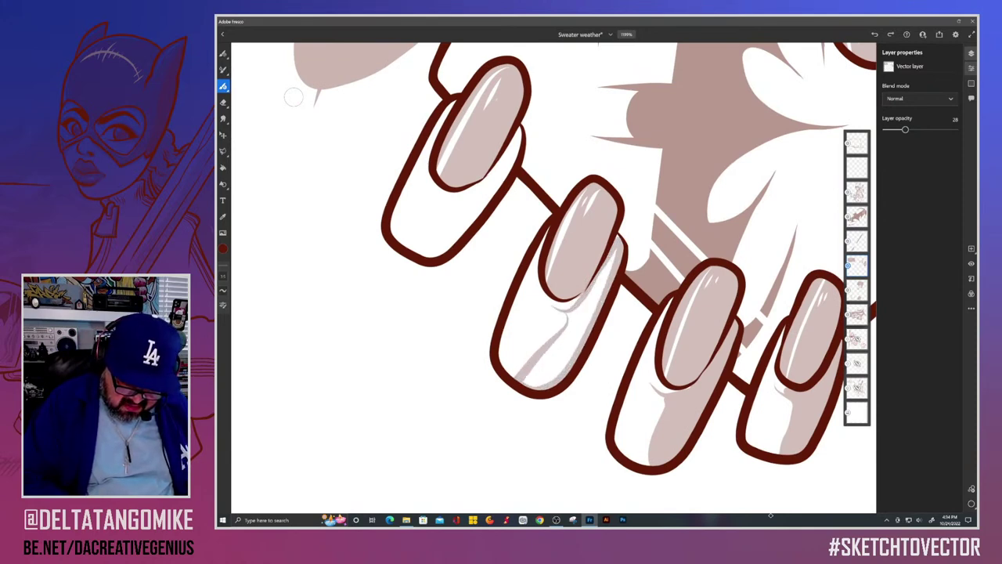
left_click_drag(568, 313, 568, 325)
left_click_drag(548, 274, 587, 326)
mouse_move(536, 212)
left_mouse_down()
mouse_move(553, 194)
mouse_move(470, 307)
mouse_move(535, 235)
mouse_move(559, 180)
mouse_move(502, 271)
left_mouse_up()
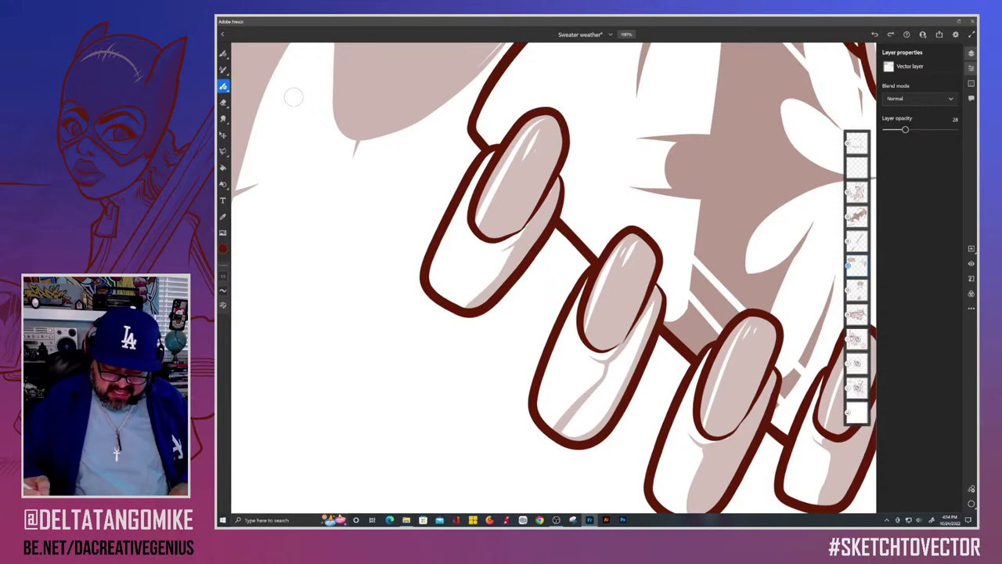
scroll(553, 278, "down", 5)
scroll(554, 278, "up", 3)
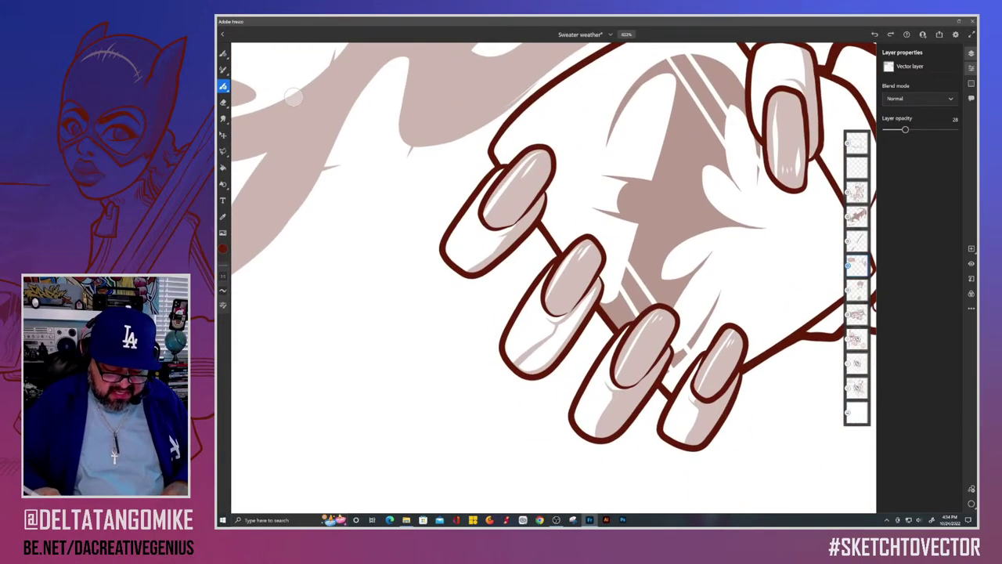
scroll(293, 96, "up", 2)
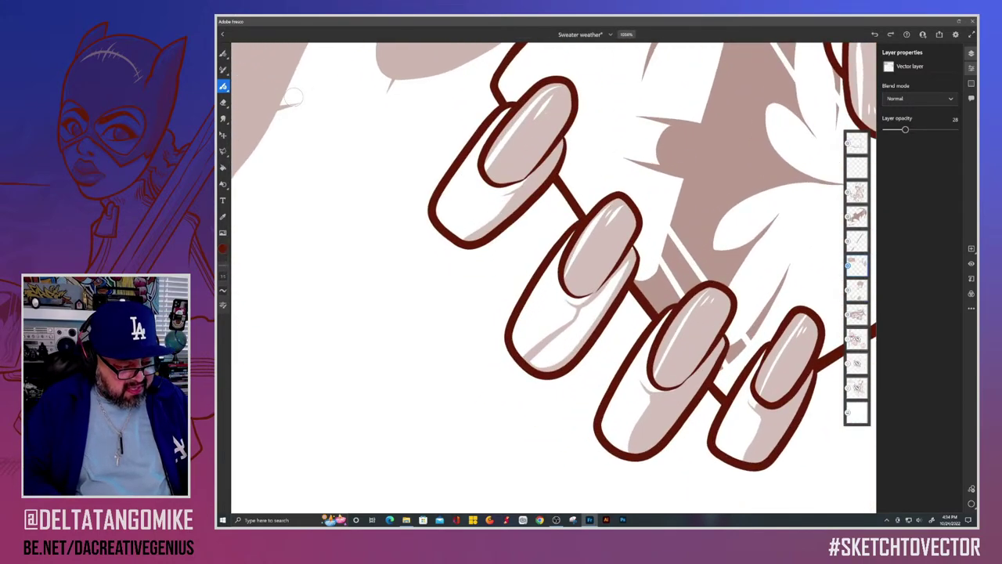
Step: Fill the middle finger's outlined shadow with the shading tone and erase its outer edge back to a slimmer shape
left_click(223, 168)
left_click(581, 331)
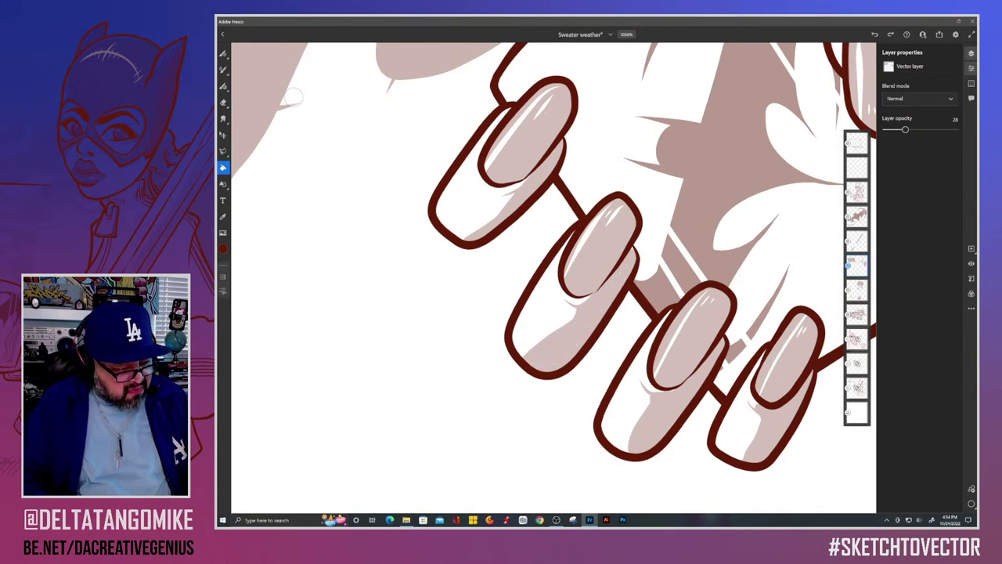
key("e")
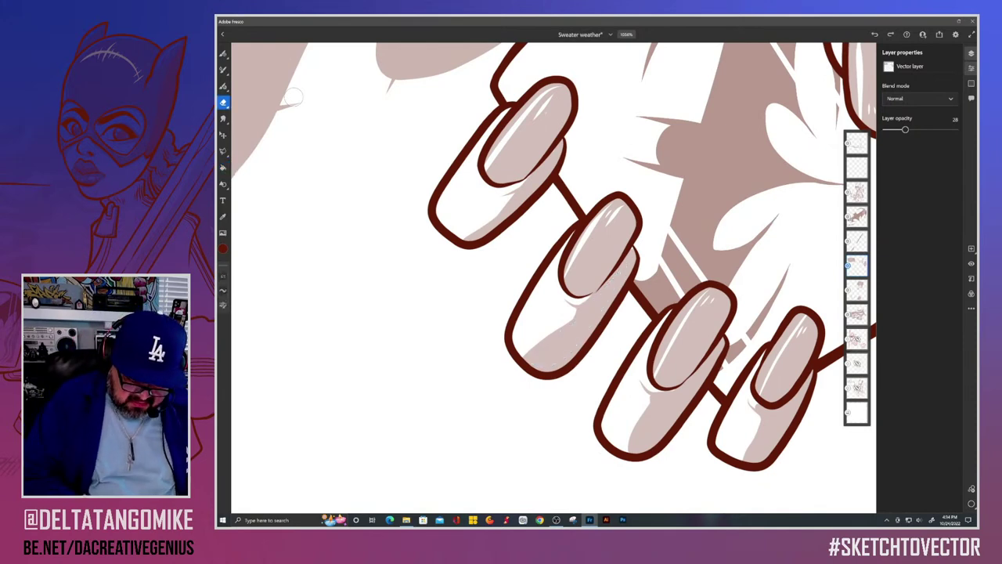
left_click_drag(575, 313, 526, 355)
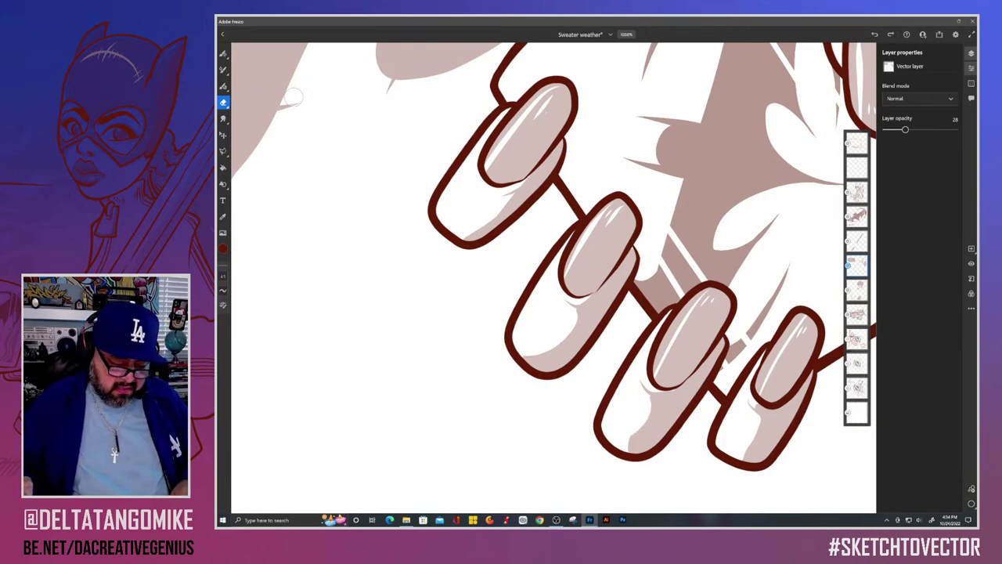
scroll(294, 97, "down", 5)
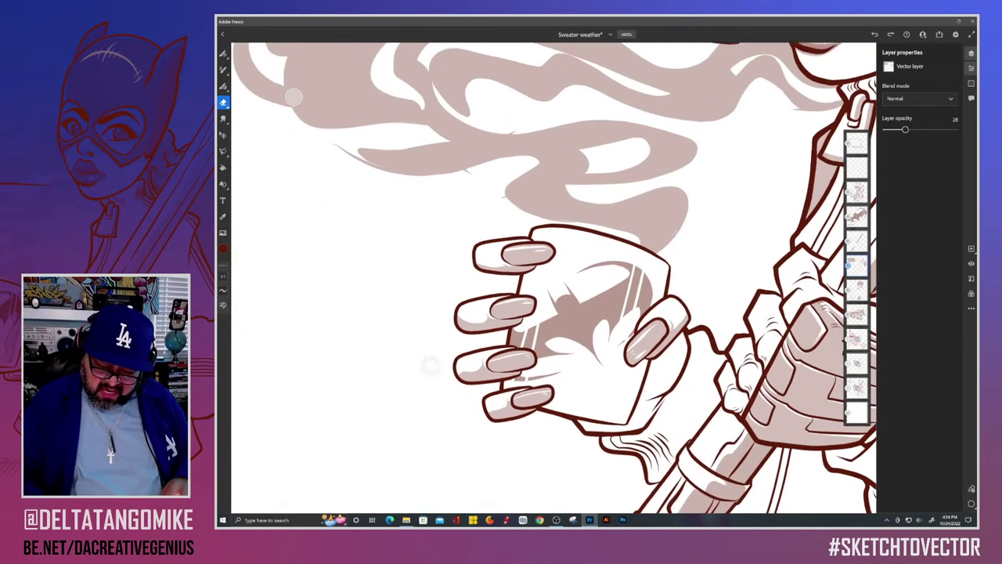
scroll(293, 96, "down", 4)
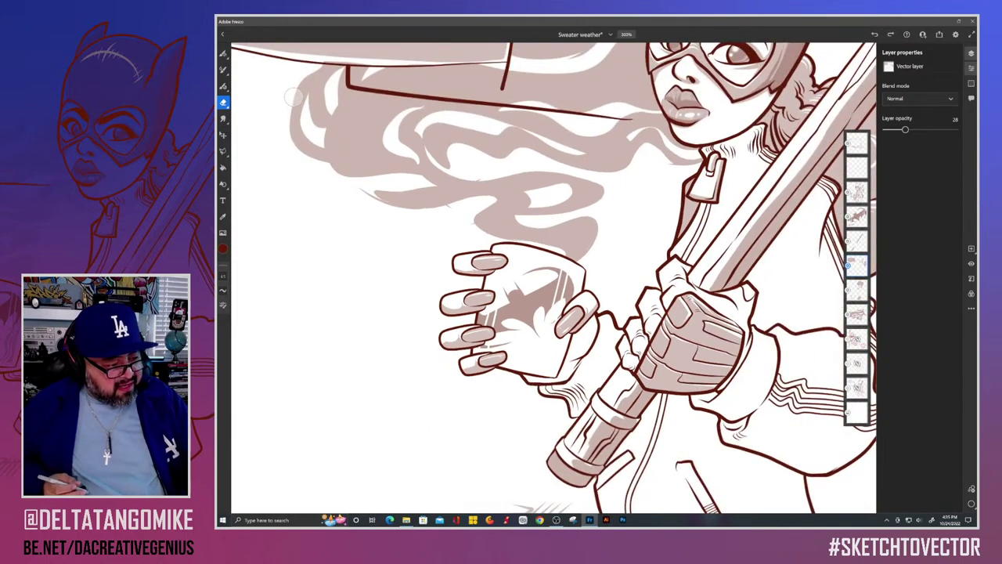
Step: Outline a shadow on the palm behind the mug with the brush and fill it with the shading tone
key("b")
scroll(293, 97, "up", 5)
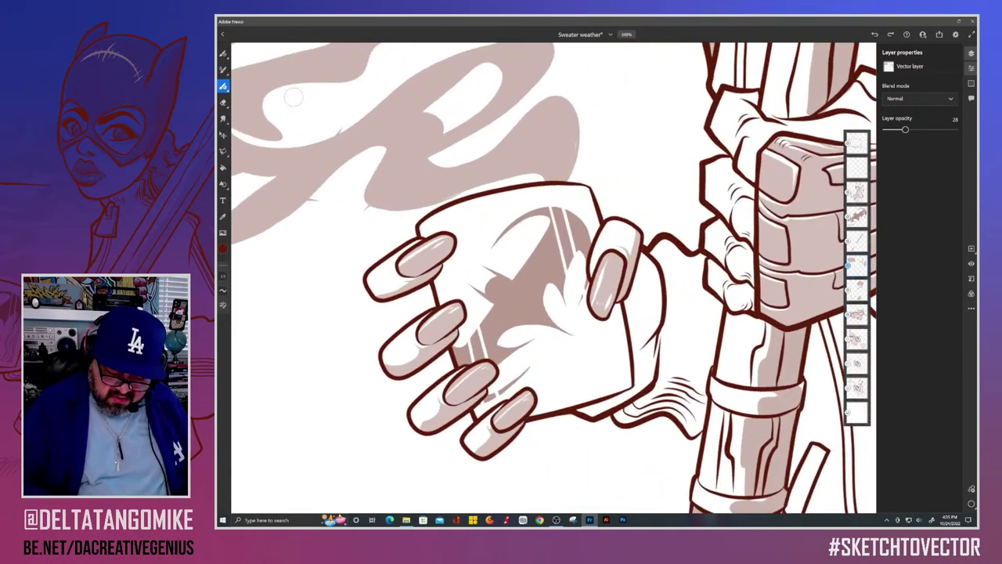
mouse_move(629, 302)
left_mouse_down()
mouse_move(650, 278)
mouse_move(659, 332)
mouse_move(634, 395)
mouse_move(587, 413)
mouse_move(622, 395)
mouse_move(626, 305)
mouse_move(630, 322)
left_mouse_up()
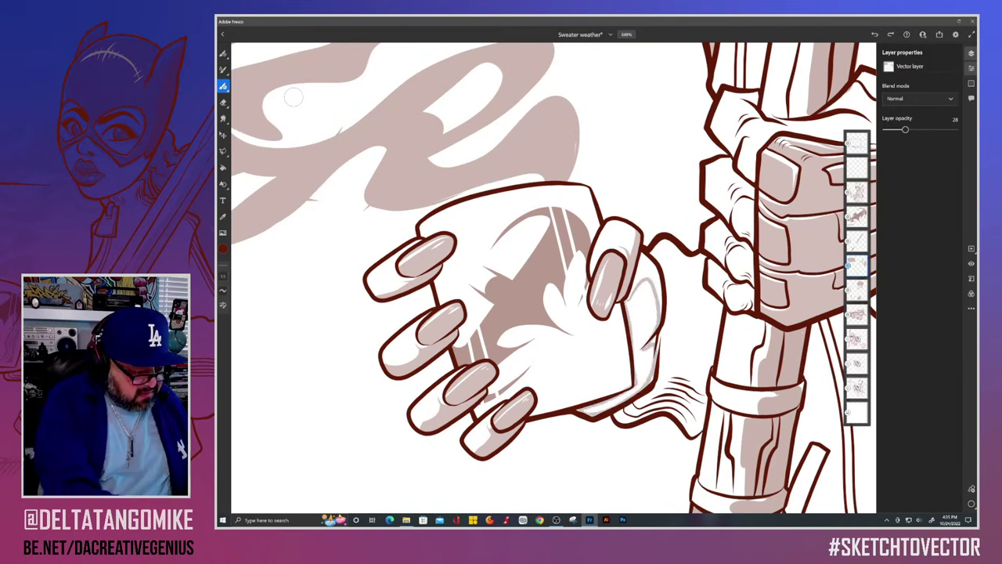
key("g")
left_click(642, 337)
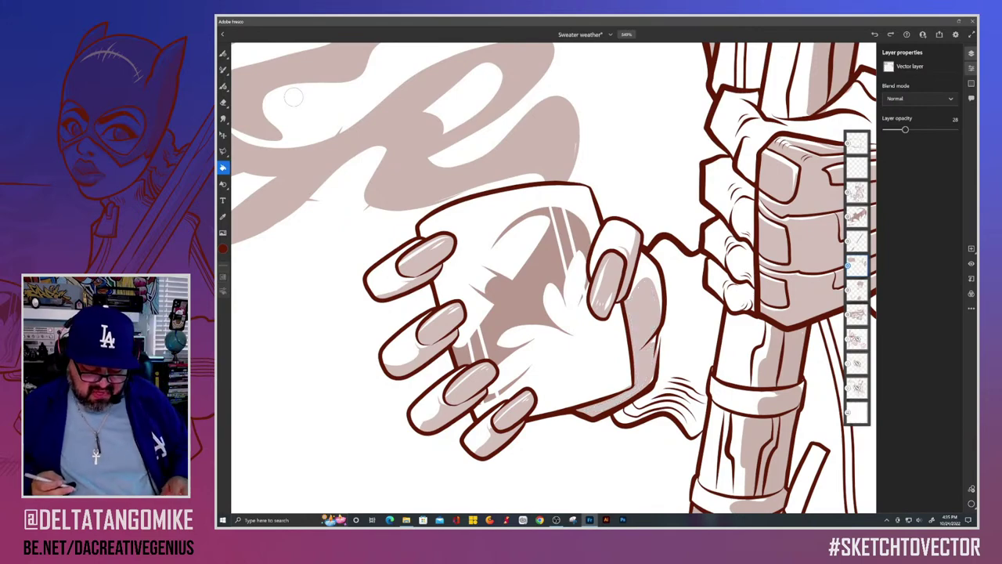
scroll(554, 278, "down", 5)
left_click_drag(553, 278, 563, 280)
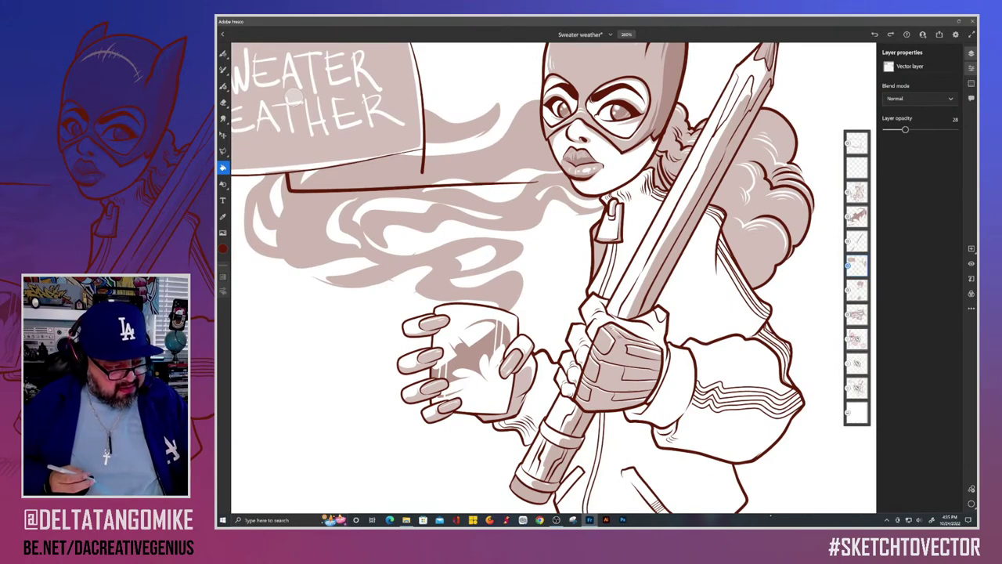
Step: Outline a shadow with the brush on the sleeve between the mug and the pencil, and fill it with the shading tone
left_click(223, 86)
scroll(553, 278, "up", 2)
scroll(294, 96, "up", 3)
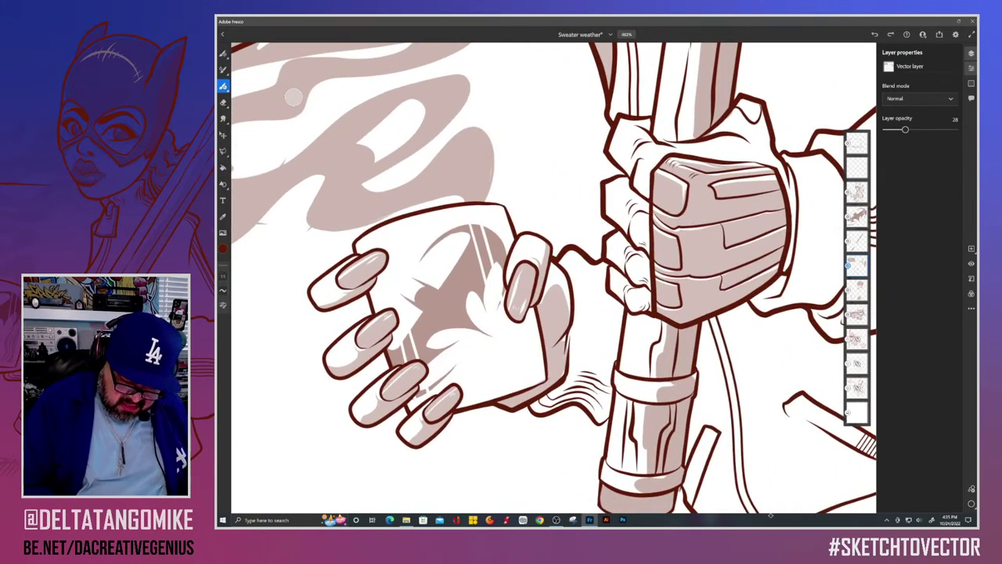
mouse_move(607, 271)
left_mouse_down()
mouse_move(588, 284)
mouse_move(568, 271)
left_mouse_up()
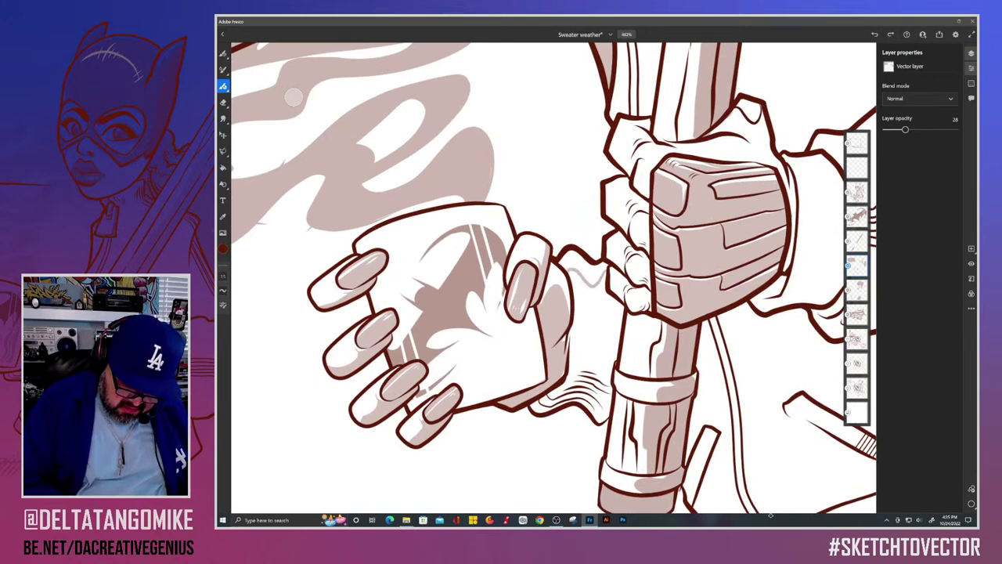
left_click_drag(570, 331, 568, 350)
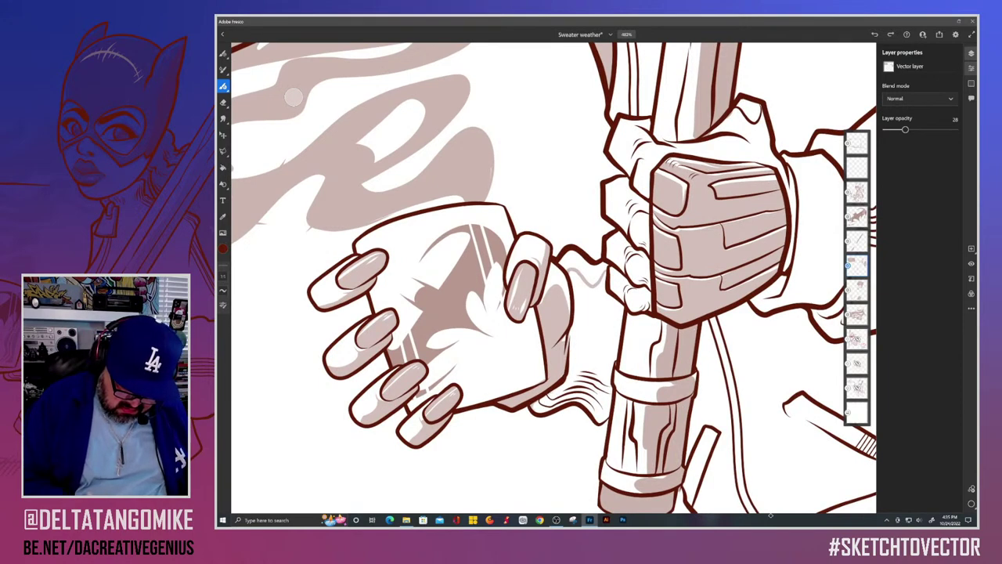
mouse_move(602, 421)
left_mouse_down()
mouse_move(620, 316)
mouse_move(607, 278)
left_mouse_up()
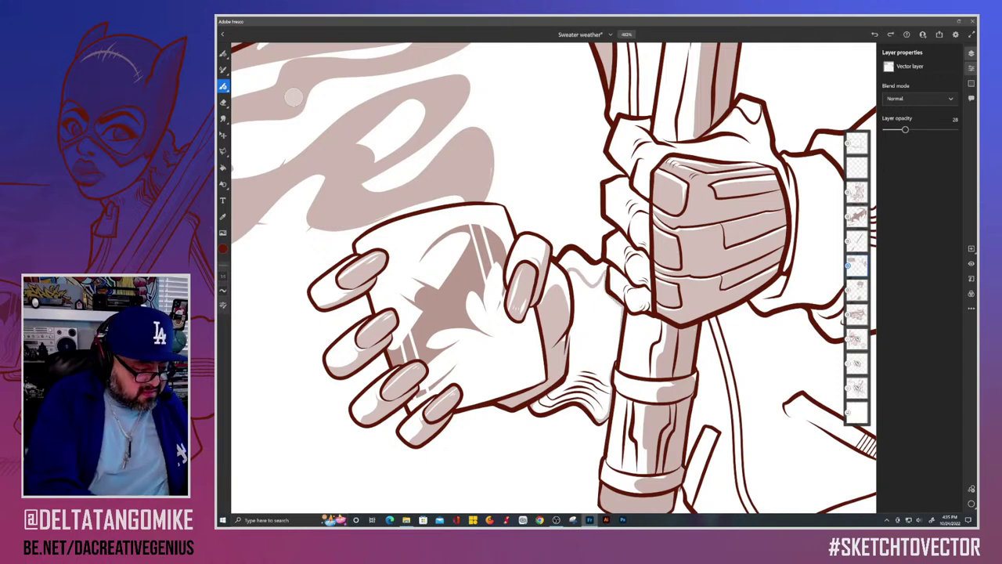
key("g")
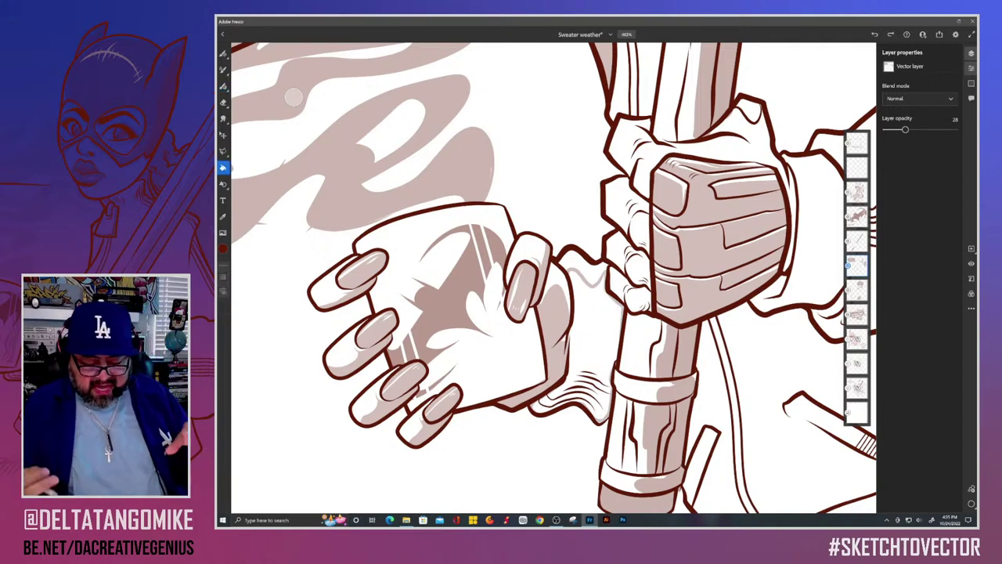
left_click(581, 345)
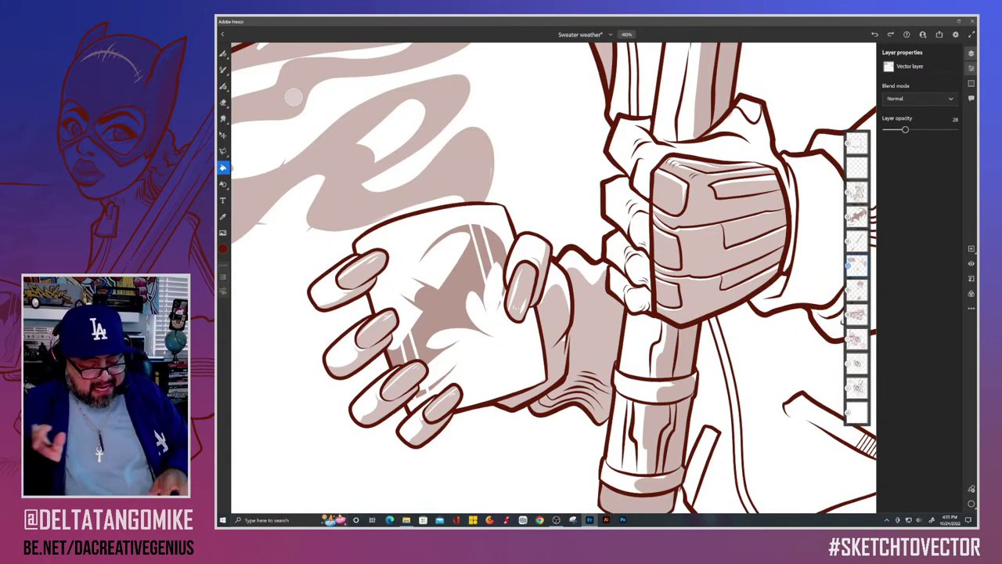
Step: Brush shadow outlines on the knuckles and lower edges of the gloved fingers wrapped around the pencil
scroll(293, 97, "down", 5)
scroll(293, 97, "up", 3)
scroll(293, 95, "up", 2)
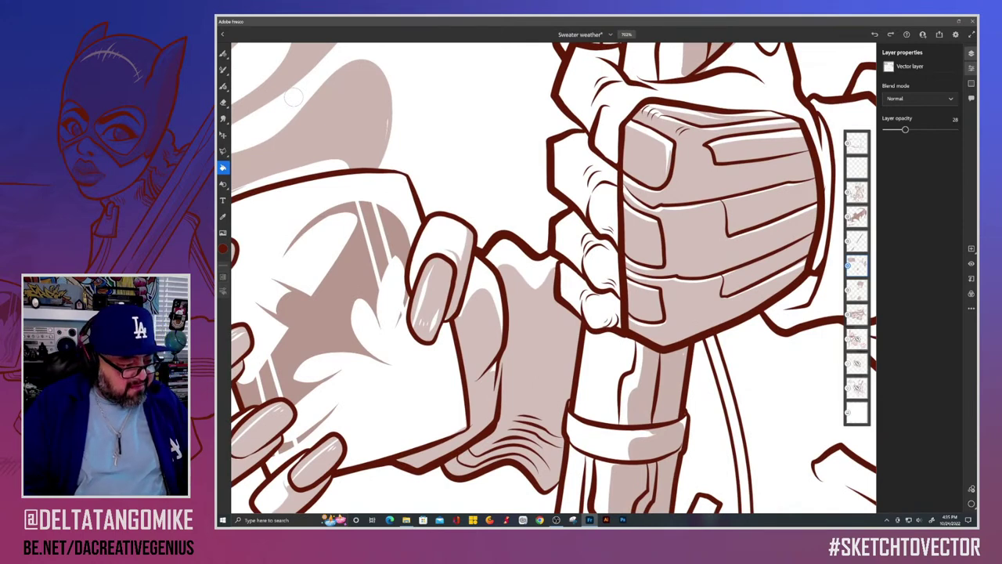
key("b")
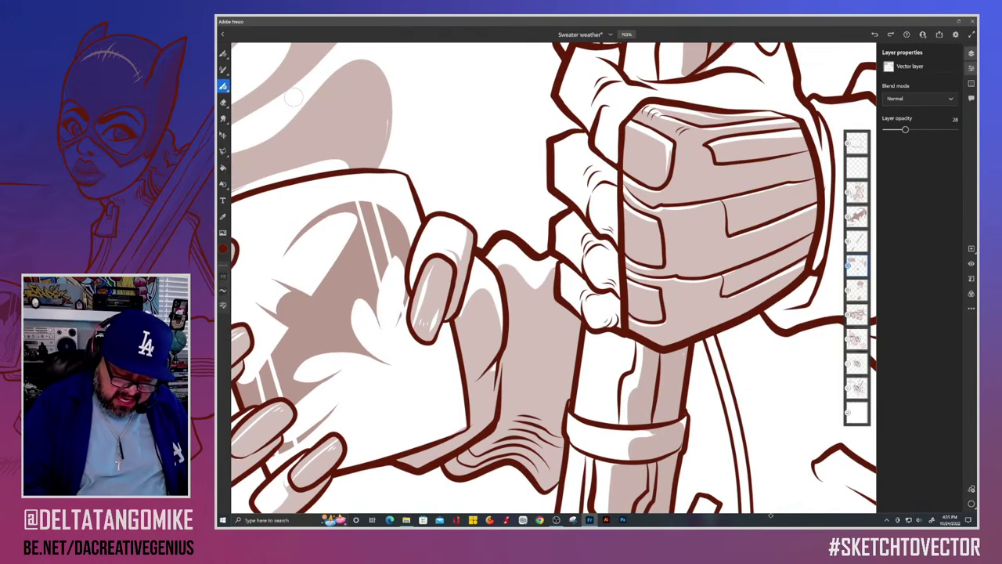
mouse_move(586, 270)
left_mouse_down()
mouse_move(593, 262)
mouse_move(615, 291)
mouse_move(559, 241)
mouse_move(579, 270)
left_mouse_up()
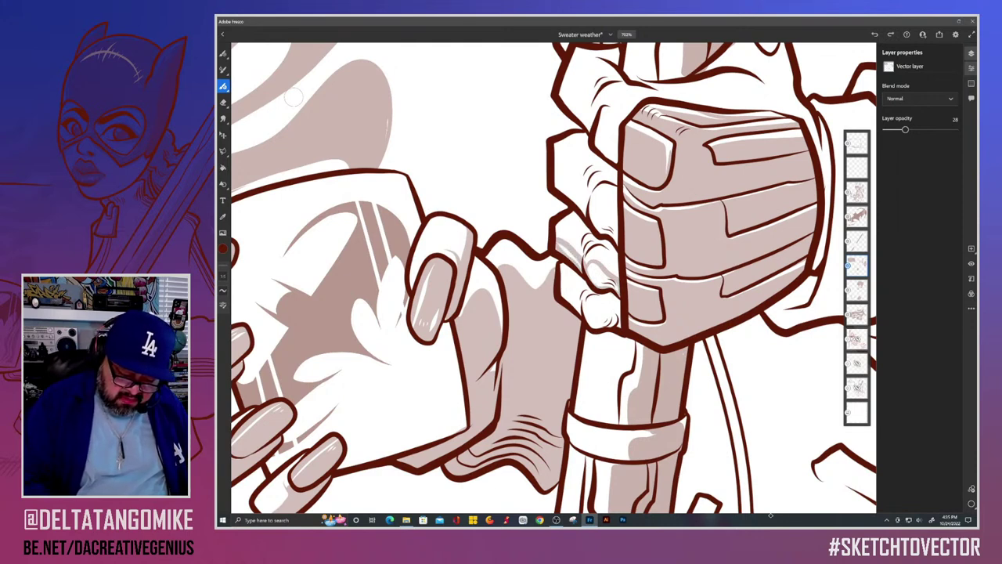
mouse_move(617, 310)
left_mouse_down()
mouse_move(565, 288)
mouse_move(591, 324)
left_mouse_up()
mouse_move(614, 224)
left_mouse_down()
mouse_move(557, 180)
mouse_move(616, 239)
left_mouse_up()
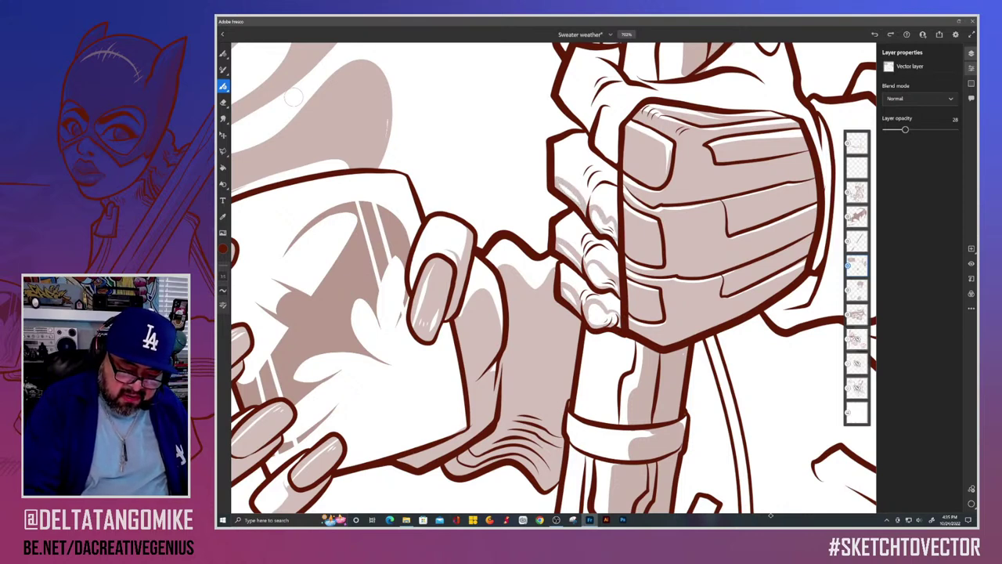
mouse_move(617, 157)
left_mouse_down()
mouse_move(601, 130)
mouse_move(617, 162)
left_mouse_up()
mouse_move(593, 122)
left_mouse_down()
mouse_move(582, 109)
mouse_move(570, 114)
mouse_move(587, 129)
left_mouse_up()
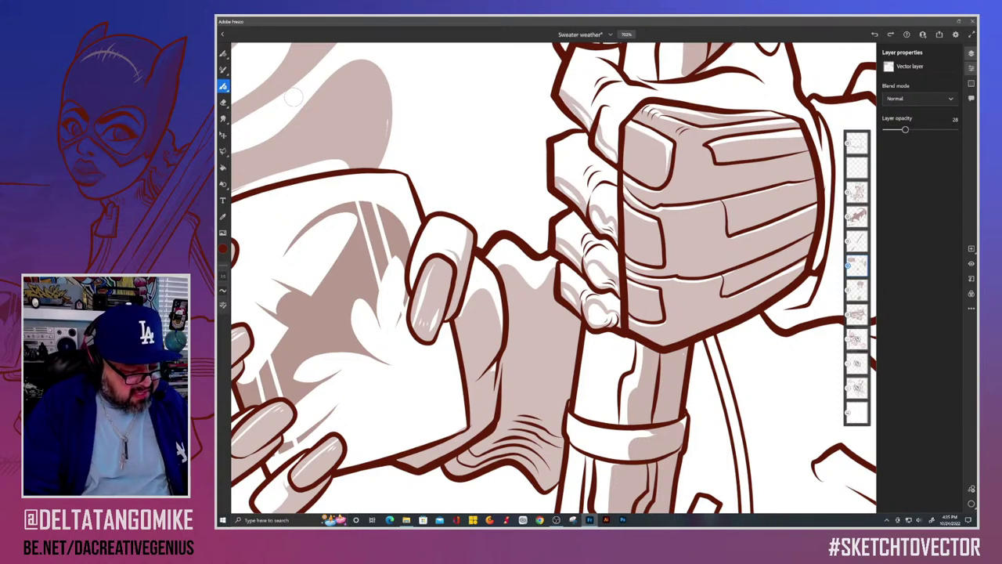
Step: Fill the outlined shadow areas on the pencil-gripping fingers with the shading tone
key("g")
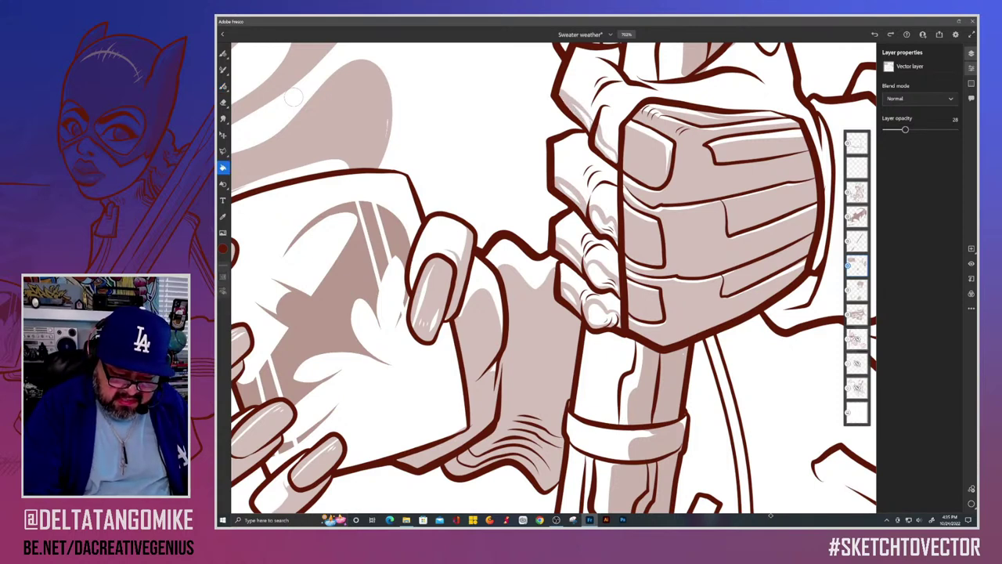
left_click(581, 117)
left_click(605, 149)
left_click(606, 225)
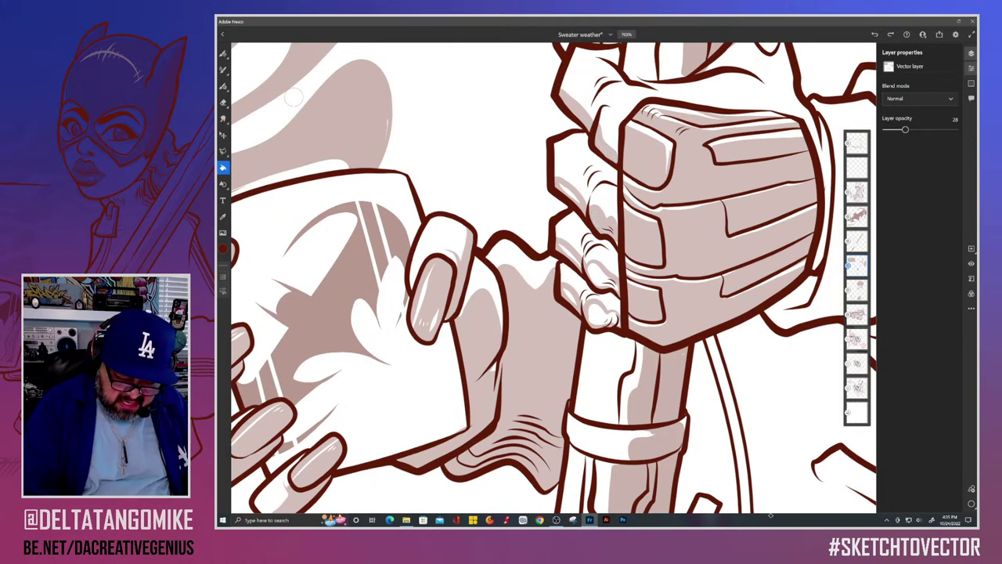
left_click(571, 195)
left_click(604, 279)
left_click(568, 255)
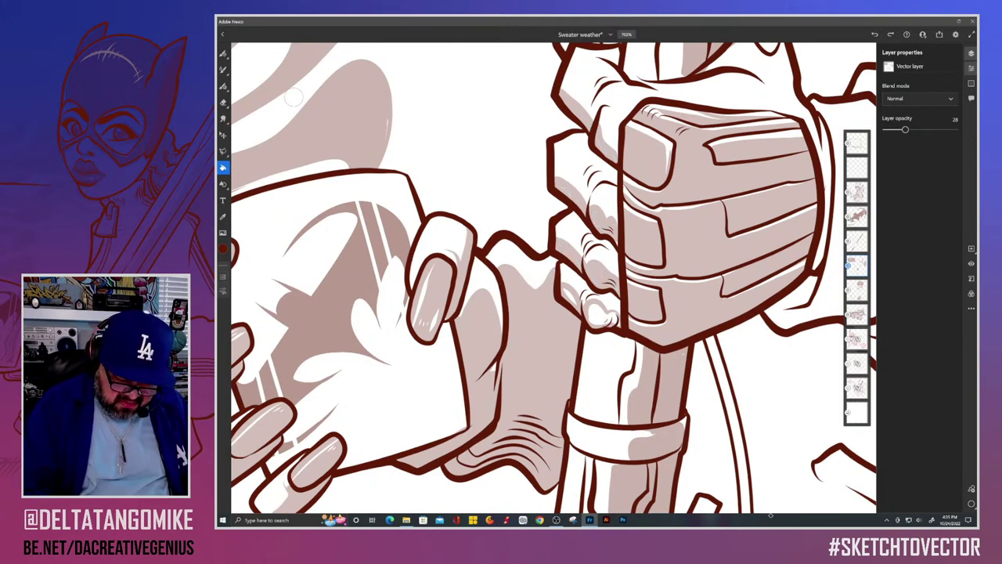
left_click(604, 316)
left_click(570, 297)
Step: Draw a wavy shadow edge across the lower jacket beneath the bent arm and fill the area above it with the shading tone
left_click(223, 86)
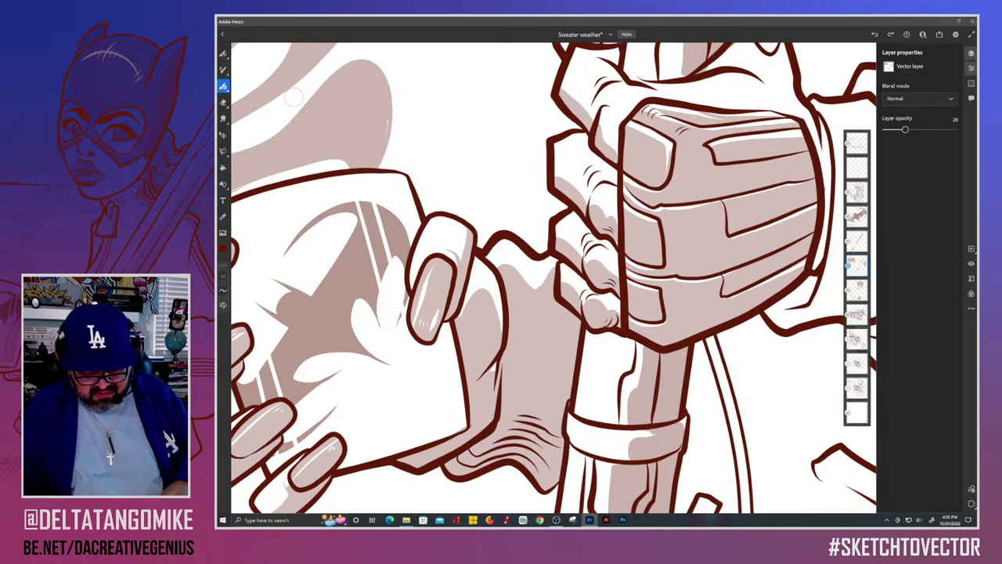
scroll(437, 327, "down", 5)
scroll(293, 97, "down", 2)
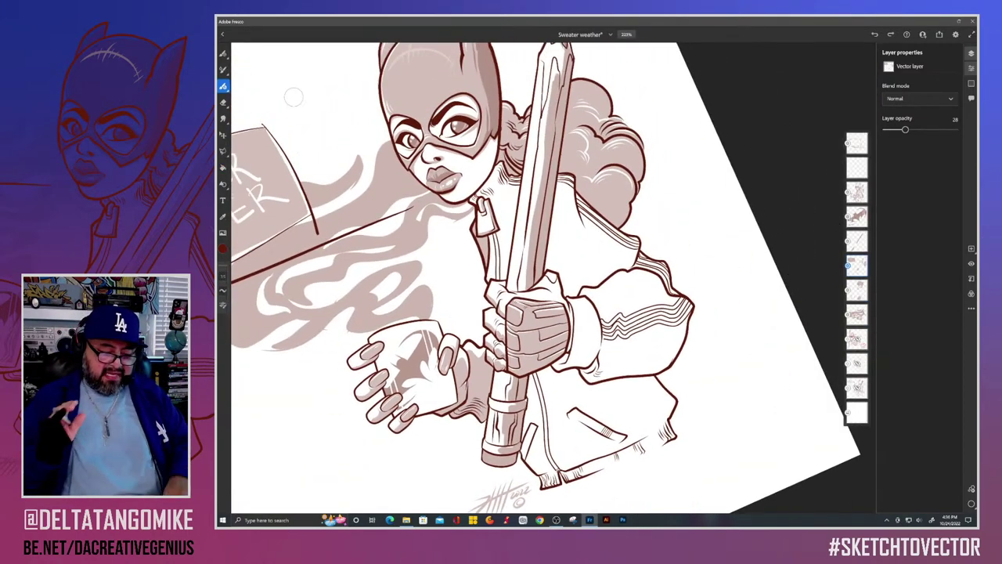
scroll(294, 97, "down", 3)
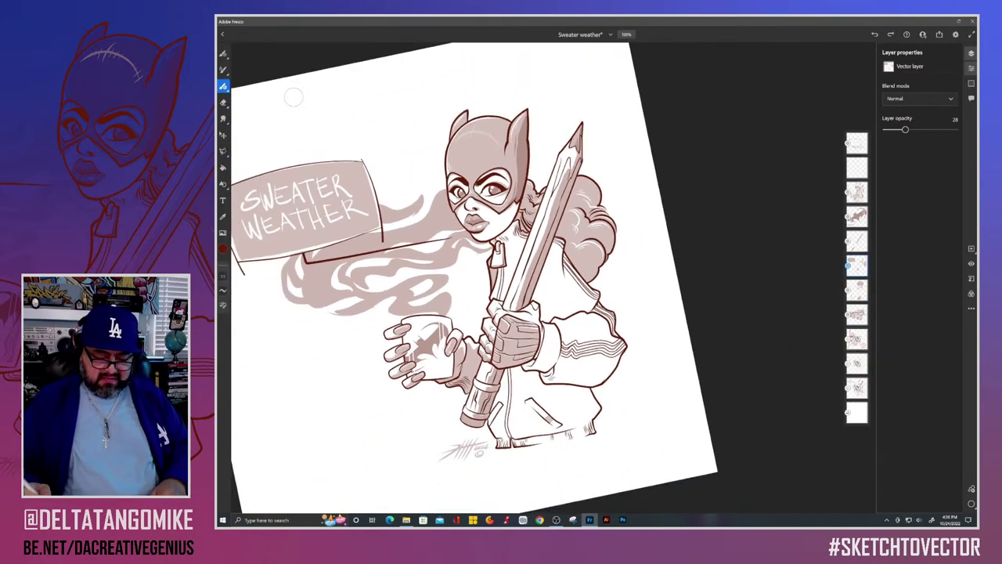
scroll(294, 97, "up", 5)
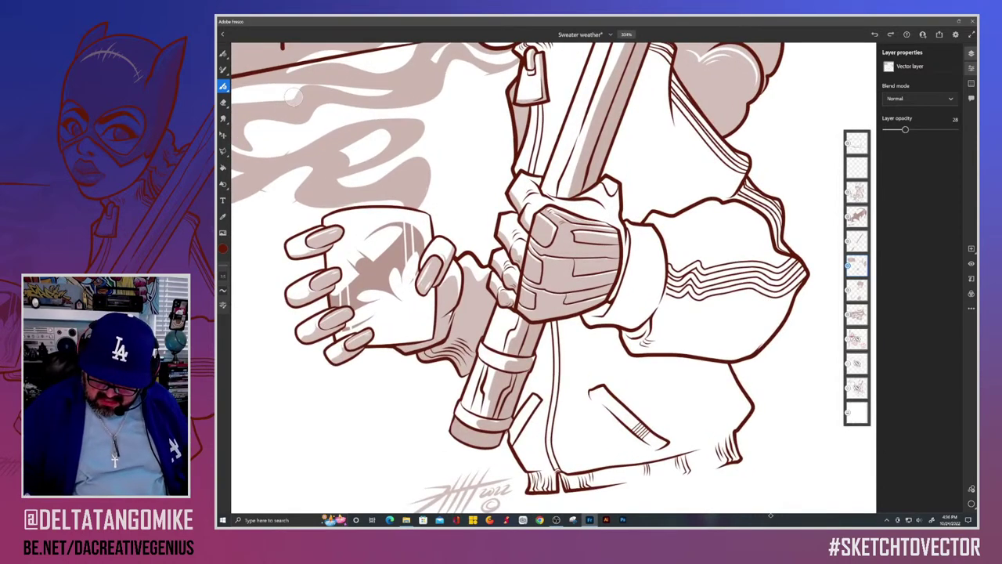
mouse_move(745, 399)
left_mouse_down()
mouse_move(563, 346)
mouse_move(560, 321)
mouse_move(588, 328)
left_mouse_up()
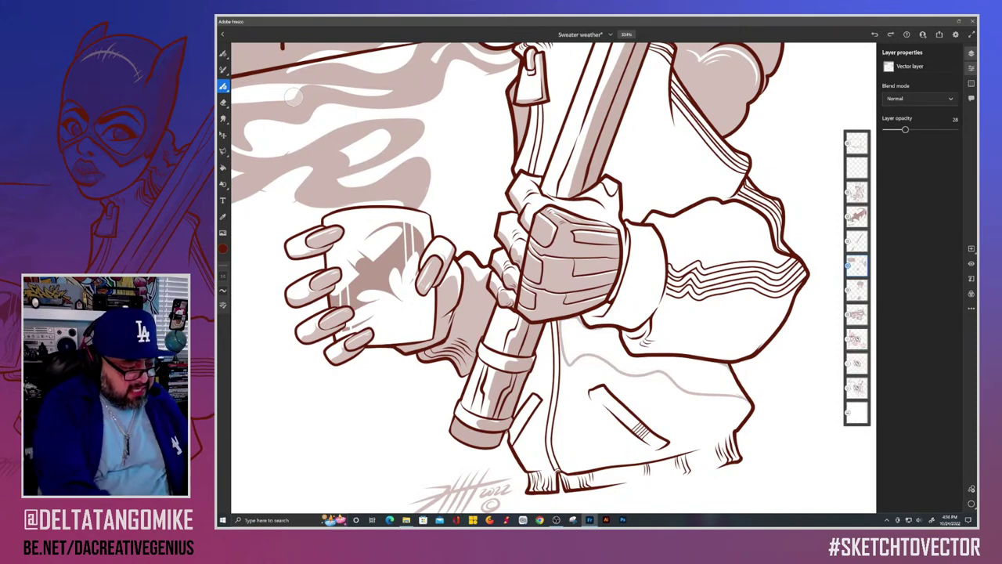
left_click(223, 167)
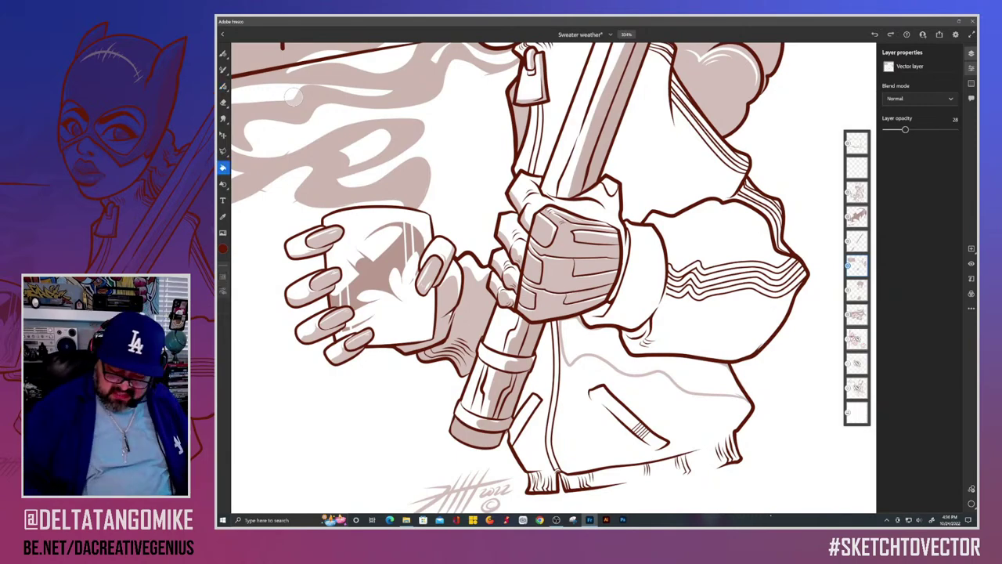
left_click(666, 366)
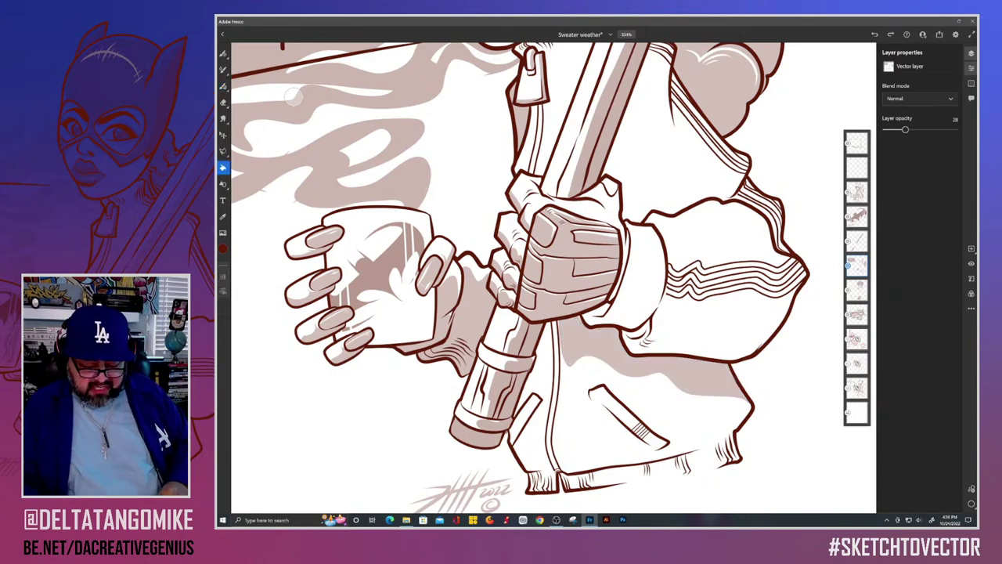
Step: Brush short tapered fold strokes along the lower edge of the shadow on the jacket body
scroll(293, 96, "down", 5)
scroll(294, 95, "up", 2)
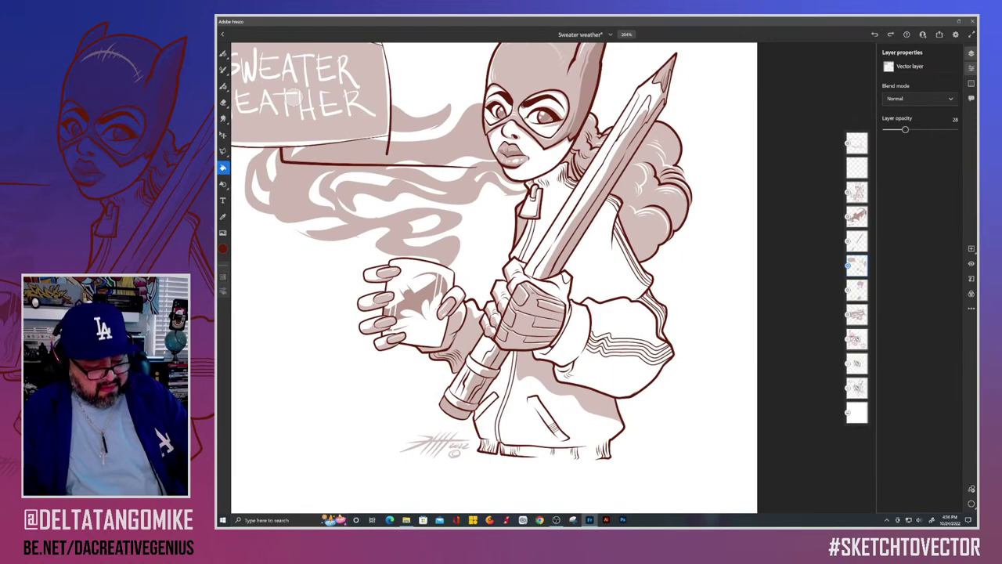
scroll(294, 96, "up", 5)
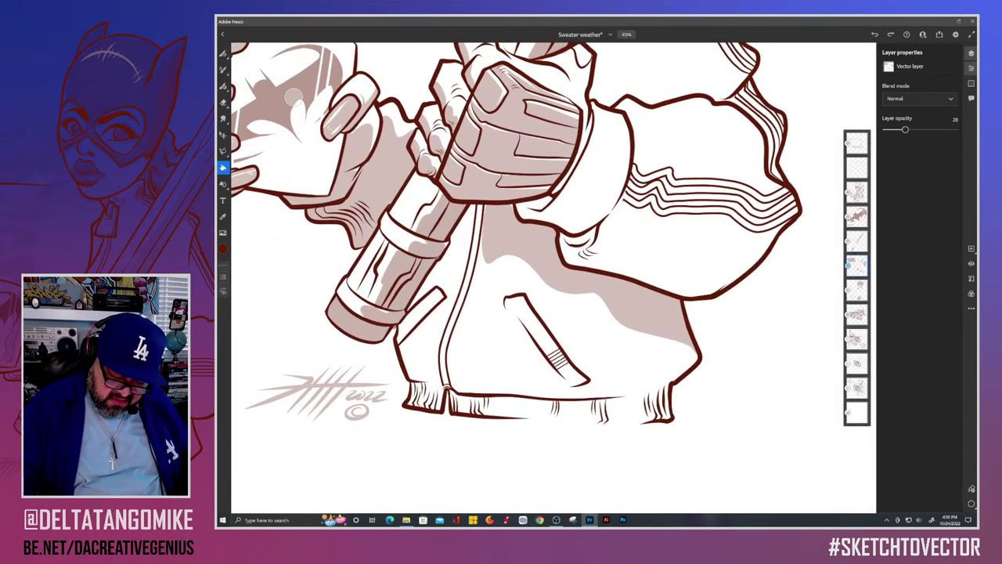
key("b")
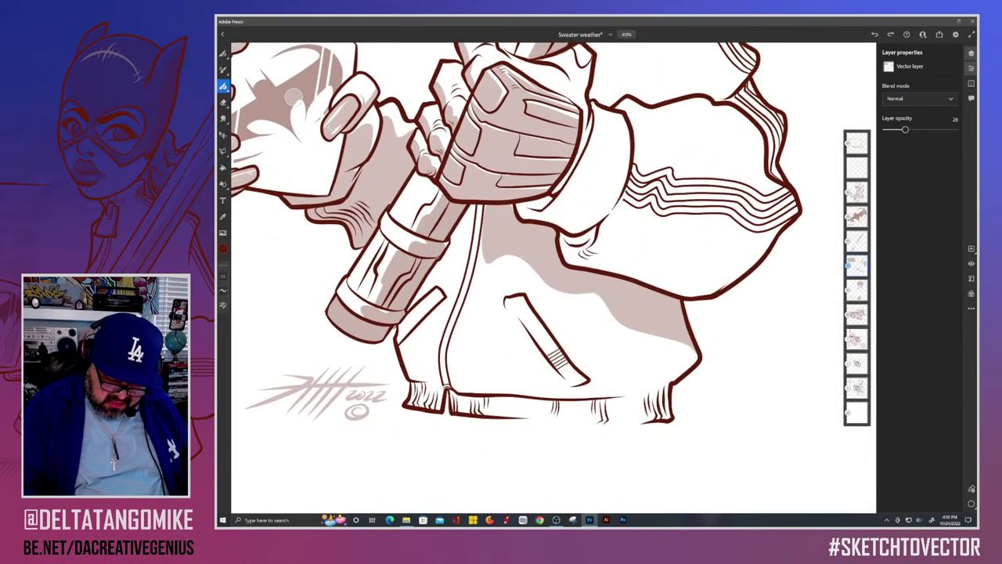
left_click_drag(592, 306, 643, 332)
mouse_move(513, 133)
left_mouse_down()
mouse_move(530, 166)
mouse_move(438, 212)
left_mouse_up()
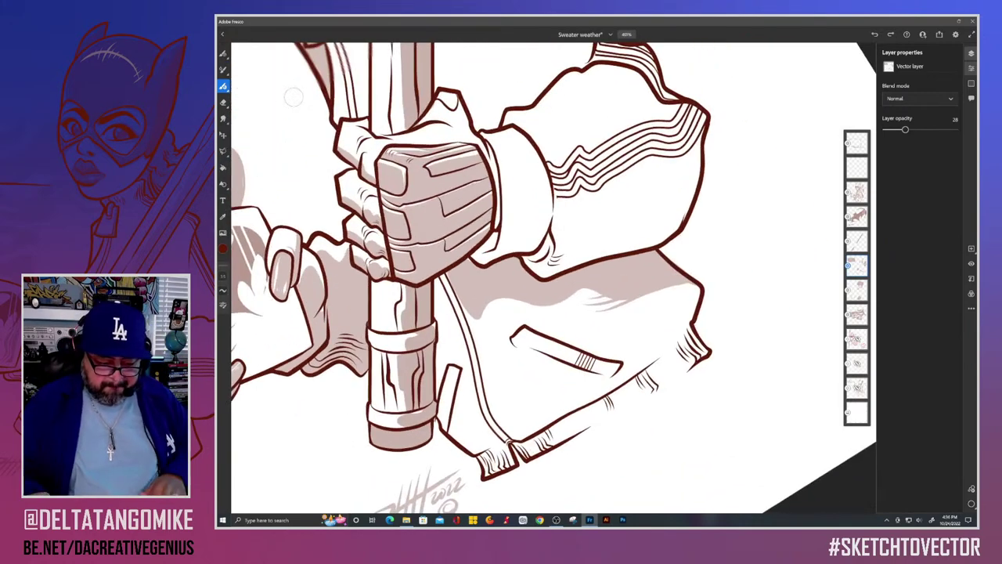
Step: Erase short curved highlight strokes into the upper edge of the sleeve shading between the mug and the pencil hand
scroll(293, 98, "up", 5)
scroll(293, 96, "down", 3)
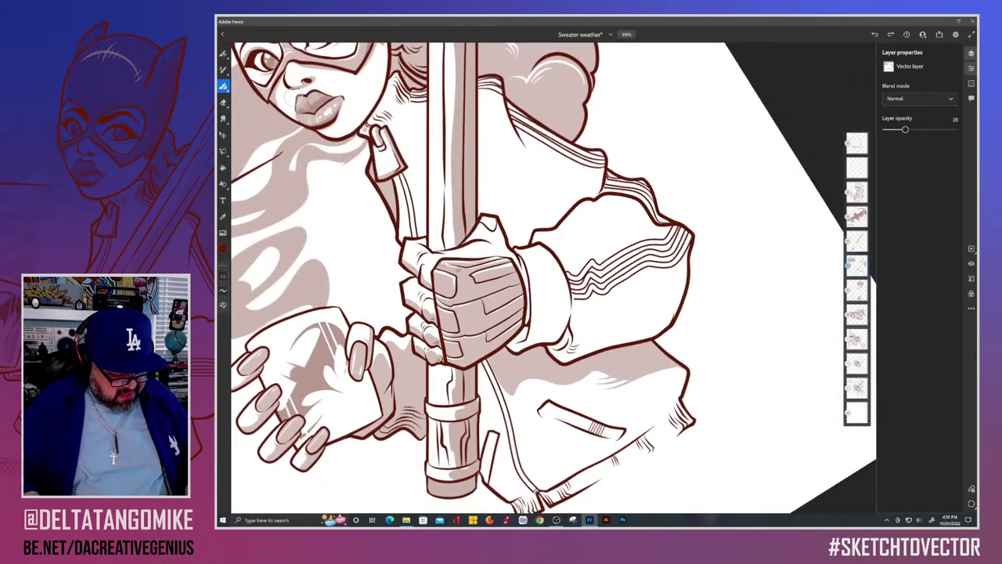
scroll(293, 97, "up", 4)
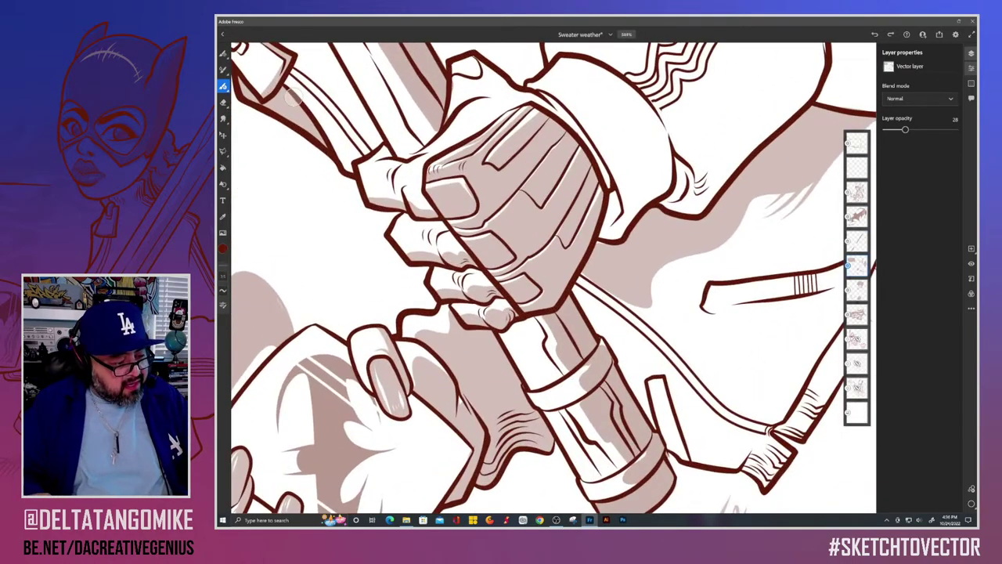
key("e")
scroll(293, 97, "up", 5)
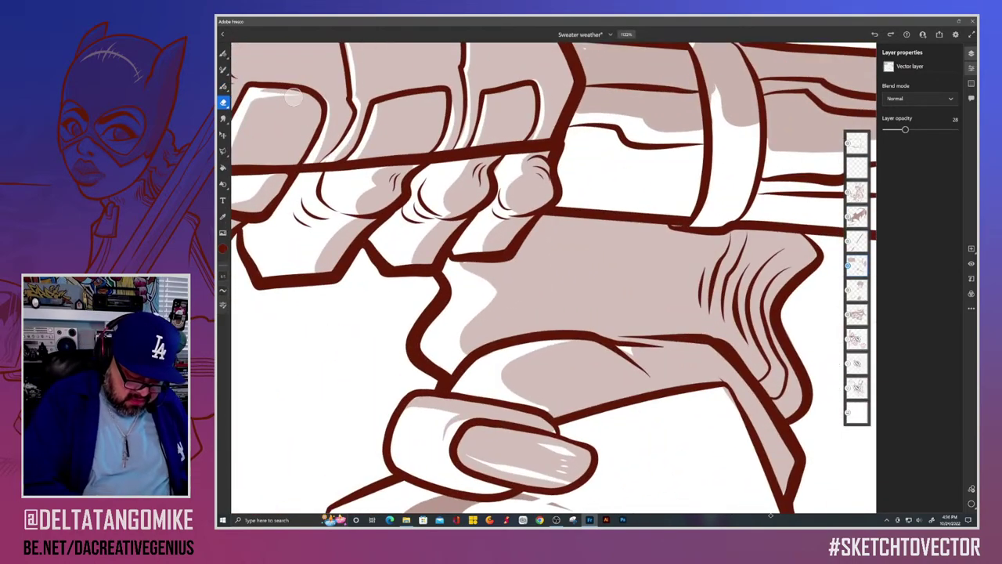
left_click_drag(501, 272, 481, 321)
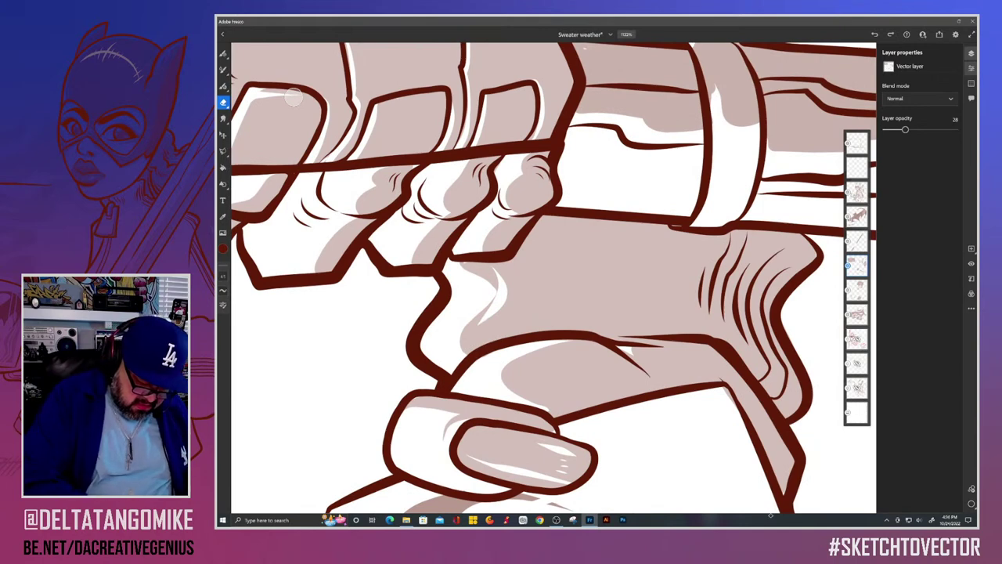
left_click_drag(476, 268, 471, 330)
mouse_move(507, 265)
left_mouse_down()
mouse_move(517, 292)
mouse_move(504, 315)
mouse_move(523, 307)
left_mouse_up()
left_click_drag(540, 267, 537, 300)
scroll(553, 278, "down", 2)
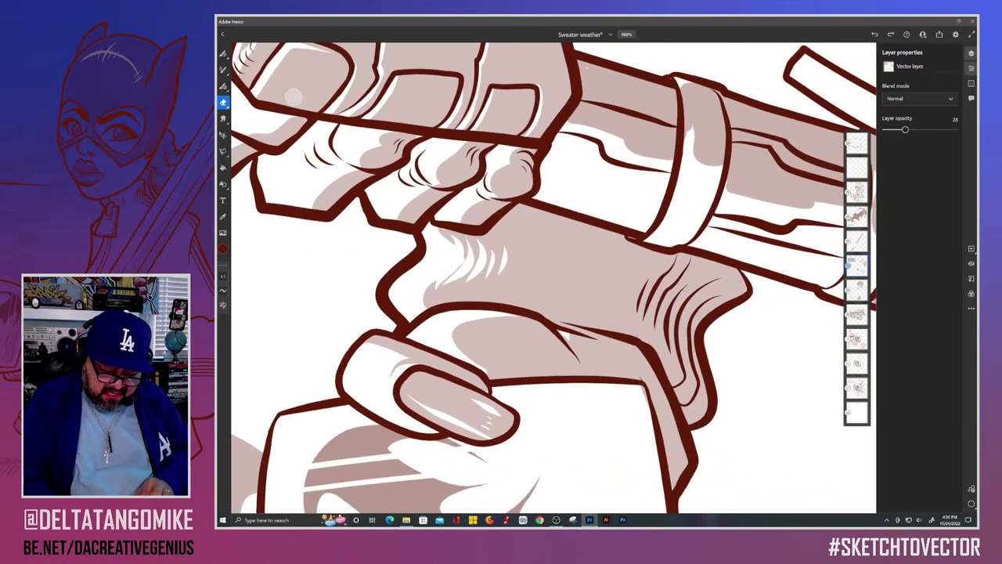
Step: Erase a thin highlight along the edge of the palm shading behind the mug
scroll(554, 278, "down", 5)
scroll(554, 277, "up", 2)
scroll(554, 278, "up", 3)
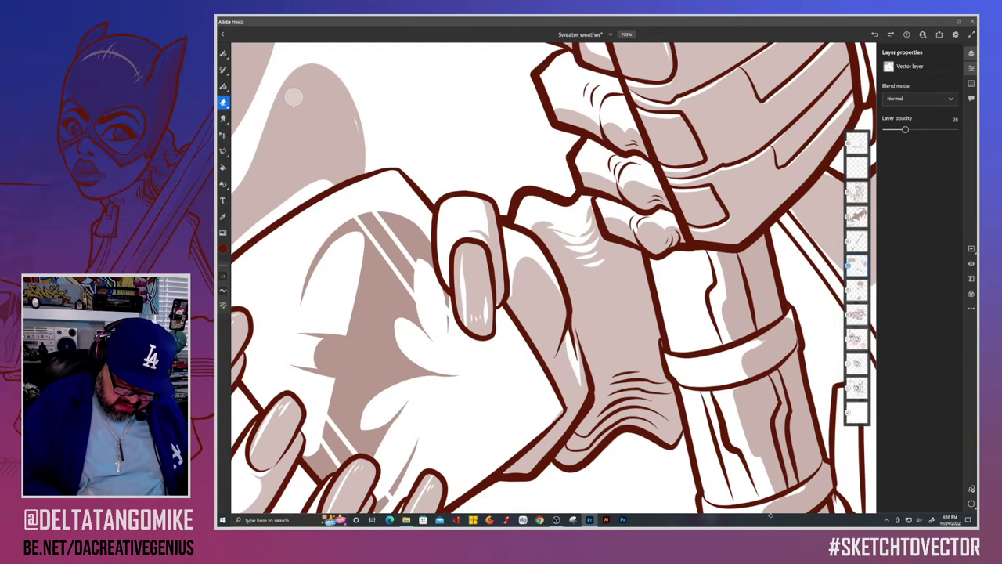
left_click_drag(586, 392, 573, 329)
scroll(553, 278, "down", 4)
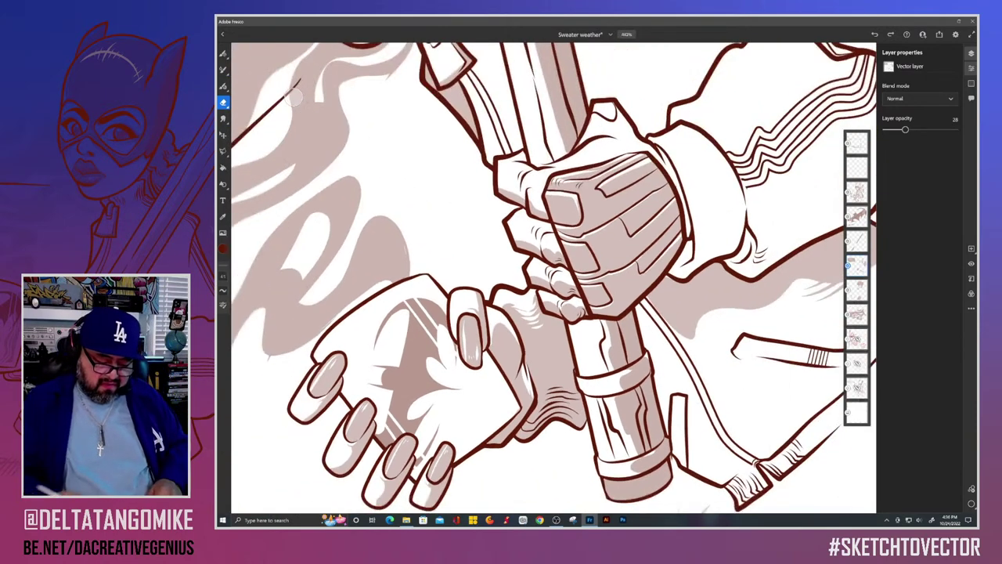
Step: Outline shadow shapes on the bent forearm sleeve and its cuff beside the pencil hand, and fill the sleeve area with the shading tone
scroll(554, 278, "up", 2)
scroll(554, 278, "down", 5)
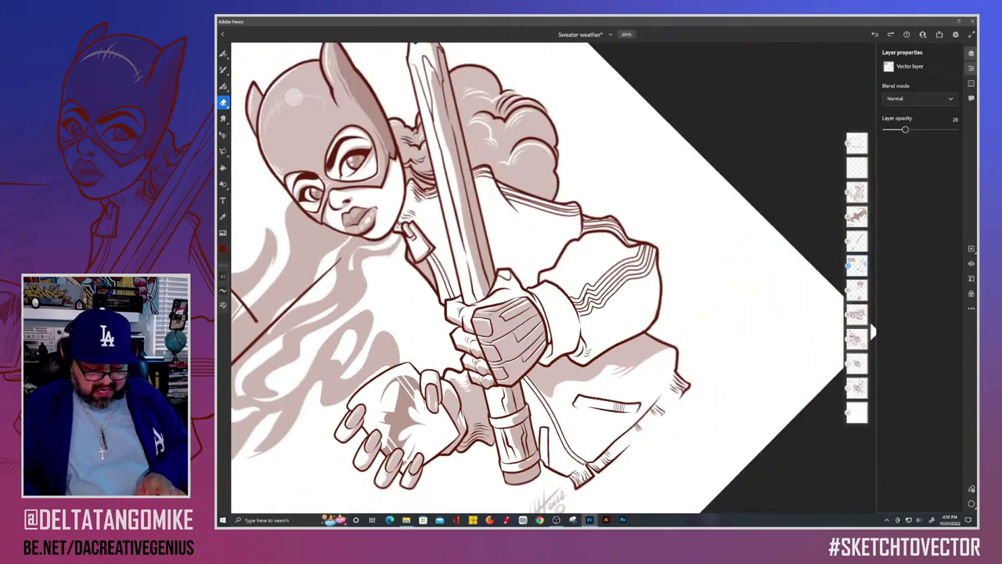
scroll(553, 278, "up", 3)
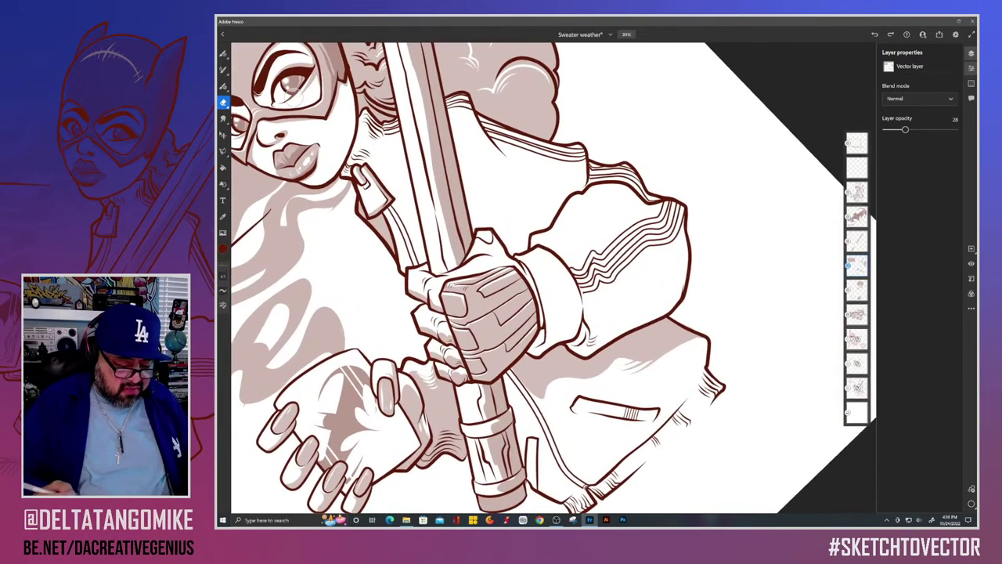
left_click(223, 86)
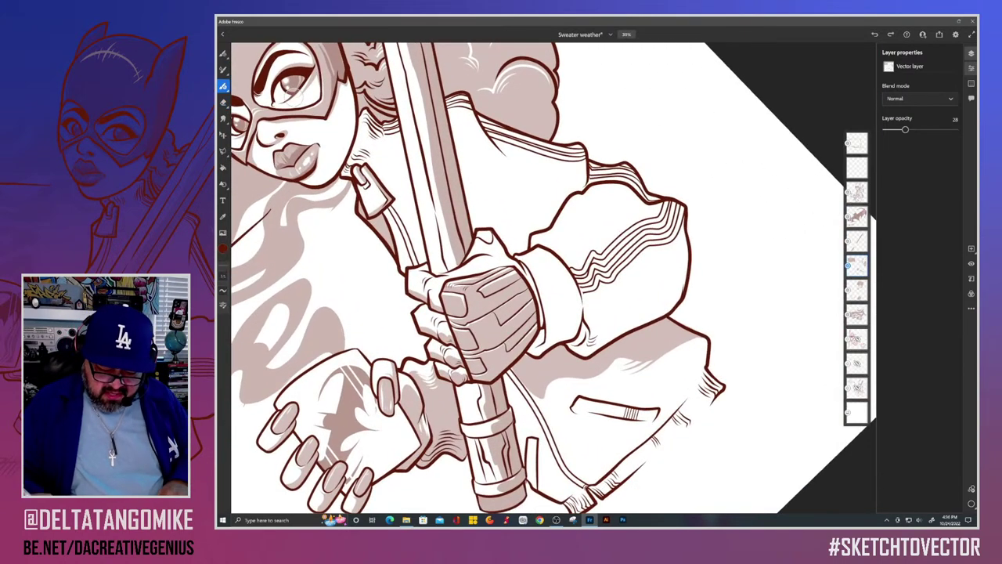
scroll(553, 278, "up", 2)
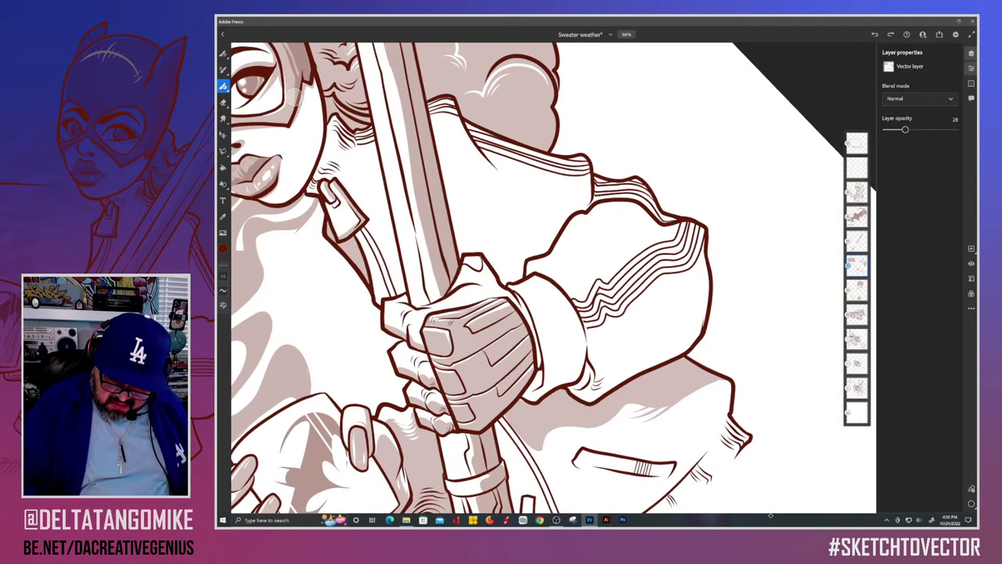
left_click_drag(686, 230, 619, 288)
key("ctrl+z")
mouse_move(696, 246)
left_mouse_down()
mouse_move(699, 233)
mouse_move(636, 255)
mouse_move(554, 317)
mouse_move(550, 383)
mouse_move(584, 353)
left_mouse_up()
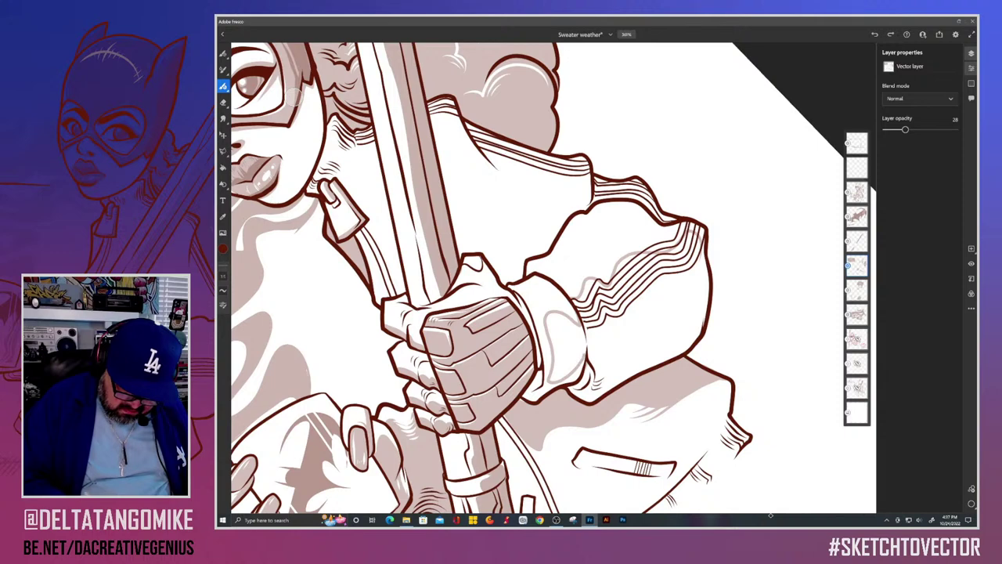
mouse_move(575, 388)
left_mouse_down()
mouse_move(658, 354)
mouse_move(694, 323)
mouse_move(700, 251)
left_mouse_up()
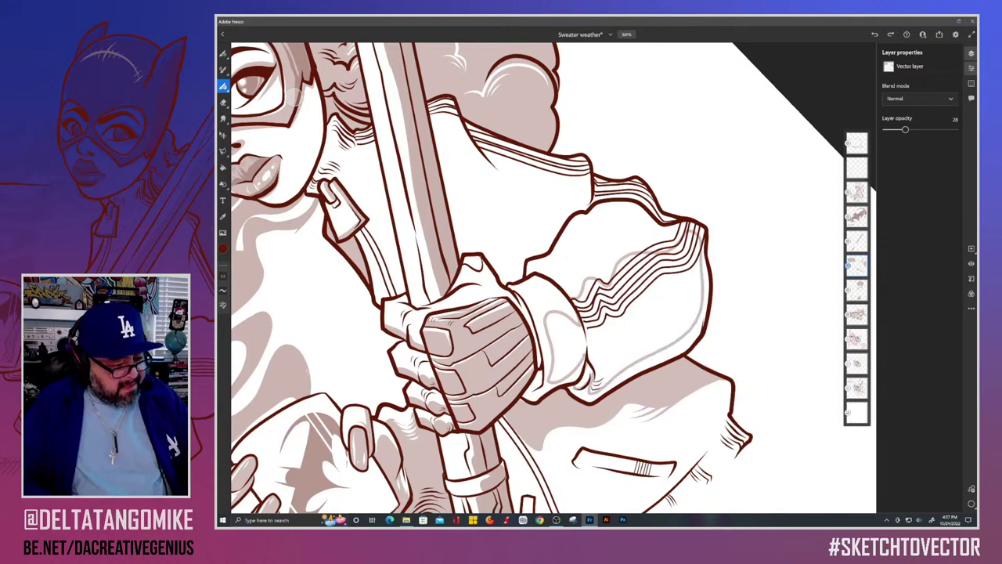
left_click(223, 167)
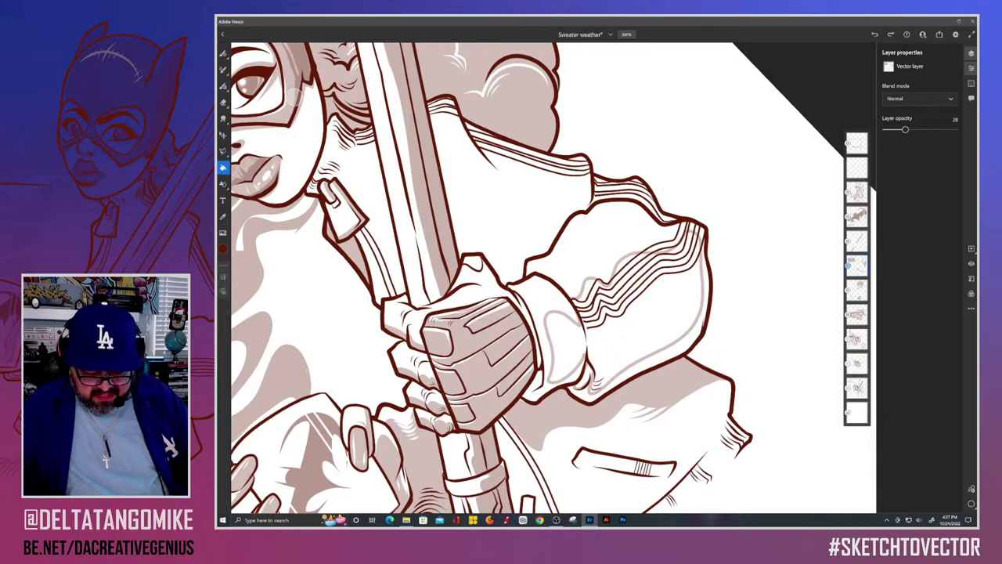
left_click(627, 309)
Step: Erase a row of short tapered highlight strokes into the upper part of the cuff shading beside the pencil hand
left_click(223, 103)
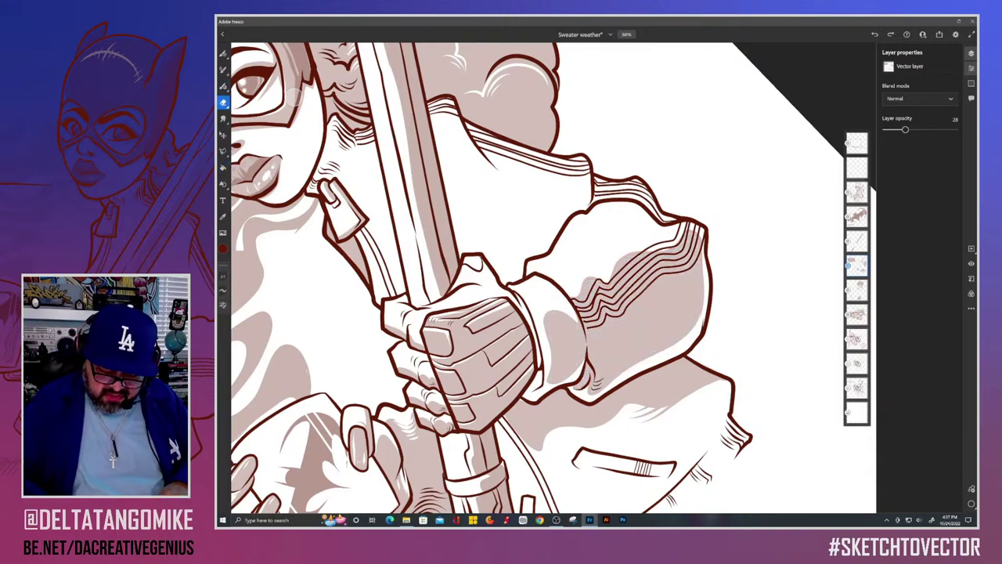
scroll(495, 295, "up", 3)
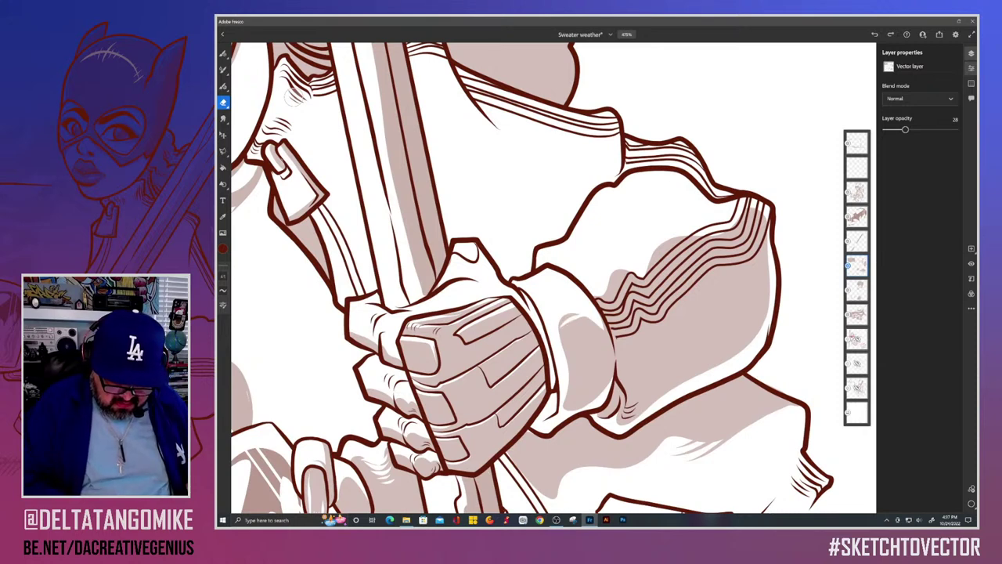
key("ctrl+z")
mouse_move(559, 328)
left_mouse_down()
mouse_move(588, 316)
mouse_move(582, 327)
mouse_move(592, 323)
mouse_move(599, 345)
left_mouse_up()
scroll(553, 278, "up", 2)
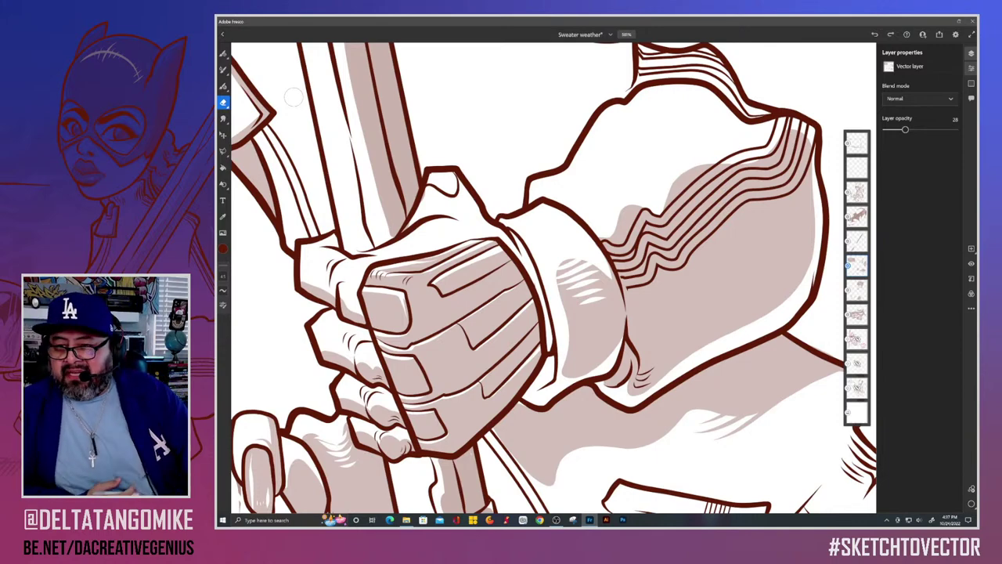
scroll(294, 97, "up", 2)
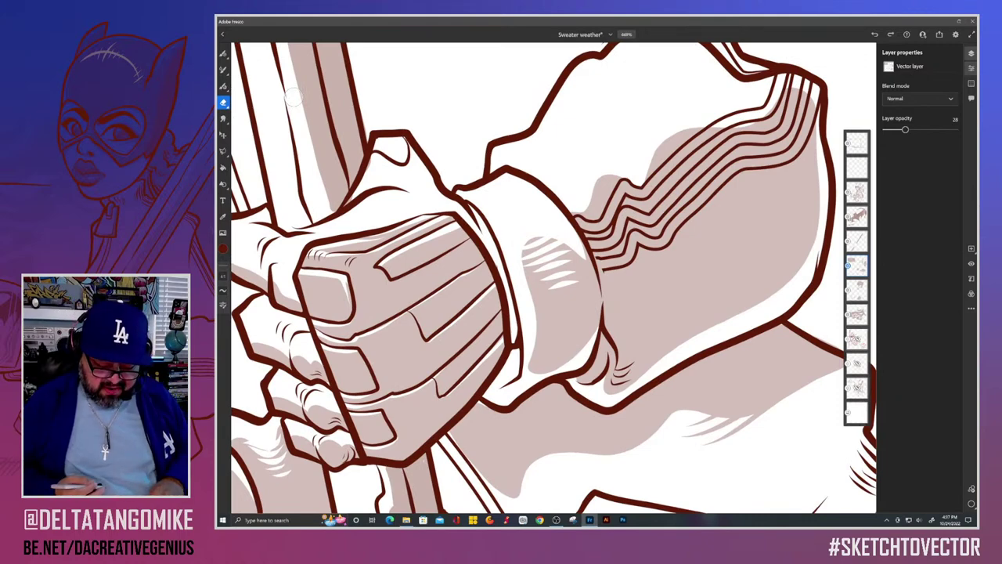
Step: Erase the shading inside the uppermost zigzag stripe of the bent sleeve, following it from the cuff toward the elbow
scroll(294, 94, "down", 3)
scroll(294, 97, "up", 2)
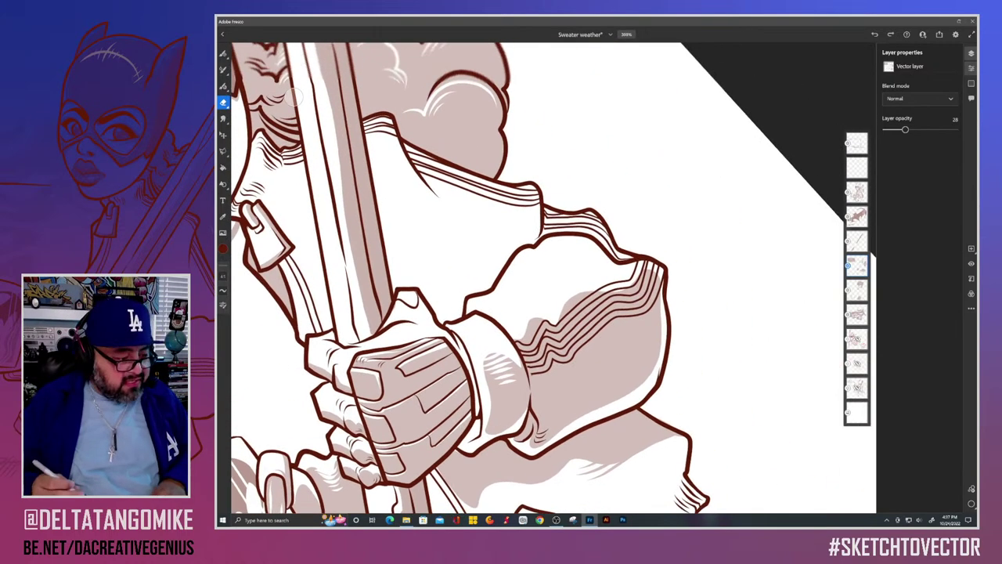
scroll(294, 97, "up", 3)
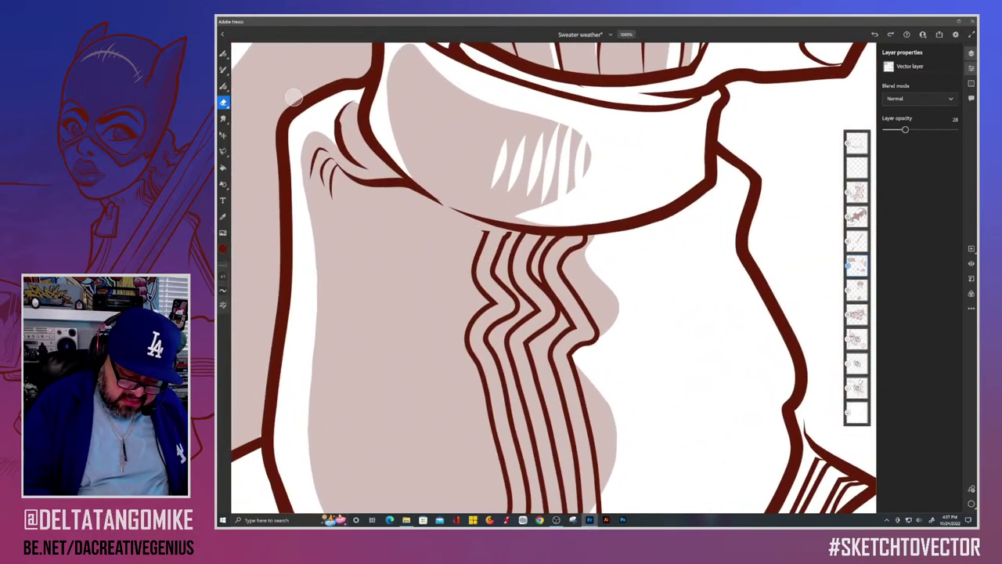
mouse_move(581, 238)
left_mouse_down()
mouse_move(562, 239)
mouse_move(548, 257)
mouse_move(568, 313)
left_mouse_up()
mouse_move(572, 241)
left_mouse_down()
mouse_move(558, 299)
mouse_move(592, 337)
mouse_move(567, 370)
left_mouse_up()
mouse_move(573, 331)
left_mouse_down()
mouse_move(560, 380)
mouse_move(574, 387)
left_mouse_up()
scroll(554, 278, "down", 1)
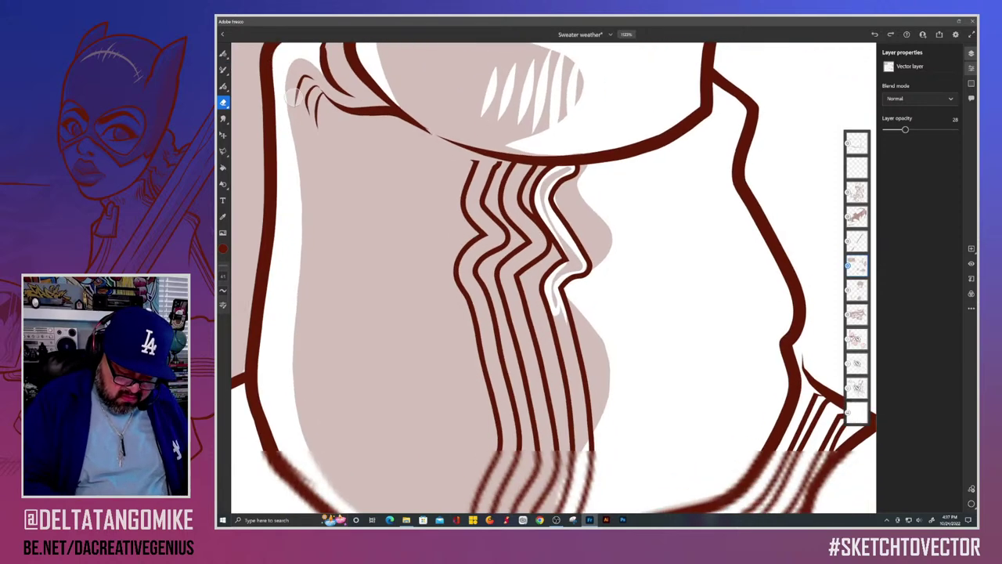
left_click_drag(565, 309, 584, 443)
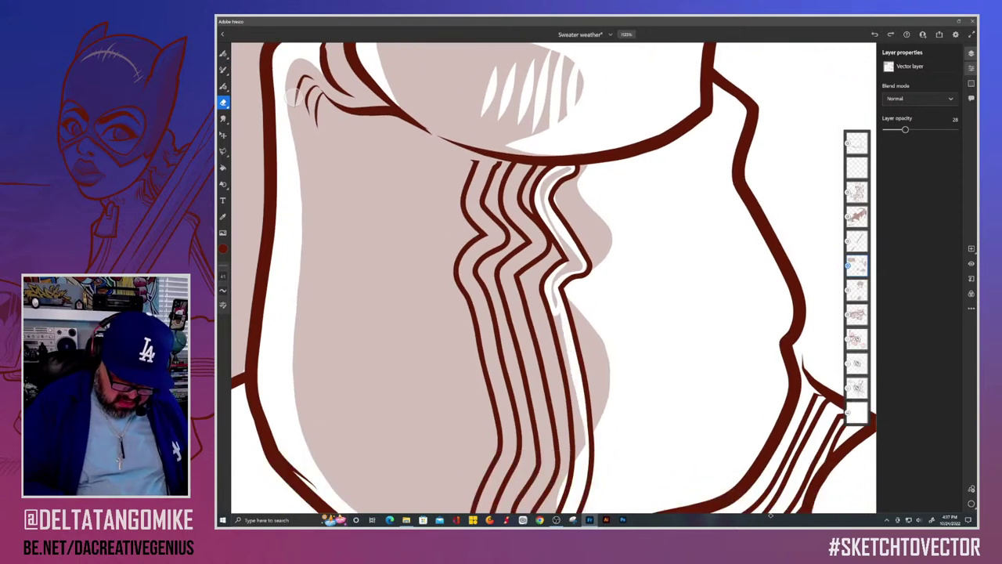
mouse_move(557, 315)
left_mouse_down()
mouse_move(581, 454)
mouse_move(585, 446)
left_mouse_up()
left_click_drag(562, 341, 558, 314)
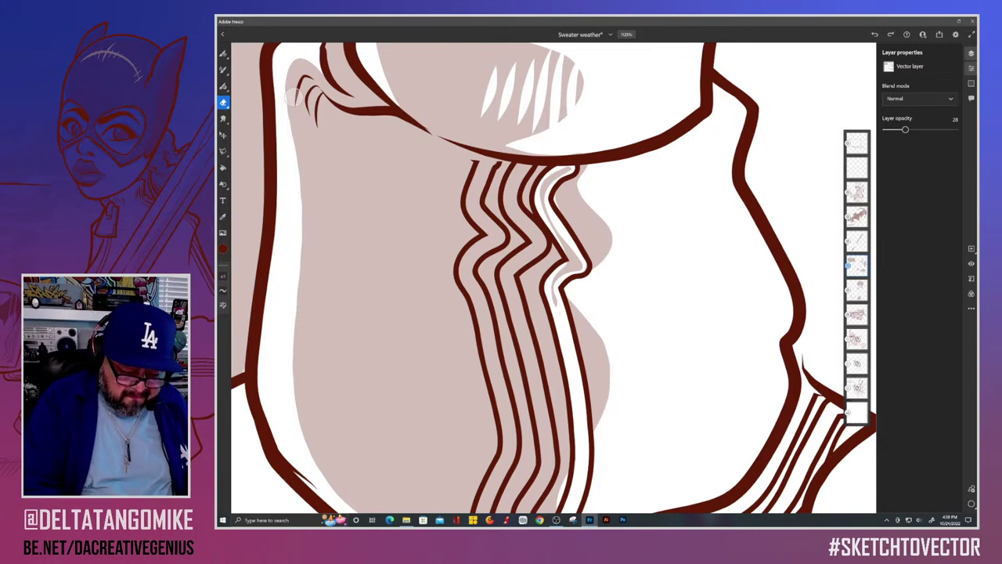
Step: Erase the shading inside the middle zigzag stripe of the bent sleeve, from the cuff down to the elbow point
mouse_move(528, 166)
left_mouse_down()
mouse_move(519, 196)
mouse_move(537, 254)
mouse_move(525, 288)
left_mouse_up()
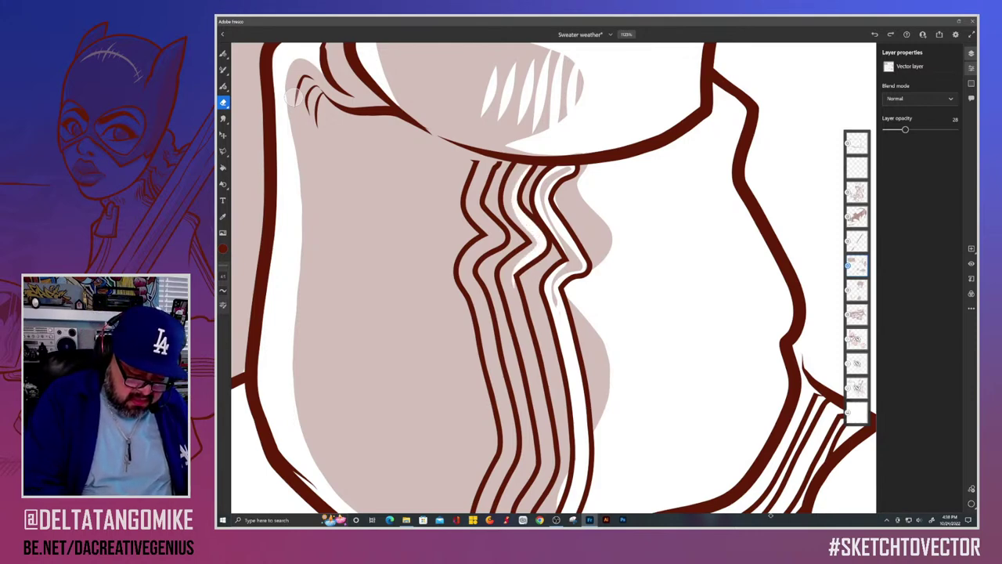
mouse_move(525, 238)
left_mouse_down()
mouse_move(509, 164)
mouse_move(505, 199)
left_mouse_up()
mouse_move(531, 238)
left_mouse_down()
mouse_move(512, 279)
mouse_move(532, 248)
left_mouse_up()
scroll(554, 278, "down", 2)
scroll(554, 278, "down", 1)
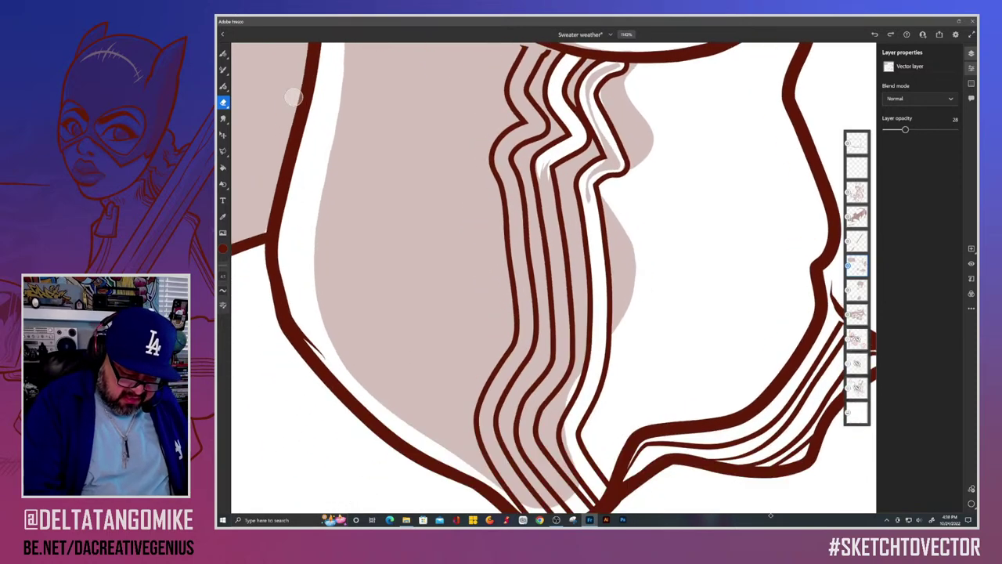
mouse_move(540, 166)
left_mouse_down()
mouse_move(559, 364)
mouse_move(549, 191)
mouse_move(568, 364)
mouse_move(546, 196)
left_mouse_up()
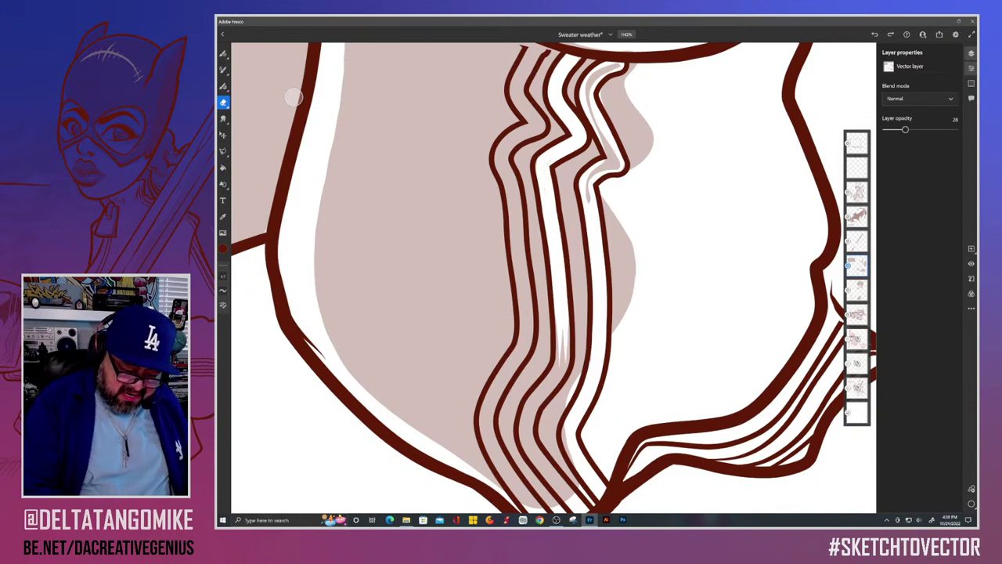
left_click_drag(568, 326, 563, 378)
scroll(554, 278, "down", 1)
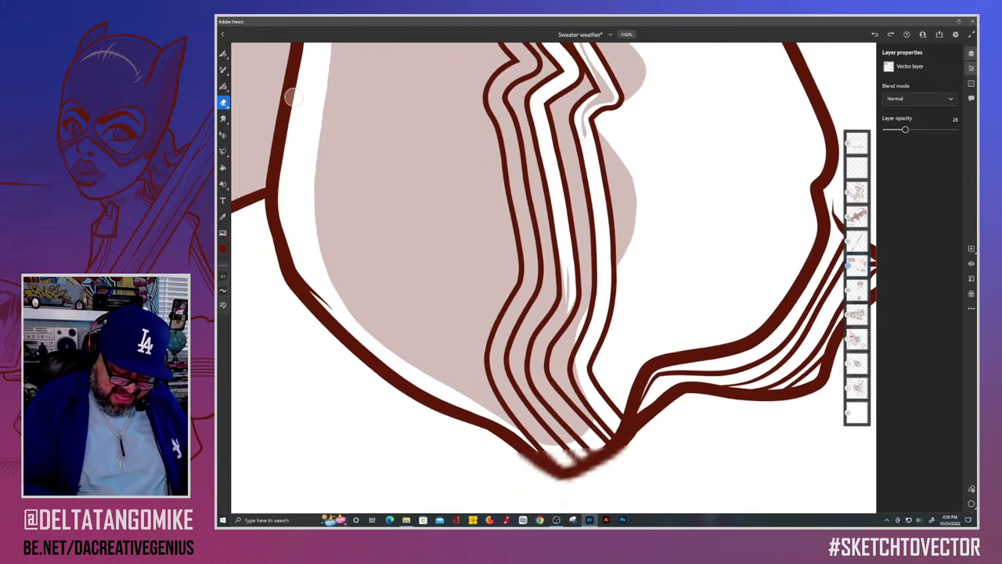
mouse_move(576, 275)
left_mouse_down()
mouse_move(554, 314)
mouse_move(548, 371)
mouse_move(591, 398)
mouse_move(587, 407)
mouse_move(551, 371)
mouse_move(536, 337)
mouse_move(572, 239)
mouse_move(573, 282)
mouse_move(564, 227)
left_mouse_up()
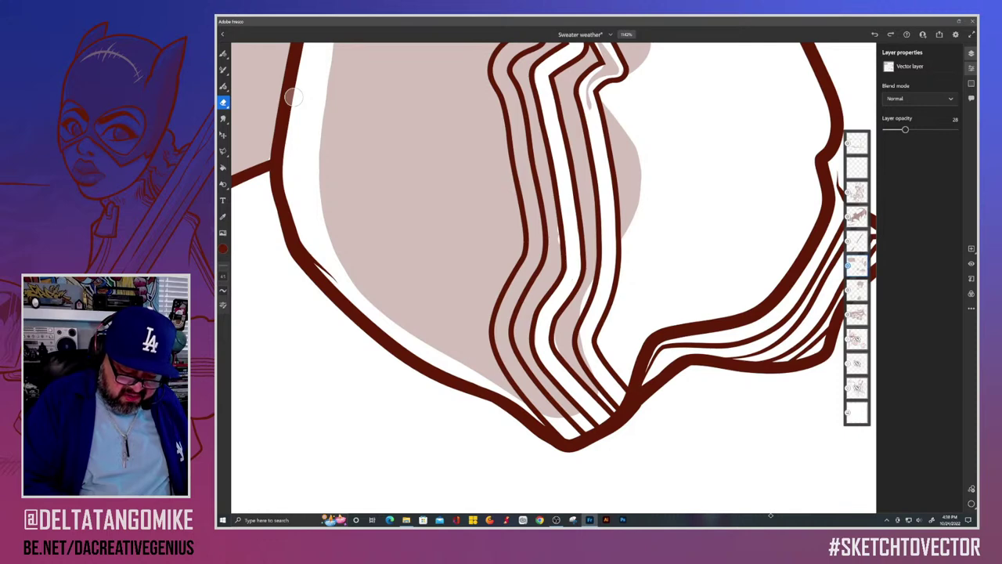
key("ctrl+z")
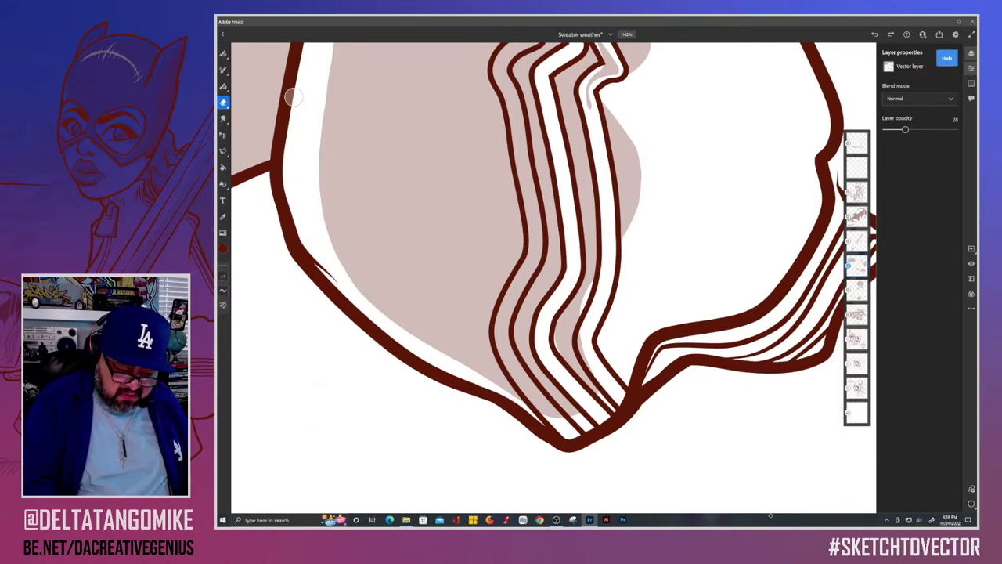
Step: Erase the shading inside the lowest zigzag stripe of the bent sleeve along its full length, cleaning up the leftover slivers
mouse_move(535, 180)
left_mouse_down()
mouse_move(509, 345)
mouse_move(560, 417)
left_mouse_up()
mouse_move(507, 352)
left_mouse_down()
mouse_move(551, 416)
mouse_move(505, 362)
mouse_move(509, 285)
mouse_move(521, 269)
left_mouse_up()
scroll(293, 97, "up", 2)
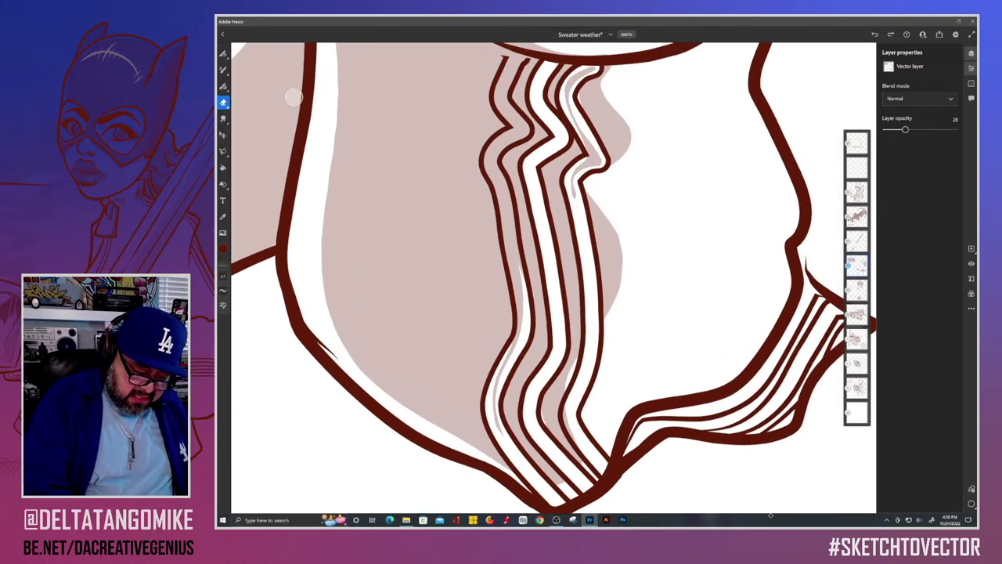
mouse_move(509, 141)
left_mouse_down()
mouse_move(498, 231)
mouse_move(518, 280)
left_mouse_up()
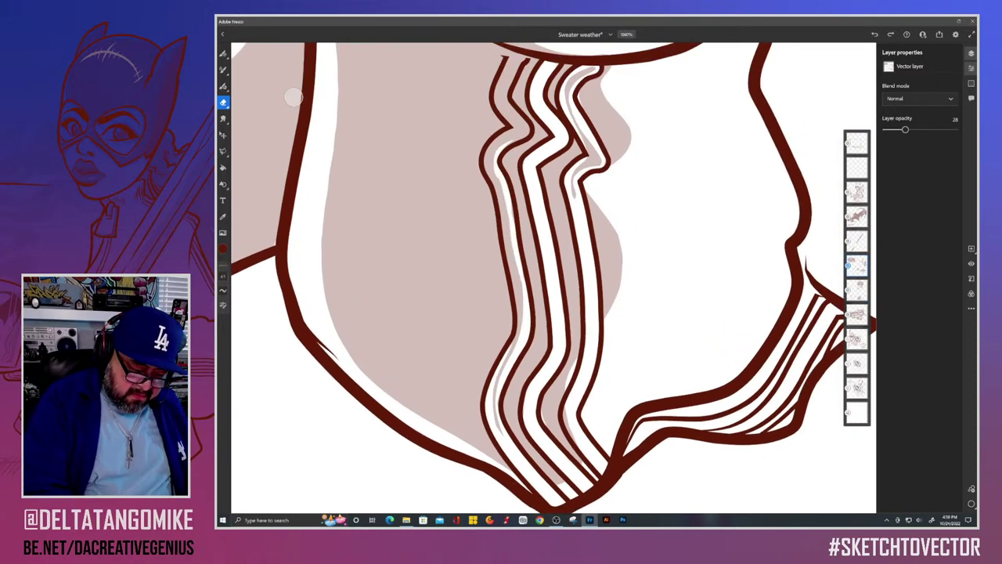
mouse_move(484, 147)
left_mouse_down()
mouse_move(520, 323)
mouse_move(504, 368)
left_mouse_up()
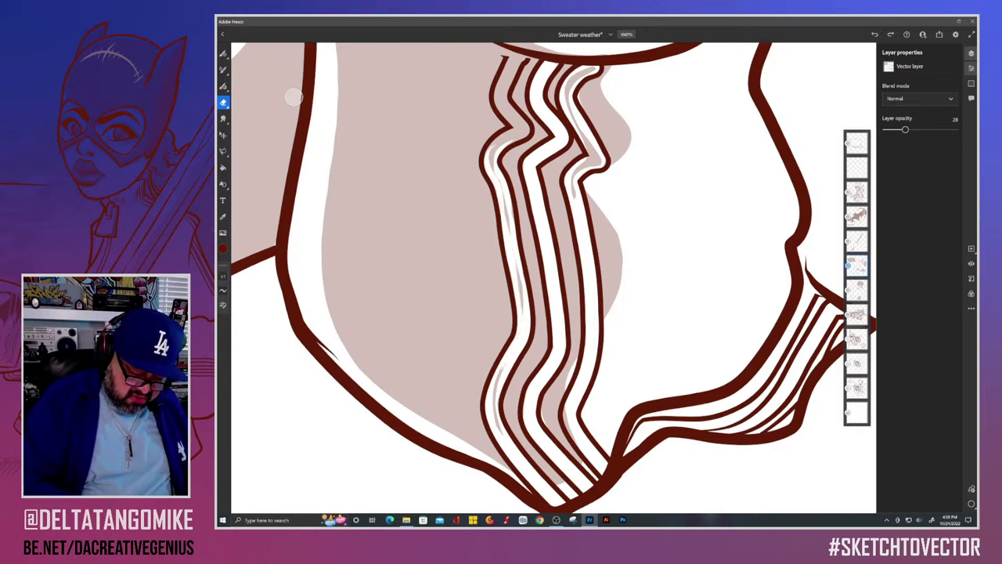
scroll(293, 97, "up", 2)
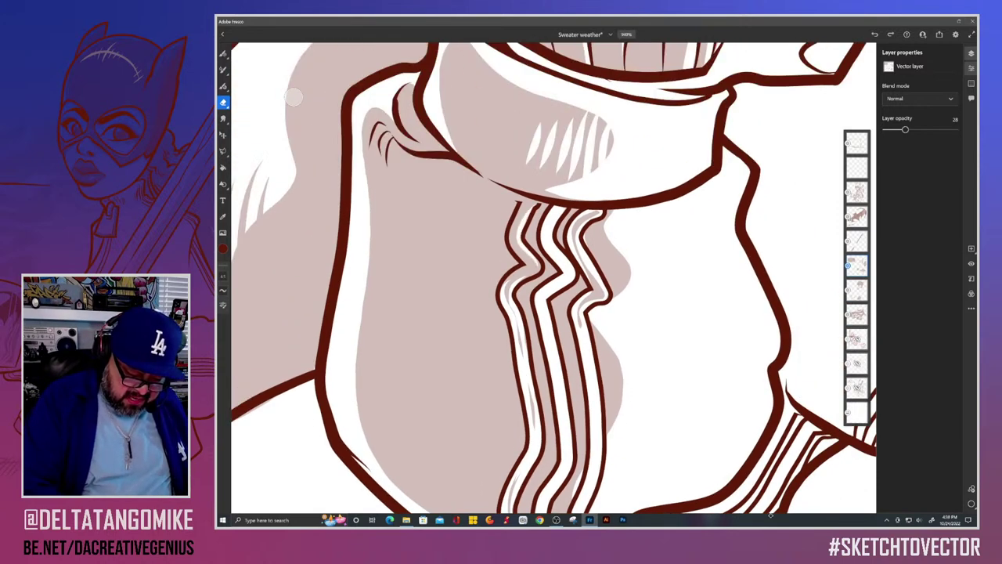
mouse_move(532, 200)
left_mouse_down()
mouse_move(516, 227)
mouse_move(524, 263)
mouse_move(517, 276)
left_mouse_up()
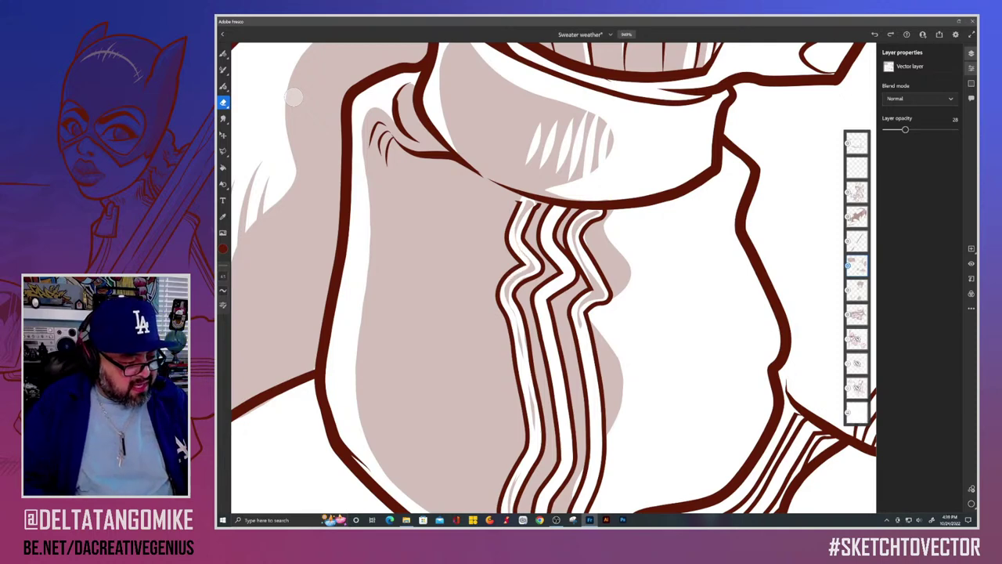
key("b")
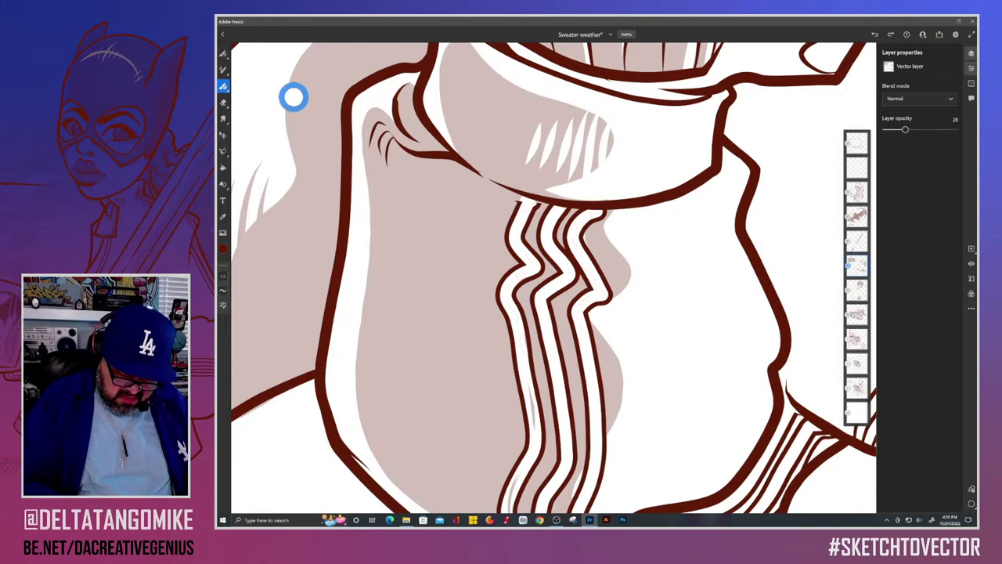
key("ctrl+minus")
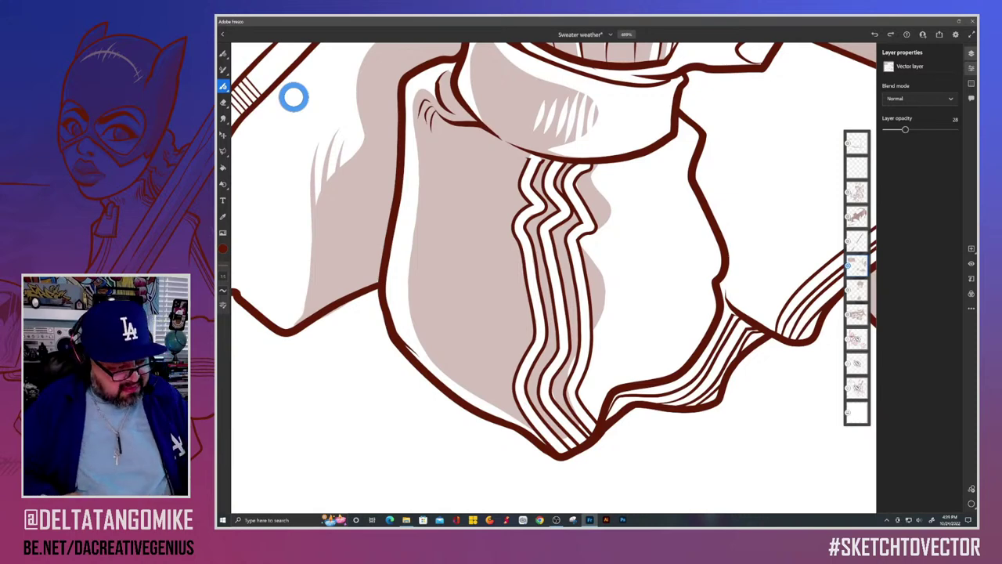
key("e")
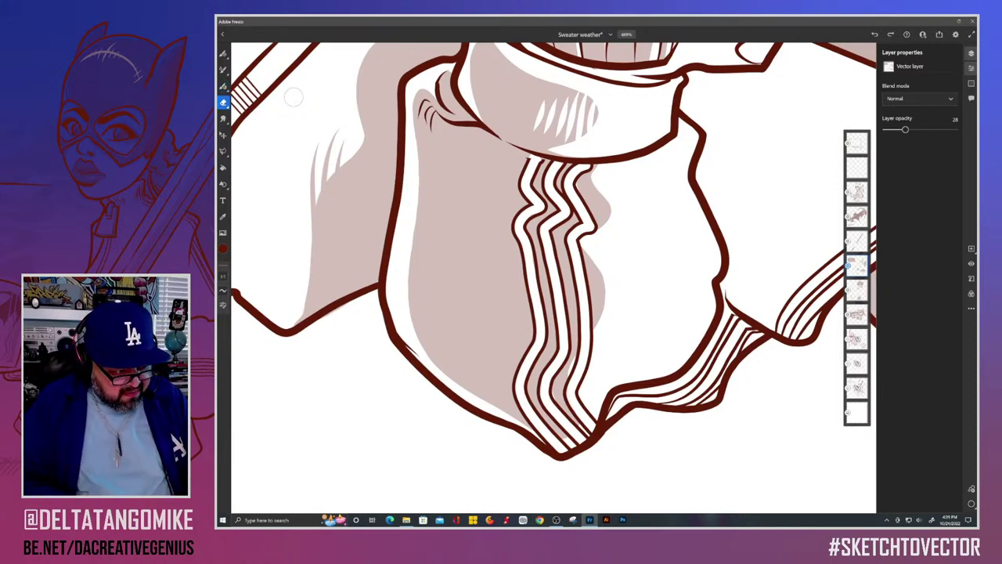
Step: Brush short curved fold strokes above the striped shading and a small one beneath the upper outline of the bent sleeve
key("b")
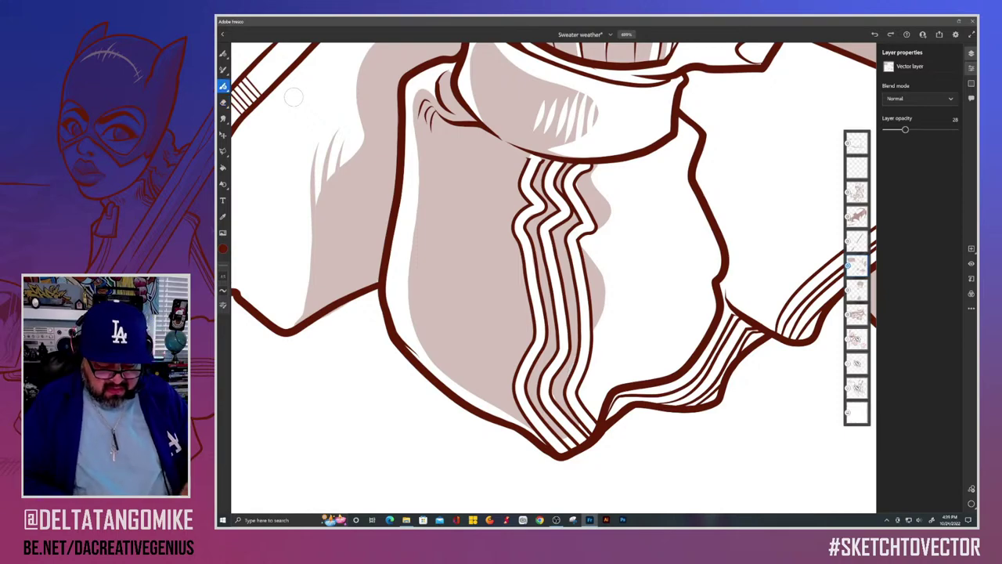
scroll(293, 97, "down", 5)
scroll(294, 97, "up", 4)
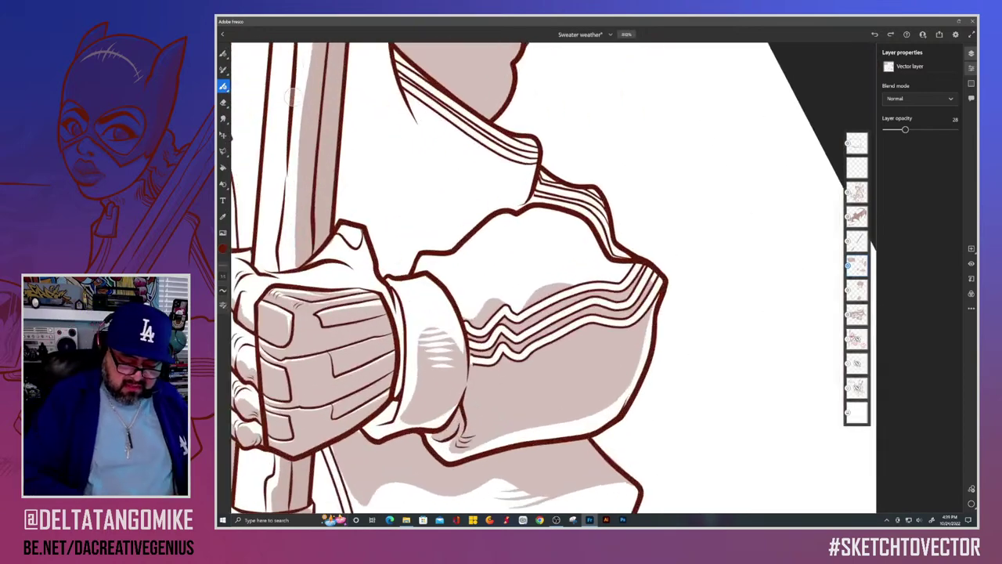
scroll(294, 95, "up", 2)
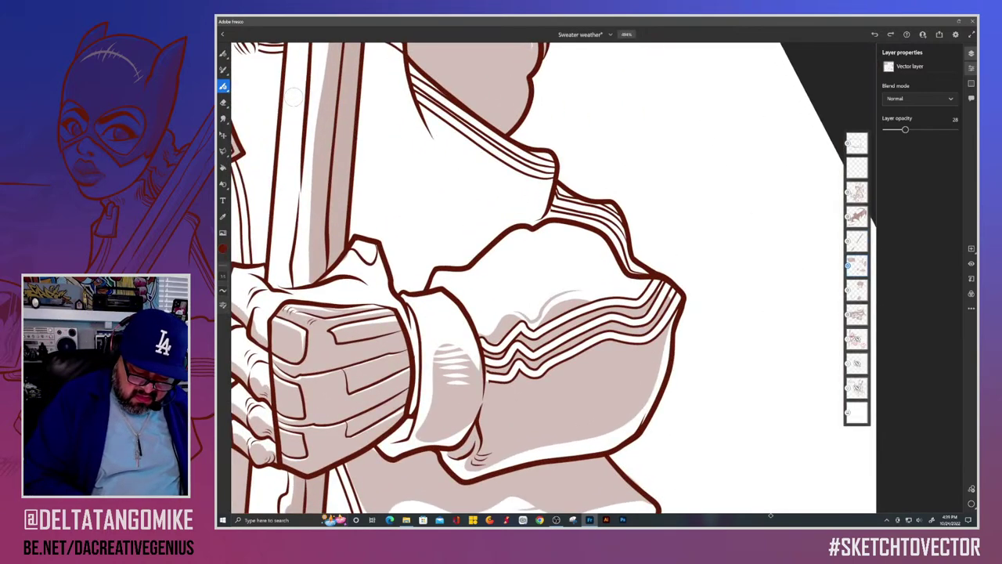
left_click_drag(544, 299, 572, 285)
left_click_drag(538, 235, 561, 232)
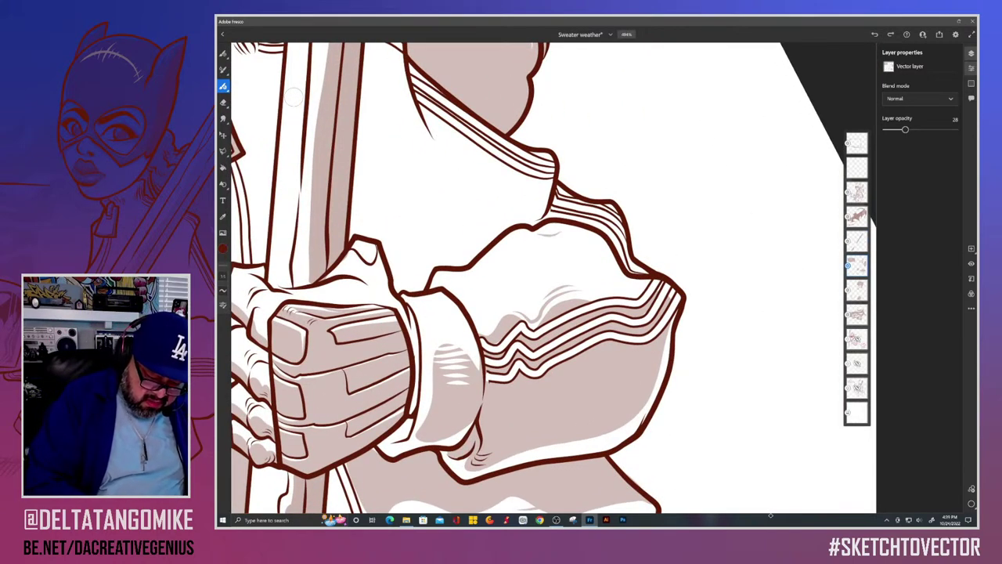
scroll(293, 96, "down", 5)
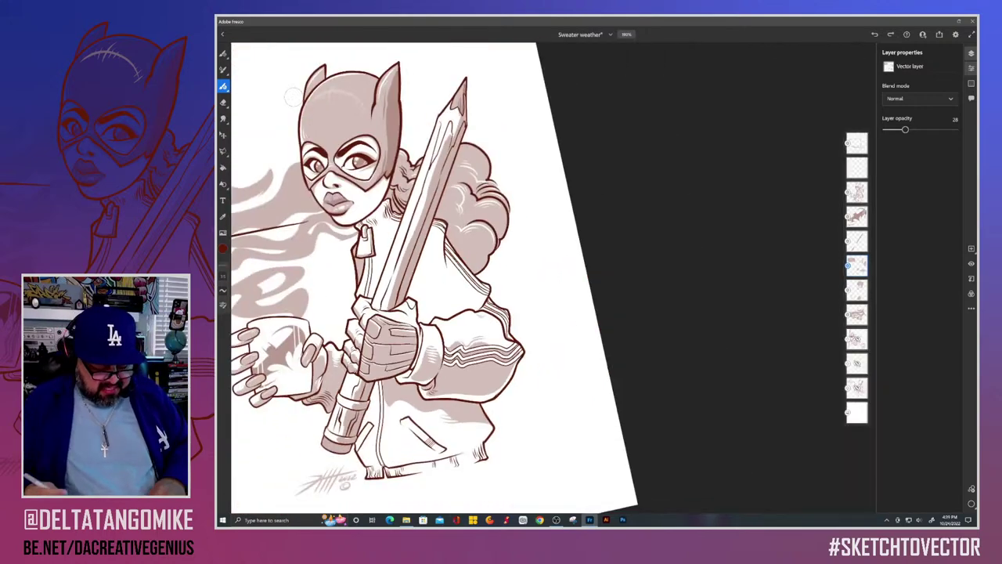
Step: Brush narrow shading strokes along the two slanted pocket openings on the lower front of the jacket
scroll(294, 96, "up", 2)
scroll(294, 97, "up", 3)
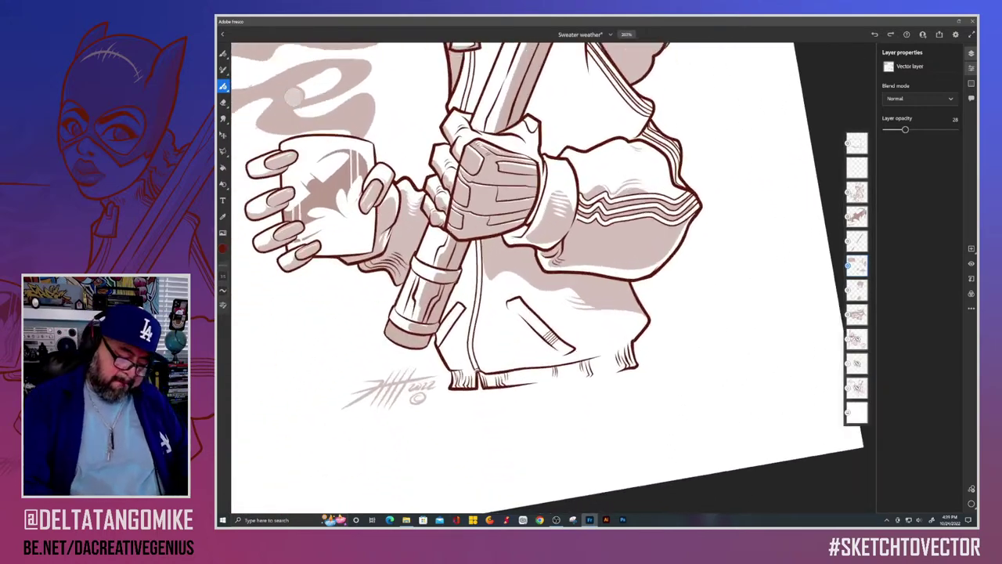
mouse_move(490, 227)
left_mouse_down()
mouse_move(558, 290)
mouse_move(505, 247)
left_mouse_up()
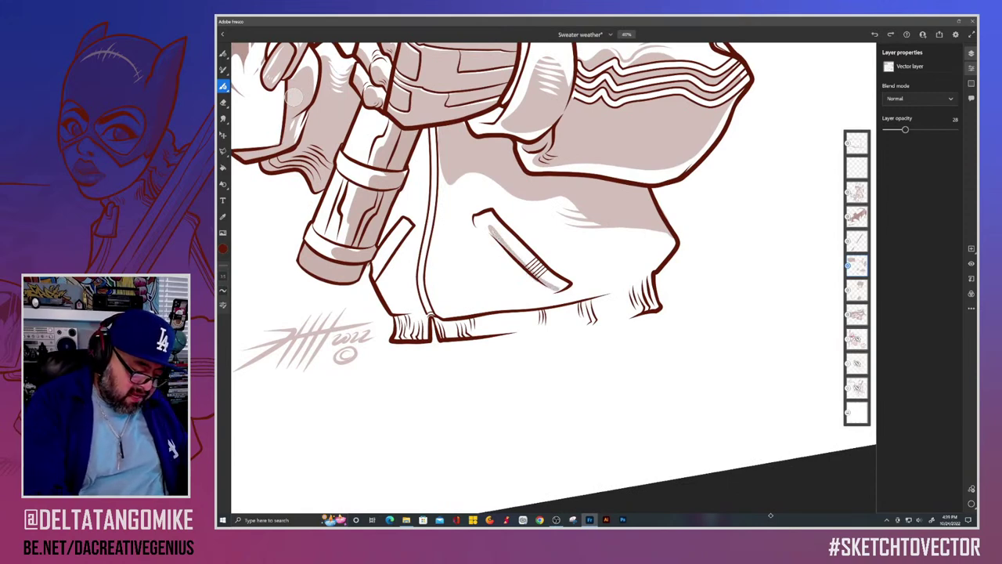
left_click_drag(403, 233, 374, 279)
scroll(294, 97, "down", 5)
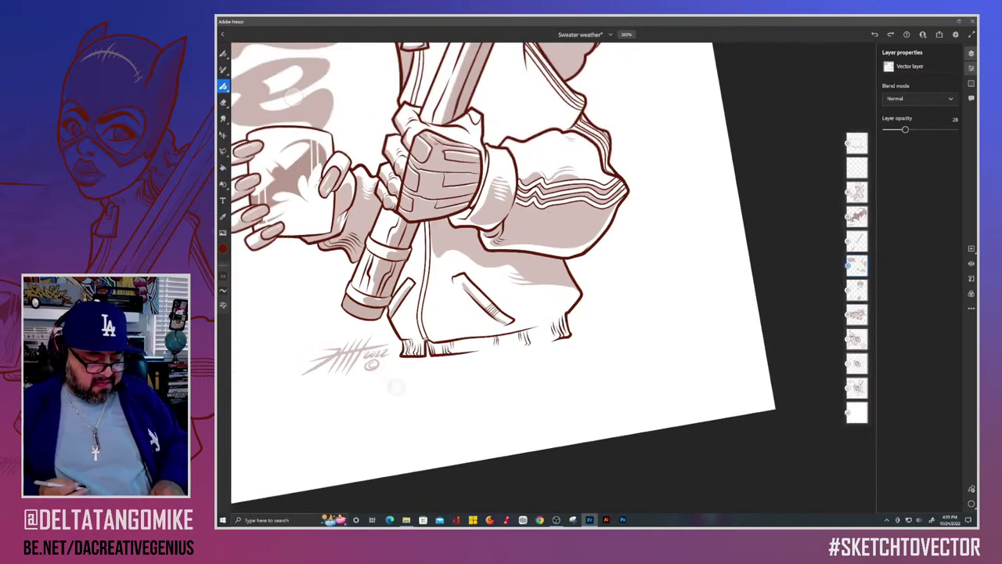
scroll(294, 97, "left", 1)
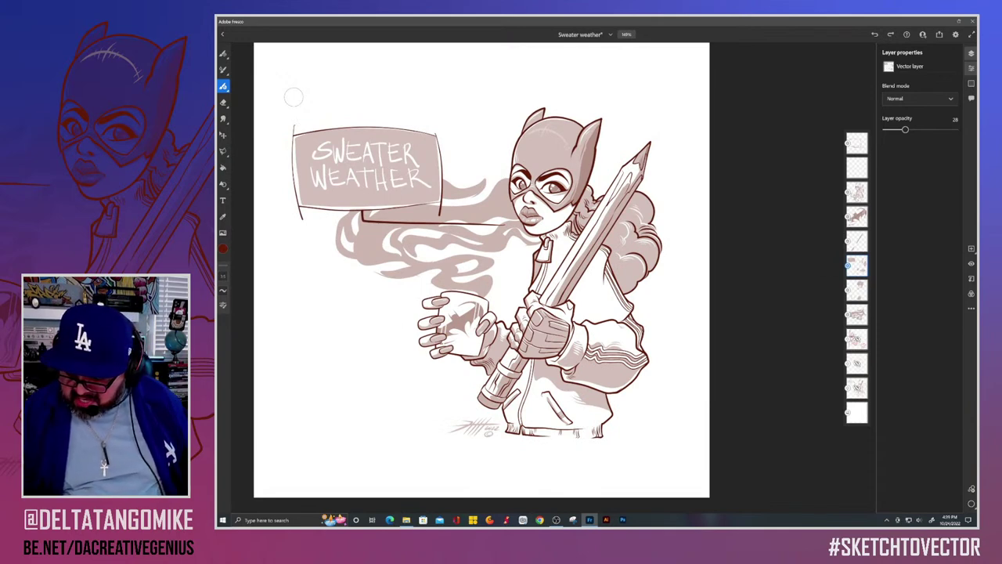
Step: Duplicate the vector layer that holds the tone of the mask, lips, glove and fingernails
left_click(857, 290)
left_click(857, 289)
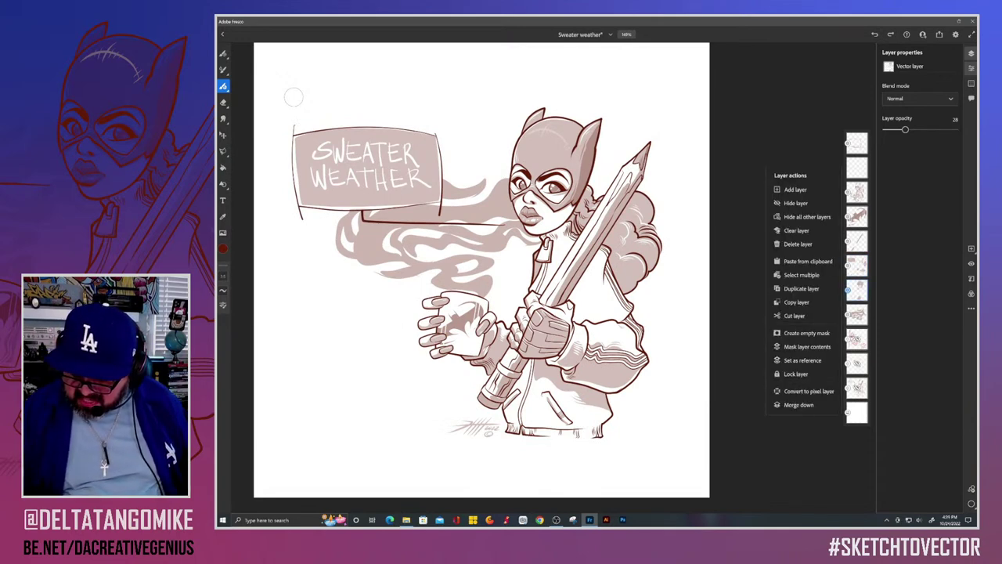
left_click(801, 288)
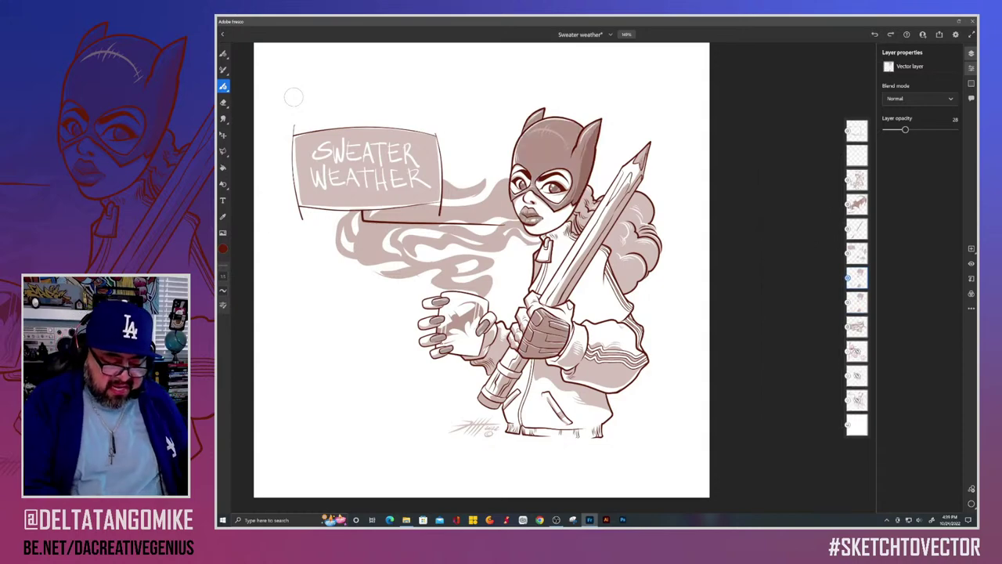
Step: Erase highlight areas from the duplicated tone on the armored glove gripping the pencil
key("ctrl+equal")
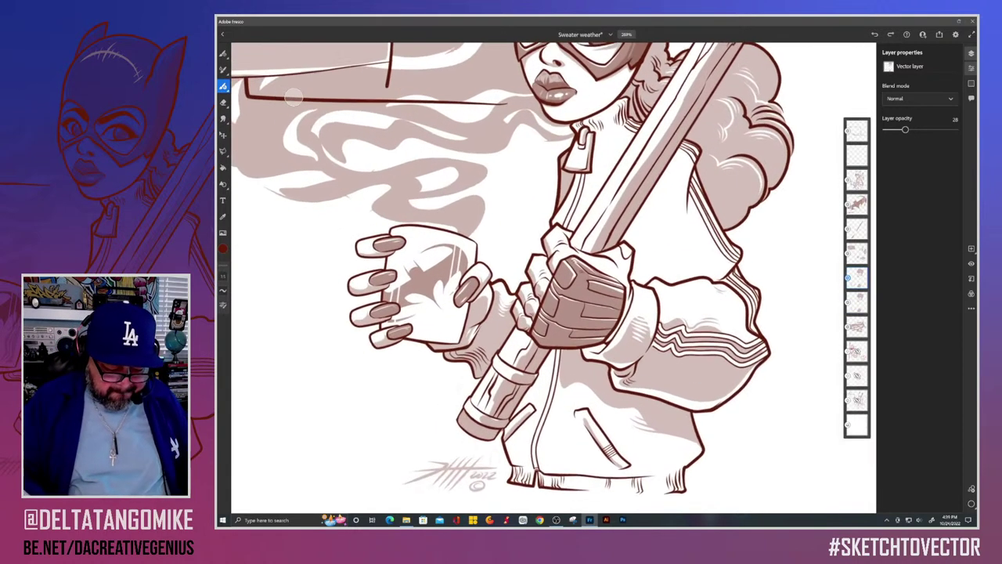
key("e")
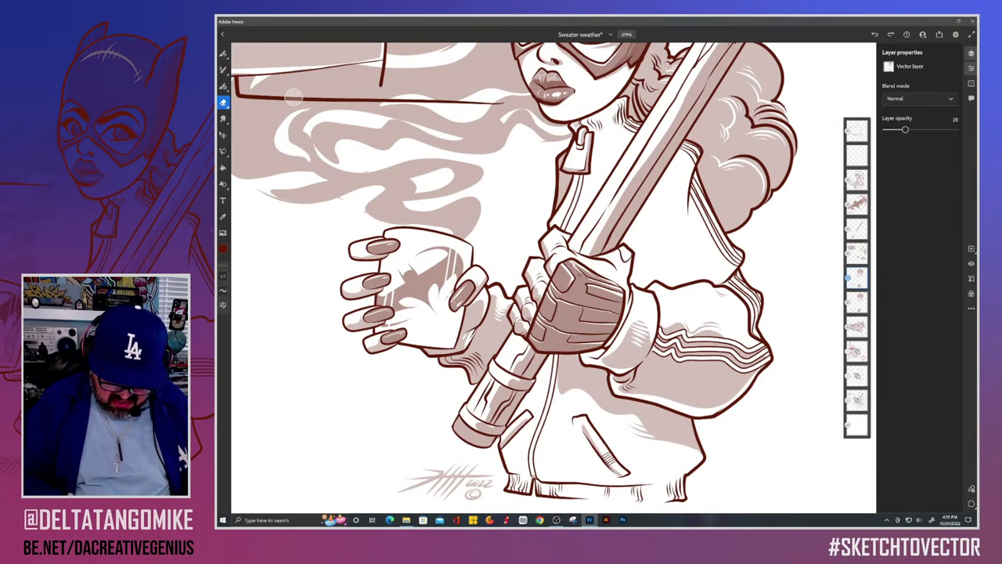
mouse_move(620, 306)
left_mouse_down()
mouse_move(573, 288)
mouse_move(548, 332)
mouse_move(559, 346)
left_mouse_up()
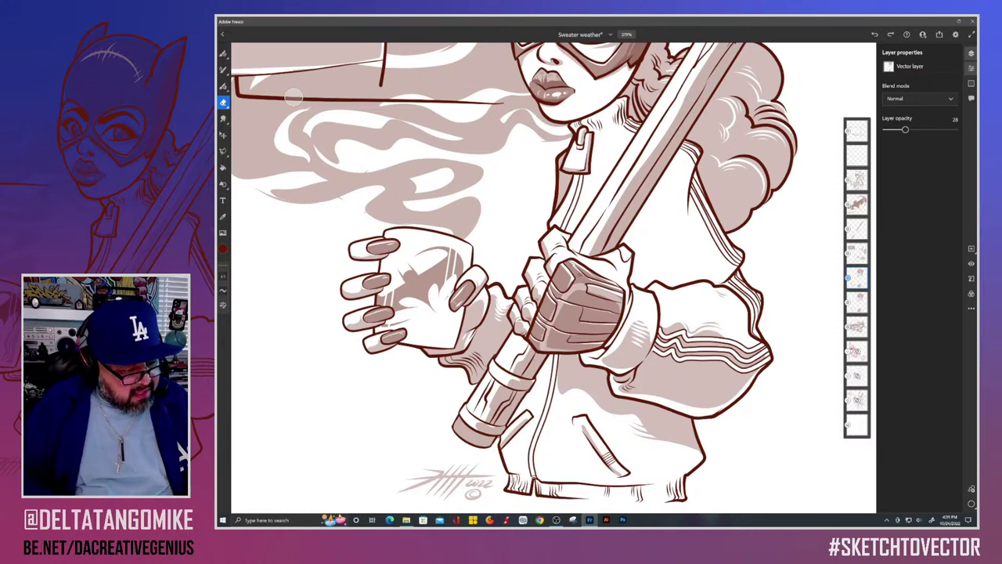
key("b")
left_click(293, 97)
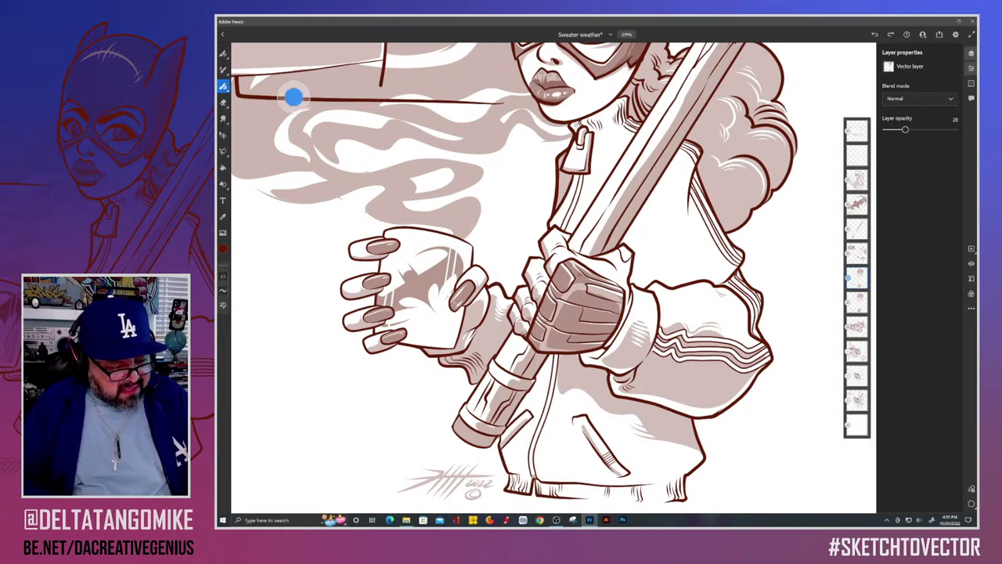
left_click(293, 98)
key("ctrl+z")
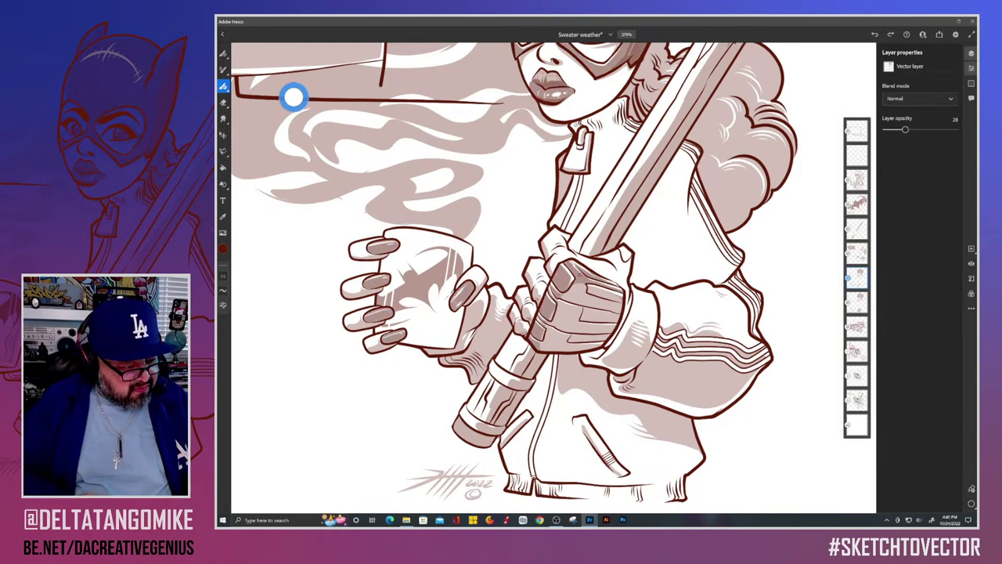
Step: Erase highlights from the duplicated tone on the fingernails of the hand holding the mug
left_click(223, 102)
scroll(553, 278, "up", 5)
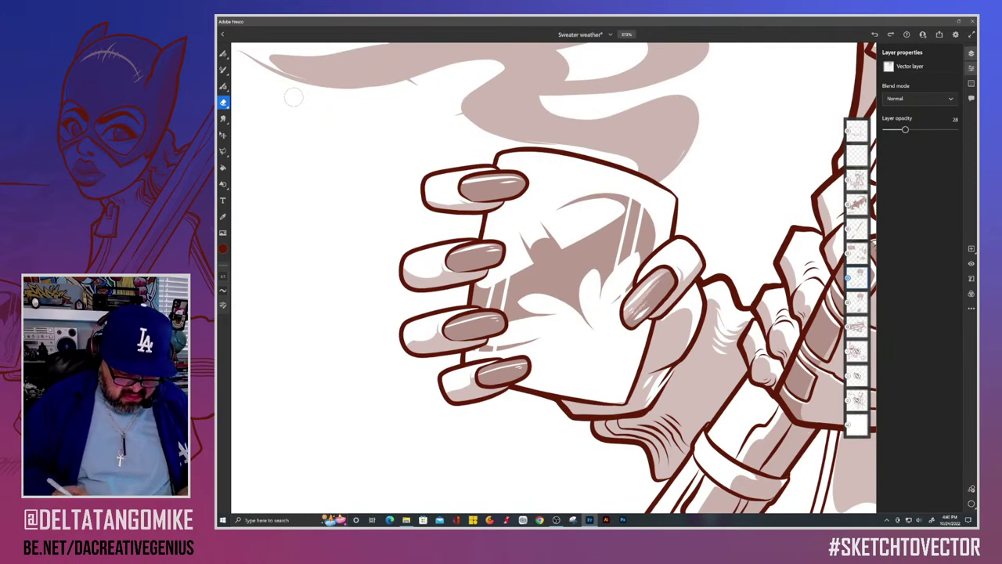
scroll(553, 277, "up", 1)
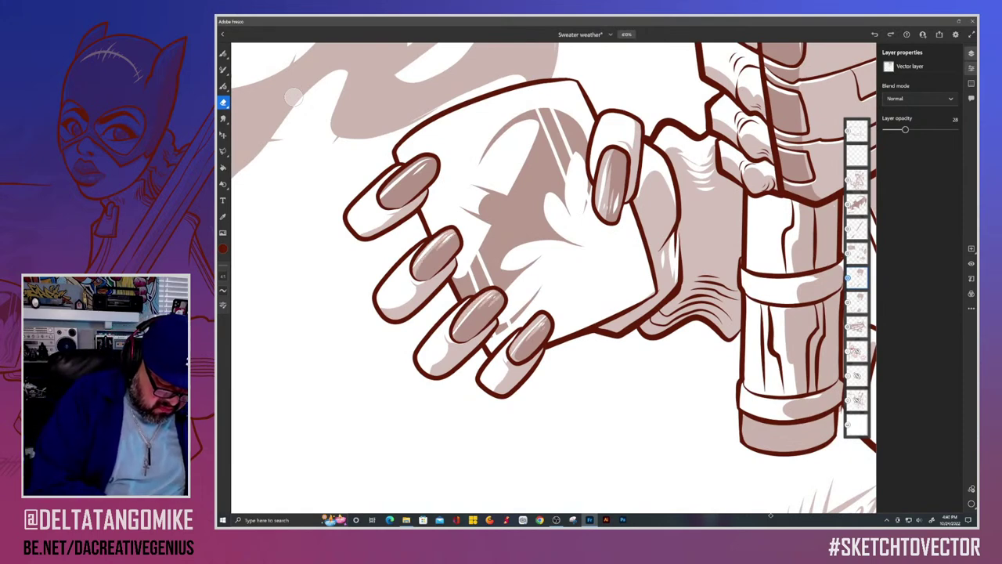
scroll(294, 97, "up", 3)
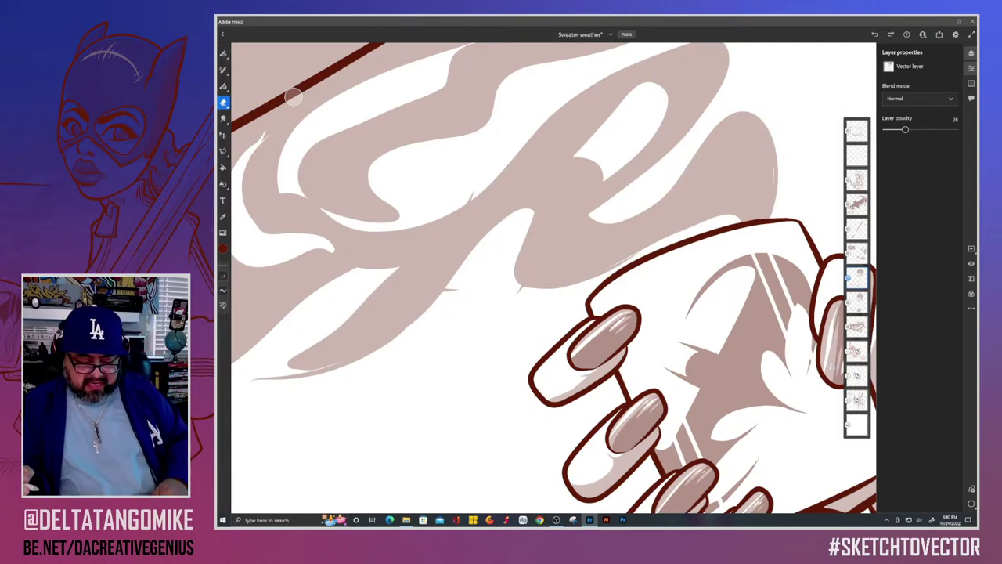
scroll(293, 95, "down", 3)
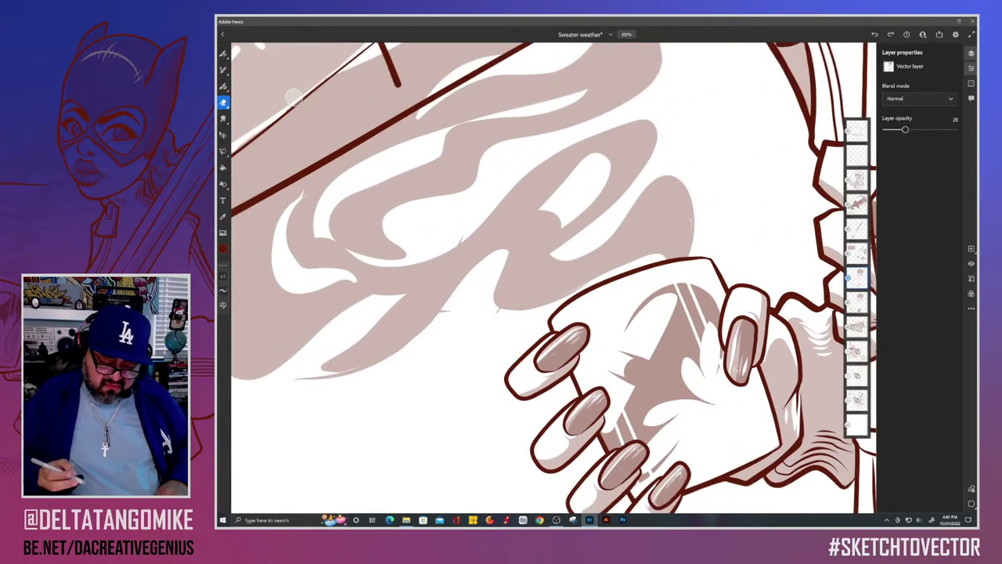
scroll(294, 95, "down", 4)
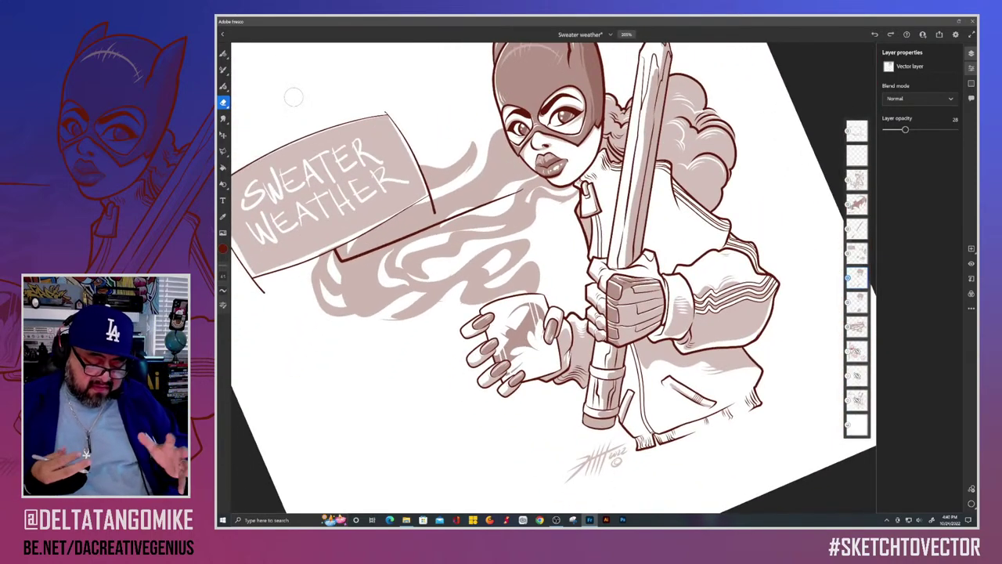
scroll(293, 97, "up", 2)
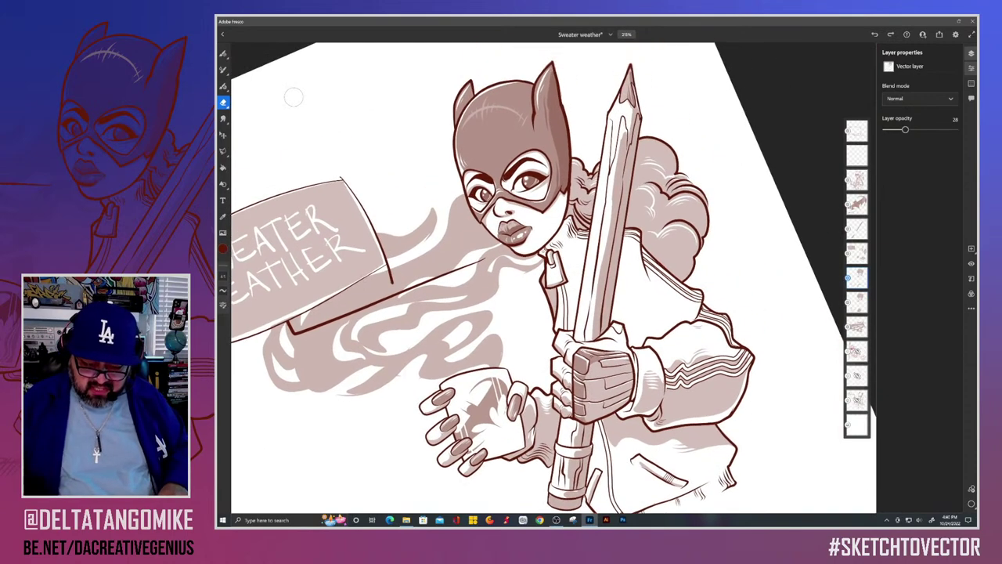
Step: Compare the artwork with the duplicated tone layer hidden and shown
left_click(971, 264)
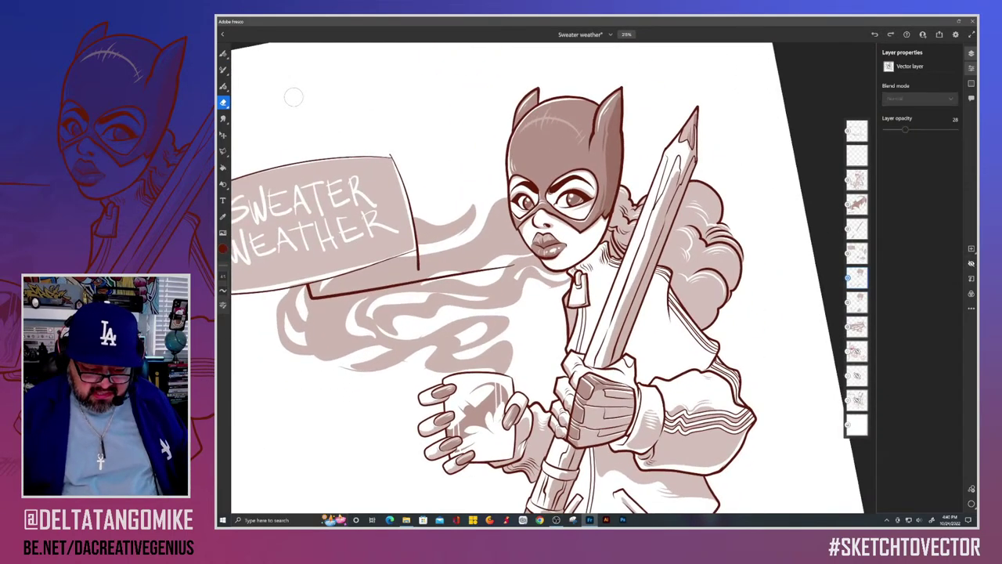
left_click(972, 264)
left_click(972, 264)
left_click(972, 264)
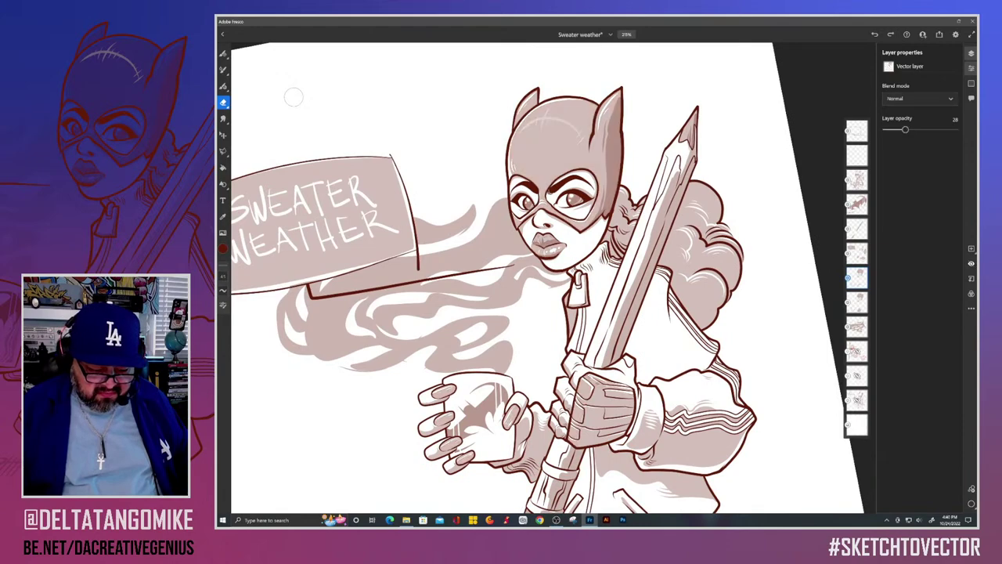
Step: Erase a highlight band from the duplicated mask tone beside the outer edge of the larger eye opening
scroll(294, 97, "up", 8)
scroll(294, 97, "up", 1)
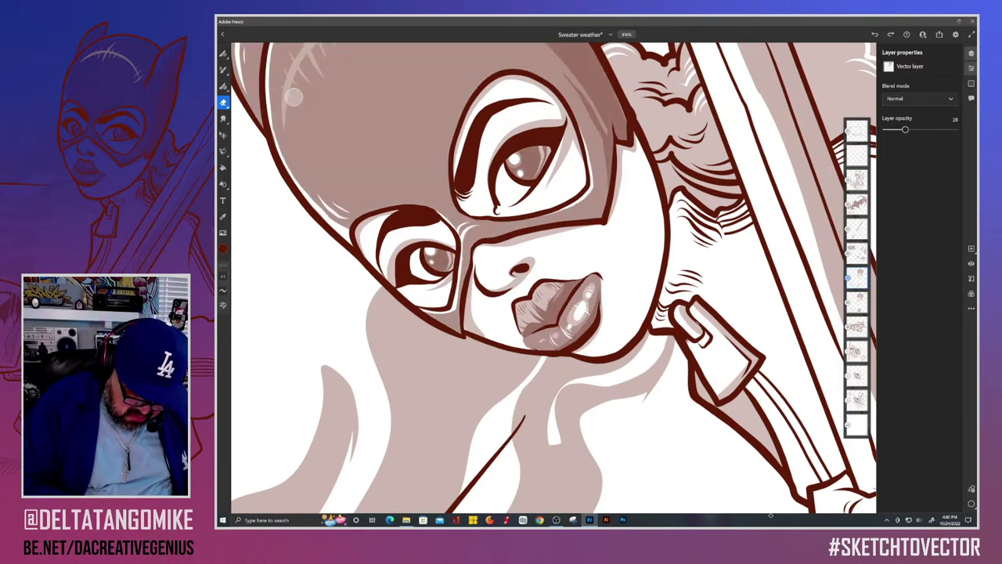
scroll(293, 97, "down", 2)
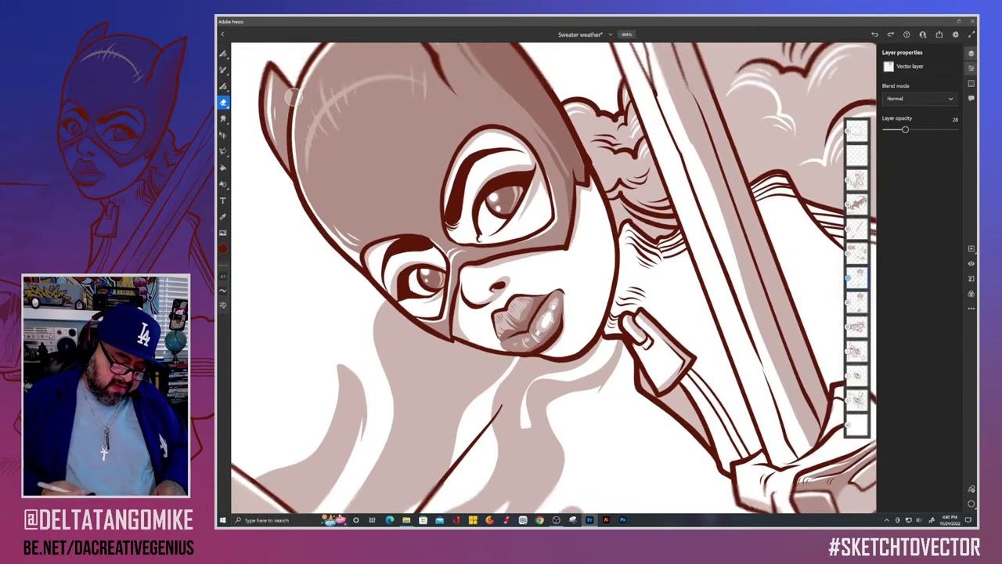
key("ctrl+z")
scroll(293, 97, "up", 5)
scroll(293, 96, "down", 4)
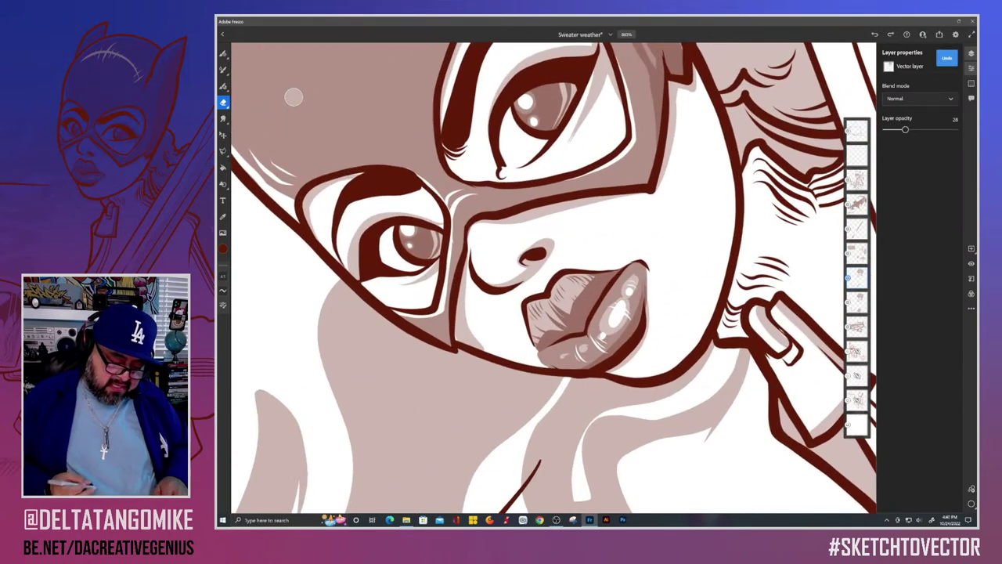
scroll(294, 96, "up", 2)
scroll(294, 97, "down", 1)
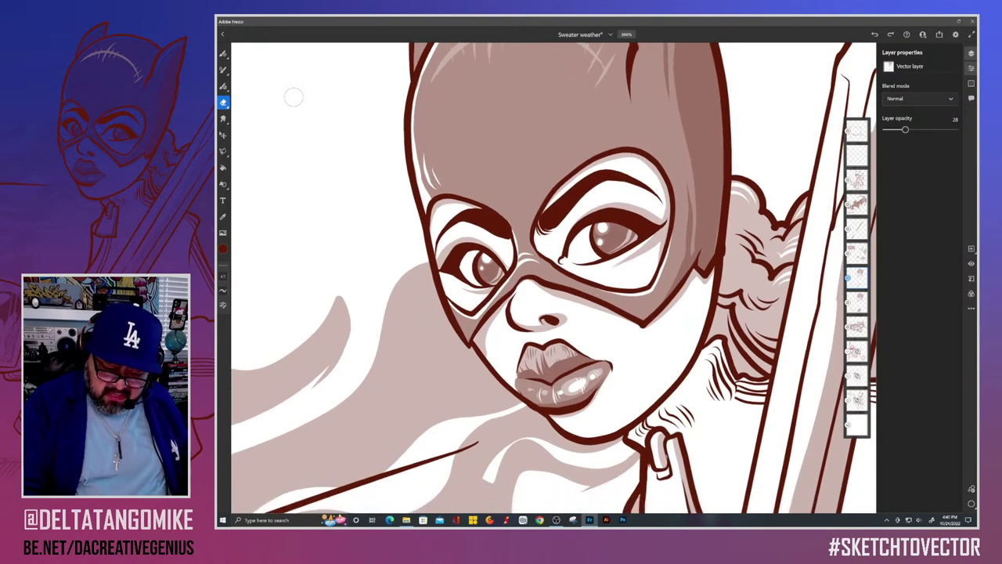
left_click_drag(665, 168, 677, 239)
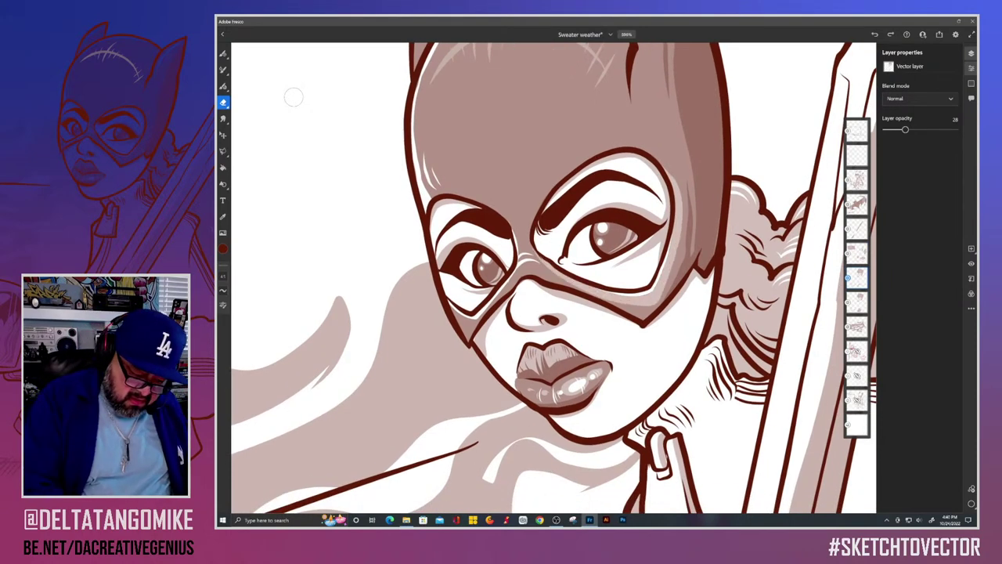
Step: Erase a broad curved highlight from the duplicated mask tone along the forehead's outer edge, from the brow up over the crown
mouse_move(421, 81)
left_mouse_down()
mouse_move(419, 151)
mouse_move(446, 188)
mouse_move(491, 204)
mouse_move(514, 233)
left_mouse_up()
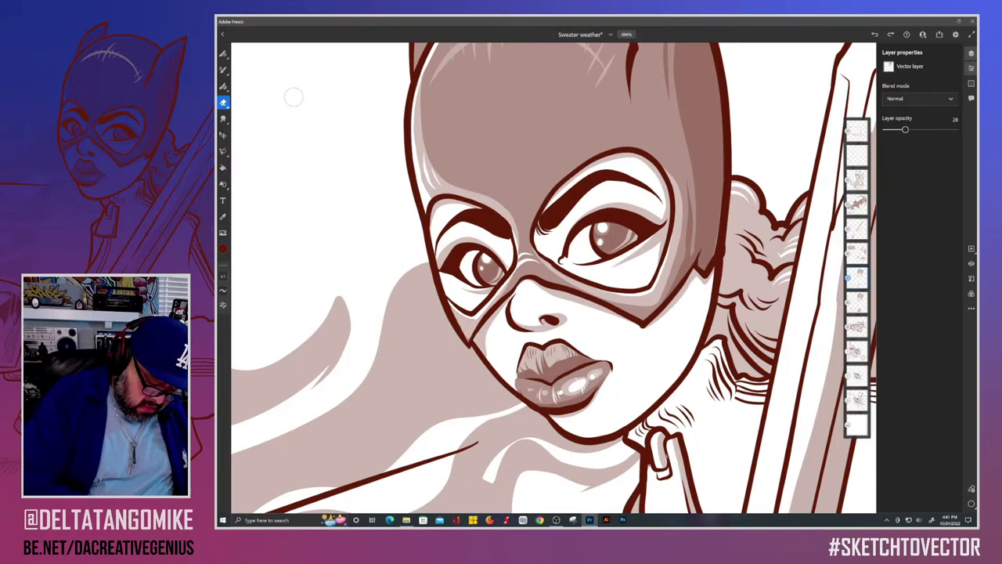
scroll(294, 97, "down", 3)
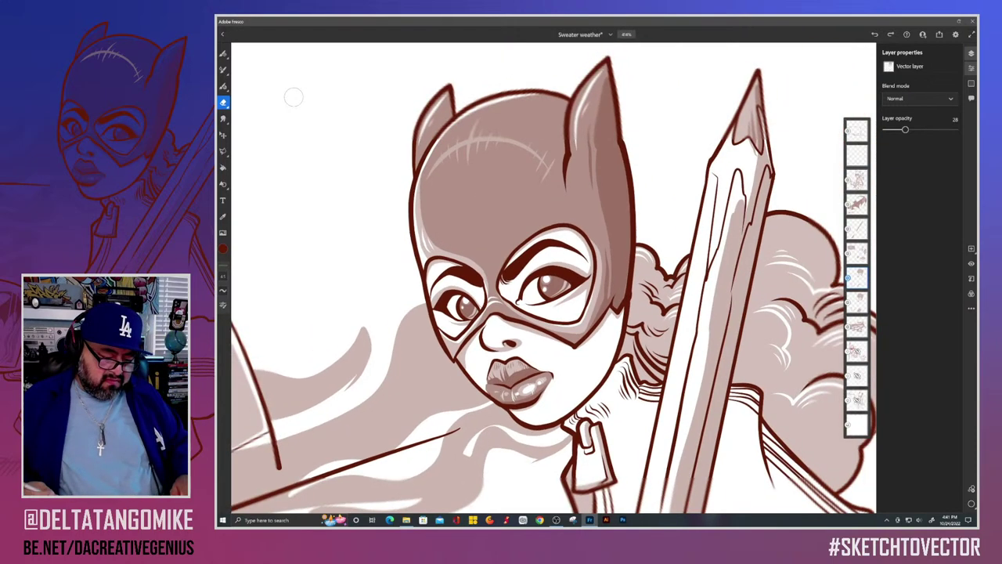
scroll(293, 97, "up", 2)
mouse_move(510, 314)
left_mouse_down()
mouse_move(487, 249)
mouse_move(576, 141)
left_mouse_up()
mouse_move(520, 169)
left_mouse_down()
mouse_move(486, 260)
mouse_move(497, 310)
mouse_move(482, 216)
left_mouse_up()
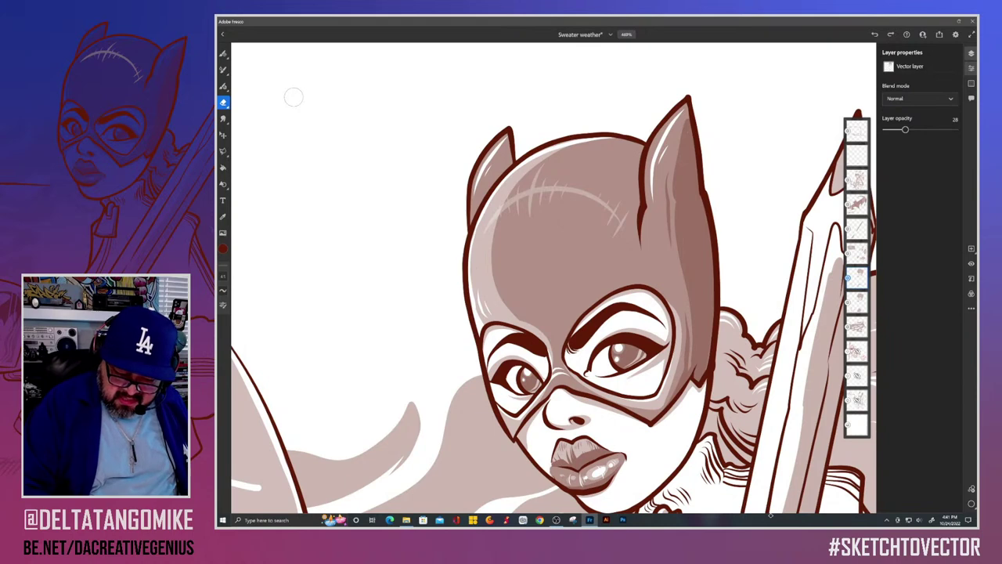
Step: Erase slim highlights from the duplicated tone along the outer edges of both pointed mask ears
mouse_move(644, 244)
left_mouse_down()
mouse_move(657, 140)
mouse_move(686, 104)
left_mouse_up()
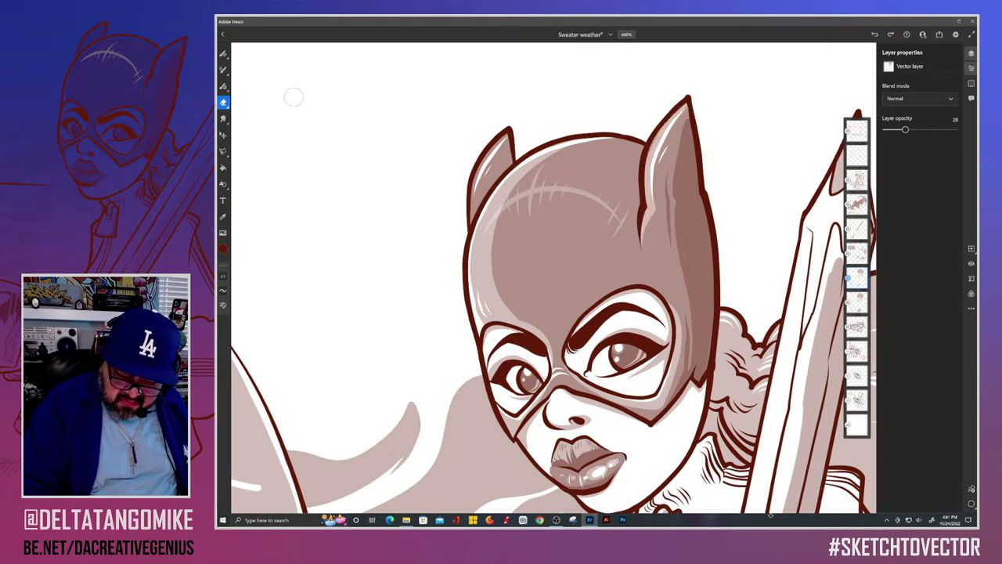
left_click_drag(655, 195, 688, 108)
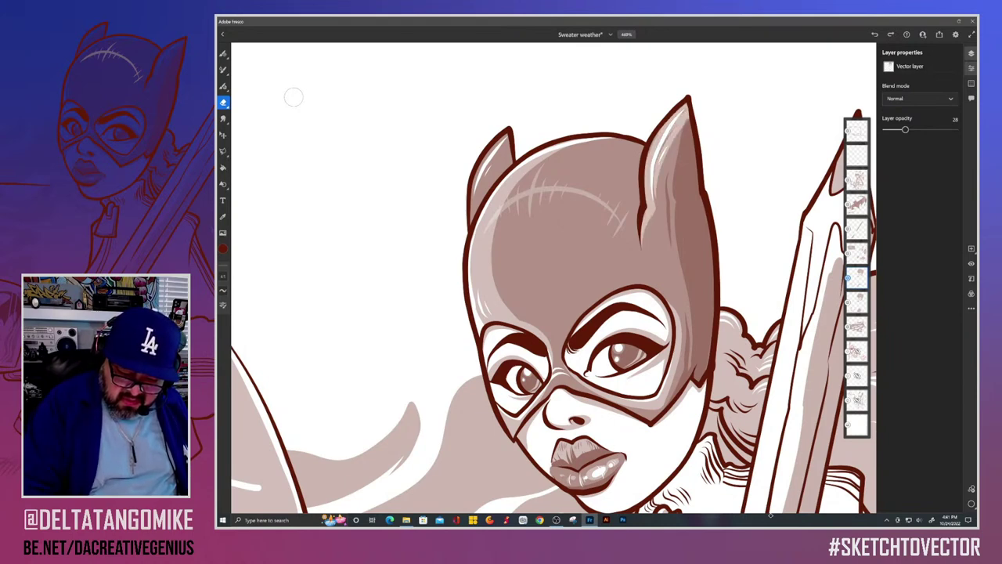
left_click_drag(648, 156, 657, 132)
mouse_move(472, 222)
left_mouse_down()
mouse_move(481, 177)
mouse_move(508, 134)
left_mouse_up()
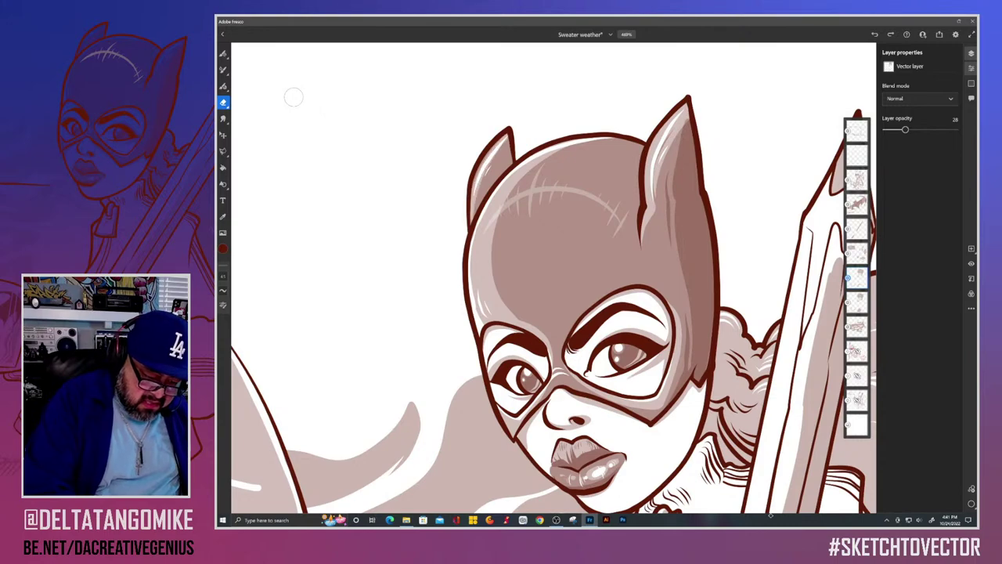
left_click_drag(473, 188, 498, 143)
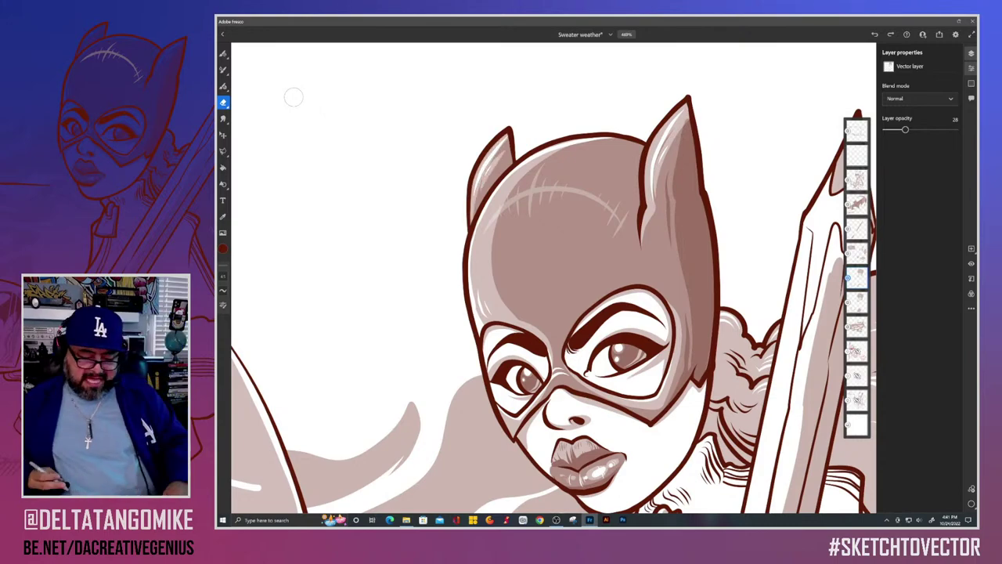
Step: Toggle the duplicated tone layer's visibility to compare the whole figure with and without the darker mask and glove tone
scroll(463, 217, "down", 5)
scroll(548, 278, "down", 3)
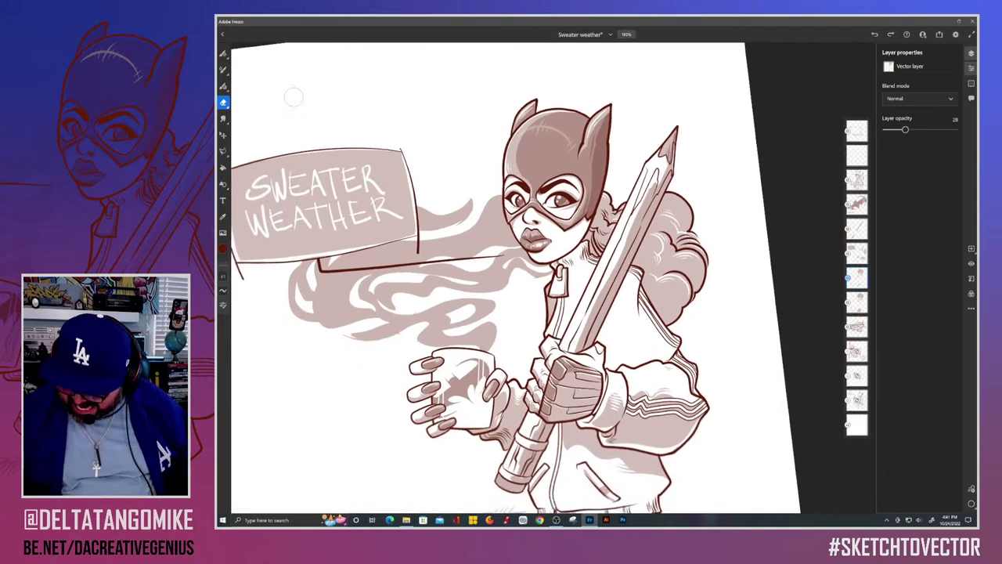
left_click(971, 264)
left_click(971, 264)
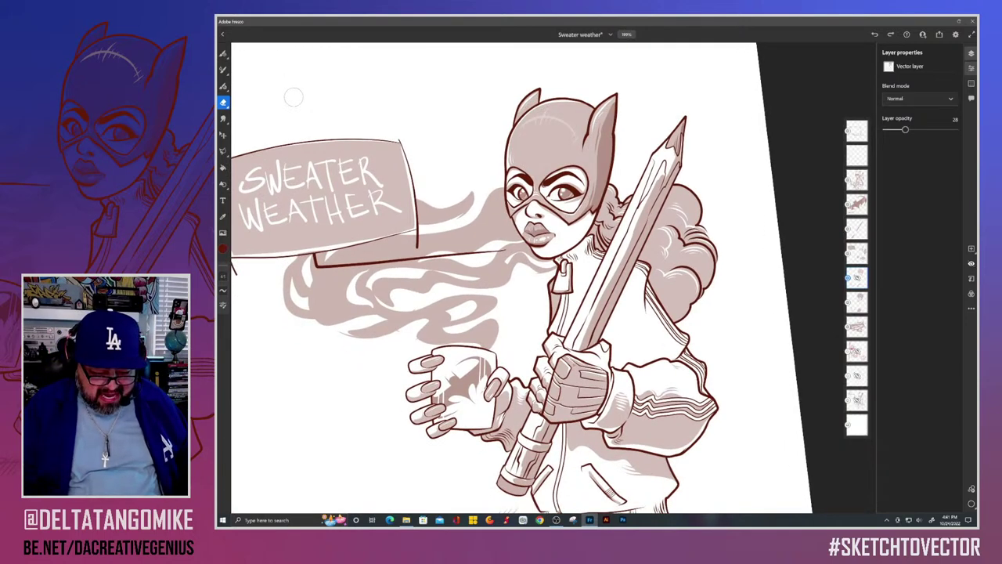
left_click(971, 264)
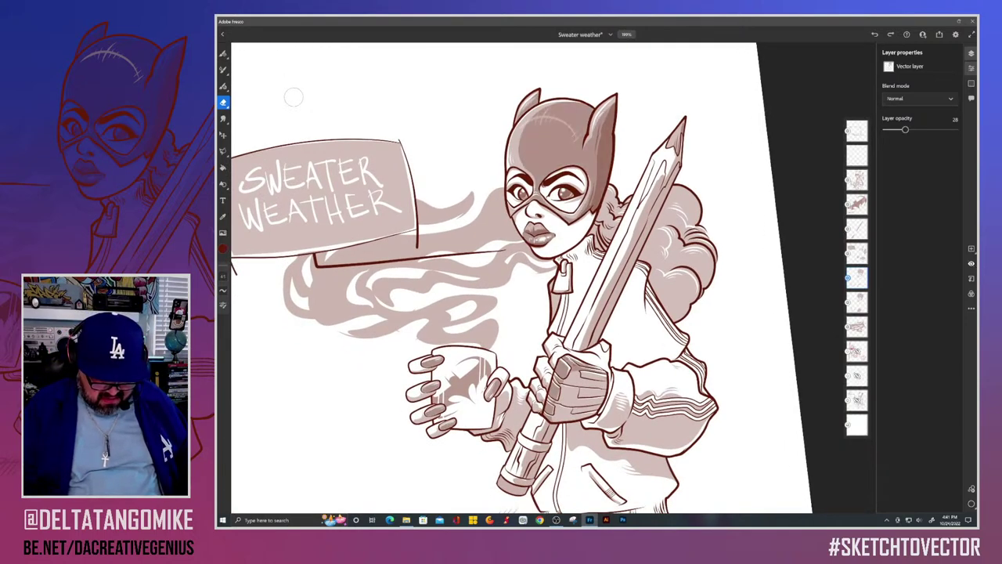
left_click(971, 264)
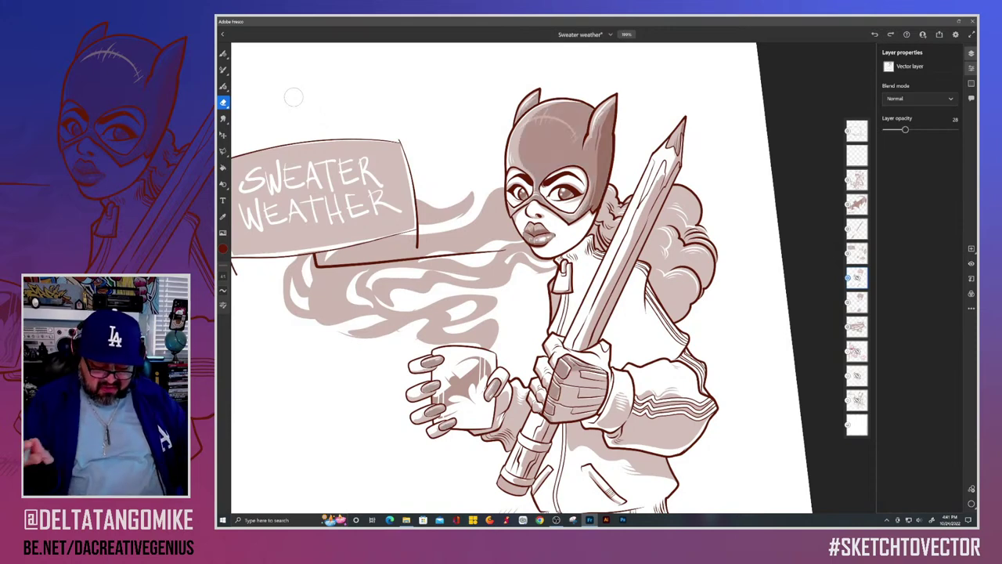
Step: Duplicate the vector layer holding the hair and sign tone to darken both areas
scroll(477, 223, "down", 3)
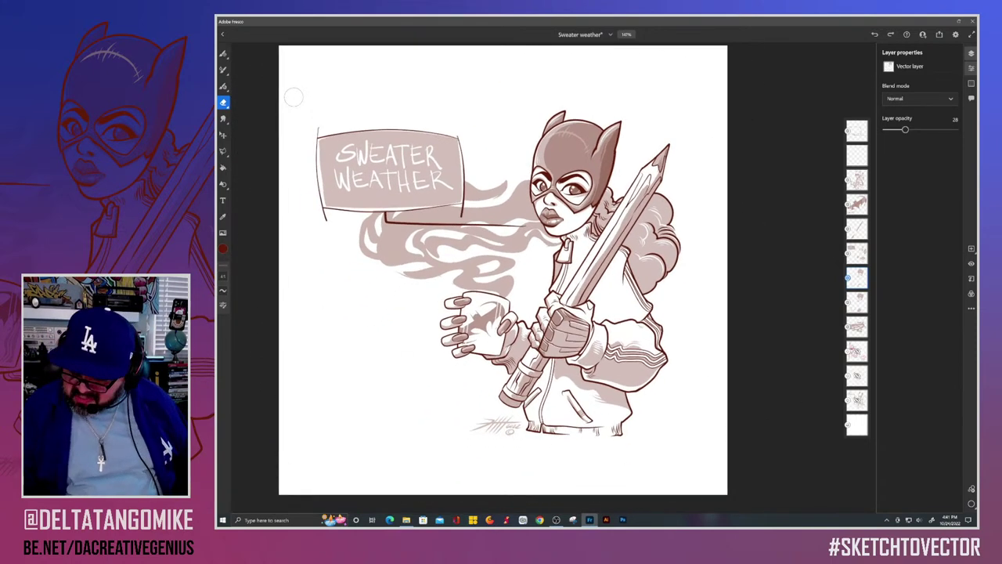
left_click(858, 253)
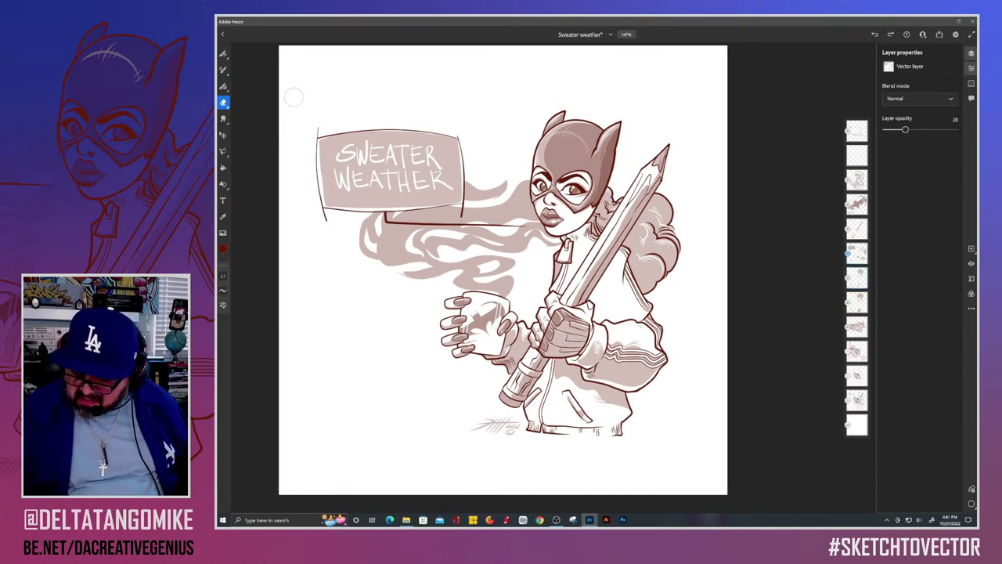
left_click(857, 253)
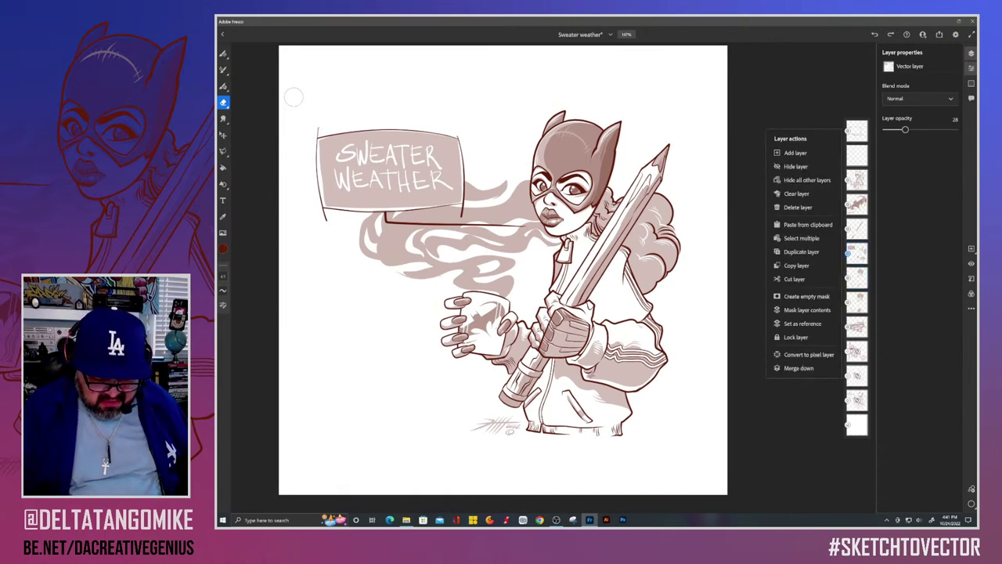
left_click(801, 251)
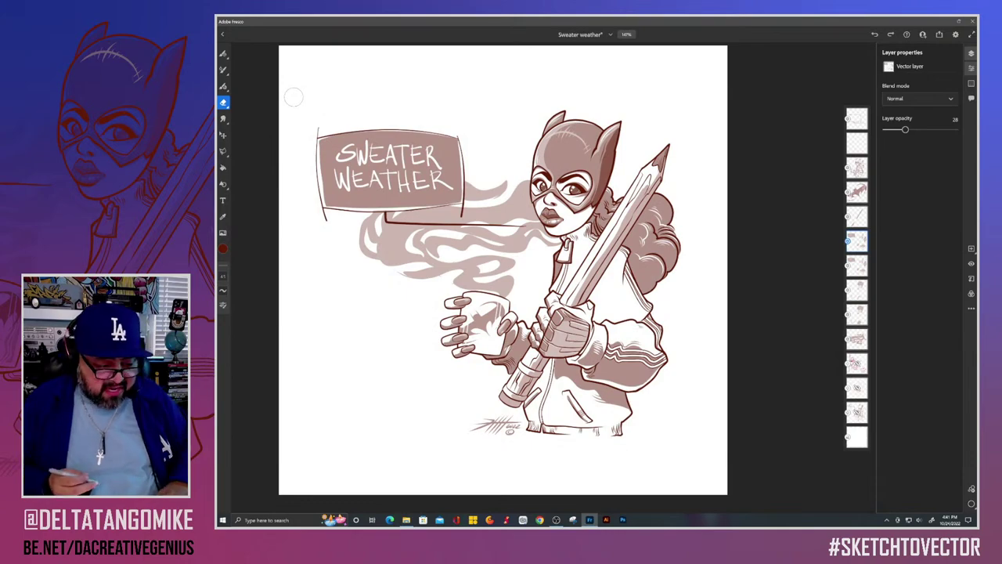
Step: Erase a broad curved band and finer highlight strands from the duplicated tone on the uppermost hair puff behind the pencil
scroll(294, 97, "up", 2)
scroll(294, 97, "up", 5)
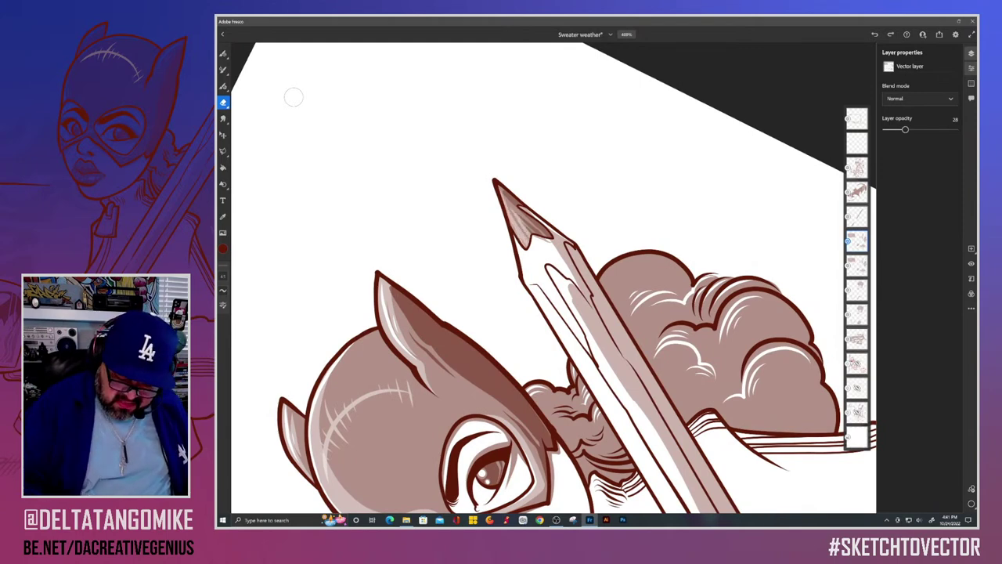
mouse_move(691, 287)
left_mouse_down()
mouse_move(678, 271)
mouse_move(613, 296)
left_mouse_up()
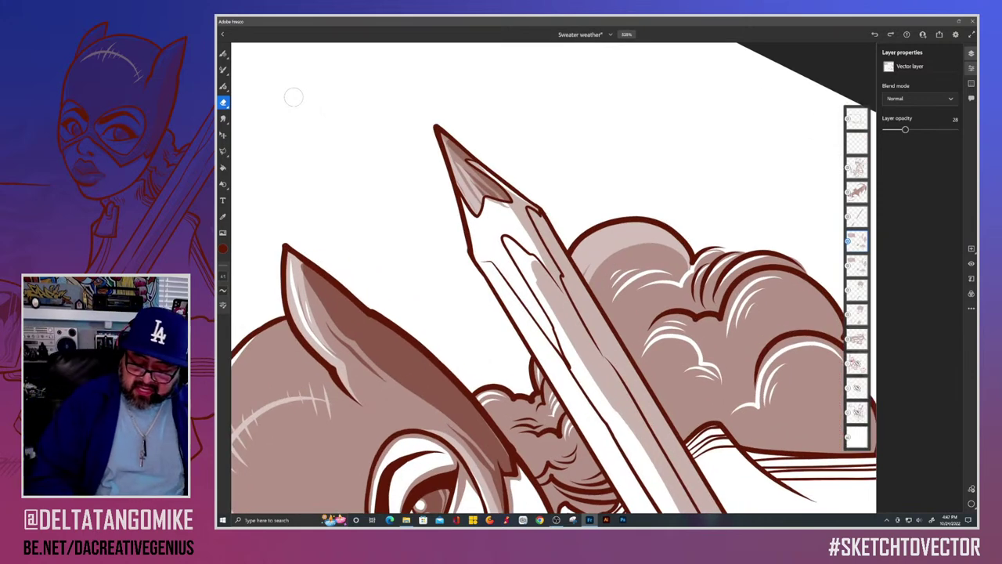
left_click_drag(722, 251, 626, 310)
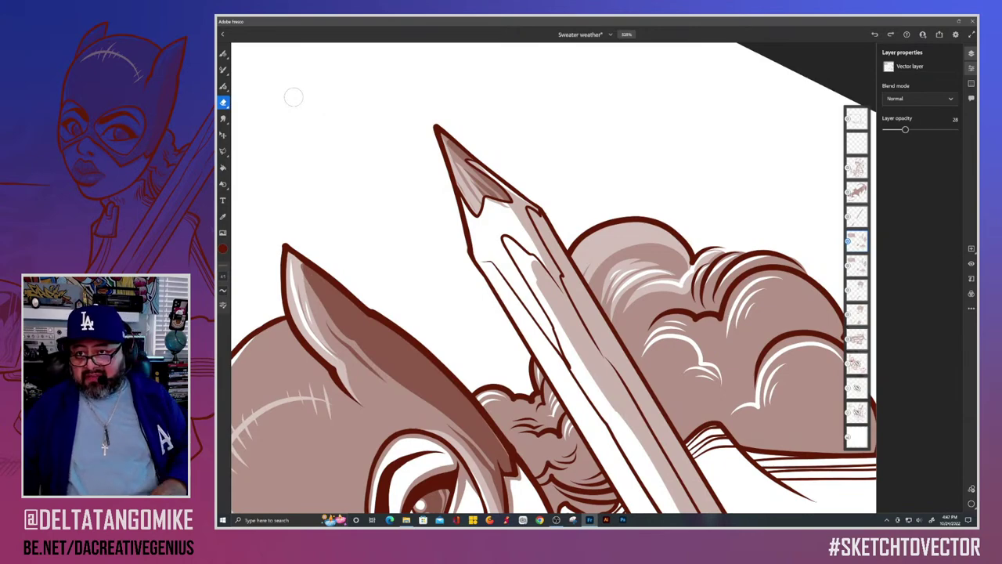
Step: Erase curved highlight strands from the duplicated tone on the small upper curls between the mask and the pencil
scroll(293, 97, "down", 2)
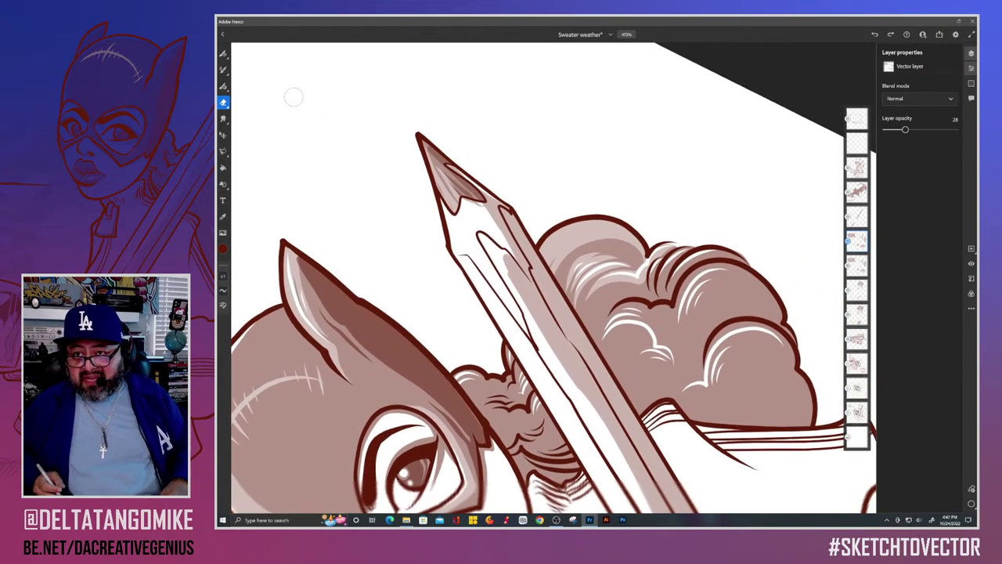
scroll(293, 97, "down", 2)
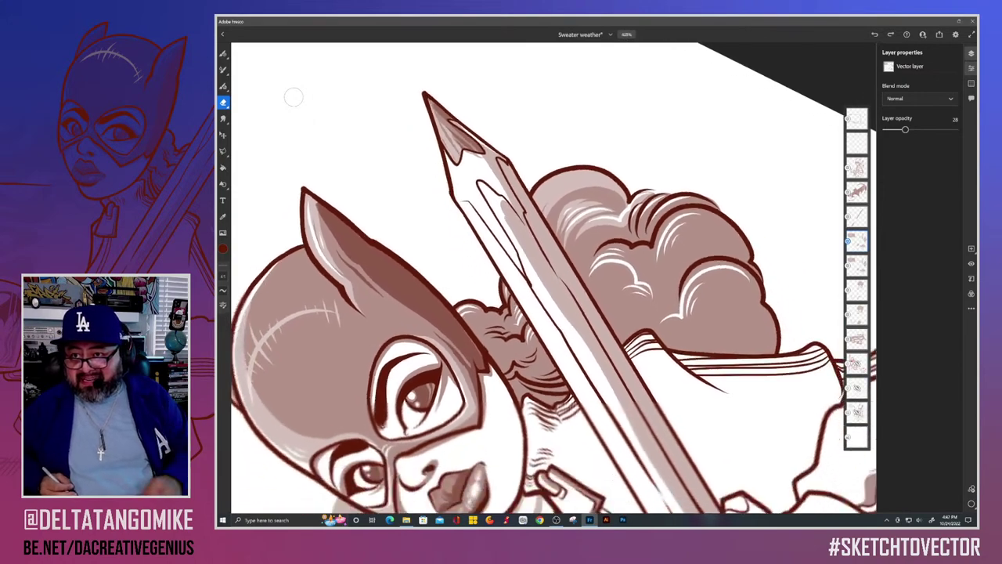
scroll(294, 97, "down", 2)
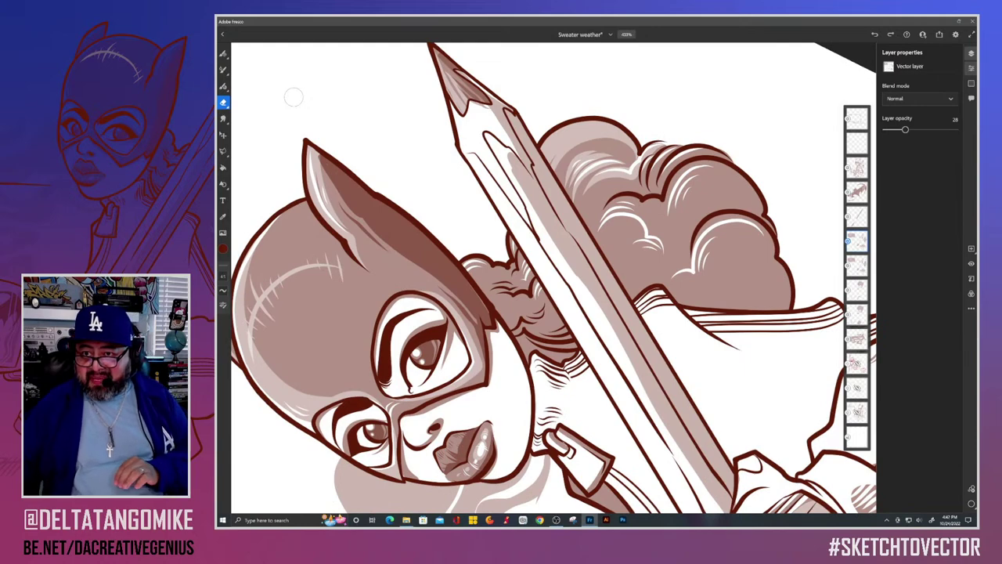
scroll(293, 97, "down", 2)
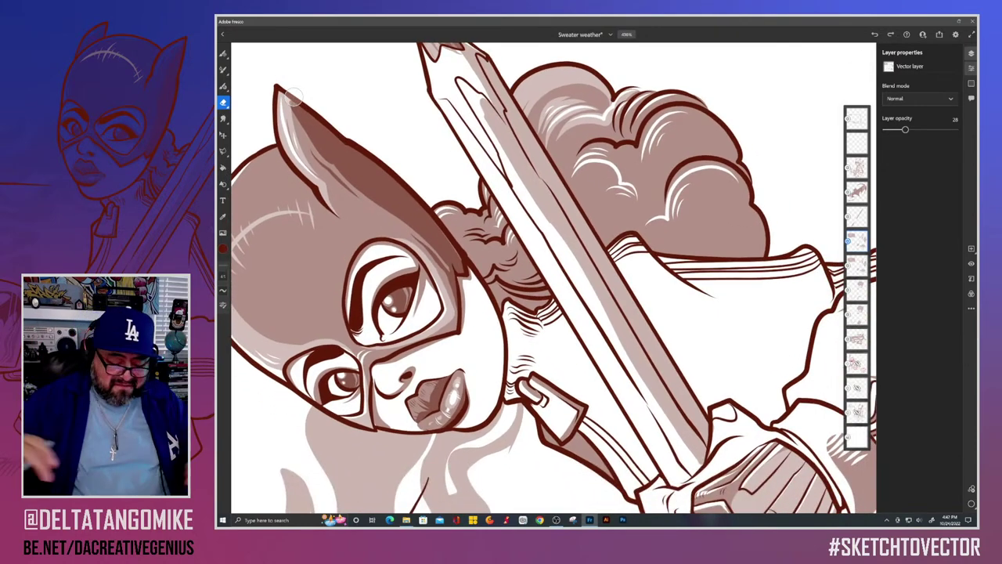
scroll(294, 97, "down", 2)
scroll(294, 97, "up", 5)
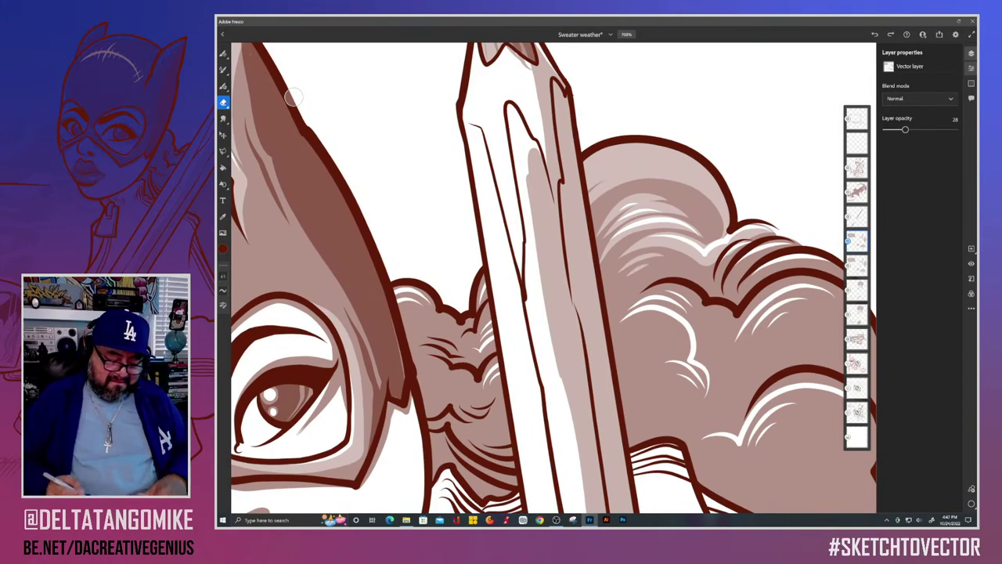
scroll(294, 97, "up", 3)
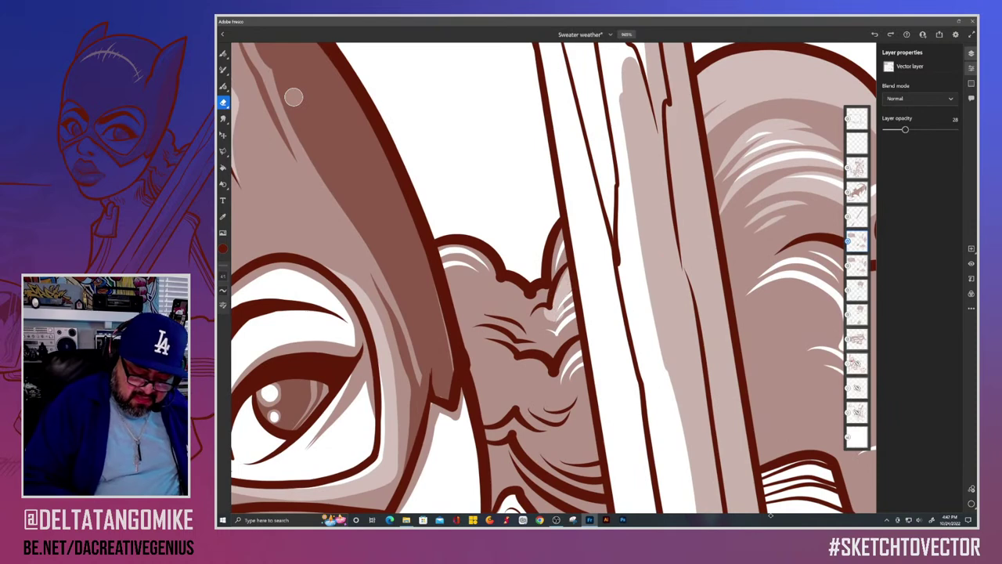
key("ctrl+z")
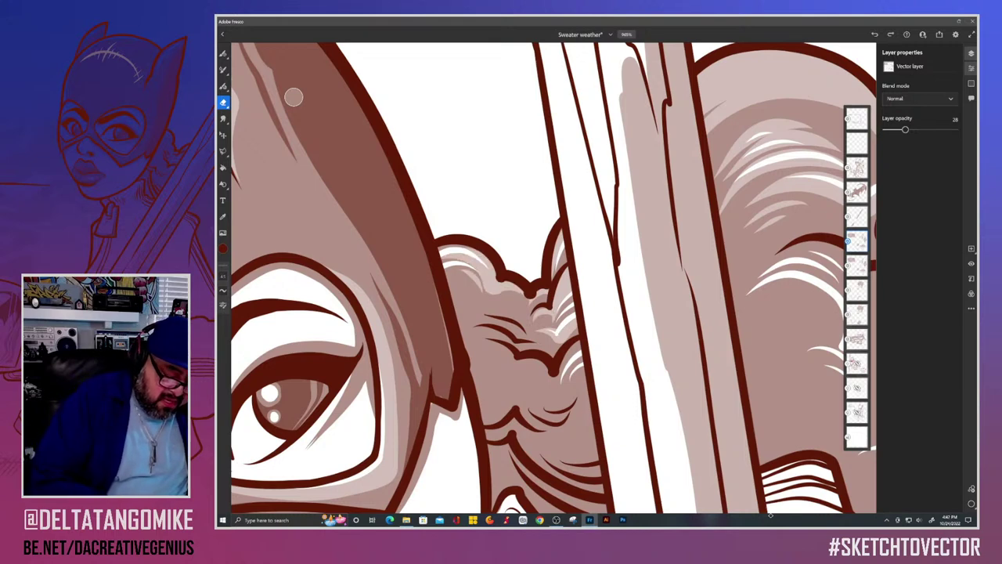
key("ctrl+z")
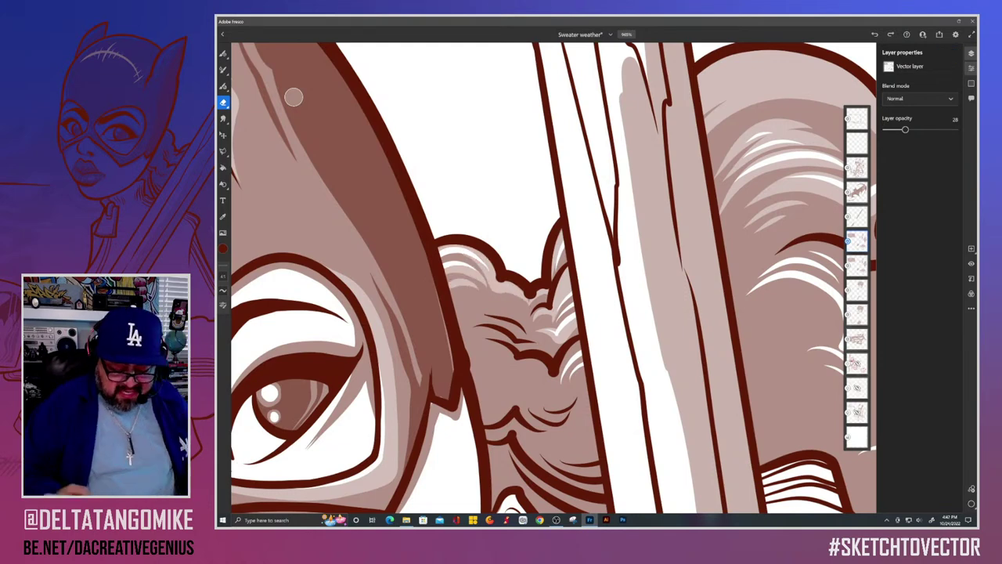
Step: Undo the heavy highlight under the small curl beside the pencil and erase finer strands there instead
scroll(294, 97, "down", 1)
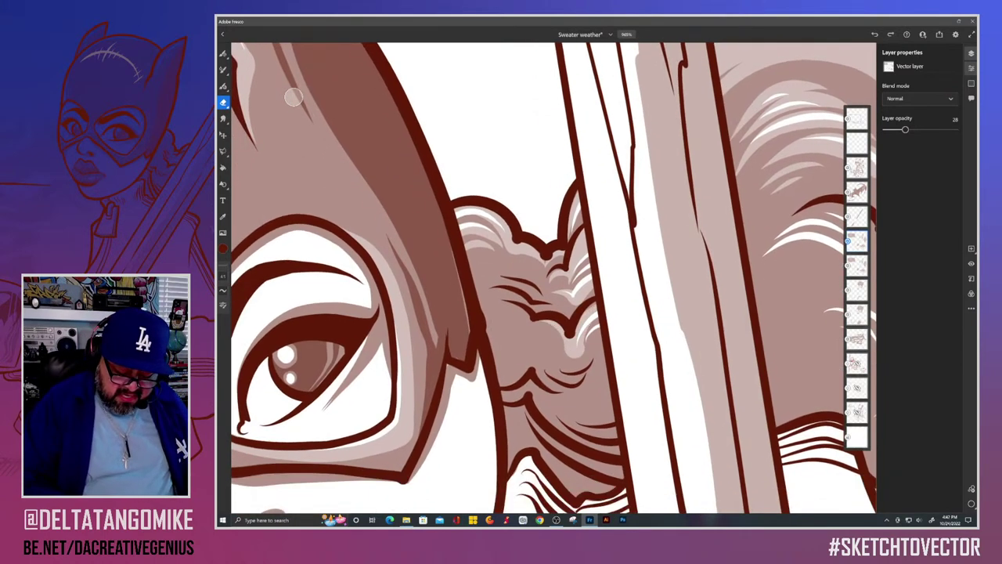
key("ctrl+z")
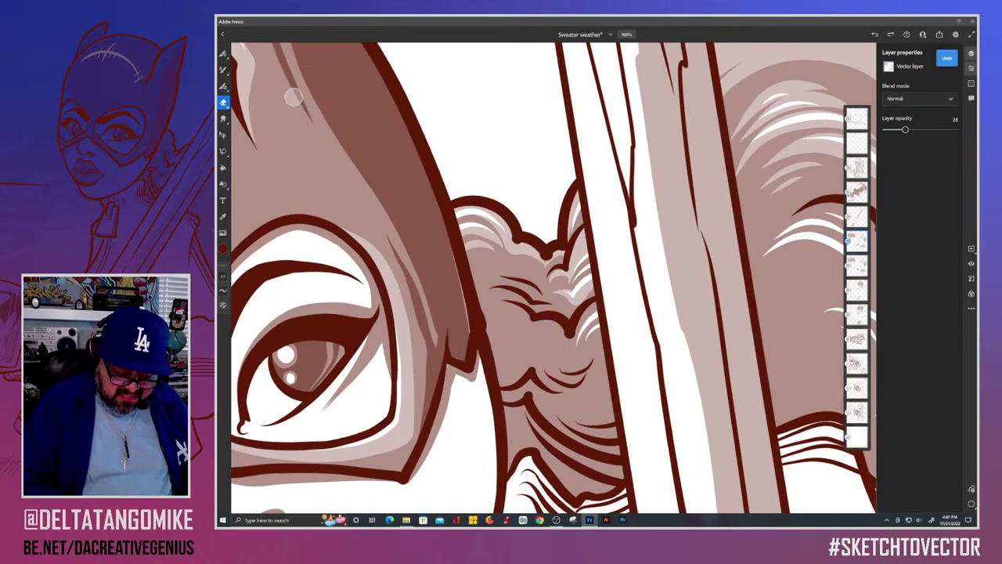
left_click_drag(596, 305, 581, 350)
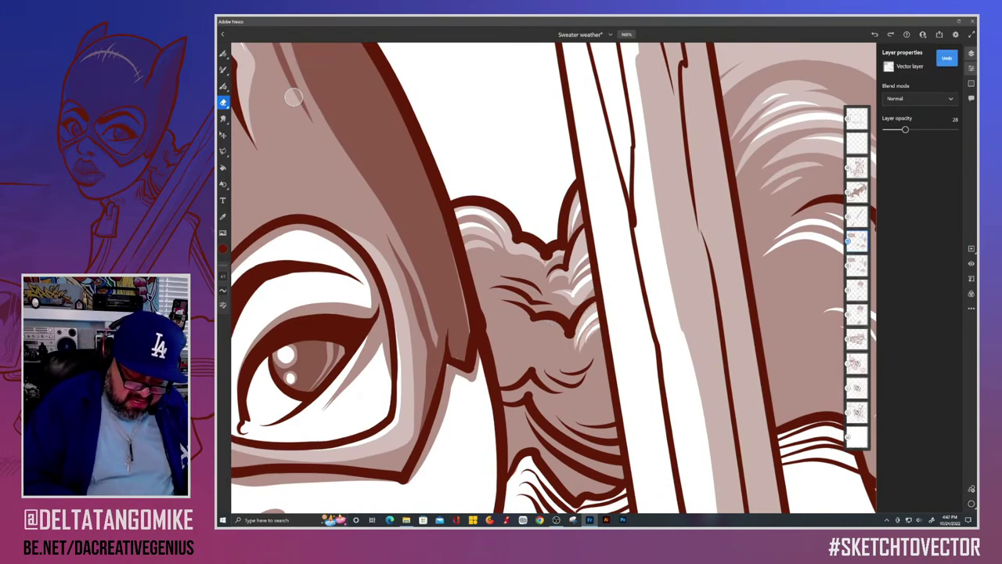
left_click_drag(531, 321, 564, 333)
scroll(399, 363, "down", 3)
scroll(294, 96, "up", 2)
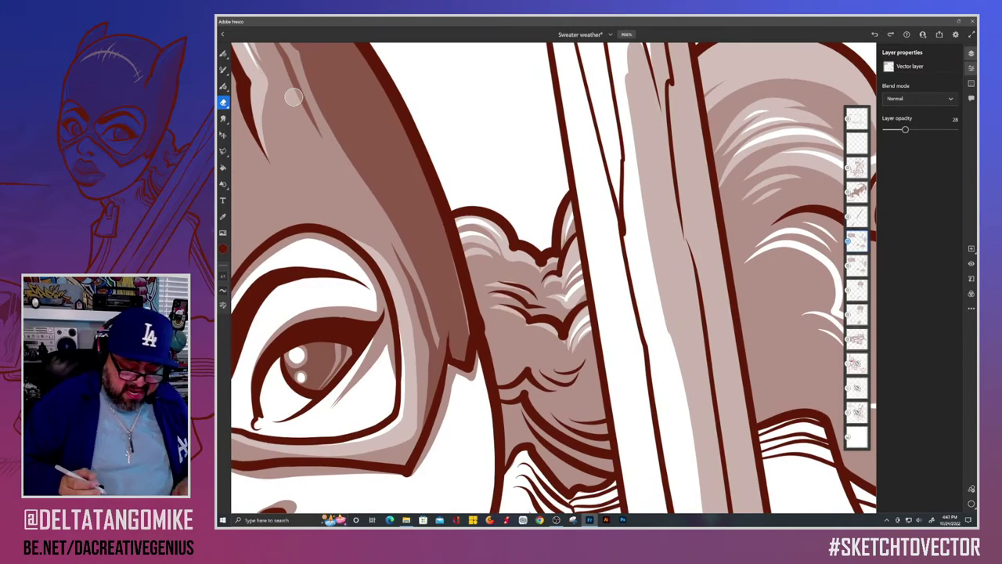
scroll(293, 95, "down", 2)
scroll(294, 96, "up", 3)
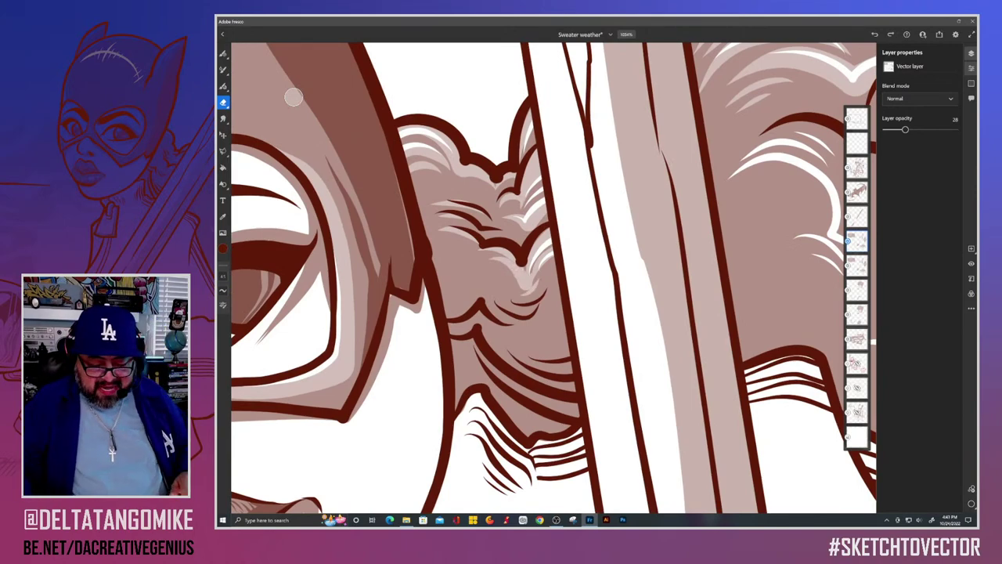
Step: Erase curved highlights from the duplicated tone beneath the white strokes of the central hair curl and its small adjoining curl
scroll(294, 96, "down", 1)
scroll(294, 97, "down", 5)
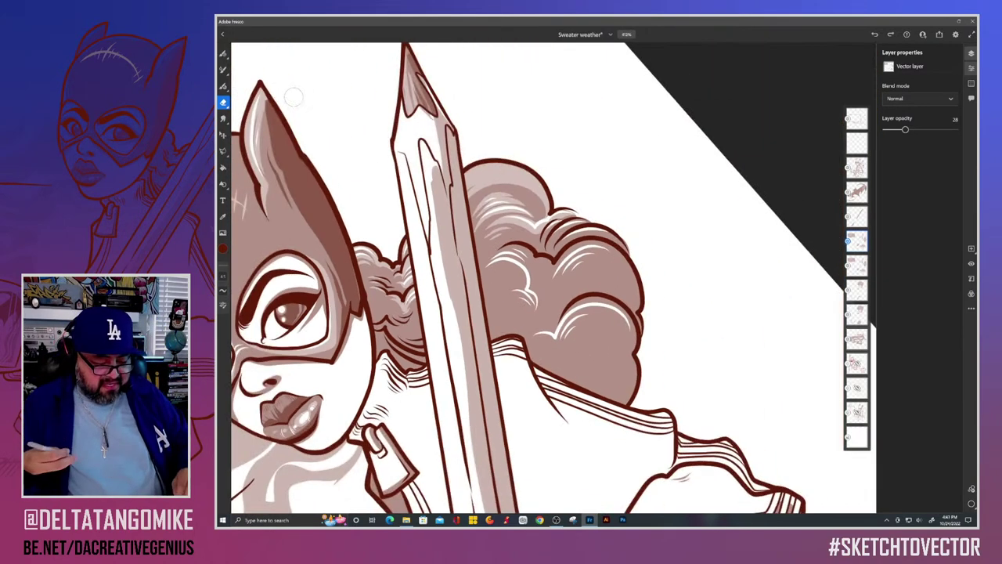
scroll(293, 97, "up", 5)
scroll(293, 97, "up", 1)
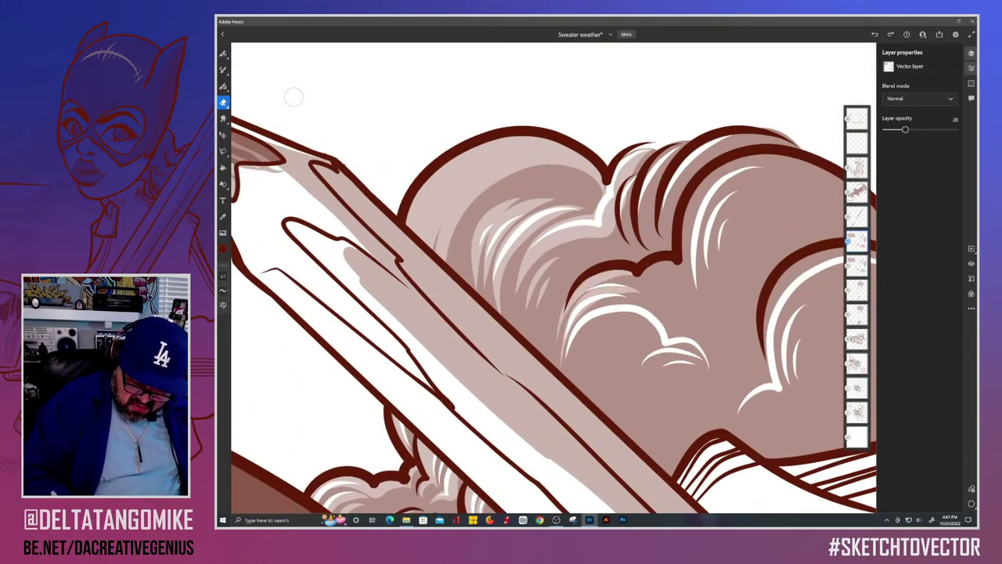
mouse_move(660, 338)
left_mouse_down()
mouse_move(583, 327)
mouse_move(567, 379)
mouse_move(624, 340)
mouse_move(581, 378)
left_mouse_up()
scroll(294, 97, "right", 1)
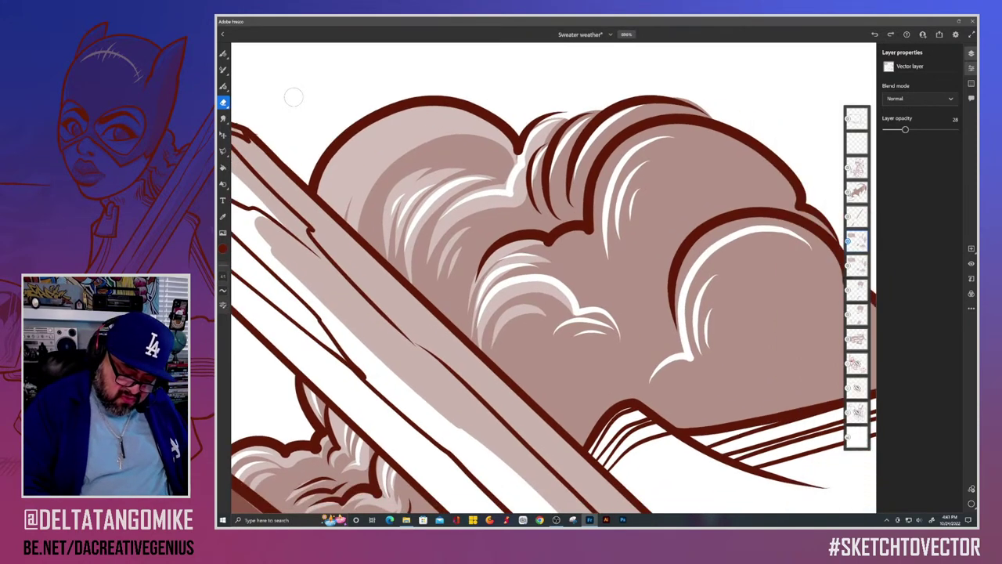
mouse_move(576, 316)
left_mouse_down()
mouse_move(595, 314)
mouse_move(626, 349)
left_mouse_up()
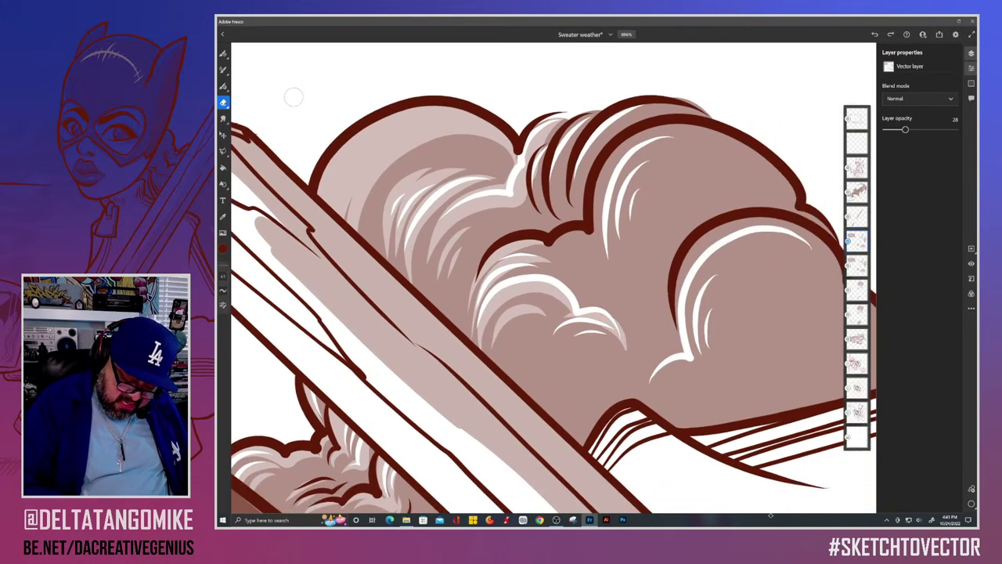
left_click_drag(548, 345, 625, 349)
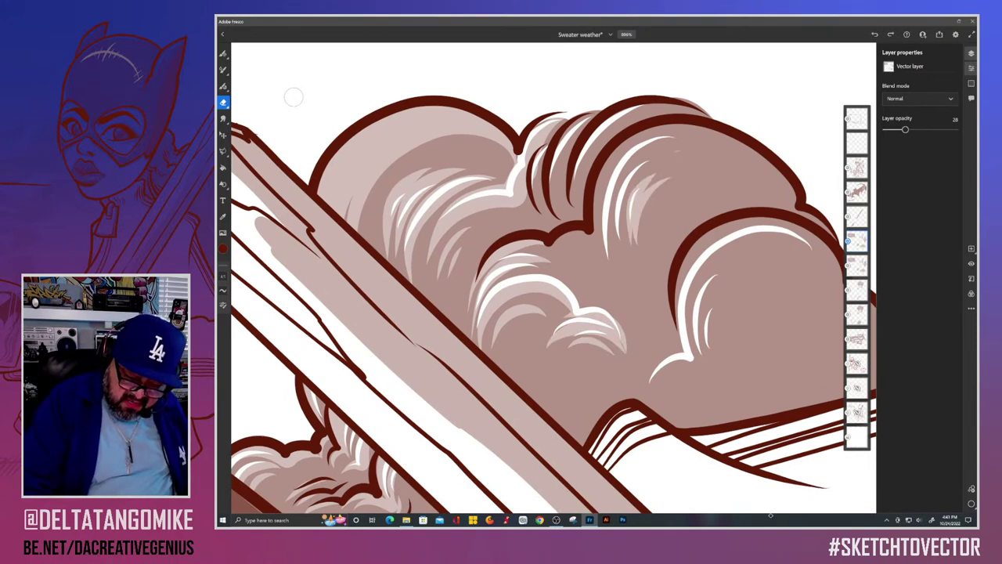
Step: Erase tapered highlight strands from the duplicated tone along the inner edge of the large upper-right hair puff
left_click_drag(679, 152, 625, 247)
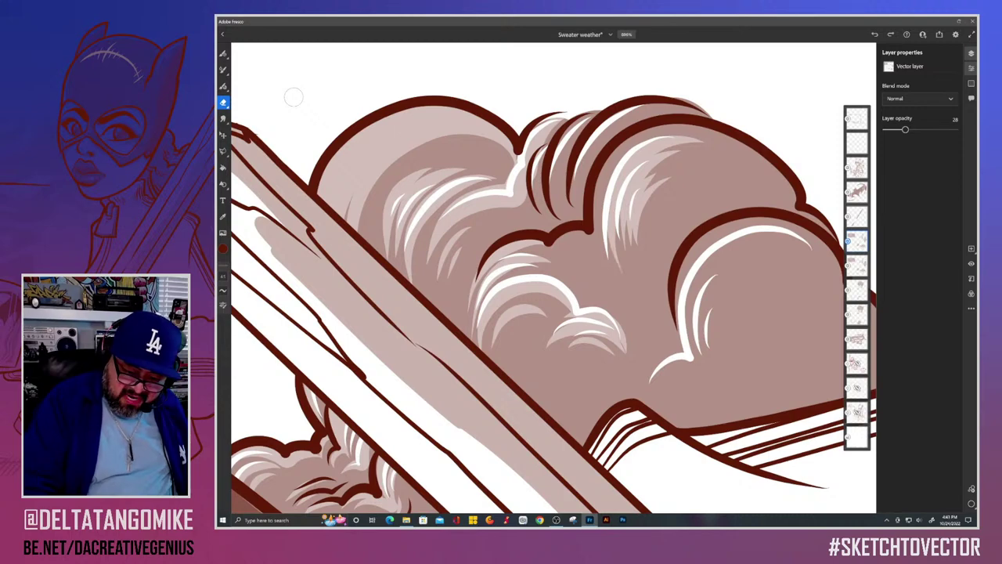
scroll(294, 97, "down", 5)
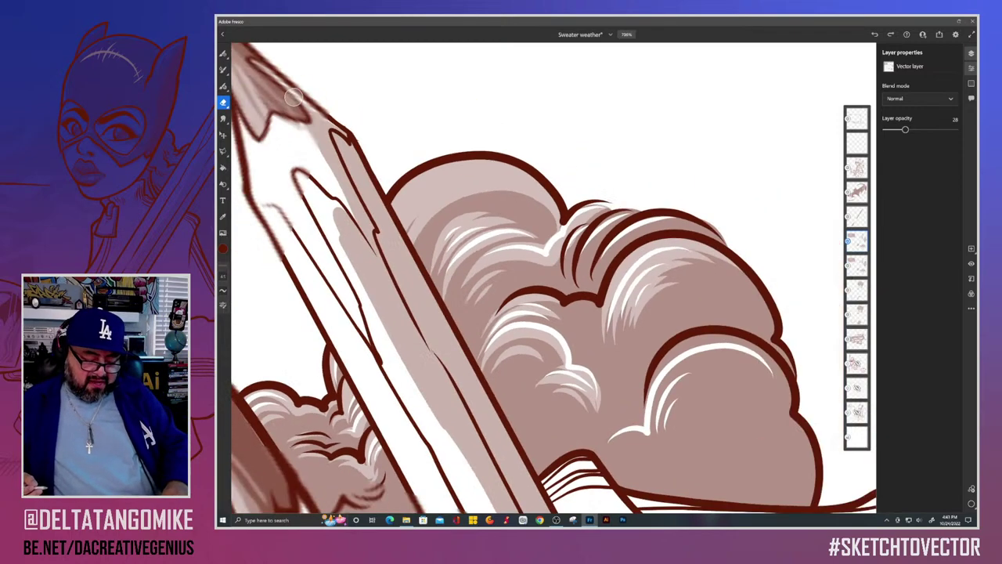
scroll(294, 97, "down", 1)
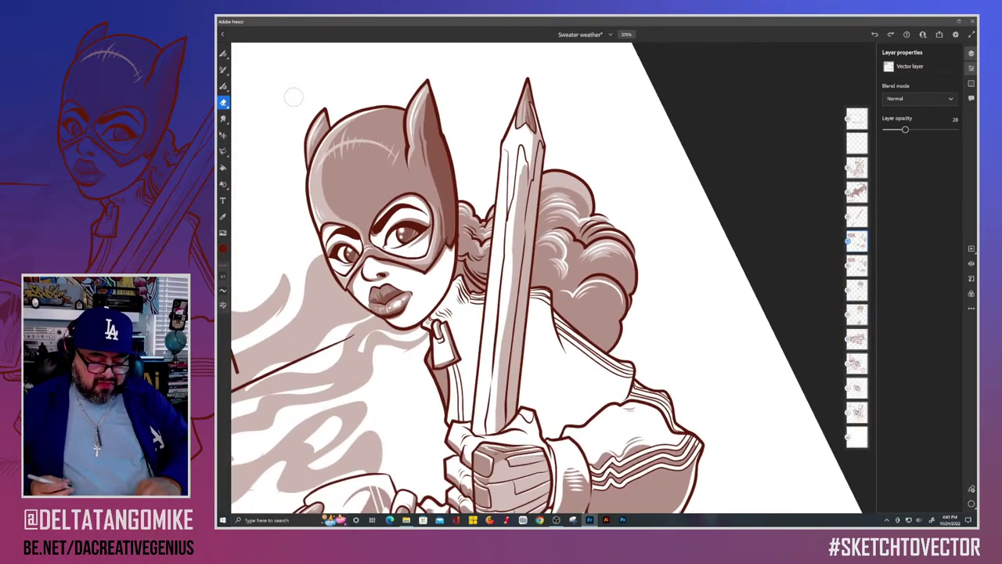
scroll(294, 98, "up", 5)
scroll(293, 97, "up", 1)
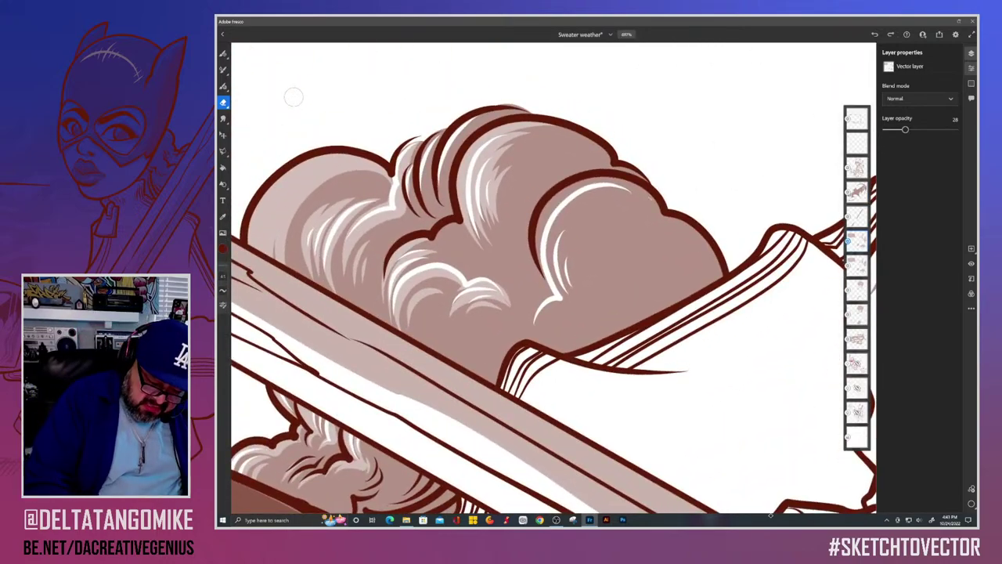
scroll(294, 97, "down", 2)
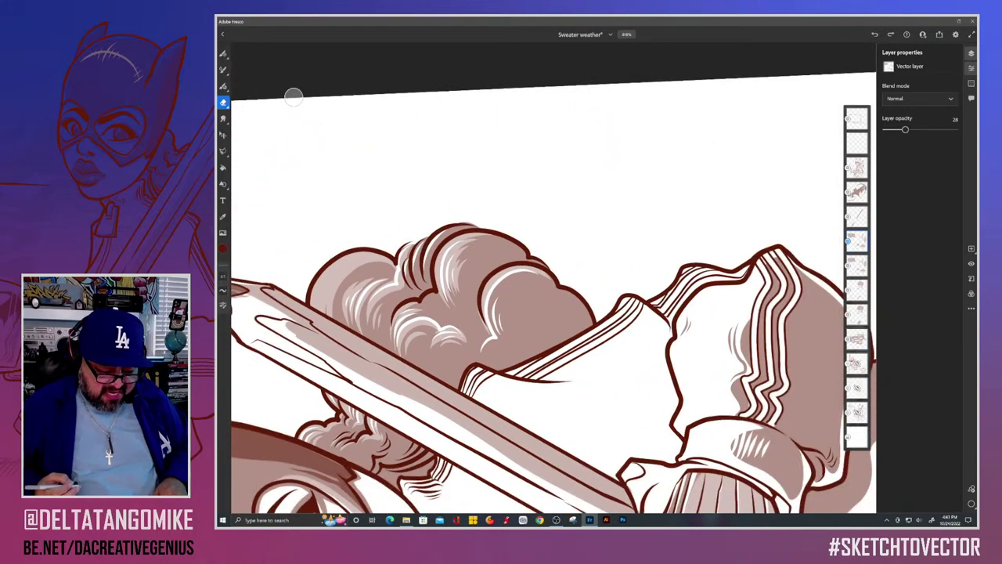
scroll(293, 96, "down", 3)
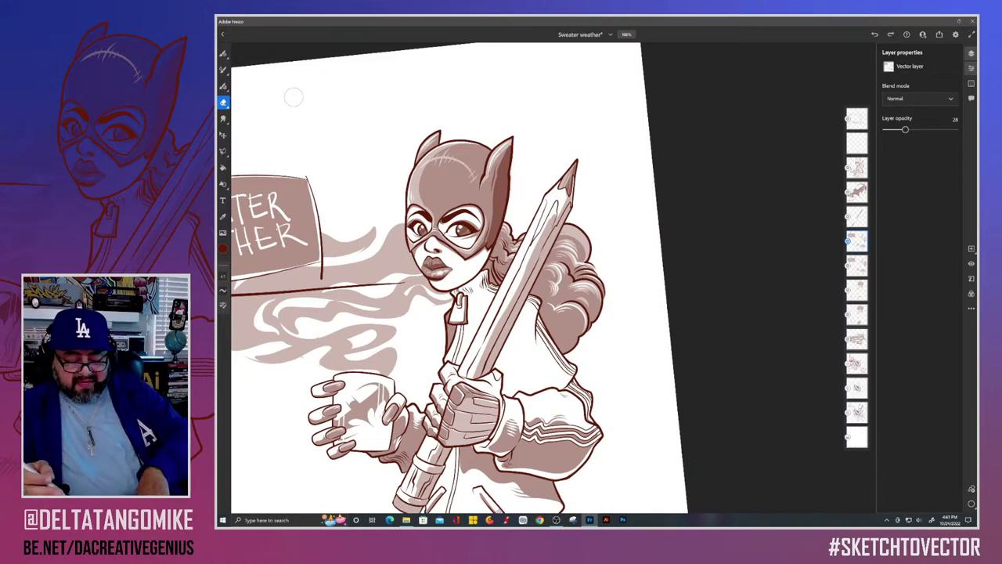
Step: Erase layered curved highlights from the duplicated tone around the white strokes of the outermost hair puff, down to its small lower hook
scroll(293, 97, "up", 4)
scroll(294, 96, "up", 3)
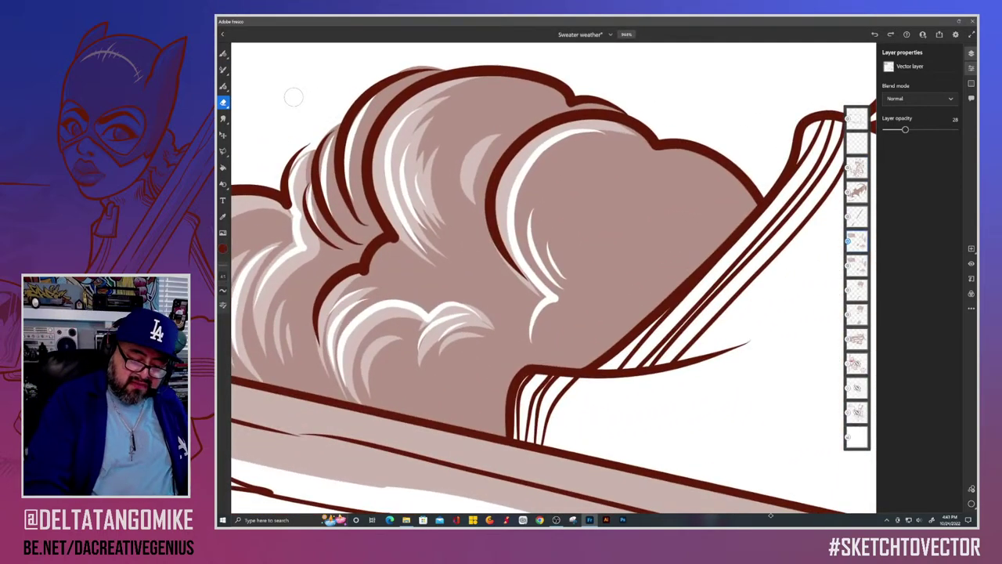
mouse_move(632, 150)
left_mouse_down()
mouse_move(584, 144)
mouse_move(532, 228)
mouse_move(558, 291)
left_mouse_up()
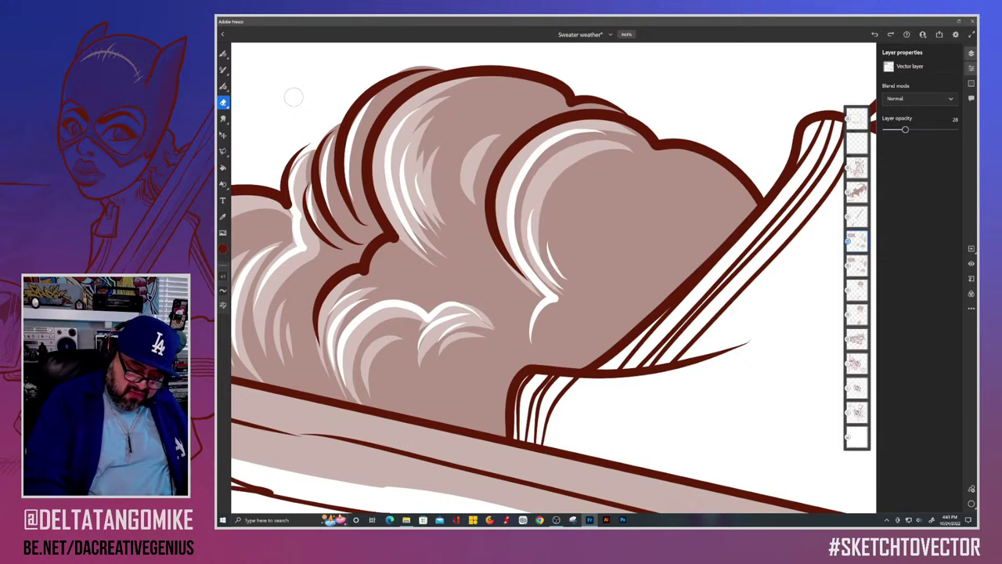
mouse_move(613, 165)
left_mouse_down()
mouse_move(570, 187)
mouse_move(551, 228)
left_mouse_up()
mouse_move(575, 185)
left_mouse_down()
mouse_move(543, 290)
mouse_move(551, 294)
left_mouse_up()
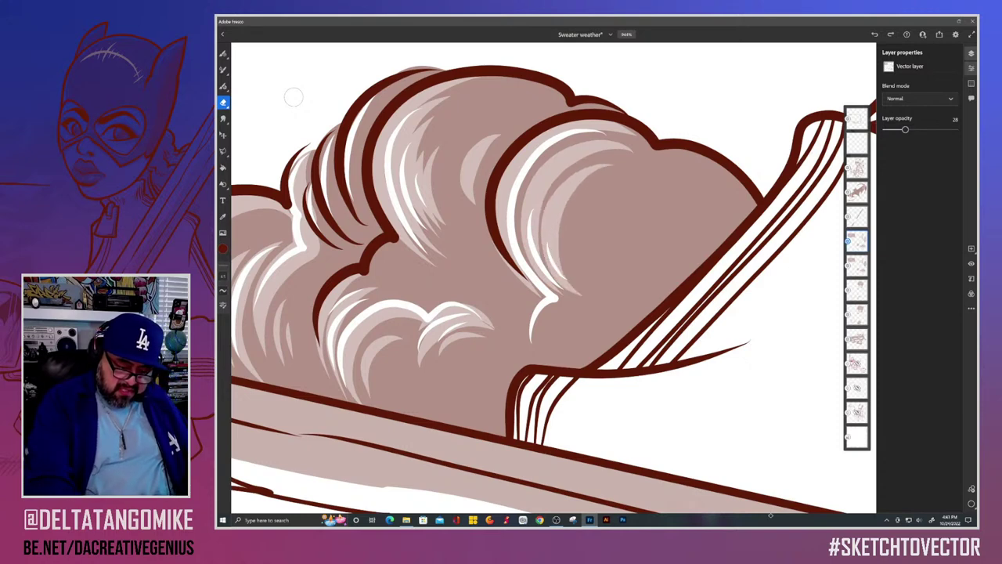
mouse_move(517, 188)
left_mouse_down()
mouse_move(542, 280)
mouse_move(529, 296)
left_mouse_up()
left_click_drag(565, 284, 540, 343)
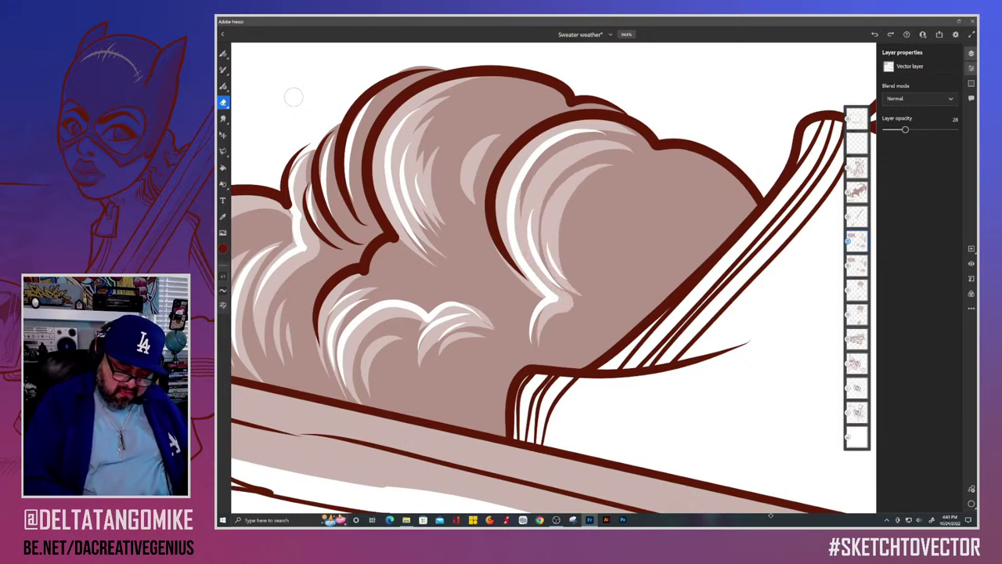
Step: Erase curved highlights from the duplicated tone at the outer hair puff's lower hook and across the large lower puff
left_click_drag(584, 313, 556, 349)
mouse_move(645, 216)
left_mouse_down()
mouse_move(667, 199)
mouse_move(744, 186)
mouse_move(733, 170)
mouse_move(750, 216)
left_mouse_up()
scroll(554, 278, "down", 4)
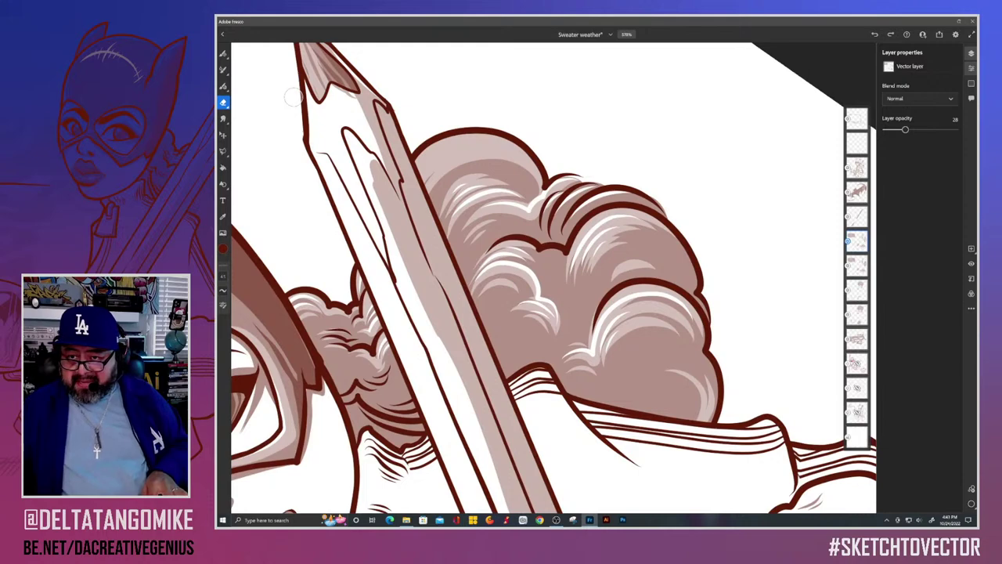
scroll(293, 97, "down", 4)
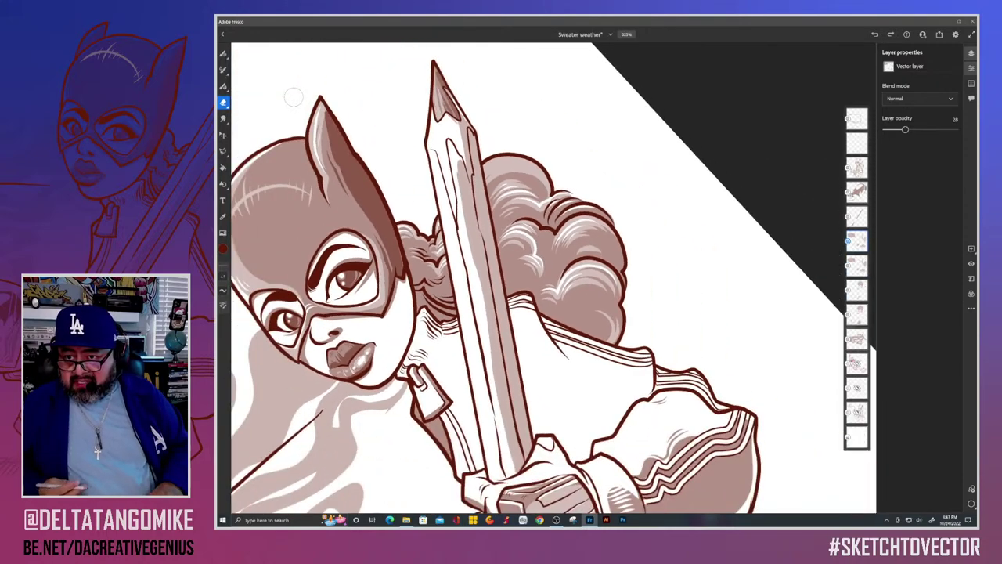
scroll(294, 97, "down", 4)
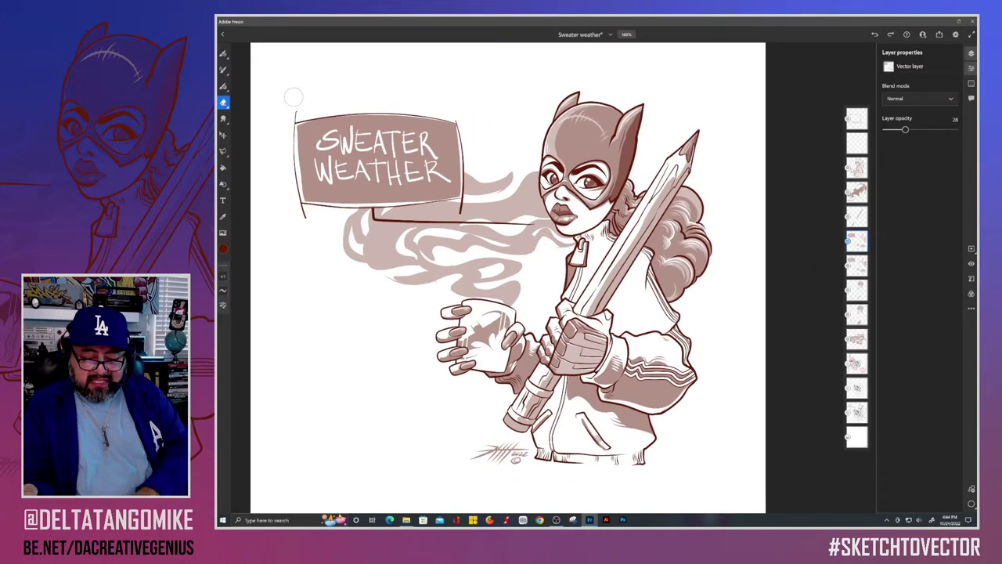
Step: Examine the tonal shading across the whole figure, the face and the collar for areas still needing highlights
scroll(293, 97, "up", 1)
scroll(294, 97, "up", 1)
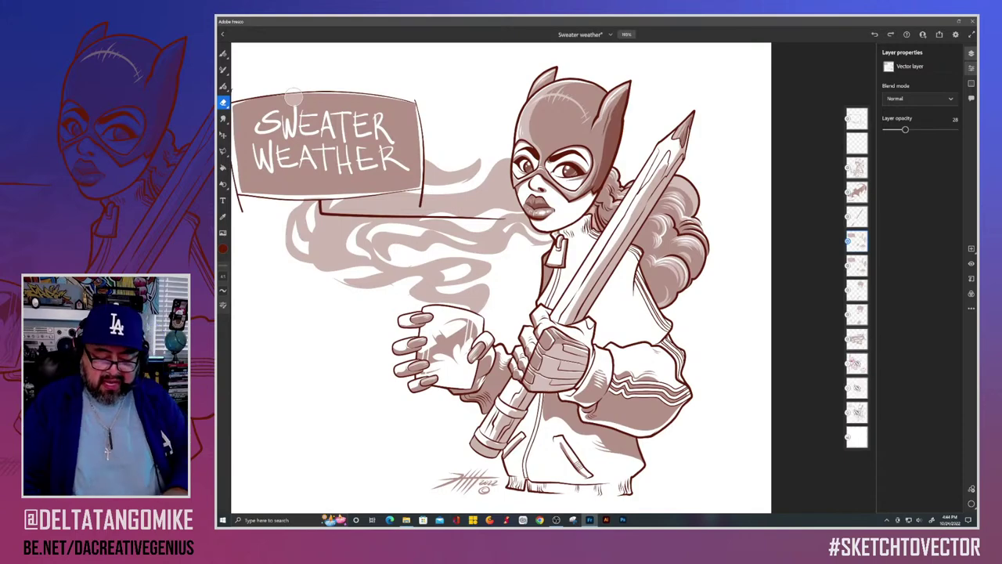
scroll(293, 97, "up", 4)
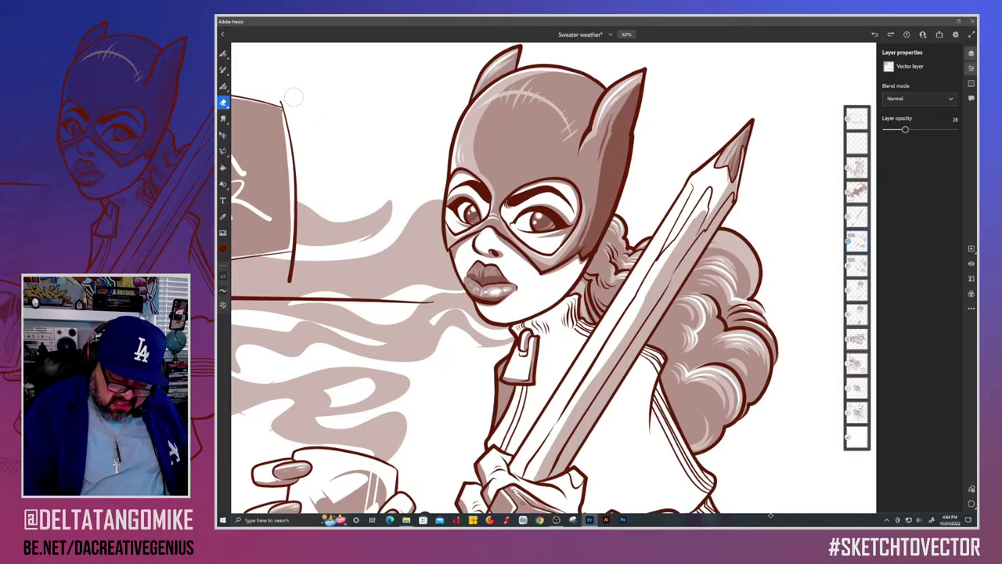
scroll(294, 97, "up", 4)
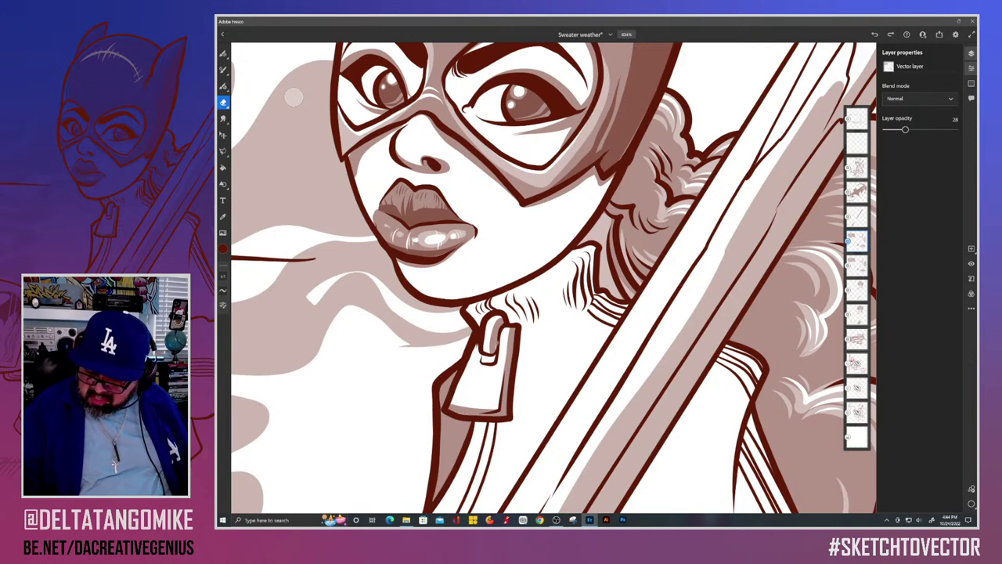
left_click(857, 266)
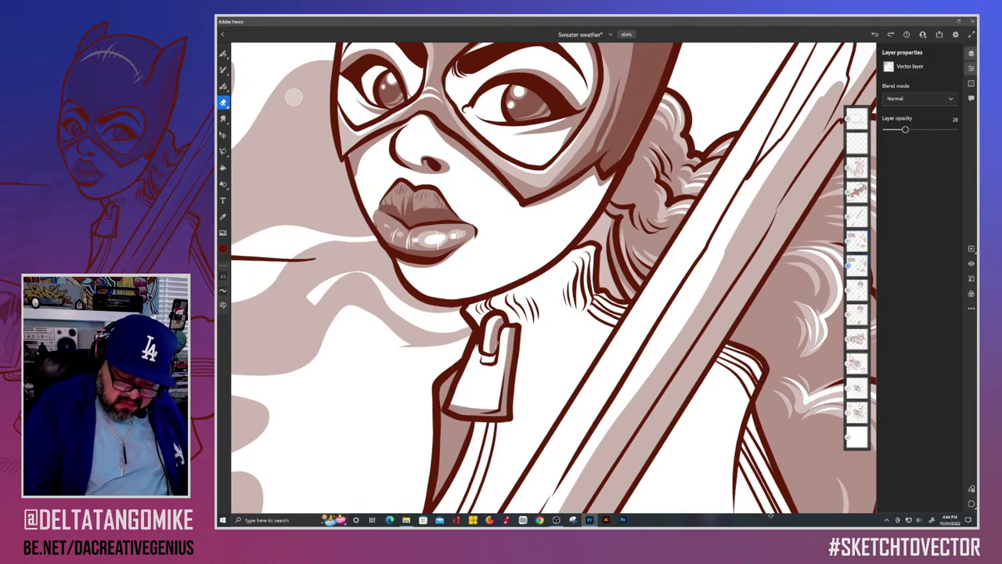
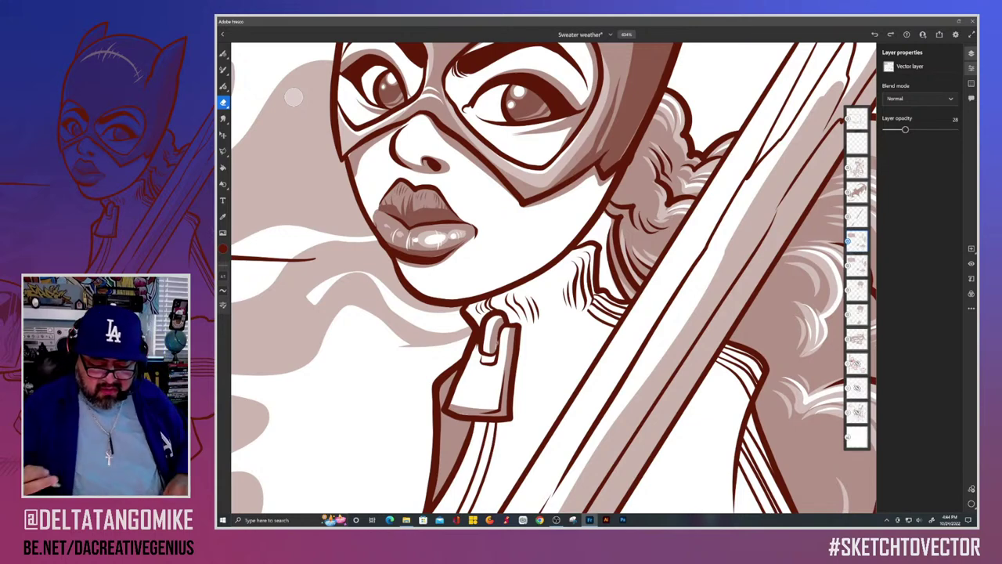
scroll(294, 97, "down", 5)
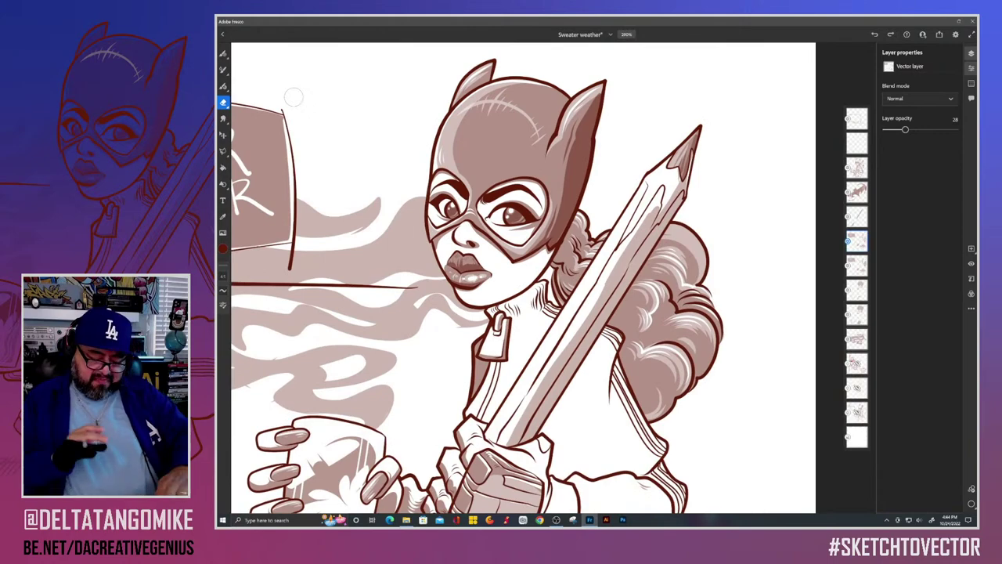
scroll(292, 96, "up", 1)
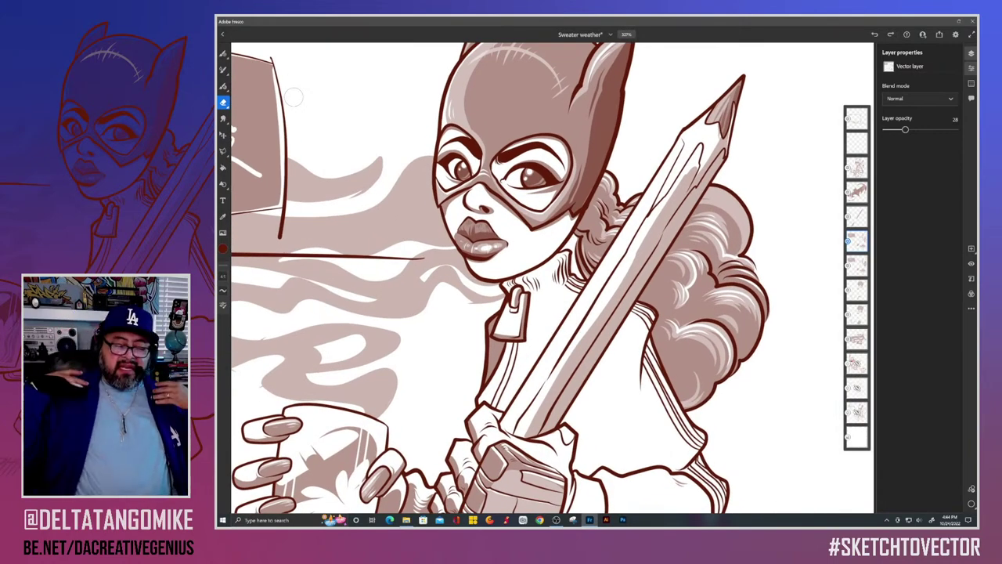
scroll(293, 97, "up", 2)
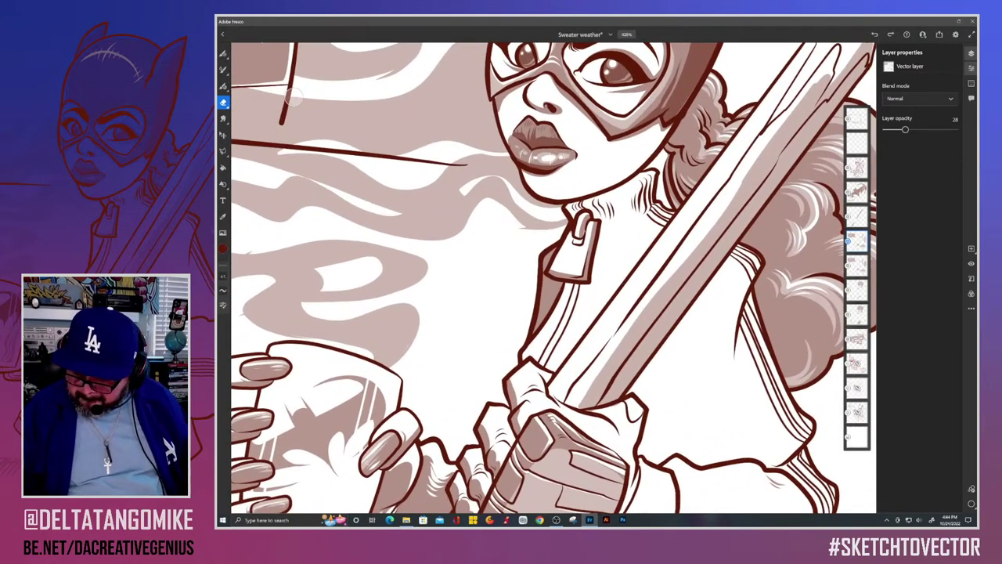
Step: Toggle the duplicated tone layer's visibility for comparison and erase a highlight along the jacket's shaded front edge below the zipper pull
left_click(858, 265)
left_click(857, 241)
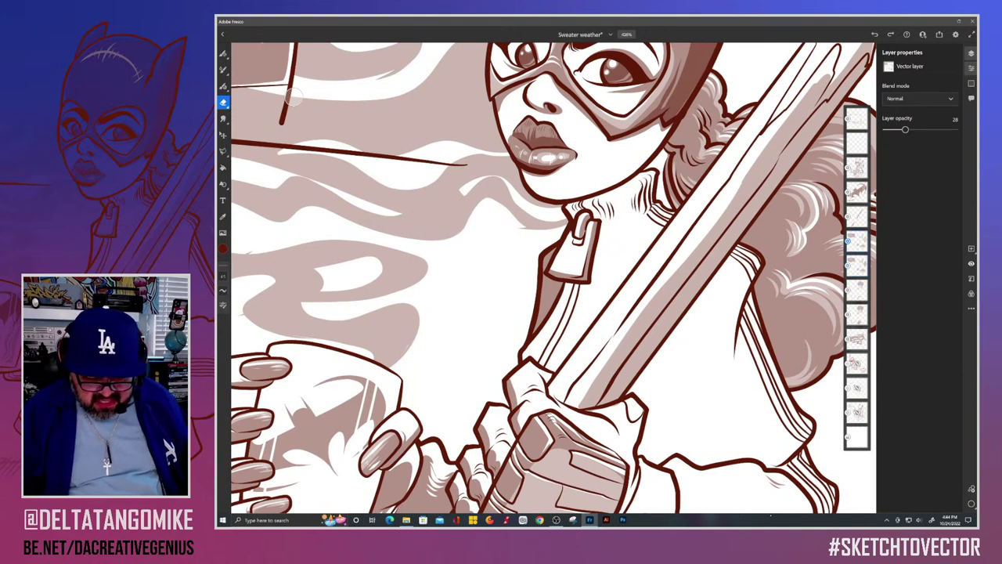
left_click(972, 264)
left_click(972, 264)
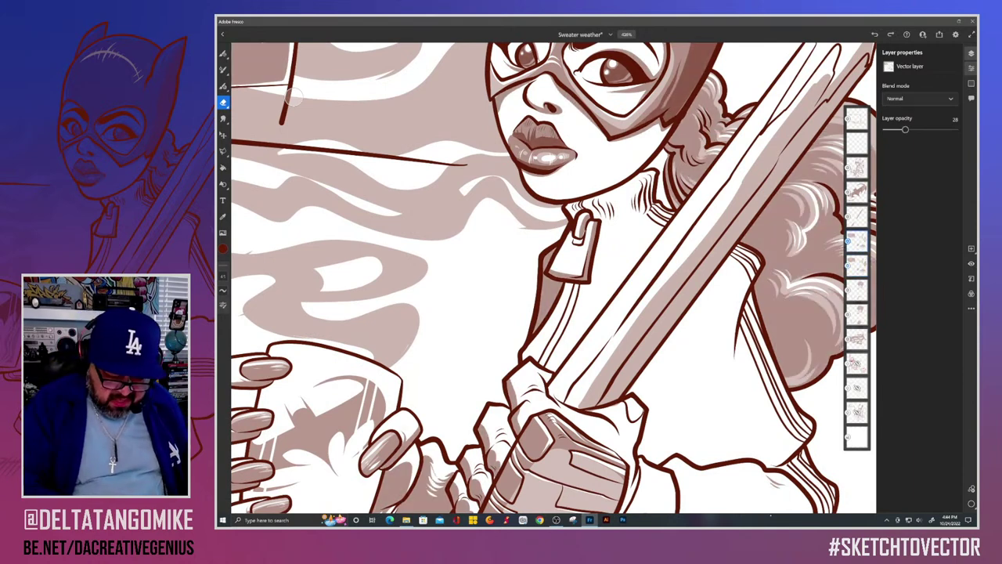
left_click_drag(551, 251, 537, 332)
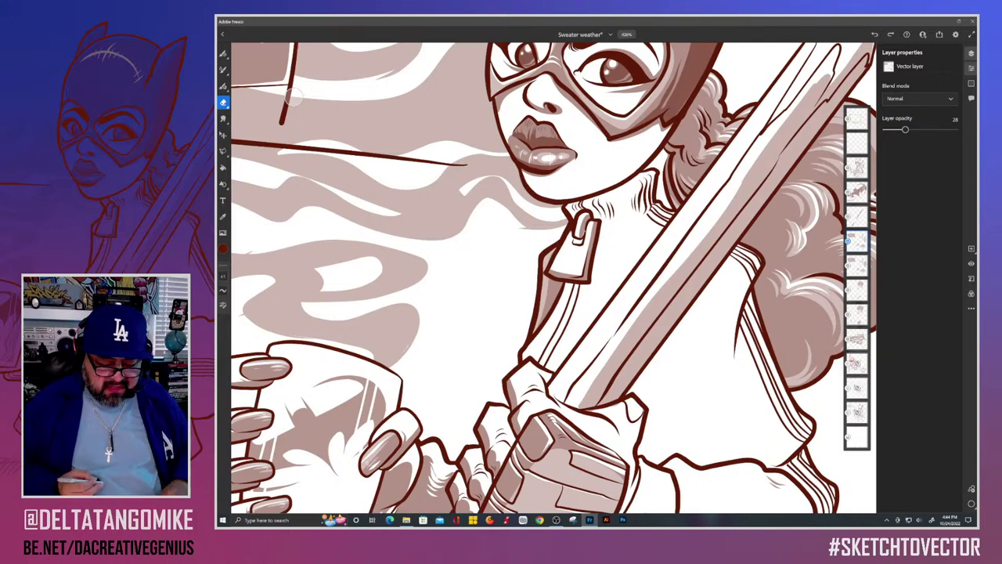
Step: Erase broad curved fold highlights from the duplicated tone on the sleeve cuff behind the cup
scroll(294, 97, "down", 2)
scroll(293, 97, "up", 1)
scroll(294, 94, "up", 2)
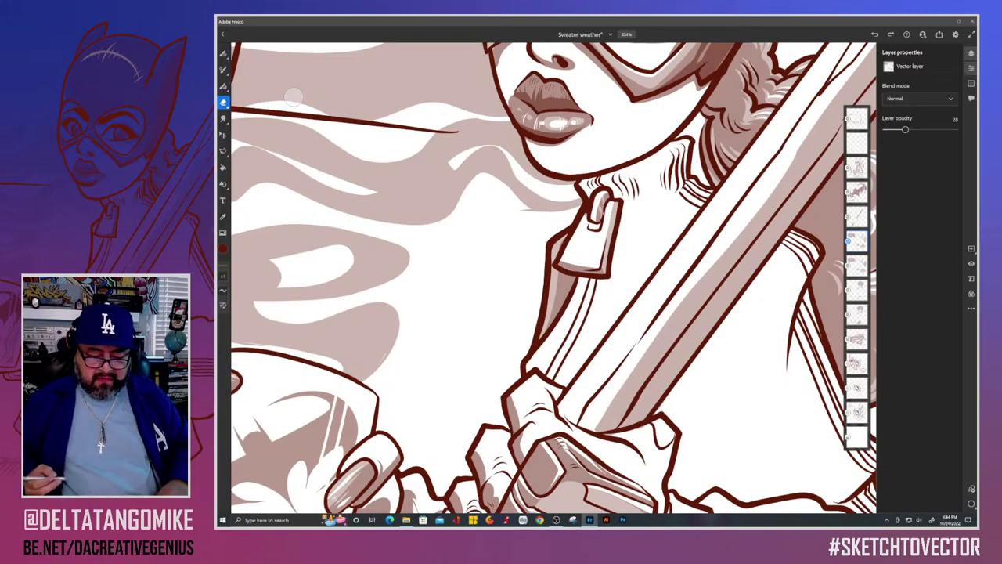
scroll(293, 94, "down", 3)
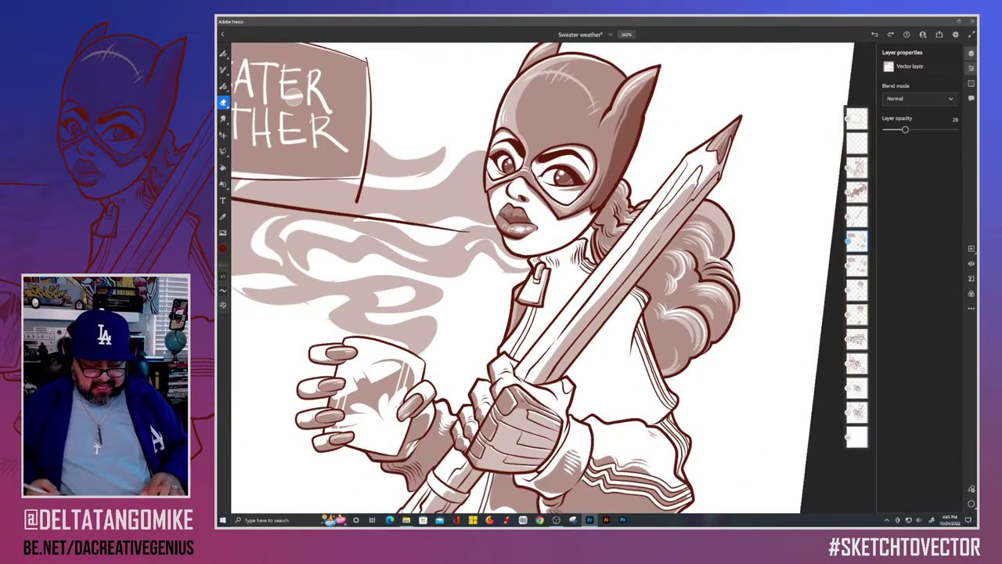
scroll(293, 97, "down", 3)
scroll(294, 97, "up", 3)
scroll(293, 95, "up", 5)
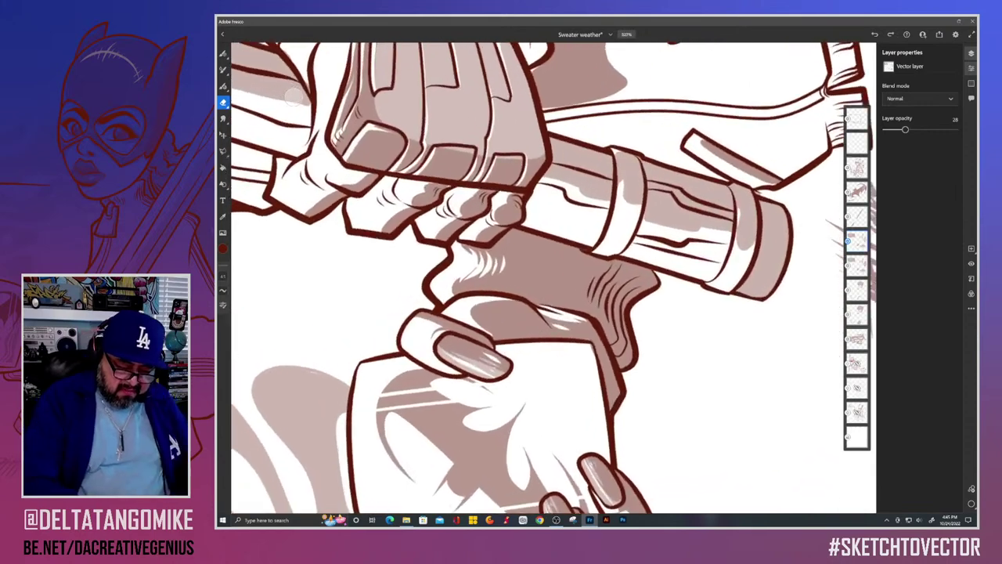
left_click_drag(511, 239, 511, 294)
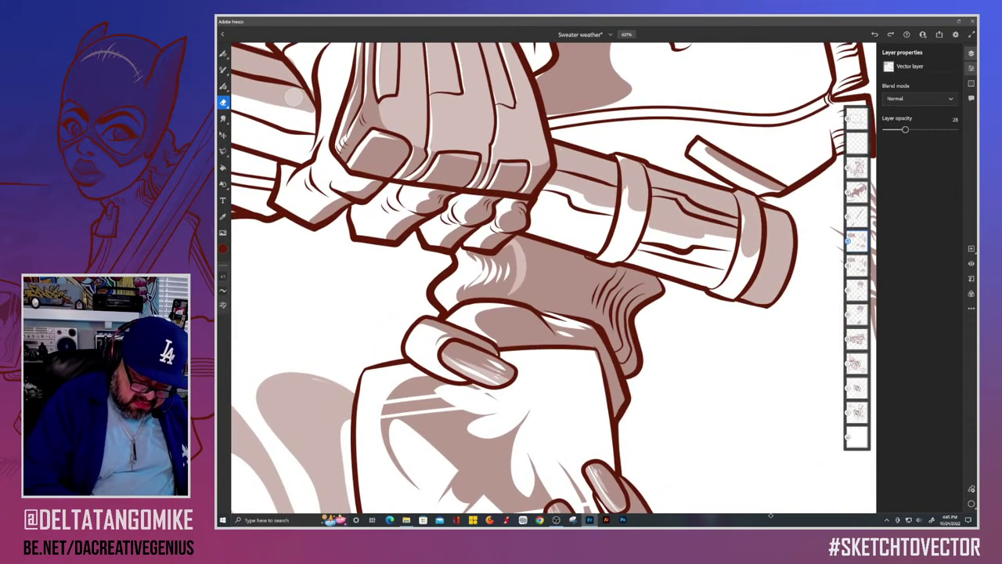
mouse_move(531, 259)
left_mouse_down()
mouse_move(524, 287)
mouse_move(538, 285)
mouse_move(511, 302)
mouse_move(519, 310)
mouse_move(496, 346)
mouse_move(485, 335)
left_mouse_up()
left_click_drag(485, 309, 478, 329)
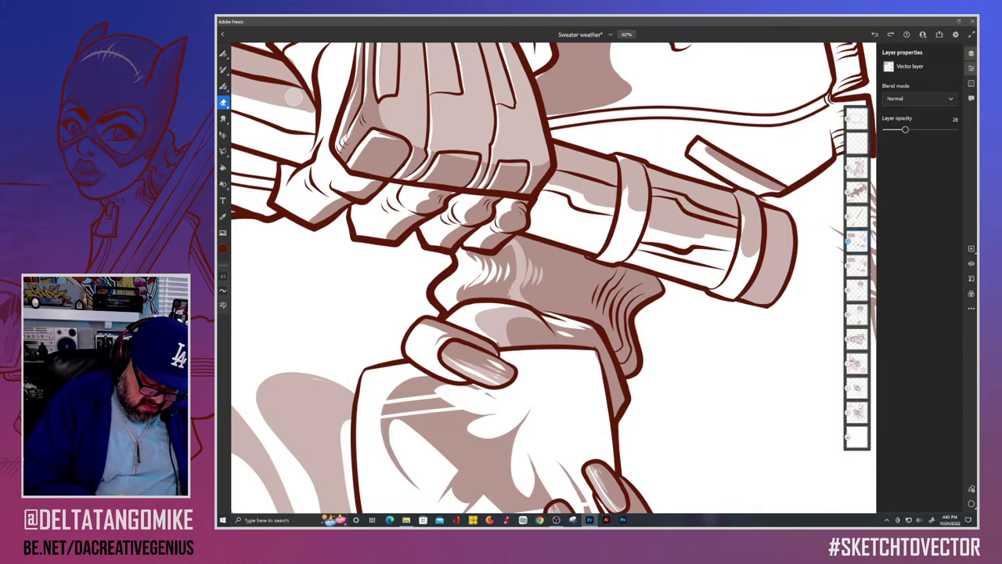
Step: Erase short tapered strands from the duplicated tone along the upper and lower ends of the cuff's white fold strokes
left_click_drag(517, 251, 514, 278)
left_click_drag(515, 248, 506, 274)
mouse_move(507, 247)
left_mouse_down()
mouse_move(500, 279)
mouse_move(489, 271)
left_mouse_up()
left_click_drag(491, 255, 479, 270)
left_click_drag(481, 255, 475, 262)
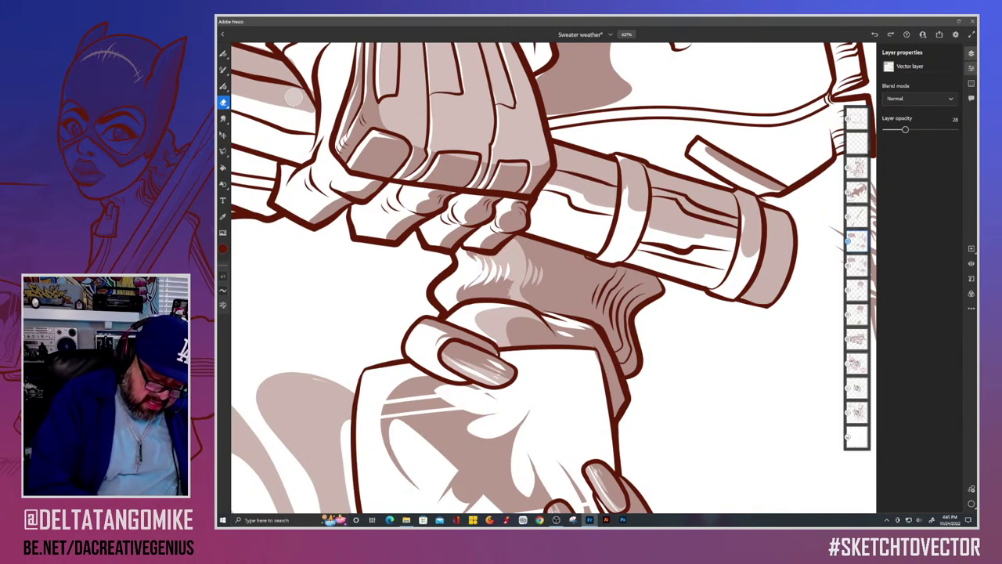
left_click_drag(508, 300, 513, 280)
left_click_drag(503, 299, 504, 277)
left_click_drag(492, 300, 493, 278)
mouse_move(478, 299)
left_mouse_down()
mouse_move(488, 277)
mouse_move(481, 282)
left_mouse_up()
mouse_move(465, 300)
left_mouse_down()
mouse_move(476, 281)
mouse_move(461, 301)
left_mouse_up()
left_click_drag(467, 285, 456, 302)
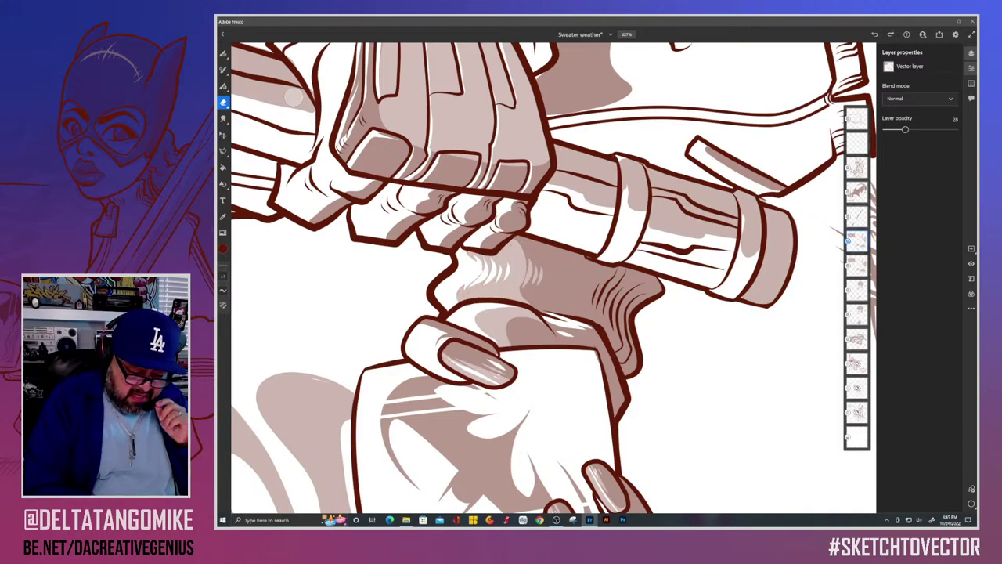
Step: Undo the last two eraser strokes around the cup hand
scroll(554, 278, "down", 5)
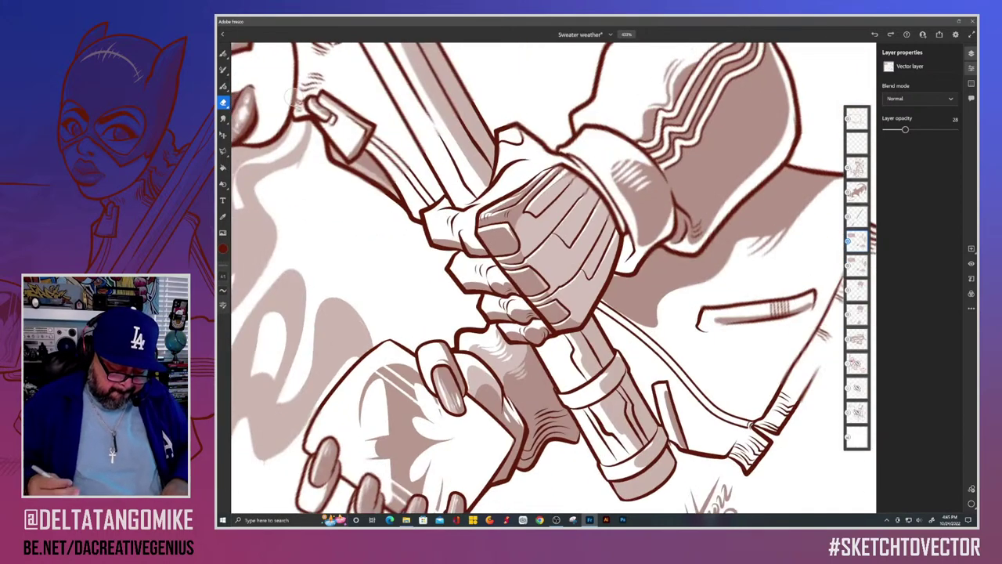
scroll(554, 278, "up", 5)
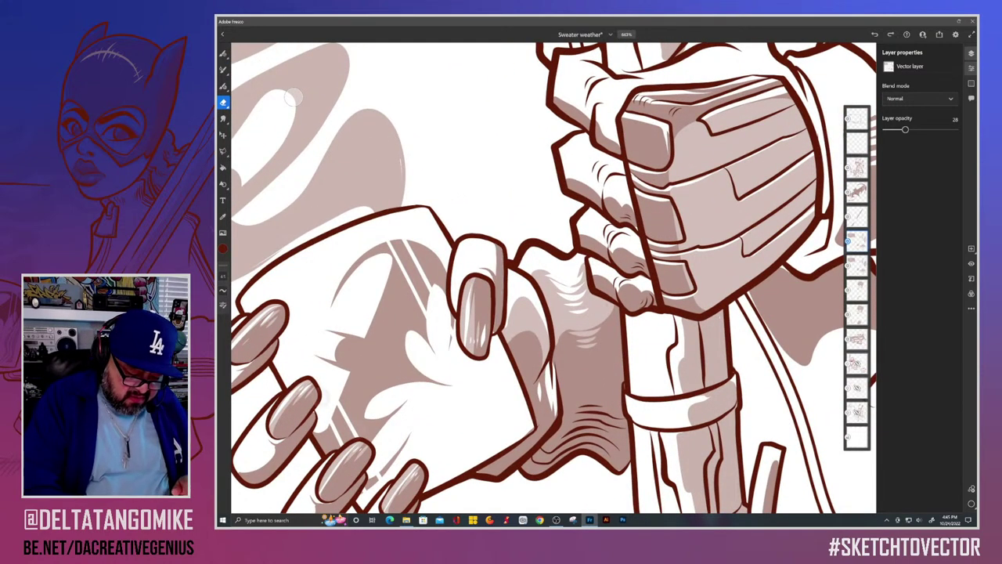
key("ctrl+z")
key("ctrl+z")
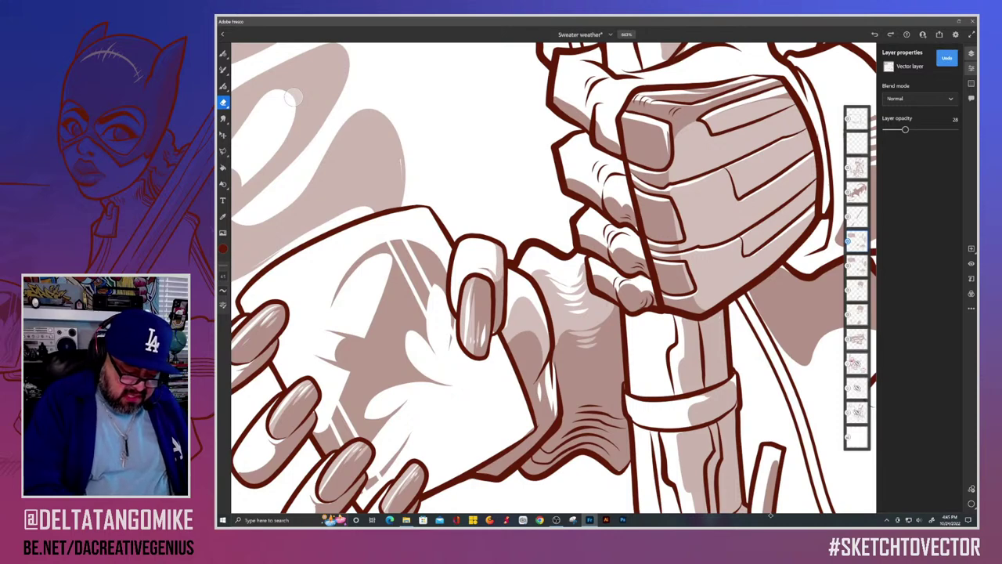
Step: Erase soft highlights from the duplicated tone in the shaded areas of the fingers wrapped around the cup
scroll(293, 97, "down", 3)
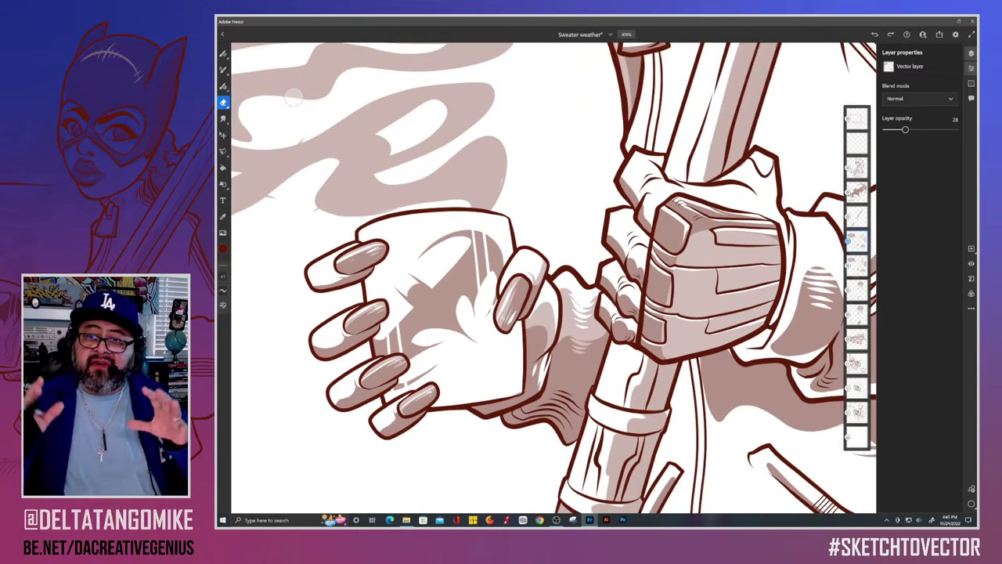
scroll(293, 97, "down", 2)
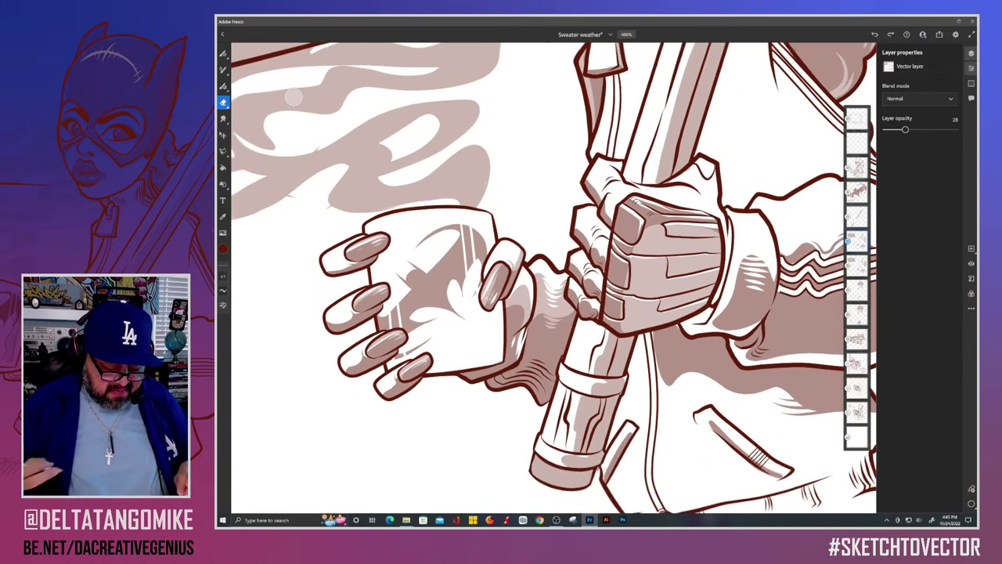
scroll(294, 97, "up", 5)
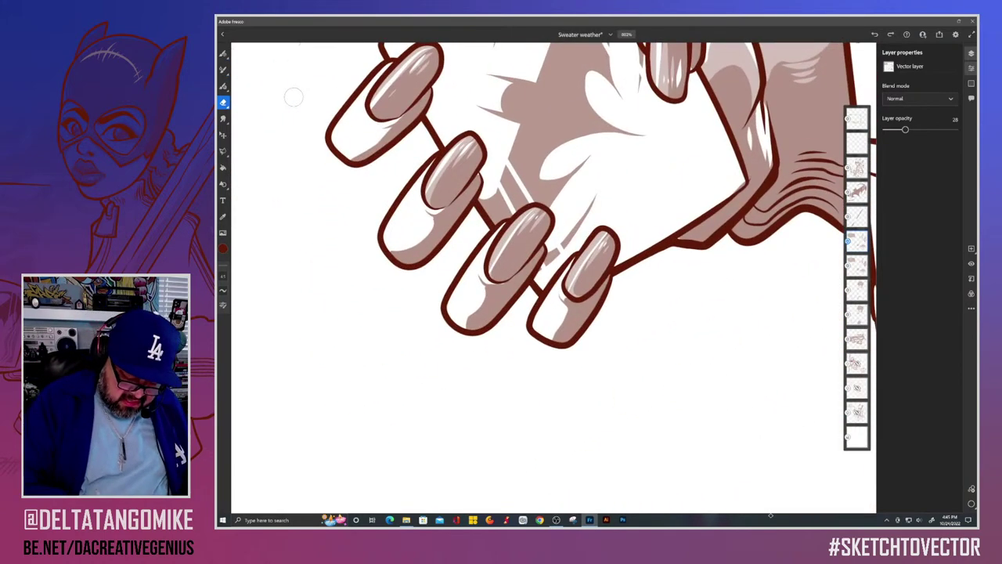
mouse_move(568, 300)
left_mouse_down()
mouse_move(555, 342)
mouse_move(568, 319)
mouse_move(564, 342)
left_mouse_up()
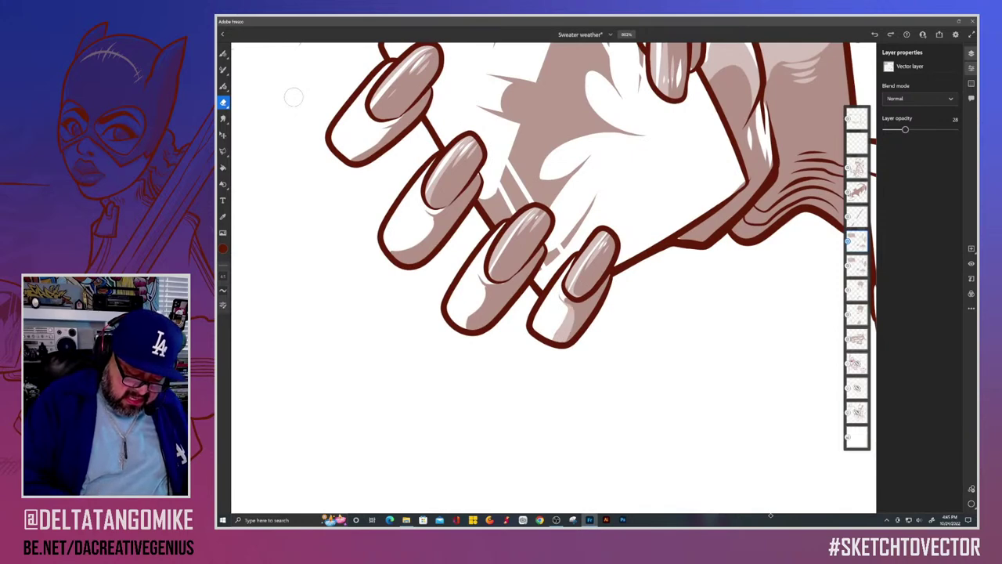
mouse_move(485, 284)
left_mouse_down()
mouse_move(468, 326)
mouse_move(492, 290)
left_mouse_up()
left_click_drag(473, 335, 601, 450)
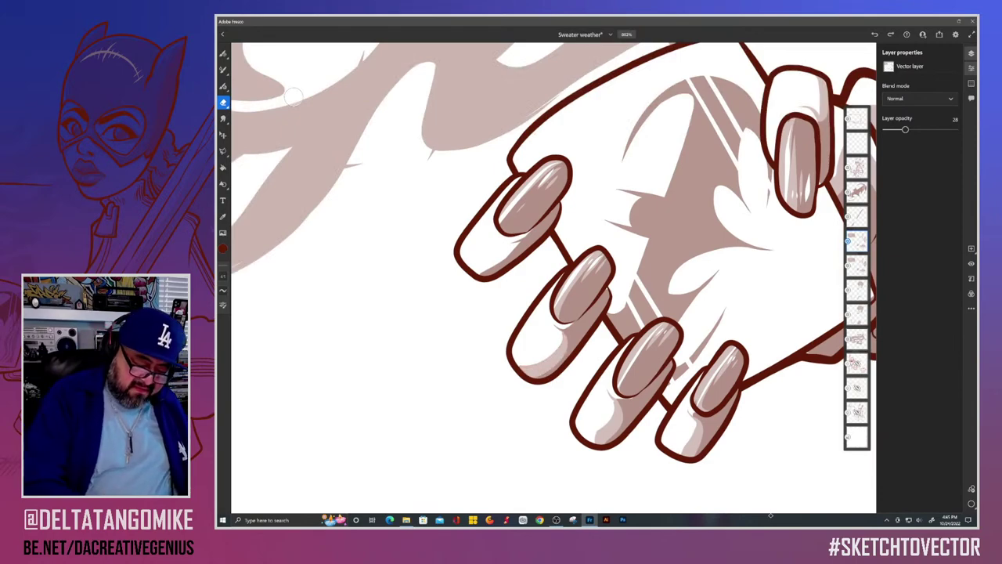
left_click_drag(514, 251, 482, 273)
Step: Erase thin highlights from the duplicated tone along the outer edge of the cup-hand cuff and the adjoining shaded palm
scroll(294, 97, "down", 6)
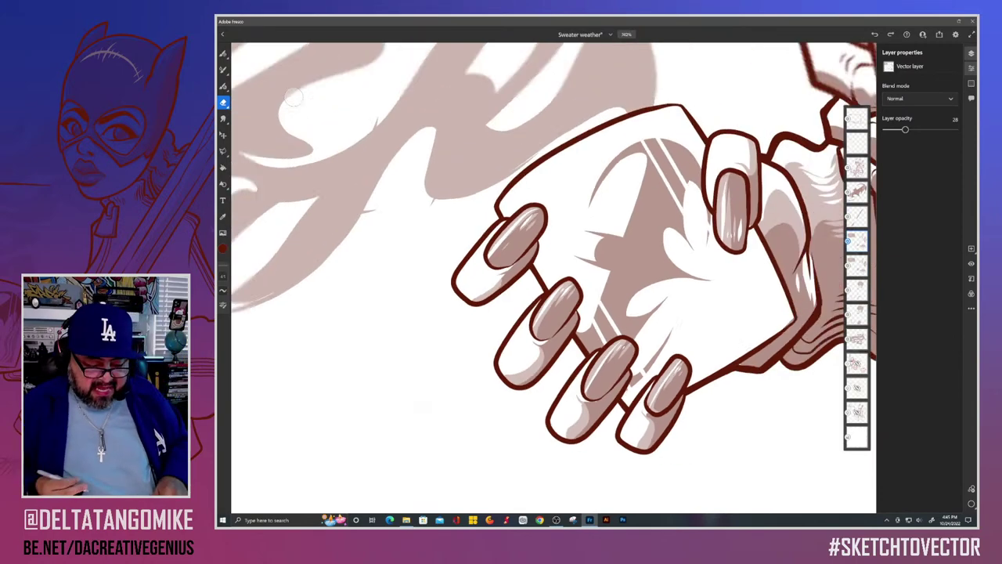
scroll(293, 97, "up", 2)
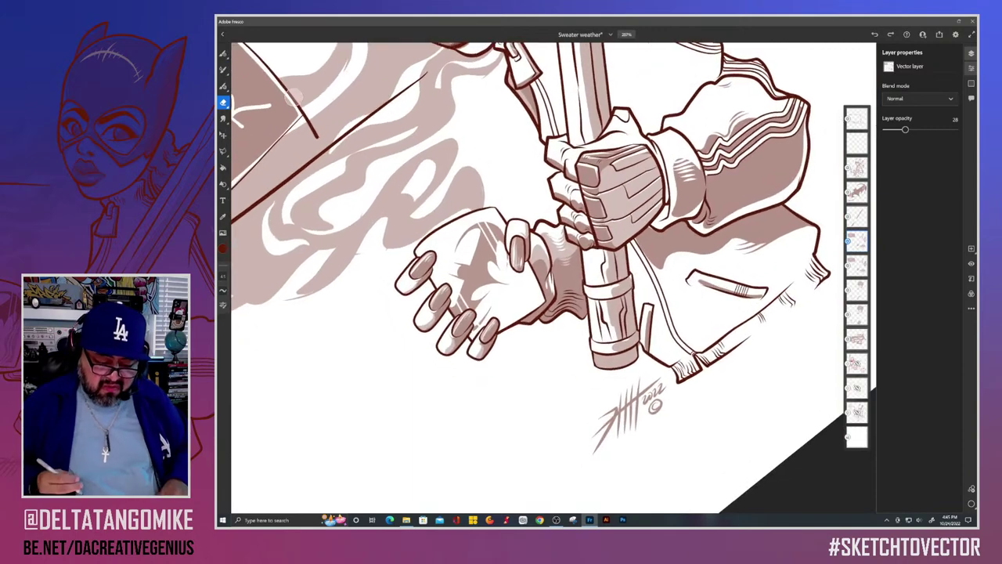
scroll(294, 97, "up", 4)
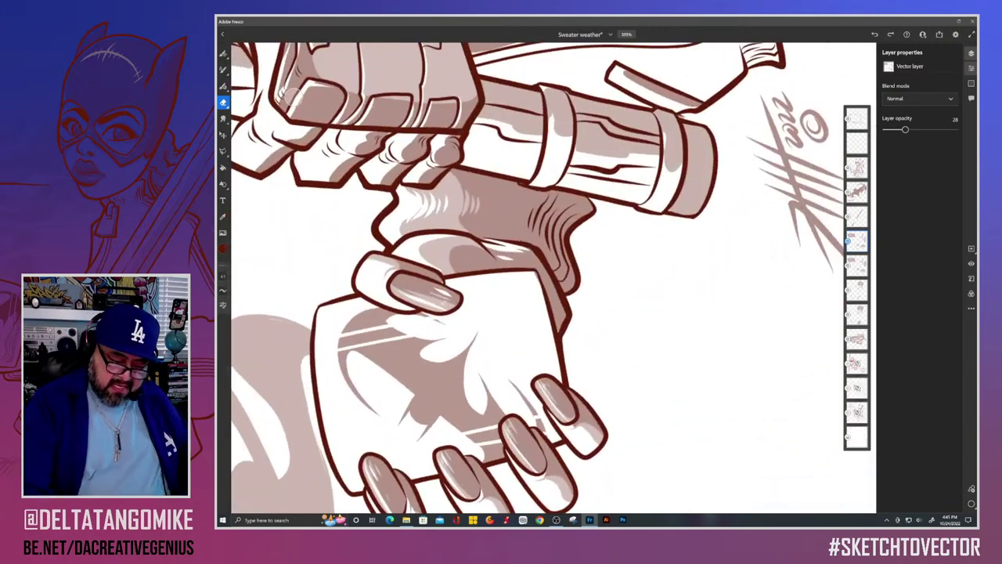
mouse_move(591, 202)
left_mouse_down()
mouse_move(570, 252)
mouse_move(563, 330)
left_mouse_up()
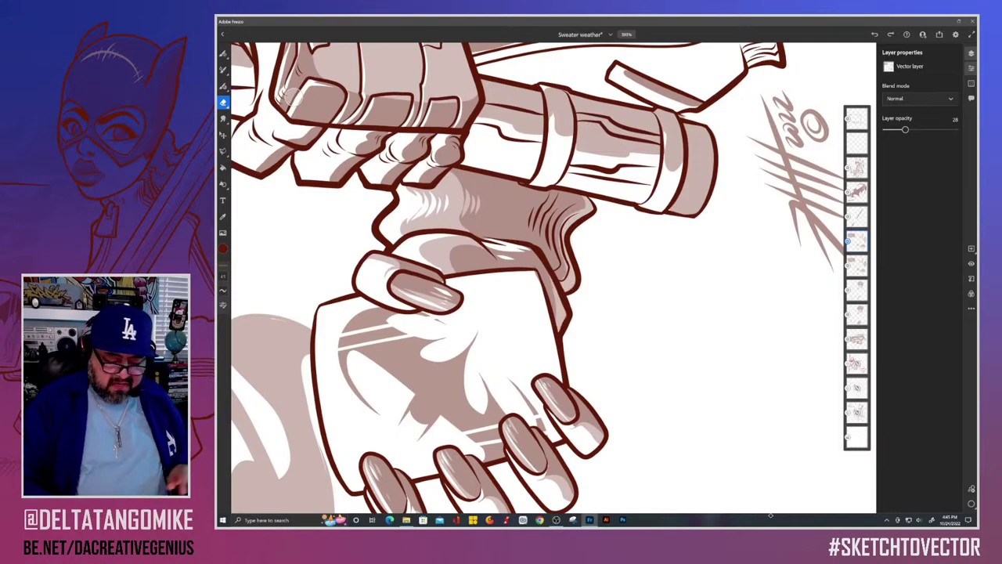
scroll(294, 98, "down", 4)
scroll(294, 96, "up", 5)
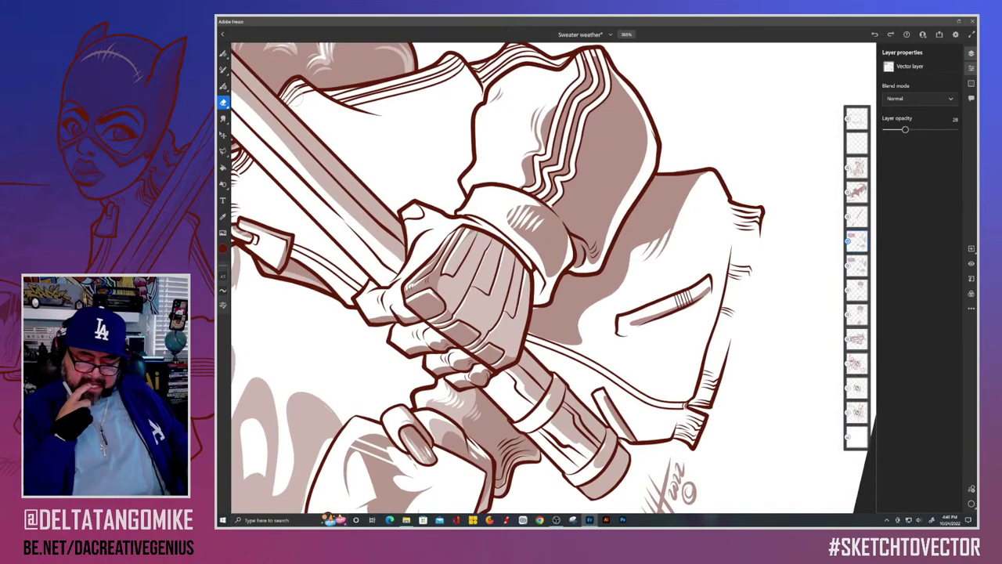
scroll(294, 97, "down", 2)
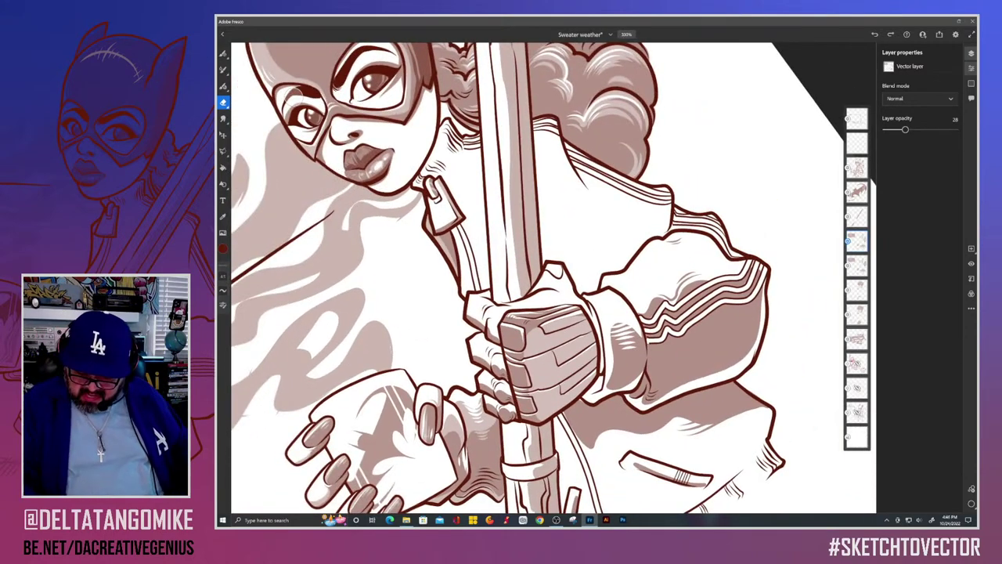
left_click_drag(738, 385, 709, 423)
left_click_drag(747, 393, 722, 416)
key("ctrl+z")
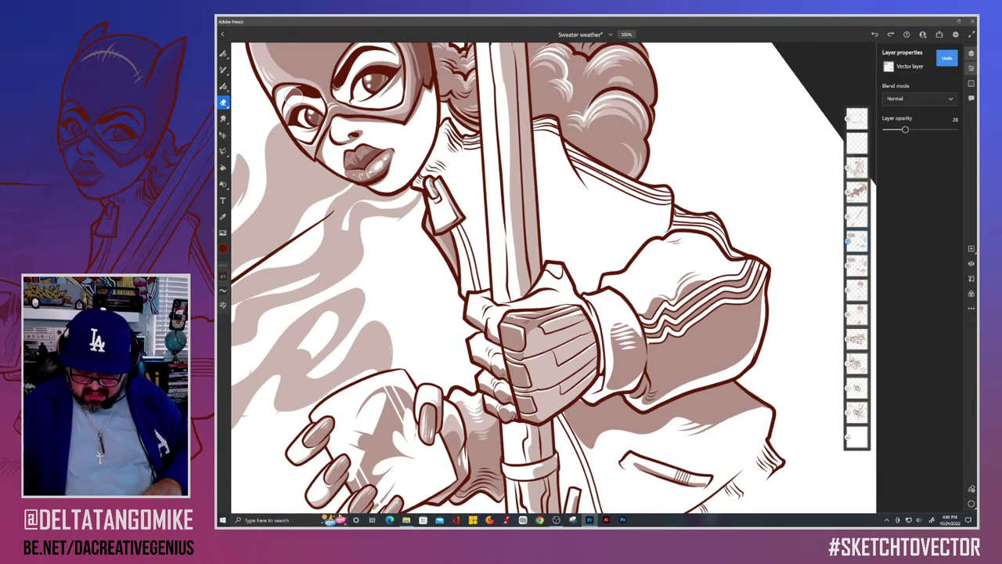
Step: Erase tapered highlights from the duplicated tone on the jacket body below the sleeve and along that shadow's lower edge
scroll(470, 298, "up", 3)
left_click_drag(743, 326, 818, 249)
mouse_move(725, 329)
left_mouse_down()
mouse_move(799, 246)
mouse_move(748, 333)
mouse_move(825, 249)
left_mouse_up()
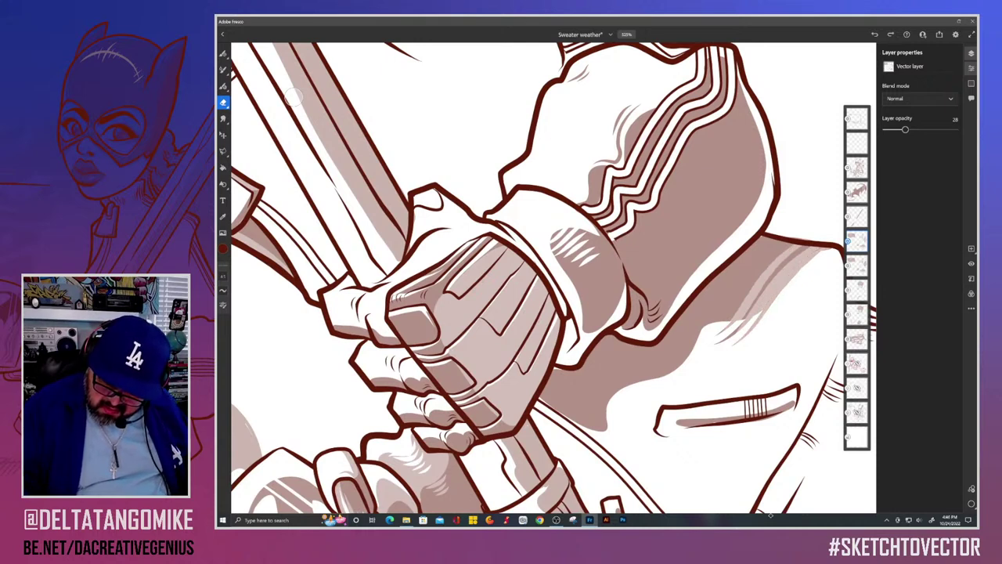
mouse_move(731, 315)
left_mouse_down()
mouse_move(779, 253)
mouse_move(759, 260)
left_mouse_up()
mouse_move(734, 332)
left_mouse_down()
mouse_move(742, 324)
mouse_move(571, 427)
mouse_move(548, 403)
left_mouse_up()
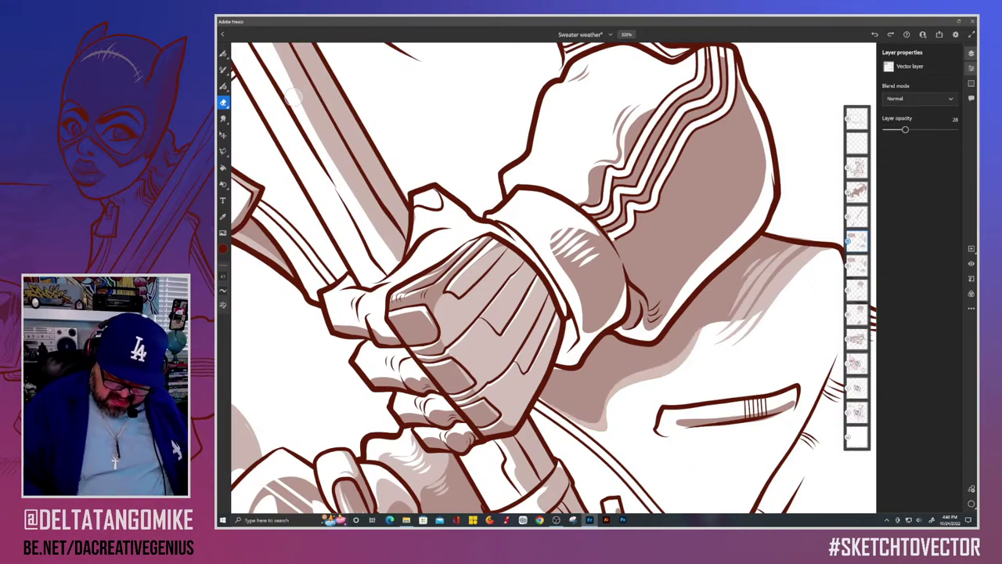
scroll(477, 336, "down", 10)
scroll(478, 313, "up", 5)
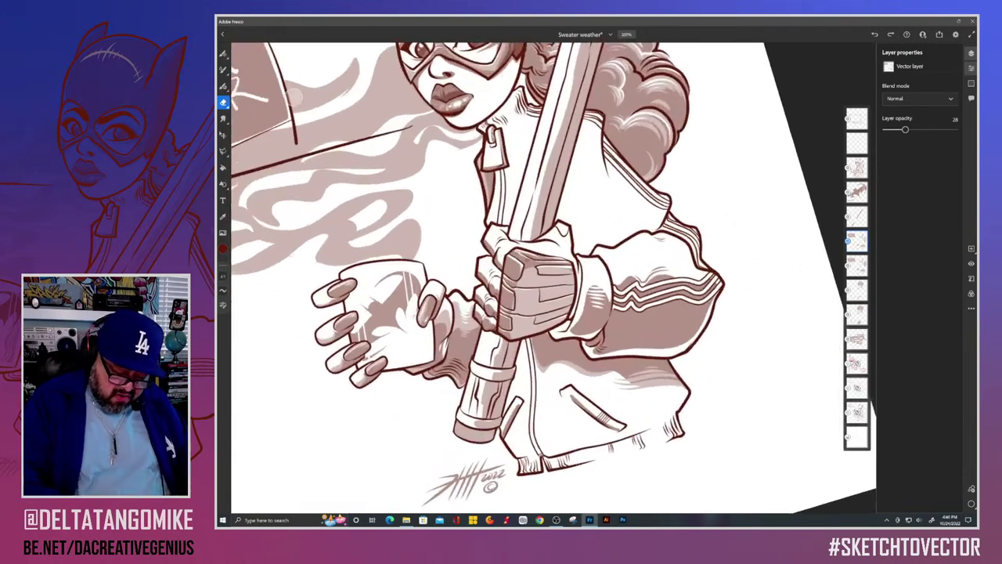
mouse_move(541, 335)
left_mouse_down()
mouse_move(546, 367)
mouse_move(550, 335)
left_mouse_up()
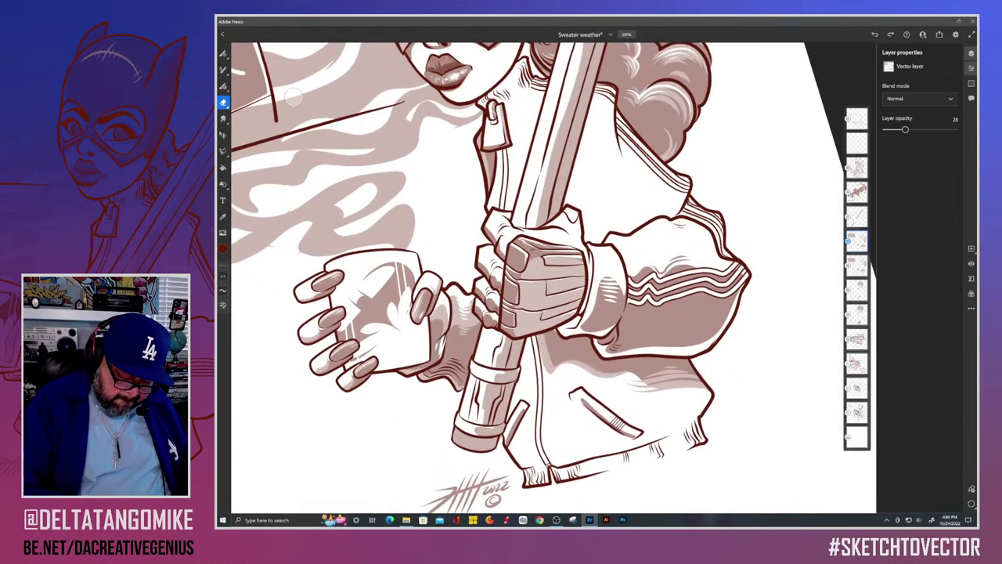
left_click_drag(715, 301, 696, 336)
key("ctrl+z")
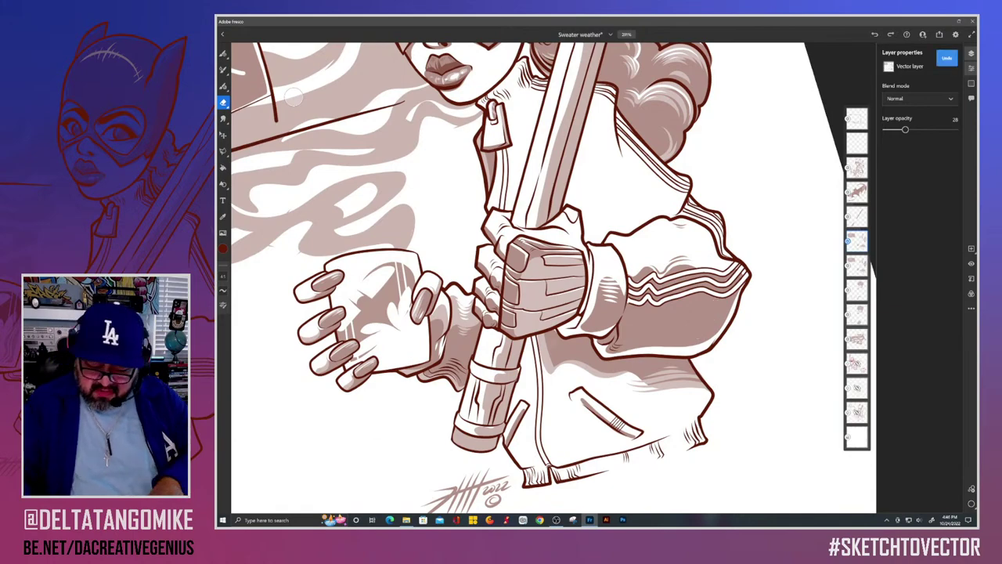
Step: Erase highlights from the duplicated tone along the sleeve's lower outer edge, the folds beside the cuff and the cuff itself
scroll(293, 96, "up", 3)
mouse_move(645, 100)
left_mouse_down()
mouse_move(652, 180)
mouse_move(596, 255)
mouse_move(567, 267)
left_mouse_up()
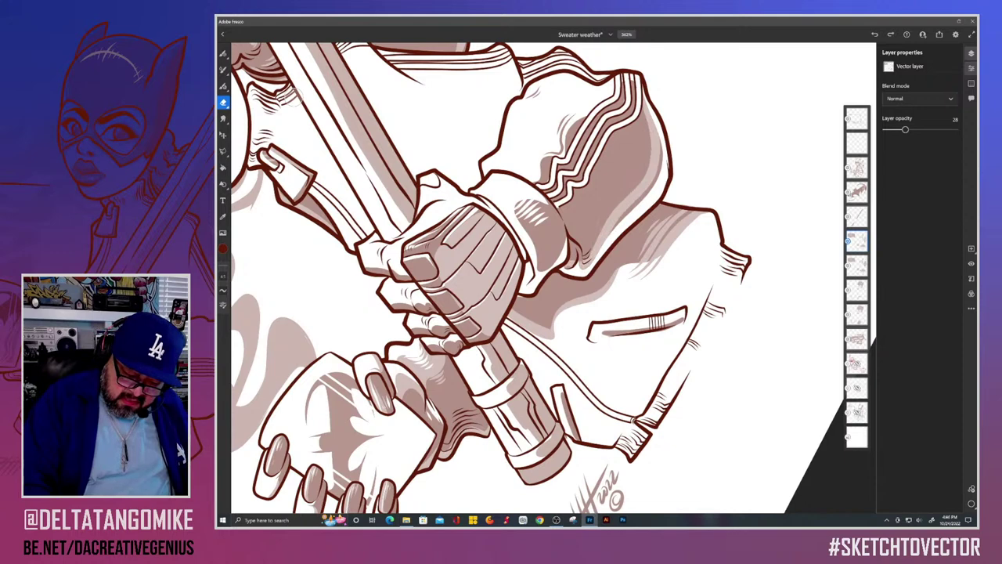
mouse_move(612, 233)
left_mouse_down()
mouse_move(662, 139)
mouse_move(654, 186)
left_mouse_up()
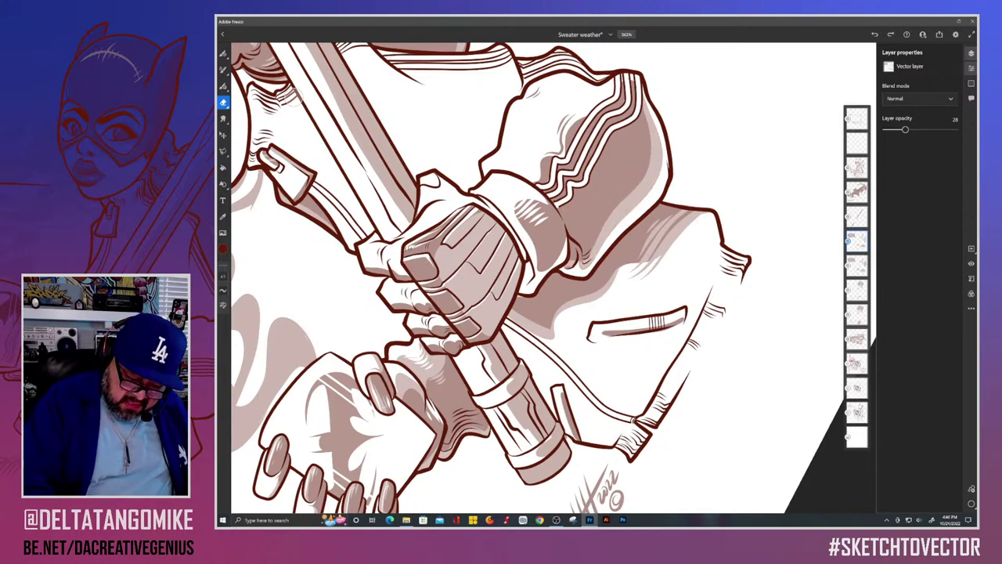
mouse_move(572, 235)
left_mouse_down()
mouse_move(582, 251)
mouse_move(595, 237)
mouse_move(583, 261)
mouse_move(577, 250)
left_mouse_up()
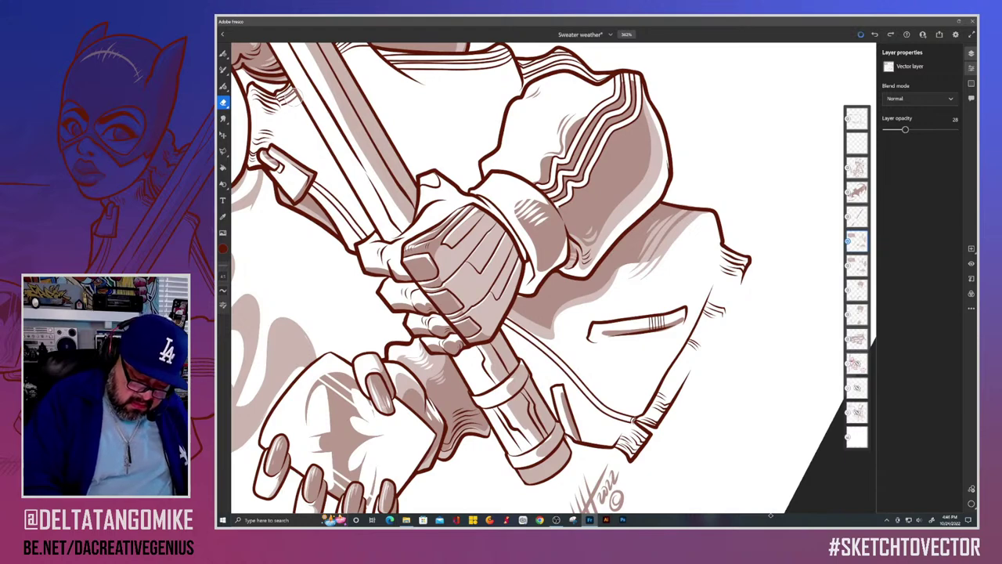
mouse_move(566, 241)
left_mouse_down()
mouse_move(543, 271)
mouse_move(540, 230)
mouse_move(524, 226)
mouse_move(536, 212)
mouse_move(521, 223)
mouse_move(515, 212)
left_mouse_up()
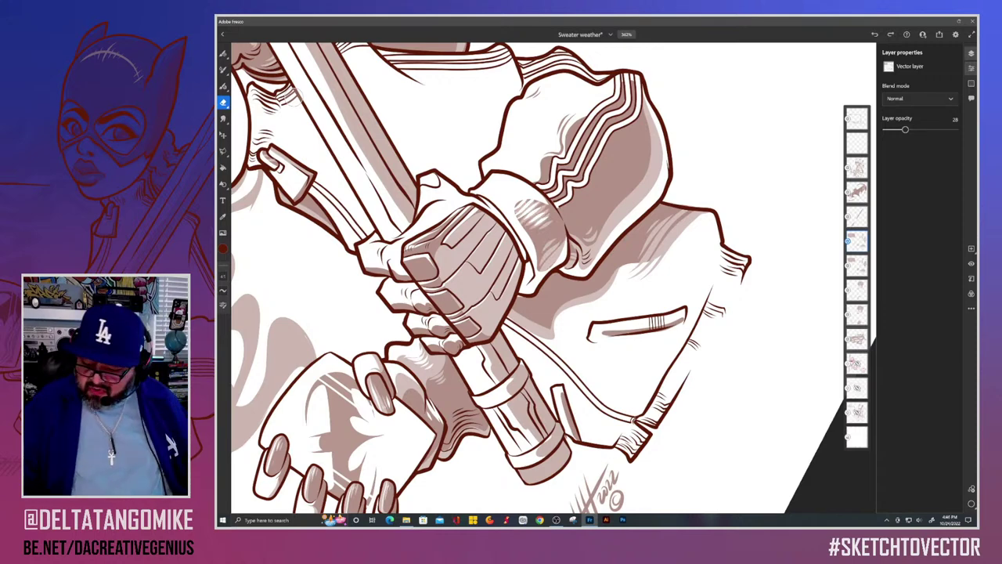
Step: Draw and fill a jagged shadow between the pencil and upper sleeve on the duplicated tone layer, adding thin tapered strokes along its edge
left_click(856, 168)
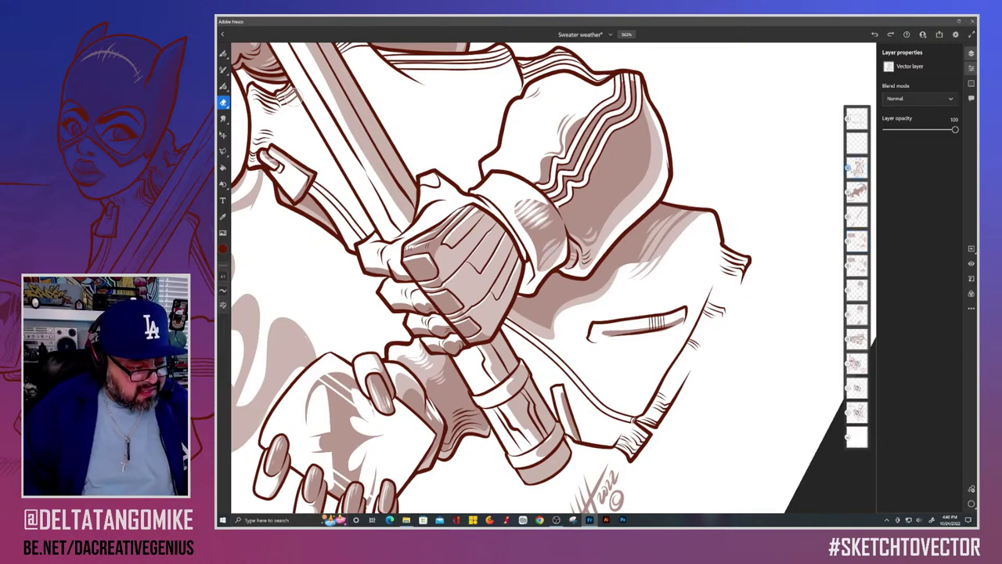
left_click(223, 86)
scroll(553, 278, "up", 1)
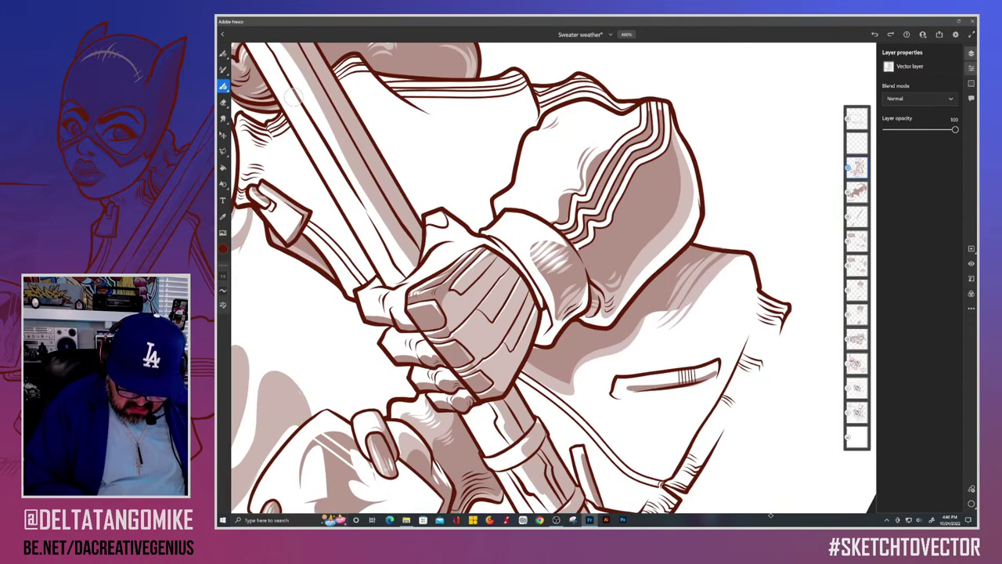
scroll(294, 97, "down", 3)
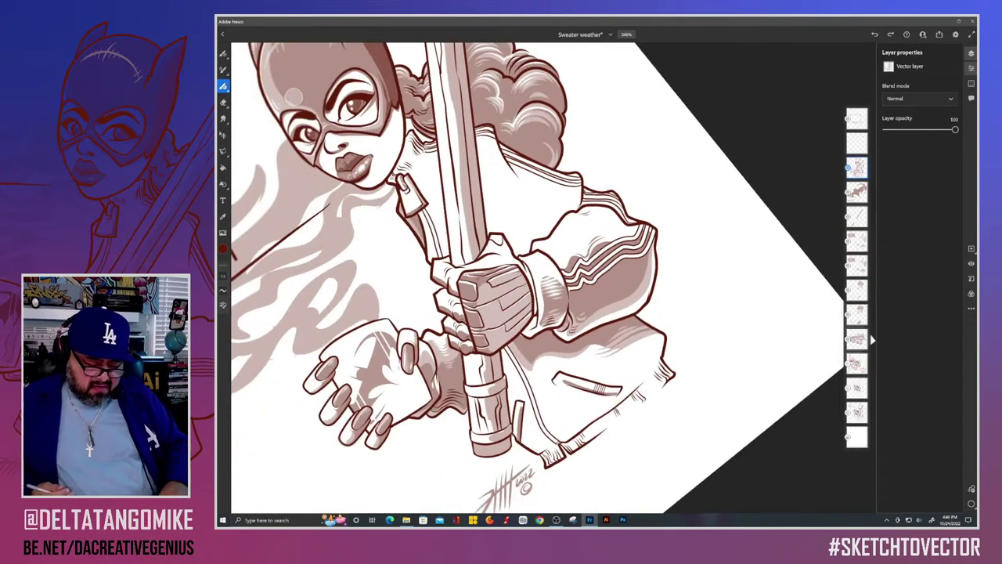
scroll(294, 97, "down", 5)
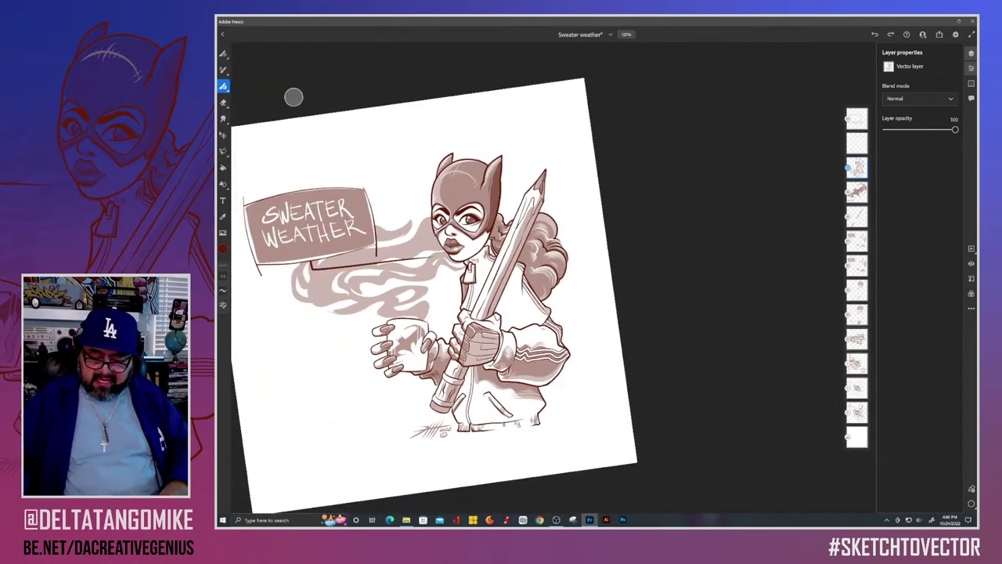
scroll(294, 97, "up", 5)
left_click(856, 241)
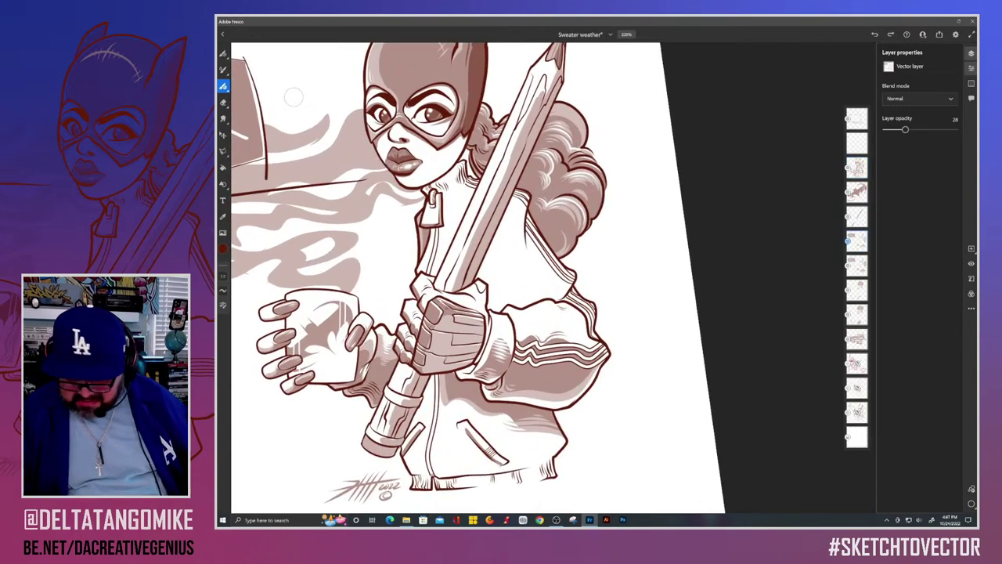
left_click(972, 264)
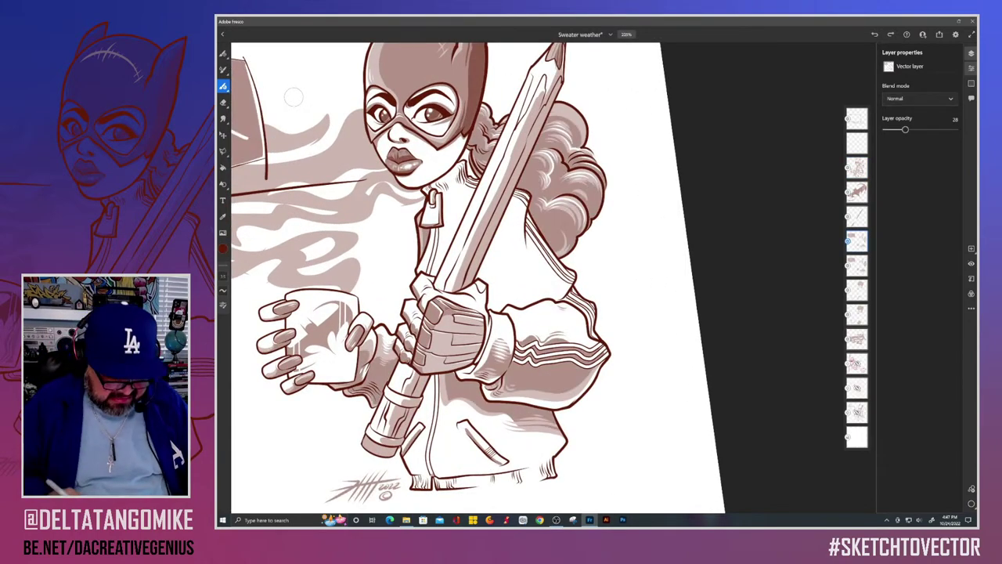
scroll(294, 97, "up", 5)
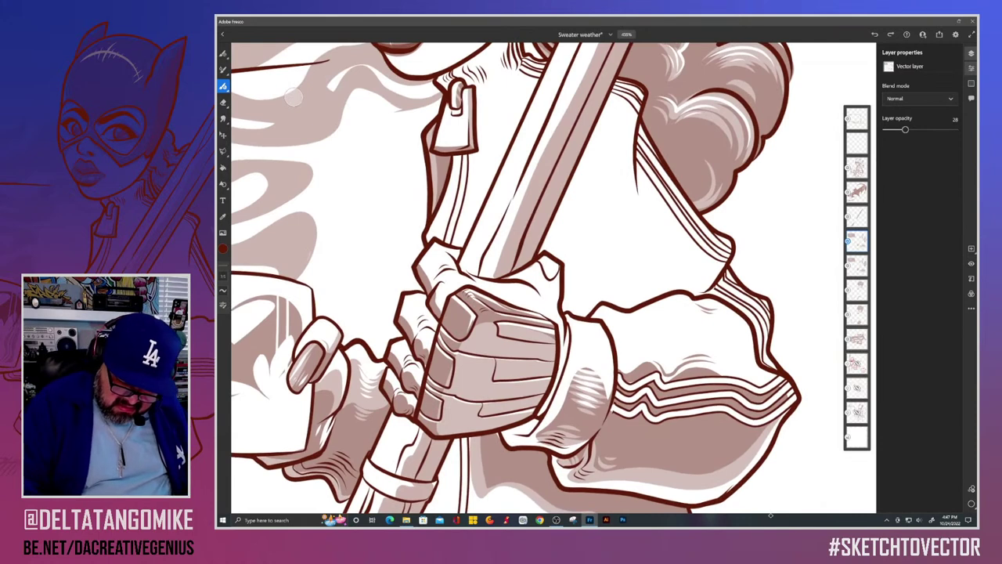
mouse_move(654, 296)
left_mouse_down()
mouse_move(624, 232)
mouse_move(565, 202)
mouse_move(543, 253)
mouse_move(563, 274)
mouse_move(566, 311)
mouse_move(647, 299)
mouse_move(656, 288)
left_mouse_up()
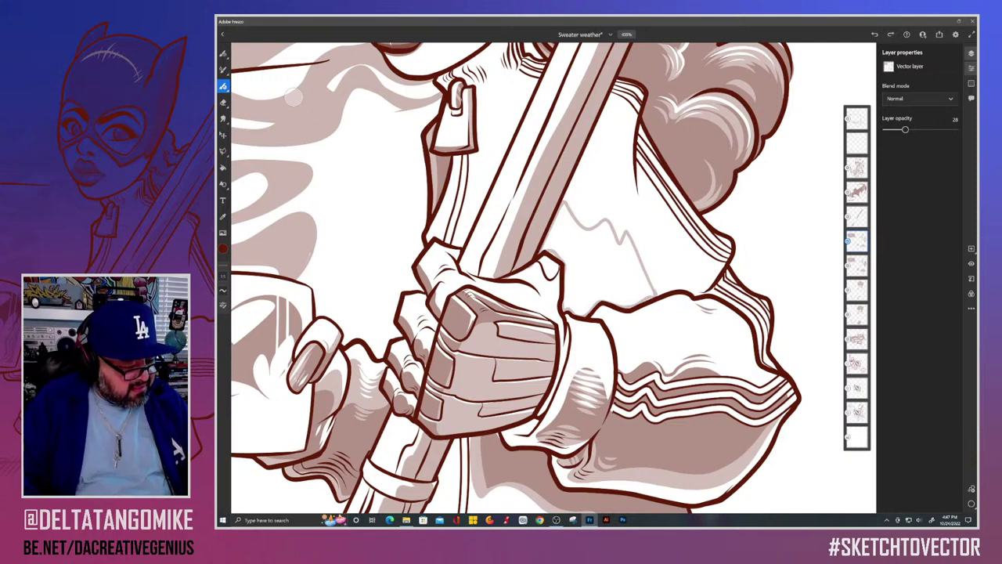
left_click(224, 168)
left_click(607, 258)
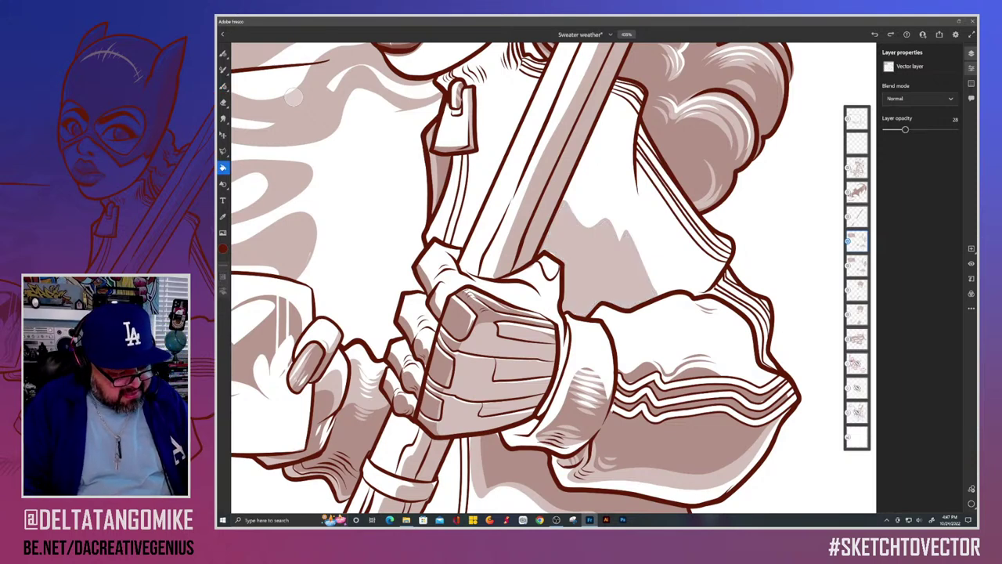
key("b")
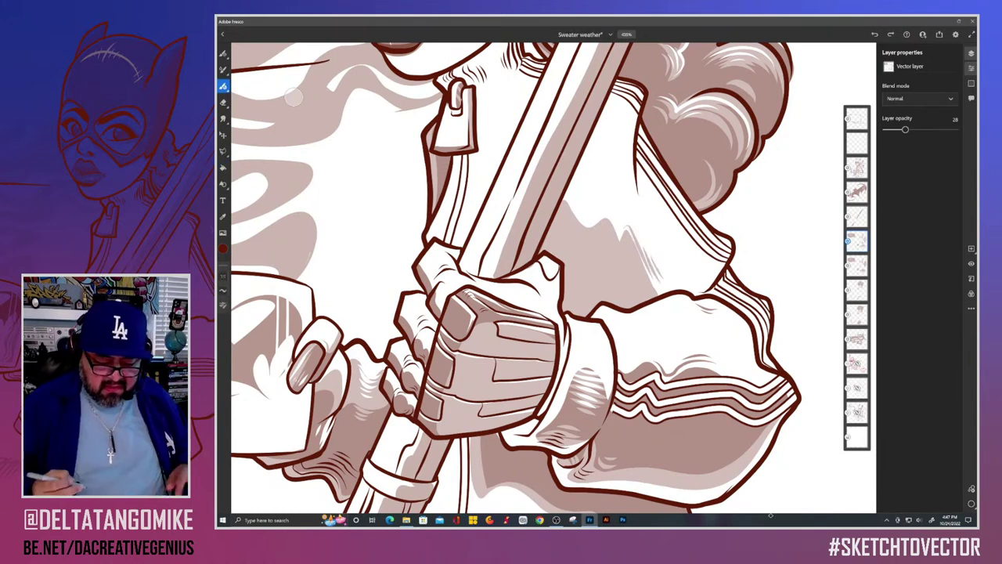
Step: Review the whole illustration and save the document
scroll(294, 97, "down", 5)
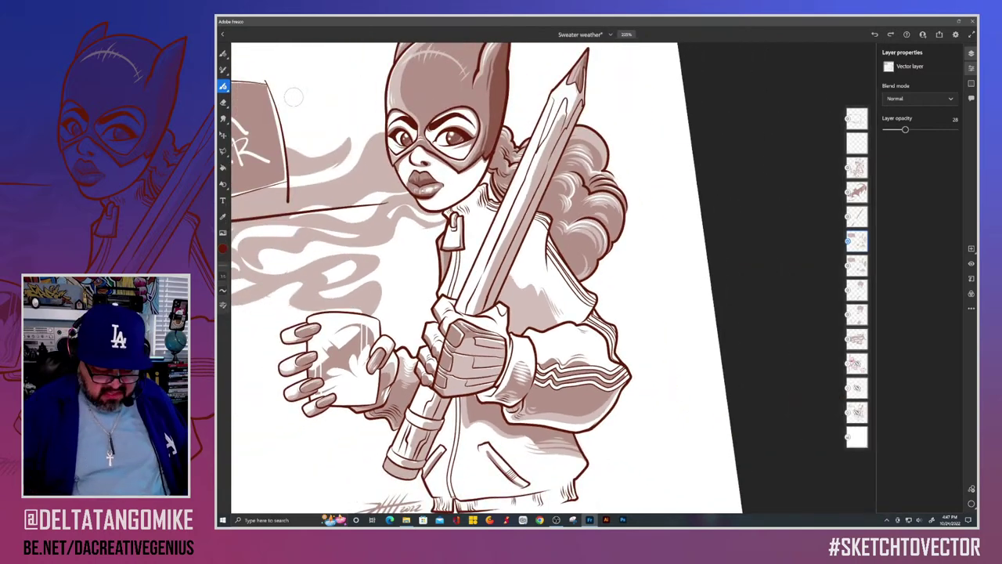
scroll(294, 97, "down", 5)
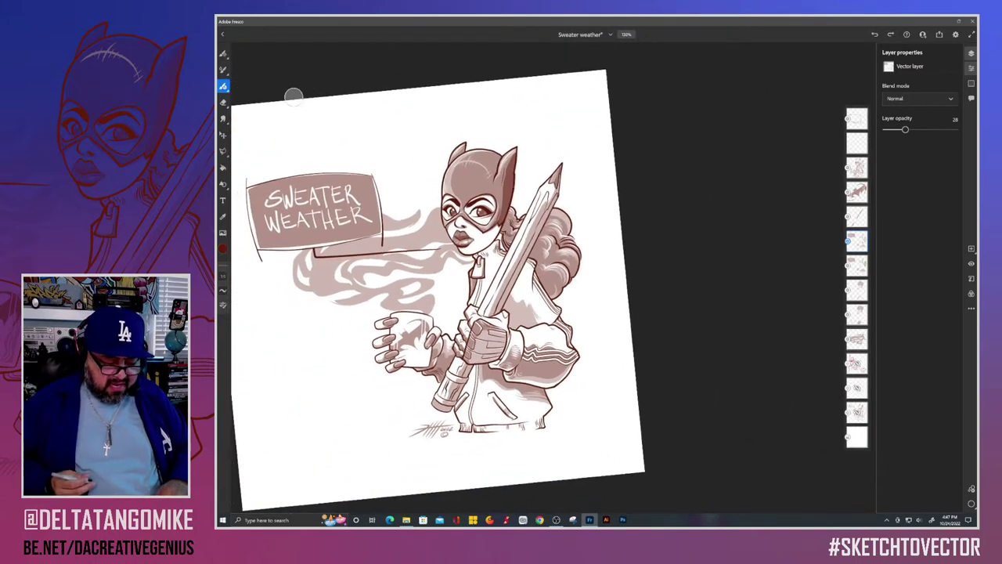
scroll(294, 97, "up", 3)
scroll(294, 97, "down", 5)
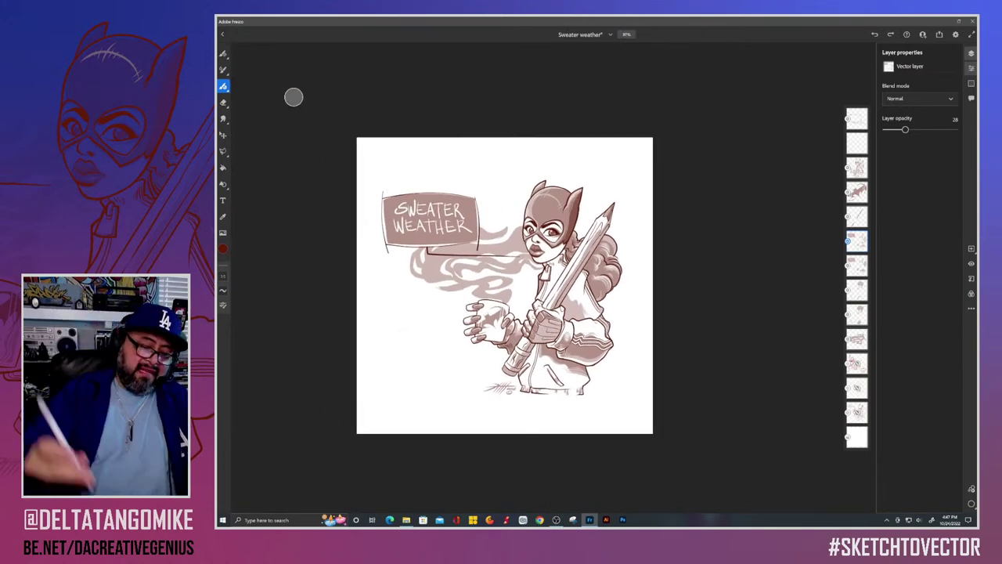
left_click(585, 35)
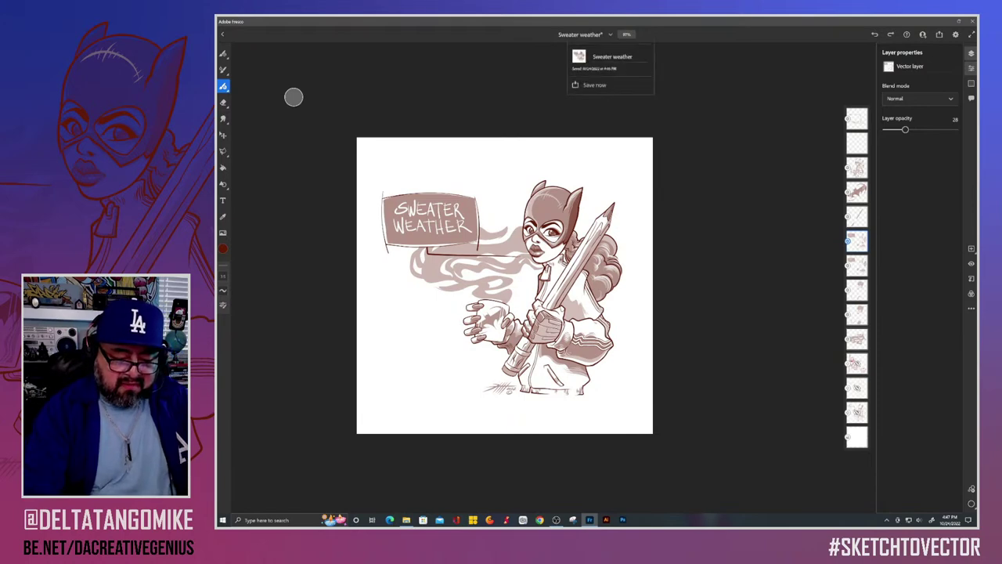
left_click(594, 85)
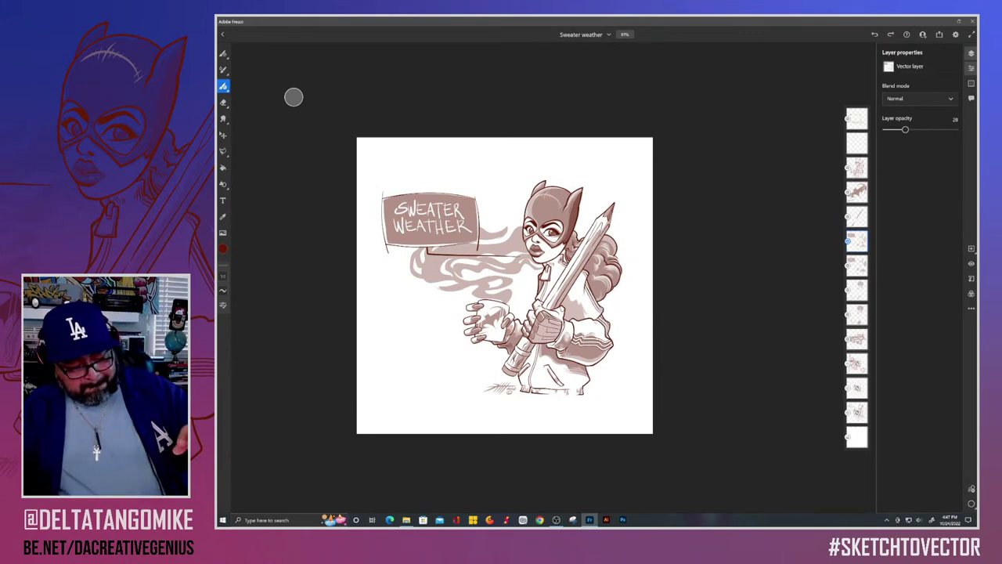
Step: Lasso the "Sweater Weather" sign, delete its duplicated tone and deselect
key("l")
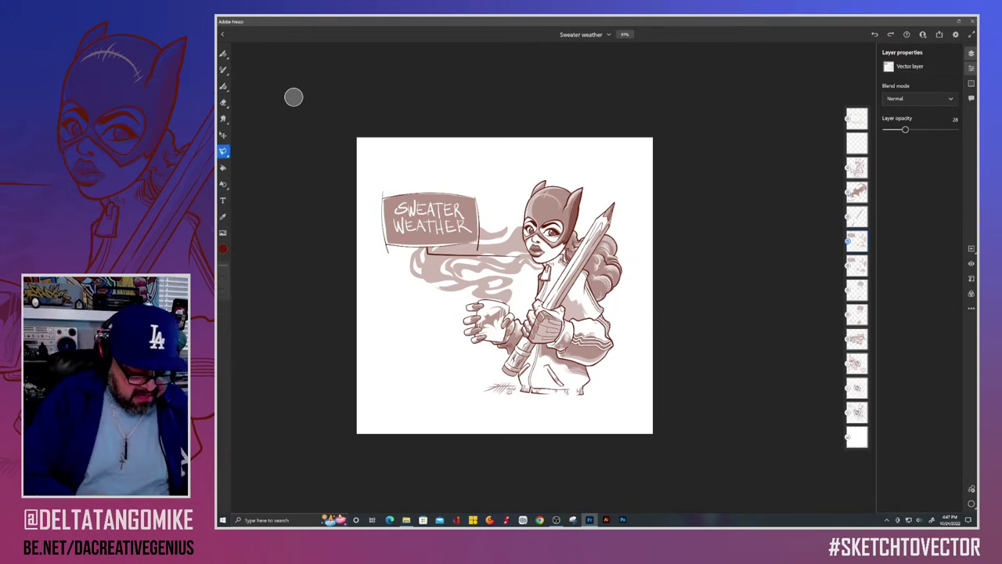
mouse_move(479, 247)
left_mouse_down()
mouse_move(414, 173)
mouse_move(445, 266)
mouse_move(470, 256)
left_mouse_up()
key("Delete")
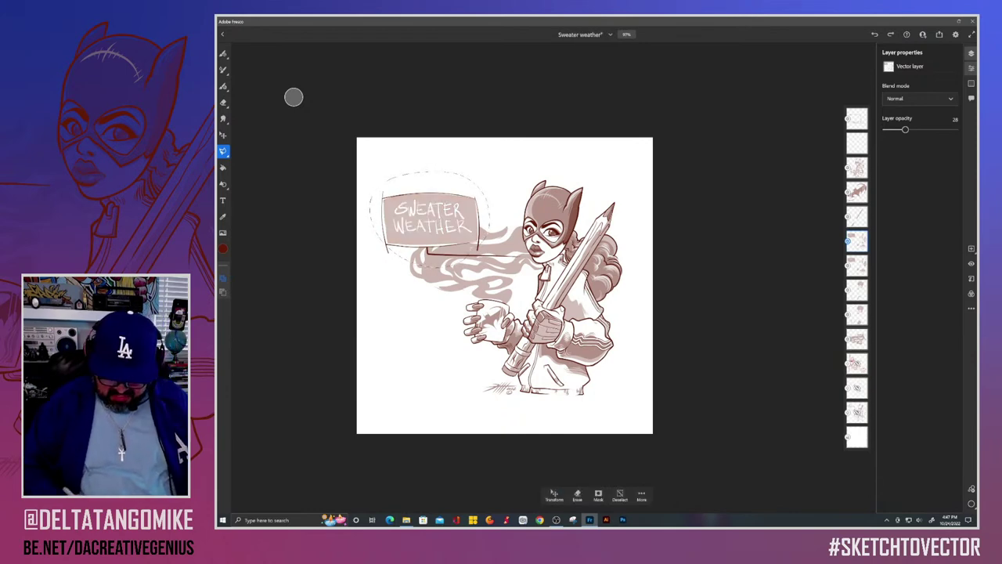
key("ctrl+d")
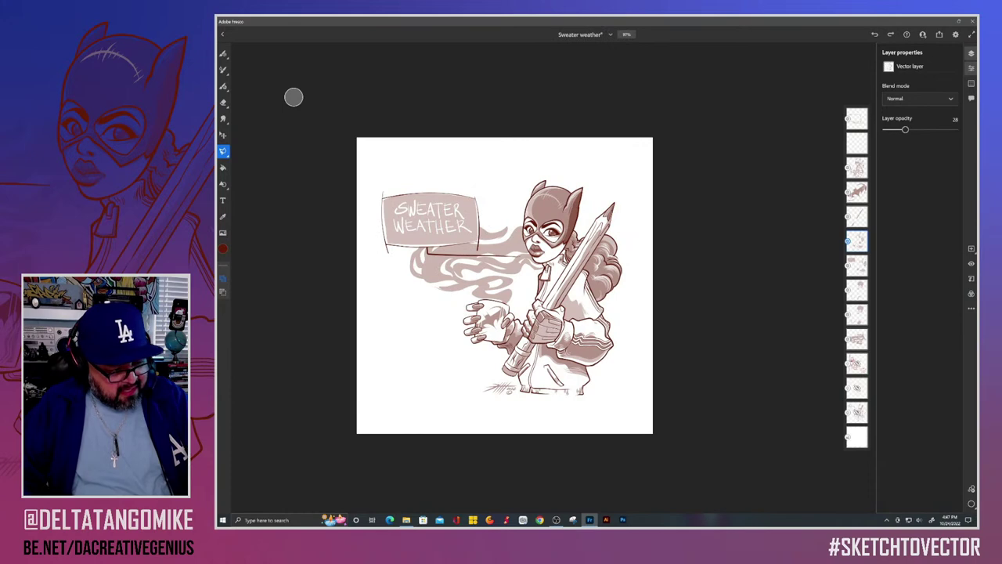
key("v")
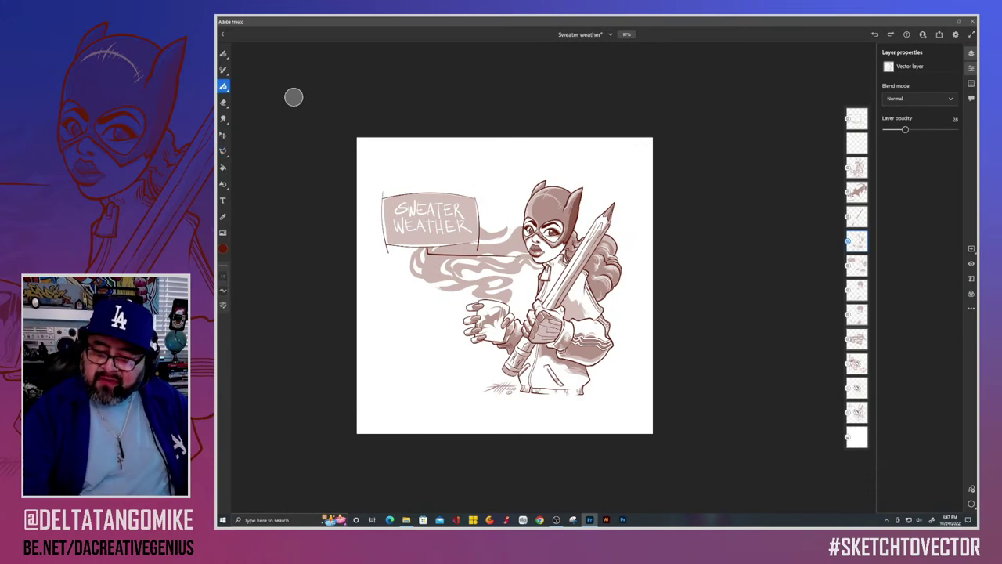
Step: Open a copy of the artwork in Illustrator, importing it with its layers converted to objects
left_click(939, 34)
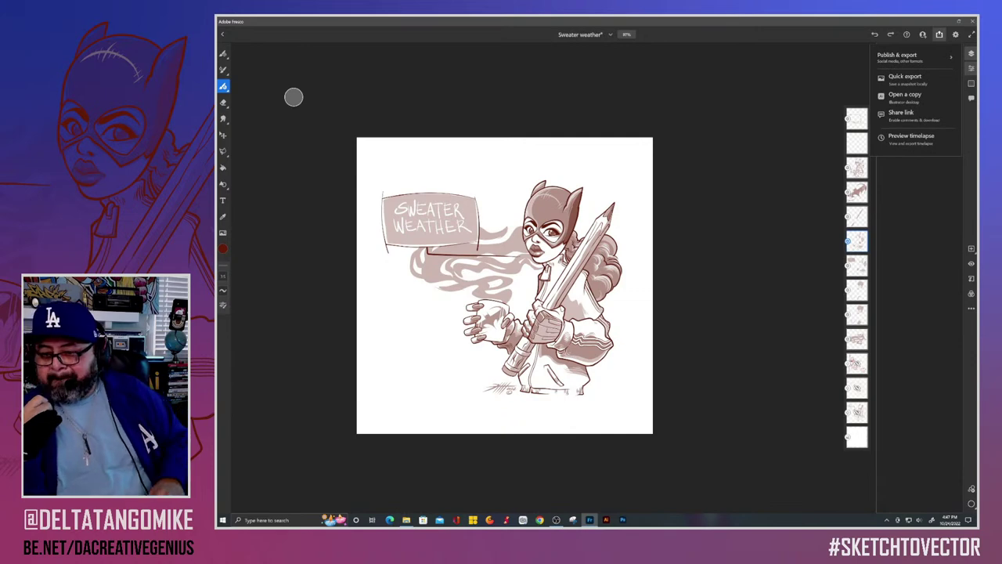
scroll(399, 367, "up", 3)
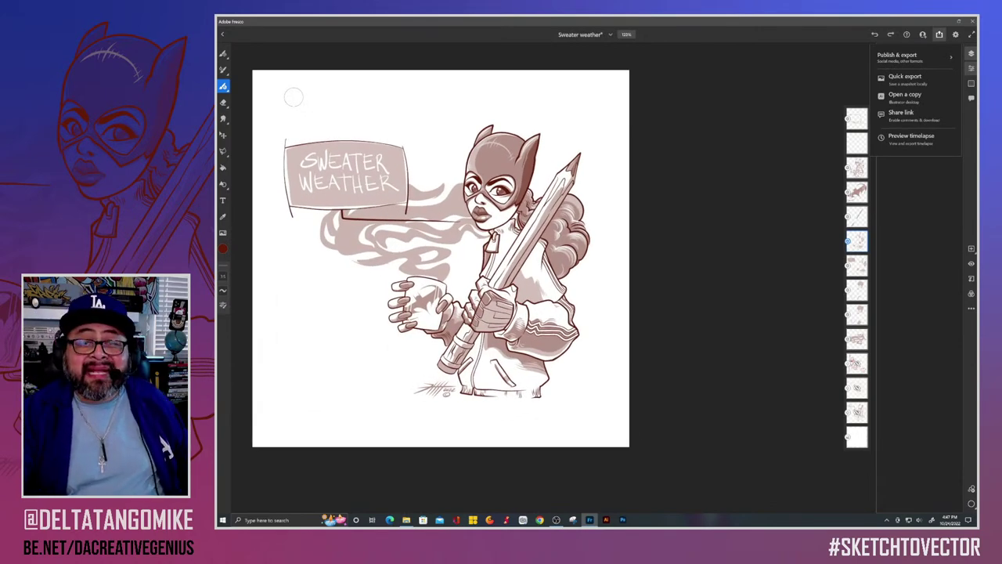
key("ctrl+s")
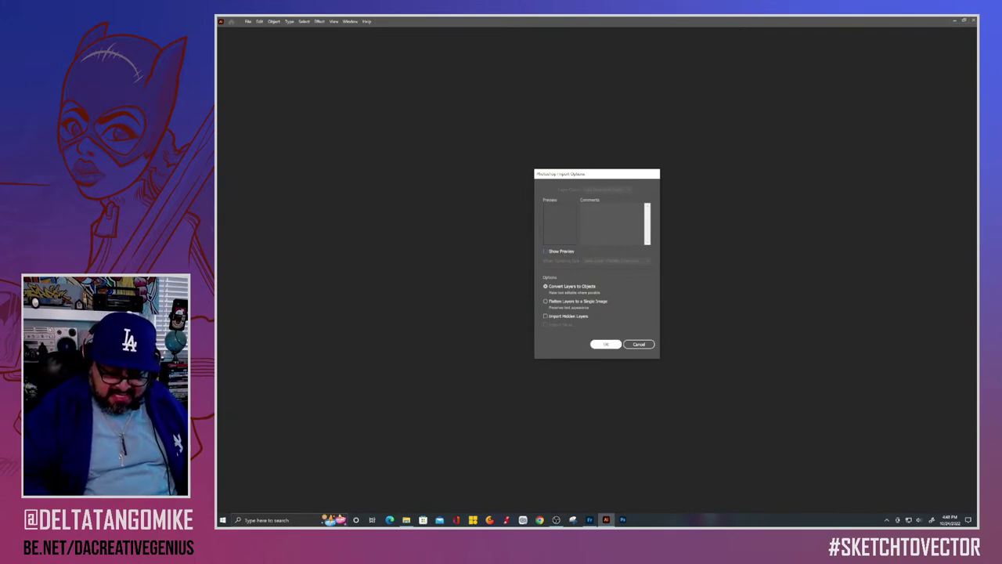
left_click(605, 345)
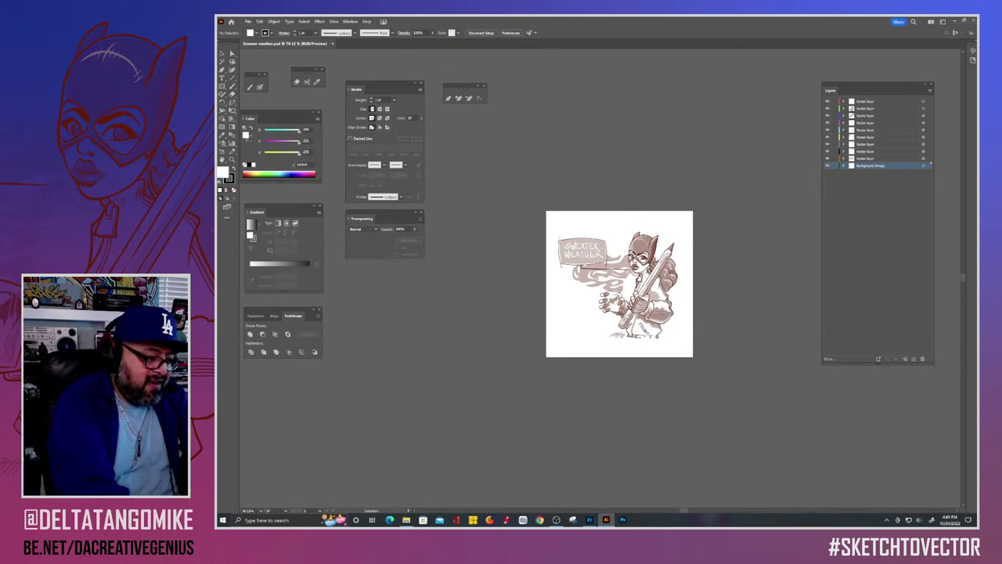
Step: Select all of the imported vector artwork with the Direct Selection tool
key("a")
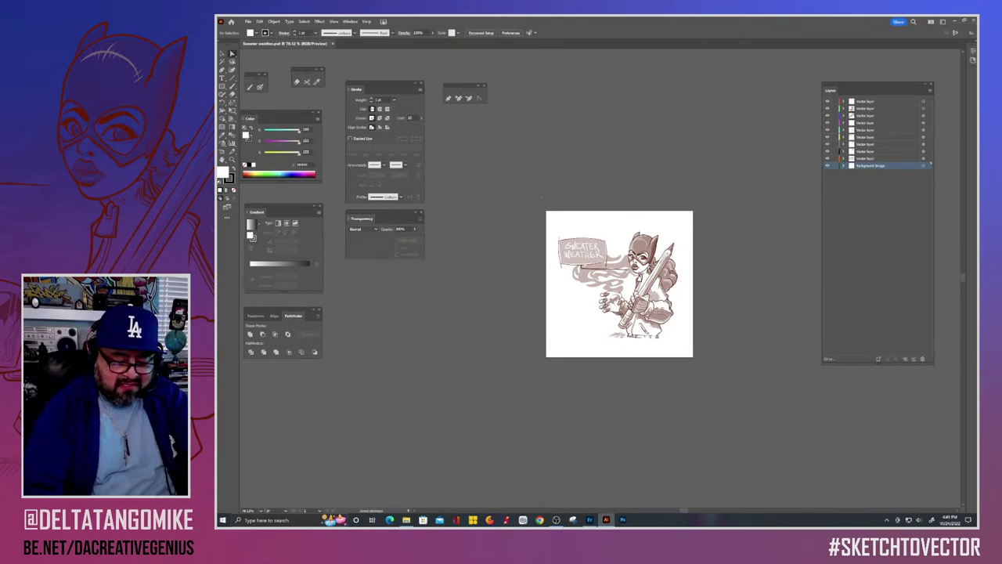
key("ctrl+a")
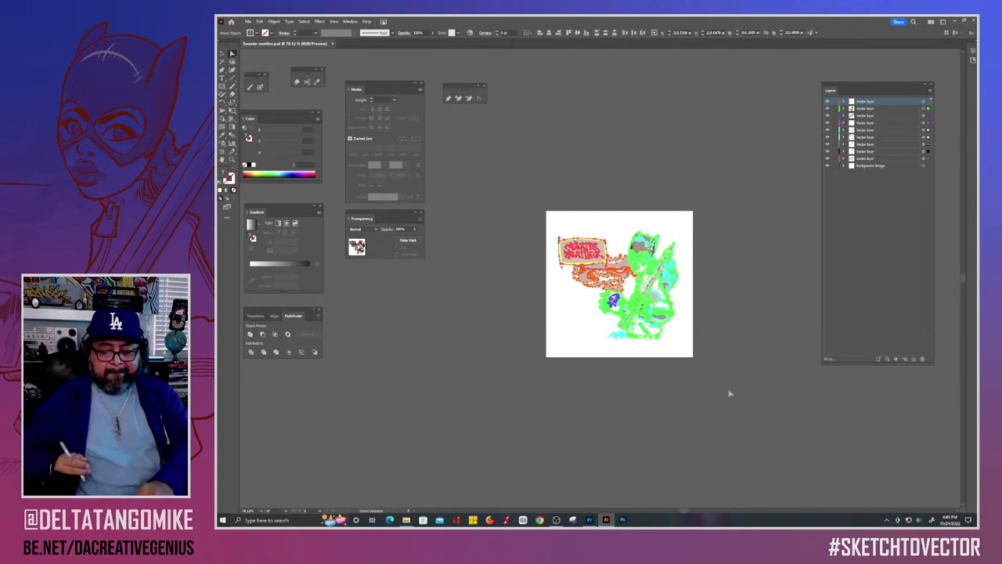
Step: Deselect all of the imported vector artwork
scroll(524, 331, "up", 3)
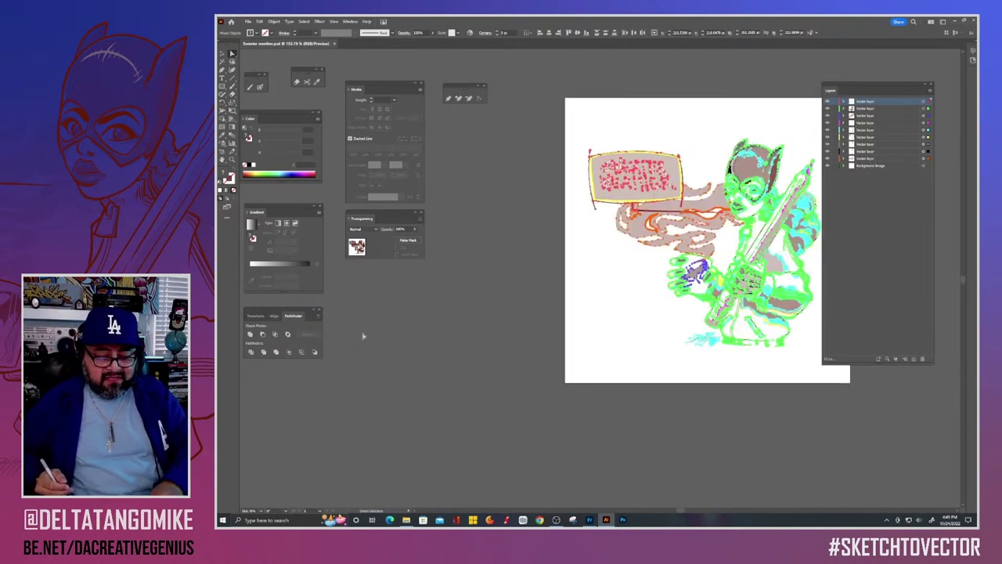
left_click_drag(514, 401, 396, 433)
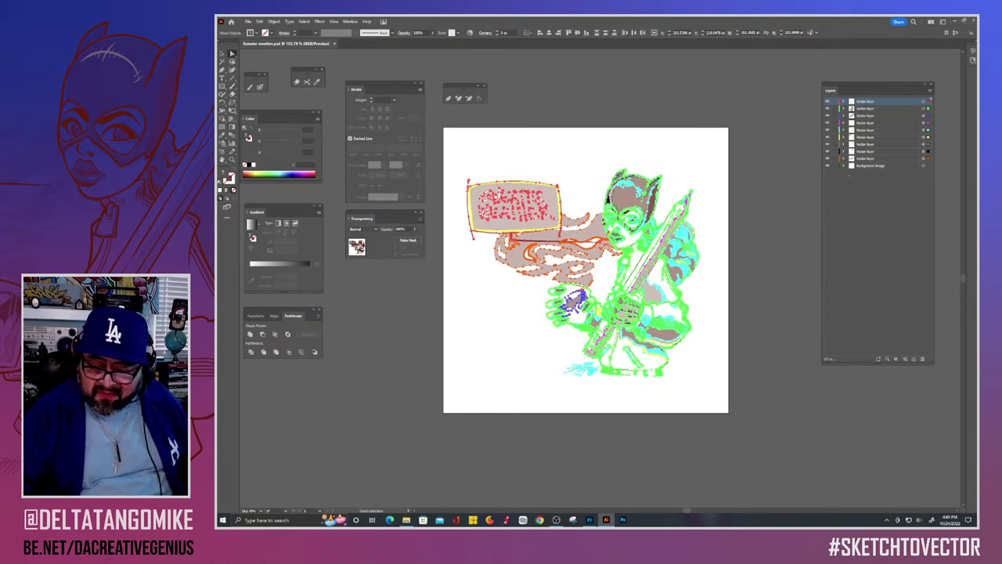
left_click(792, 239)
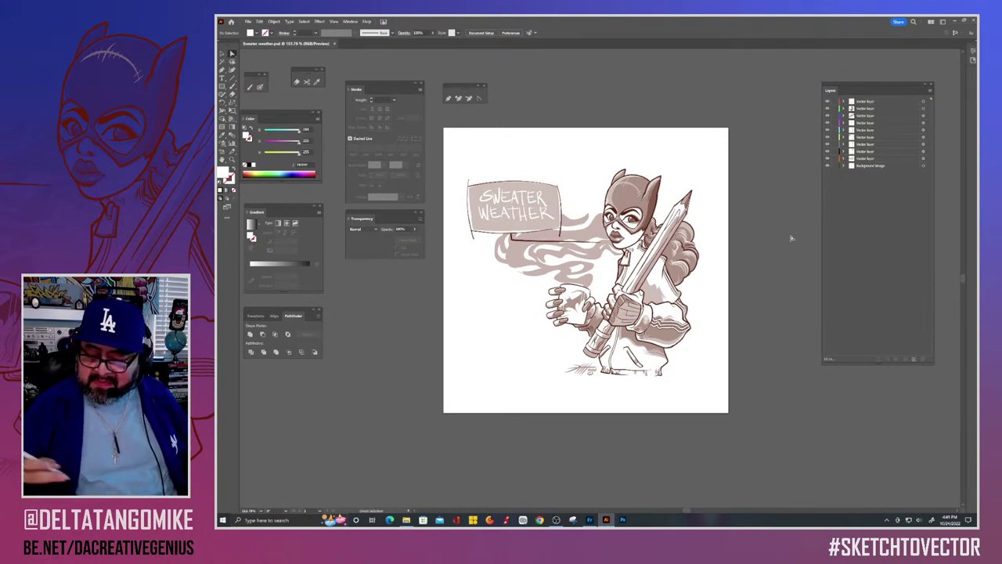
scroll(516, 365, "up", 1)
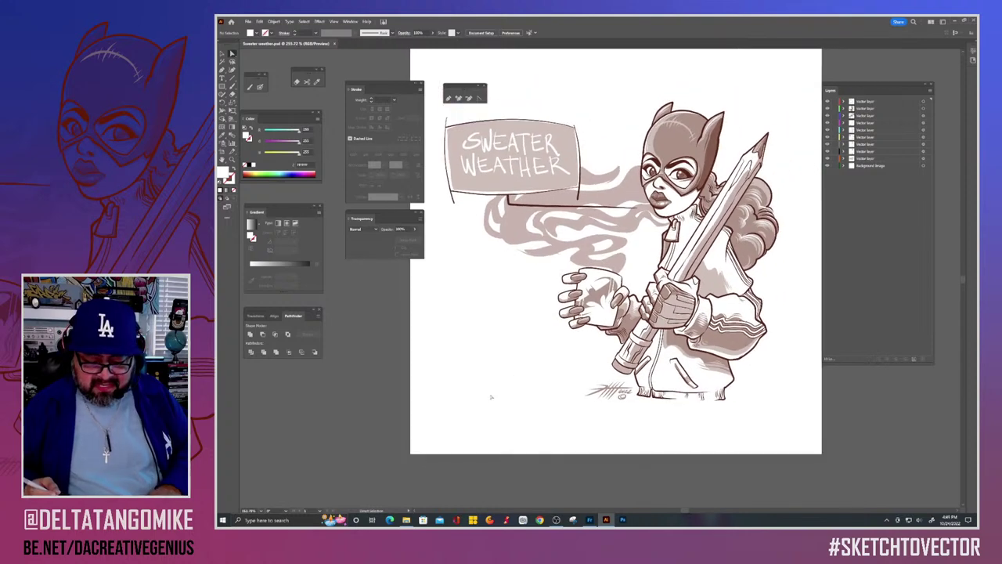
scroll(462, 370, "up", 2)
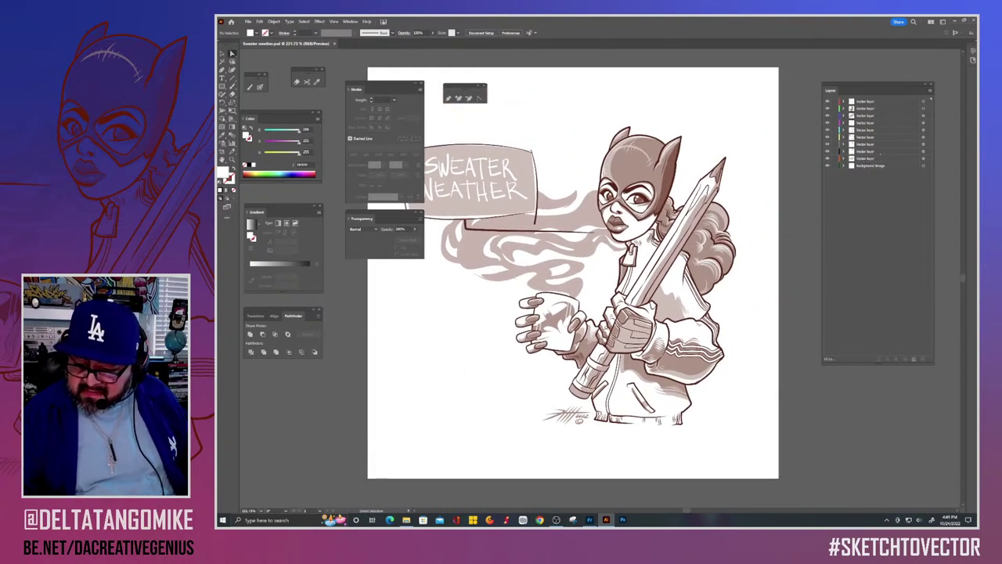
Step: Identify the steam's vector layer by toggling its visibility, select all its shapes and fill them with a white-to-black linear gradient
left_click(828, 158)
left_click(828, 159)
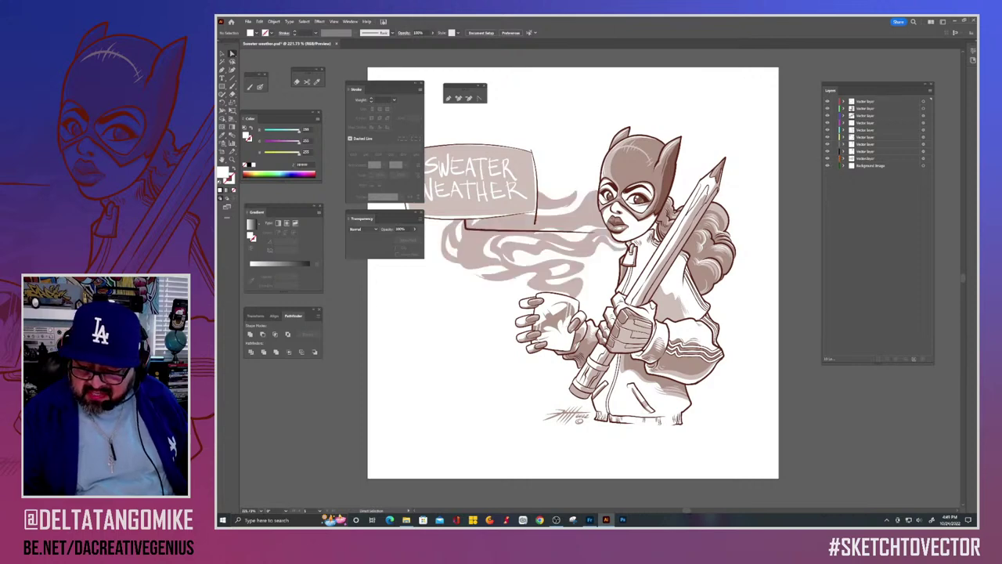
left_click(923, 159)
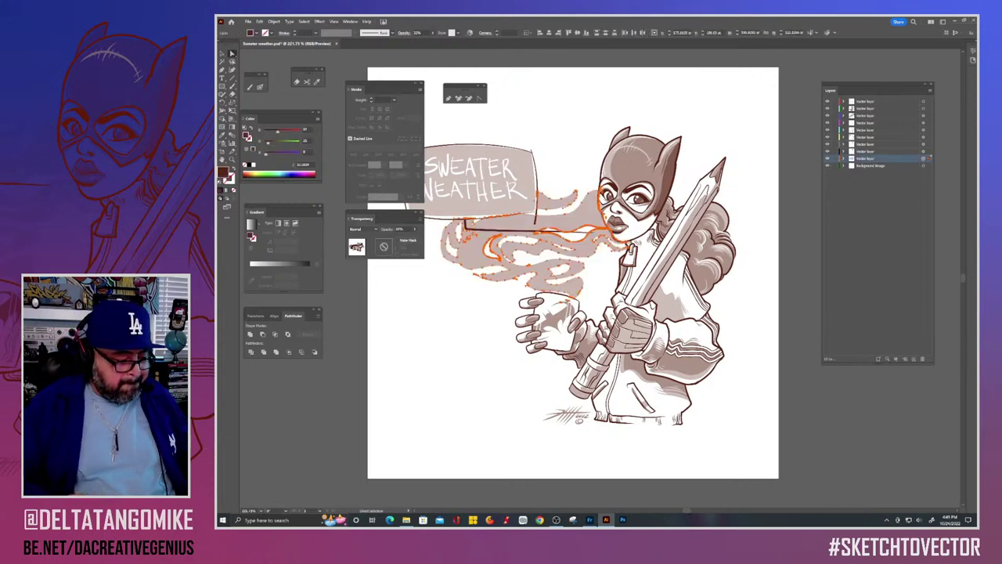
left_click(252, 224)
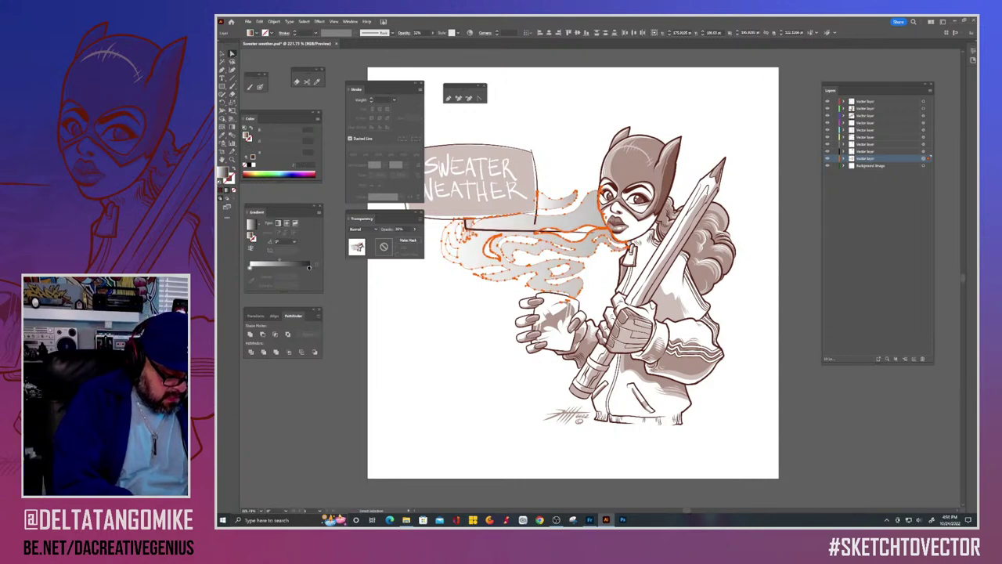
Step: Recolor the gradient's black end stop with dark brown sampled from the character artwork, and deselect the steam
left_click(309, 268)
double_click(309, 268)
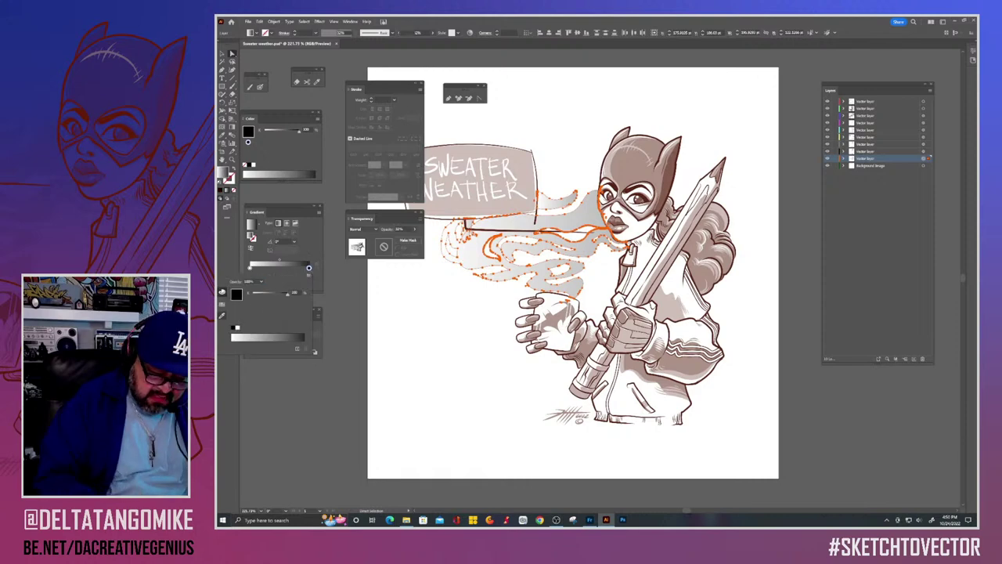
left_click(237, 314)
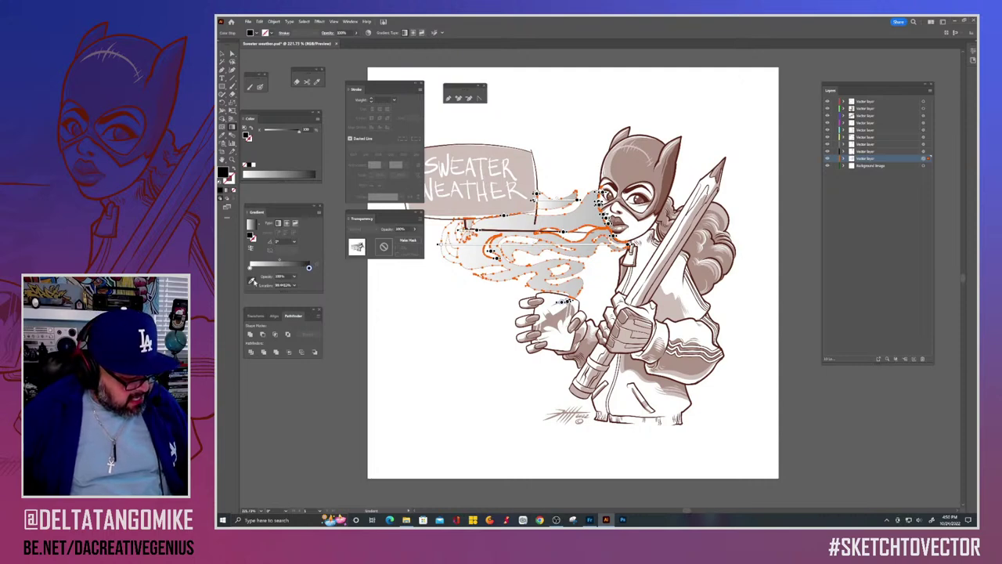
left_click(251, 280)
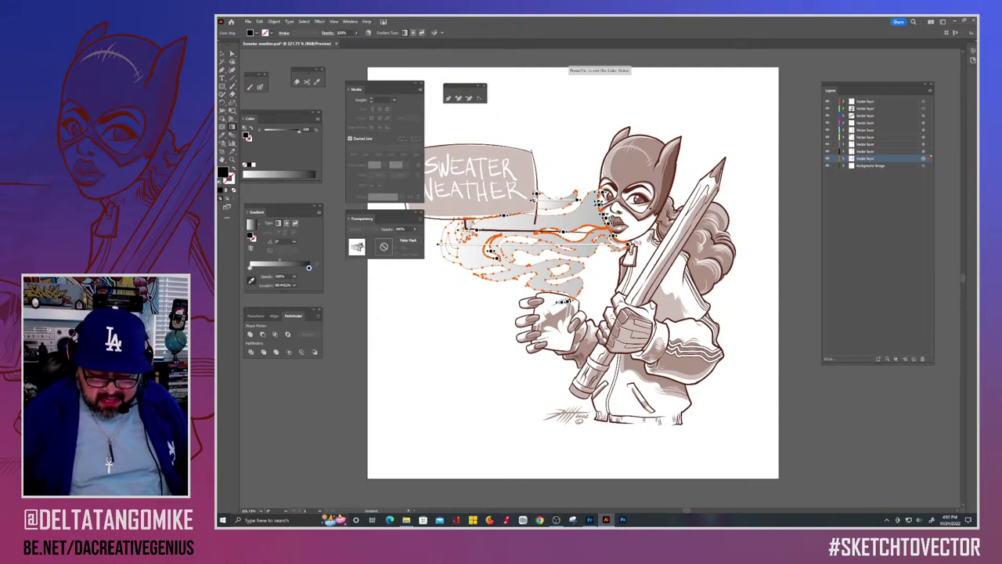
key("Escape")
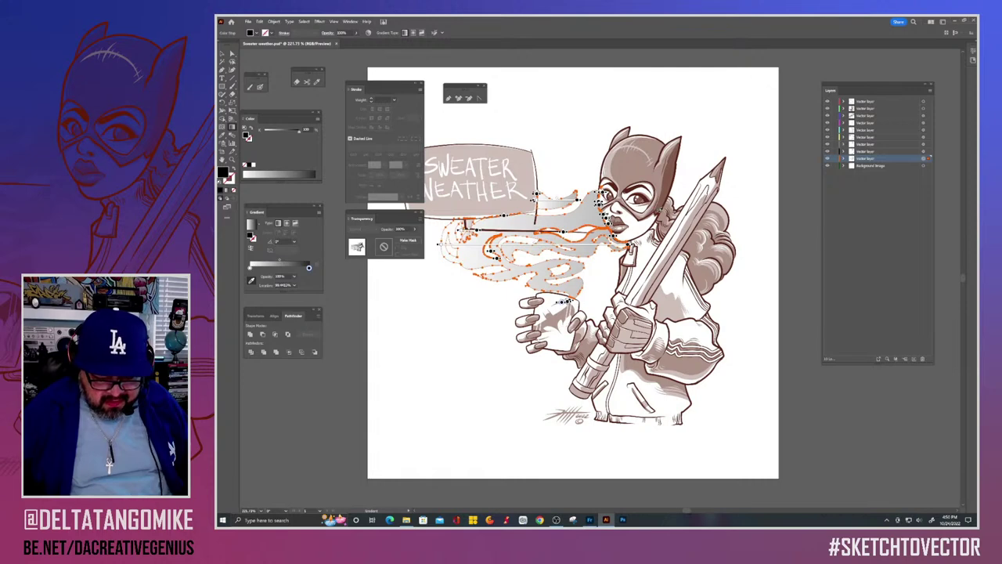
left_click(654, 221)
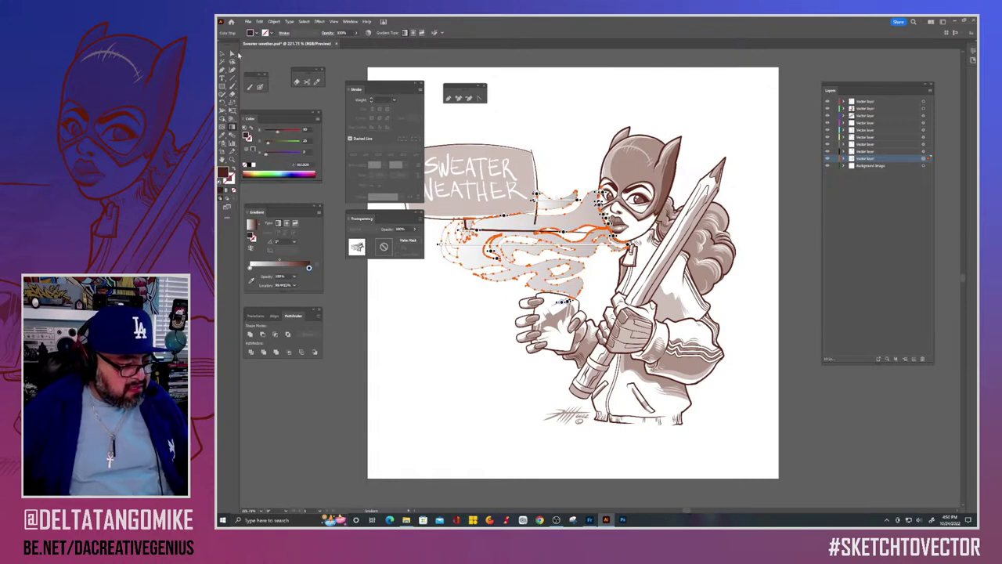
left_click(233, 54)
left_click(249, 59)
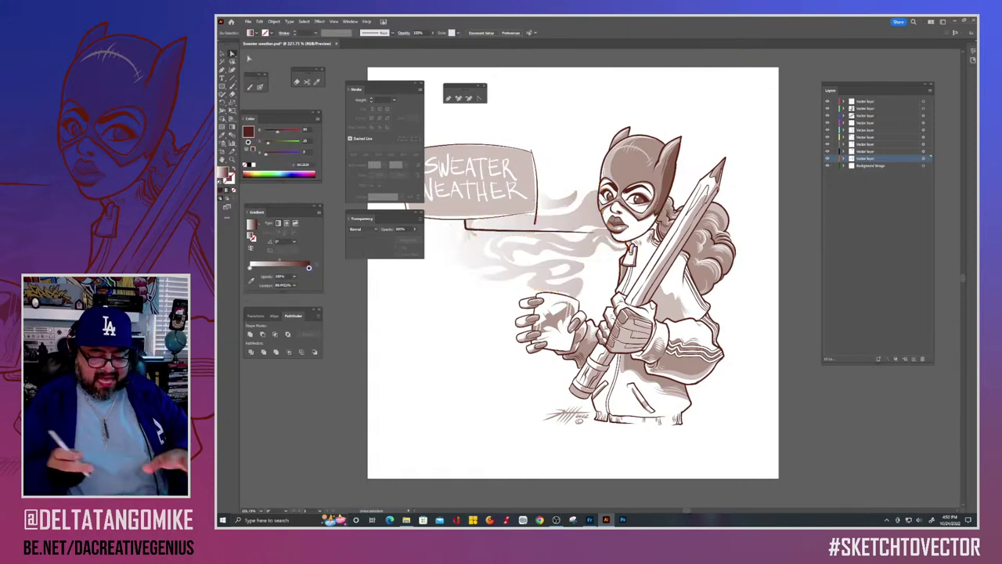
Step: Lock every vector layer above the steam layer and delete the stray tone fragment around the corner of the sign's pole
left_click_drag(475, 335, 494, 337)
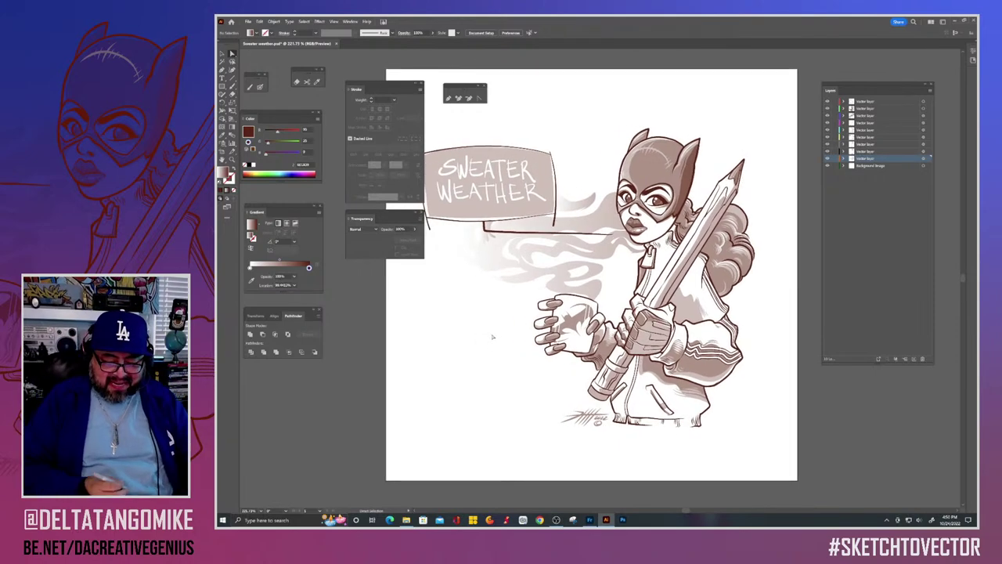
left_click(587, 292)
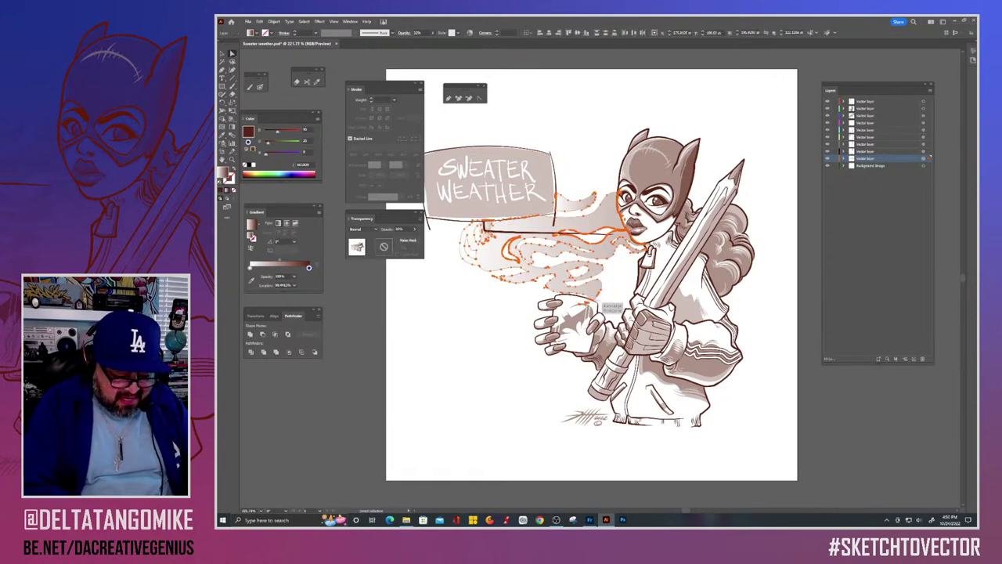
left_click(502, 310)
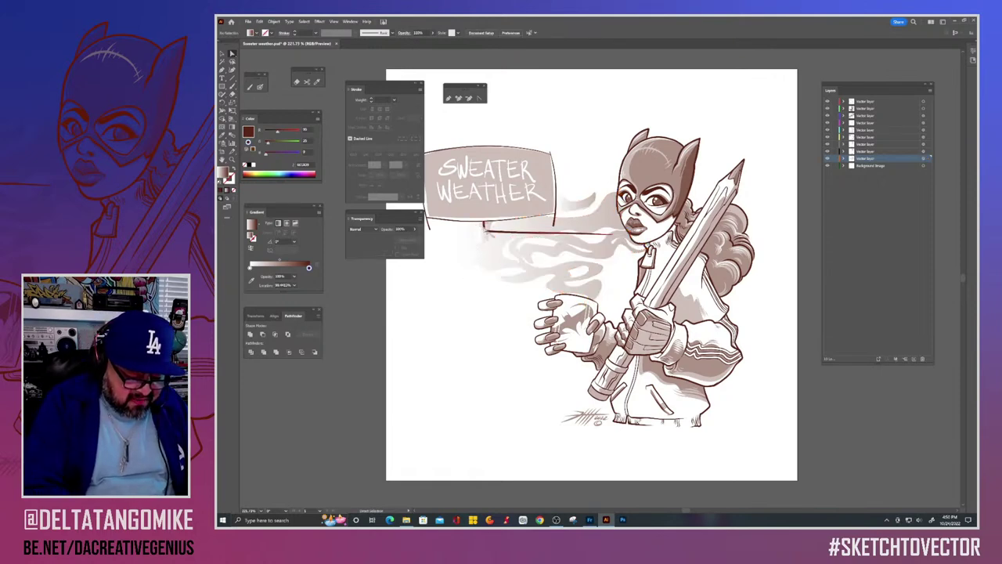
left_click(488, 231)
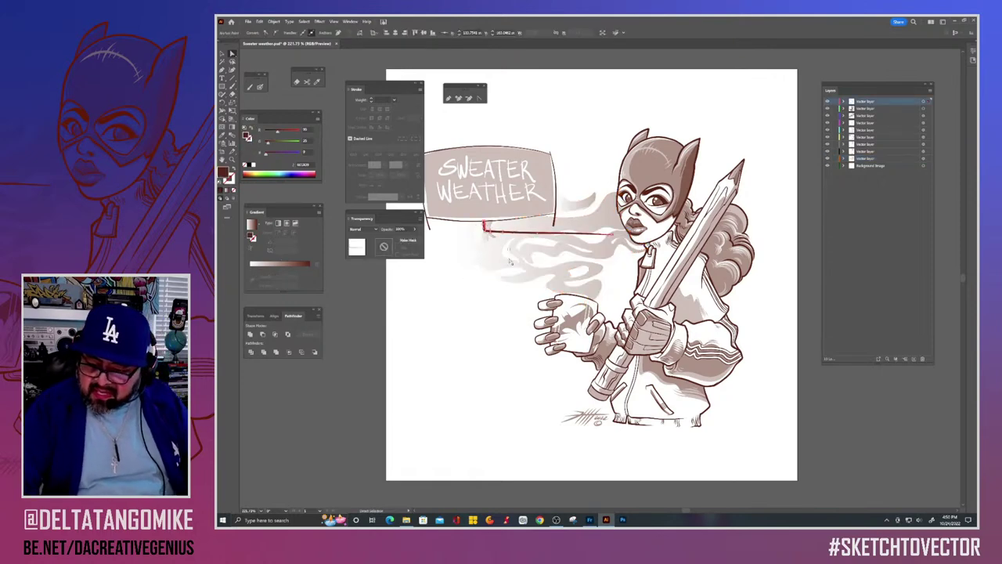
left_click_drag(834, 101, 835, 158)
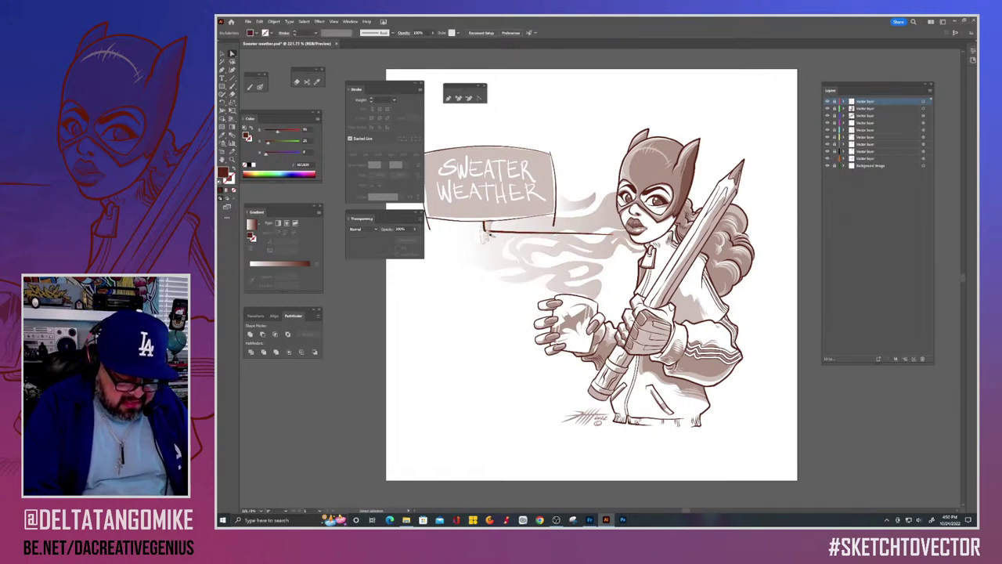
left_click(485, 231)
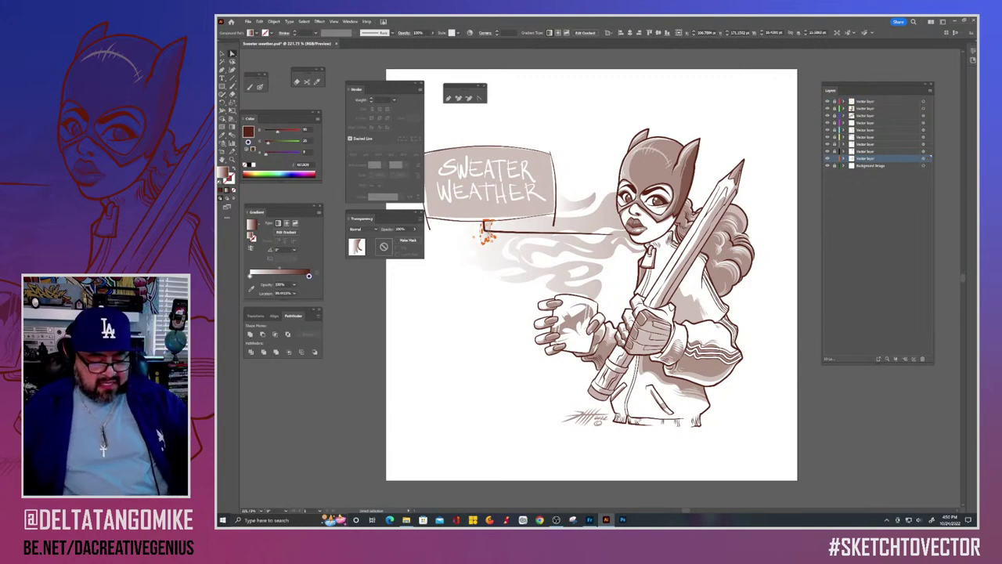
key("Delete")
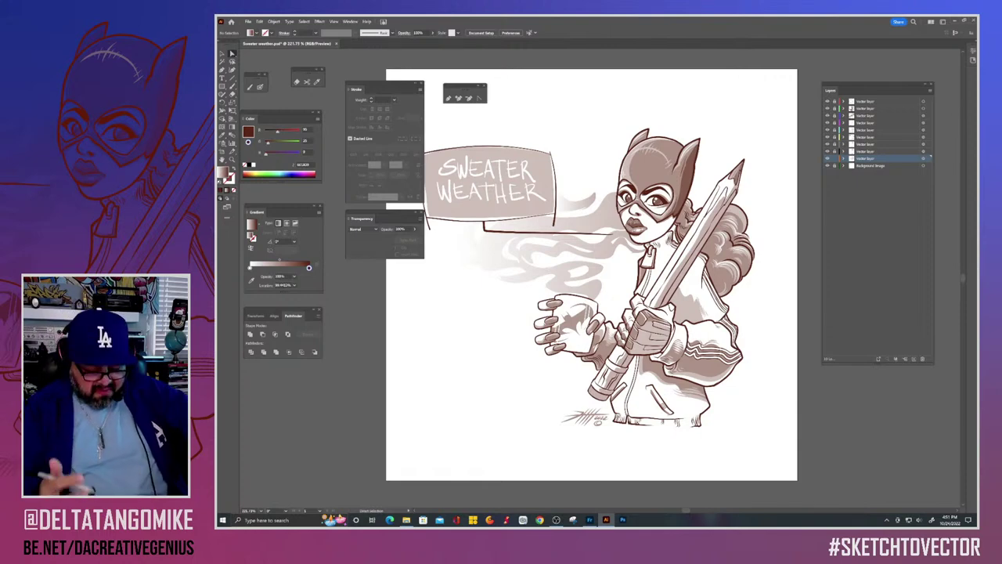
Step: Switch to Adobe Fresco to review the vector brush categories and favorites, leave the document and return to Illustrator
key("alt+Tab")
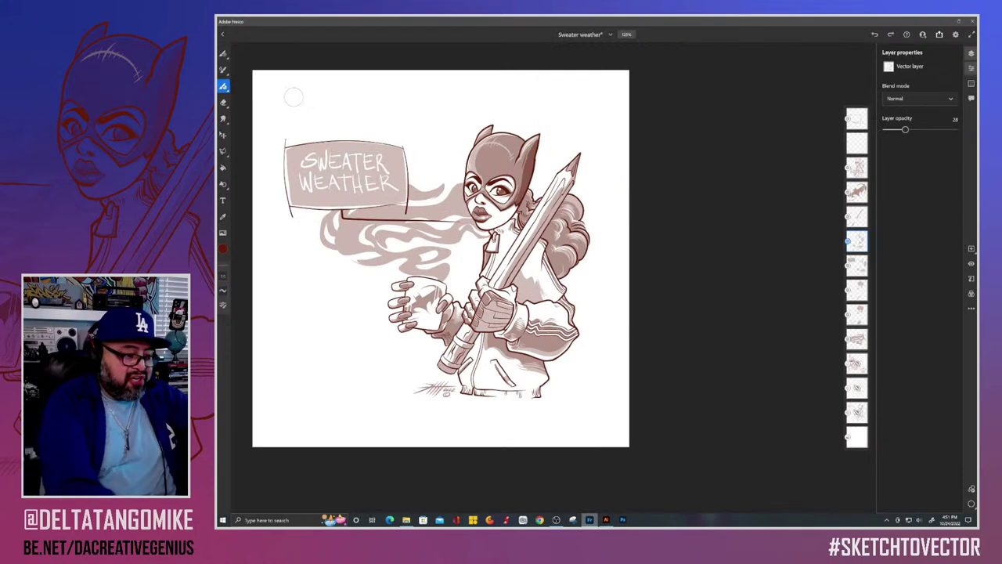
left_click(223, 86)
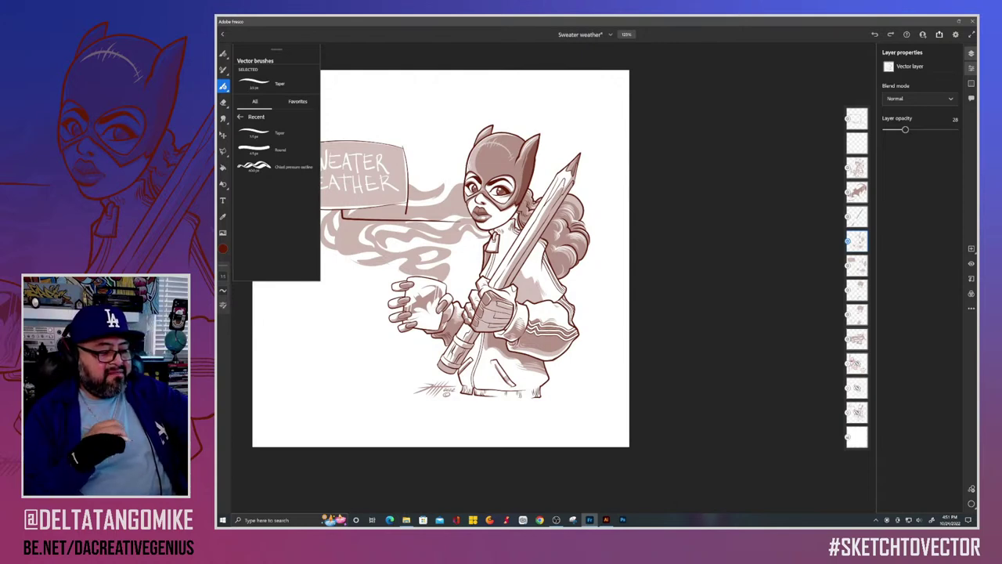
left_click(240, 116)
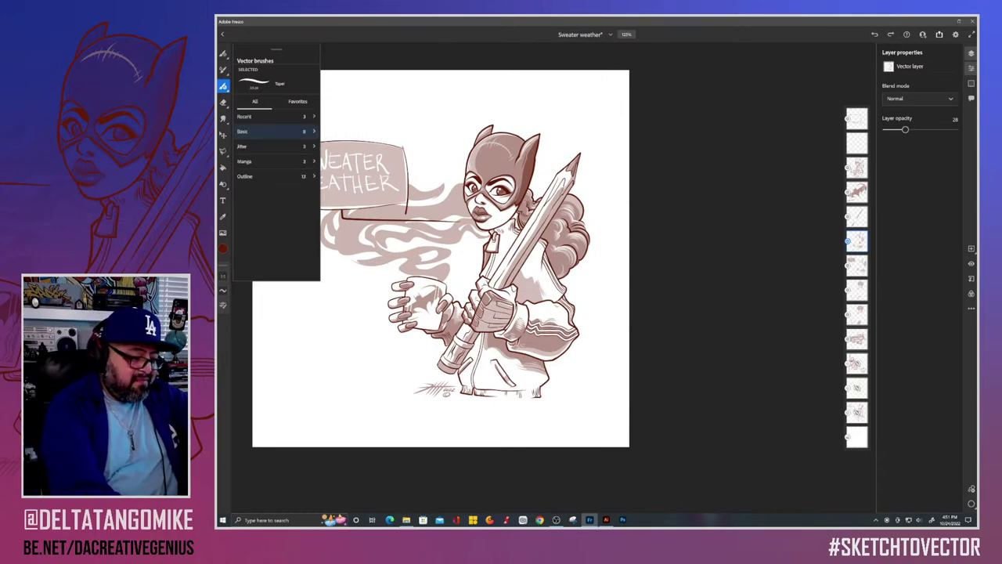
left_click(298, 101)
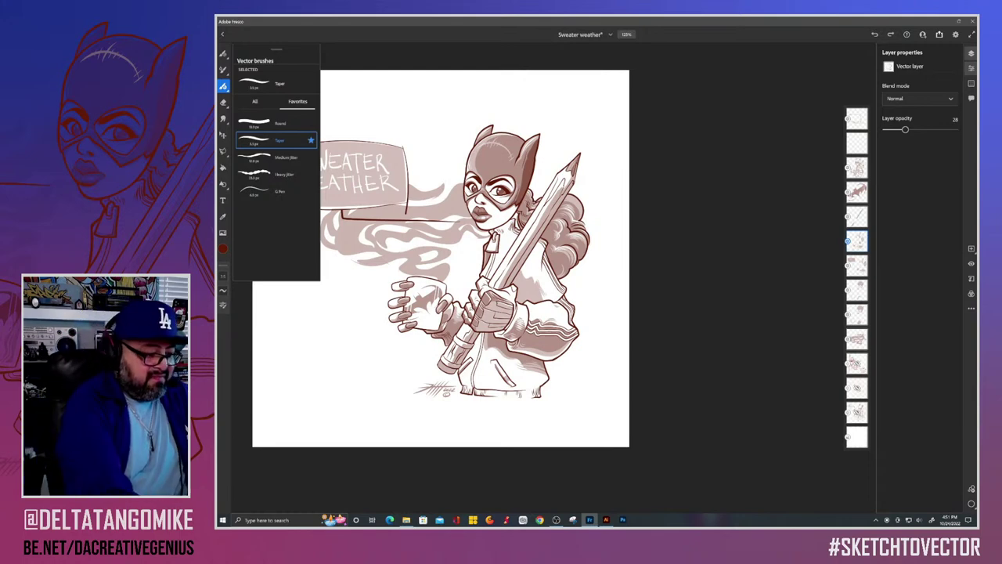
key("ctrl+s")
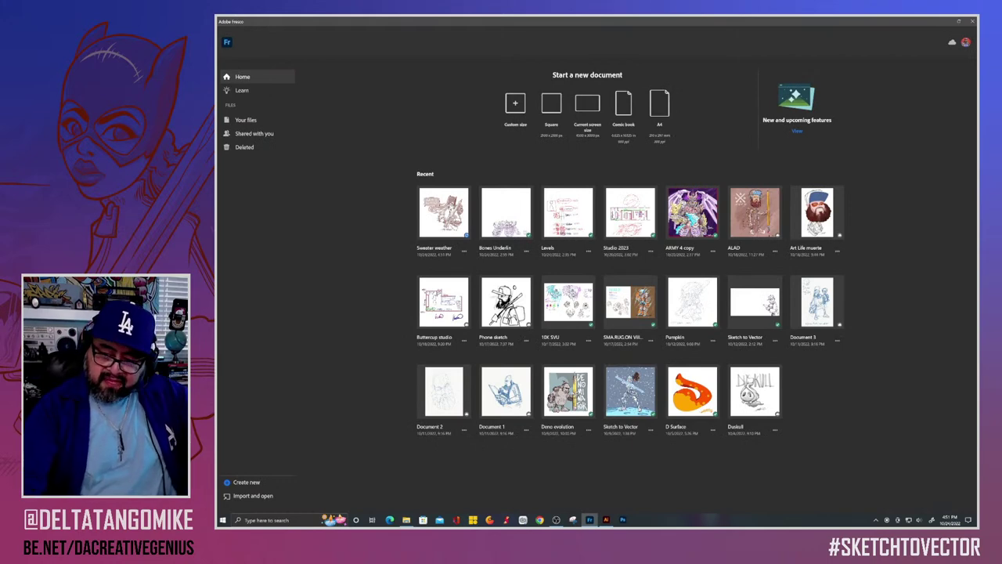
left_click(946, 21)
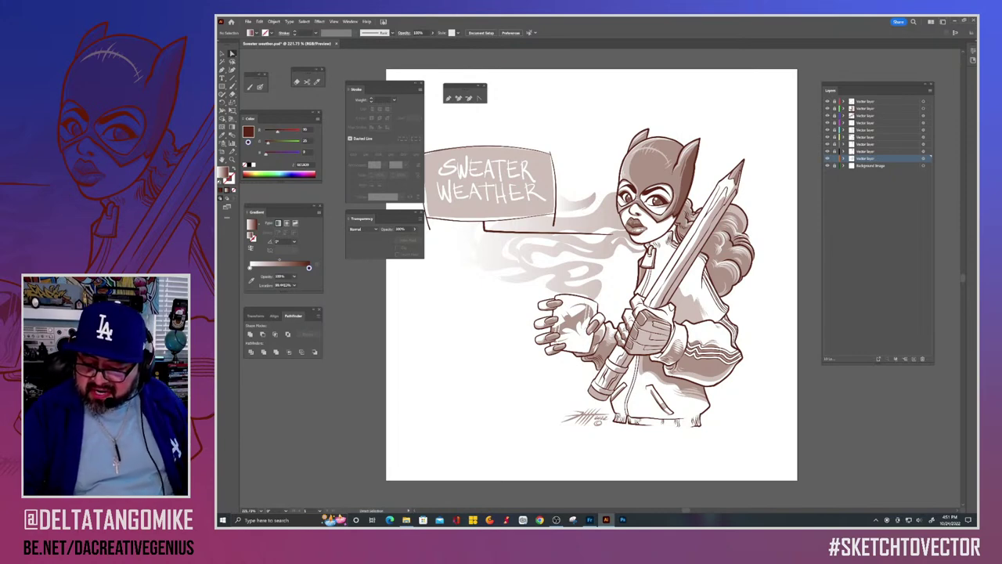
Step: Rename the steam's vector layer, directly above the Background Image layer
double_click(866, 159)
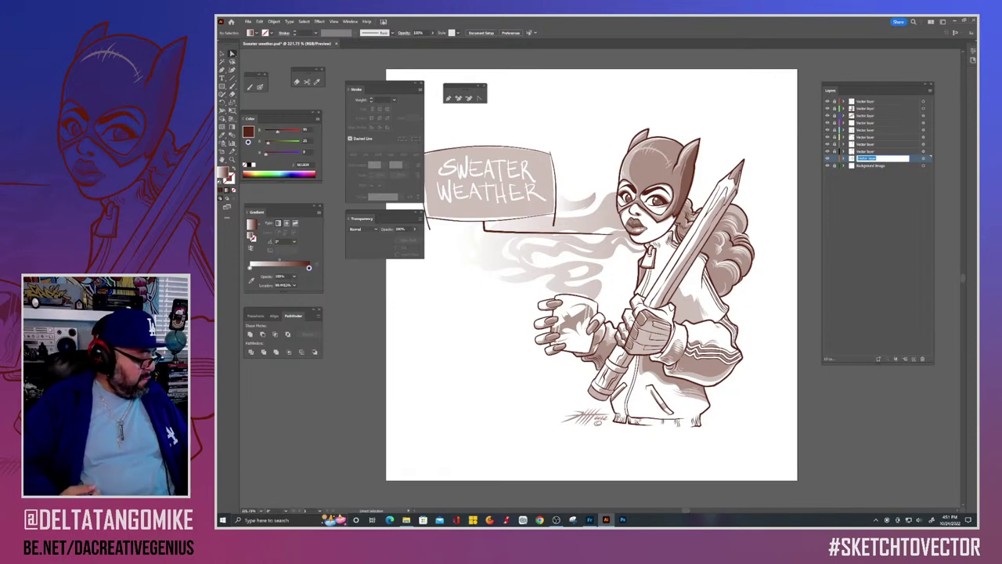
type("s")
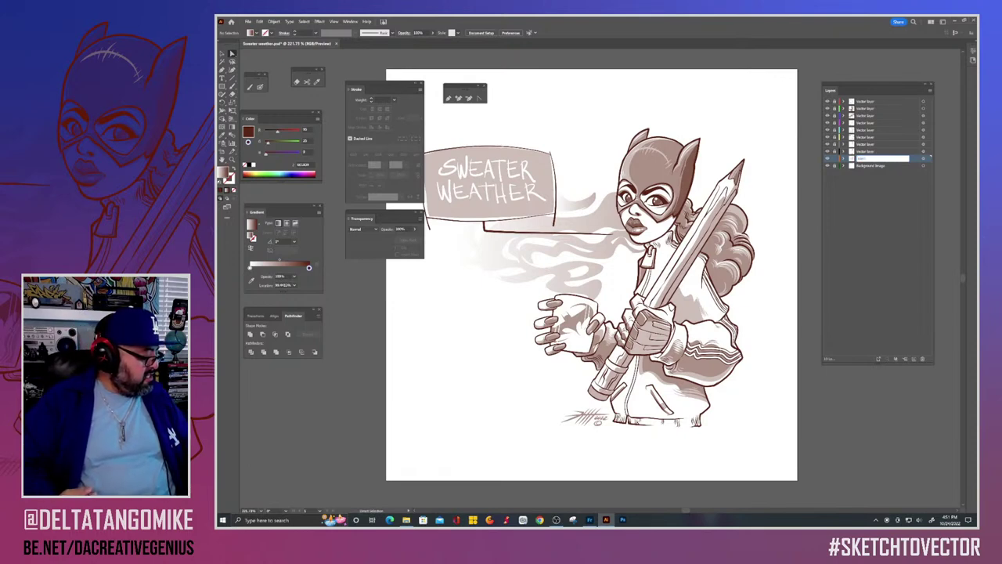
key("Return")
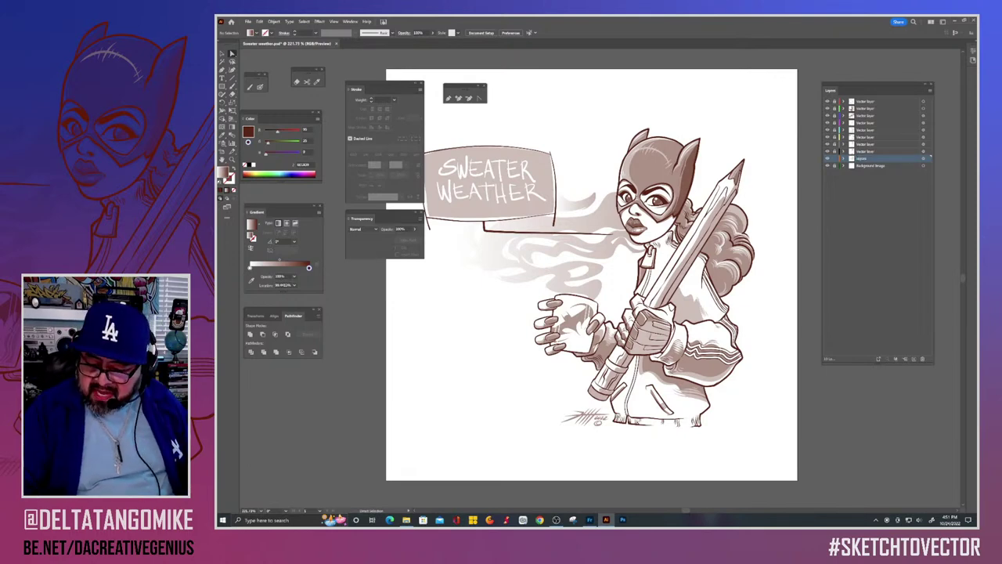
Step: Save the artwork as an Adobe Illustrator file named "Sweater weather.ai" in the Sweater Weather folder inside Sketch to Vector
left_click(248, 22)
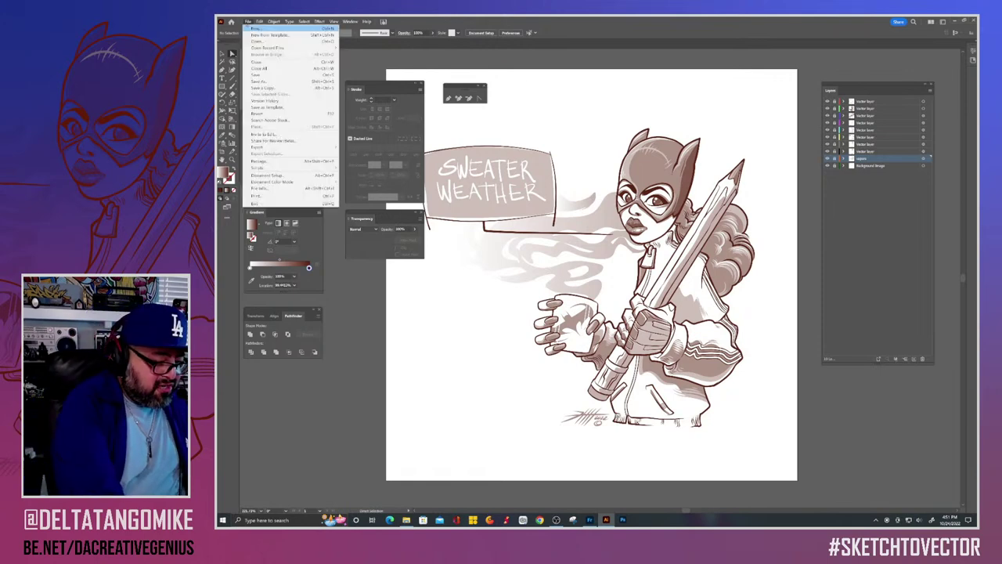
left_click(258, 82)
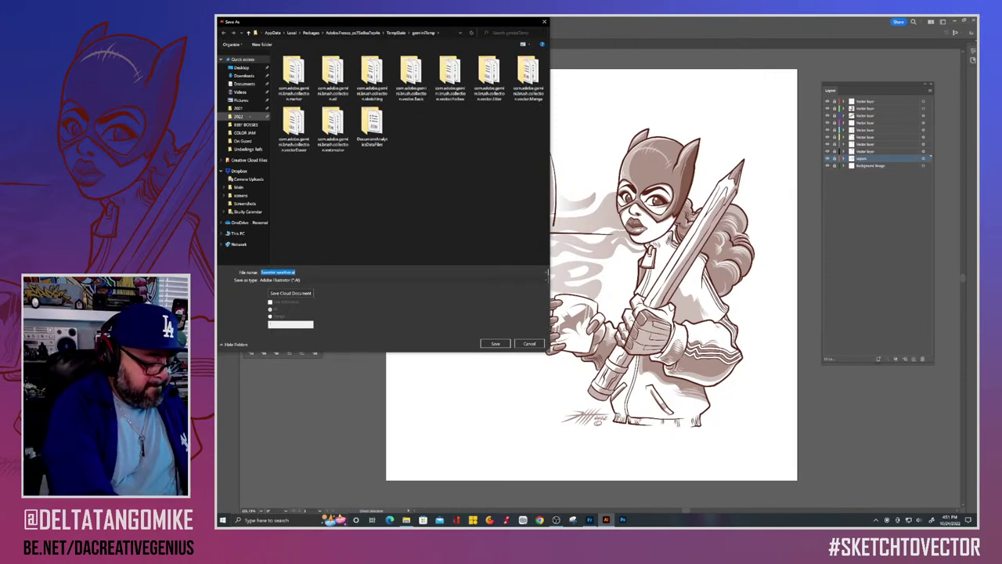
left_click(246, 141)
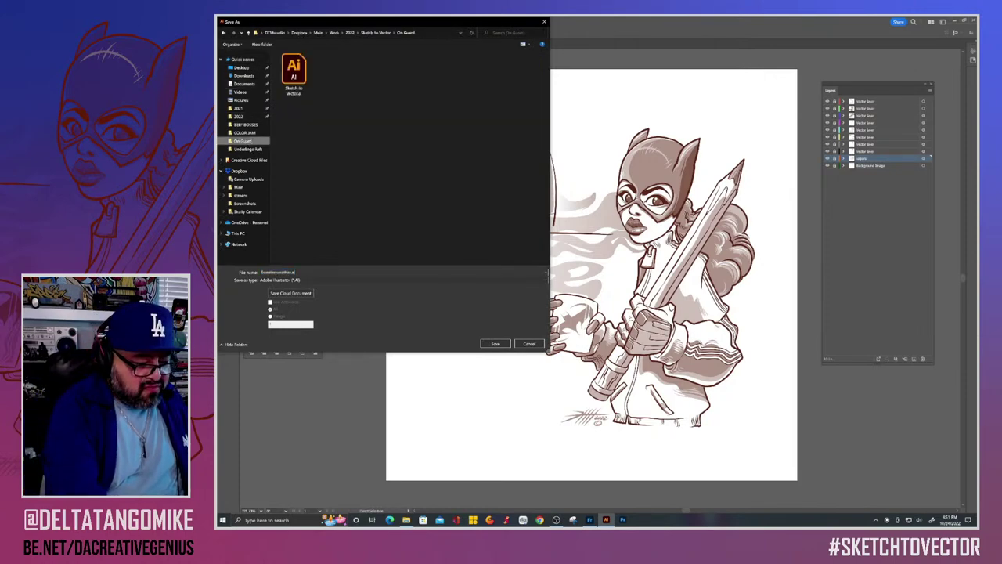
left_click(377, 32)
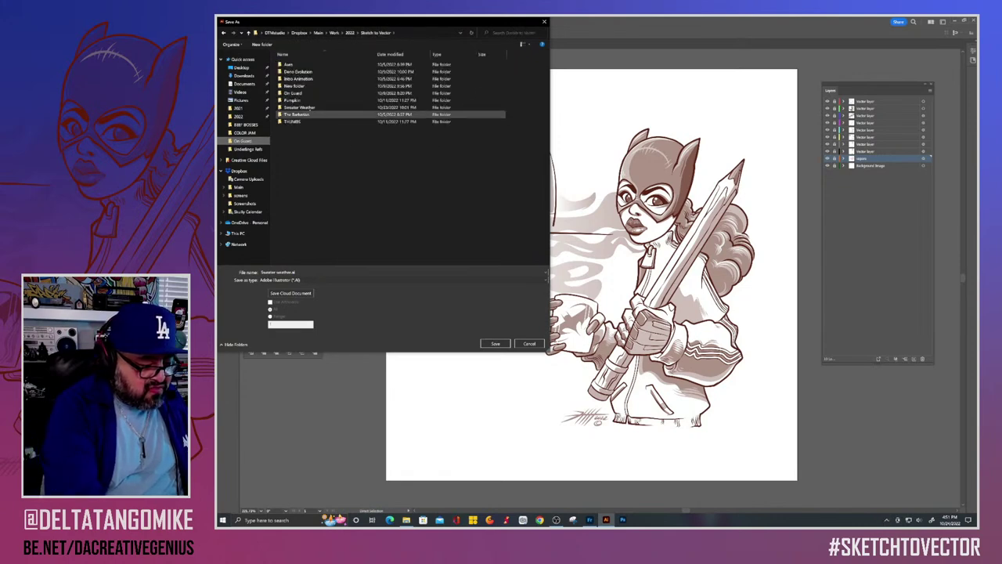
double_click(310, 112)
left_click(498, 343)
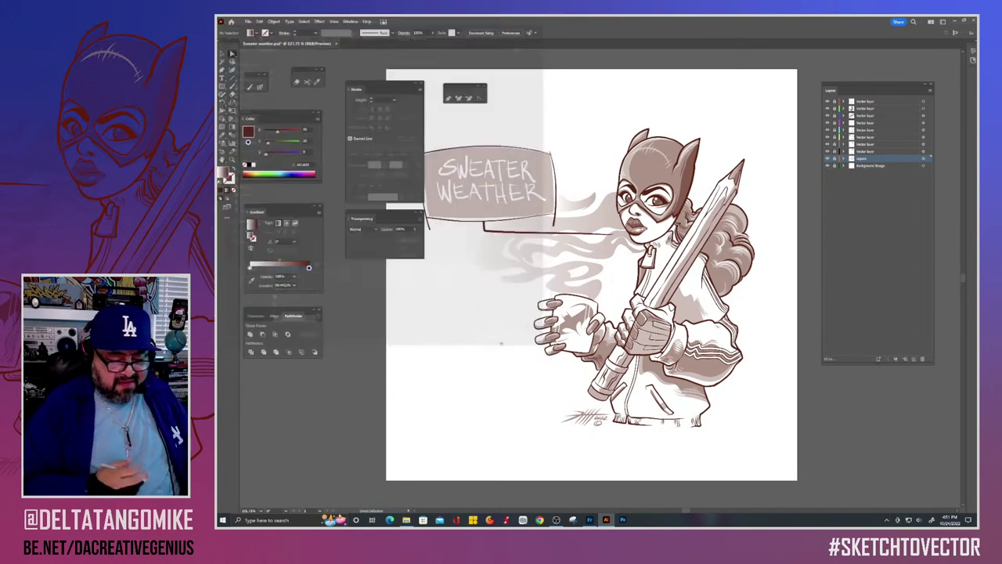
Step: Accept the Illustrator save options to finish saving the AI file
left_click(627, 362)
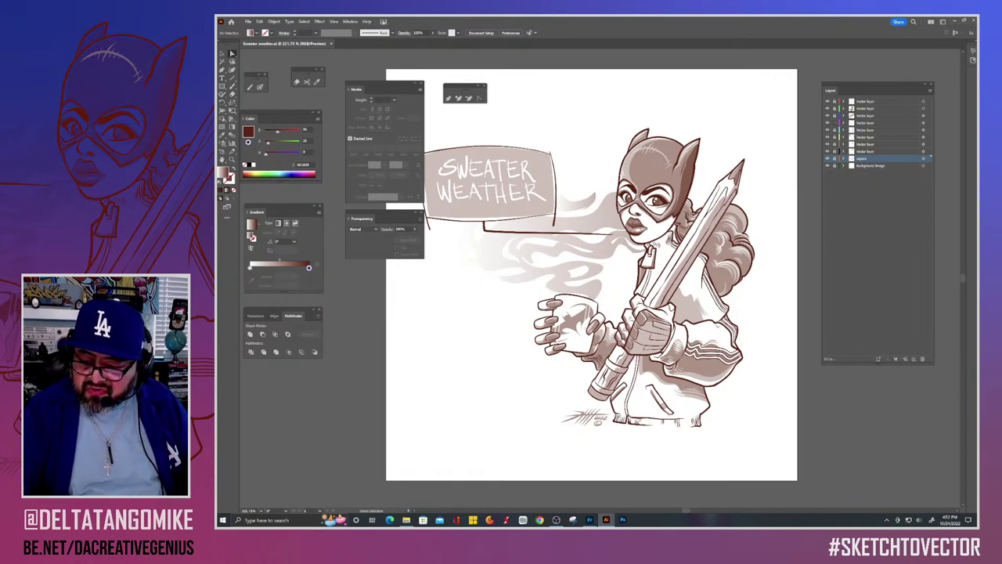
Step: Duplicate the pencil's tone layer and fill the copy with the white-to-brown gradient at an angle of -90°
left_click(923, 123)
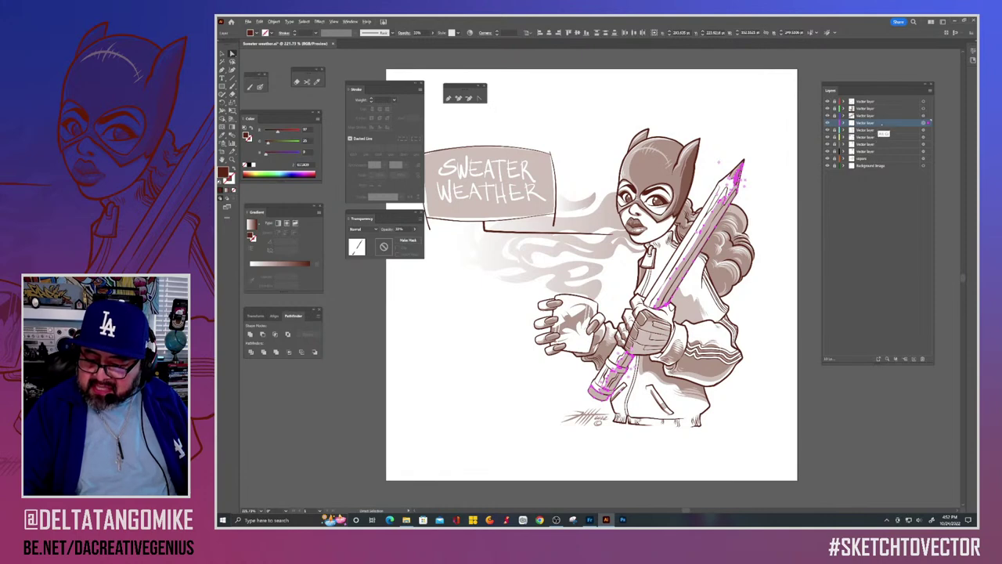
left_click_drag(882, 123, 890, 123)
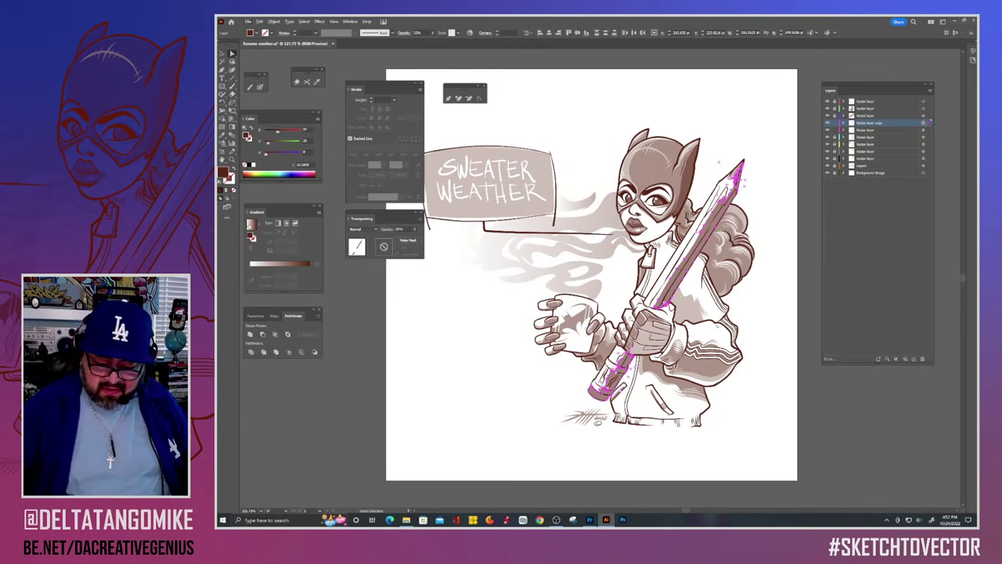
left_click(305, 264)
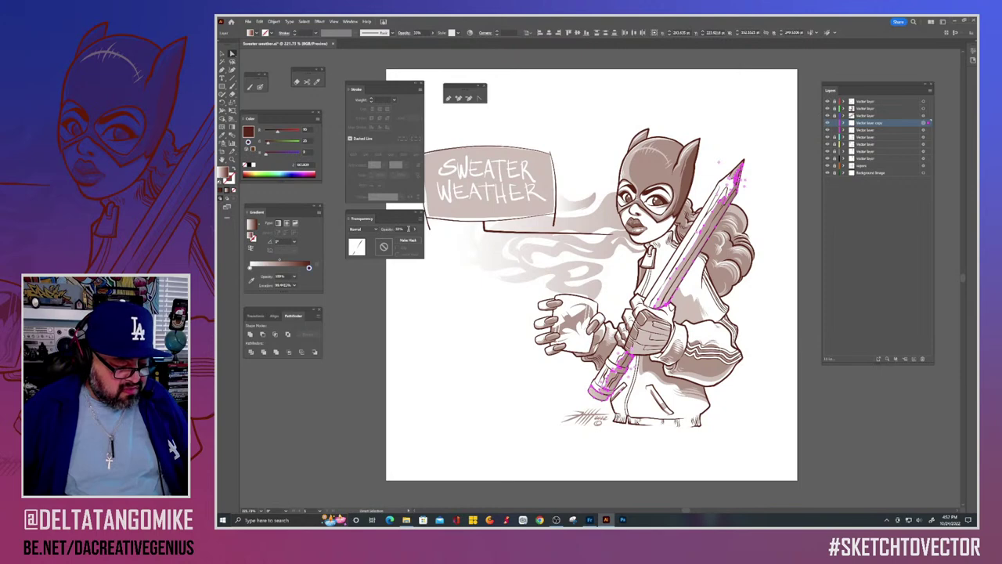
left_click(295, 242)
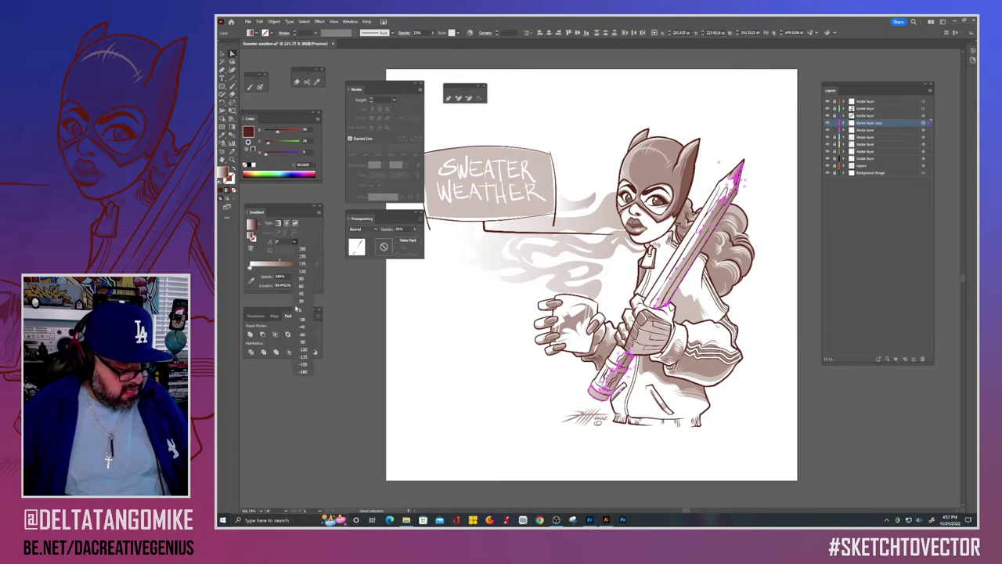
left_click(302, 341)
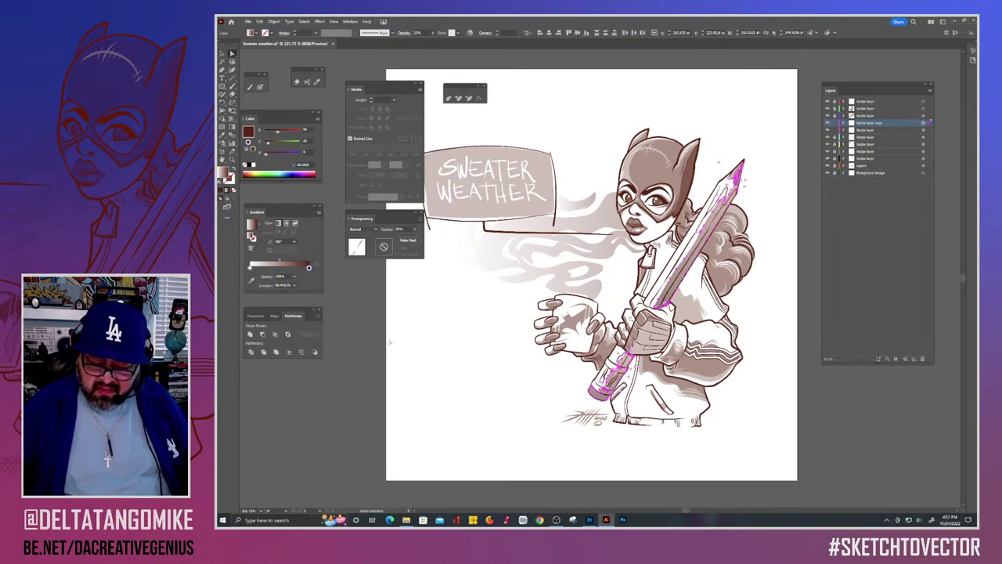
left_click(804, 178)
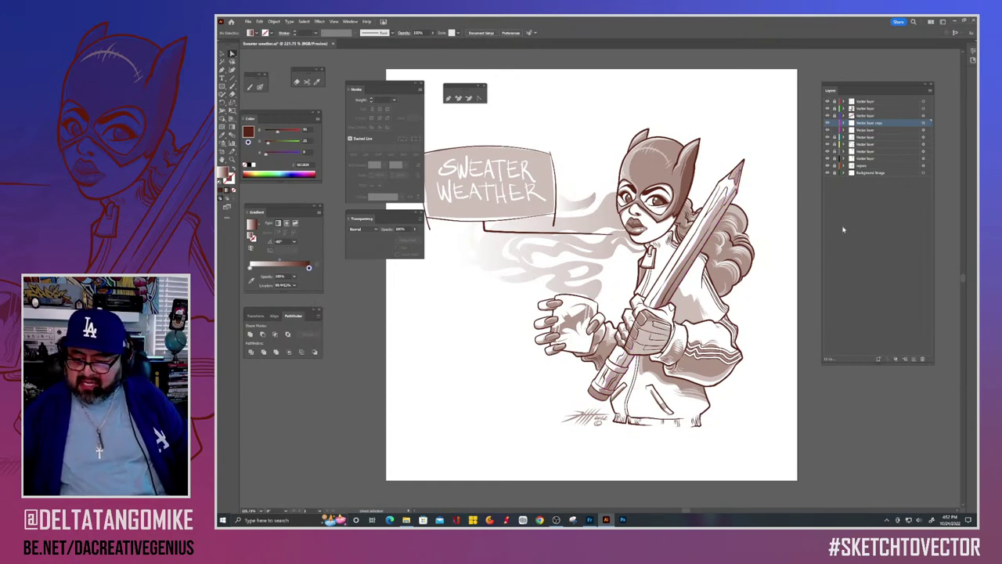
Step: Lock the original pencil tone layer and set the gradient angle of the pencil's eraser-end shading to 90°
left_click(836, 130)
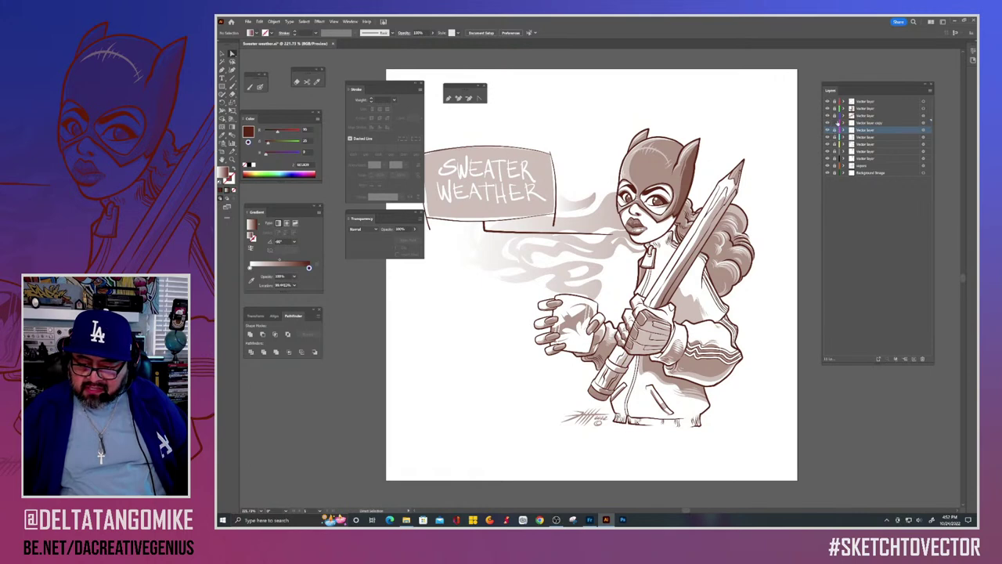
left_click(922, 130)
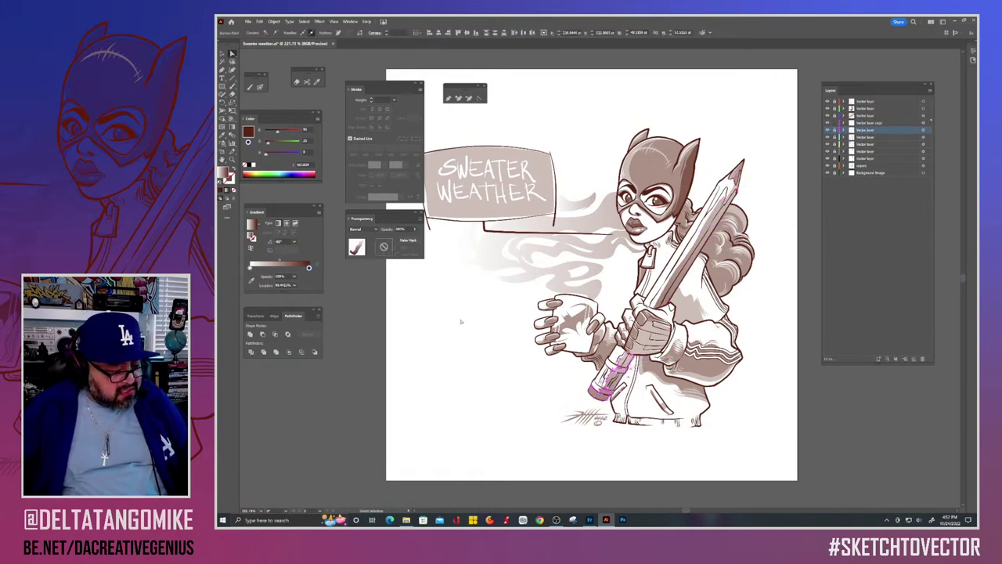
left_click(296, 241)
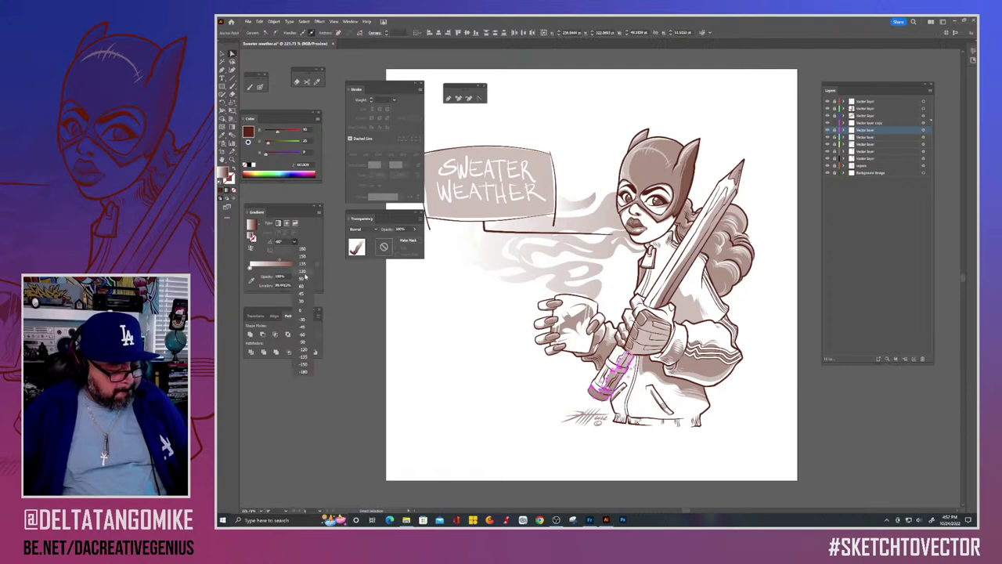
left_click(302, 278)
key("ctrl+shift+a")
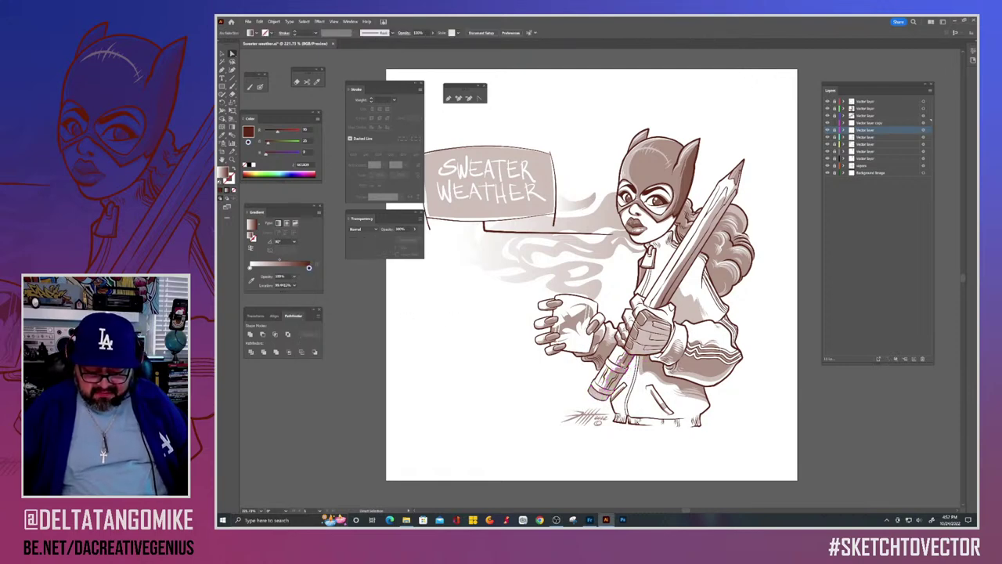
Step: Hide the original pencil tone layer and rename its gradient copy "pencil"
left_click(826, 131)
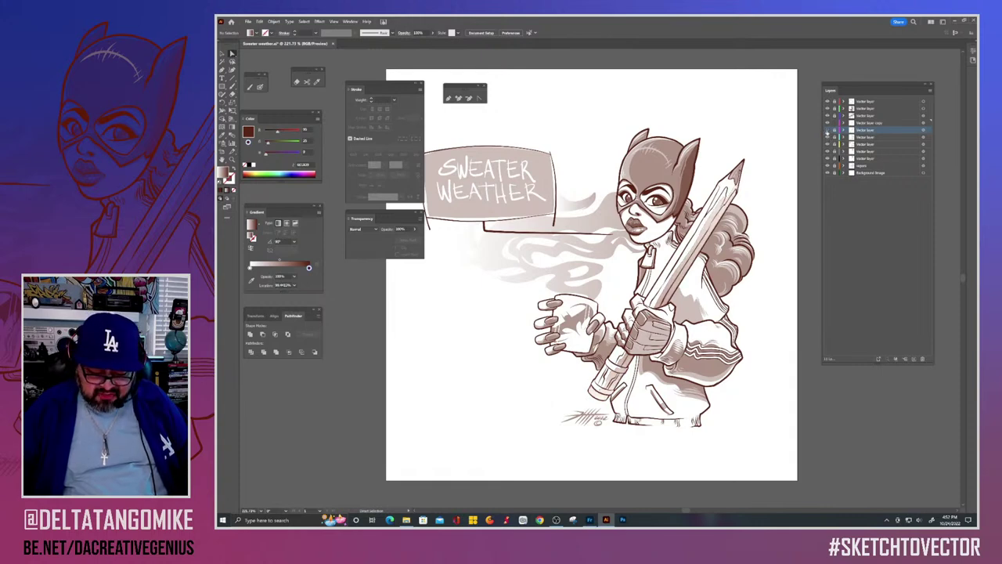
left_click(828, 132)
left_click(827, 132)
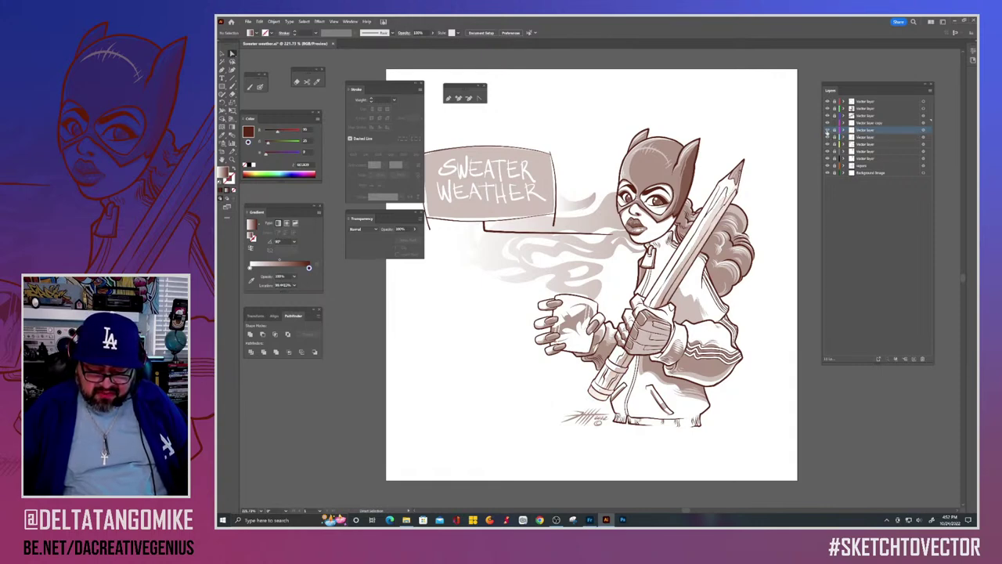
left_click(828, 131)
left_click(828, 132)
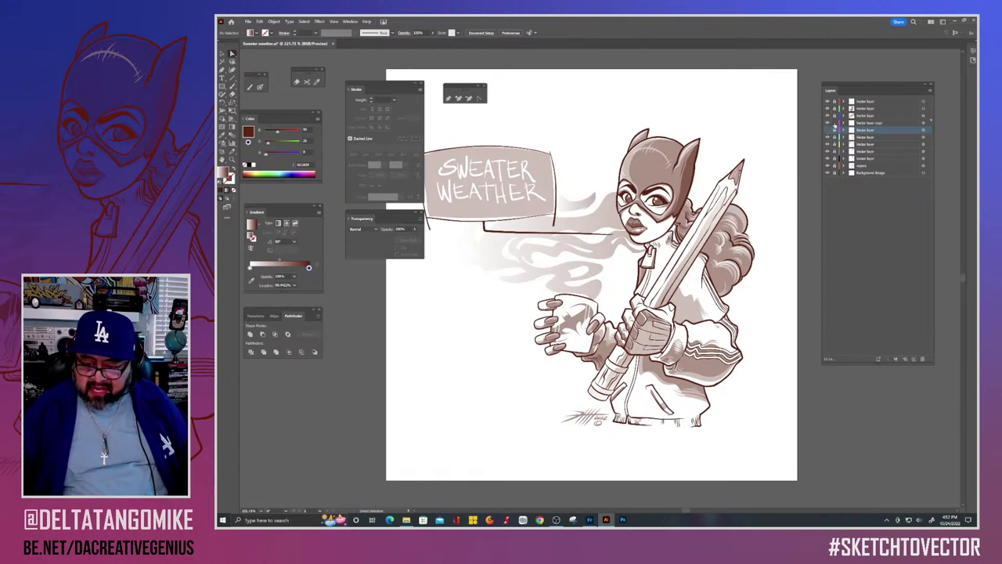
double_click(868, 124)
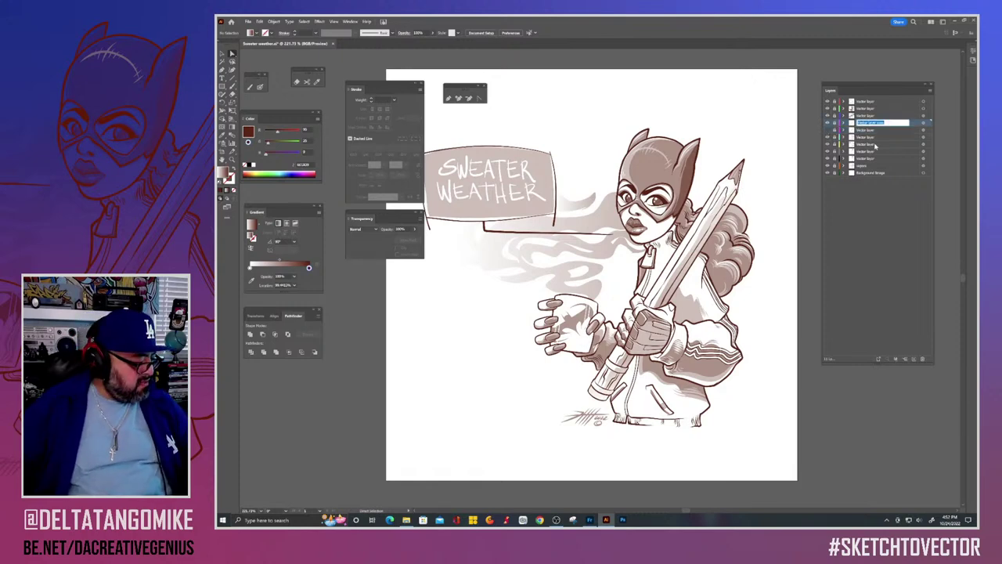
type("c")
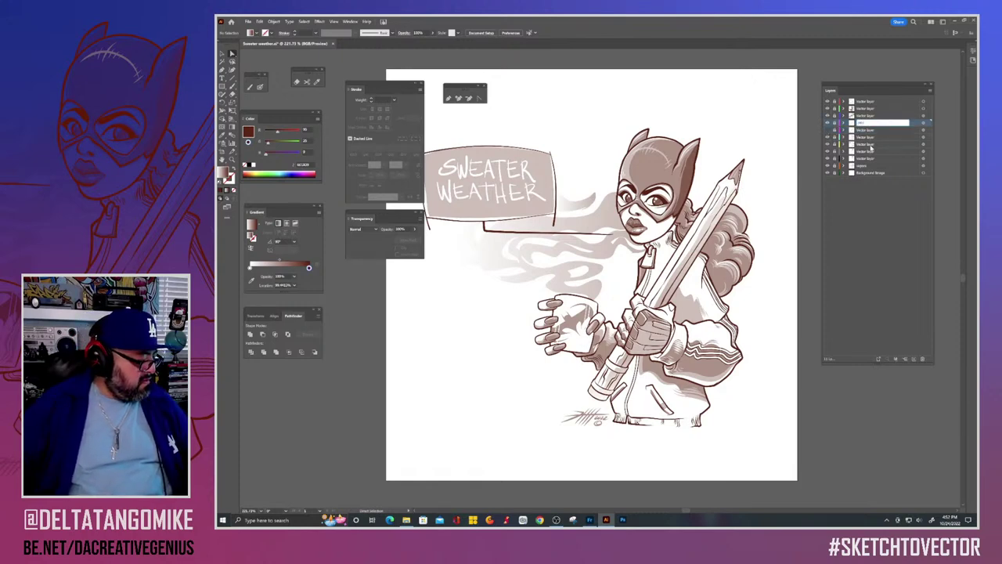
key("Return")
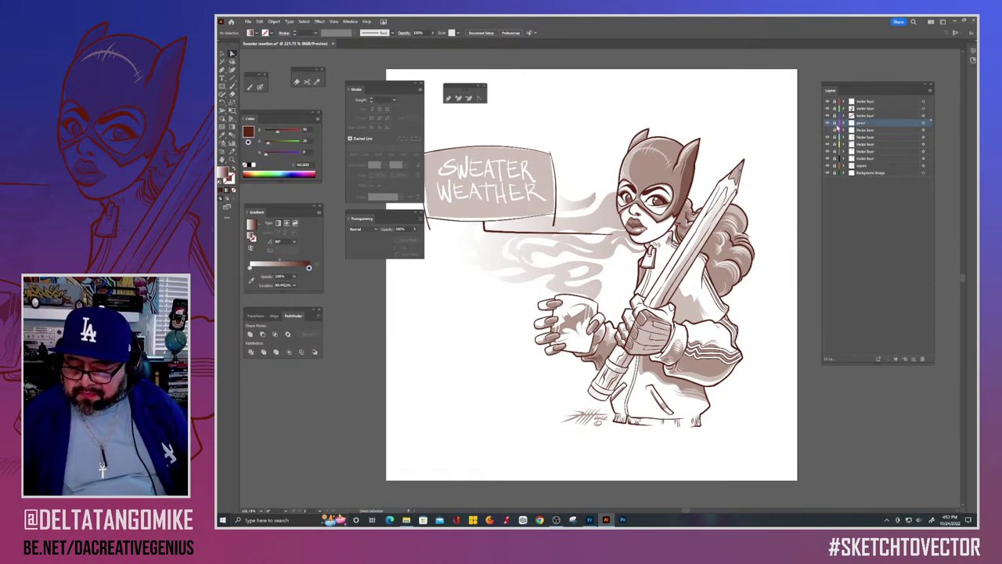
Step: Compare the artwork with and without the line art layer to examine the pencil's gradient shading
left_click(828, 108)
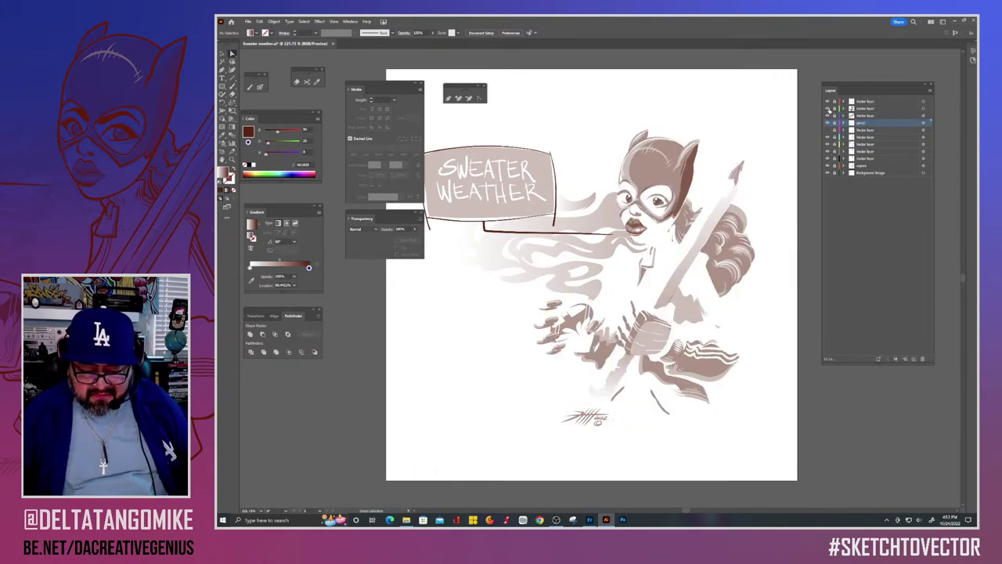
left_click(828, 108)
left_click(828, 108)
left_click(827, 108)
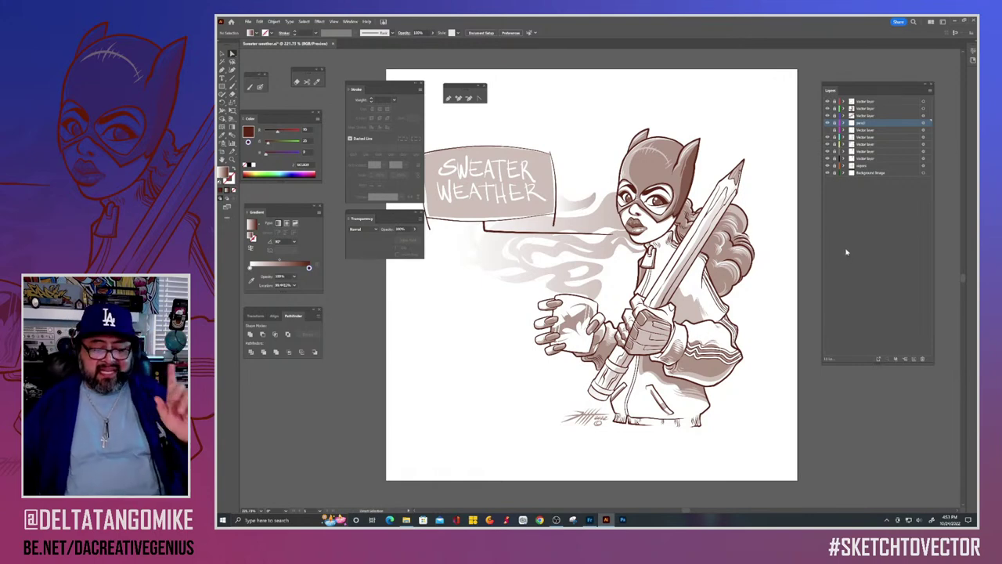
Step: Fill the character's shading layer, directly below the hidden pencil layer, with the white-to-brown gradient at 90°
key("minus")
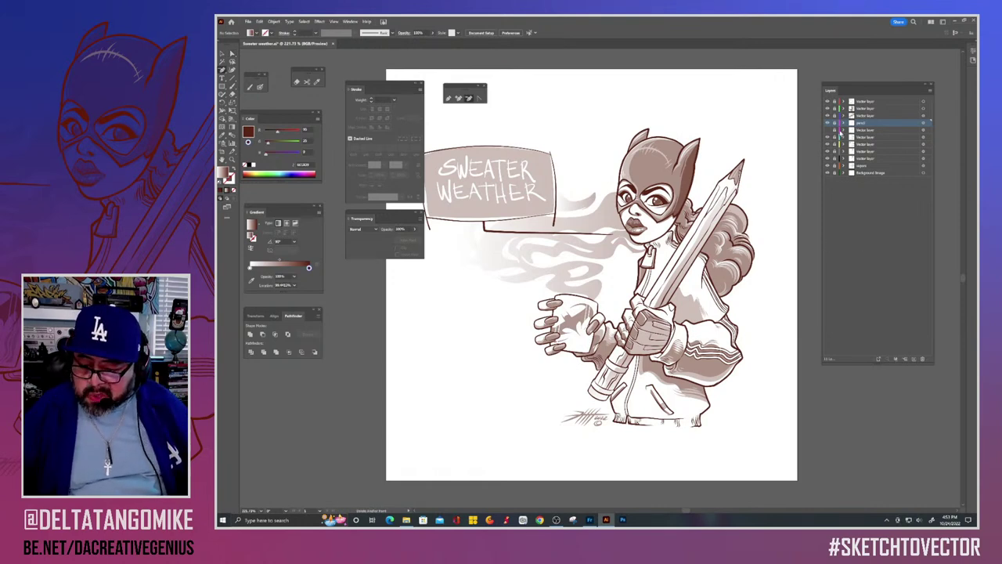
left_click(828, 142)
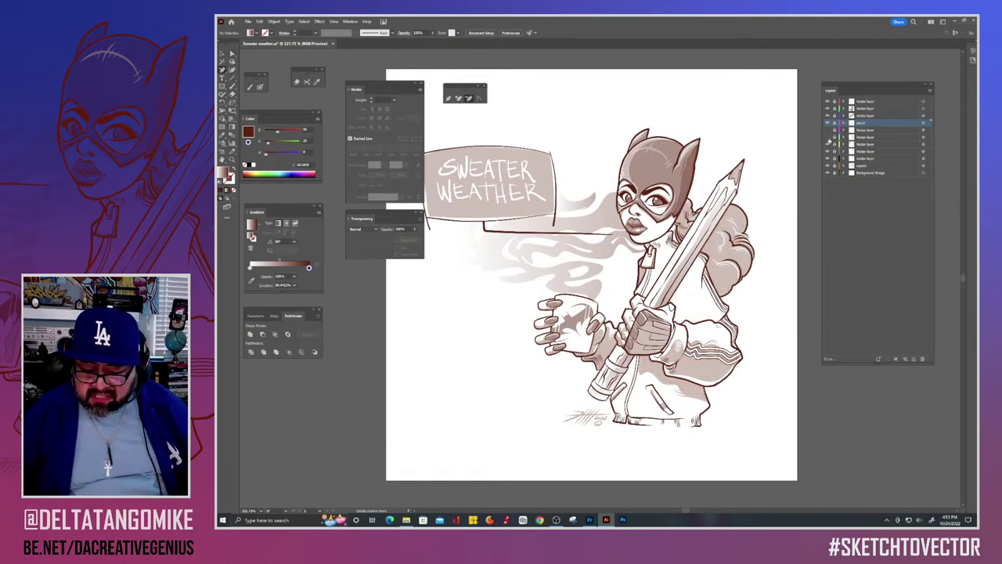
left_click(828, 143)
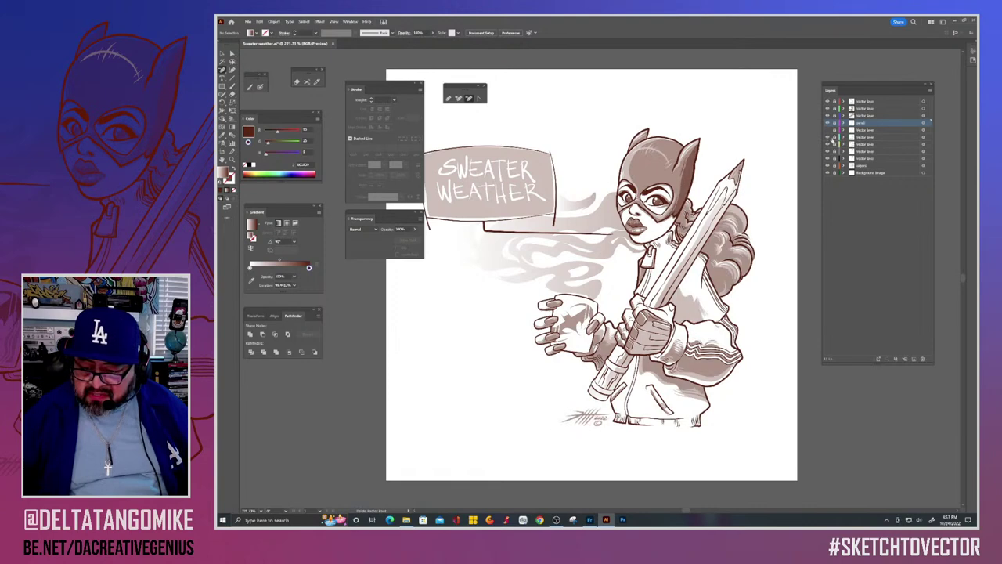
left_click(924, 138)
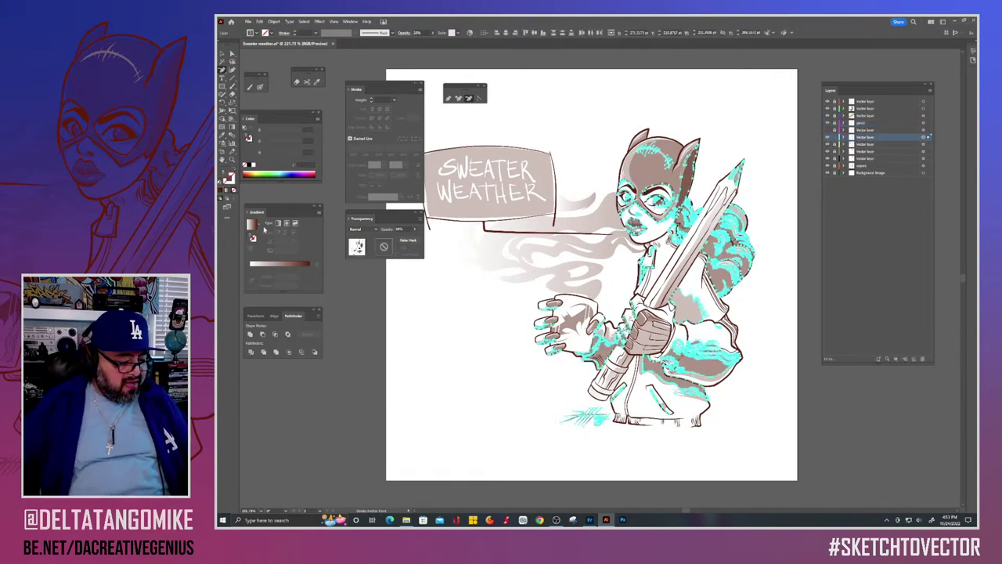
left_click(296, 242)
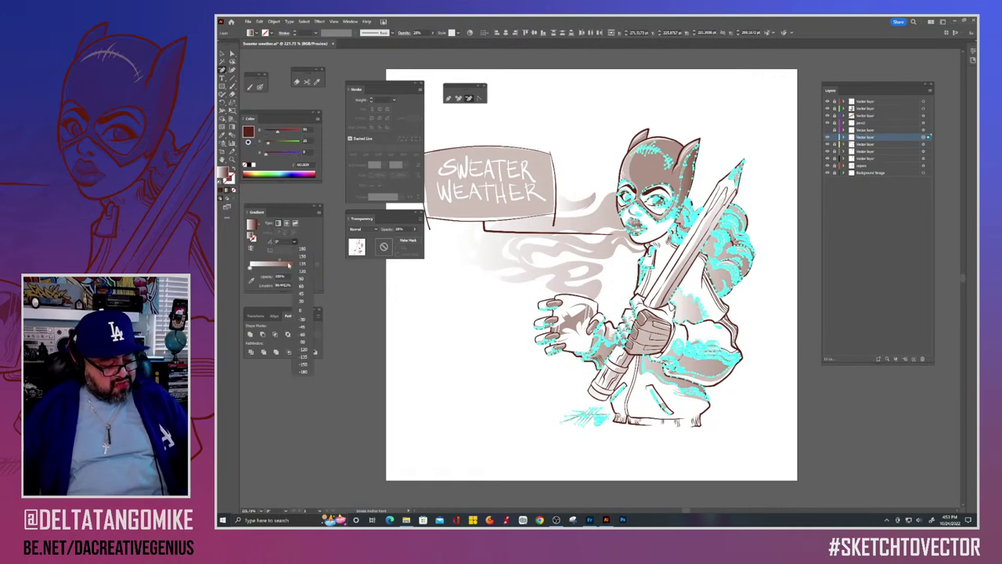
left_click(302, 279)
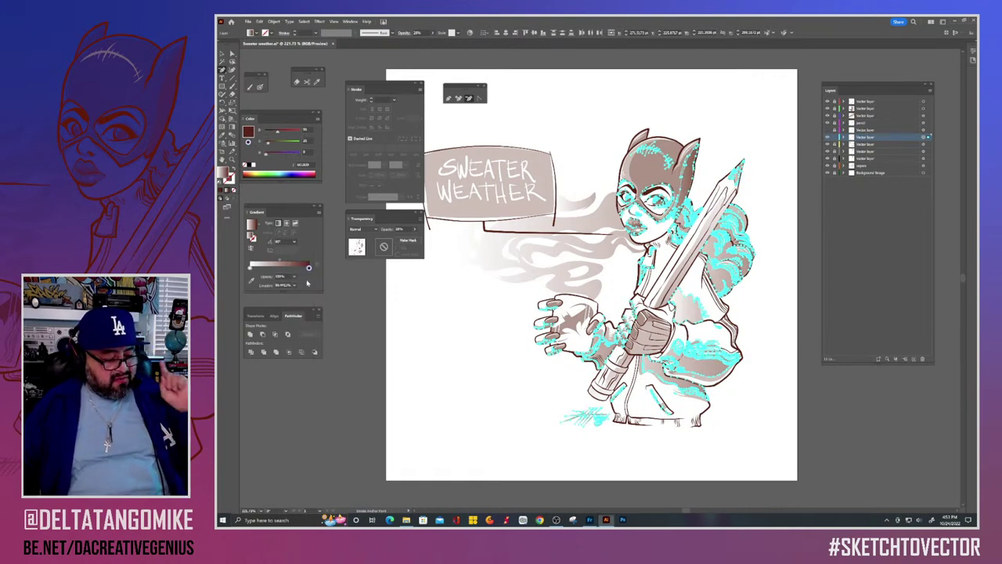
left_click(335, 237)
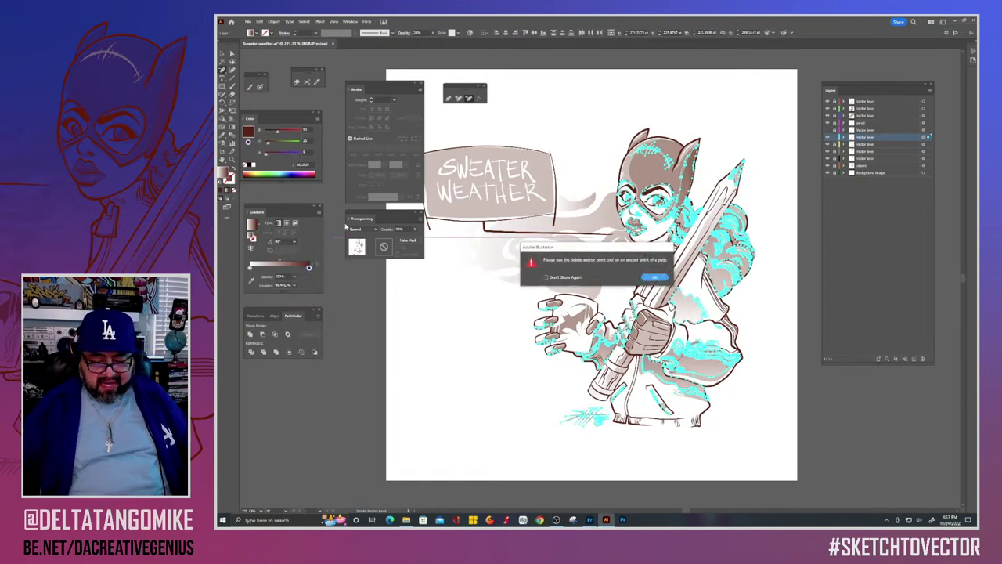
left_click(576, 278)
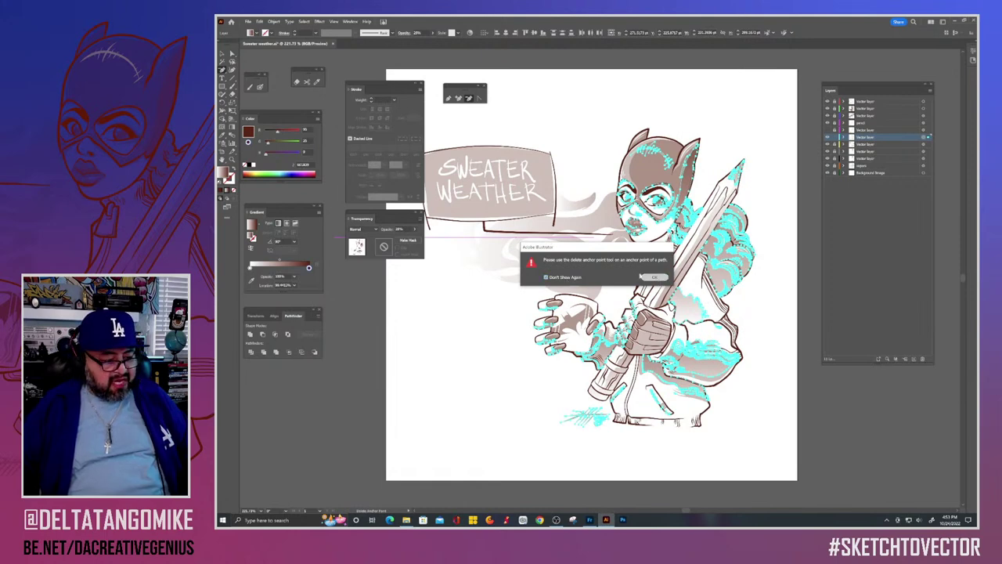
left_click(656, 277)
key("a")
left_click(280, 69)
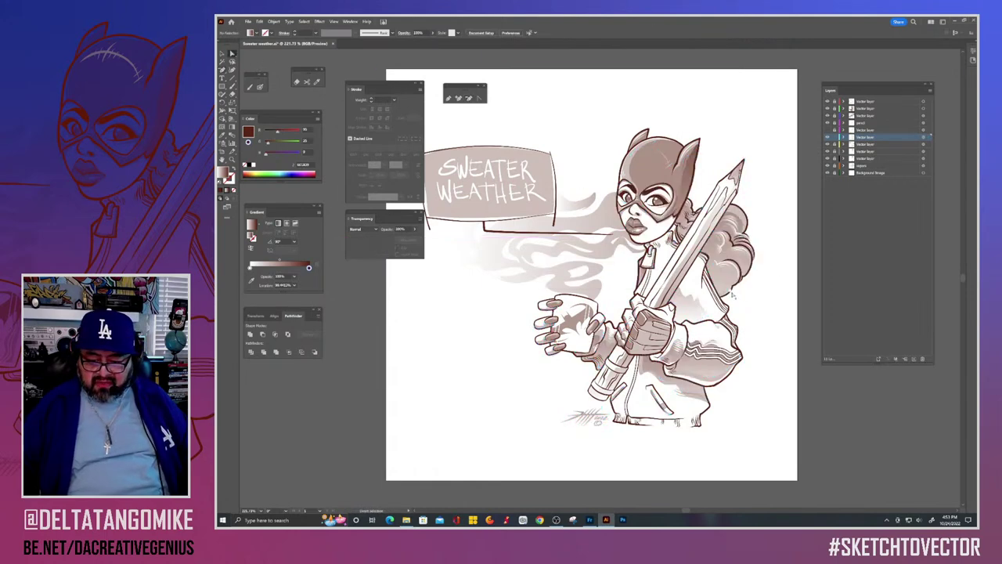
Step: Compare the artwork with and without the character's gradient shading layer
left_click(827, 140)
left_click(827, 140)
left_click(827, 140)
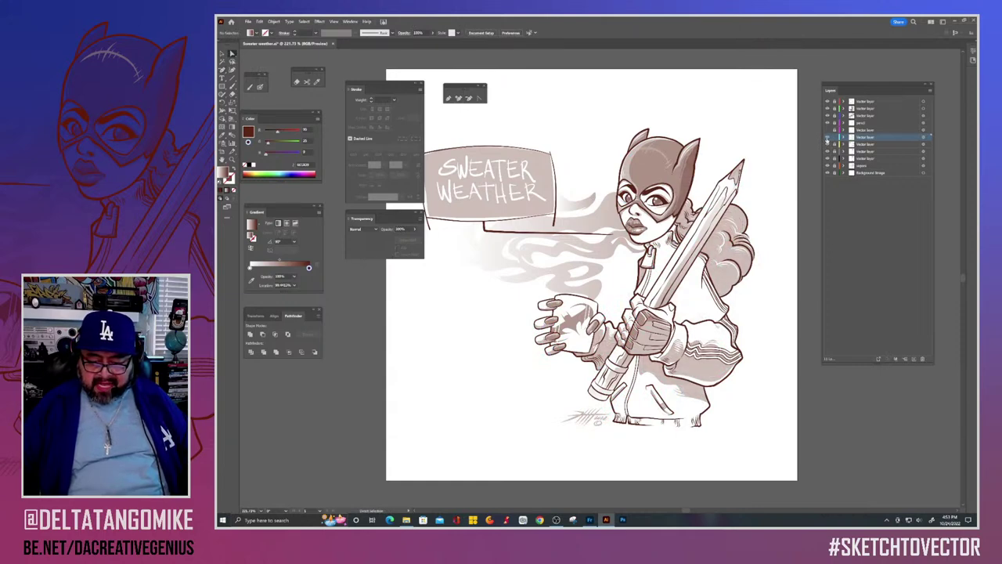
left_click(827, 140)
left_click(827, 139)
left_click(827, 140)
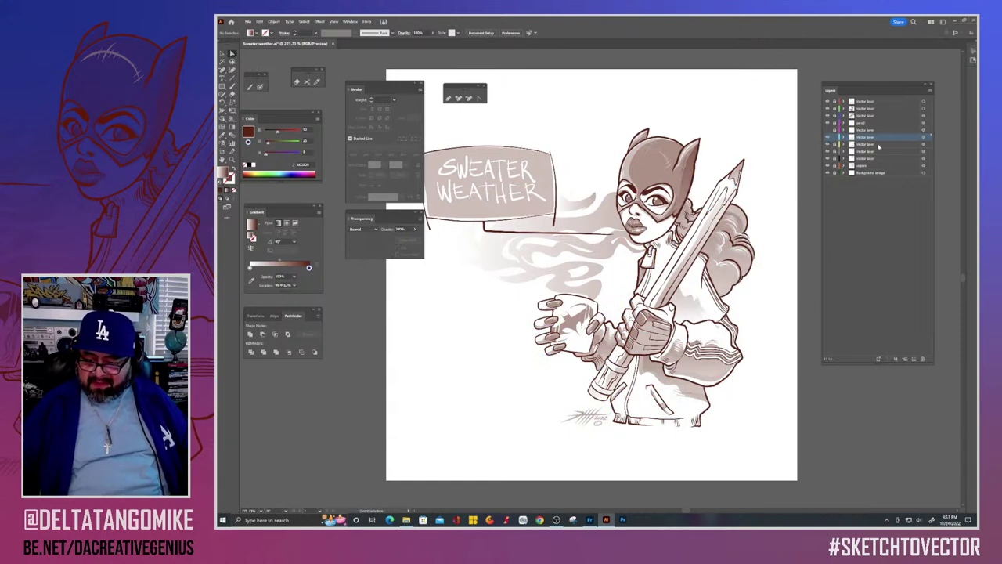
Step: Increase the opacity of the character's gradient-filled shading layer
left_click(922, 138)
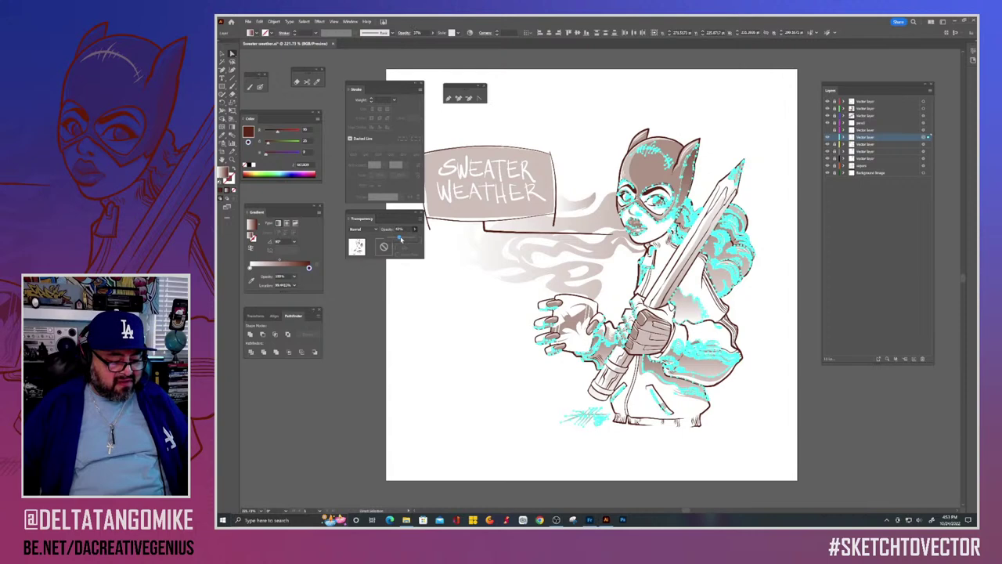
left_click(377, 296)
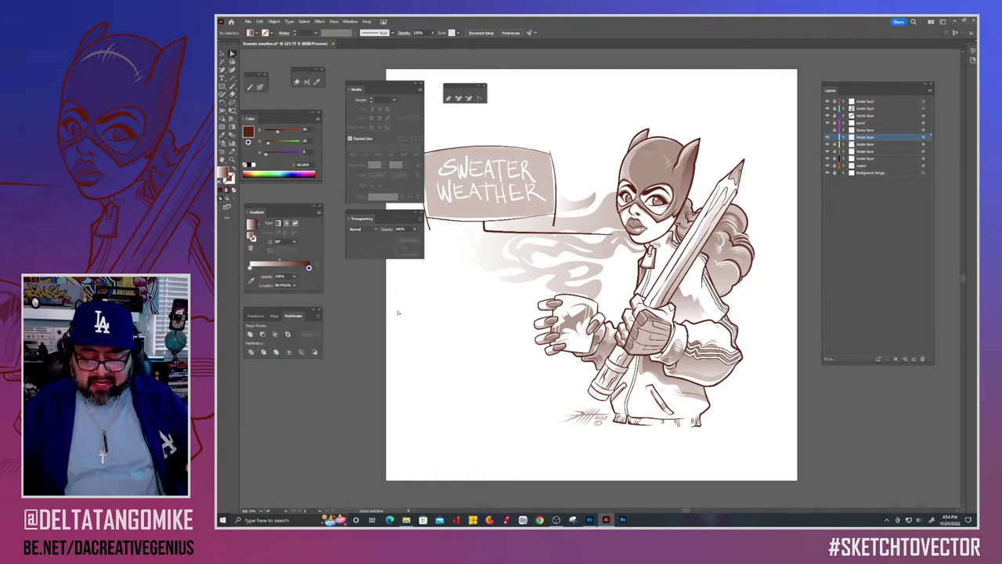
scroll(665, 290, "up", 5)
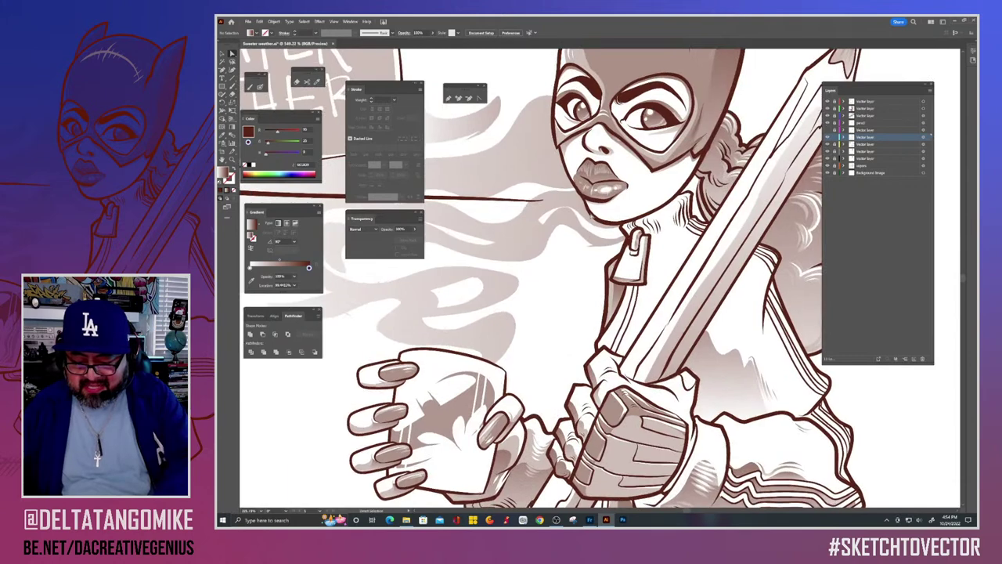
left_click_drag(667, 336, 523, 365)
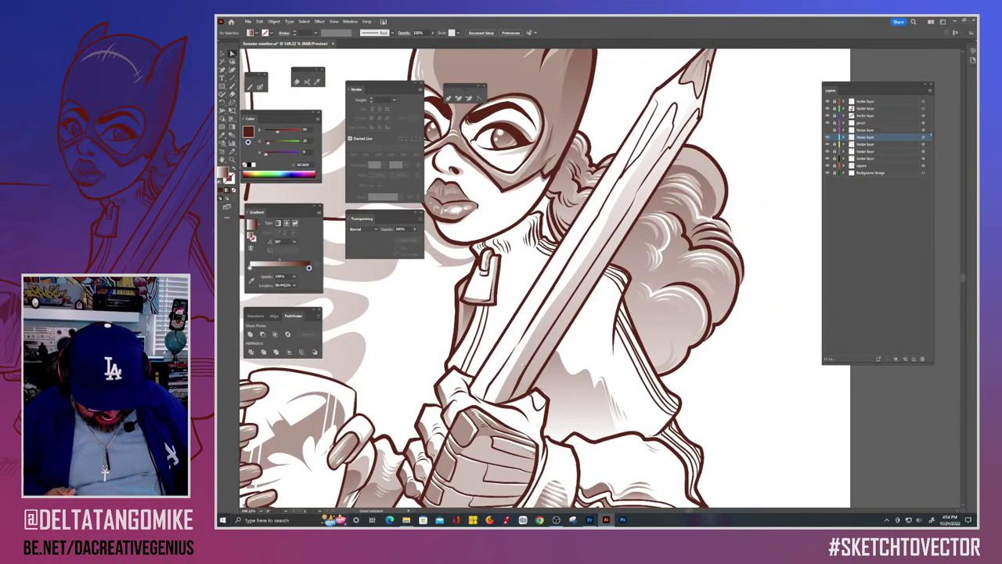
left_click_drag(523, 364, 610, 287)
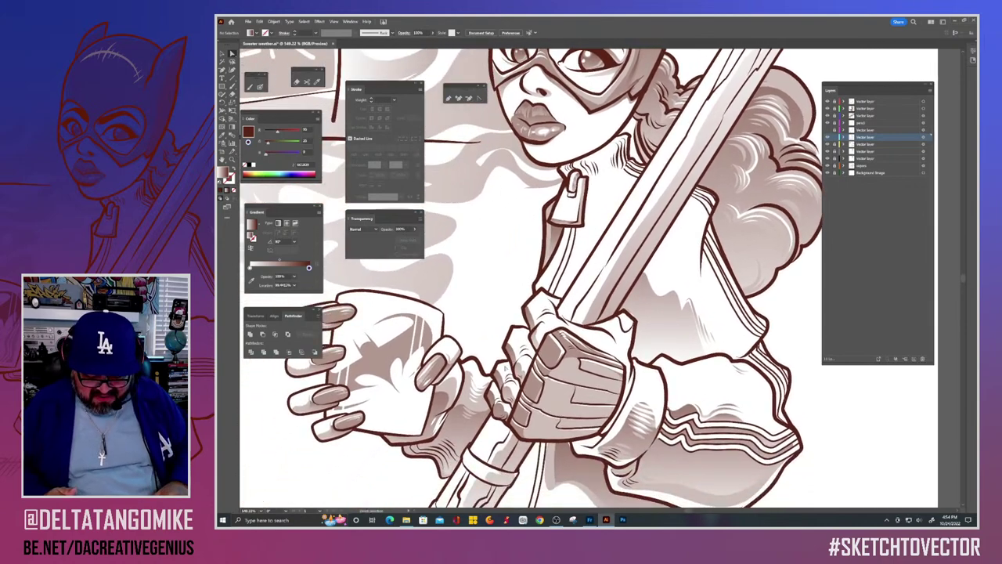
Step: Compare the character's jacket, gloves and mug with and without the gradient-filled shading layer
left_click_drag(504, 365, 502, 313)
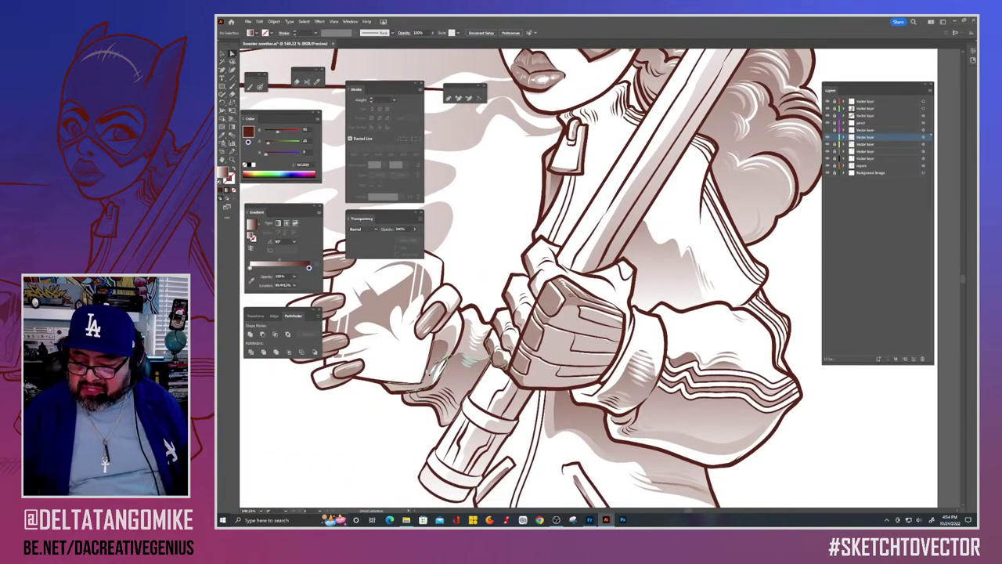
left_click(828, 137)
left_click(827, 138)
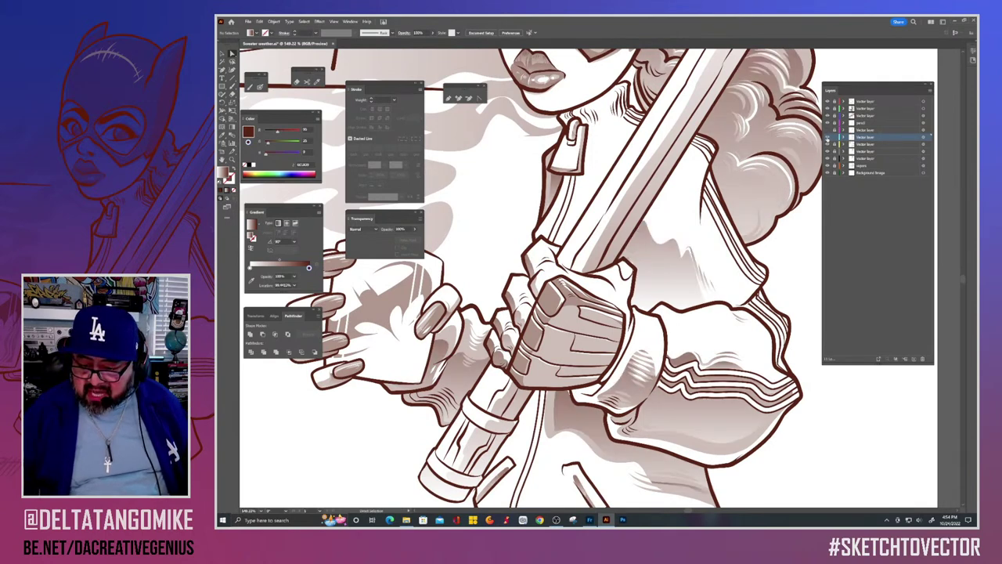
Step: Move the shading layer beneath the character's gradient shading layer above it, and blend its artwork in Multiply mode at a reduced opacity
left_click(877, 145)
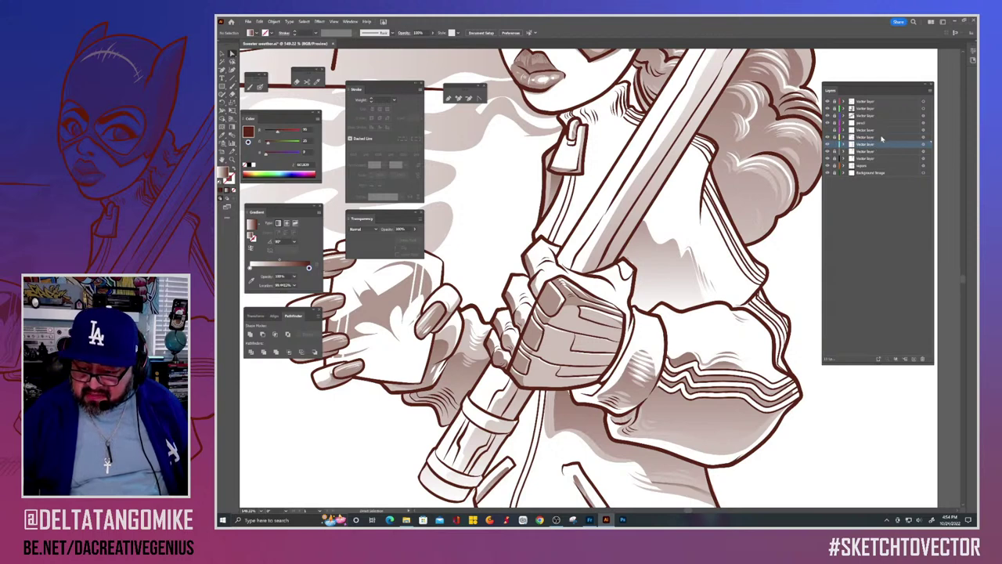
left_click(923, 137)
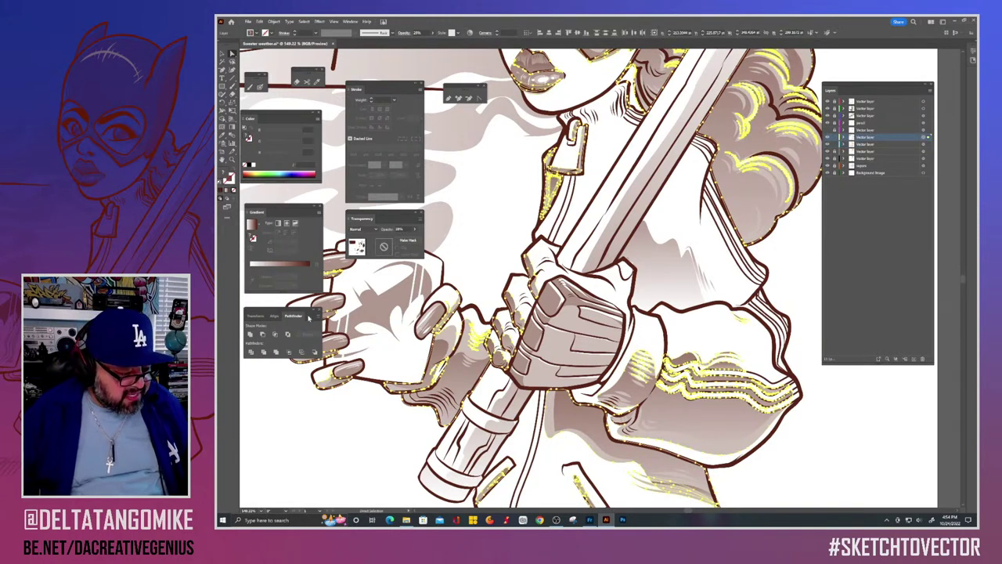
left_click(365, 228)
left_click(360, 247)
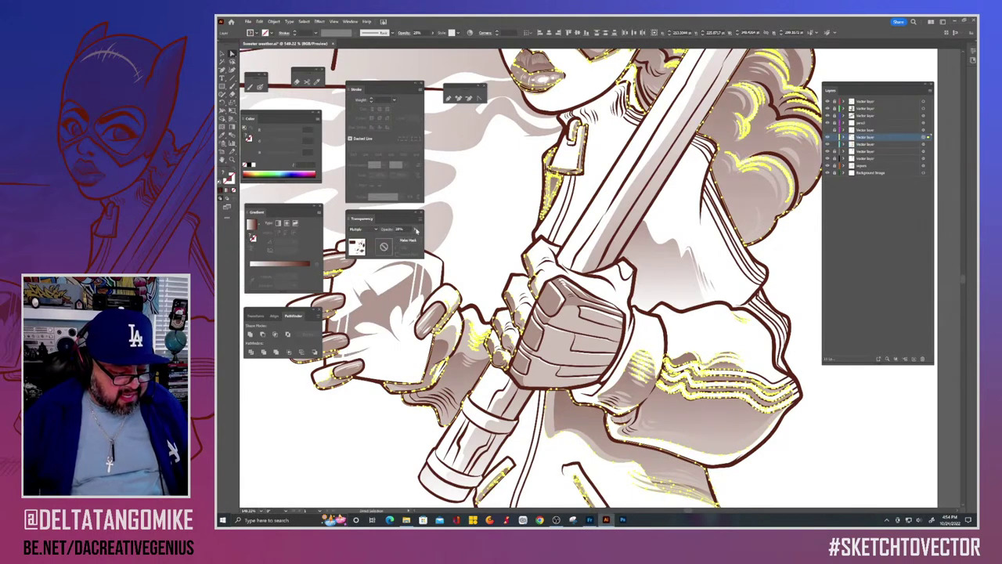
left_click(415, 229)
left_click_drag(397, 237, 392, 238)
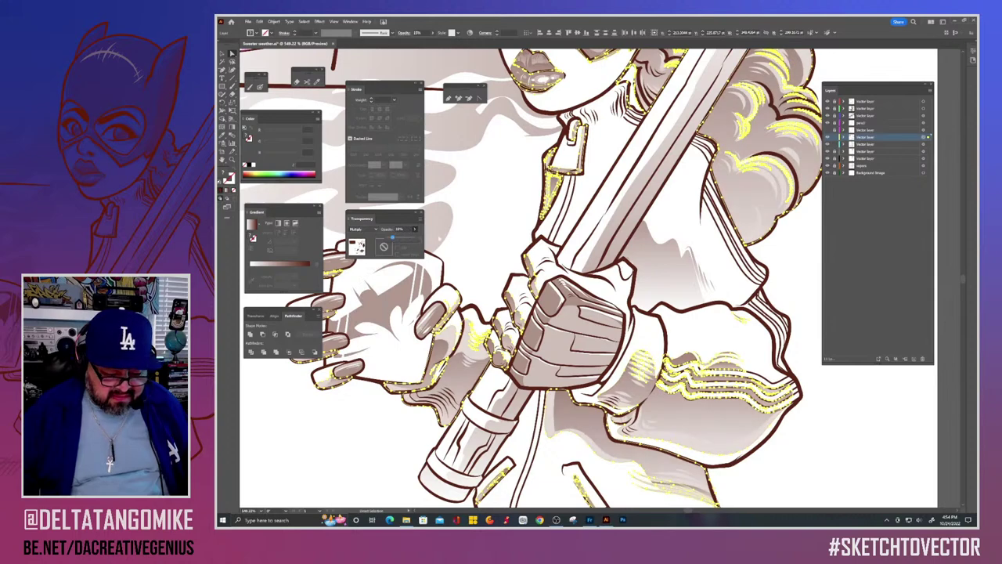
left_click(460, 239)
Step: Show the whole illustration and move the floating Stroke settings off the "SWEATER WEATHER" sign
key("z")
left_click_drag(561, 277, 309, 183)
left_click_drag(535, 303, 621, 331)
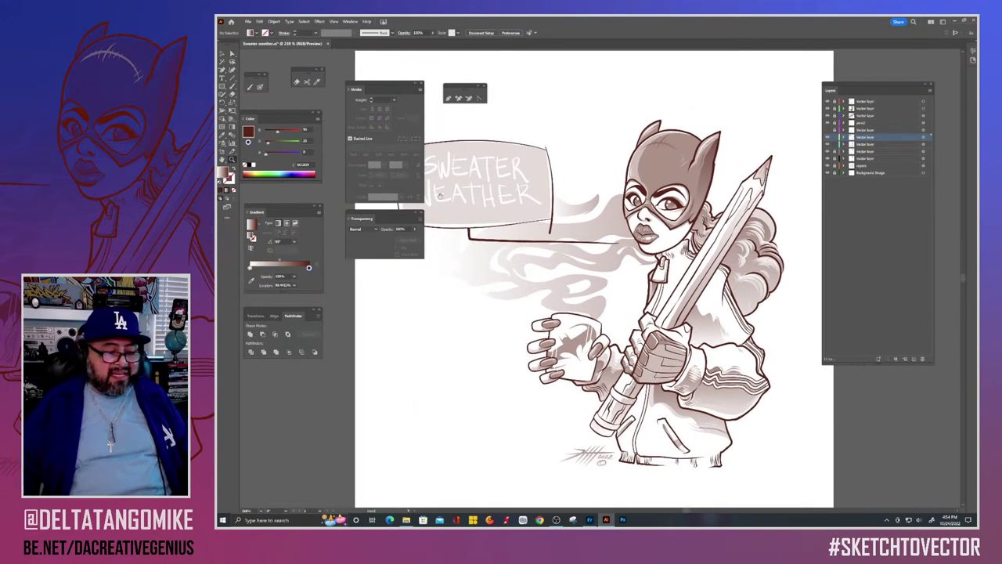
mouse_move(357, 88)
left_mouse_down()
mouse_move(359, 232)
mouse_move(349, 272)
left_mouse_up()
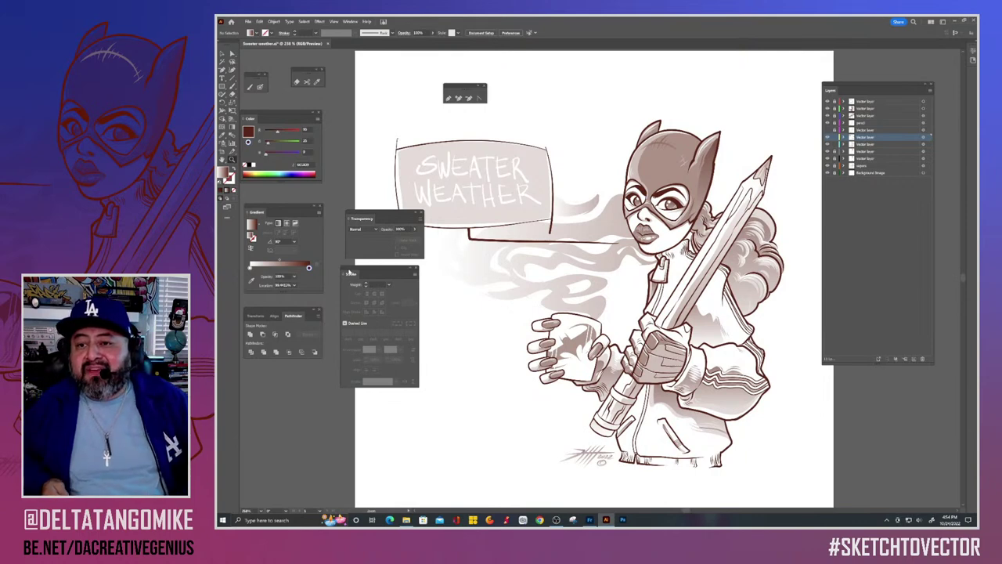